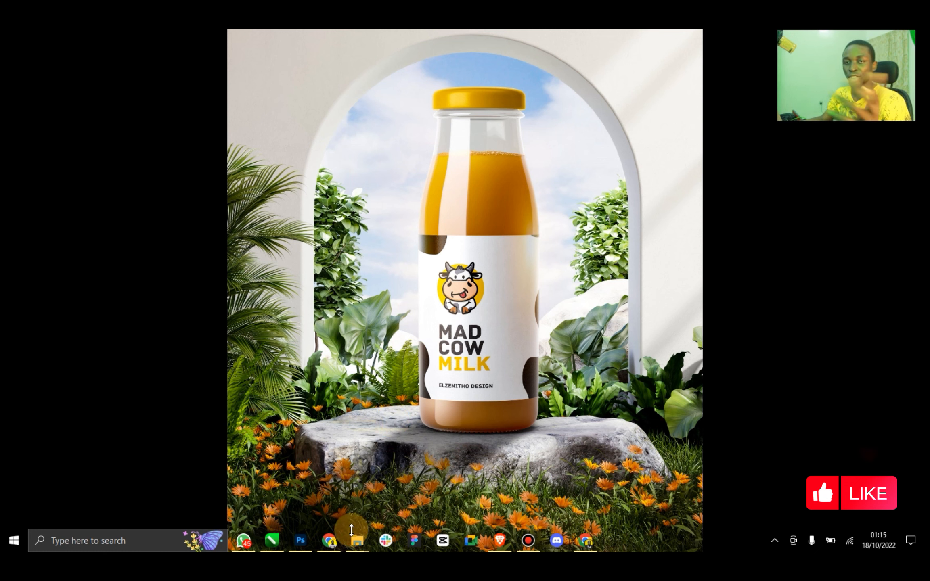
Step: Switch to Chrome and close the Gmail inbox tab
left_click(328, 540)
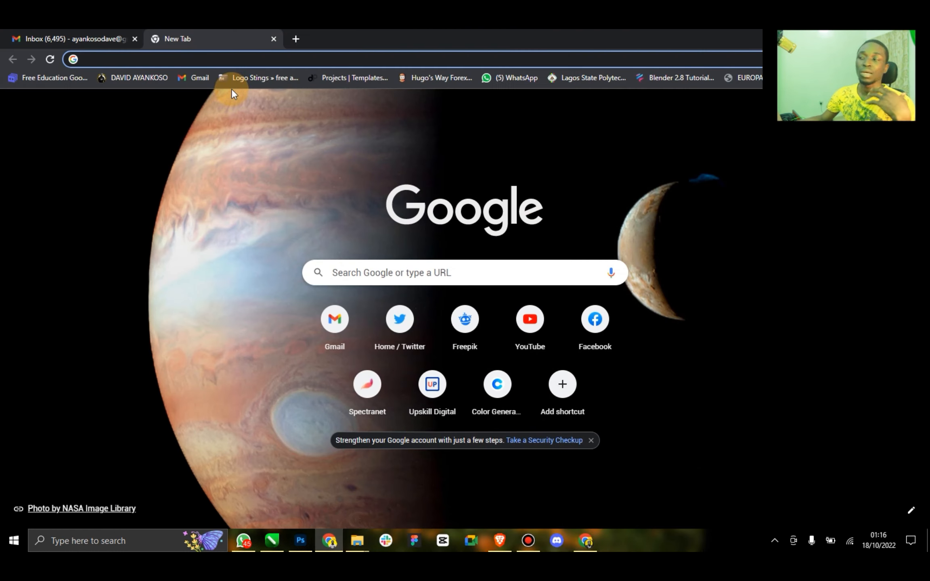
left_click(129, 35)
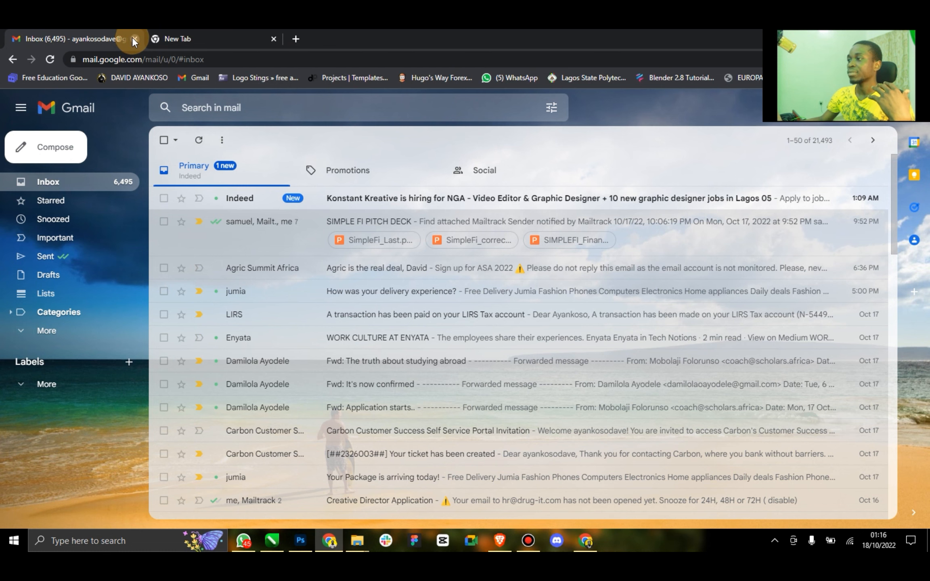
left_click(132, 38)
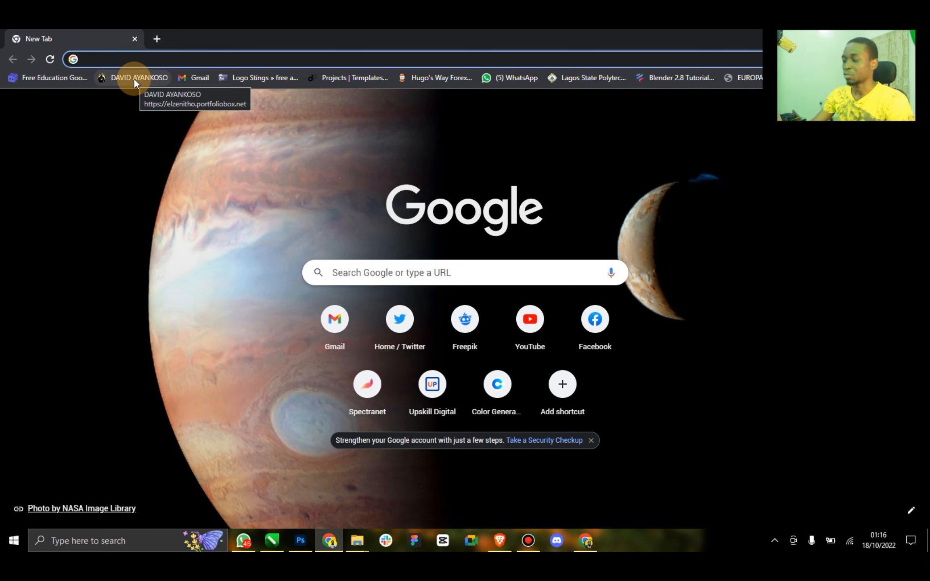
Step: Open the PNGWing website and search it for superman
type("png")
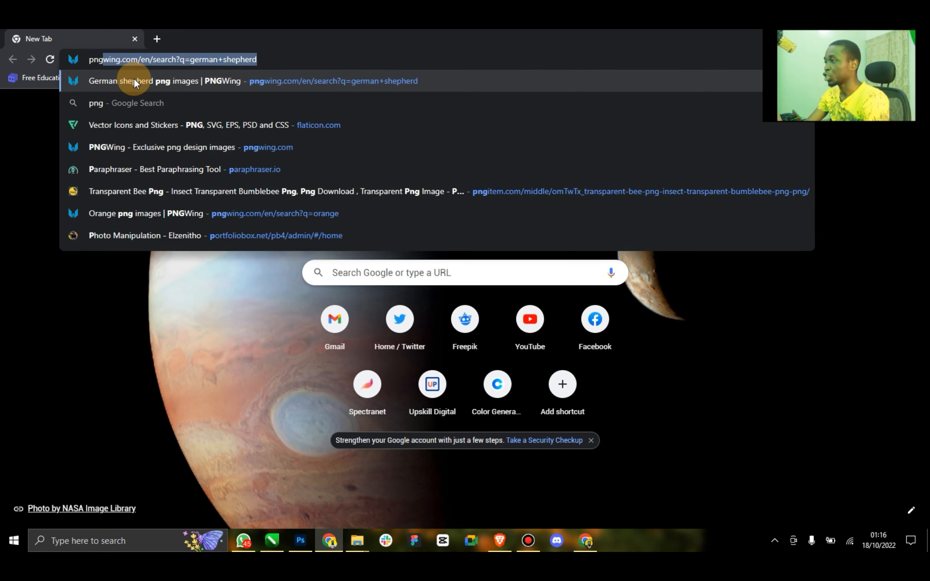
key("Return")
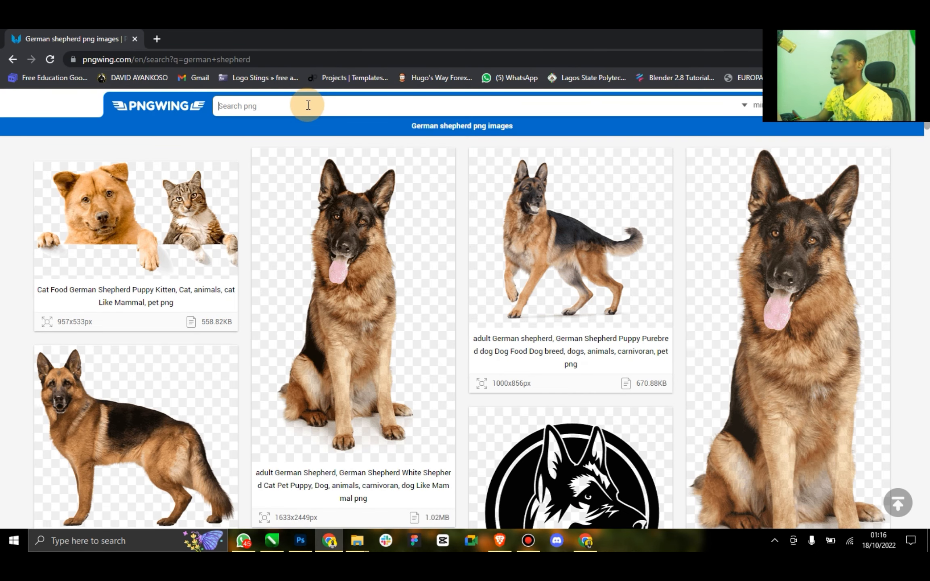
type("superman")
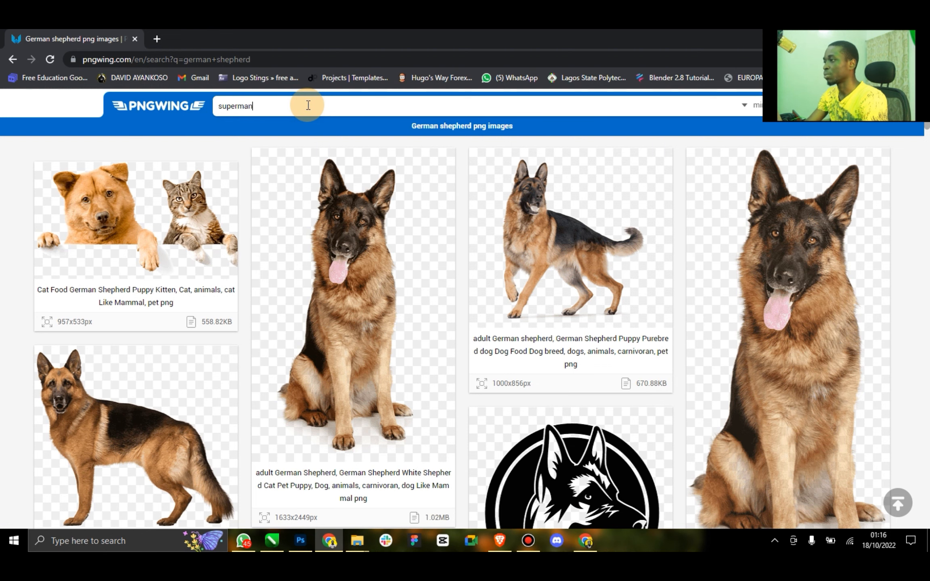
key("Return")
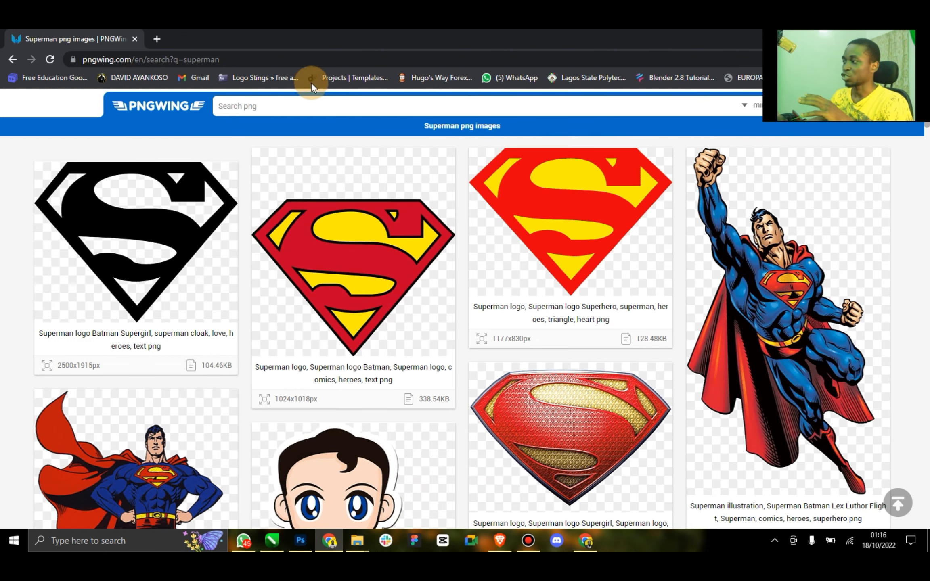
Step: Examine the Superman PNG results for full-body figures and headless costume cut-outs
scroll(209, 210, "down", 8)
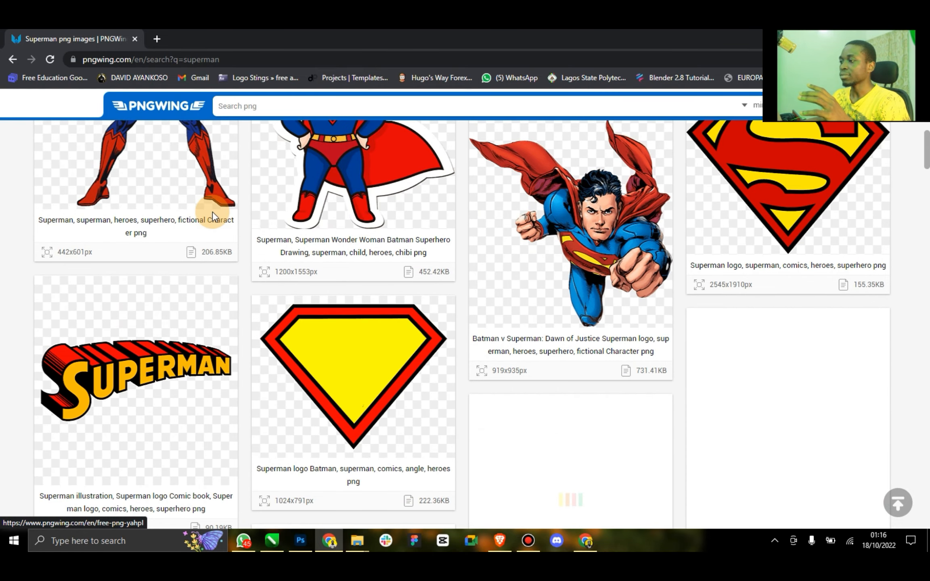
scroll(212, 212, "down", 12)
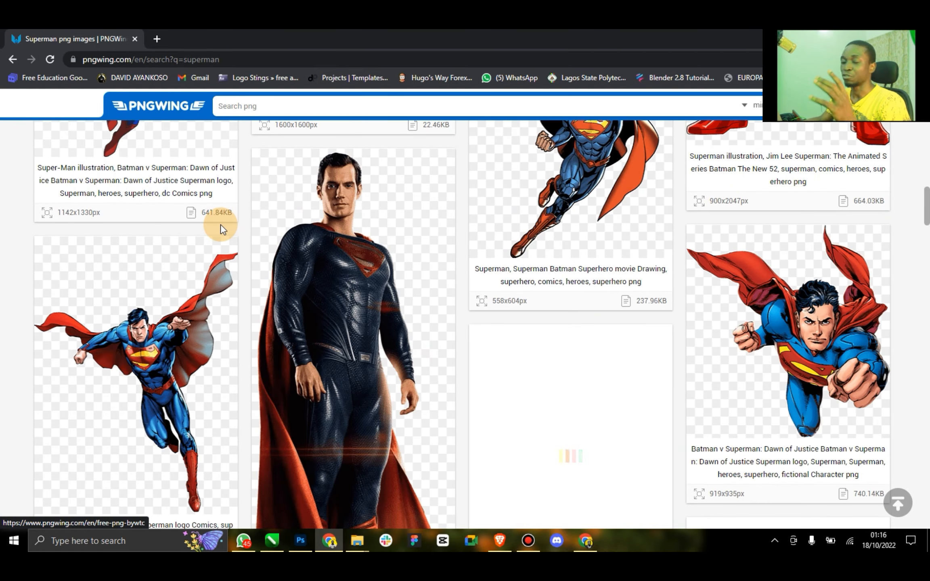
scroll(309, 262, "down", 3)
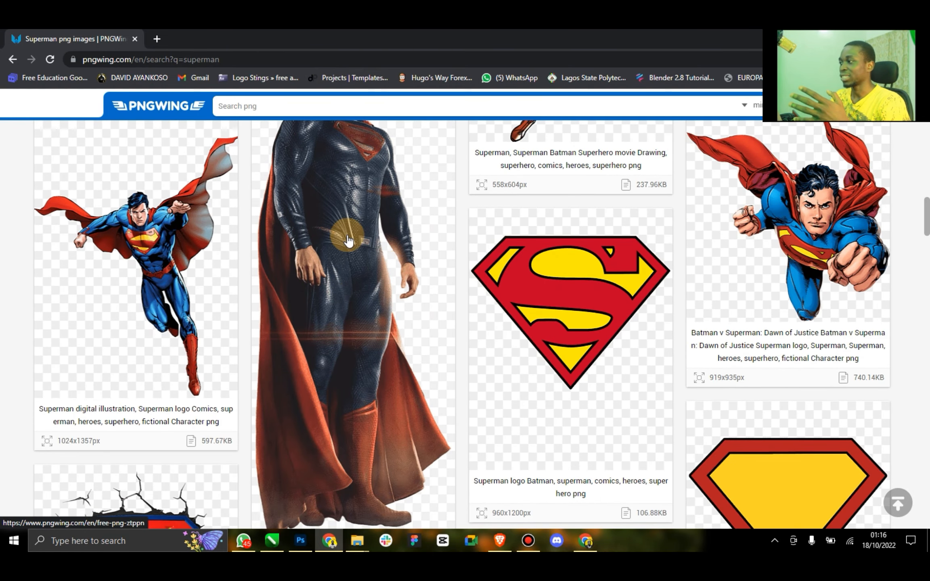
scroll(325, 308, "up", 5)
scroll(336, 328, "down", 7)
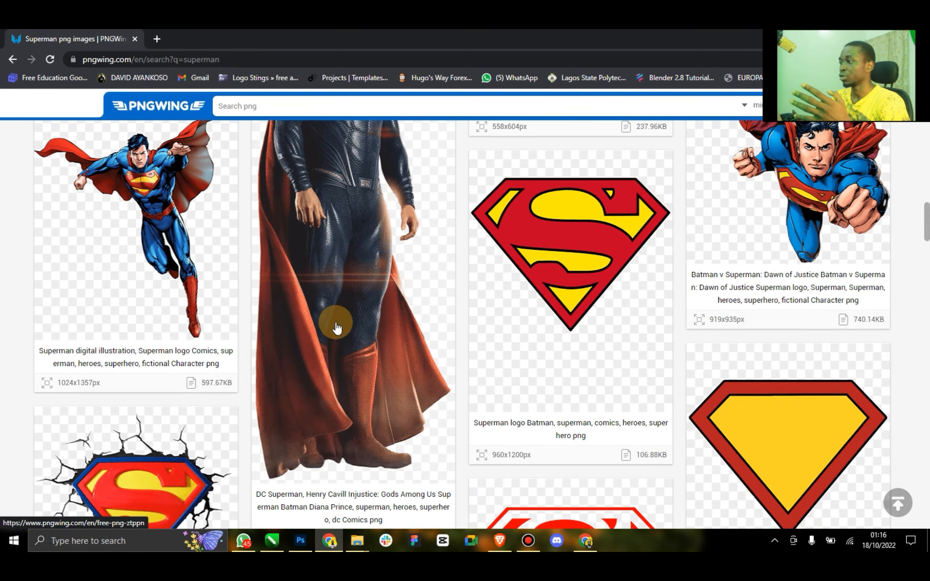
scroll(369, 367, "down", 2)
scroll(326, 316, "up", 9)
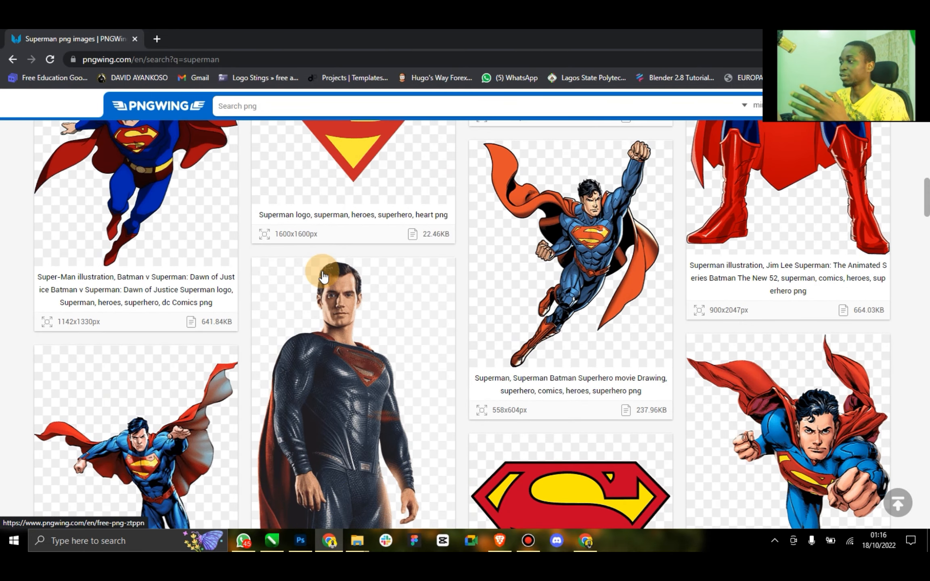
scroll(322, 272, "down", 4)
left_click_drag(927, 213, 928, 273)
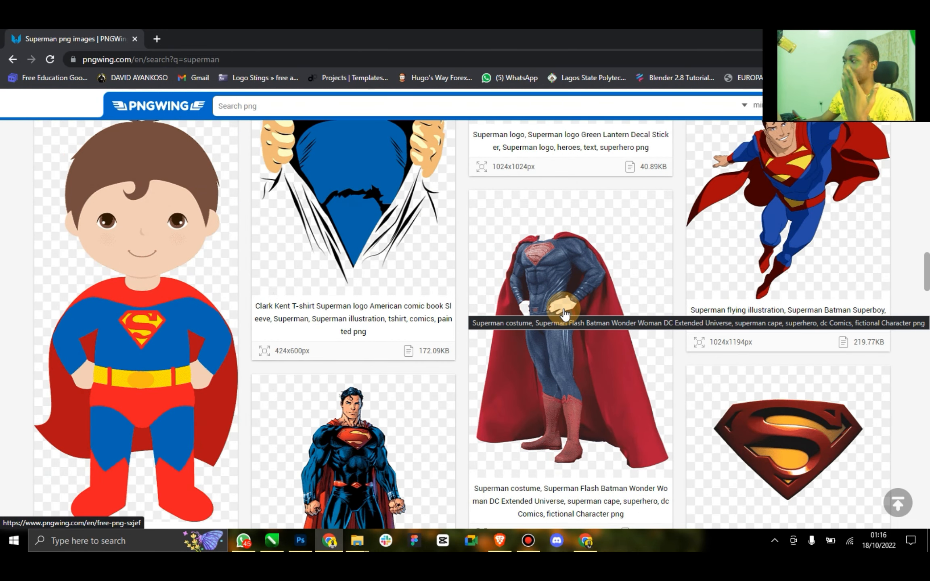
scroll(557, 384, "down", 10)
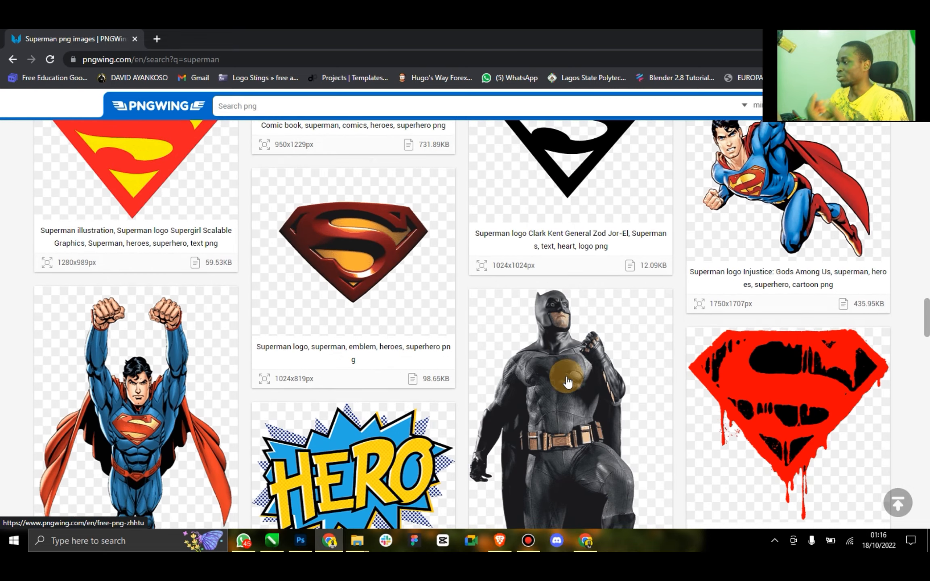
scroll(567, 382, "down", 3)
left_click_drag(925, 355, 886, 394)
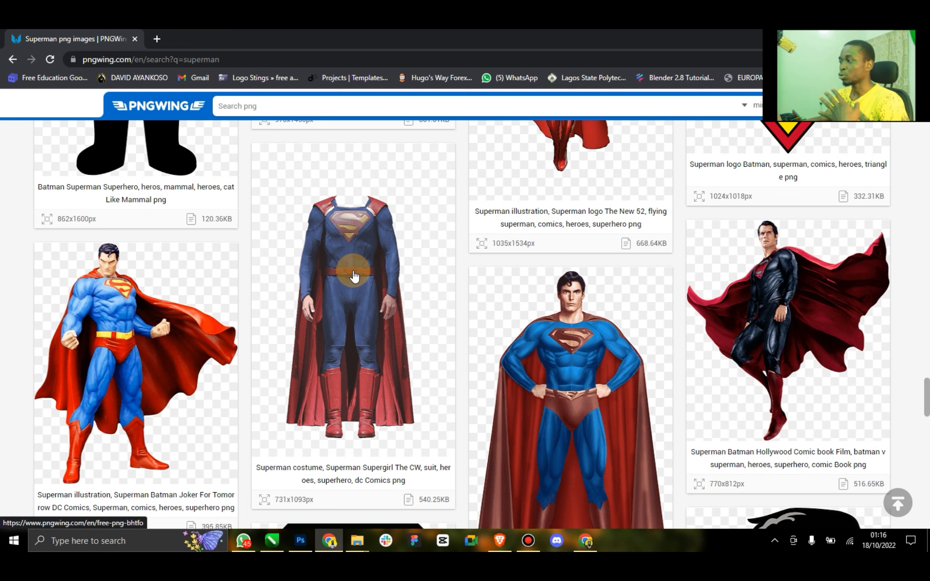
scroll(423, 305, "up", 4)
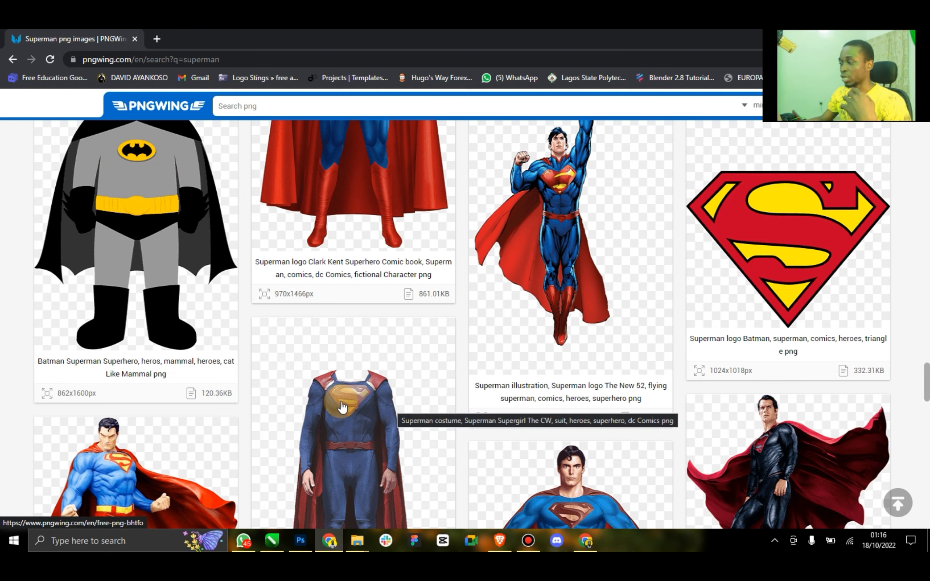
scroll(357, 388, "down", 4)
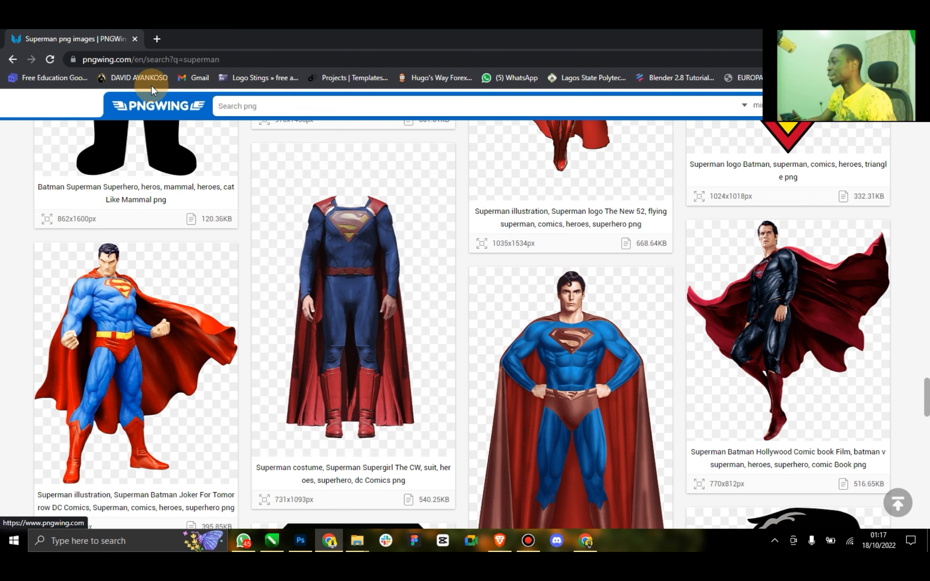
Step: Open pinterest.com, search for superman and look through the resulting pins
left_click(153, 58)
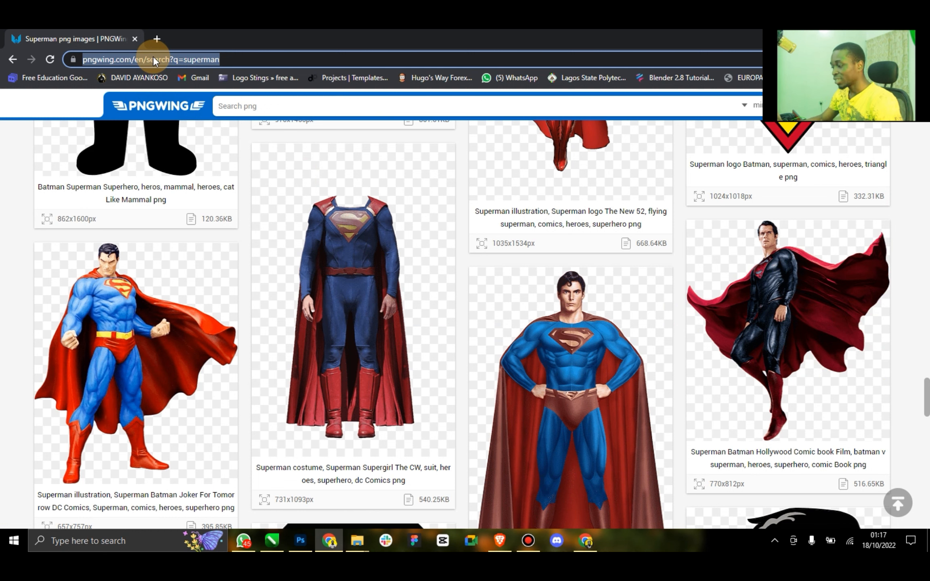
type("pintere")
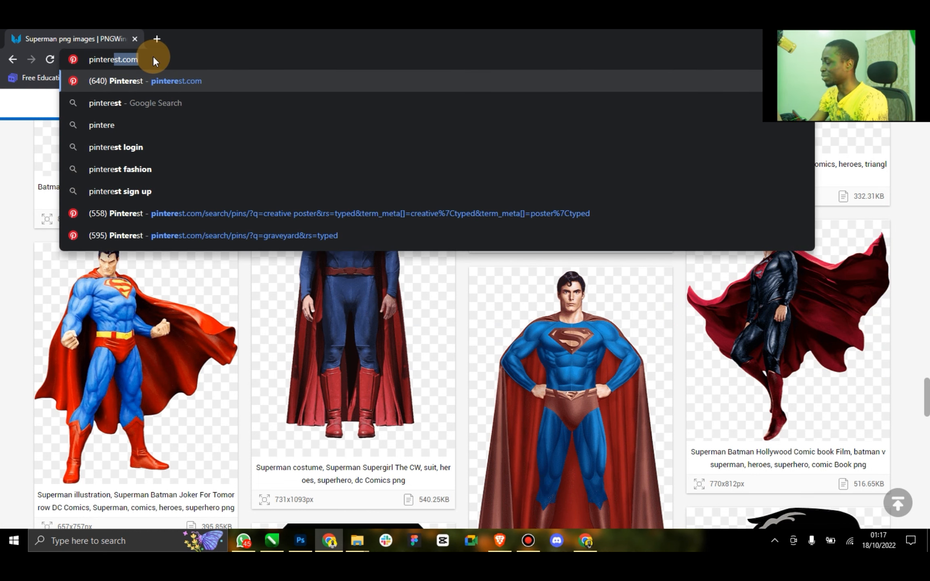
key("Return")
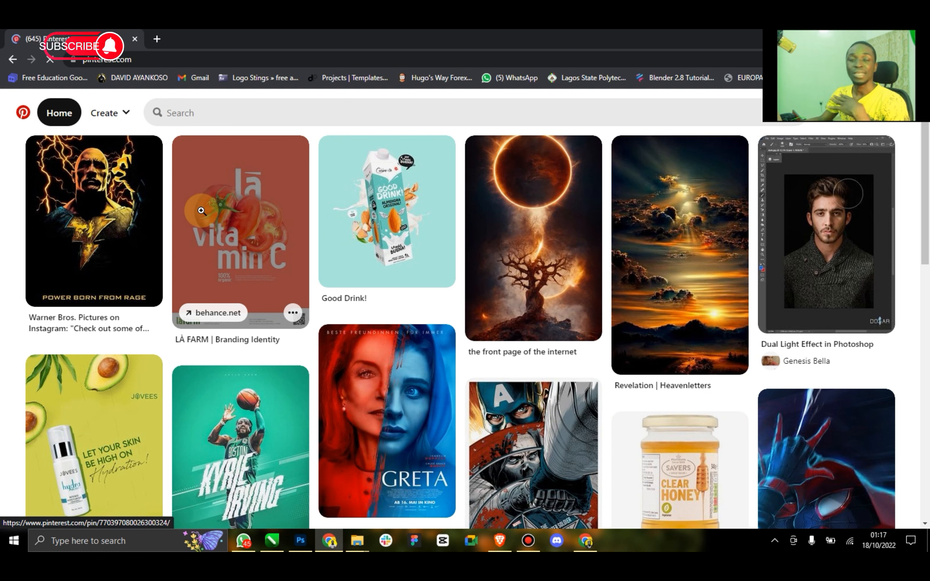
left_click(240, 117)
type("superm")
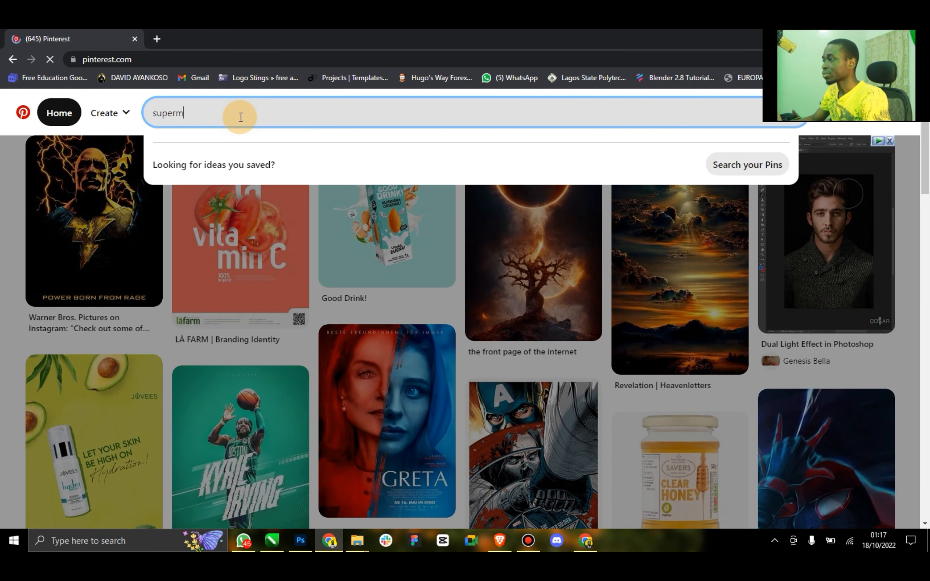
type("an")
key("Return")
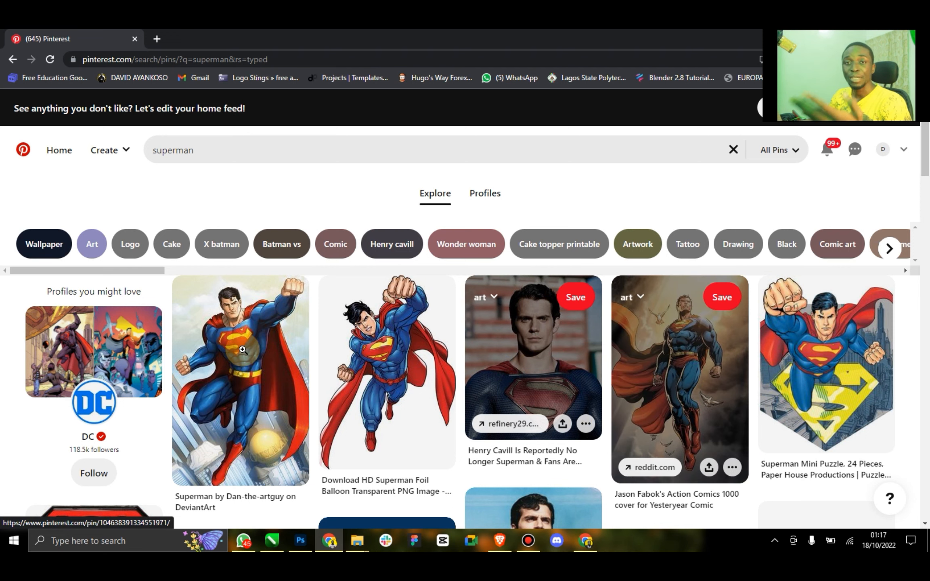
scroll(404, 374, "down", 8)
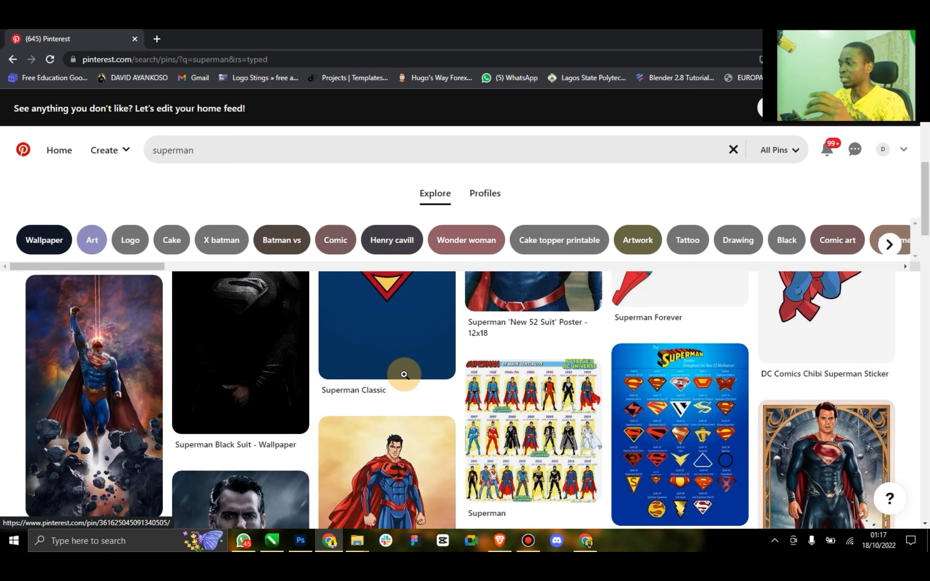
scroll(404, 374, "down", 3)
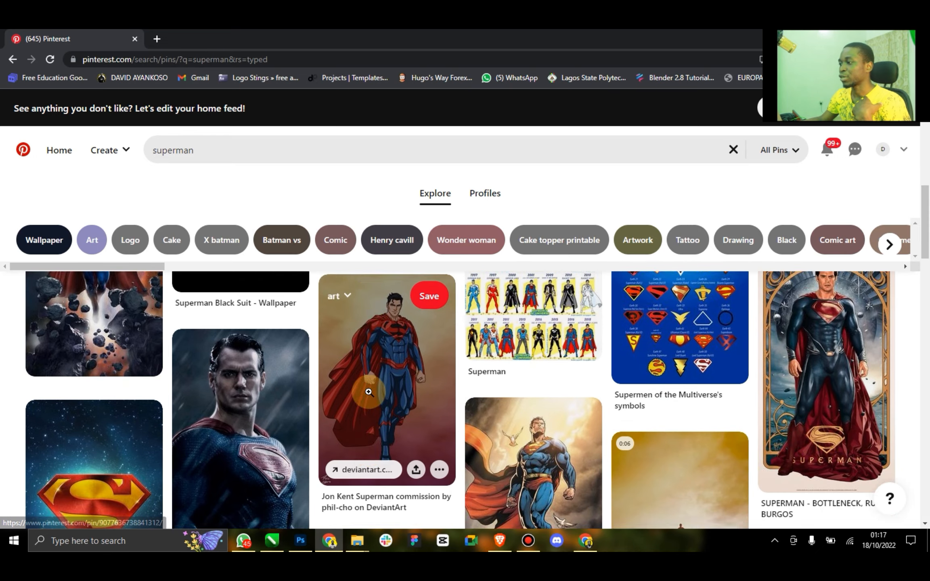
scroll(368, 391, "down", 5)
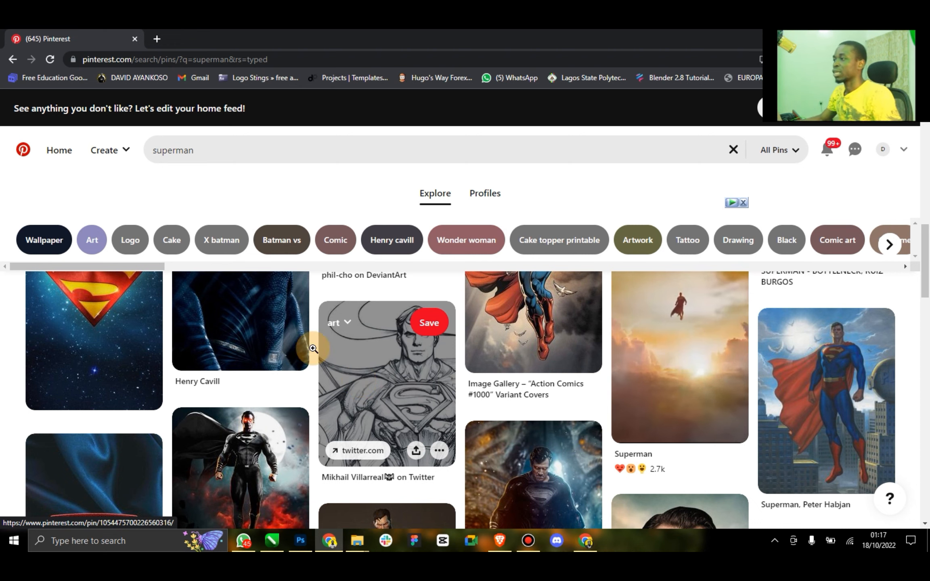
Step: Minimize the browser window and switch to Photoshop
double_click(429, 56)
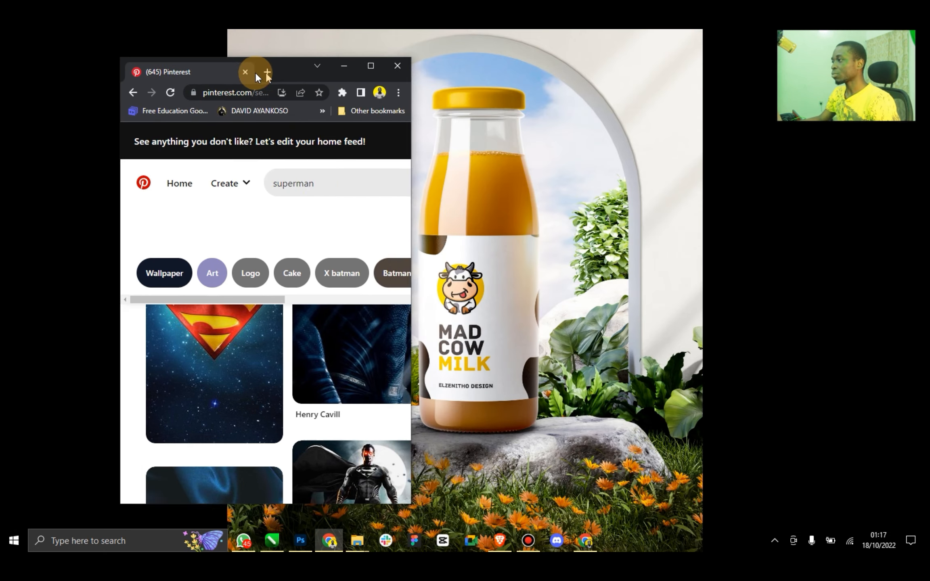
left_click(364, 70)
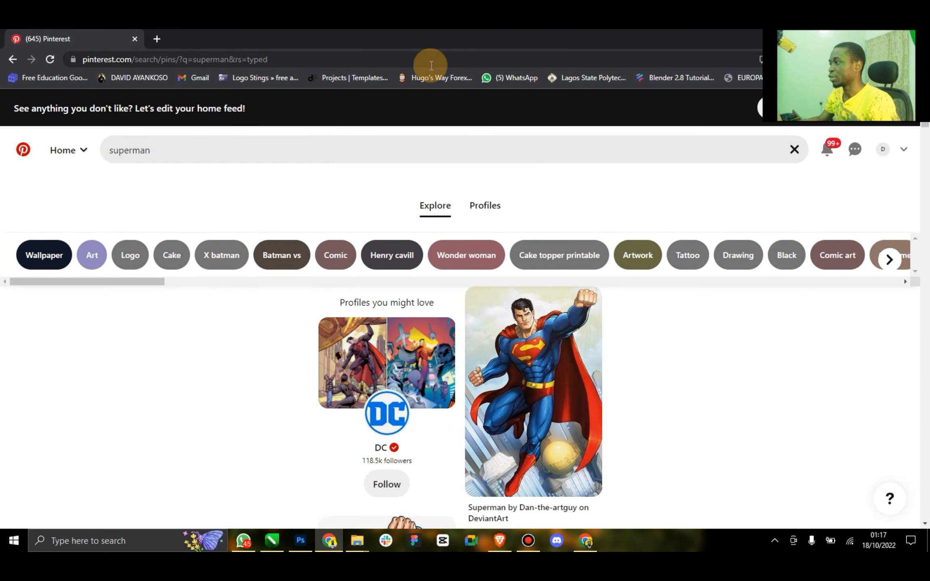
left_click_drag(600, 49, 376, 41)
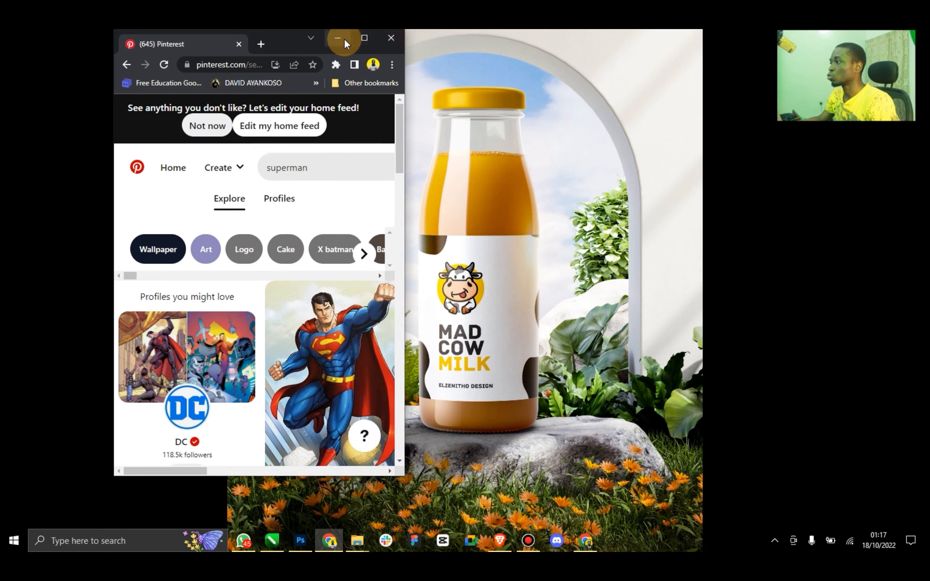
left_click(338, 38)
left_click(309, 542)
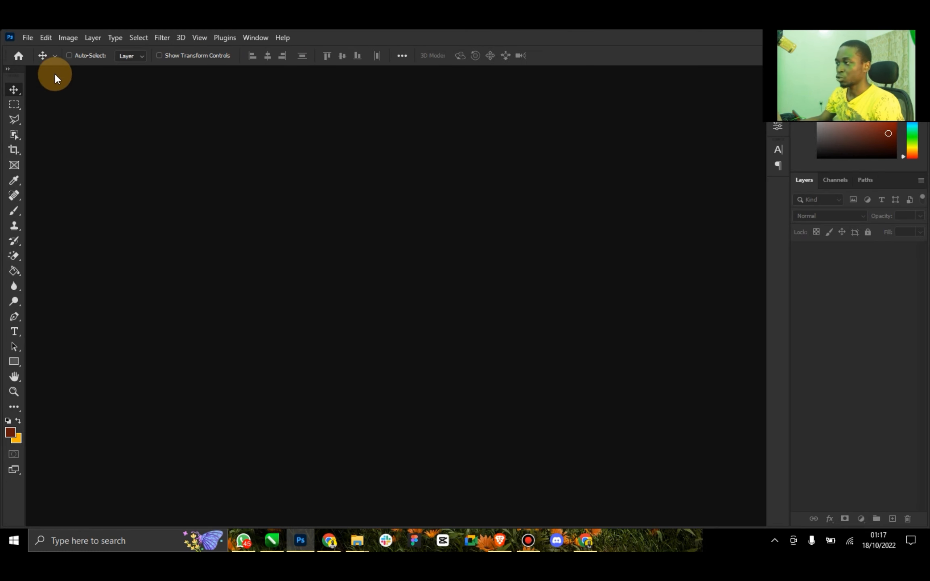
Step: Create a new portrait document 3000 pixels wide and 3500 pixels high at 300 pixels/inch in RGB Color
left_click(29, 36)
mouse_move(112, 104)
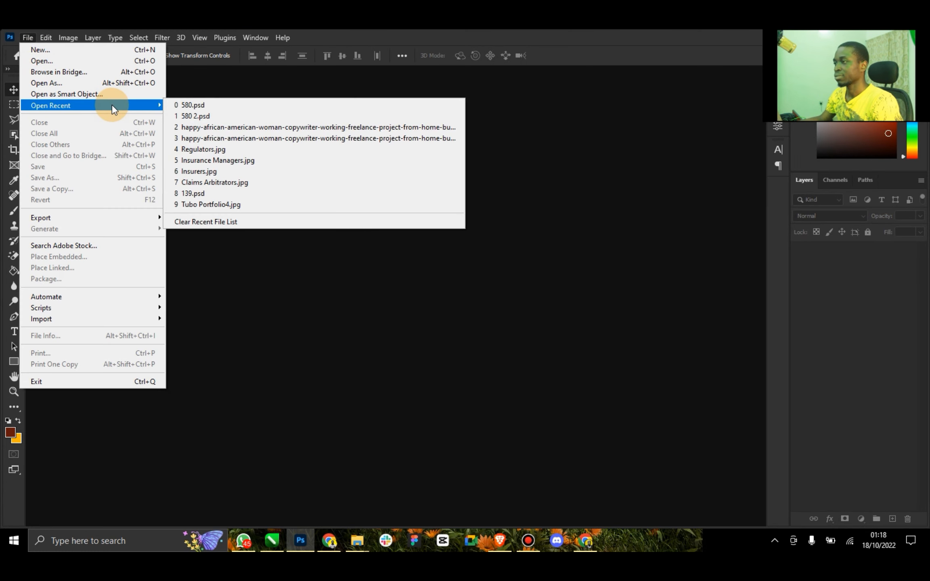
left_click(61, 49)
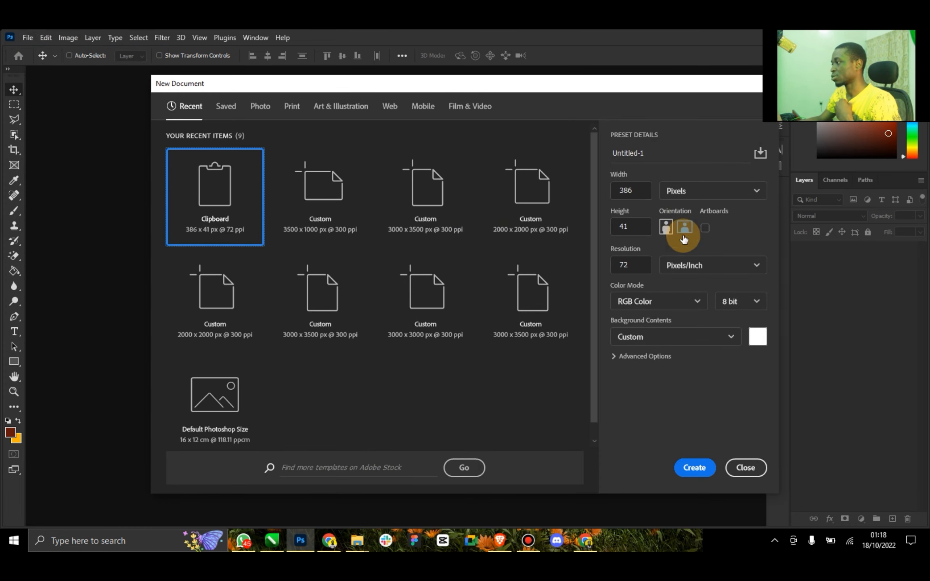
left_click(638, 201)
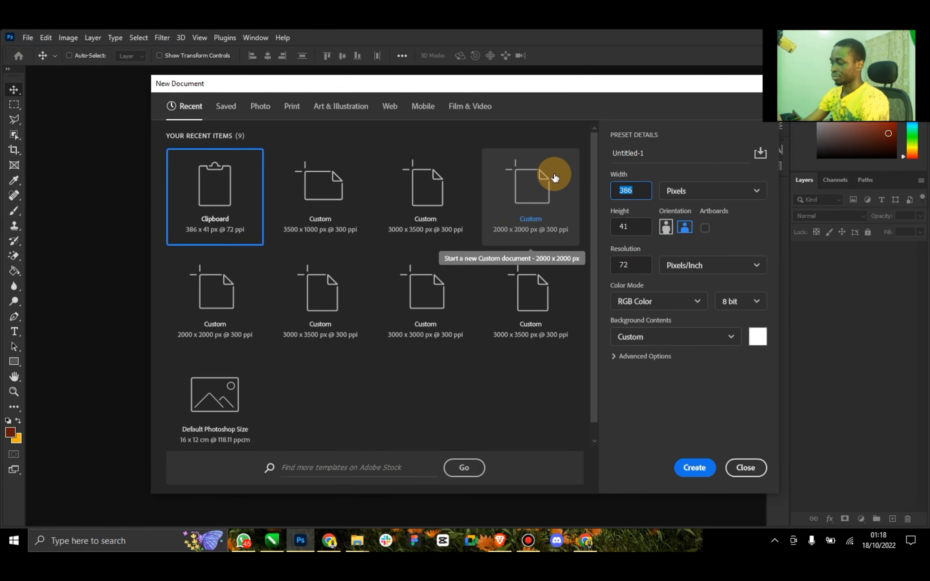
type("3000")
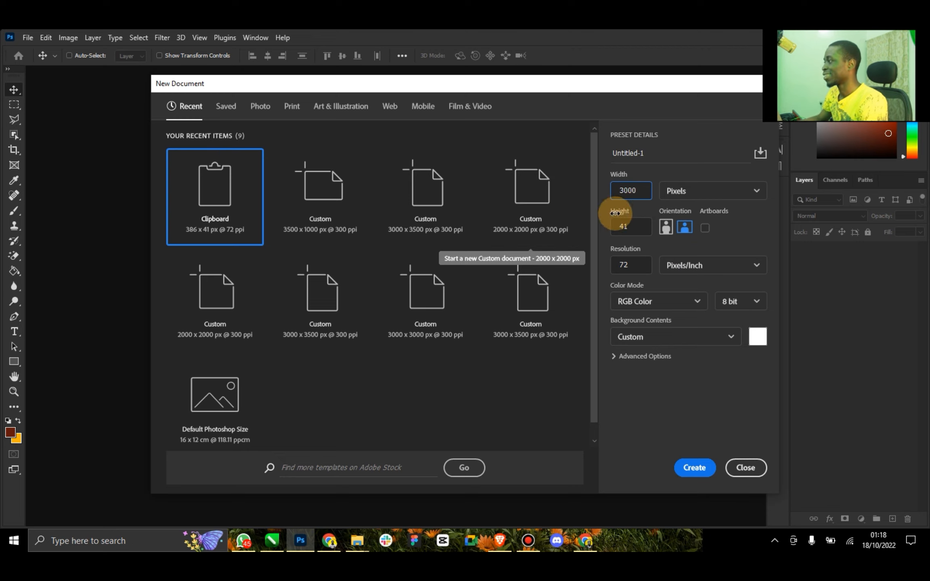
left_click(629, 226)
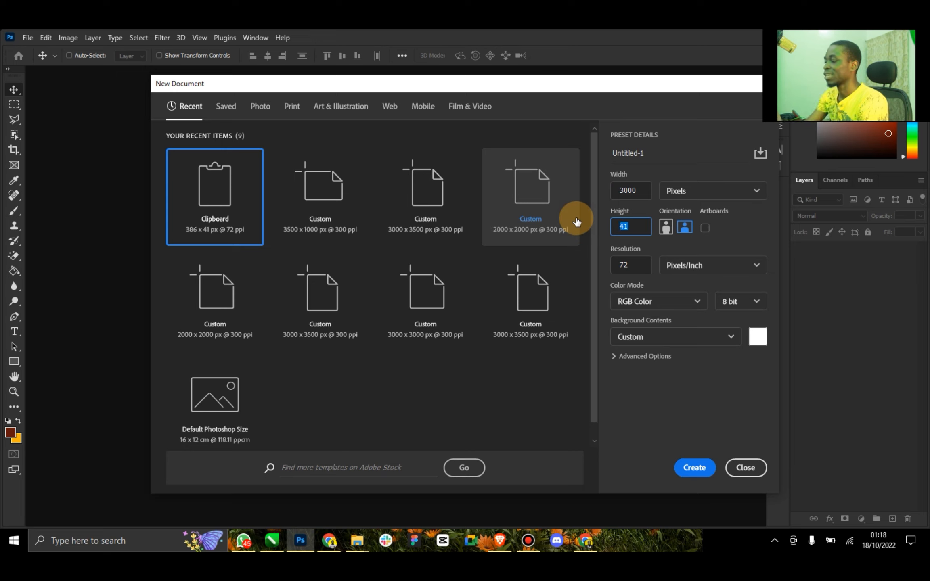
type("3500")
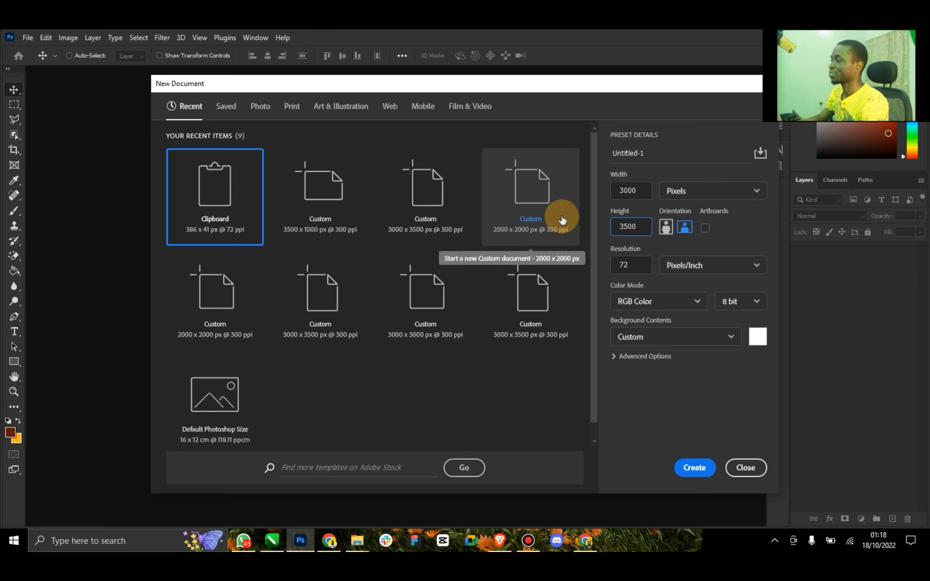
left_click(639, 266)
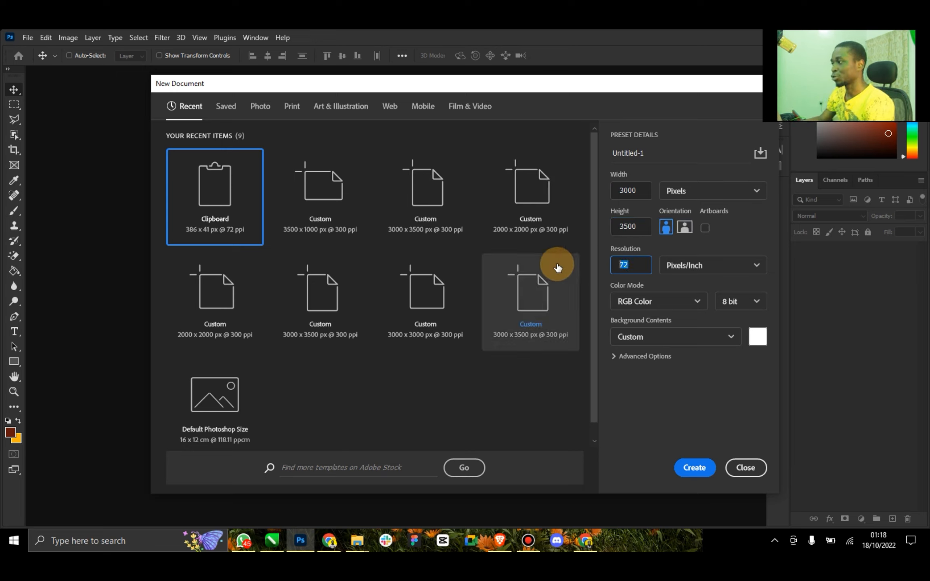
type("300")
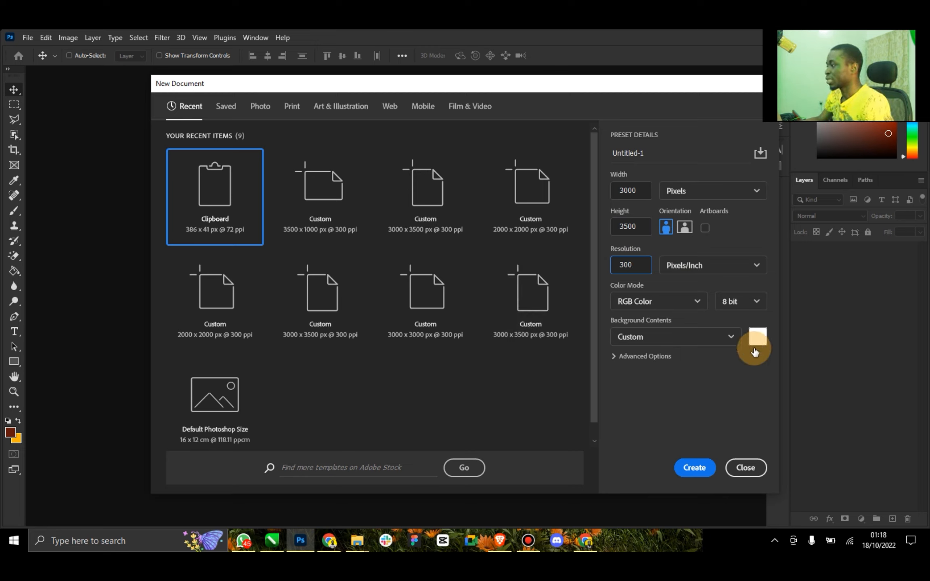
left_click(695, 470)
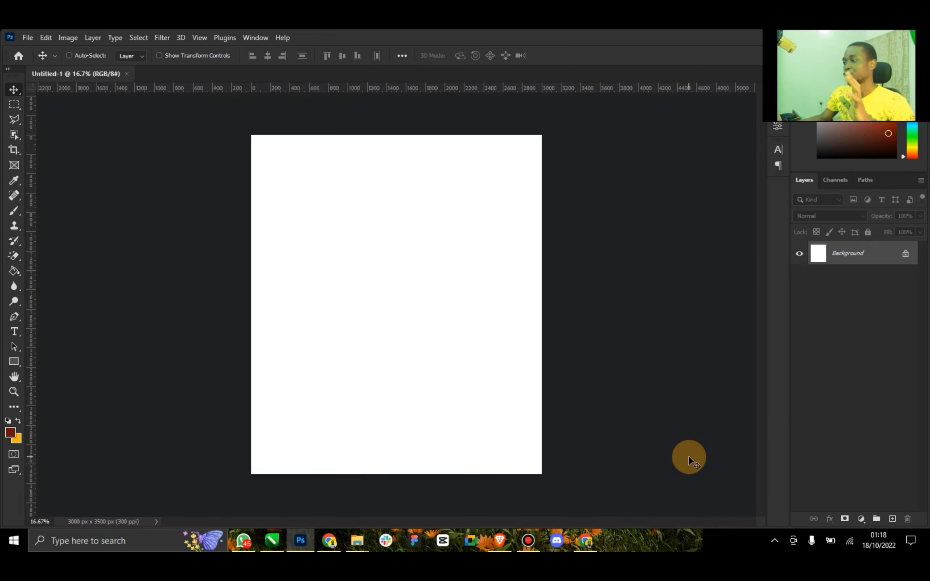
Step: Switch to the Downloads folder in File Explorer and examine the headless Superman suit image up close
mouse_move(358, 541)
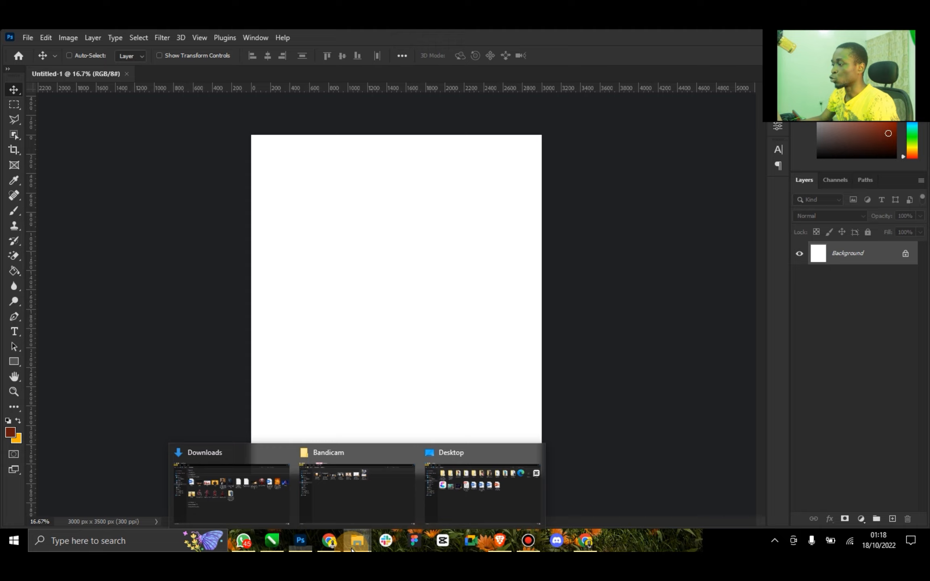
left_click(264, 511)
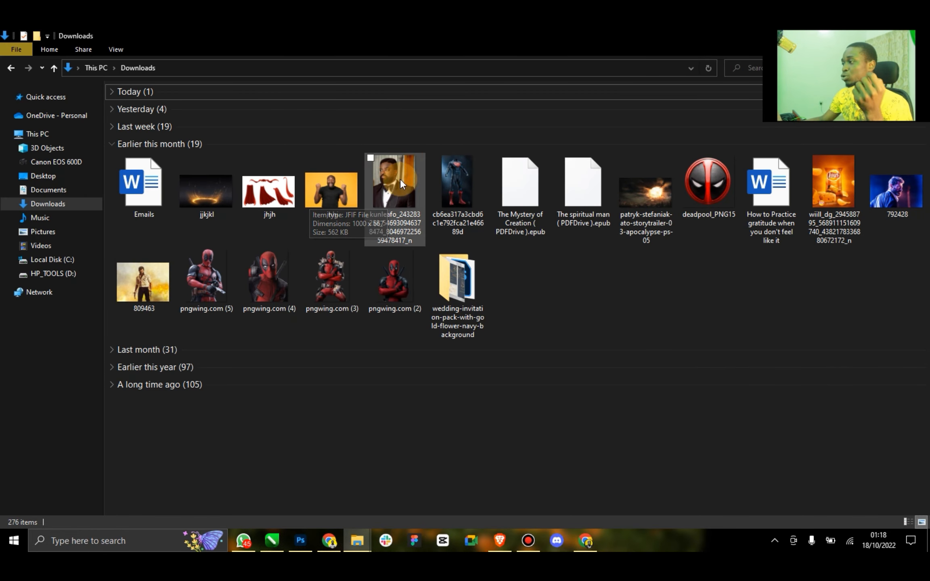
left_click(456, 183)
double_click(456, 182)
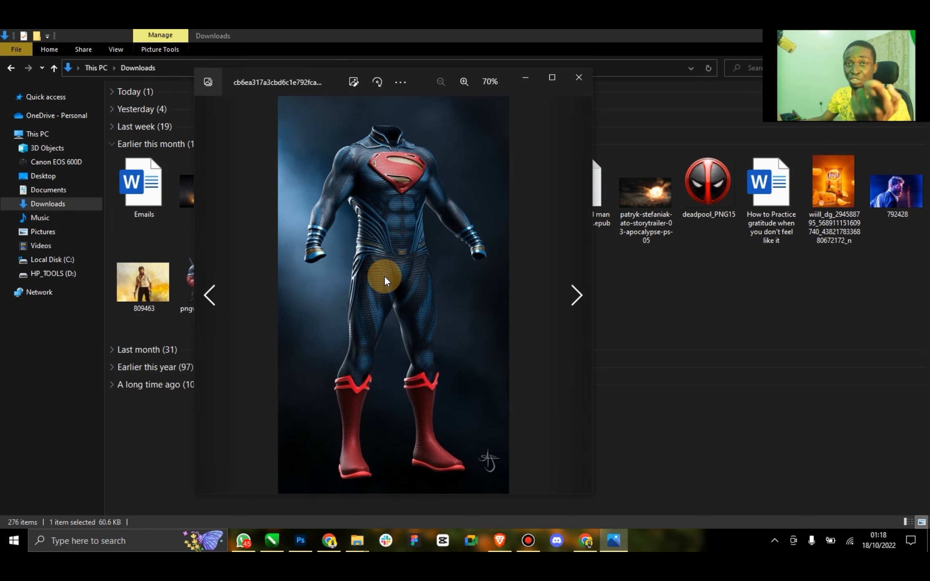
scroll(385, 279, "up", 3)
scroll(390, 279, "down", 3)
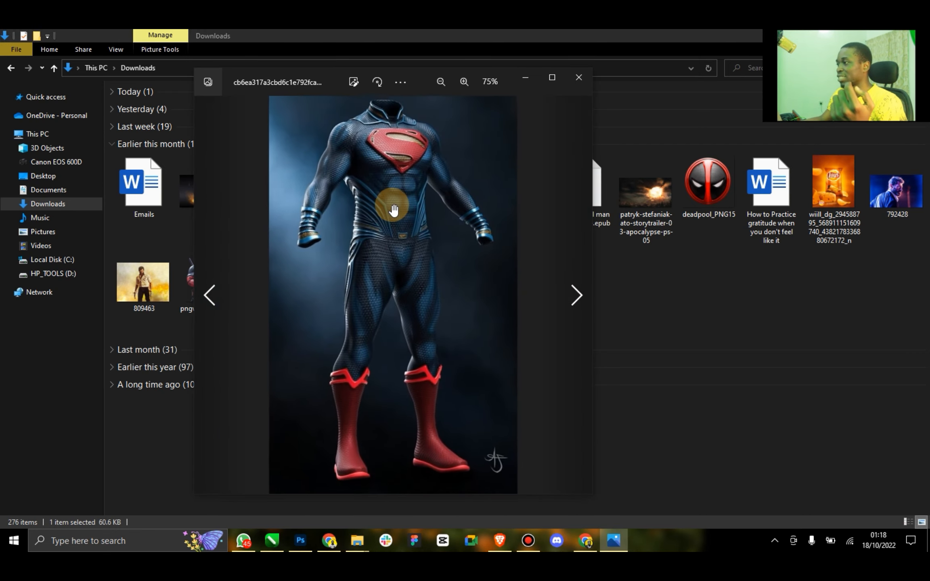
scroll(392, 202, "up", 4)
scroll(387, 190, "down", 4)
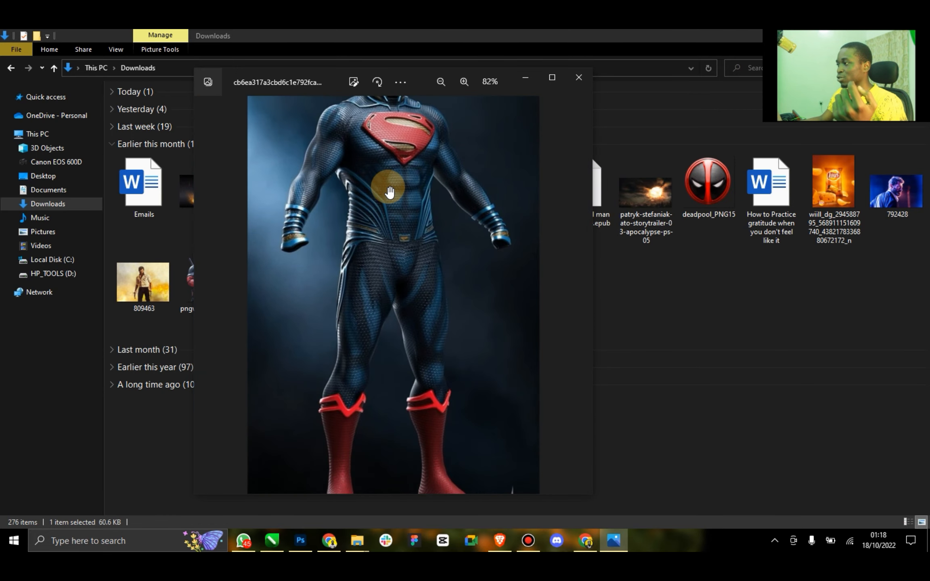
scroll(390, 193, "down", 1)
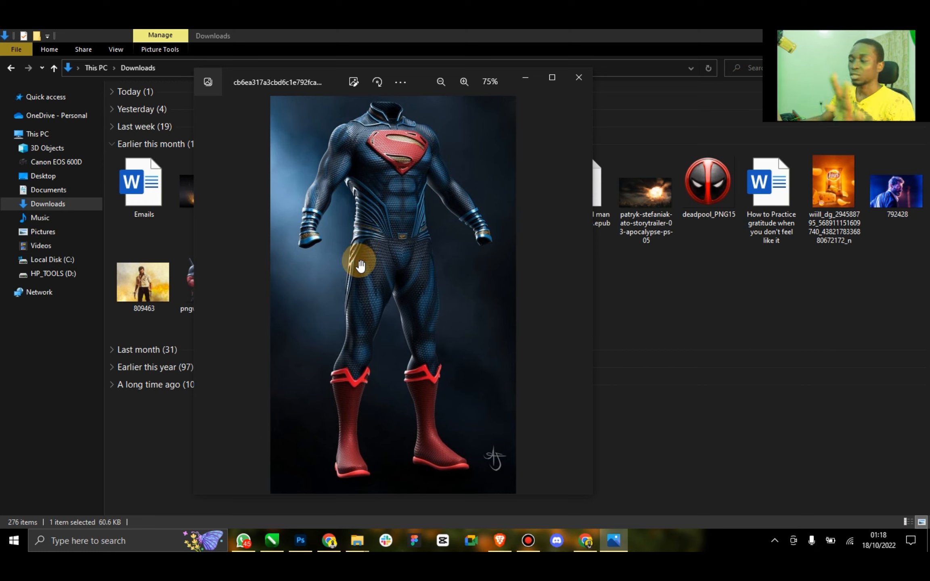
left_click_drag(393, 163, 405, 190)
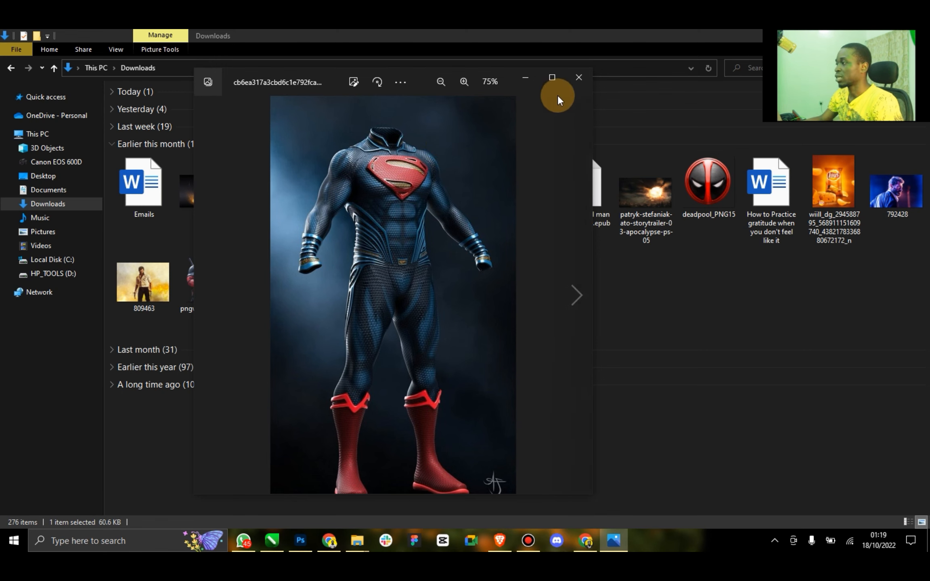
left_click(577, 79)
Step: View the portrait of the man in the bow tie and the jhhj photo of the cheering man in Downloads
double_click(413, 181)
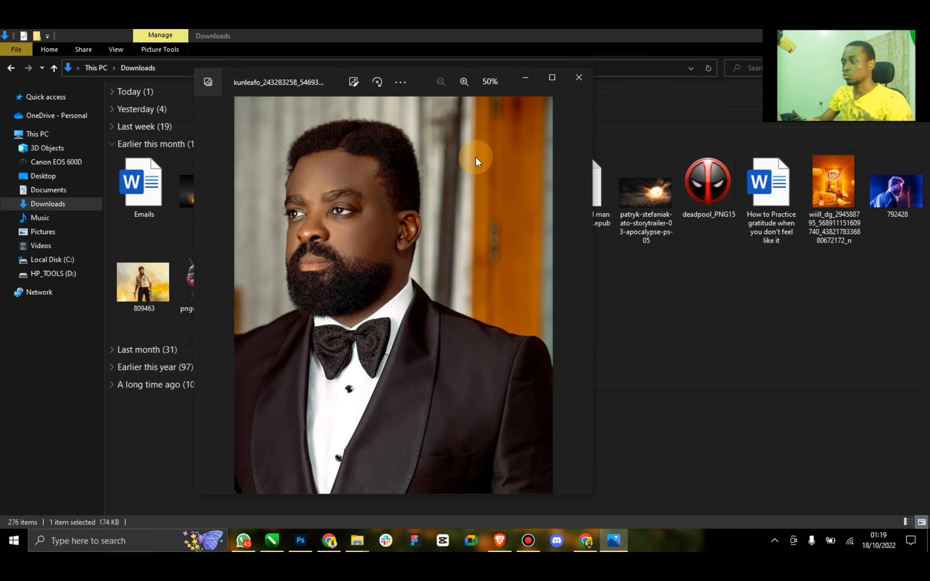
left_click(579, 77)
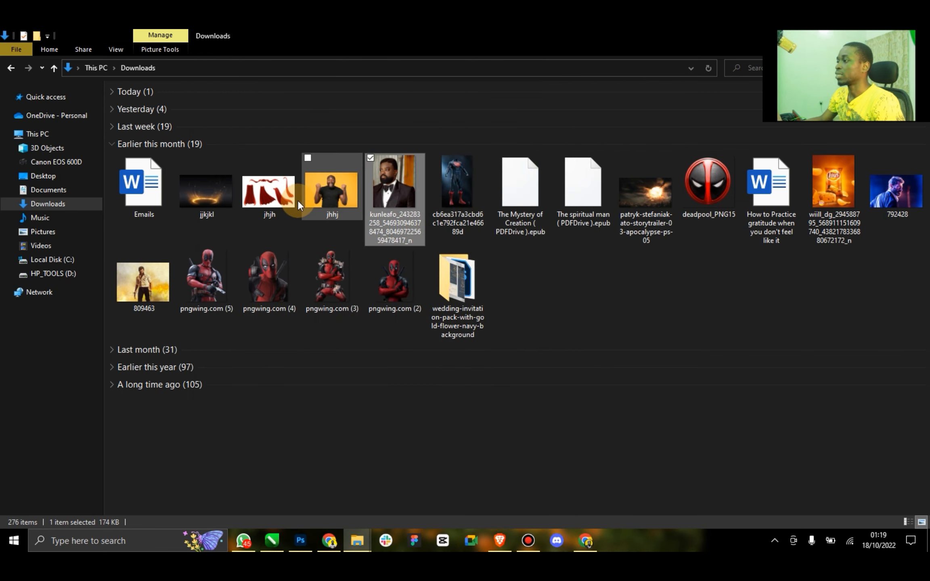
double_click(325, 196)
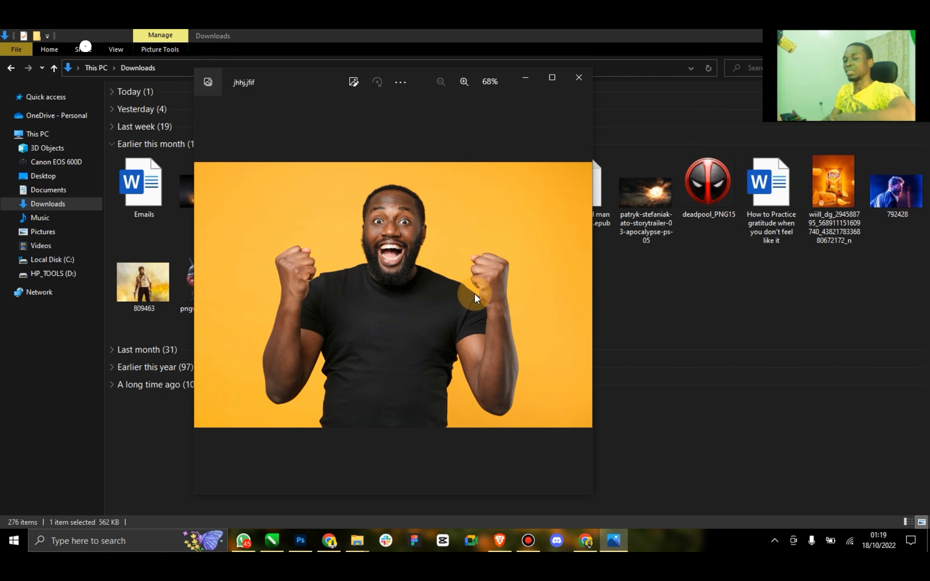
left_click(579, 78)
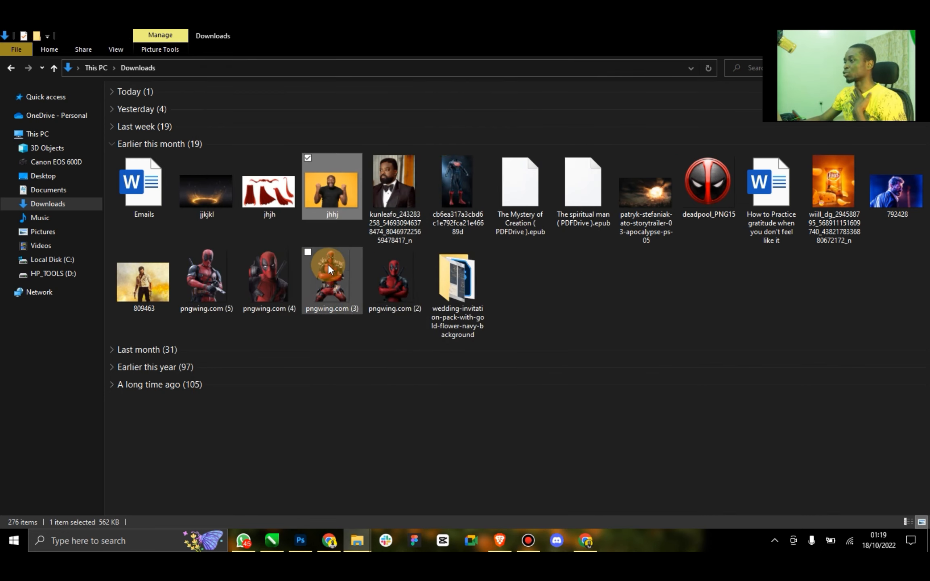
double_click(331, 194)
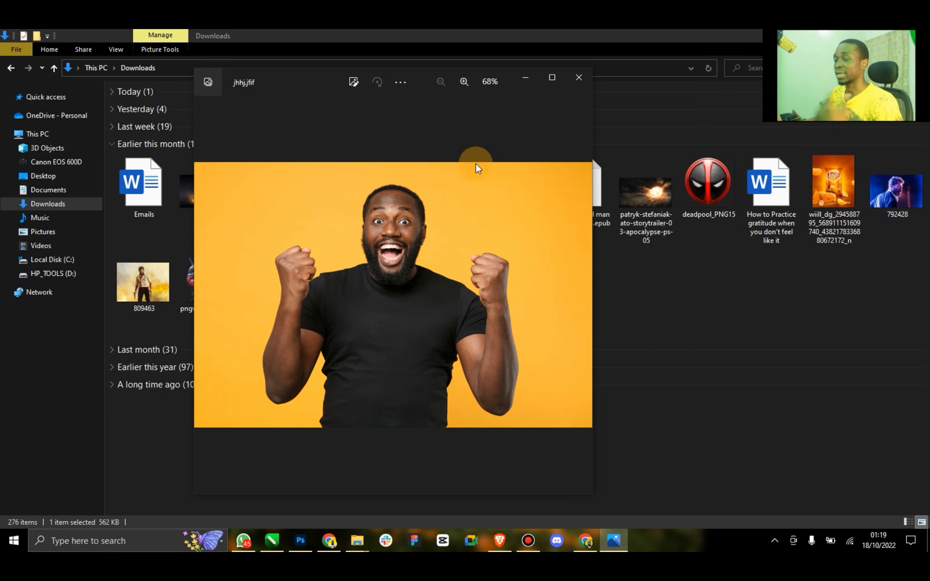
left_click(578, 77)
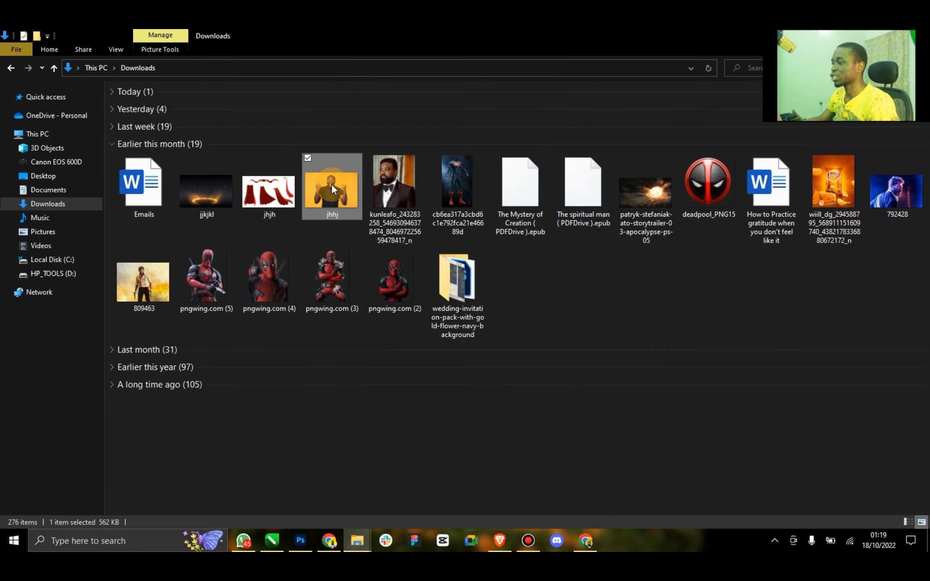
Step: Place the jhhj photo in the Photoshop document and sample its yellow backdrop as the foreground colour febc41
left_click_drag(332, 183, 370, 408)
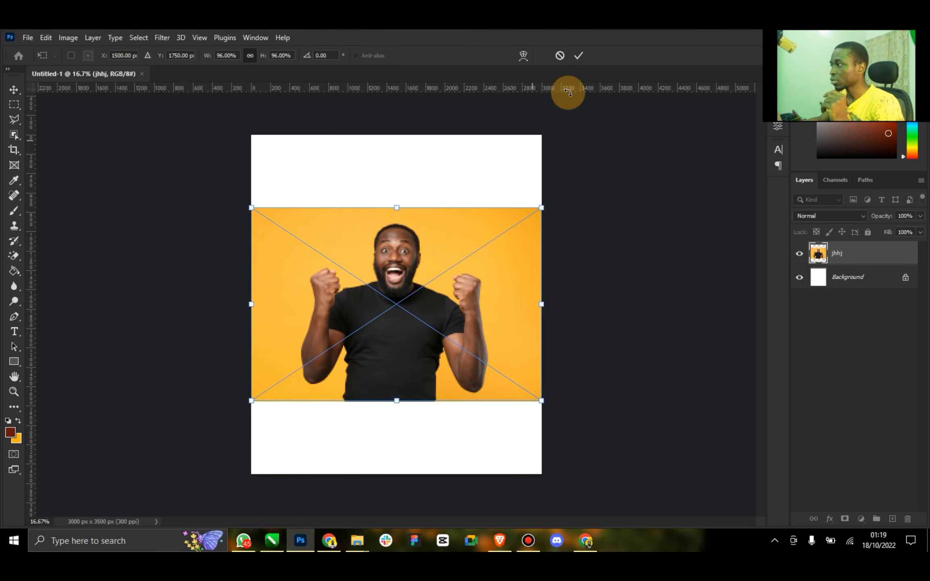
left_click(578, 55)
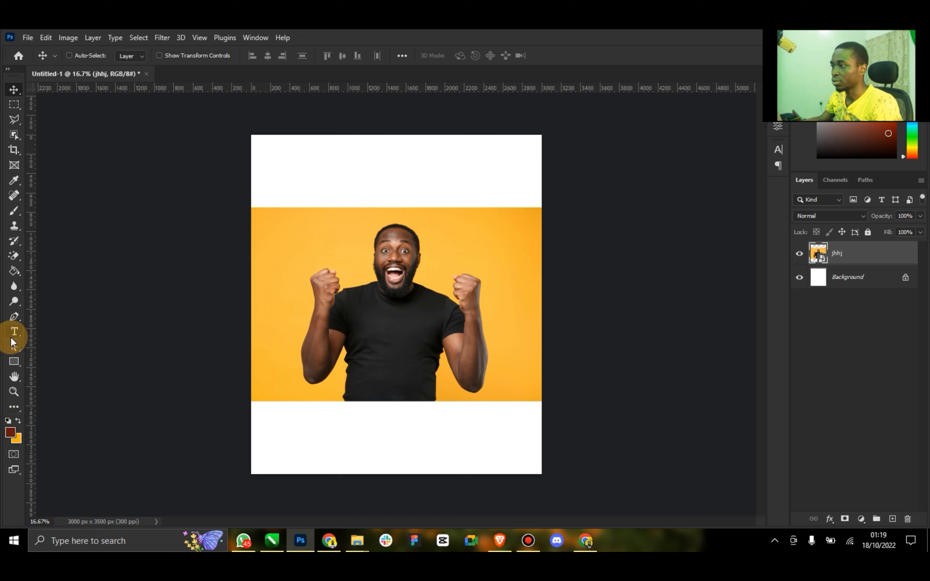
left_click(18, 421)
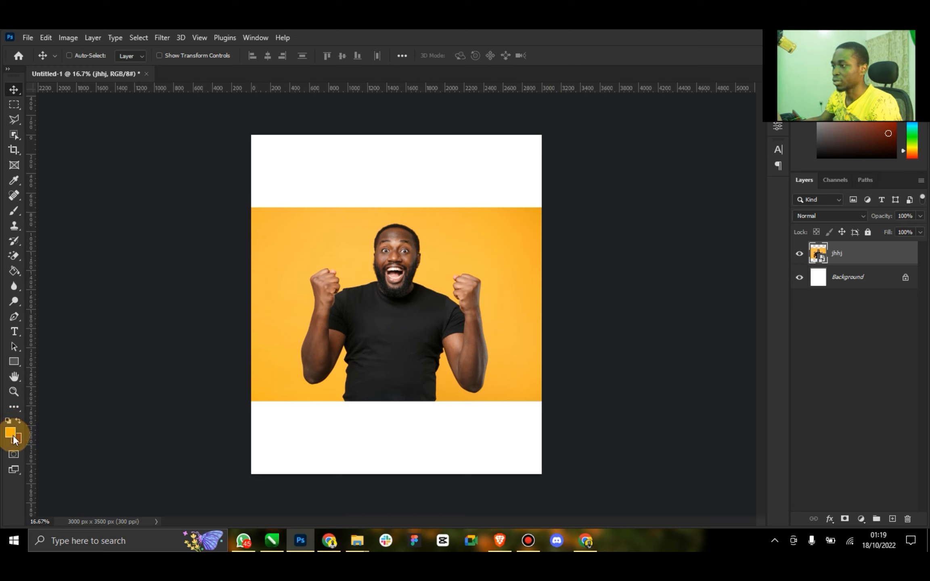
left_click(11, 434)
left_click(294, 216)
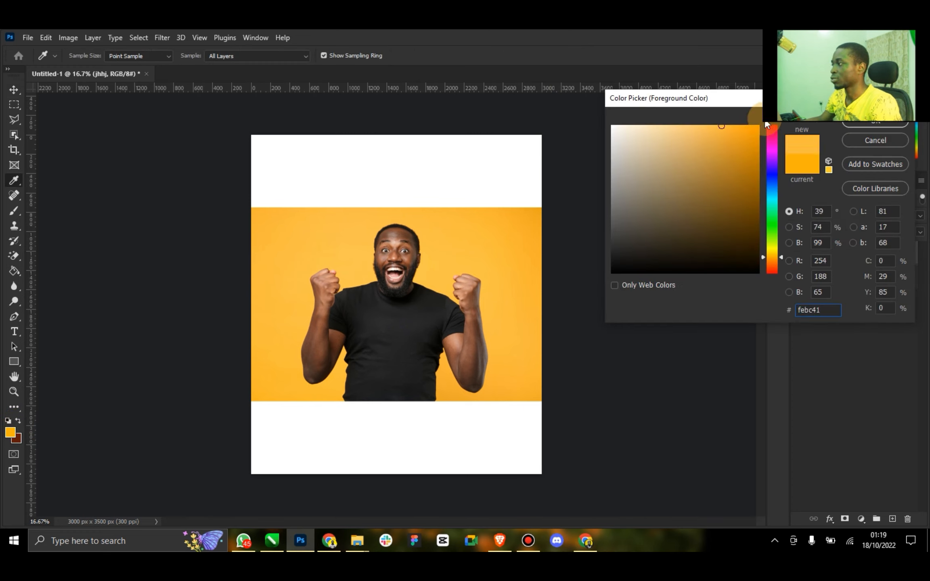
left_click_drag(673, 101, 520, 113)
left_click(720, 134)
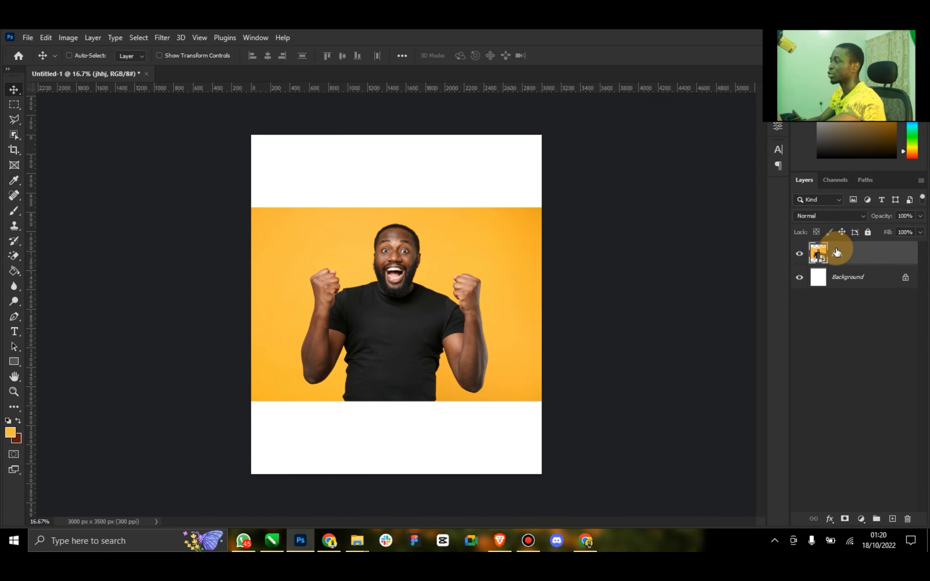
Step: Delete the placed jhhj layer and unlock the Background layer
key("Delete")
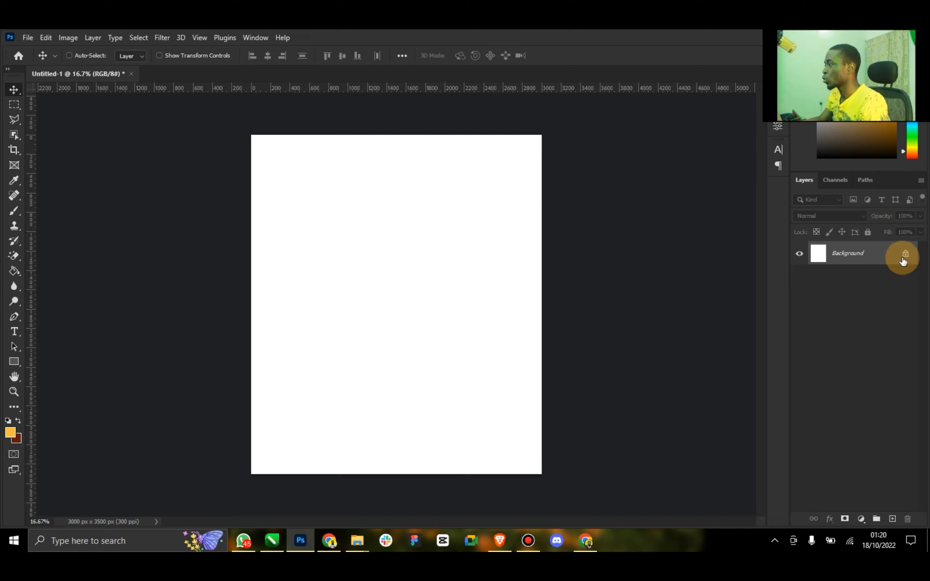
left_click(903, 259)
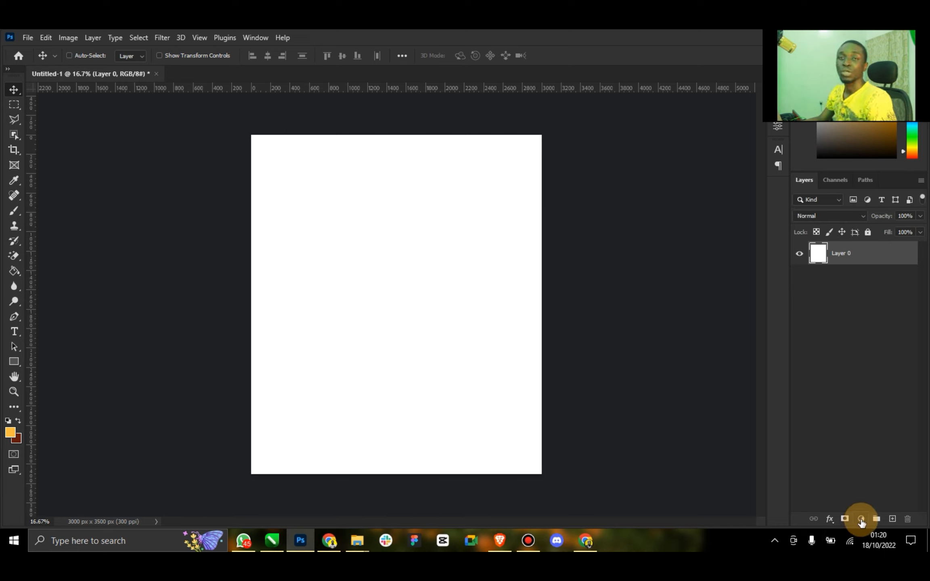
Step: Add a Solid Color fill layer in febc41 above the white base layer
left_click(860, 519)
left_click(857, 313)
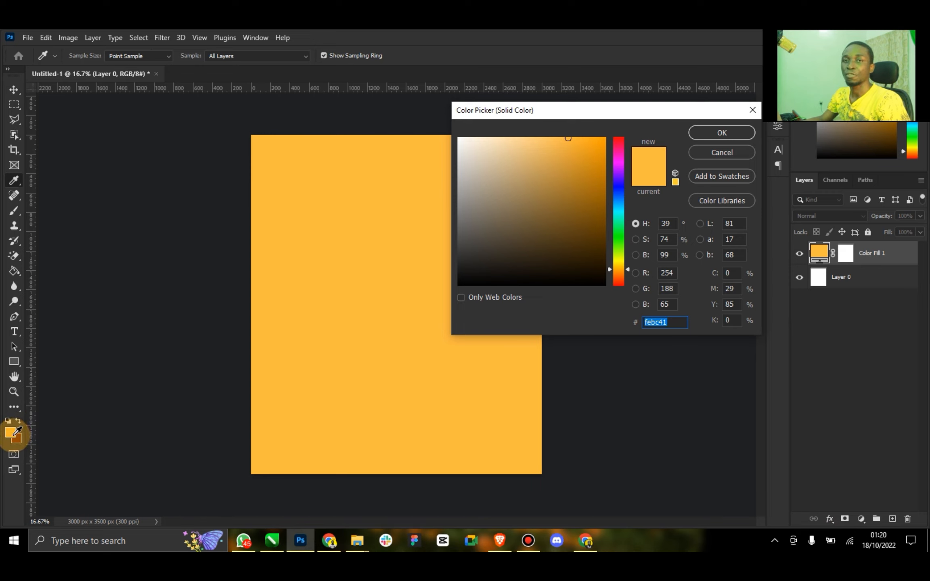
left_click(698, 139)
key("v")
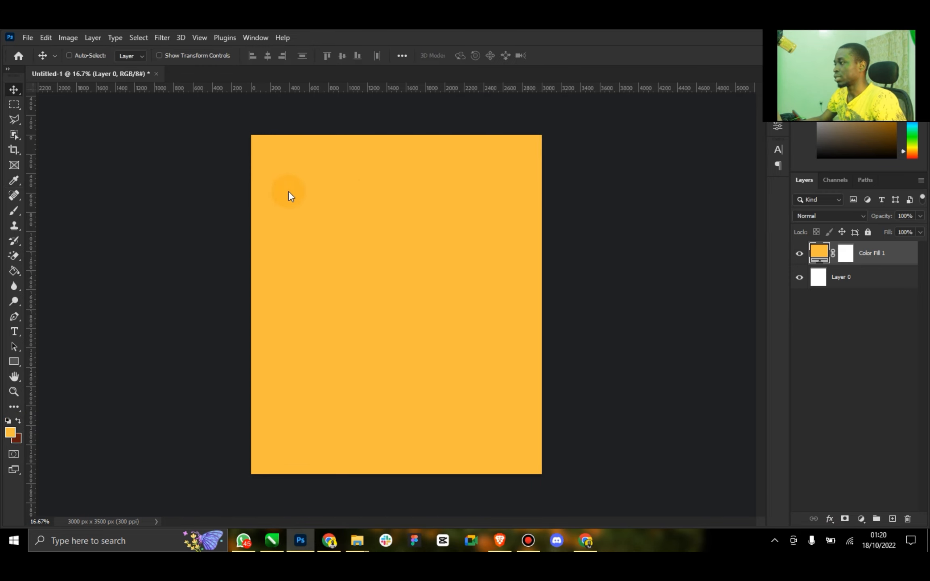
Step: Open the headless Superman suit image from the Downloads folder in Photoshop as its own document
mouse_move(356, 537)
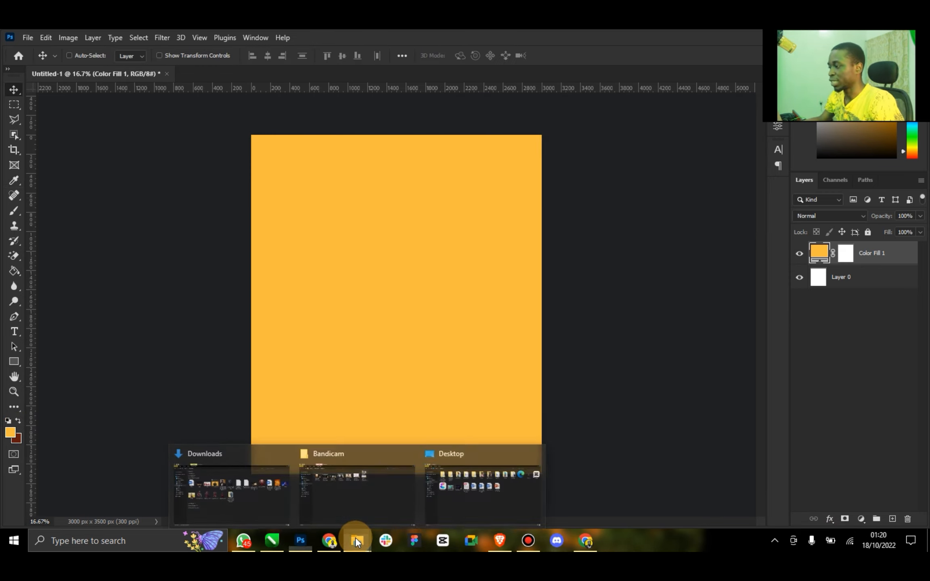
left_click(258, 493)
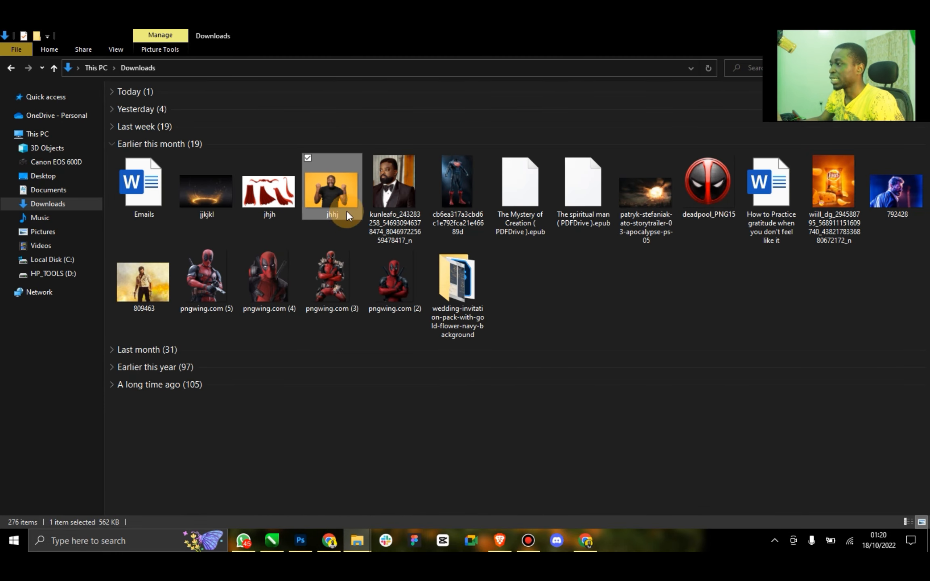
right_click(460, 170)
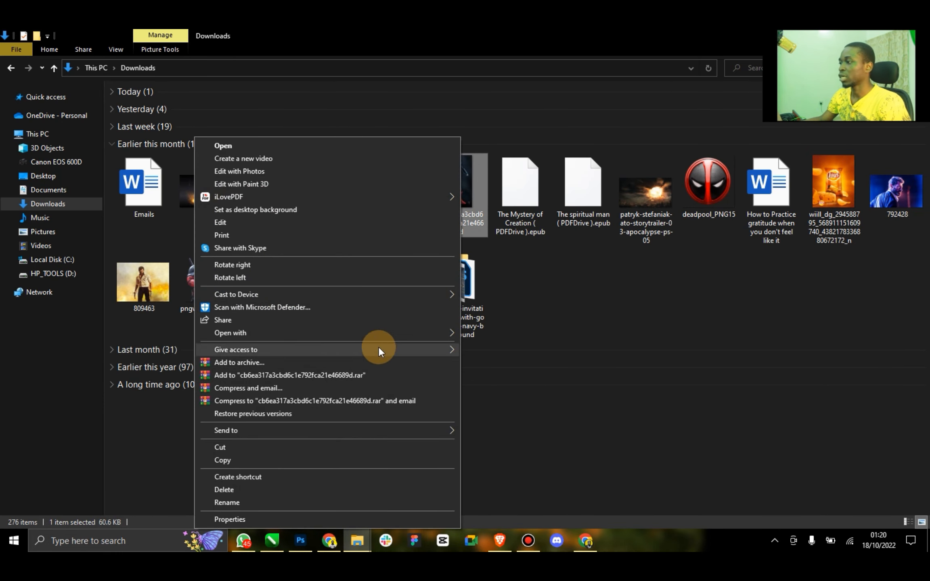
mouse_move(400, 336)
left_click(520, 333)
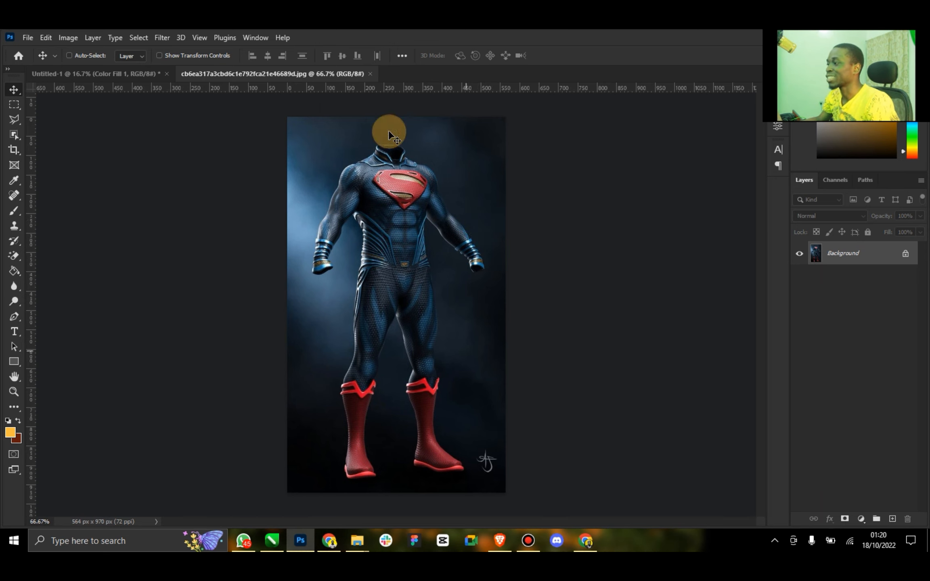
Step: Select the headless Superman suit figure automatically with Select Subject
left_click(136, 38)
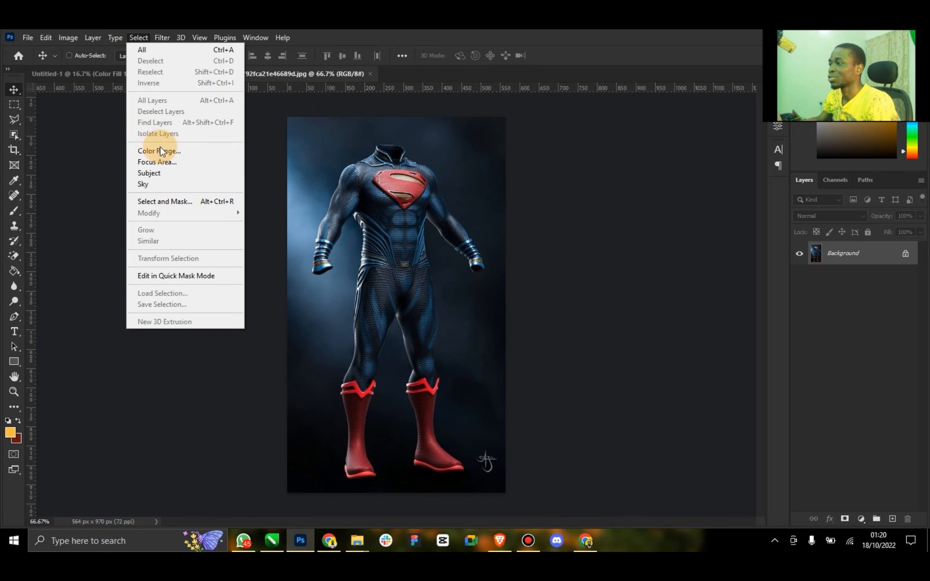
left_click(155, 175)
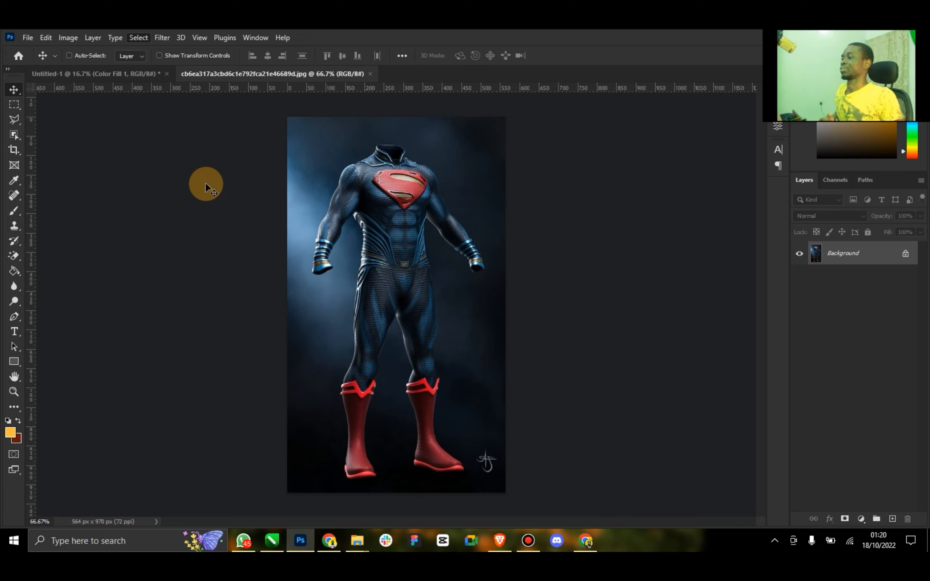
left_click(14, 392)
left_click_drag(392, 214, 446, 206)
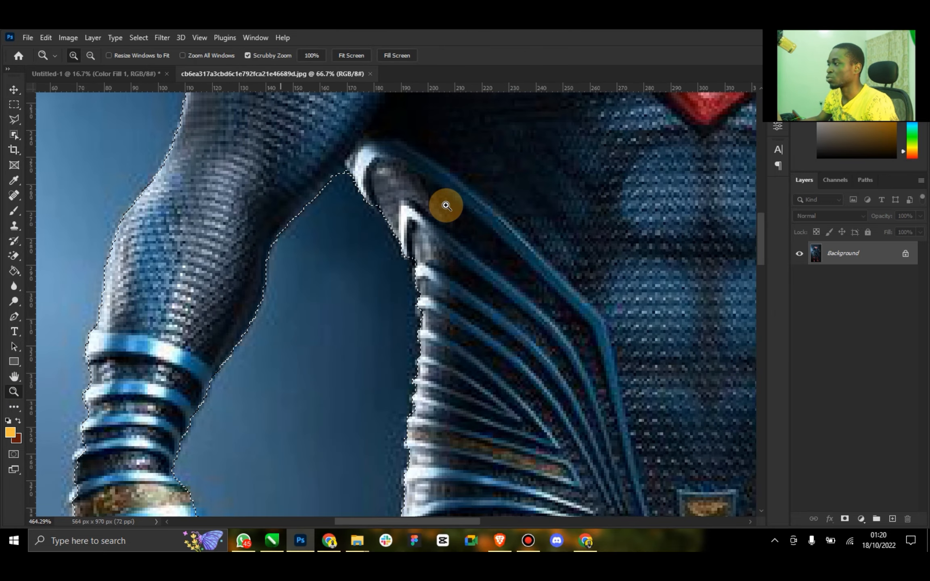
mouse_move(354, 175)
left_mouse_down()
mouse_move(367, 165)
mouse_move(339, 166)
left_mouse_up()
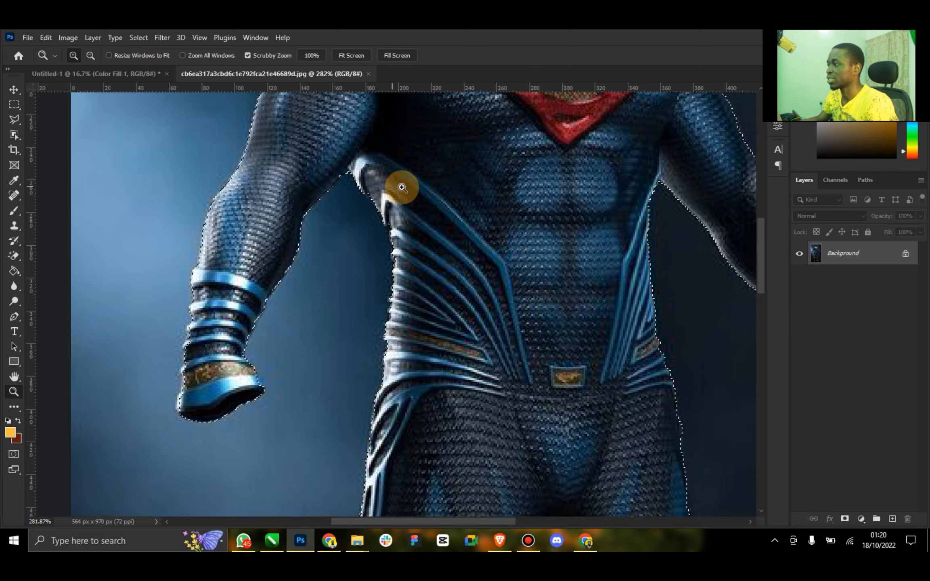
left_click_drag(402, 187, 403, 187)
Step: Add the missed ridged waist edge below the armpit on the image's left side to the selection with the Polygonal Lasso
left_click(9, 121)
left_click(104, 55)
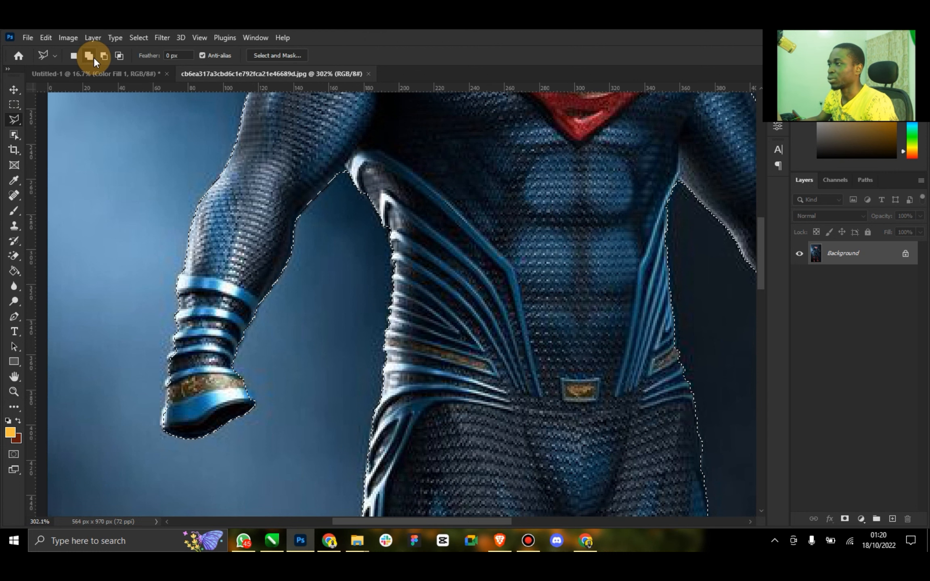
left_click(313, 205)
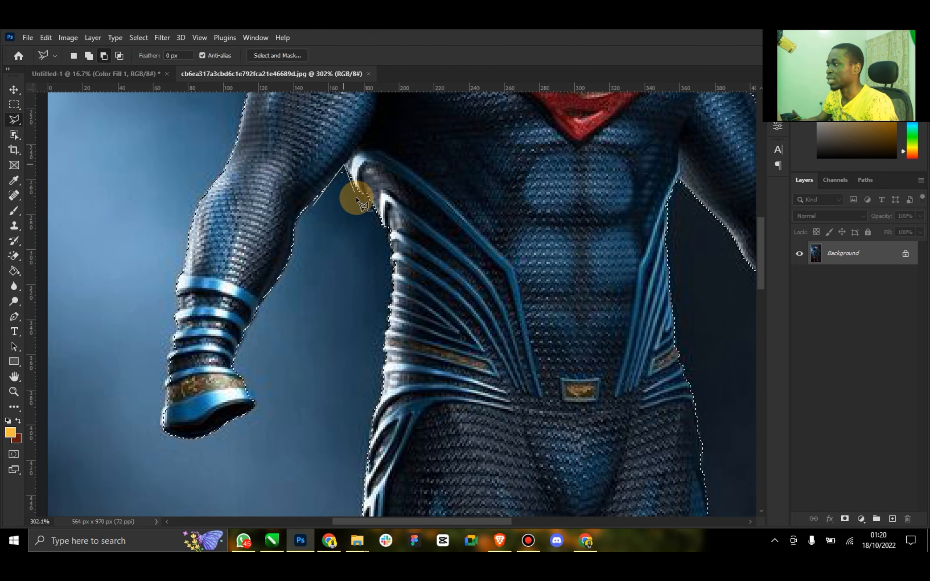
scroll(392, 275, "down", 3)
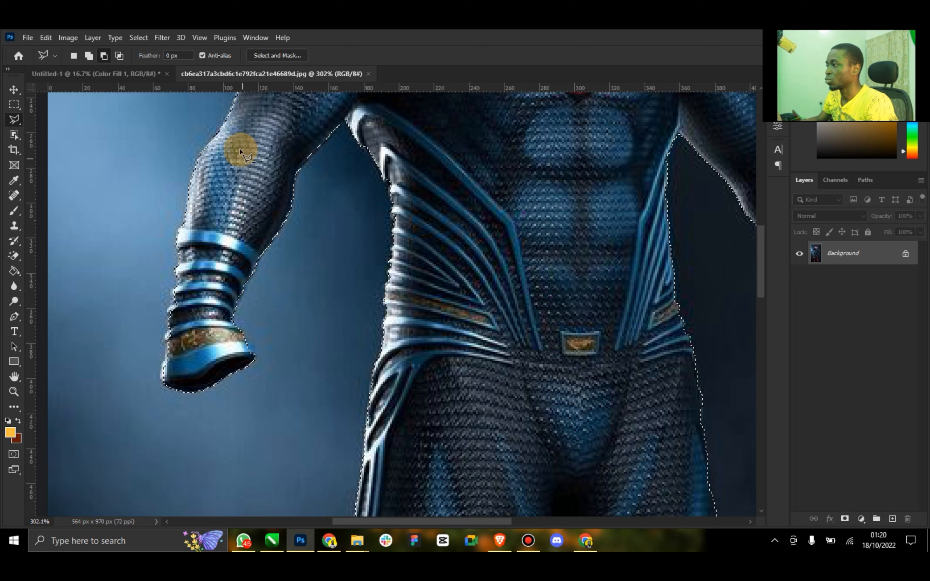
left_click(89, 56)
left_click(410, 232)
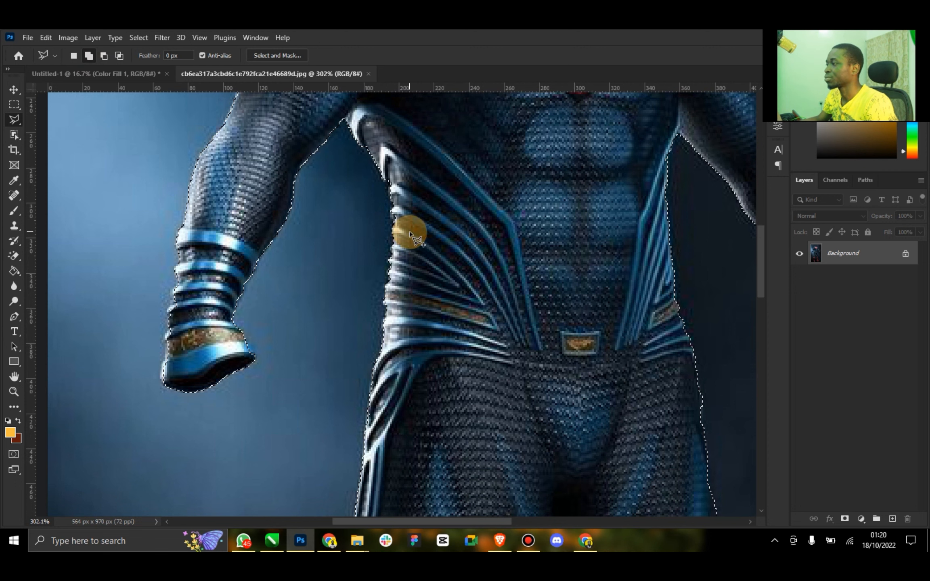
left_click(389, 220)
left_click(391, 208)
left_click(395, 206)
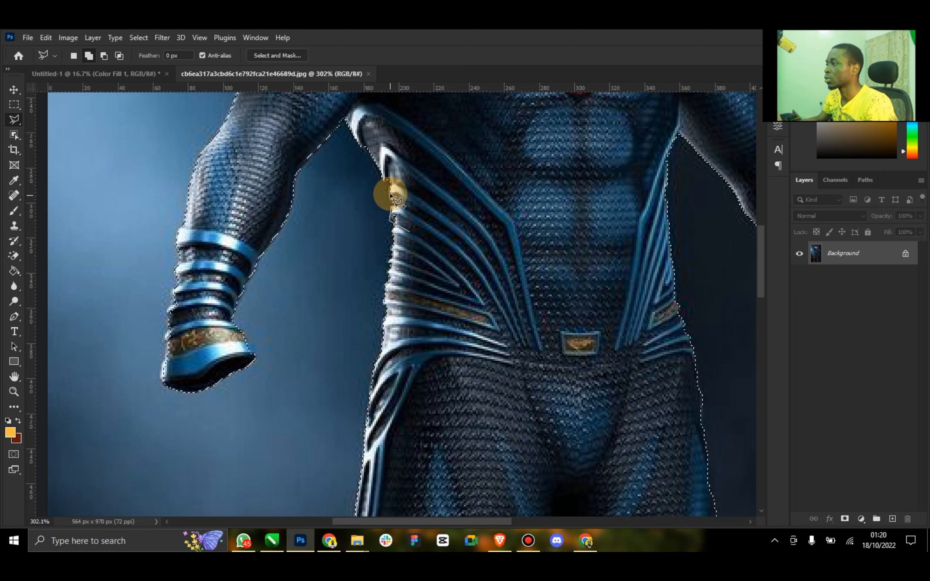
left_click(388, 192)
left_click(390, 178)
left_click(411, 171)
double_click(459, 245)
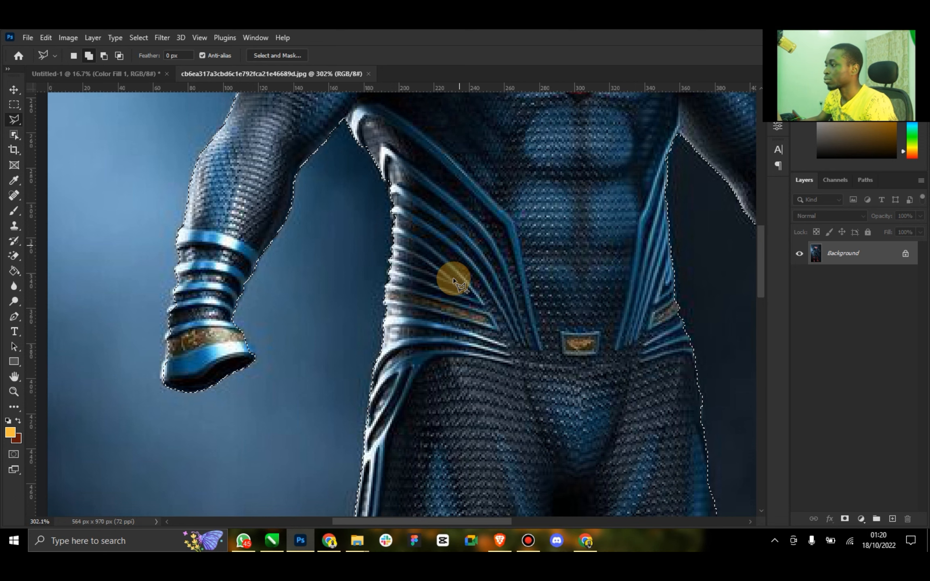
Step: Add the outer edge of the sleeve cuff on the image's left side to the suit selection with the Polygonal Lasso
scroll(452, 278, "down", 1)
mouse_move(758, 239)
left_mouse_down()
mouse_move(764, 295)
mouse_move(759, 262)
left_mouse_up()
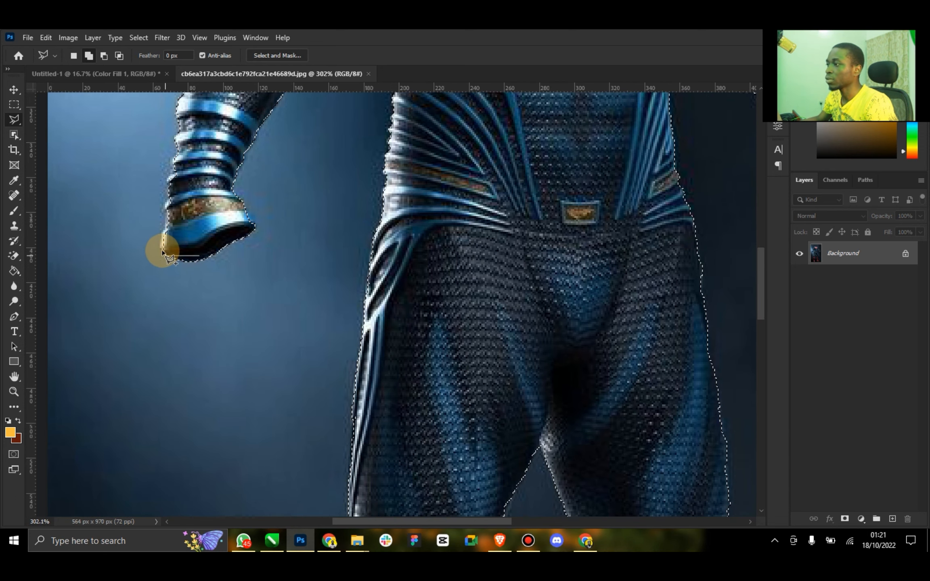
left_click(160, 246)
left_click(165, 207)
left_click(168, 194)
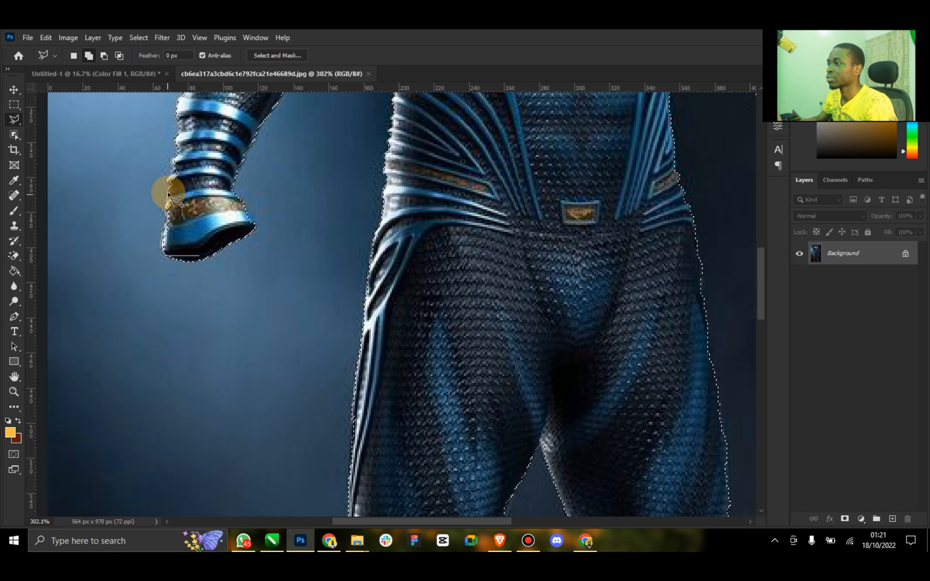
left_click(167, 182)
left_click(172, 174)
left_click(172, 161)
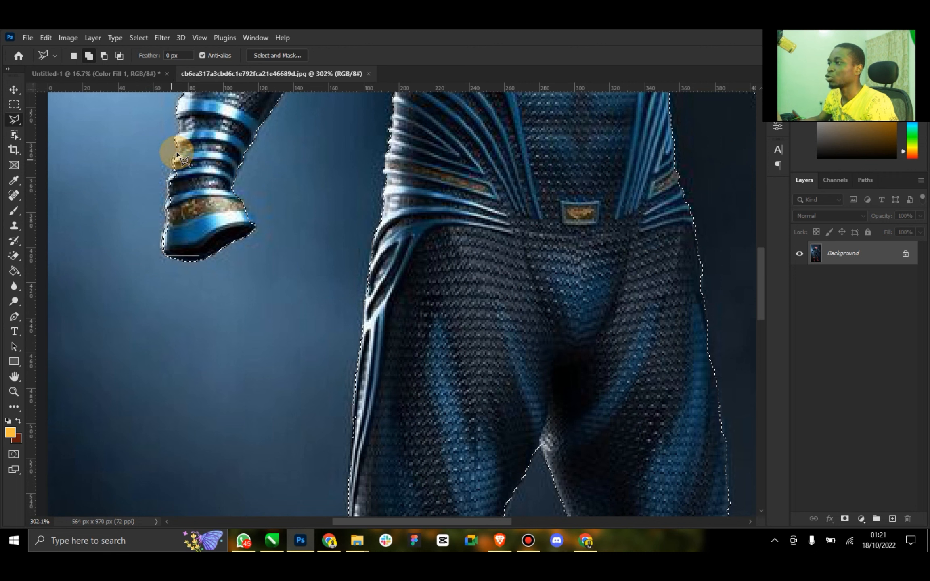
left_click(177, 151)
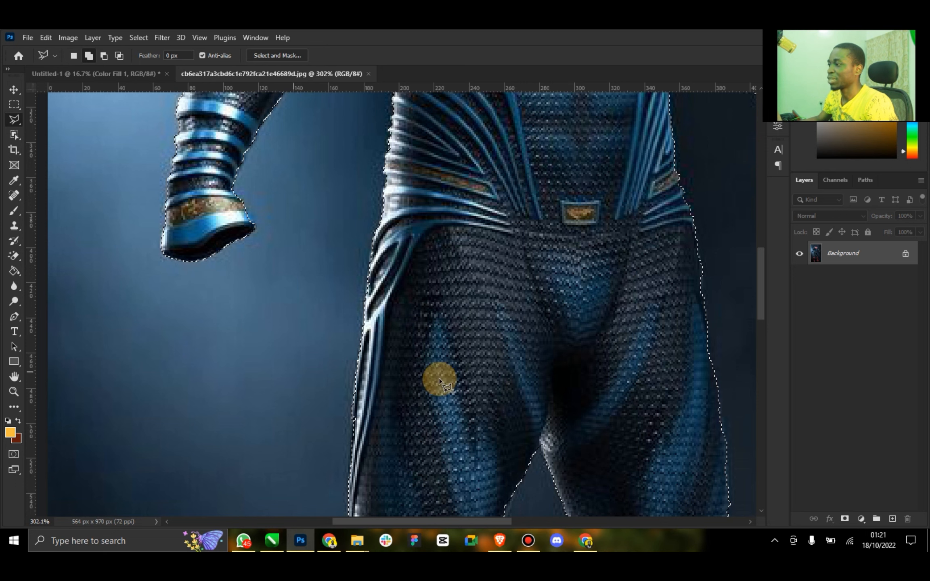
Step: Add the missed underside of the red boot sole on the image's left side to the selection
left_click_drag(763, 253, 757, 405)
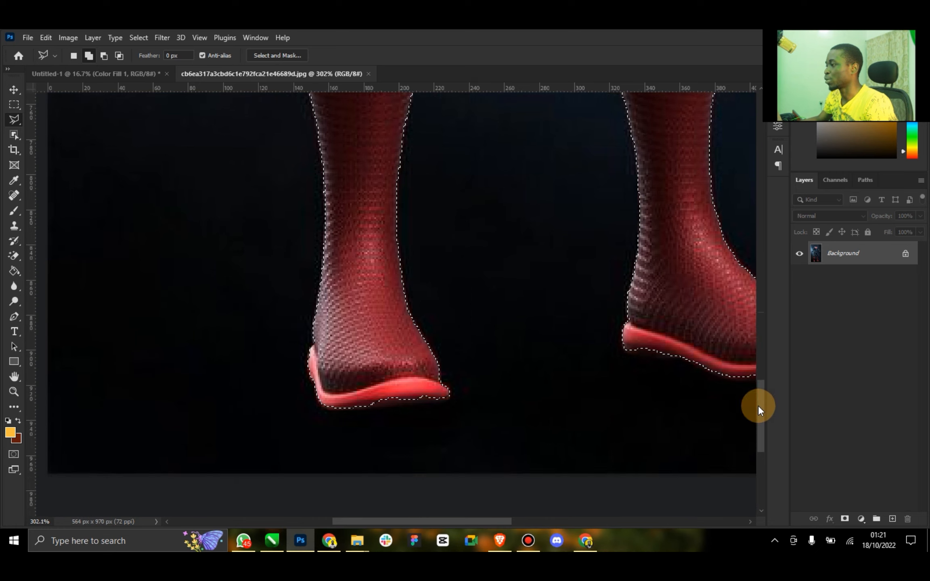
left_click(450, 401)
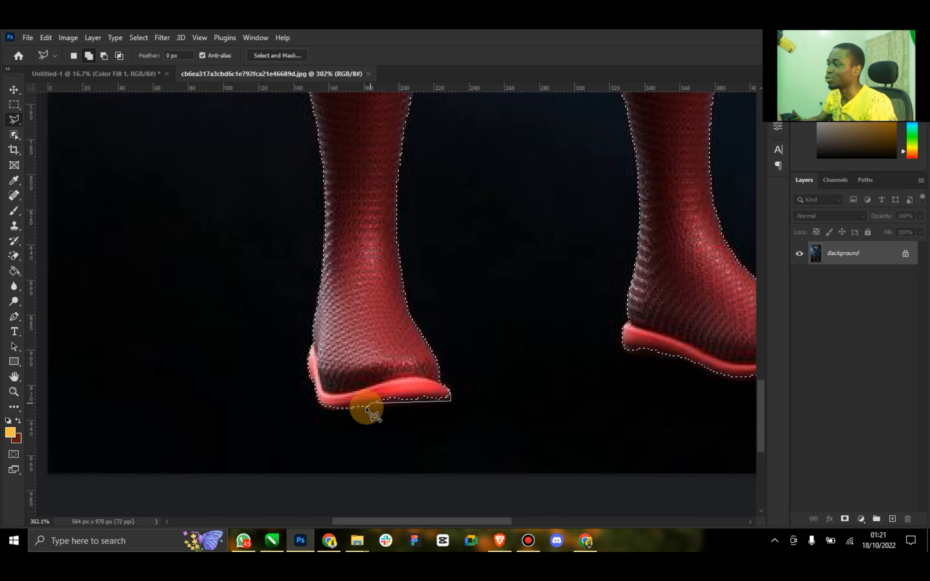
left_click(360, 411)
left_click(321, 408)
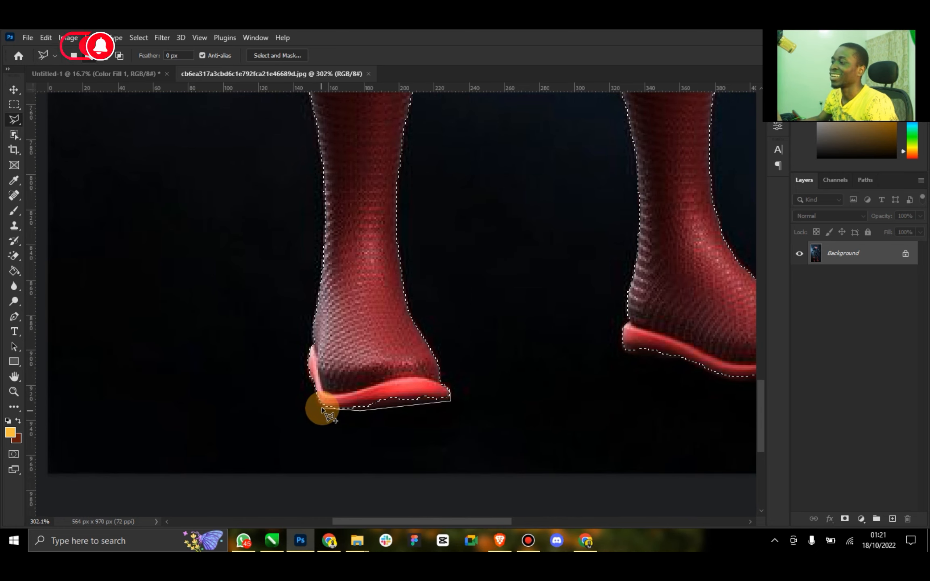
double_click(358, 353)
Step: Add the missed sole and heel edge of the red boot on the image's right side to the selection
left_click_drag(439, 522, 525, 522)
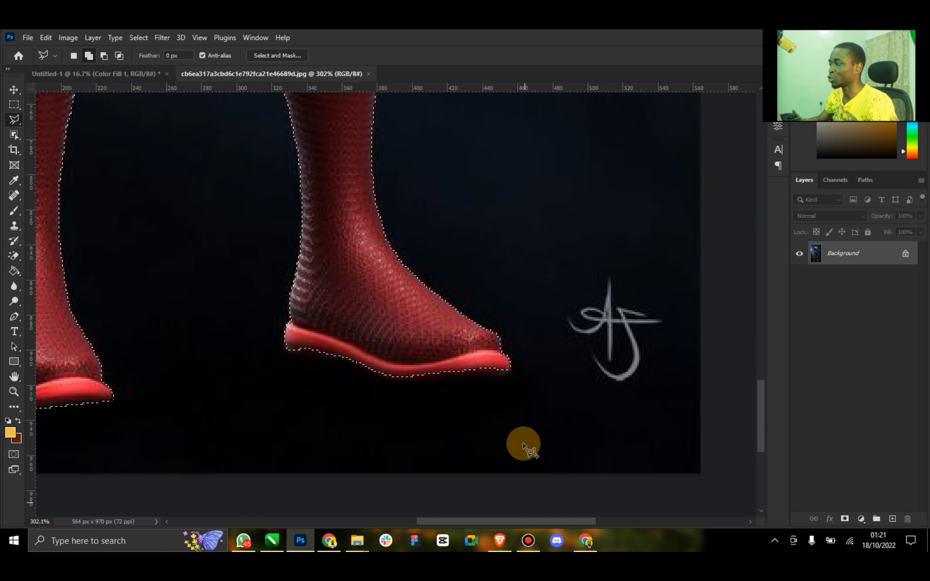
left_click(510, 373)
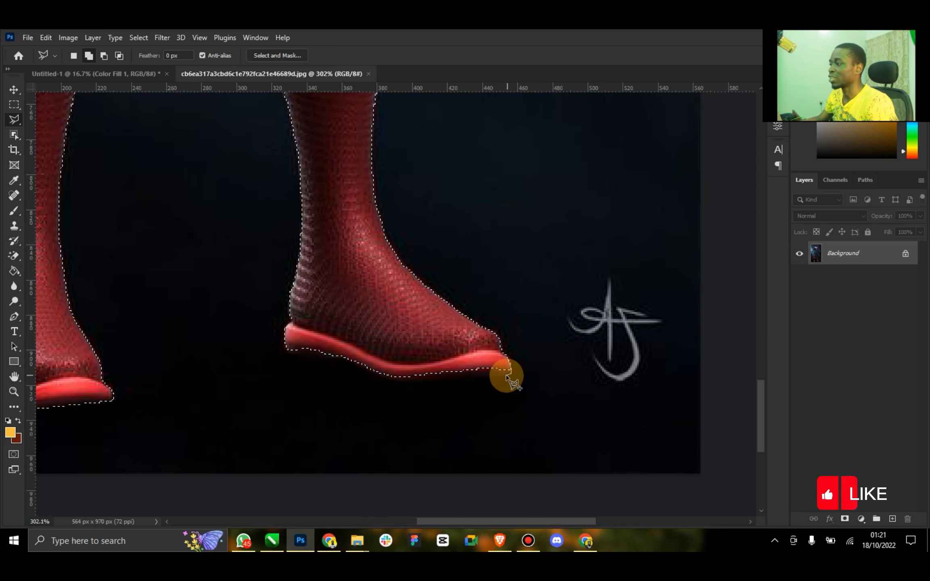
left_click(391, 380)
left_click(335, 359)
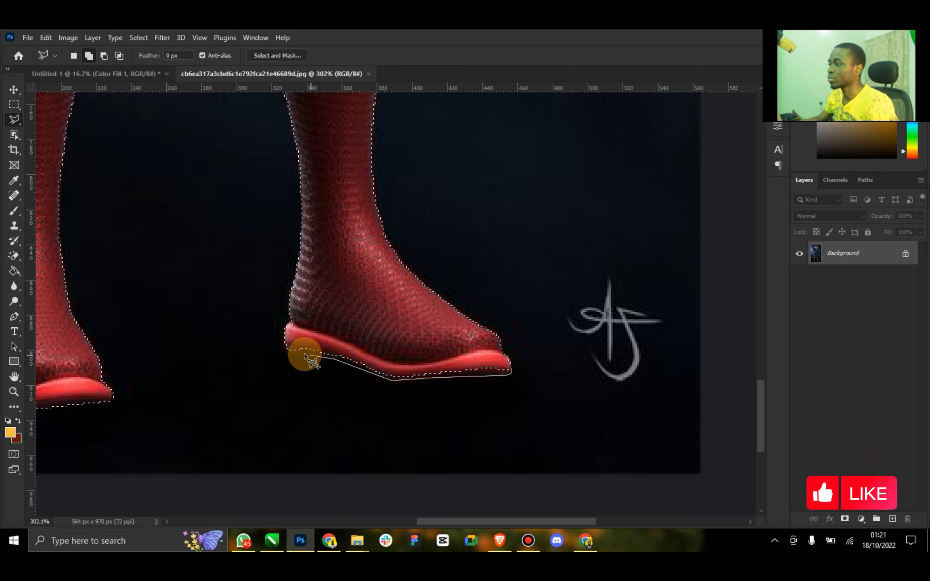
left_click(284, 353)
left_click(282, 347)
left_click(283, 334)
double_click(466, 336)
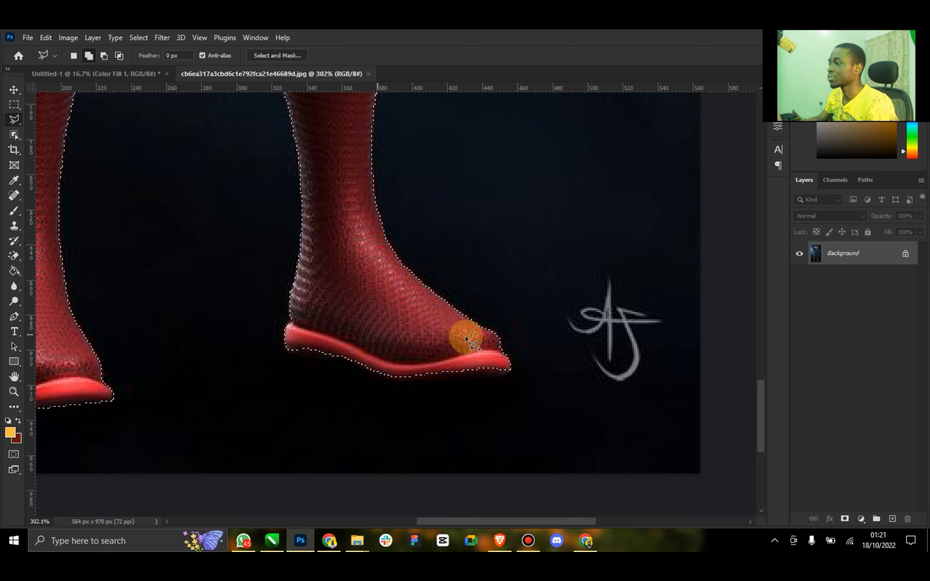
Step: Extend the selection along the outer edge of the image-right leg, from just above the boot up to the hip
left_click_drag(758, 412, 751, 352)
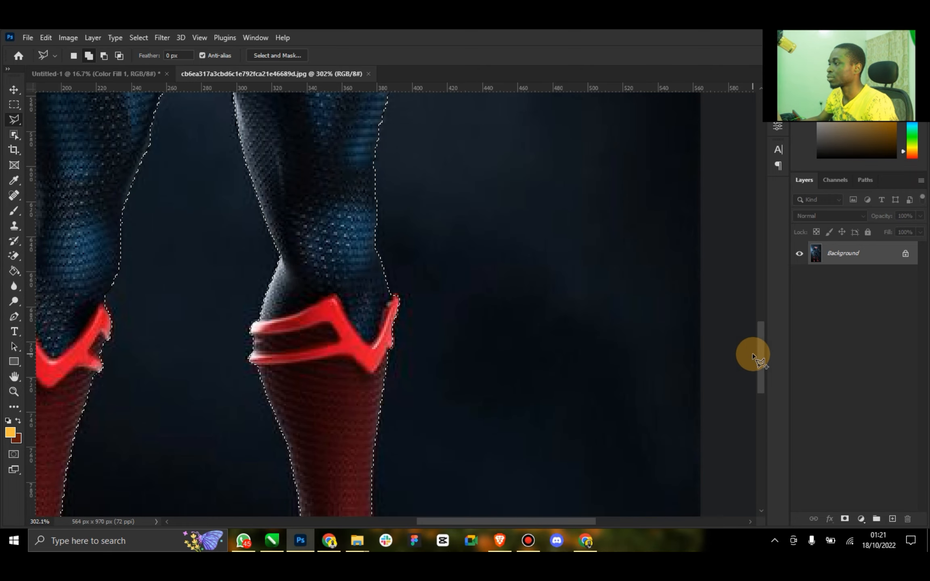
scroll(382, 343, "up", 3)
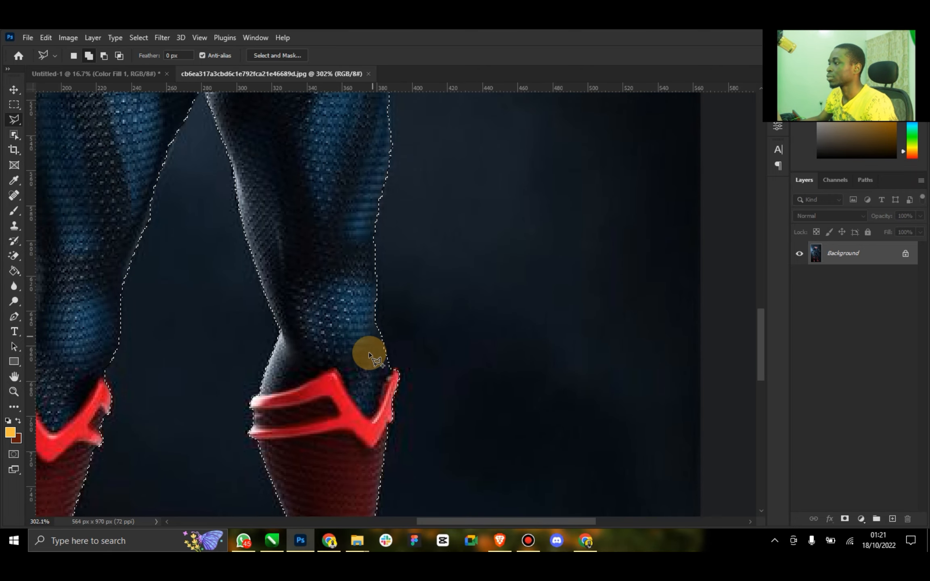
left_click(368, 361)
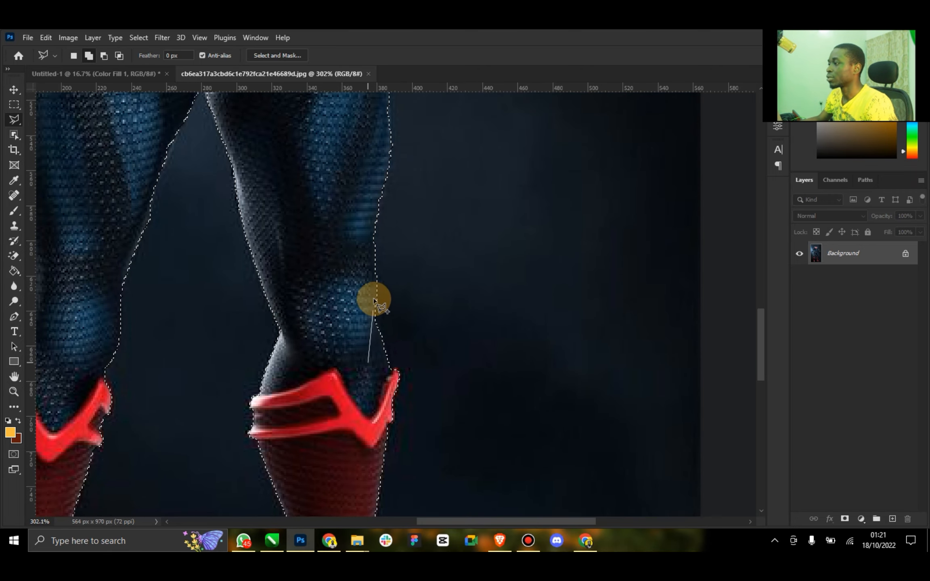
left_click(374, 238)
left_click(391, 159)
left_click(393, 145)
scroll(391, 83, "up", 5)
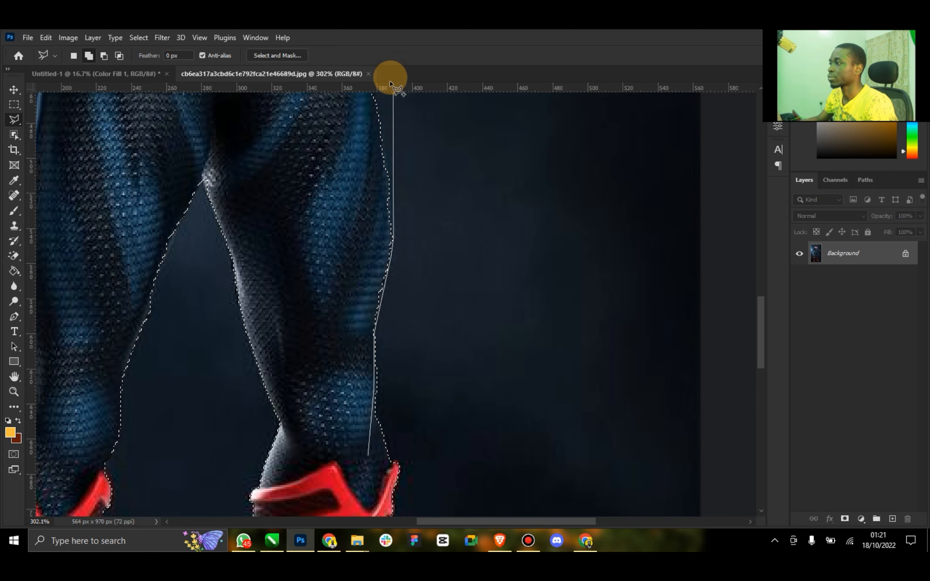
scroll(388, 189, "up", 6)
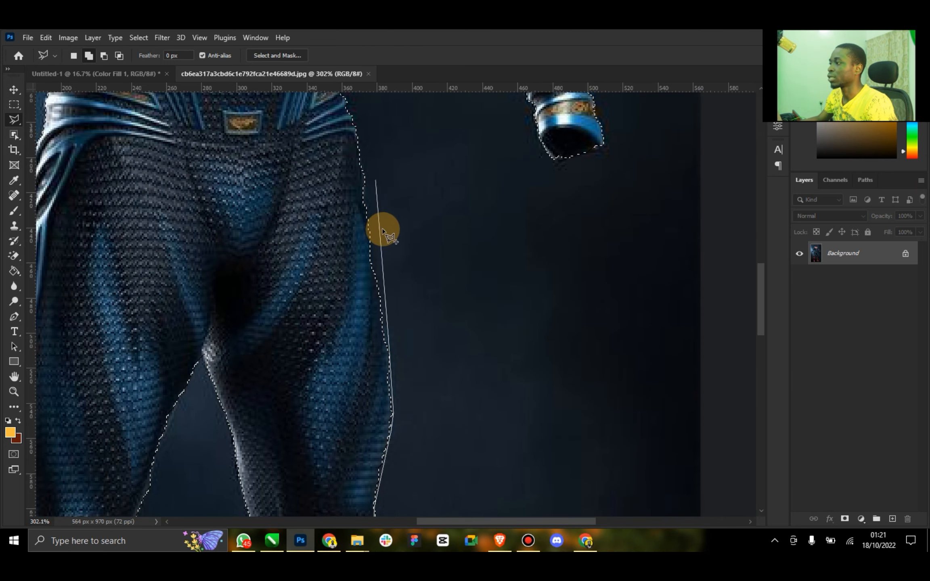
left_click(358, 137)
double_click(283, 214)
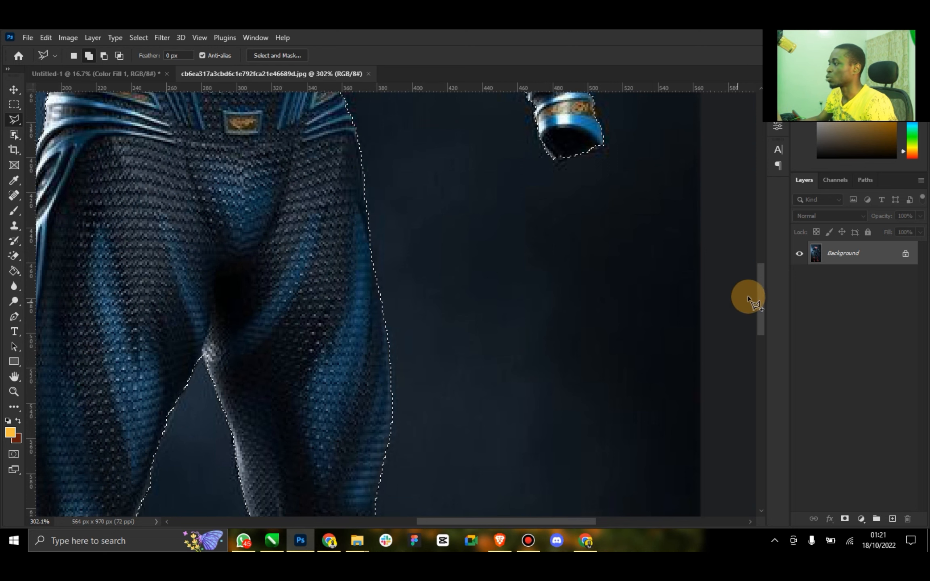
Step: Add the missed rim and opening of the sleeve cuff on the image's right side to the selection
left_click_drag(757, 291, 755, 249)
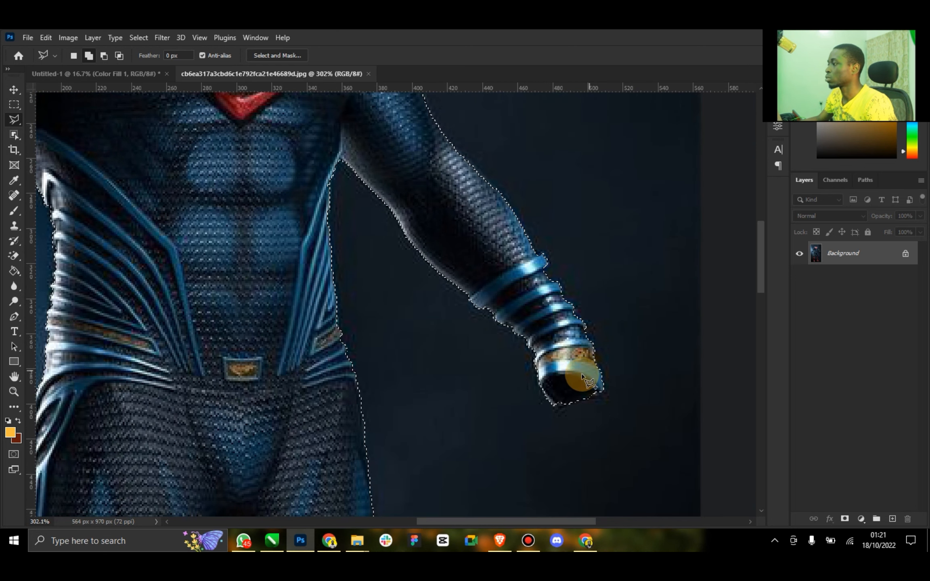
left_click(593, 342)
left_click(605, 391)
left_click(605, 397)
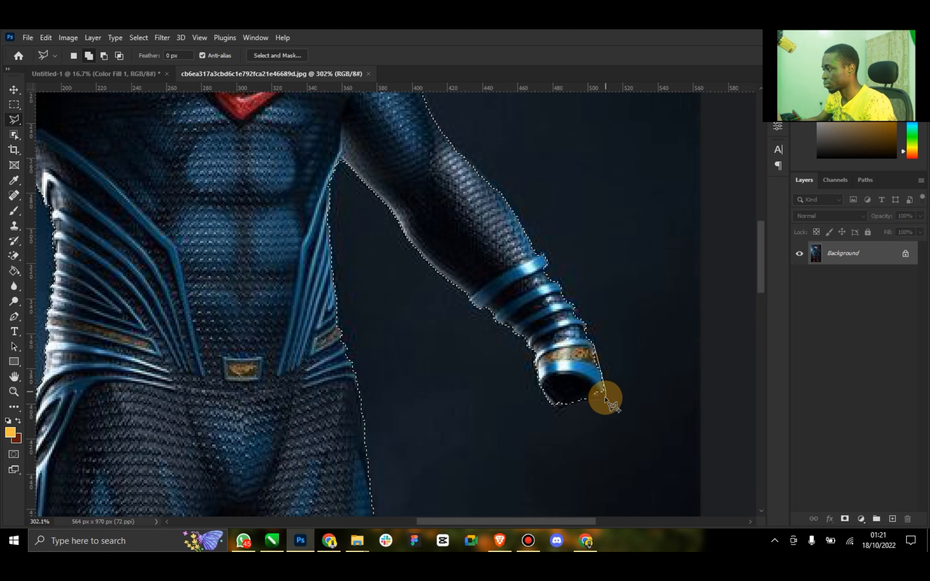
left_click(564, 400)
left_click(548, 389)
double_click(548, 343)
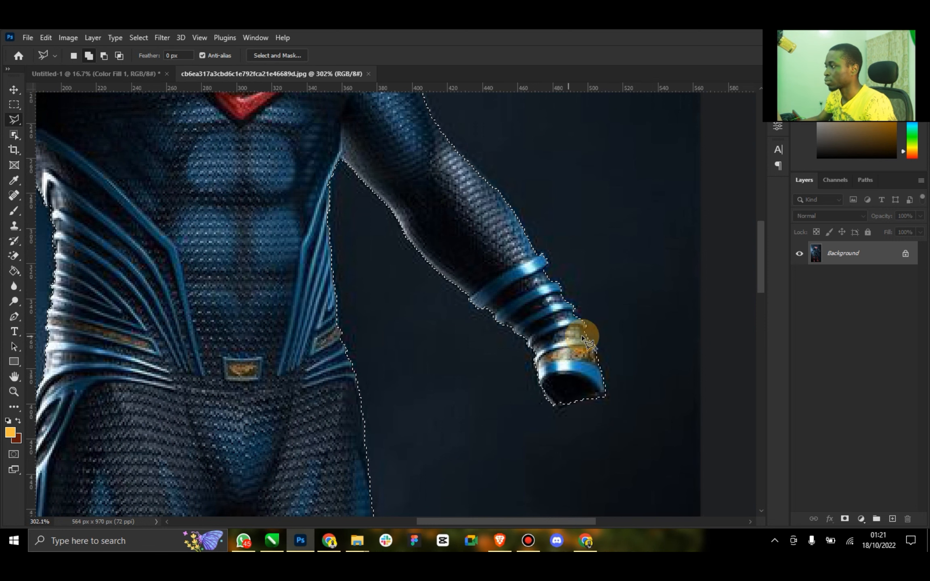
Step: Add the missed top rim of the suit's collar to the selection with the Polygonal Lasso
scroll(484, 306, "up", 5)
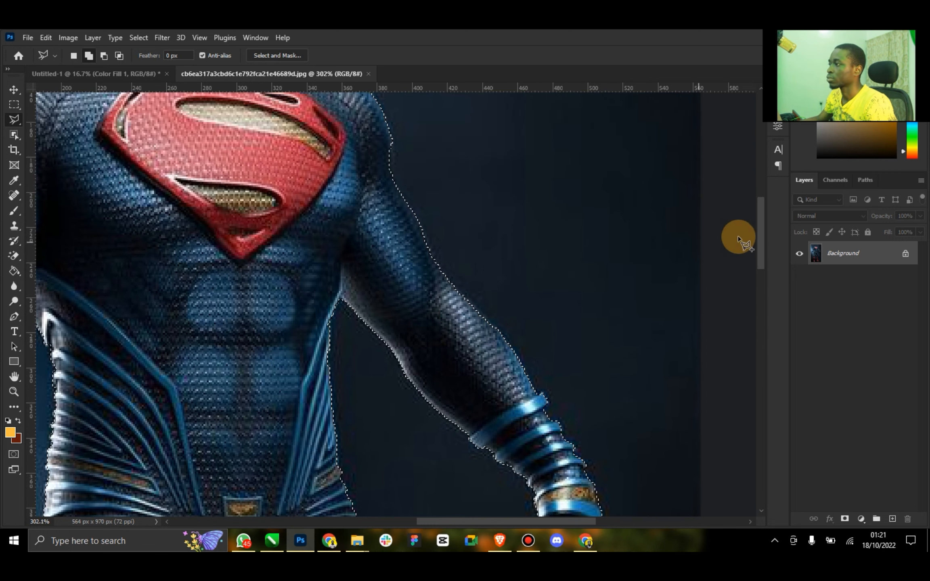
left_click_drag(757, 230, 757, 193)
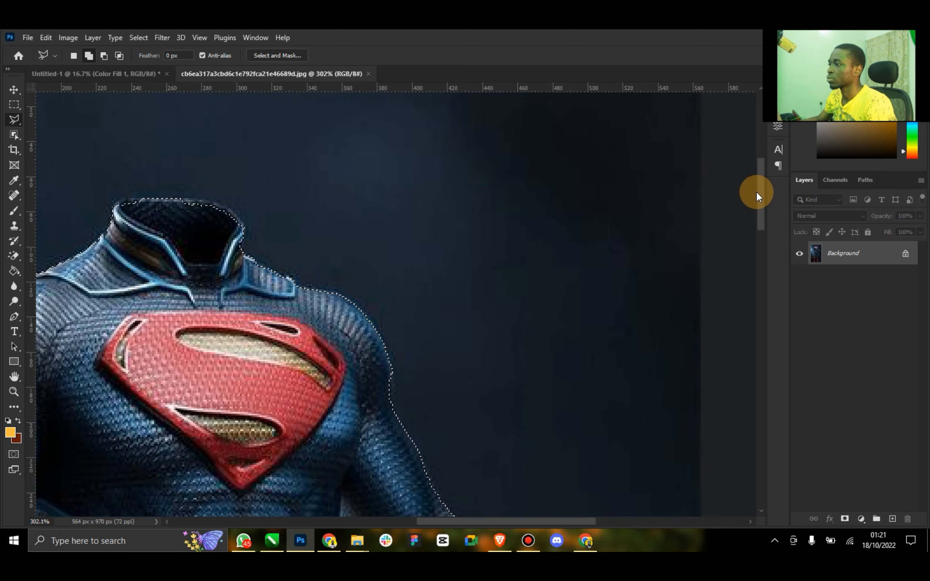
left_click(119, 258)
left_click(115, 203)
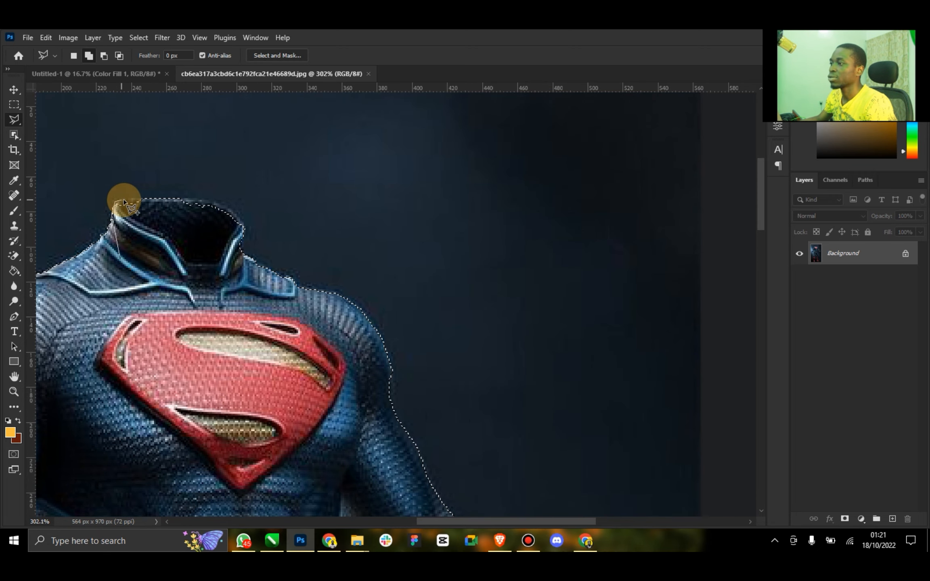
left_click(231, 208)
left_click(244, 228)
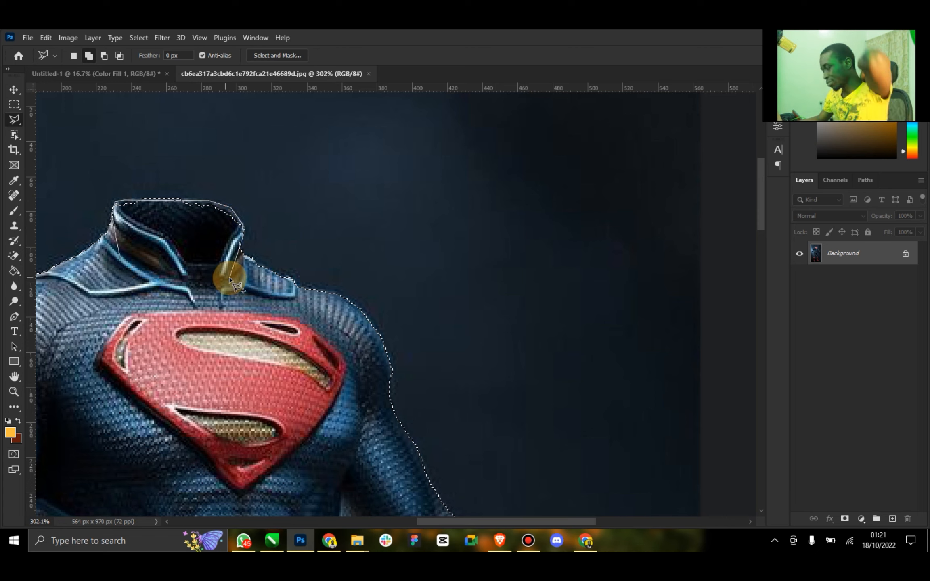
double_click(216, 305)
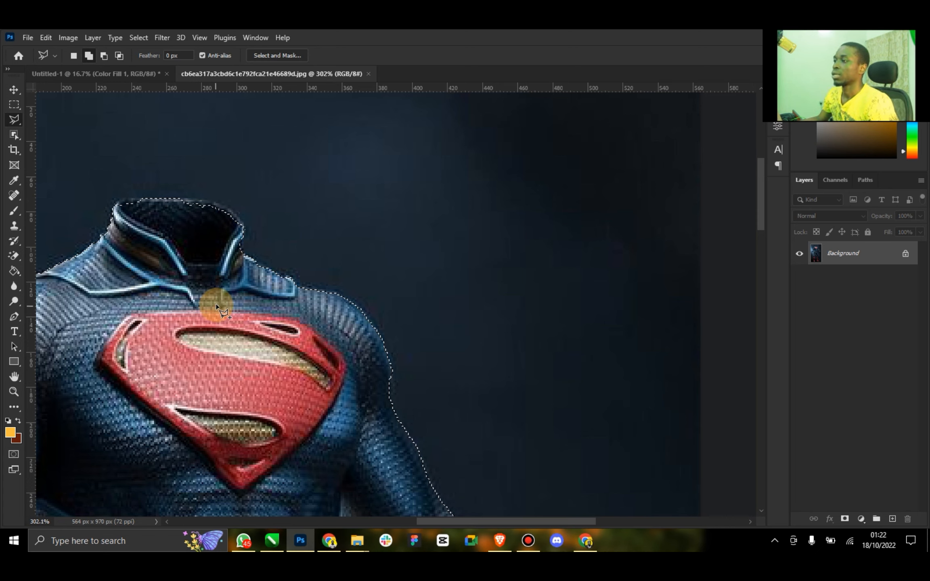
Step: Refine the suit selection in Select and Mask with Smooth 16, Contrast 28% and Shift Edge -13%, and output the cutout
double_click(14, 374)
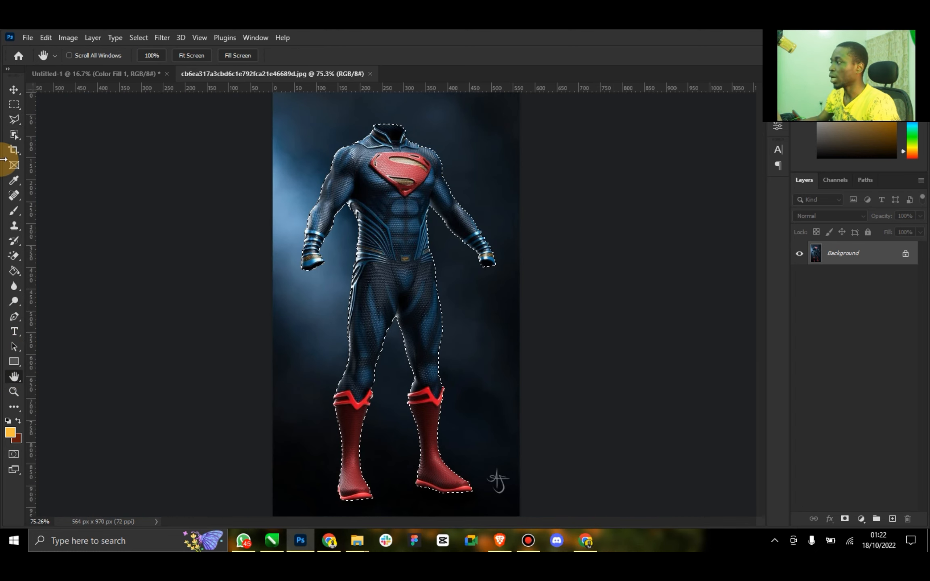
left_click(12, 88)
left_click(20, 118)
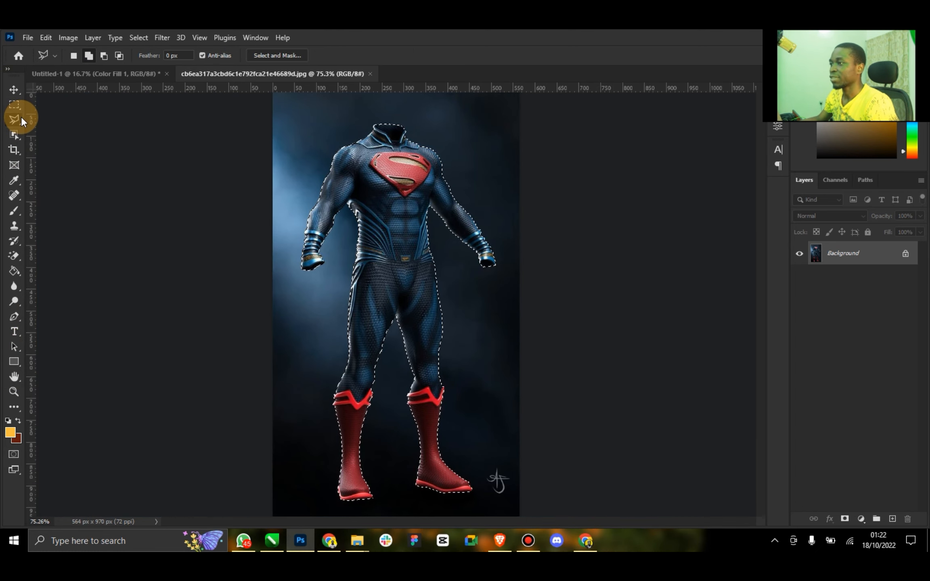
left_click(277, 56)
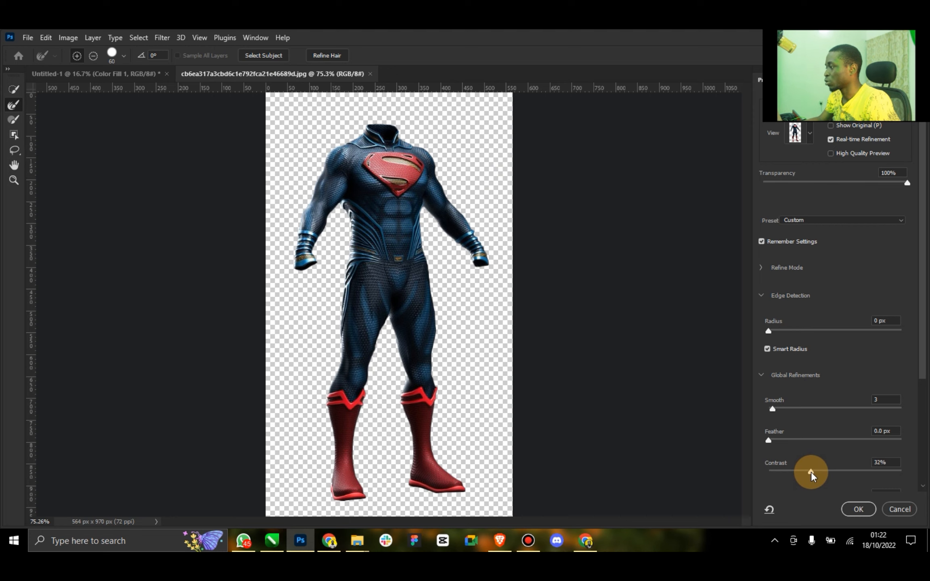
left_click_drag(812, 474, 805, 475)
left_click_drag(773, 408, 792, 415)
scroll(841, 464, "down", 2)
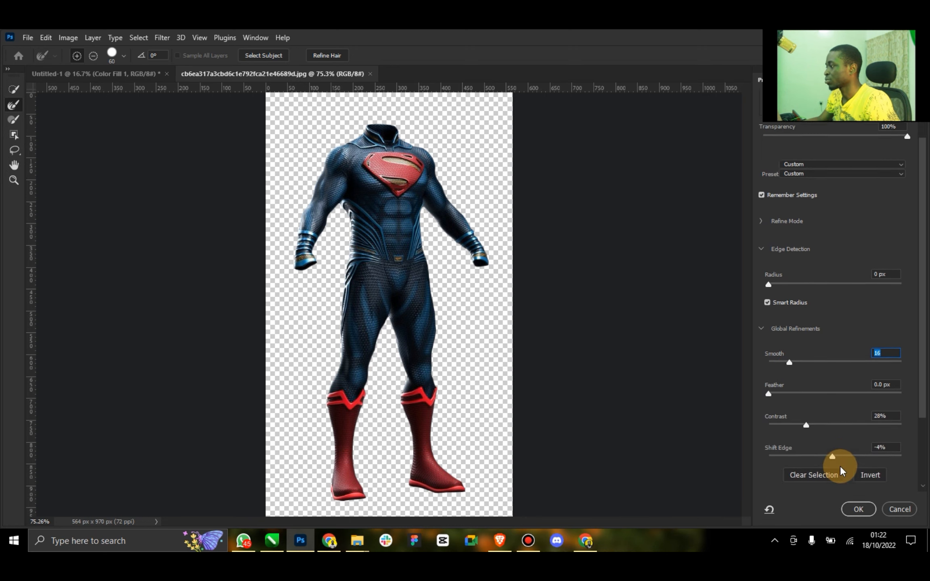
left_click_drag(833, 445, 827, 446)
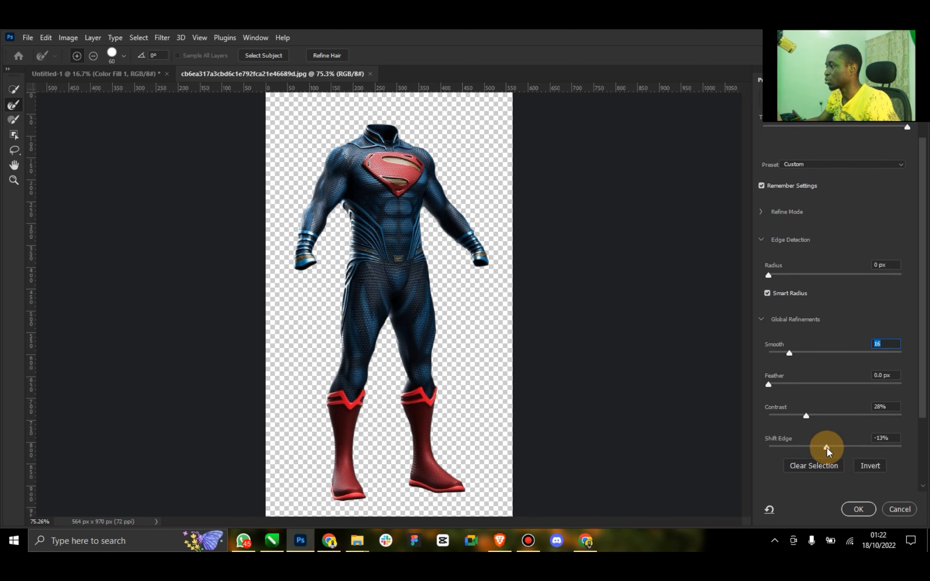
left_click(858, 510)
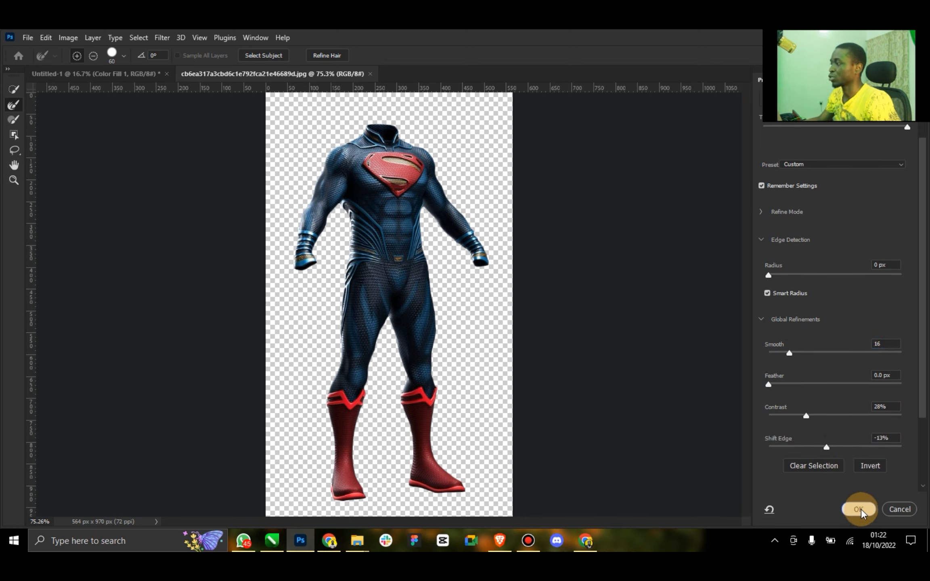
Step: Apply the suit cutout's layer mask and move the cutout into the yellow Untitled-1 document
right_click(837, 250)
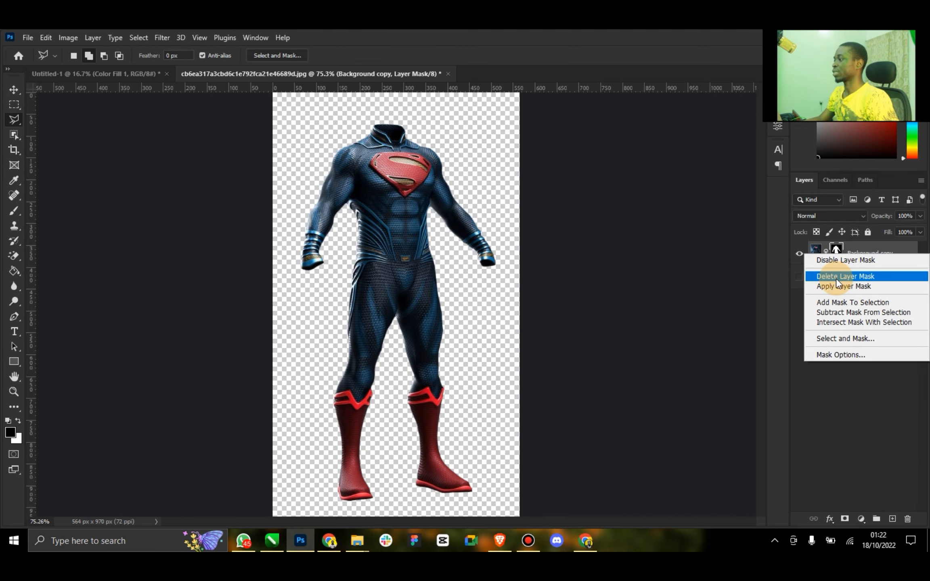
left_click(836, 278)
left_click(14, 89)
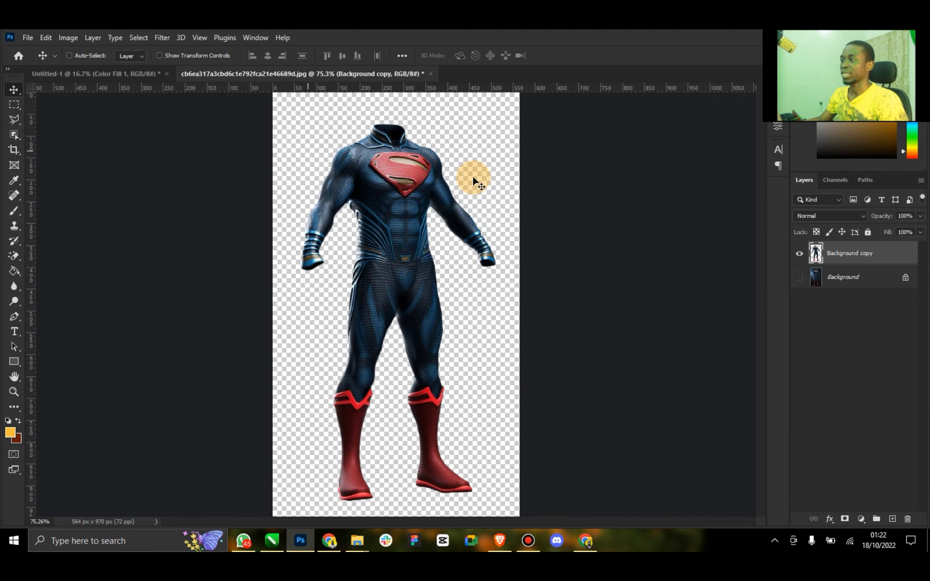
left_click_drag(297, 125, 152, 77)
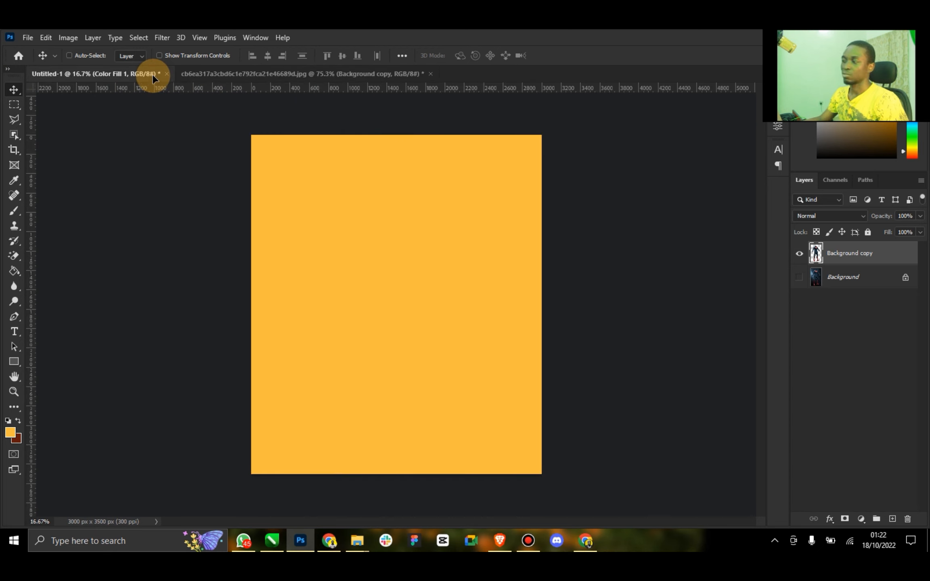
left_click_drag(376, 267, 386, 352)
Step: Scale the suit to about 288% and position it near the centre of the yellow canvas, leaving headroom above the collar
left_click(160, 55)
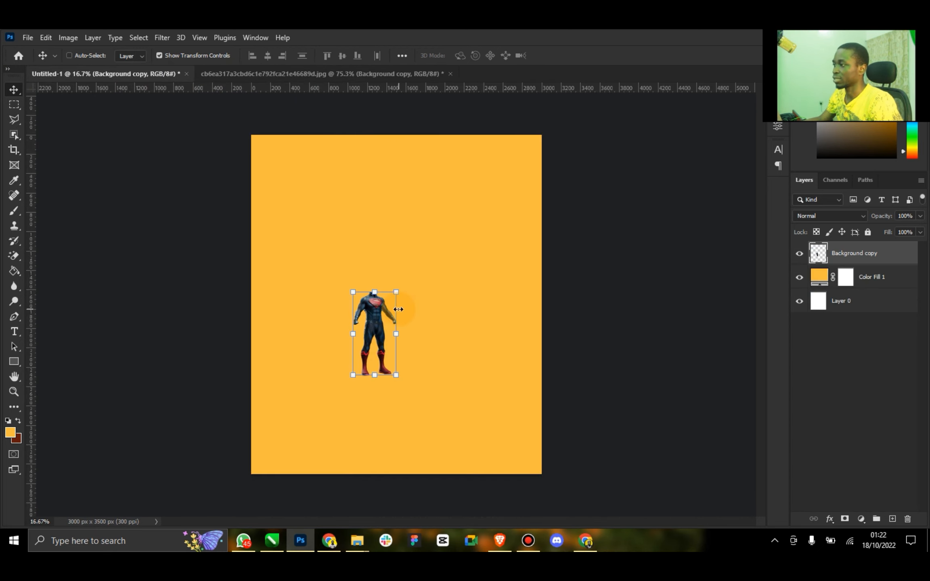
left_click(397, 292)
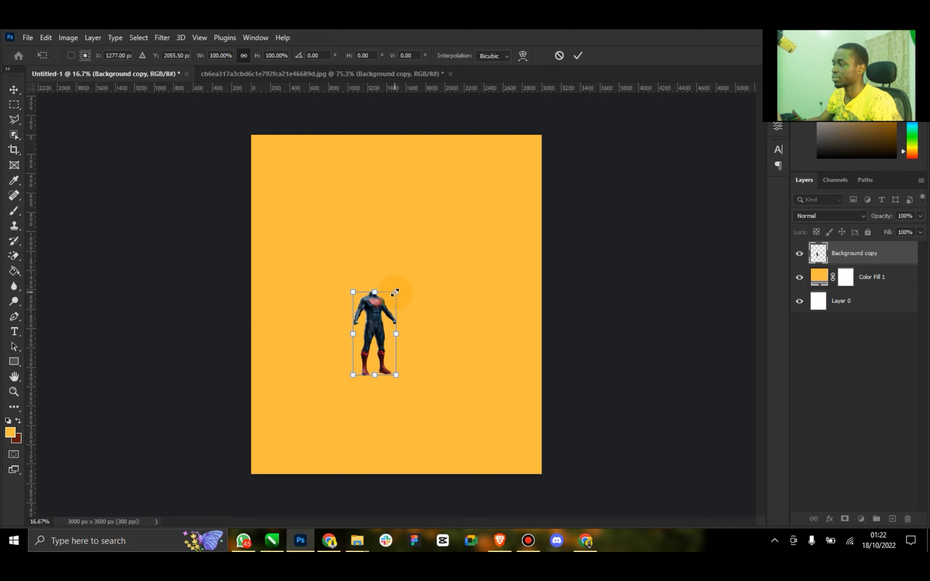
left_click_drag(394, 292, 573, 147)
left_click_drag(464, 212, 402, 299)
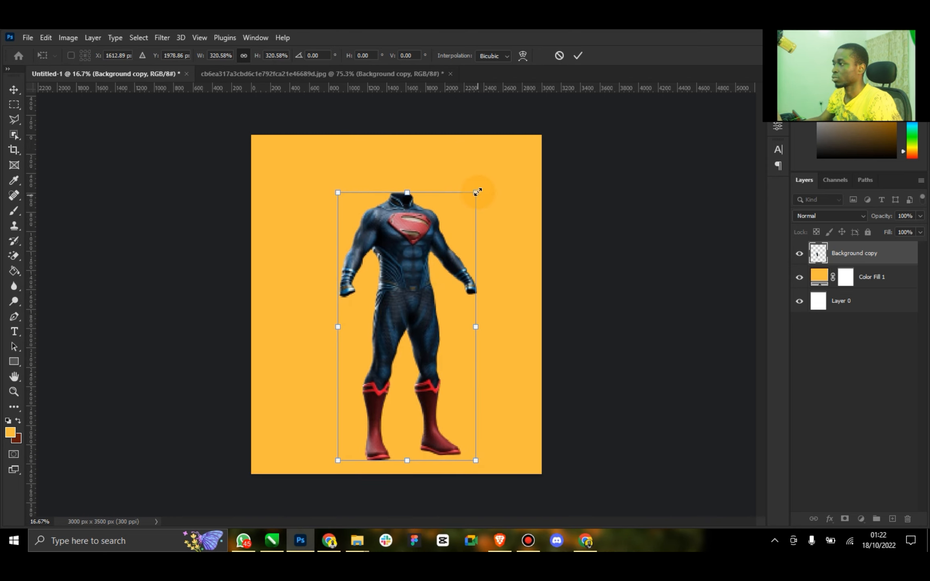
left_click_drag(477, 192, 461, 218)
left_click_drag(422, 259, 420, 250)
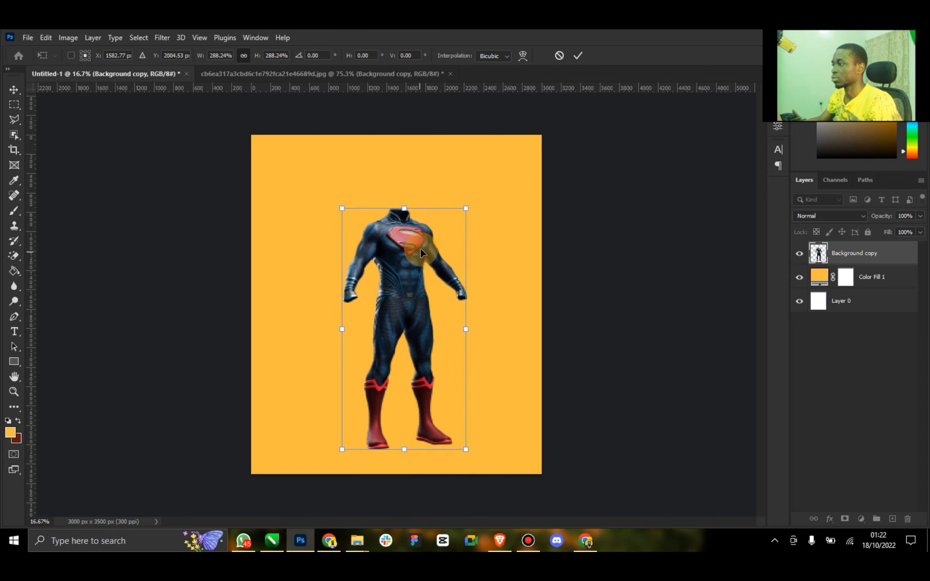
left_click(569, 57)
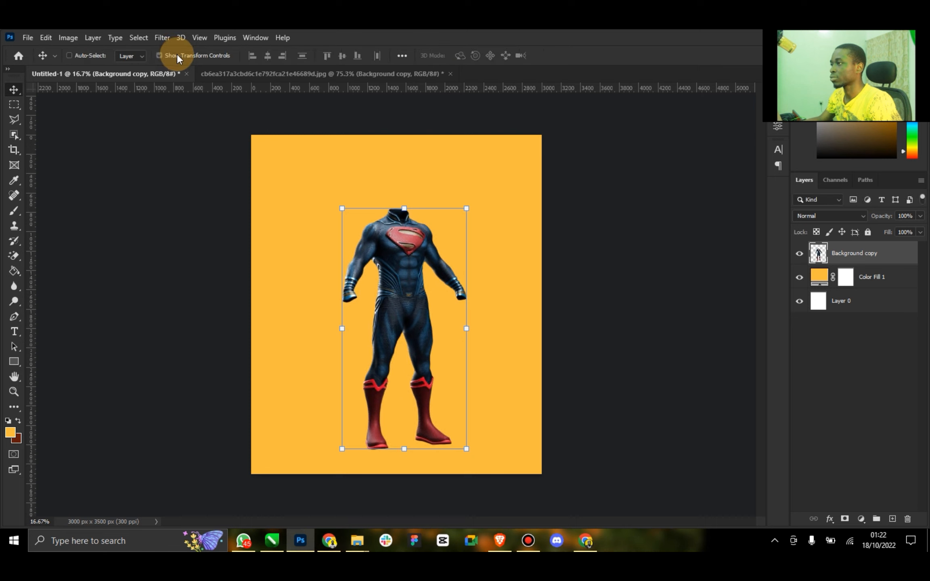
left_click_drag(448, 337, 439, 338)
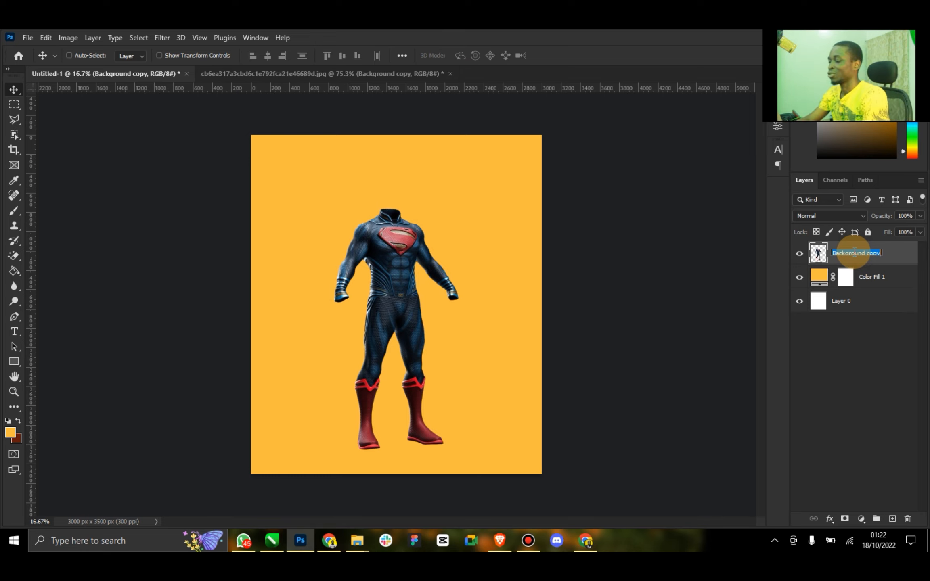
Step: Rename the suit layer as Superman and close the suit's source image
left_click(854, 252)
type("Superman")
key("Return")
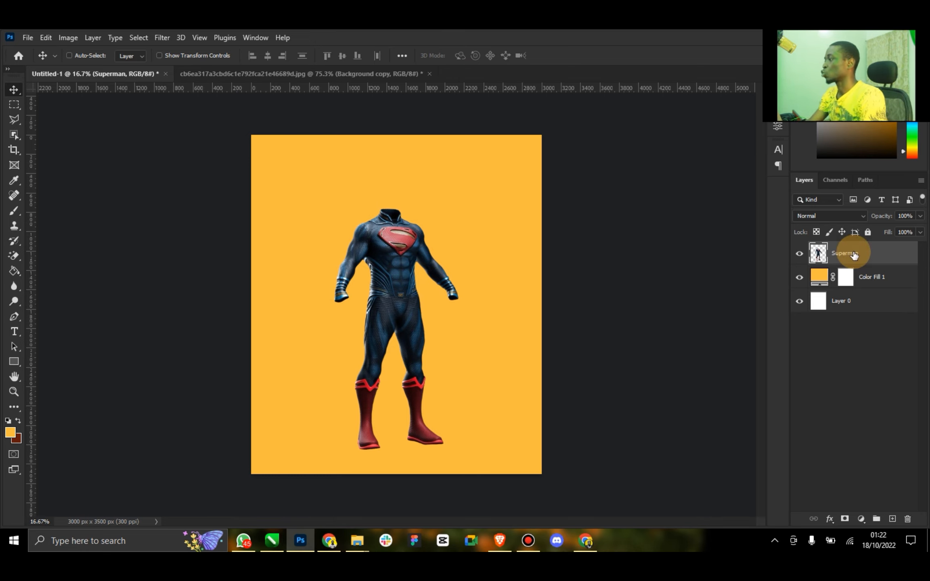
left_click(429, 73)
left_click(460, 232)
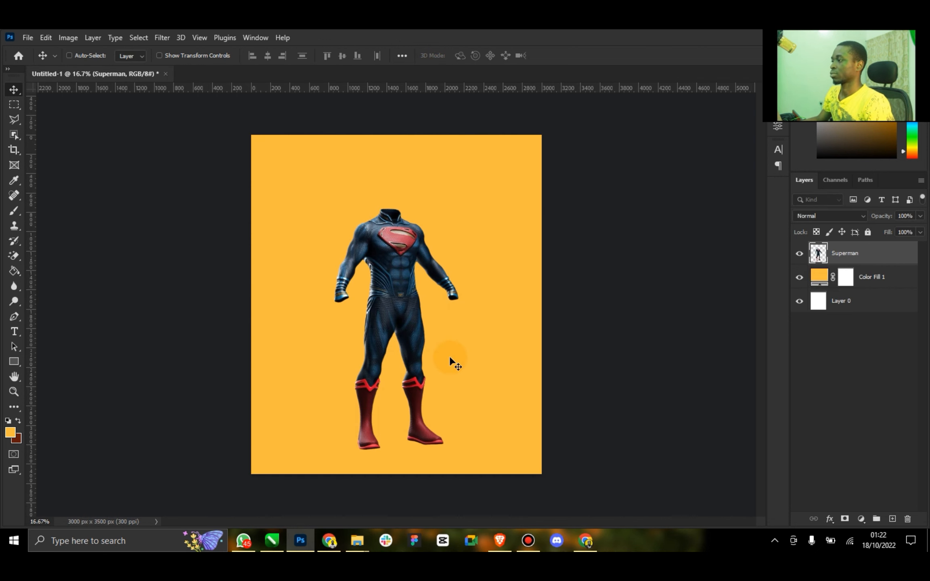
Step: Open the portrait of the bearded man in a tuxedo from the Downloads folder in Adobe Photoshop 2022
mouse_move(357, 541)
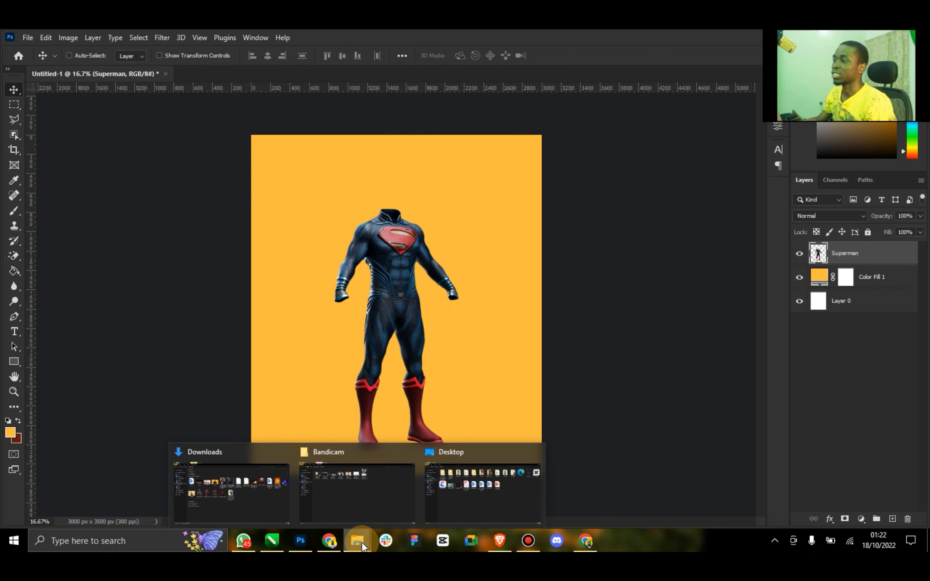
left_click(291, 507)
right_click(387, 179)
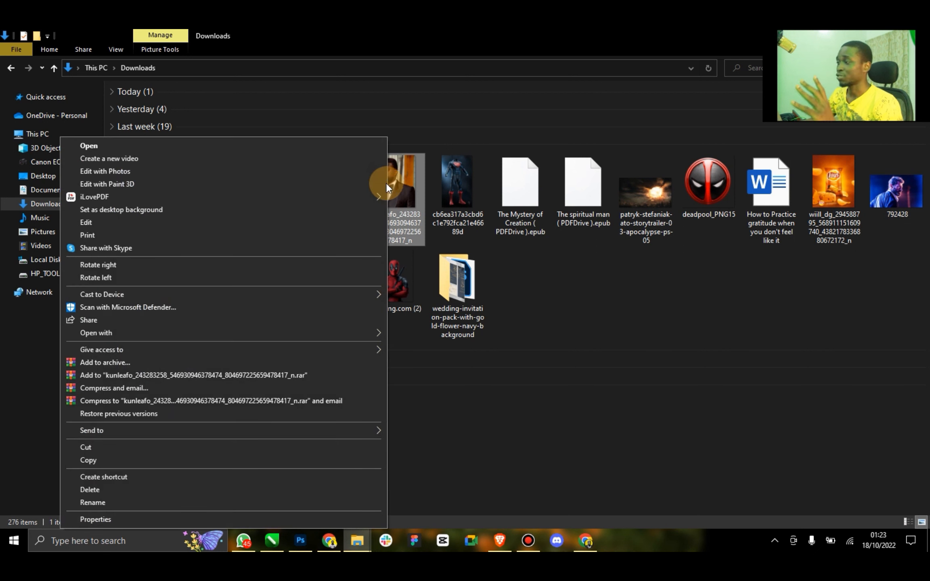
mouse_move(368, 333)
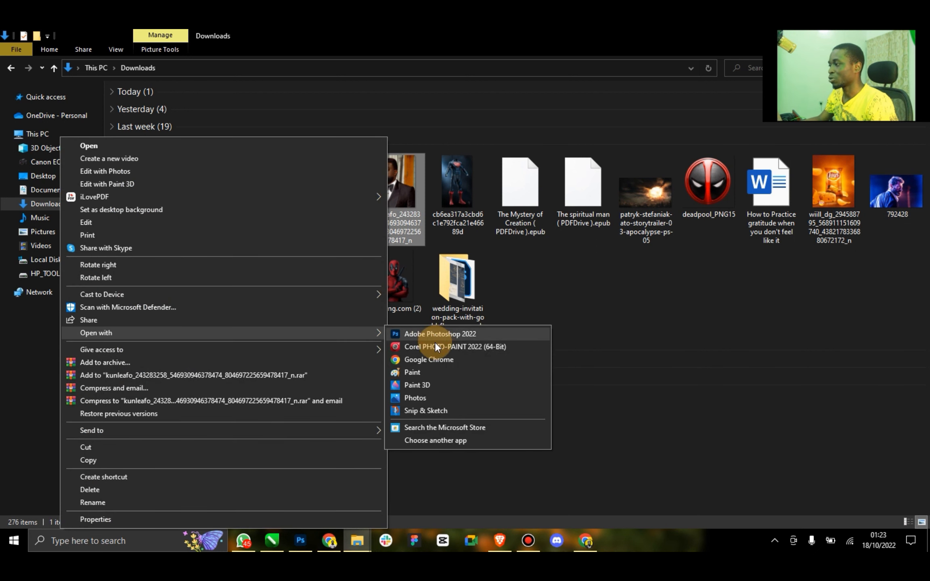
left_click(446, 333)
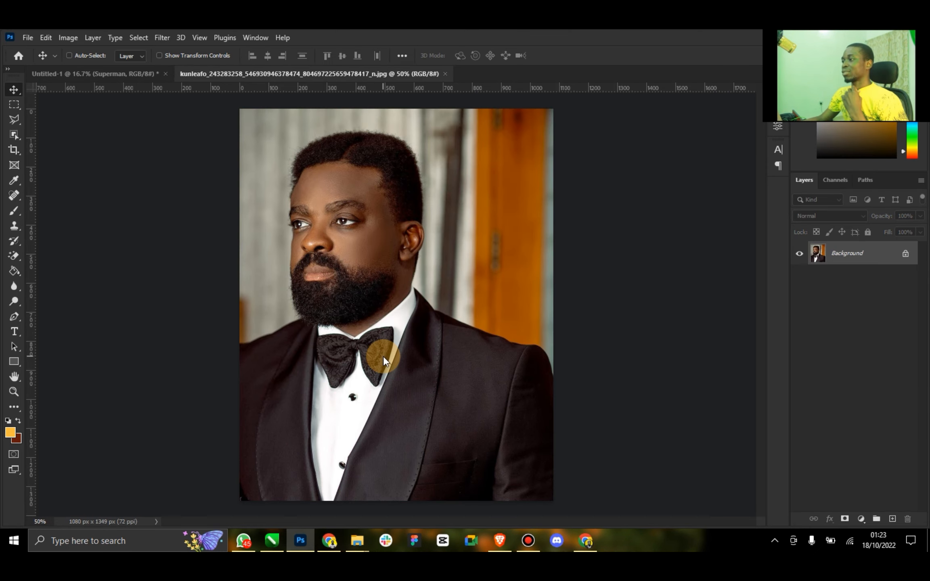
Step: Select the man's whole head, including hair, ear, beard and neck down to the shirt collar
left_click(14, 391)
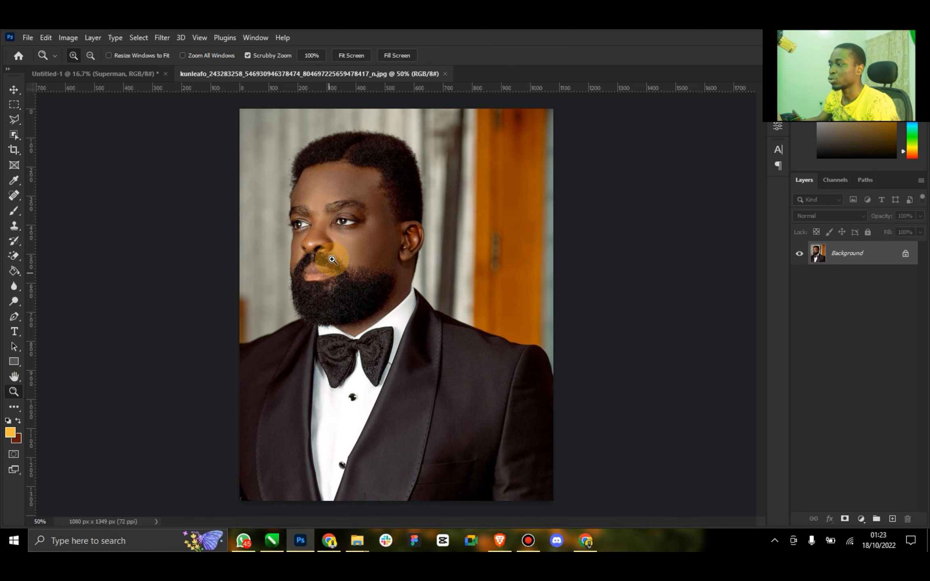
left_click_drag(327, 258, 391, 272)
scroll(359, 259, "up", 2)
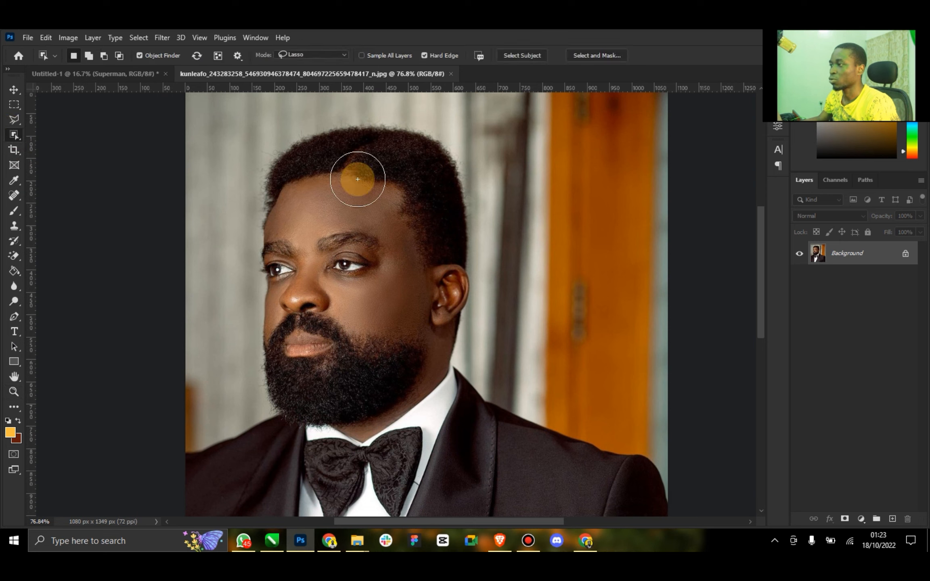
left_click_drag(358, 179, 376, 314)
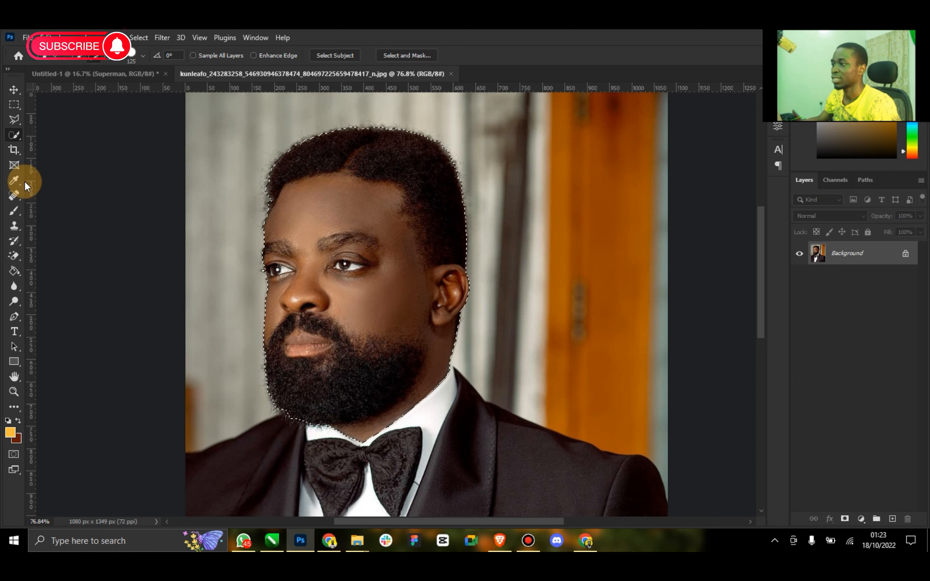
Step: In Select and Mask, set Smooth to 2, Contrast to 17% and Shift Edge to -13%, then brush the hair edges and output the head cutout
left_click(16, 114)
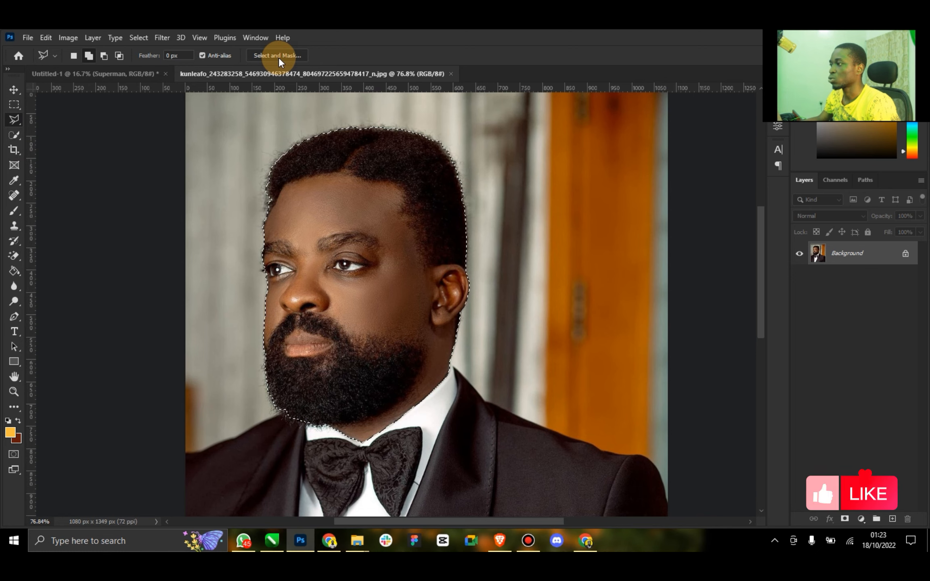
left_click(278, 57)
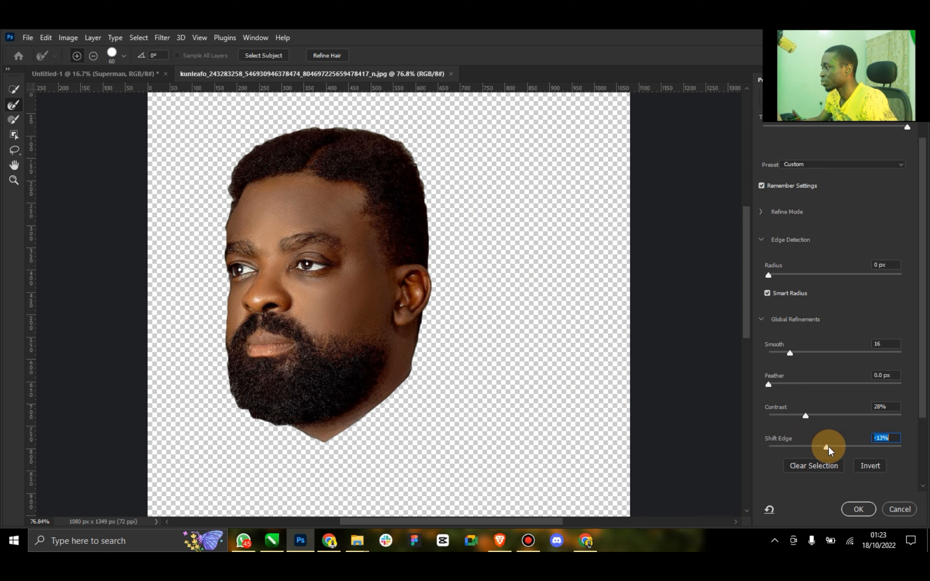
left_click_drag(828, 446, 841, 447)
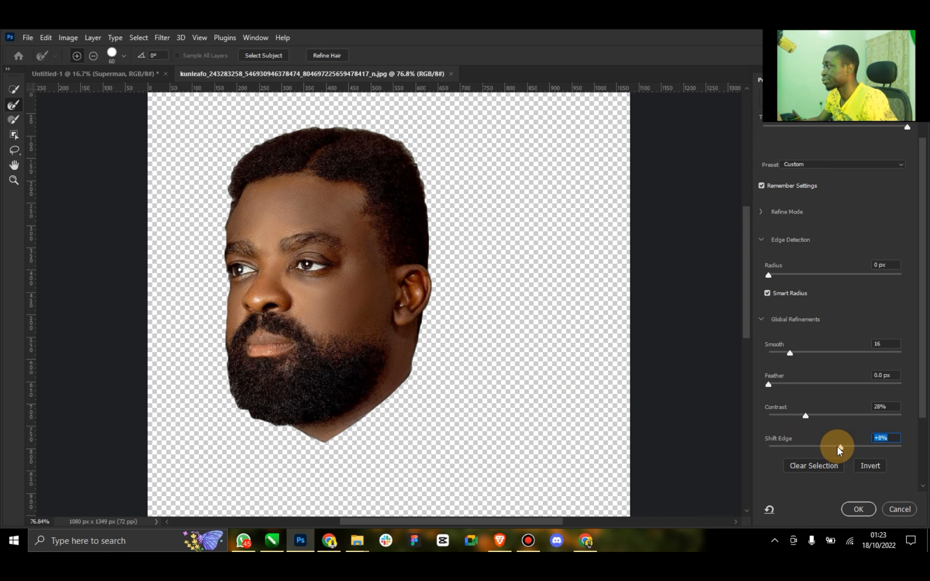
left_click_drag(789, 354, 772, 367)
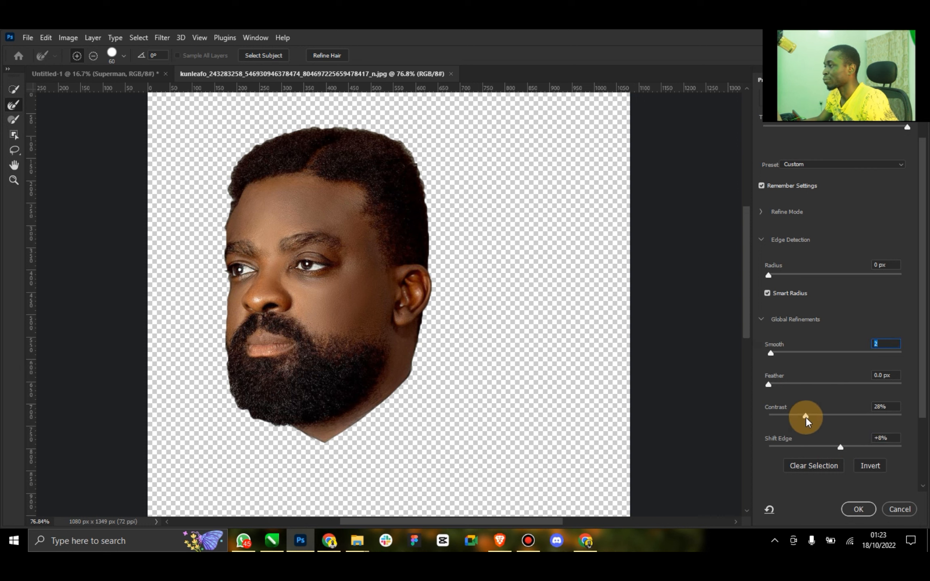
left_click(791, 417)
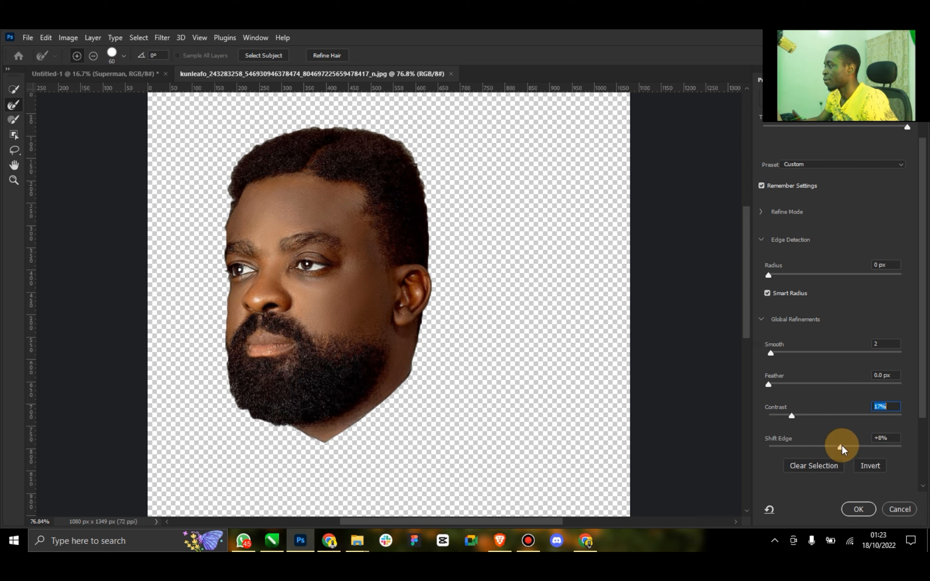
left_click_drag(841, 446, 826, 446)
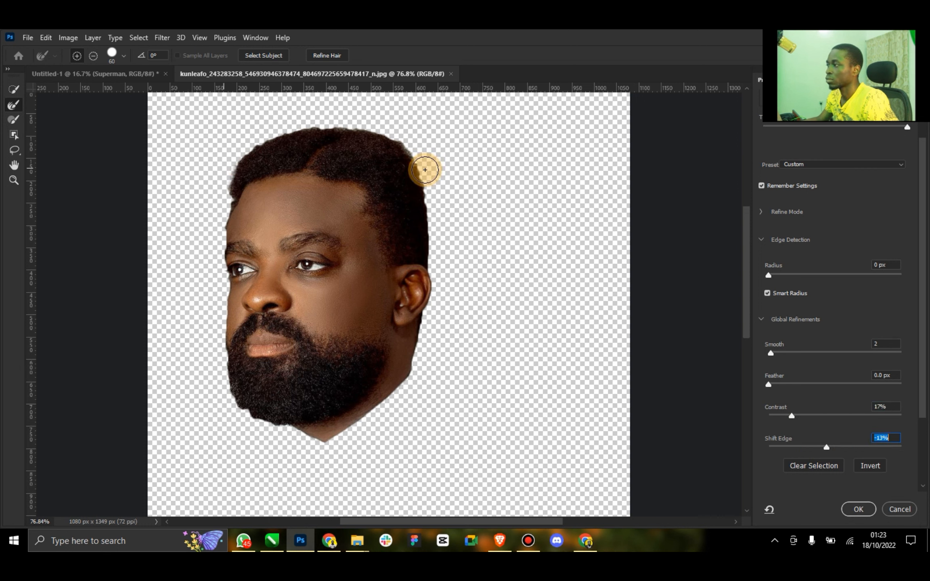
left_click_drag(424, 170, 440, 241)
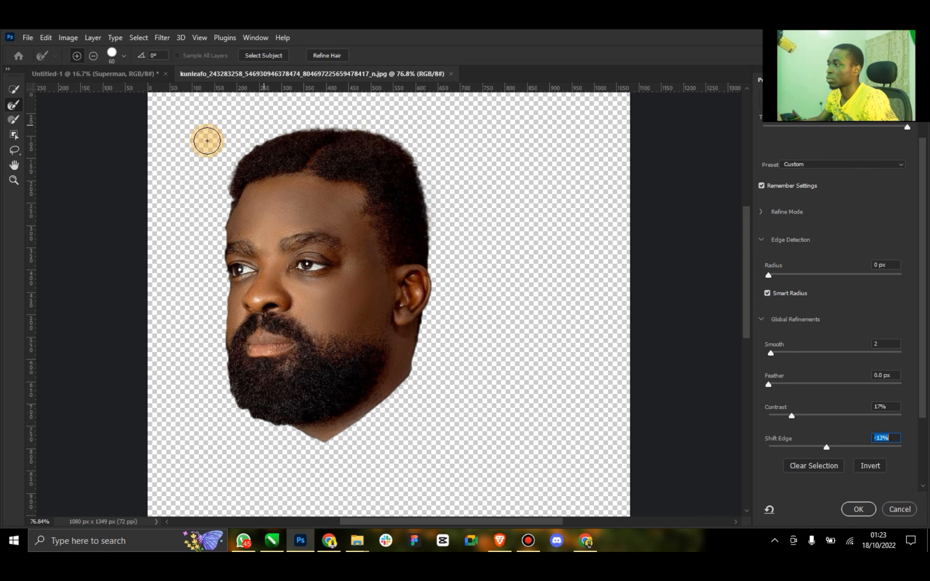
left_click(855, 509)
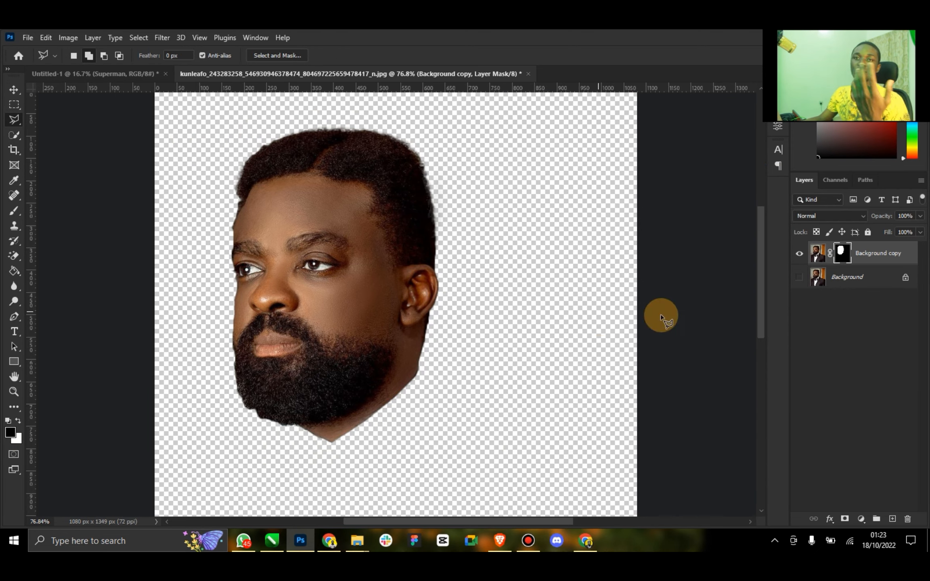
Step: Apply the head cutout's layer mask and move the head into Untitled-1, just above the suit's collar
right_click(841, 252)
left_click(836, 286)
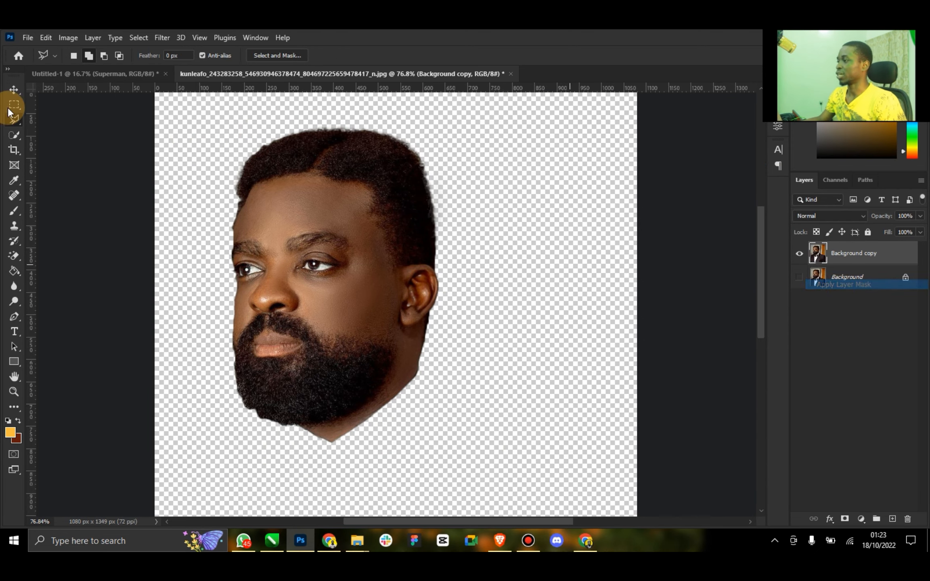
left_click(9, 93)
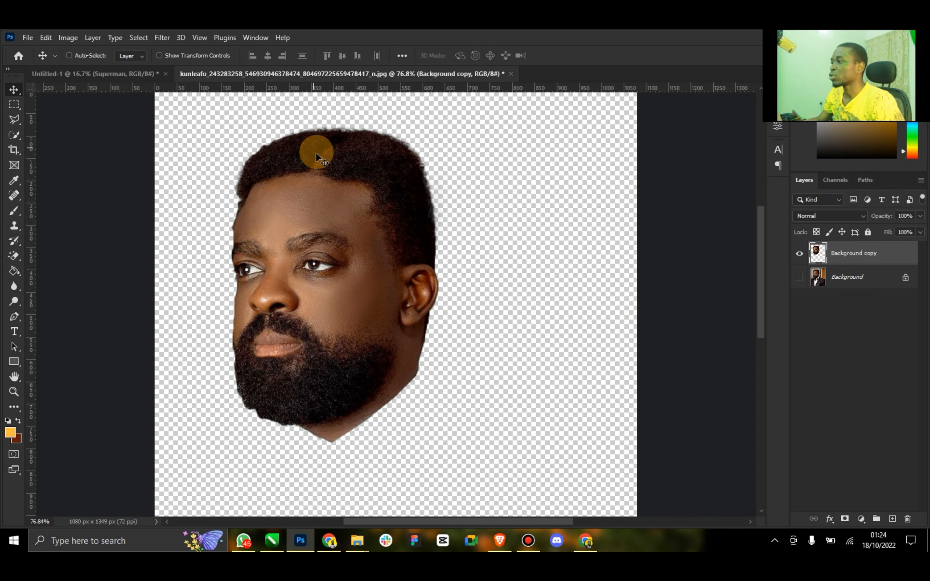
left_click_drag(316, 155, 377, 186)
mouse_move(377, 190)
left_mouse_down()
mouse_move(390, 176)
mouse_move(351, 180)
mouse_move(377, 191)
left_mouse_up()
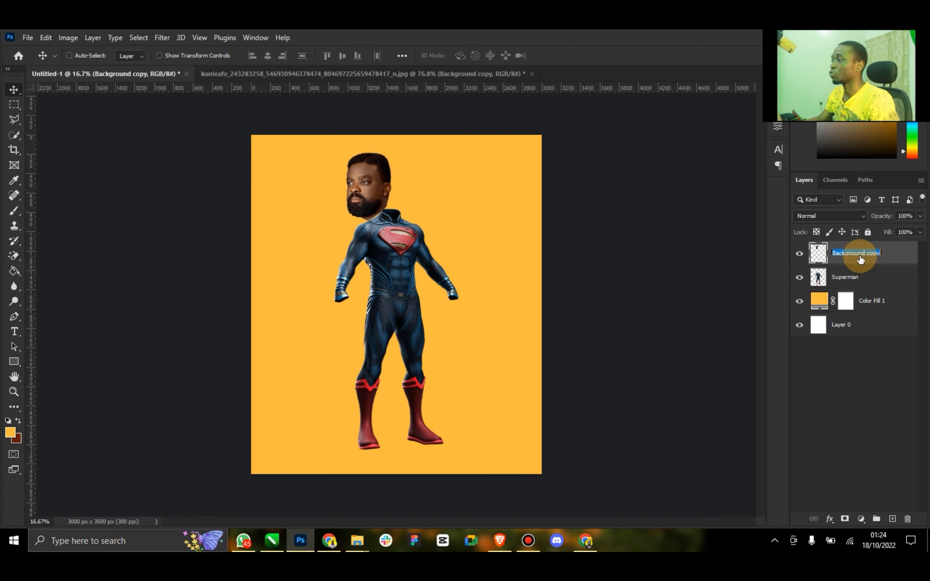
Step: Name the head cutout's layer Head and flip the head horizontally
left_click(840, 245)
left_click(46, 38)
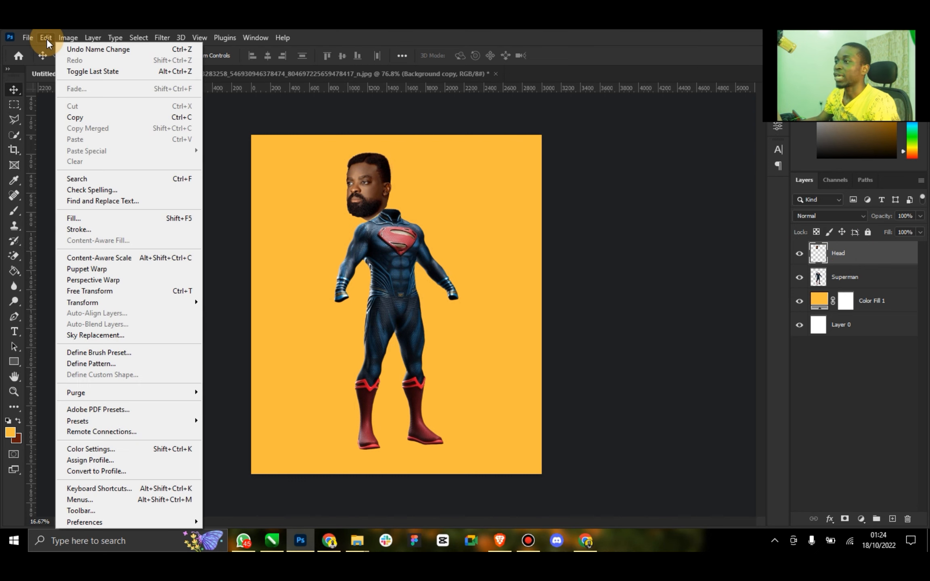
mouse_move(147, 305)
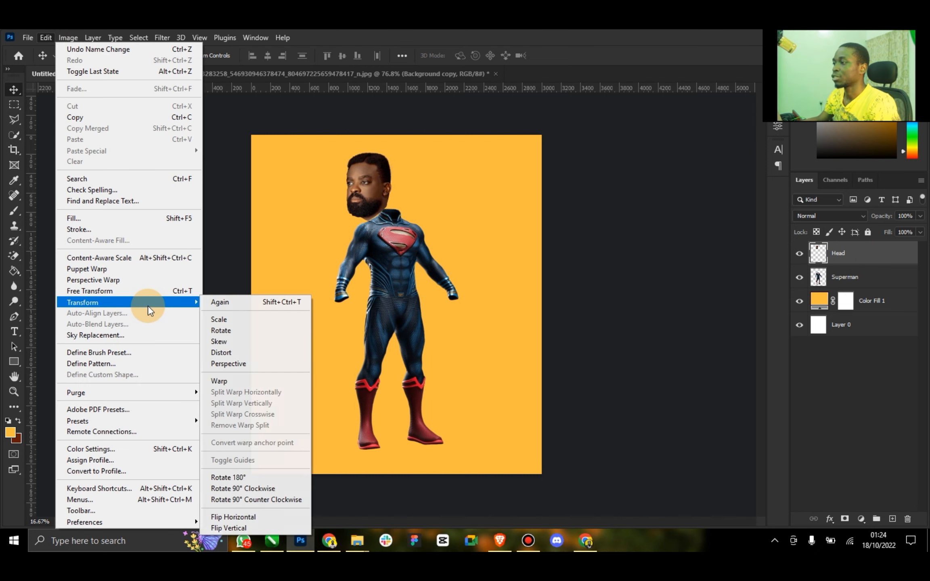
left_click(270, 512)
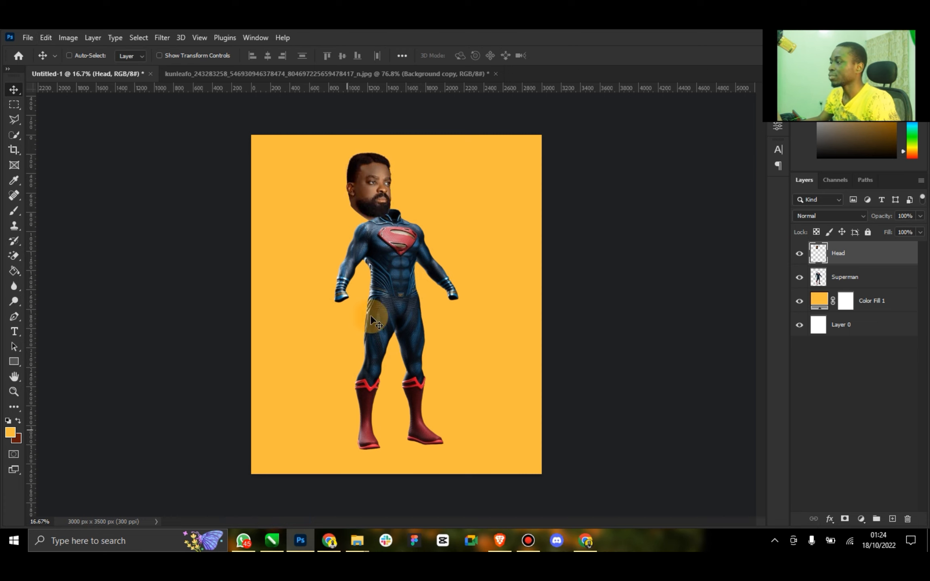
Step: Place the head on the suit's collar and scale it proportionally to about 57.9%, with its neck sitting inside the collar
left_click_drag(353, 178, 382, 184)
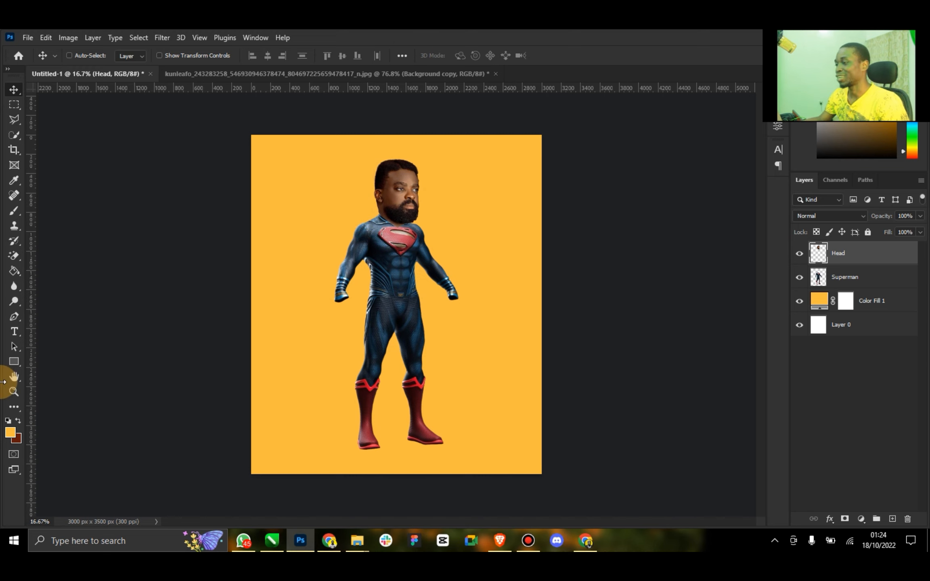
left_click(13, 392)
left_click_drag(415, 145, 405, 193)
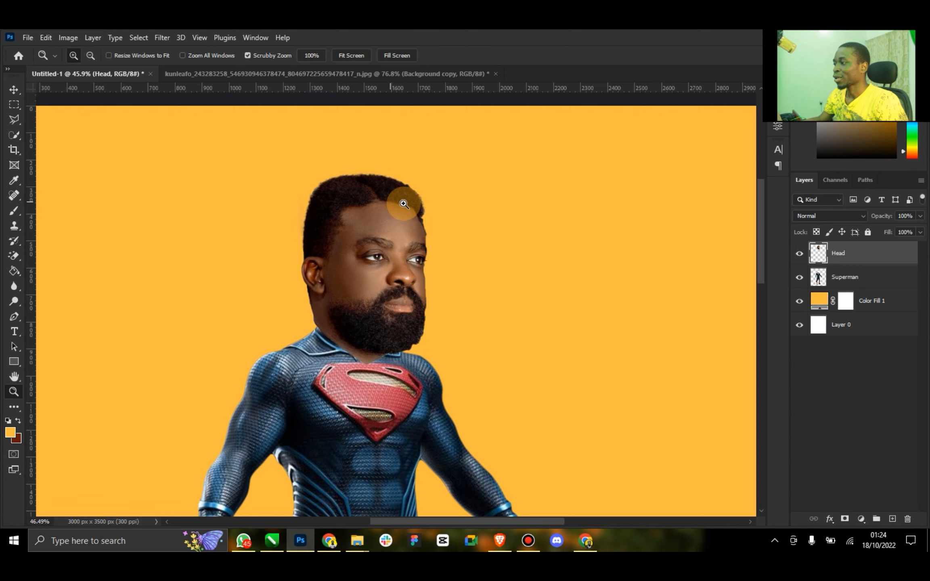
left_click(14, 90)
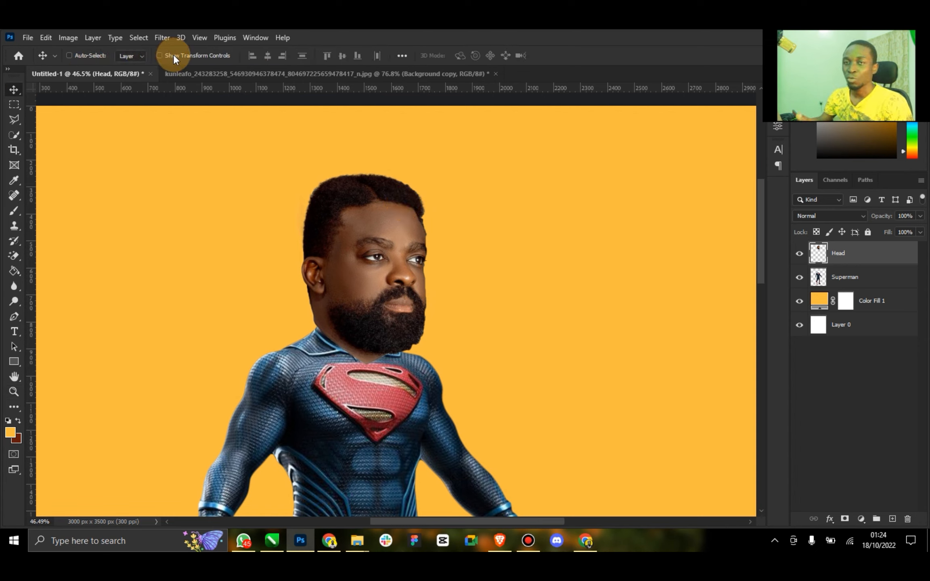
left_click(173, 55)
left_click_drag(444, 157, 362, 269)
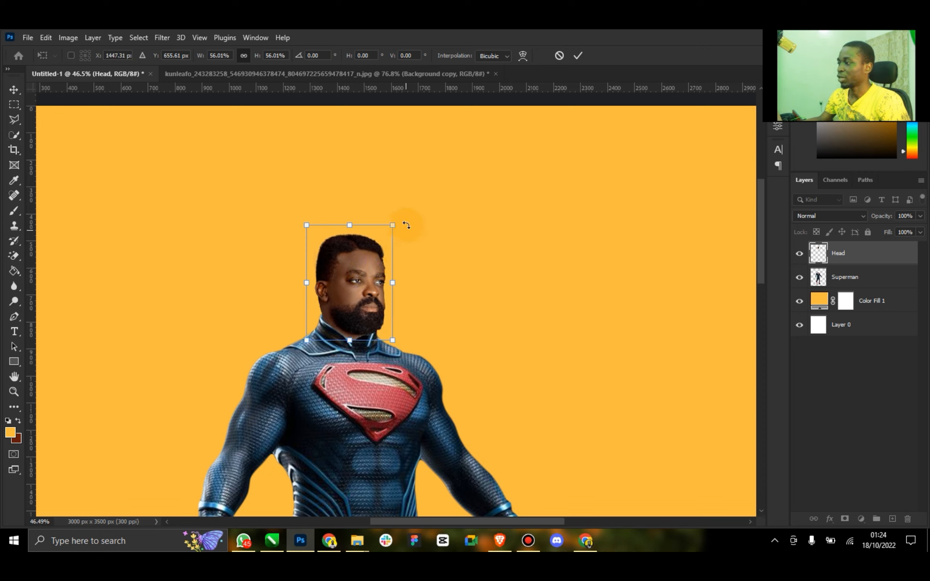
left_click_drag(393, 225, 396, 222)
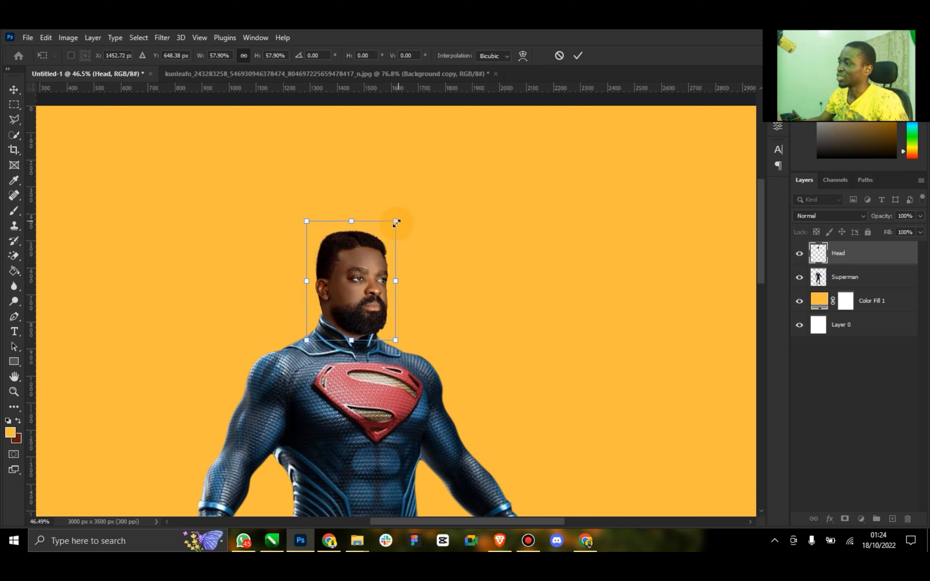
left_click(579, 57)
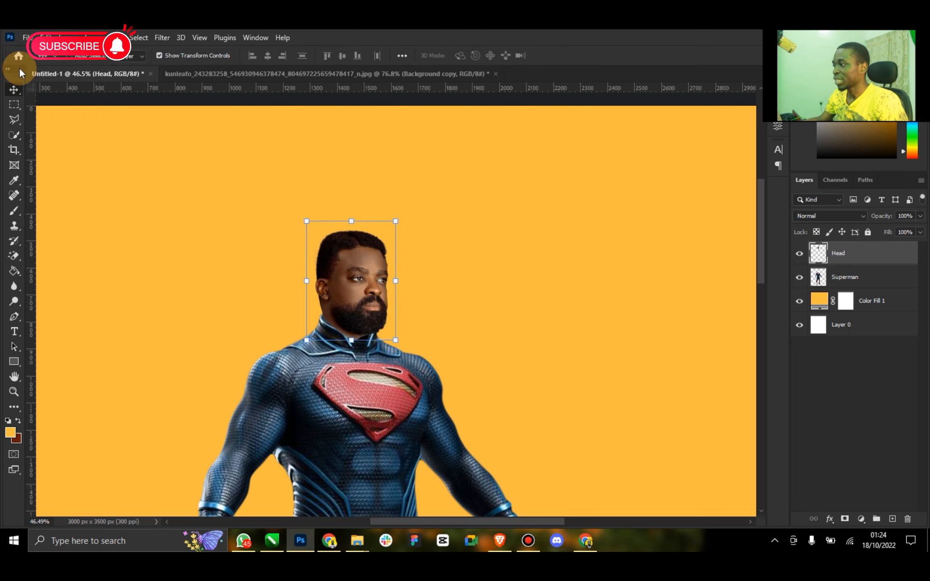
left_click(190, 57)
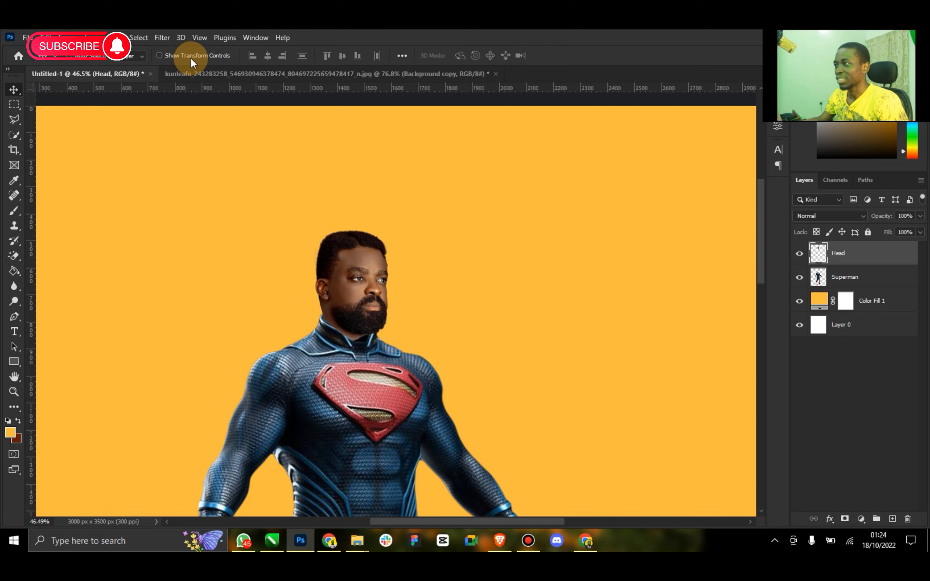
Step: Enlarge the head slightly and proportionally to about 103.3% so it suits the full body
double_click(10, 377)
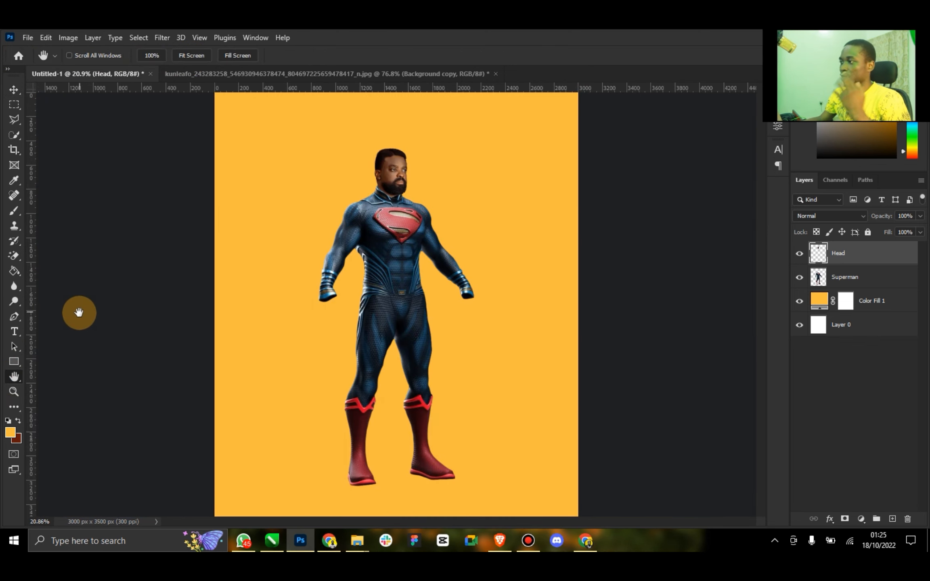
left_click(14, 90)
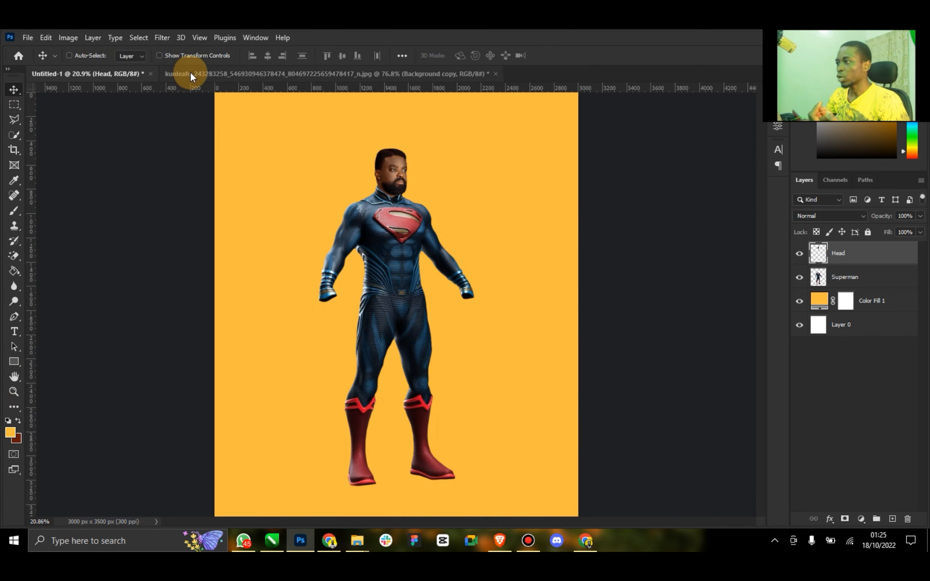
left_click(203, 56)
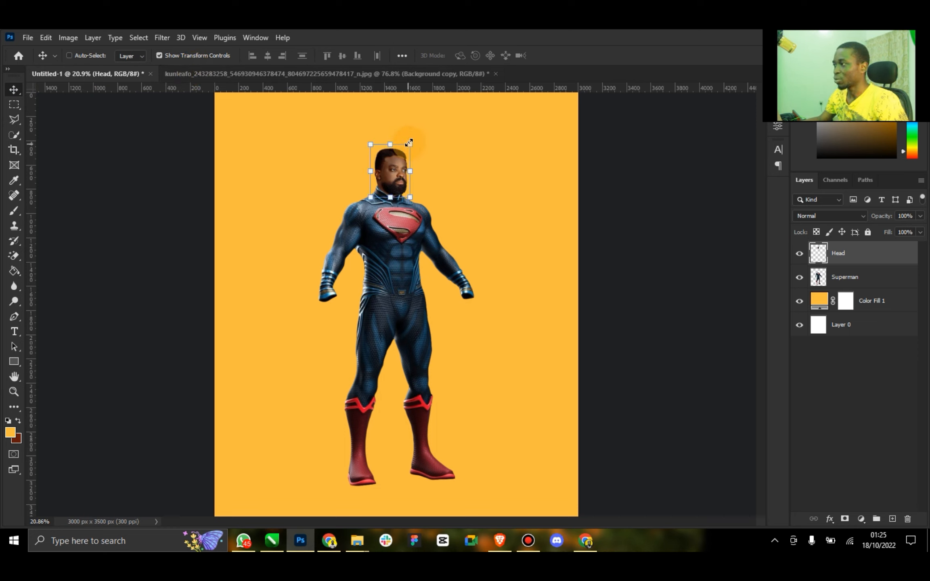
left_click_drag(409, 142, 410, 141)
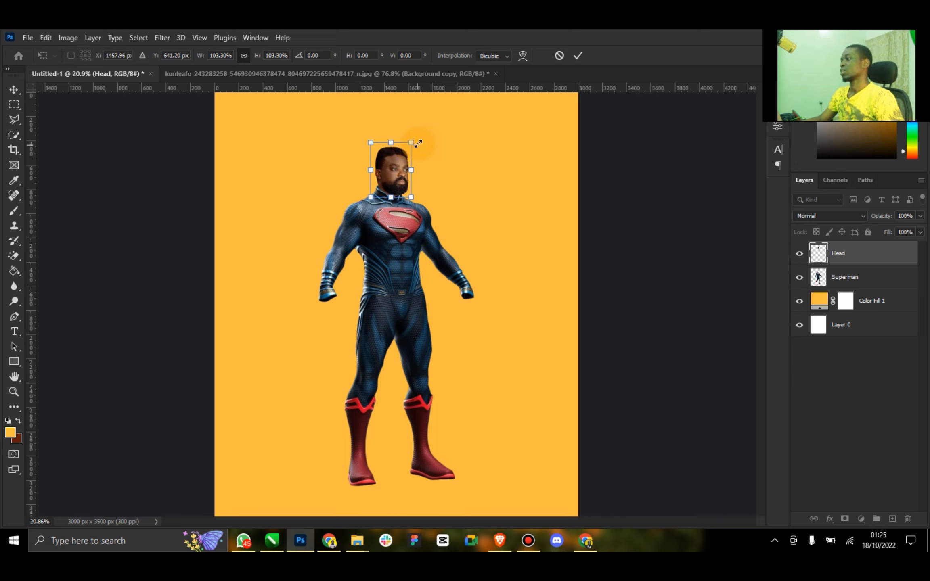
left_click(577, 60)
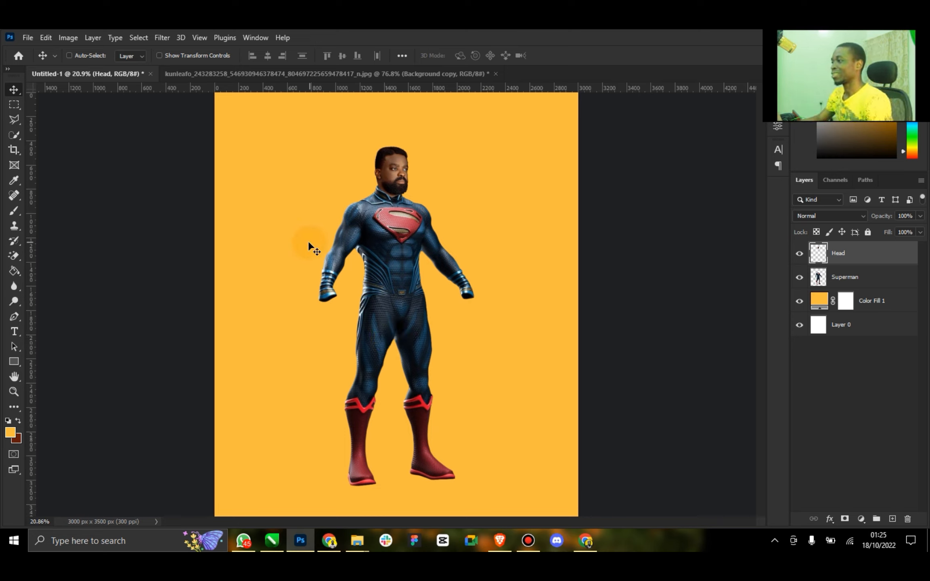
Step: Examine up close how the head's neck and beard meet the suit's collar
left_click(13, 391)
left_click_drag(398, 160, 502, 141)
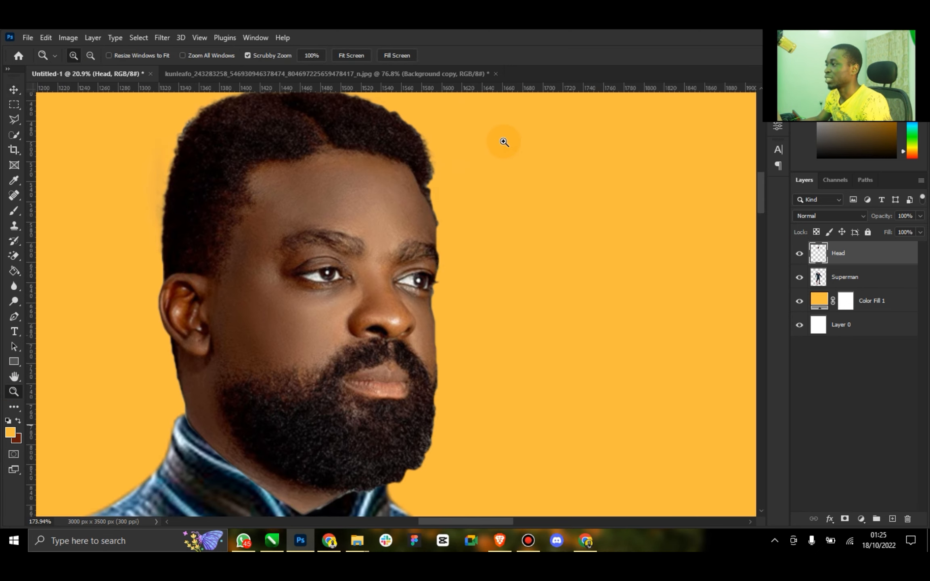
scroll(350, 464, "down", 5)
scroll(336, 476, "down", 1)
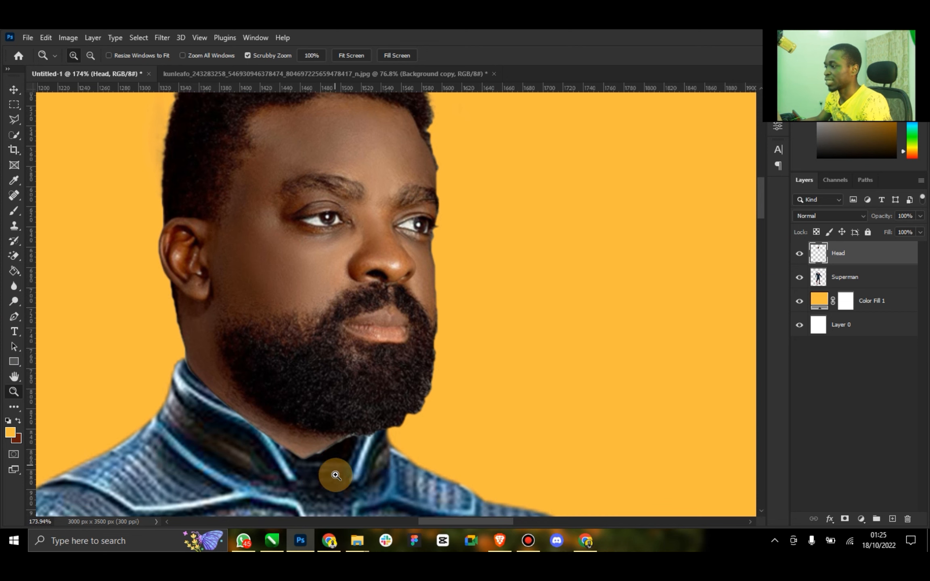
scroll(351, 451, "down", 4)
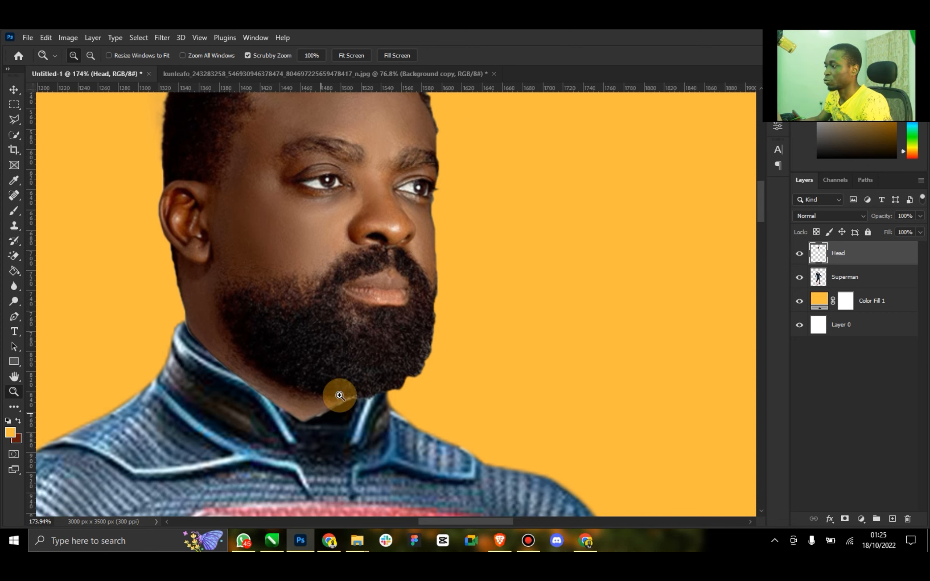
left_click_drag(324, 397, 349, 390)
left_click(14, 89)
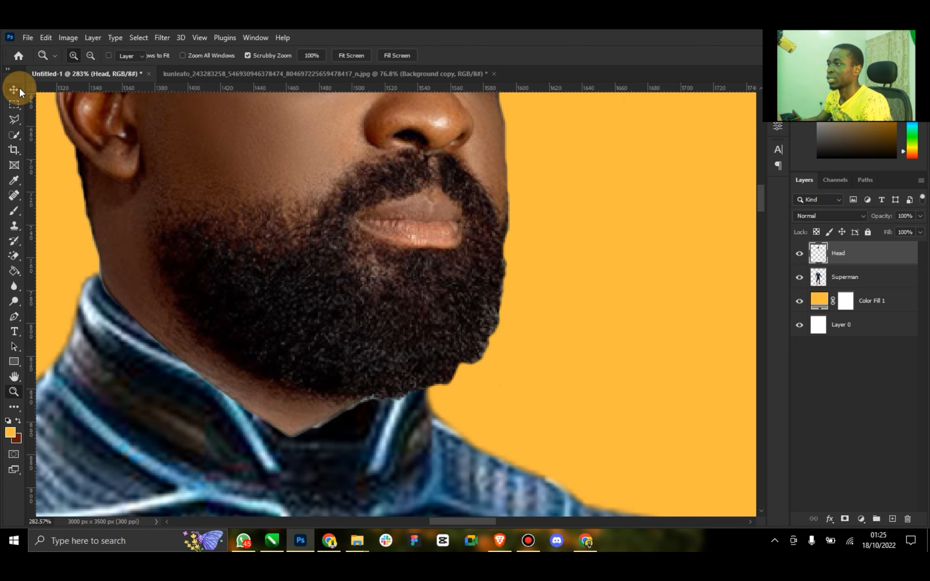
Step: Save the document as the Photoshop file Kunke Afolayan AS Superman in Elzenitho Hub's My PSD folder, with Maximize Compatibility on
key("ctrl+s")
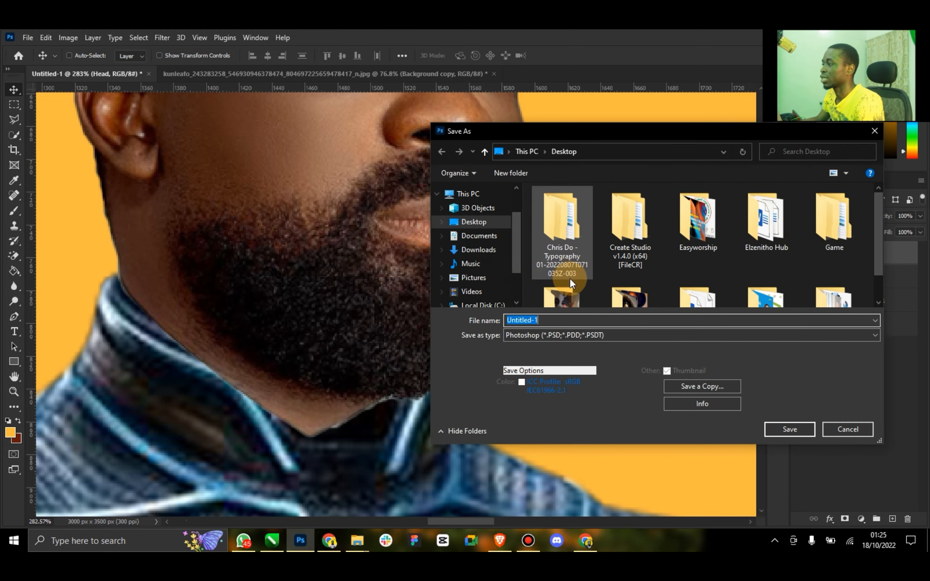
double_click(764, 230)
scroll(766, 251, "down", 3)
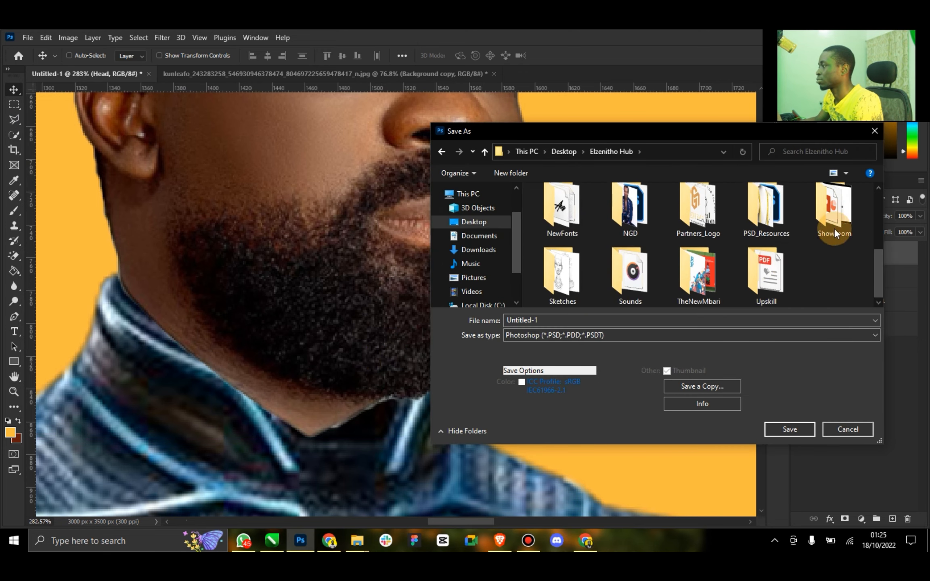
scroll(832, 228, "up", 2)
double_click(829, 226)
left_click(550, 319)
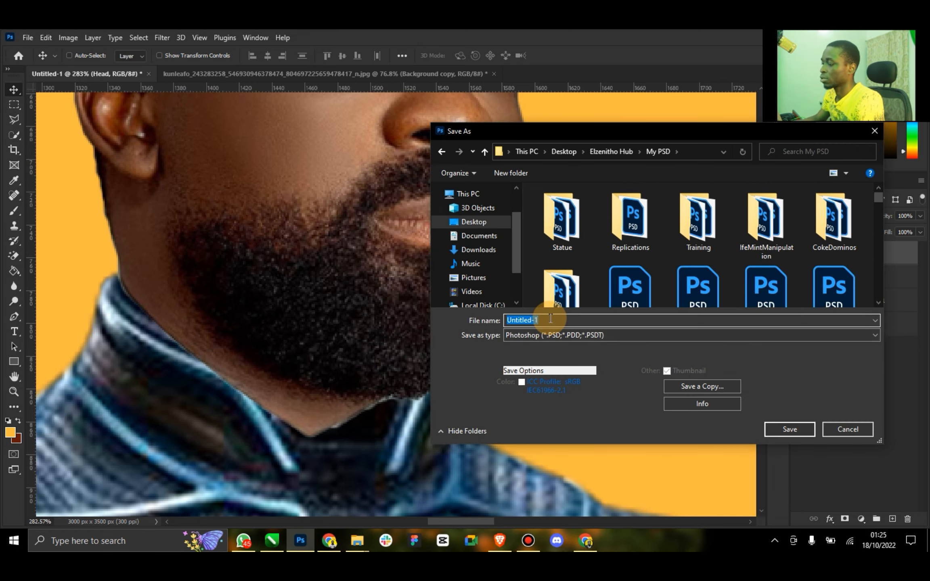
type("J")
key("BackSpace")
type("Kunke Afolayan AS Supermam")
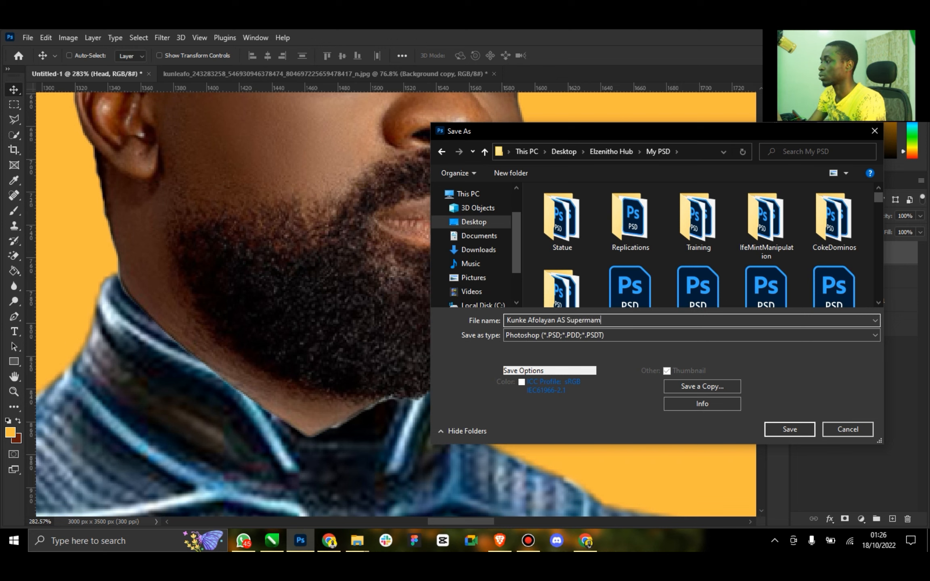
type("n")
key("Return")
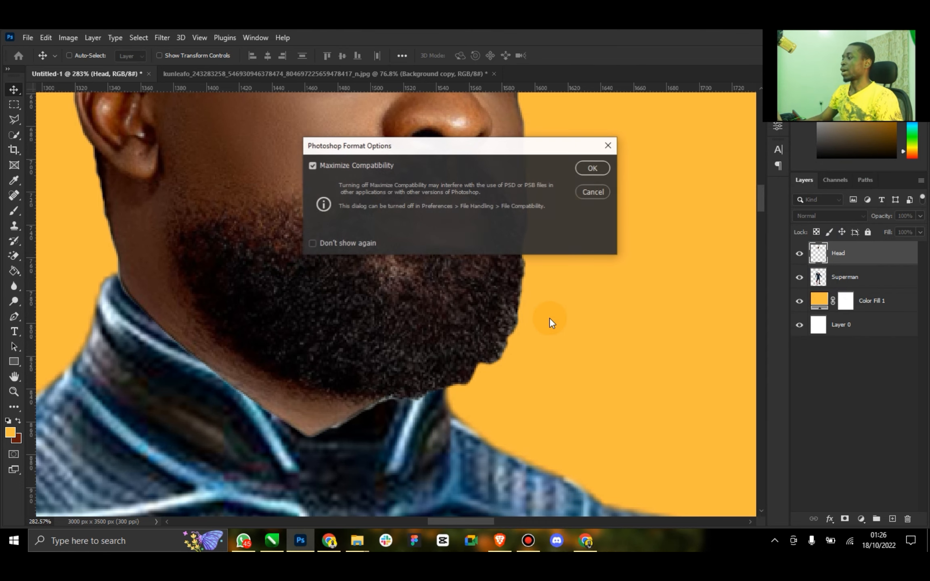
left_click(593, 168)
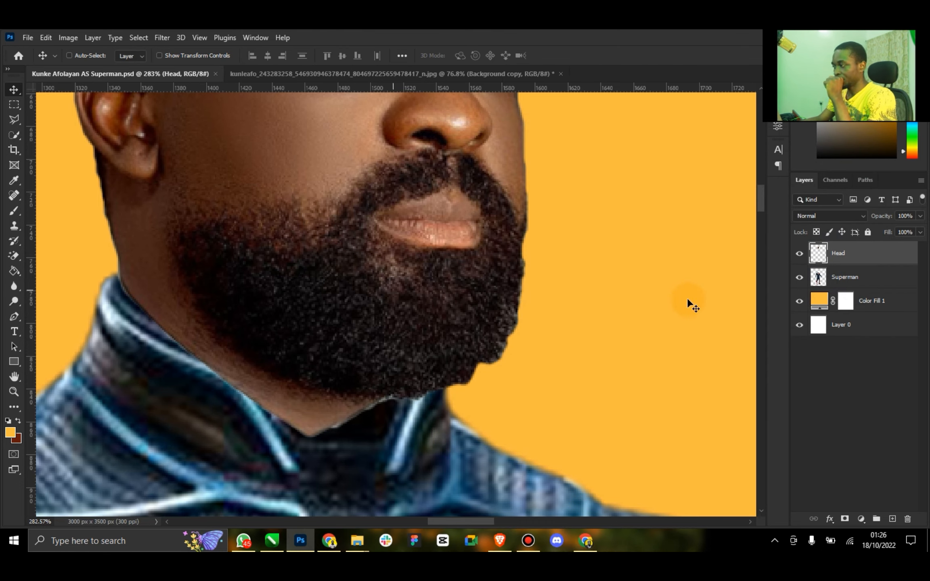
Step: Hide the Head layer to expose the suit's collar and make the Superman layer active
left_click(798, 254)
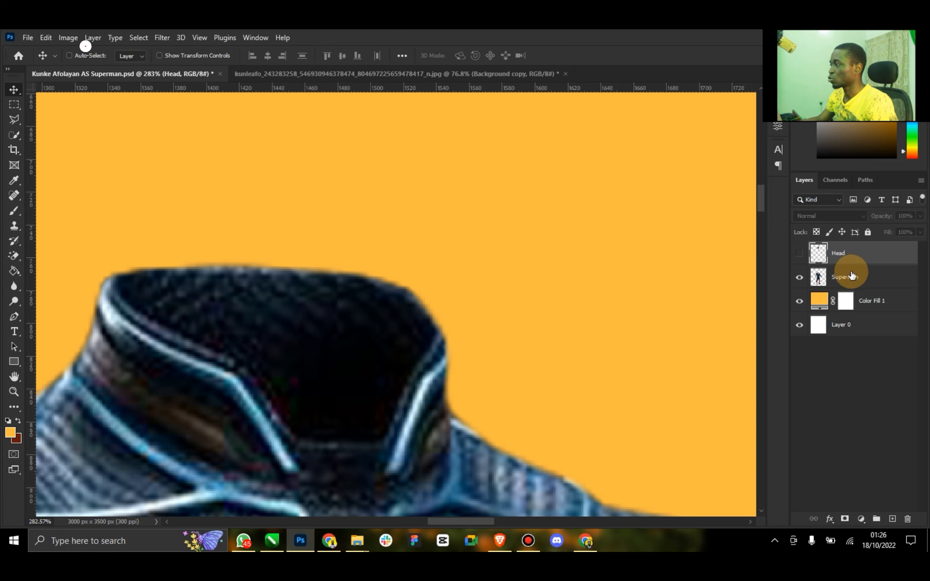
left_click(799, 254)
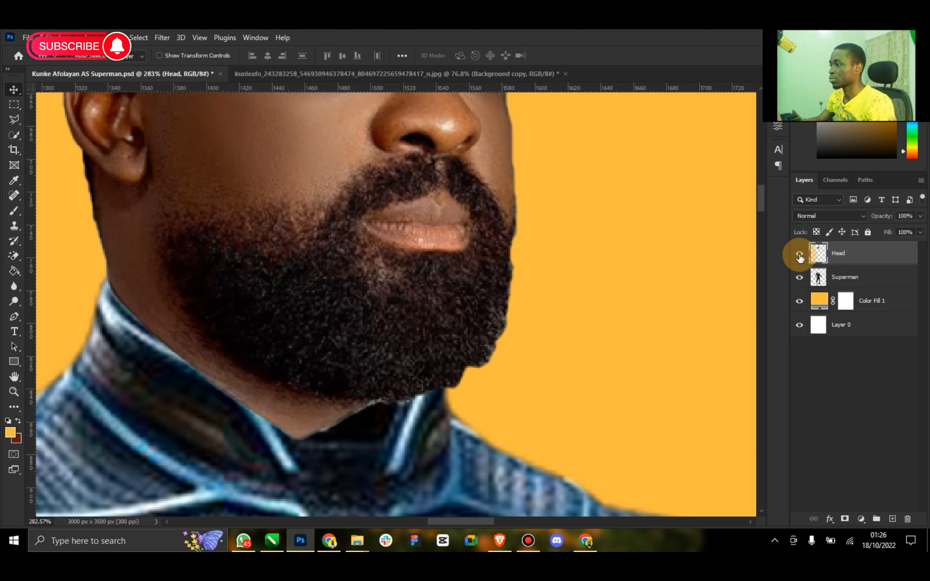
left_click(798, 254)
left_click(845, 277)
Step: Outline the collar's dark inner area along its front edges with the Polygonal Lasso, delete it from the Superman layer and deselect
left_click(14, 120)
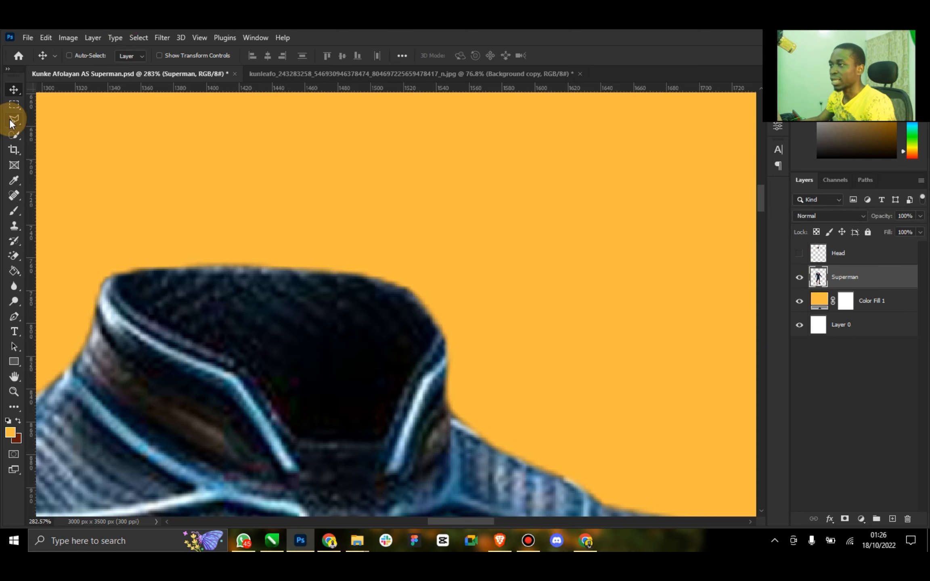
left_click(116, 278)
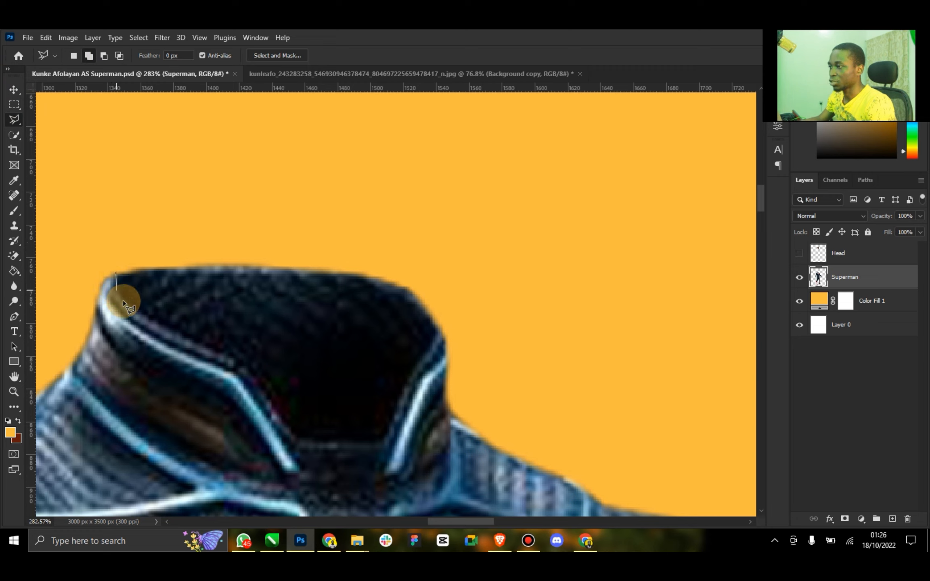
left_click(134, 313)
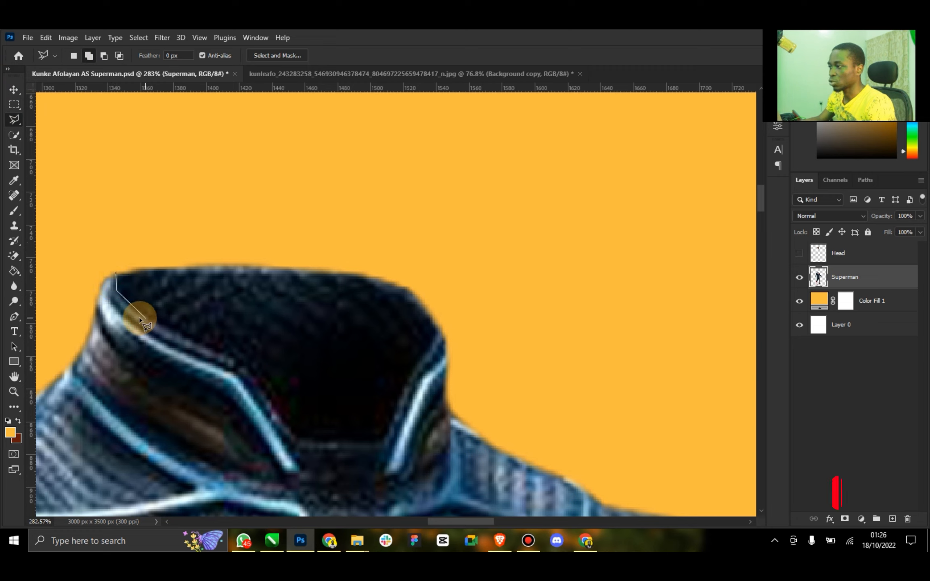
left_click(245, 368)
left_click(297, 436)
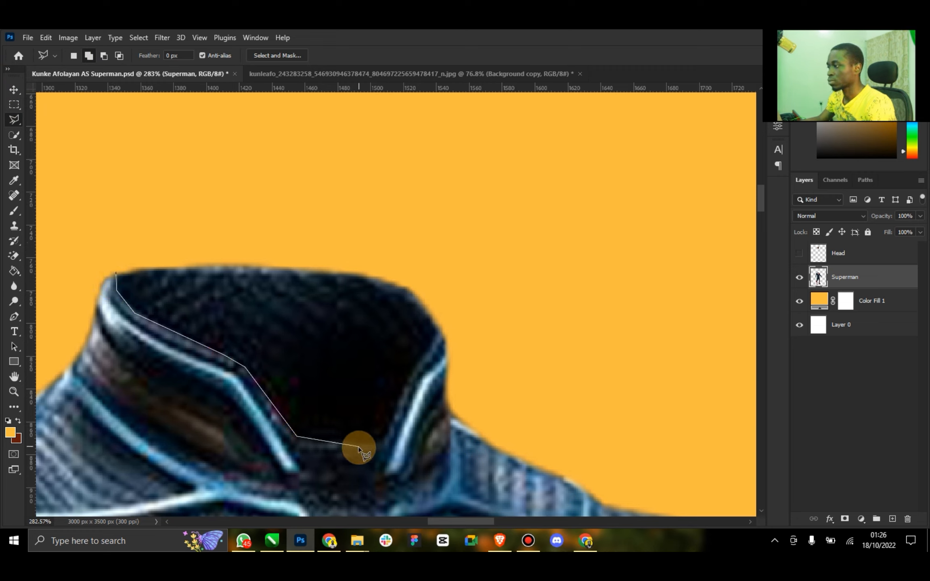
left_click(383, 444)
left_click(408, 378)
left_click(446, 322)
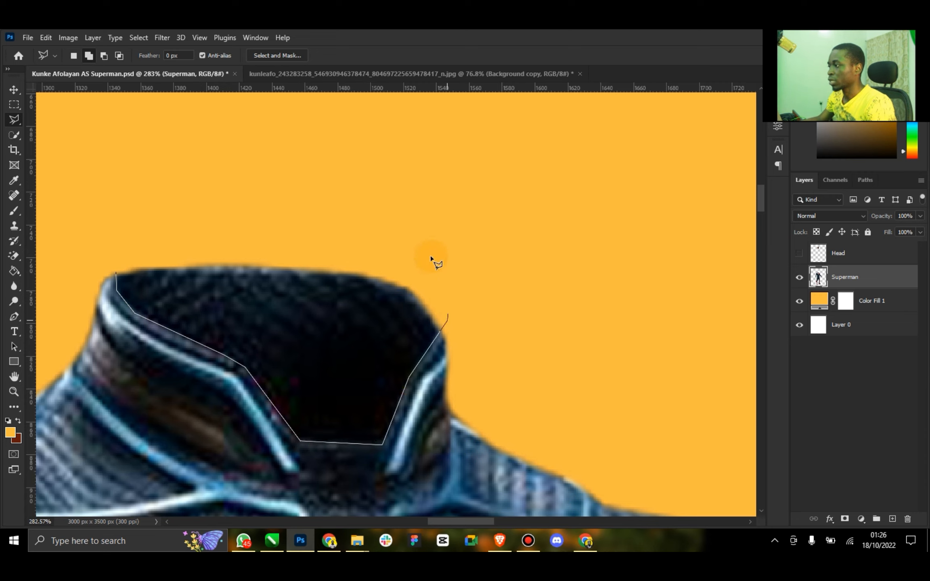
left_click(431, 246)
double_click(52, 175)
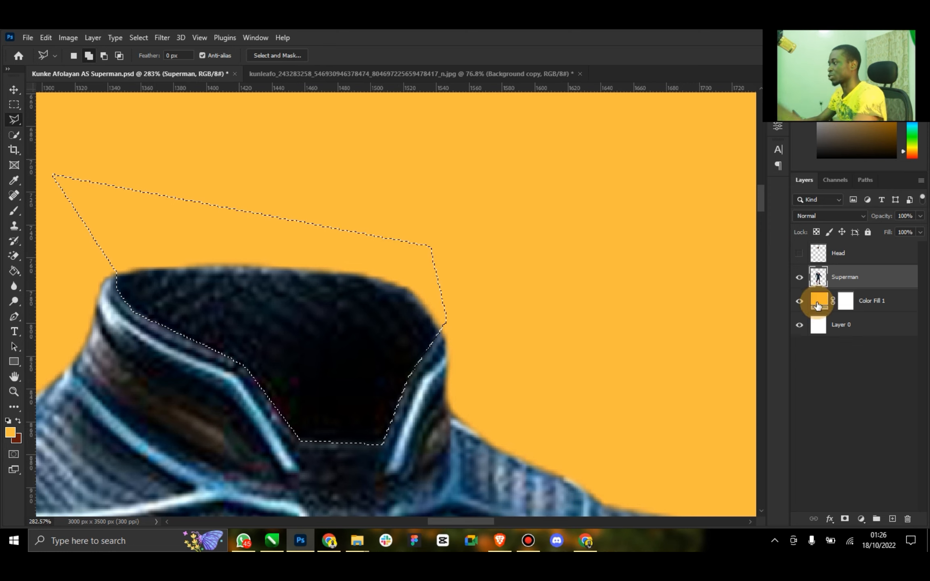
key("Delete")
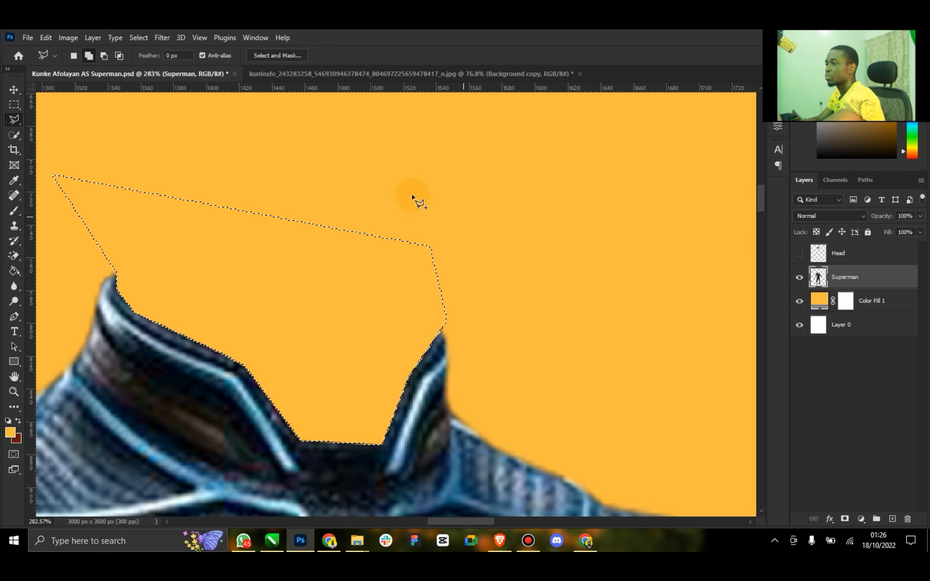
right_click(412, 197)
left_click(441, 201)
left_click(14, 90)
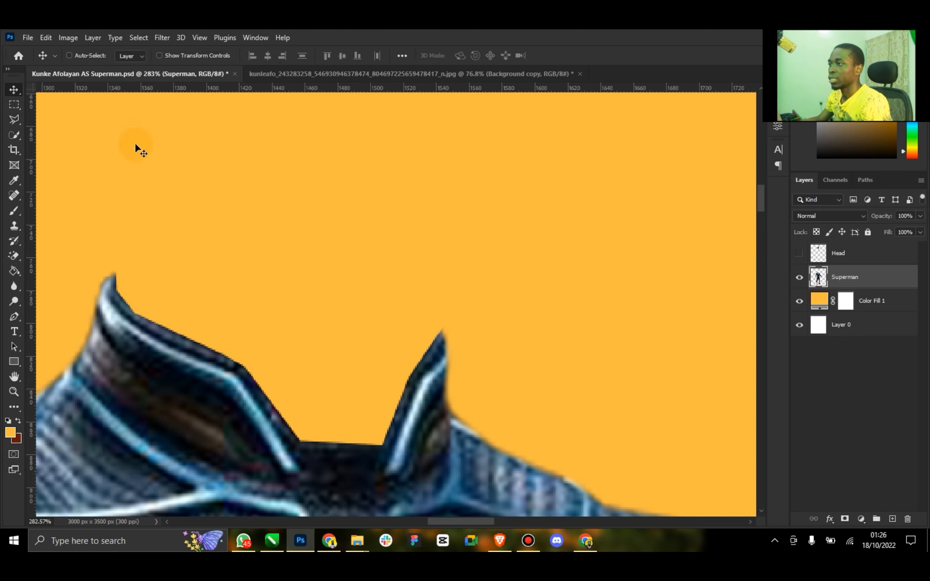
Step: Show the Head layer, place it beneath the Superman layer, and shift the head slightly down into the collar
left_click(799, 253)
left_click(842, 260)
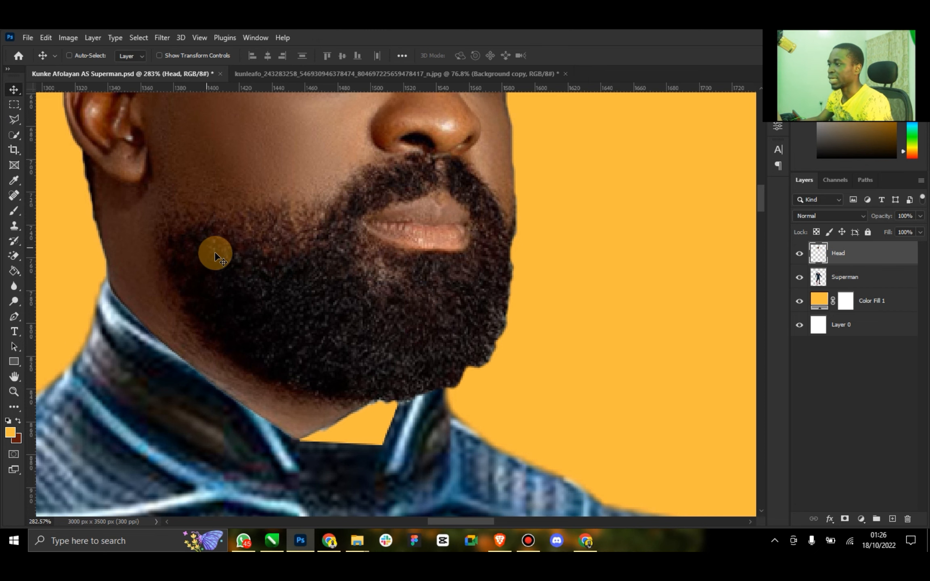
left_click_drag(838, 254, 819, 288)
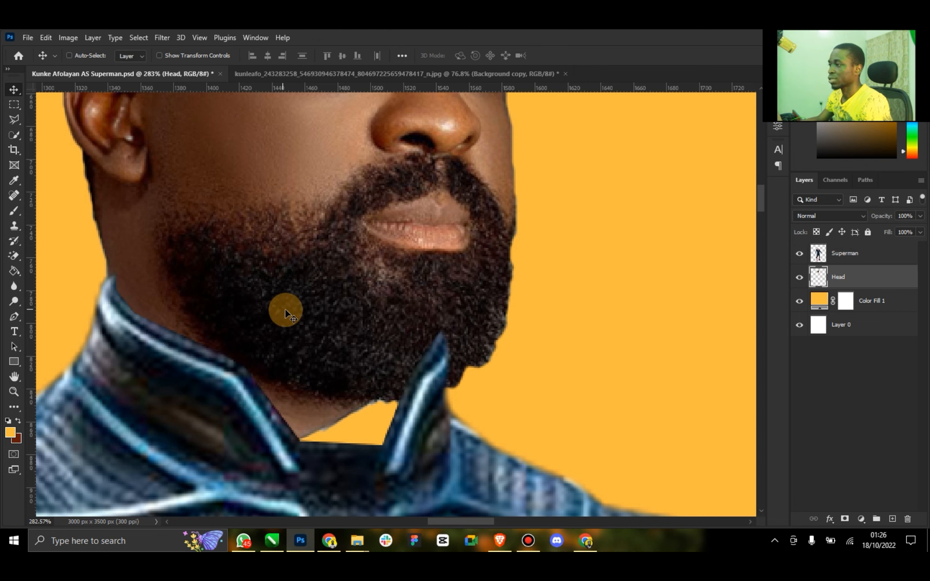
left_click_drag(284, 310, 293, 318)
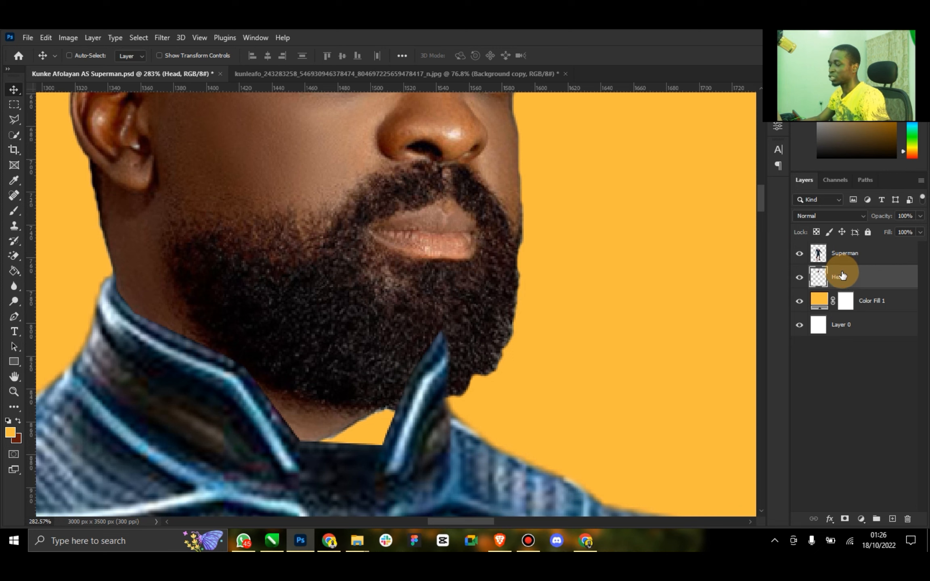
Step: Duplicate the Head layer, place the copy above the Superman layer, and hide the original Head layer
key("ctrl+j")
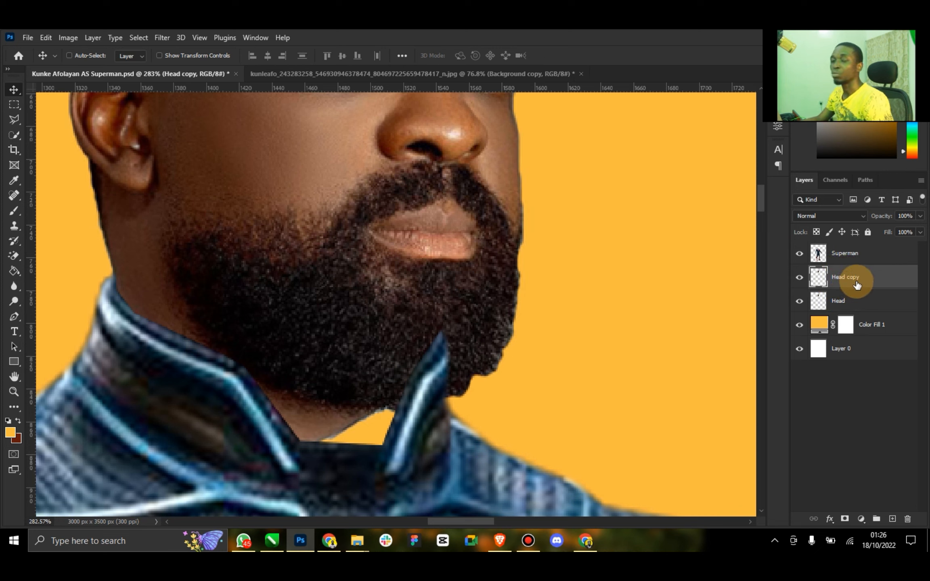
left_click_drag(856, 284, 846, 255)
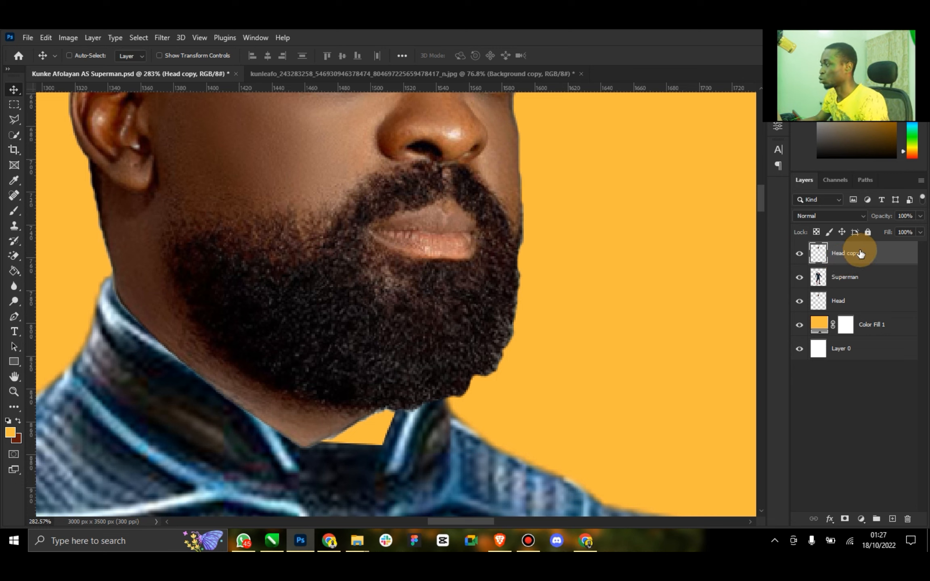
left_click(799, 301)
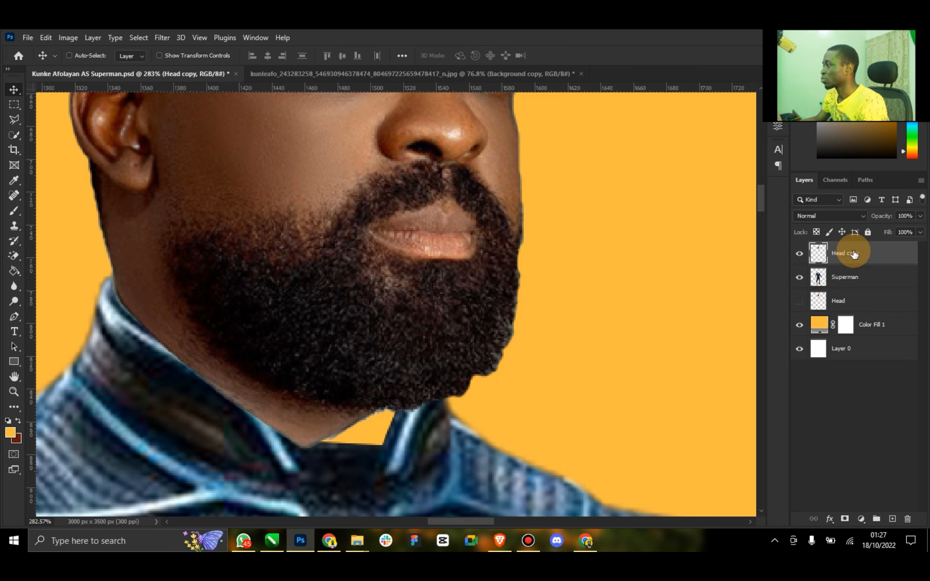
Step: Add a layer mask to Head copy and paint out the neck skin around the collar with a soft black 25 px brush
left_click(844, 519)
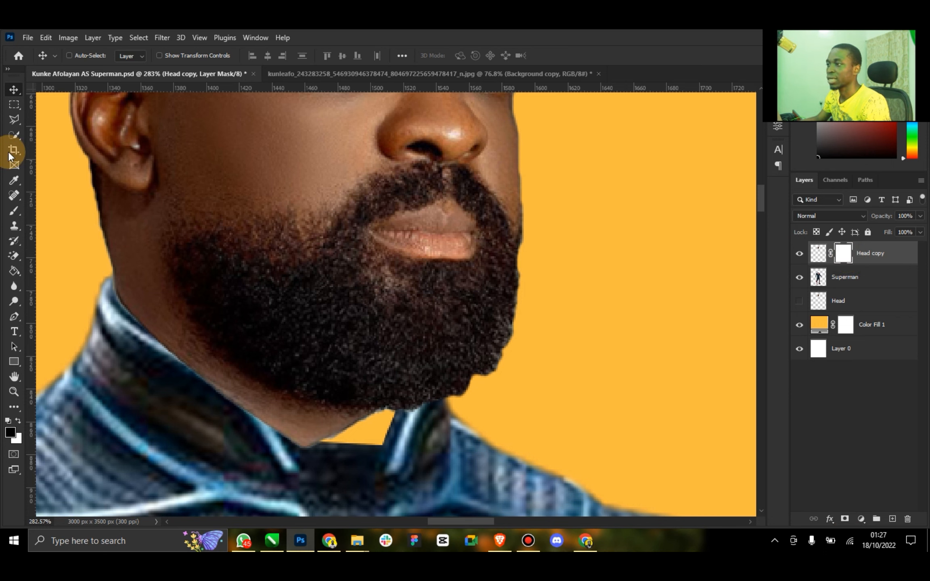
left_click(13, 210)
key("bracketleft")
key("bracketleft")
key("bracketleft")
key("bracketleft")
key("bracketleft")
key("bracketleft")
key("bracketleft")
key("bracketleft")
key("bracketleft")
key("bracketleft")
key("bracketleft")
key("bracketleft")
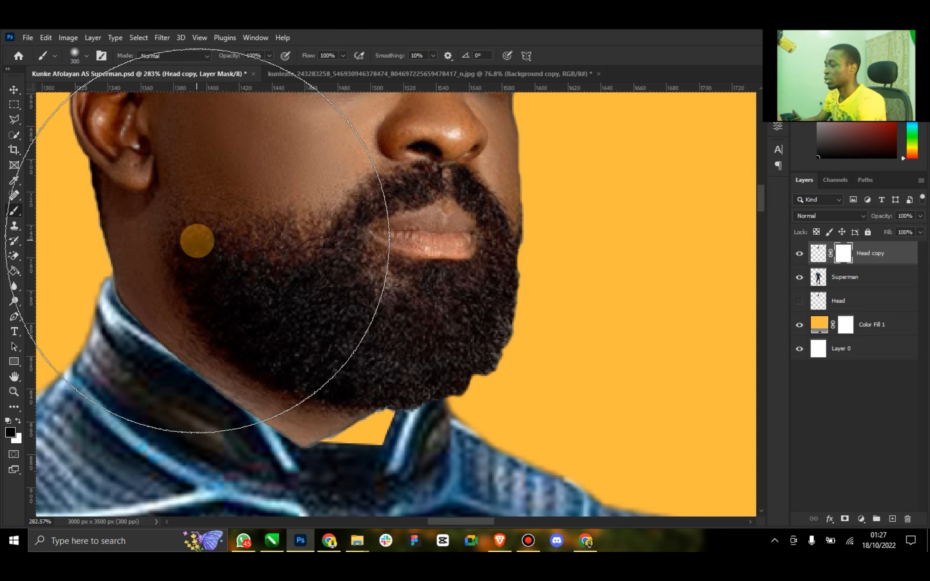
mouse_move(315, 425)
left_mouse_down()
mouse_move(320, 447)
mouse_move(252, 430)
mouse_move(319, 454)
mouse_move(232, 417)
mouse_move(273, 429)
mouse_move(103, 304)
mouse_move(138, 353)
mouse_move(117, 326)
mouse_move(114, 298)
mouse_move(107, 308)
mouse_move(111, 280)
mouse_move(118, 311)
mouse_move(239, 435)
mouse_move(197, 377)
mouse_move(253, 420)
mouse_move(179, 360)
mouse_move(219, 388)
mouse_move(210, 370)
mouse_move(255, 414)
mouse_move(188, 354)
mouse_move(255, 412)
mouse_move(342, 458)
mouse_move(327, 447)
mouse_move(391, 439)
mouse_move(366, 441)
mouse_move(381, 430)
mouse_move(347, 442)
left_mouse_up()
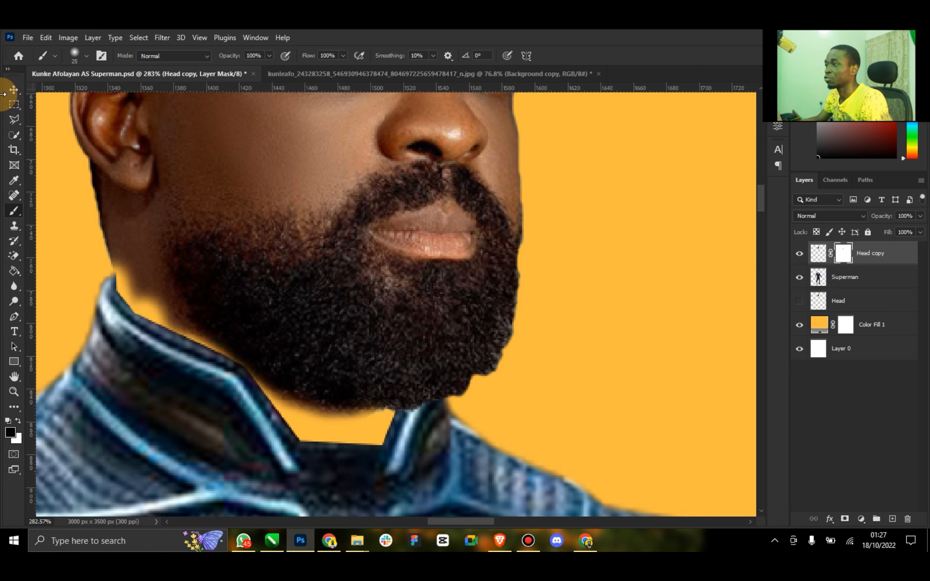
Step: Show the original Head layer again, make it active, and save the document
left_click(14, 90)
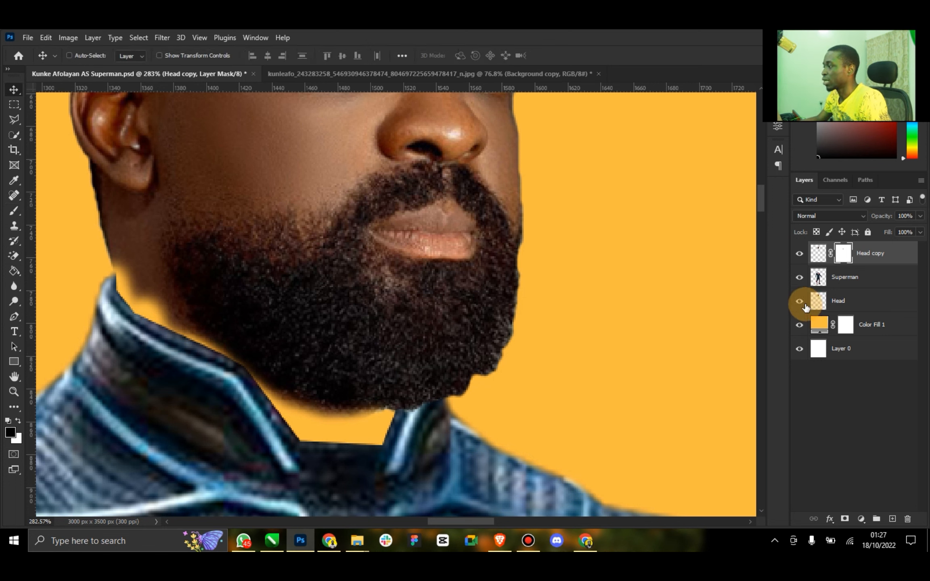
left_click(802, 305)
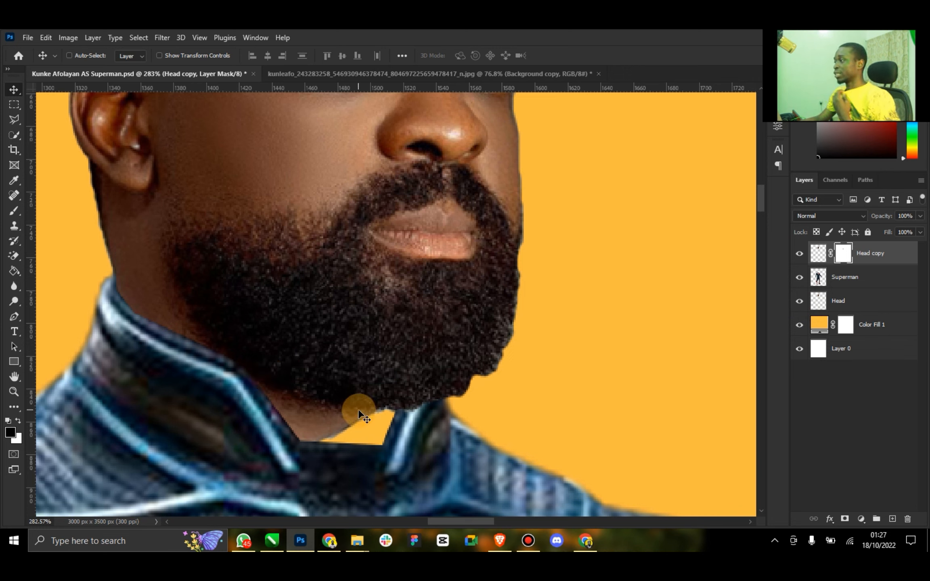
left_click(867, 305)
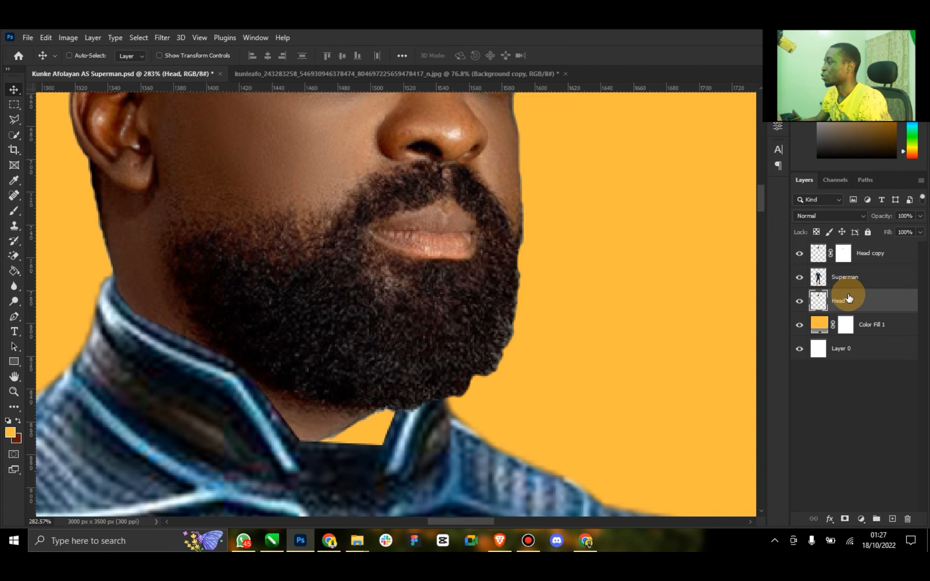
key("ctrl+s")
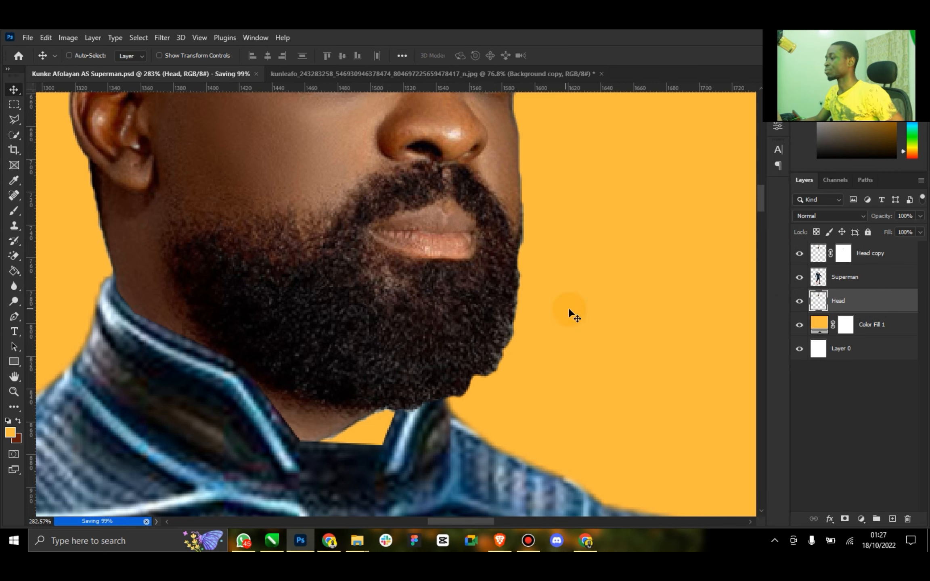
Step: Try to extend the Head layer's neck downward and under the chin with Liquify's Forward Warp
left_click(165, 37)
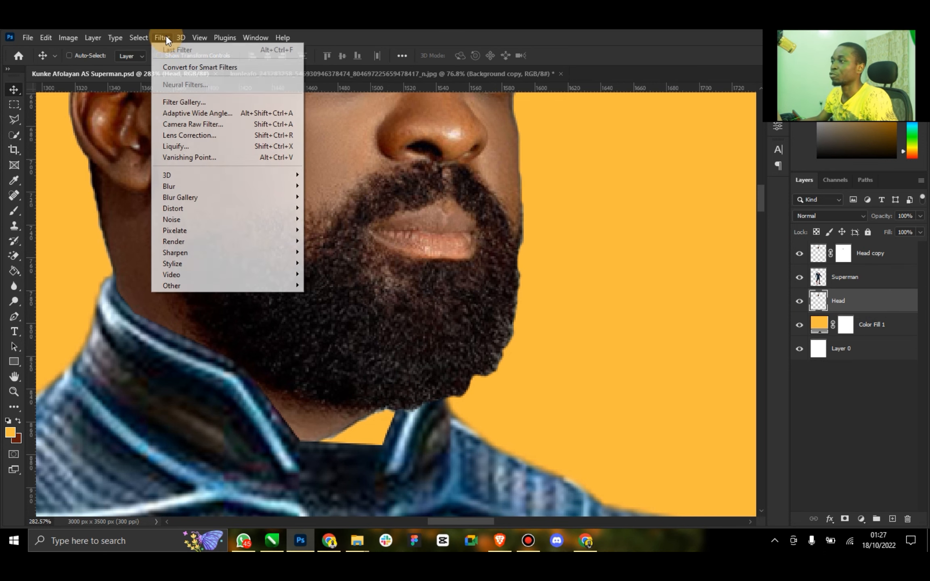
left_click(227, 146)
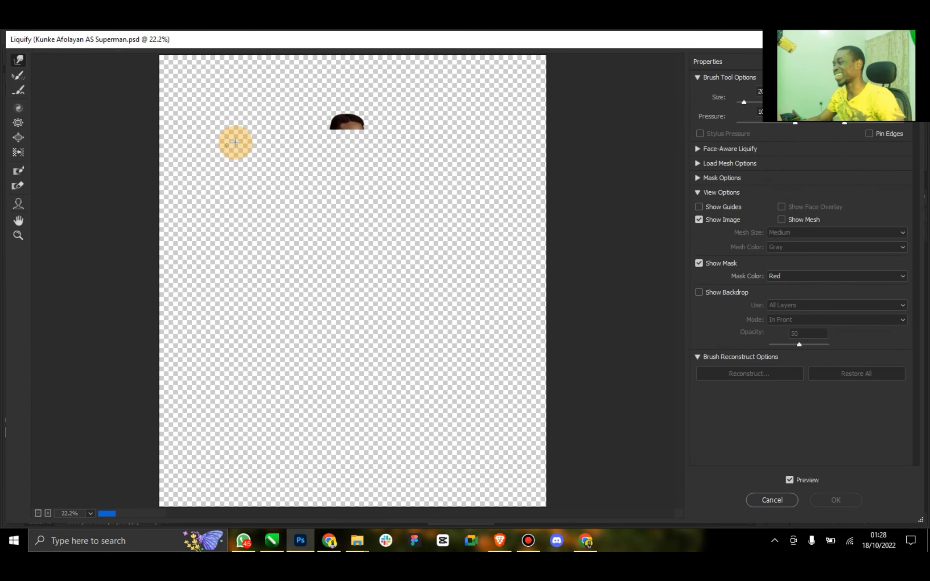
left_click(48, 513)
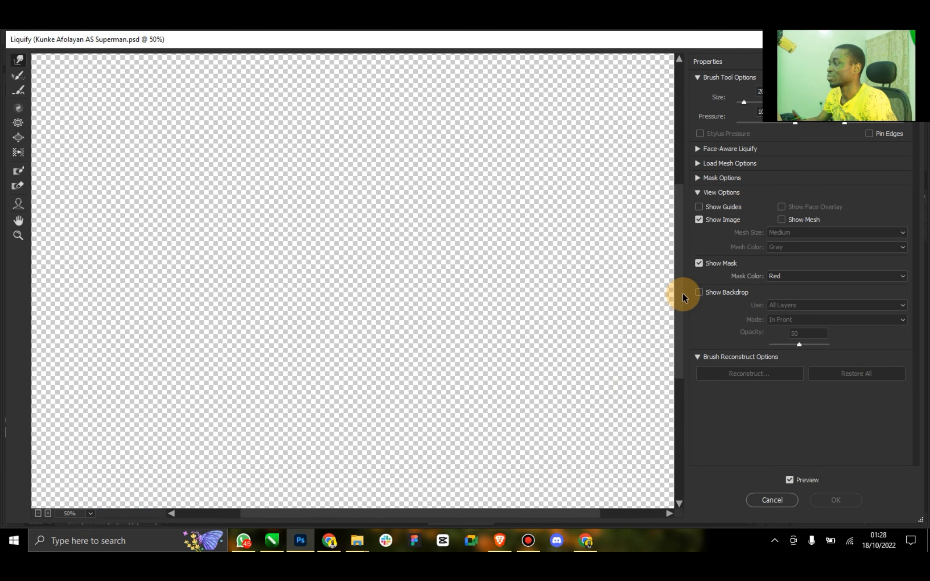
left_click(48, 513)
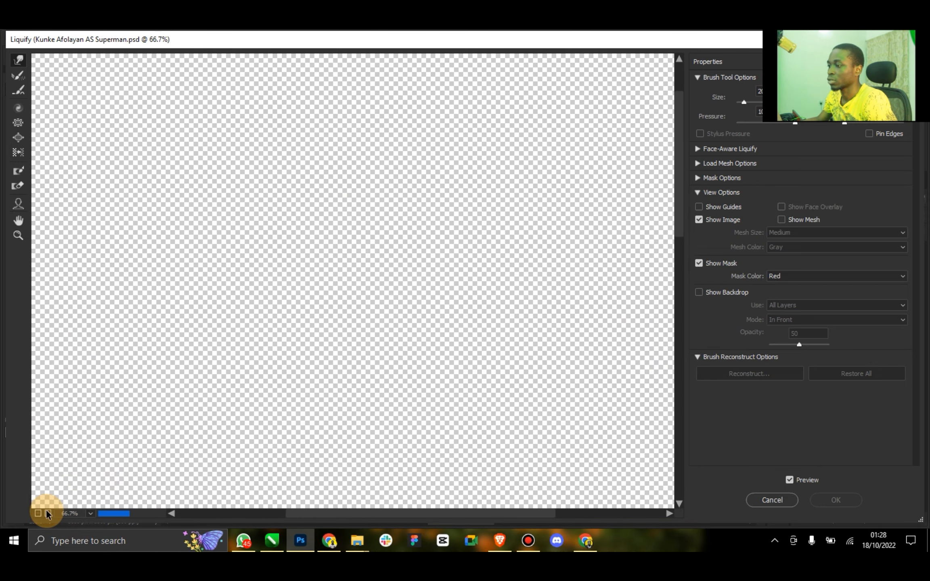
left_click(48, 513)
left_click(48, 513)
scroll(274, 367, "up", 2)
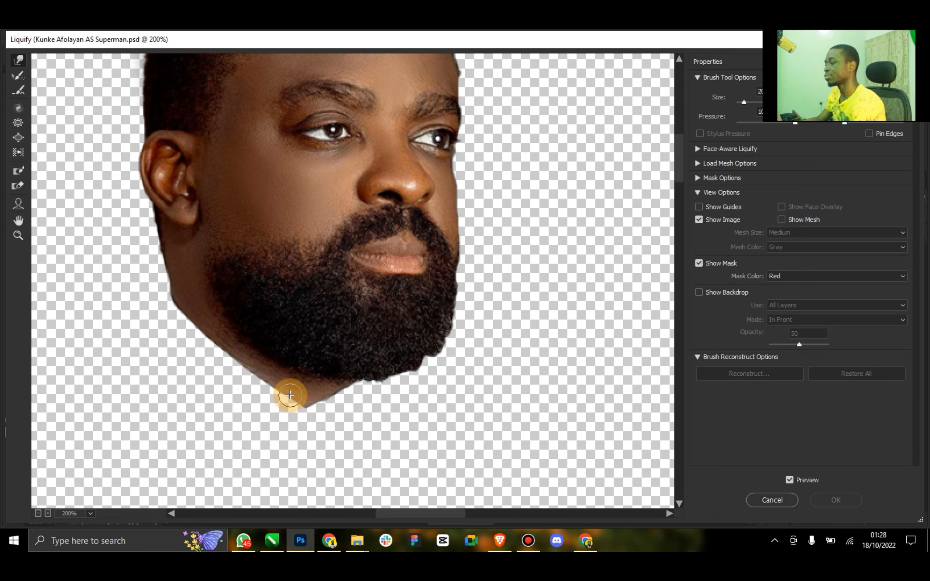
mouse_move(293, 394)
left_mouse_down()
mouse_move(306, 412)
mouse_move(305, 447)
mouse_move(280, 419)
mouse_move(292, 430)
left_mouse_up()
mouse_move(253, 383)
left_mouse_down()
mouse_move(249, 407)
mouse_move(258, 385)
mouse_move(259, 420)
mouse_move(267, 392)
mouse_move(225, 354)
mouse_move(223, 363)
mouse_move(208, 331)
mouse_move(197, 340)
mouse_move(207, 356)
mouse_move(197, 321)
mouse_move(178, 337)
mouse_move(181, 310)
mouse_move(174, 343)
mouse_move(307, 409)
mouse_move(325, 397)
mouse_move(332, 412)
mouse_move(333, 398)
mouse_move(354, 417)
mouse_move(346, 400)
mouse_move(359, 413)
mouse_move(362, 393)
mouse_move(370, 407)
mouse_move(324, 409)
mouse_move(326, 425)
mouse_move(317, 416)
mouse_move(324, 433)
mouse_move(359, 416)
mouse_move(356, 425)
mouse_move(295, 396)
mouse_move(291, 424)
mouse_move(238, 382)
mouse_move(234, 401)
mouse_move(240, 378)
mouse_move(244, 402)
mouse_move(215, 362)
mouse_move(198, 381)
mouse_move(212, 374)
mouse_move(209, 392)
mouse_move(224, 389)
mouse_move(198, 345)
mouse_move(185, 365)
mouse_move(182, 330)
mouse_move(175, 363)
mouse_move(189, 364)
mouse_move(184, 387)
left_mouse_up()
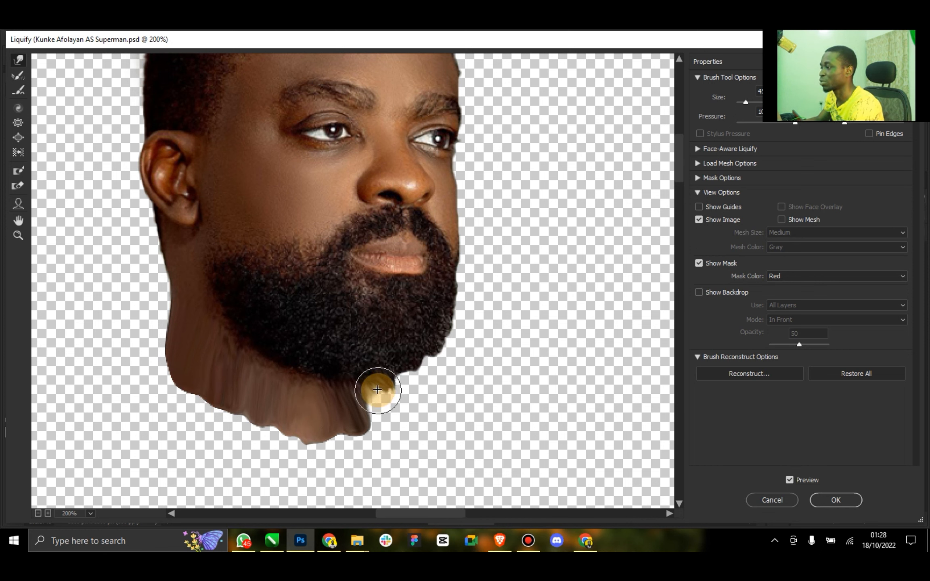
mouse_move(375, 389)
left_mouse_down()
mouse_move(390, 419)
mouse_move(401, 420)
mouse_move(397, 397)
mouse_move(408, 422)
mouse_move(408, 382)
mouse_move(374, 387)
mouse_move(380, 398)
mouse_move(355, 398)
mouse_move(388, 421)
mouse_move(393, 401)
mouse_move(359, 426)
mouse_move(352, 415)
mouse_move(340, 422)
mouse_move(342, 432)
mouse_move(311, 416)
mouse_move(293, 420)
mouse_move(263, 399)
mouse_move(259, 414)
mouse_move(238, 406)
left_mouse_up()
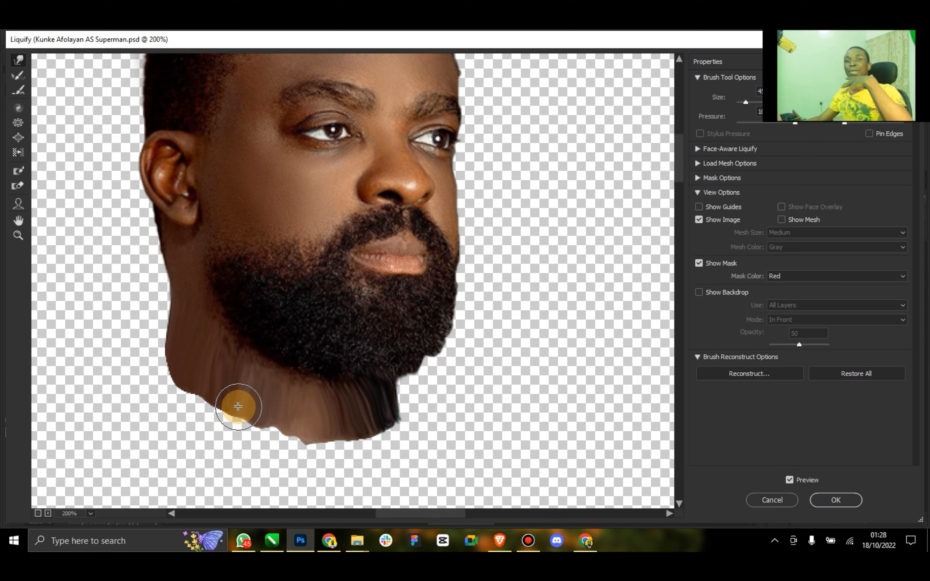
left_click(834, 500)
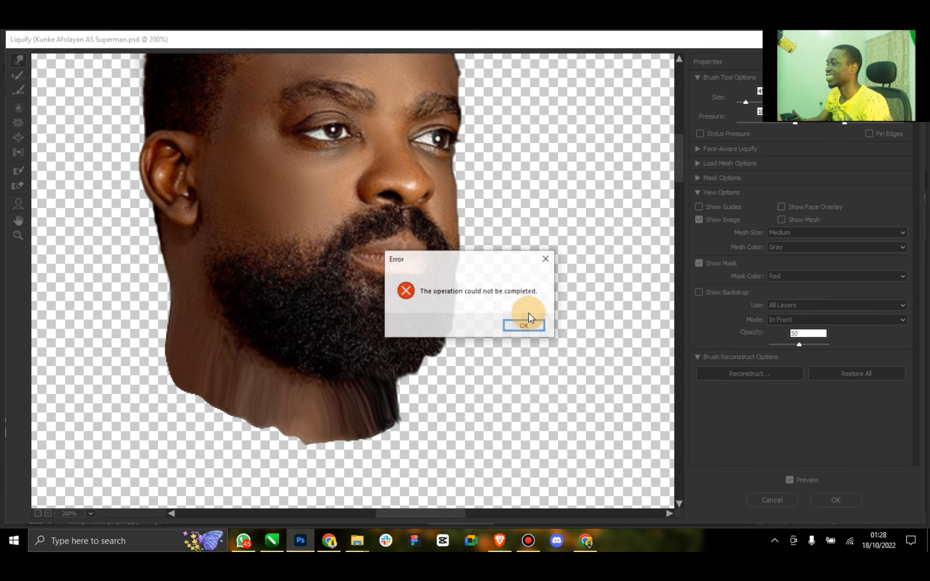
left_click(529, 329)
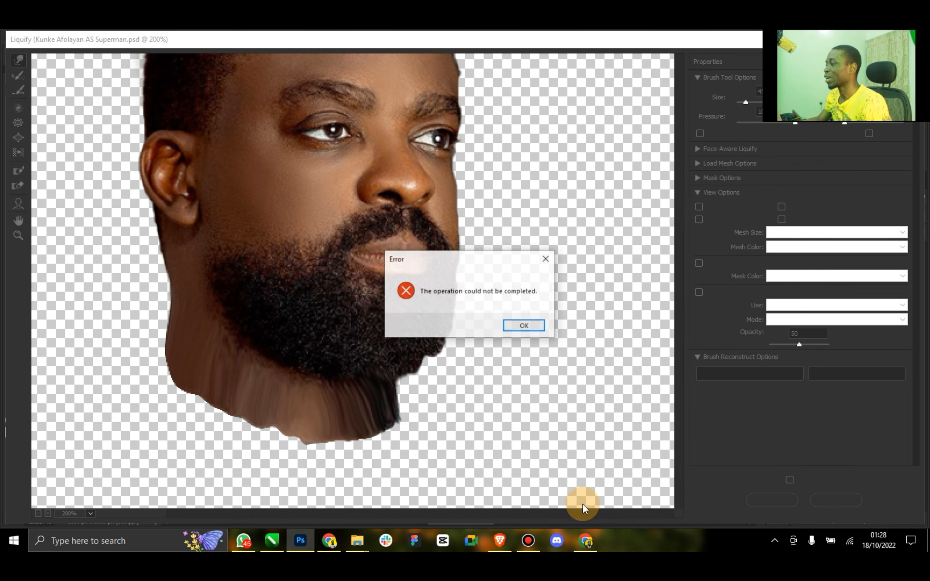
left_click(525, 532)
left_click(772, 186)
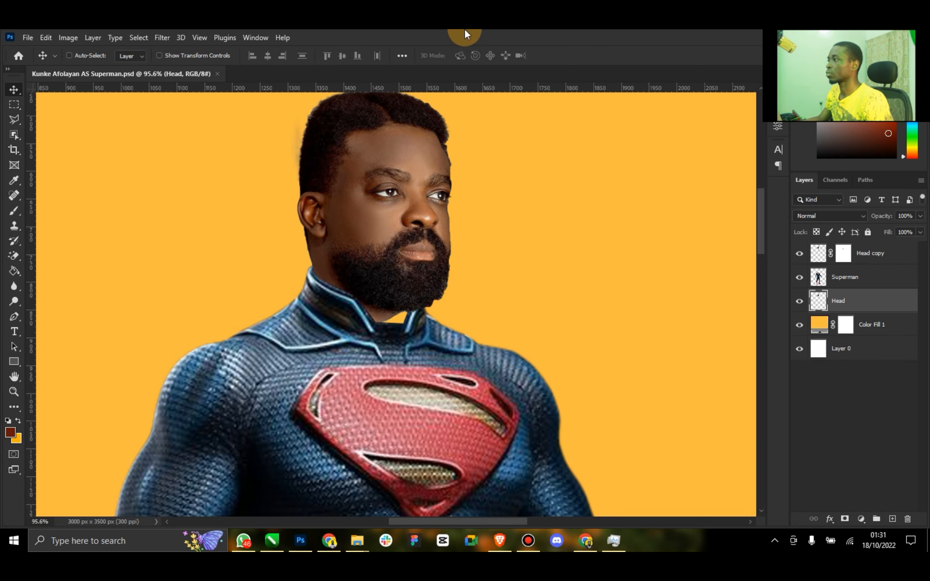
left_click(523, 535)
left_click(530, 540)
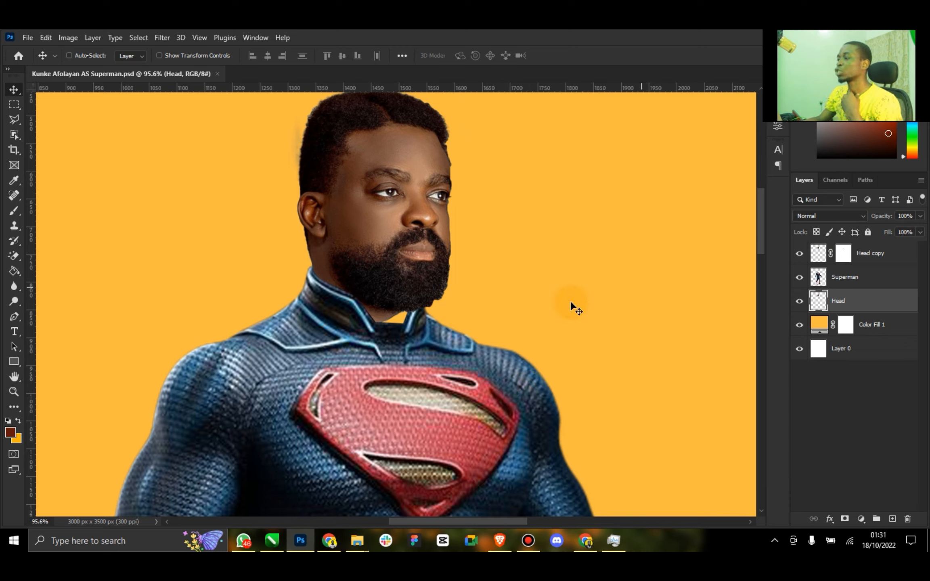
left_click(386, 314)
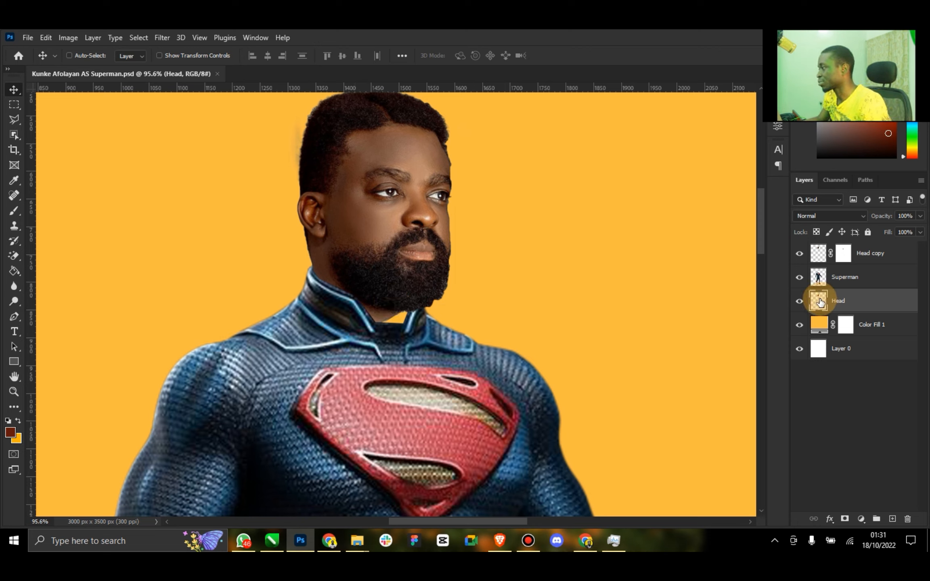
Step: Hide the Superman and Head copy layers to isolate the neck area on the Head layer
left_click(799, 277)
left_click(799, 255)
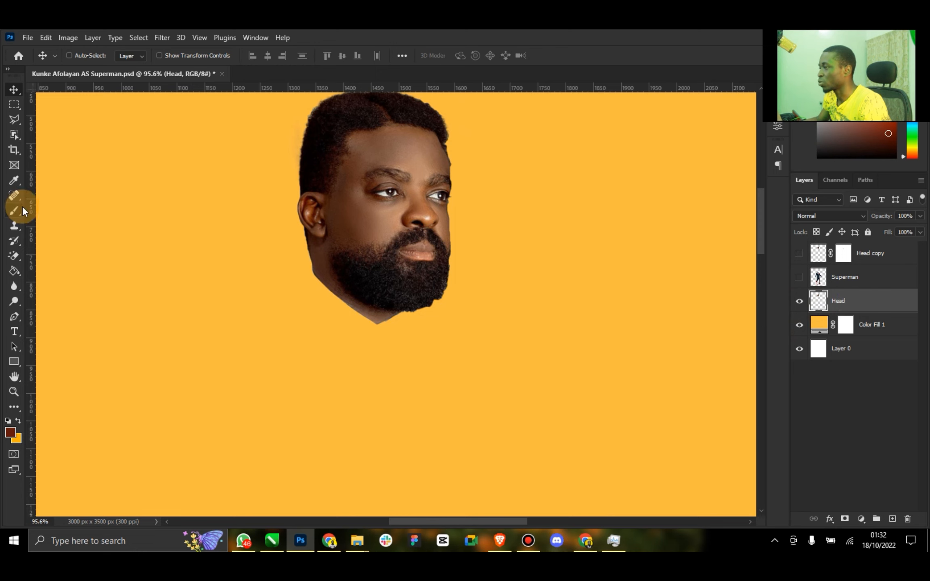
left_click(14, 131)
left_click(14, 391)
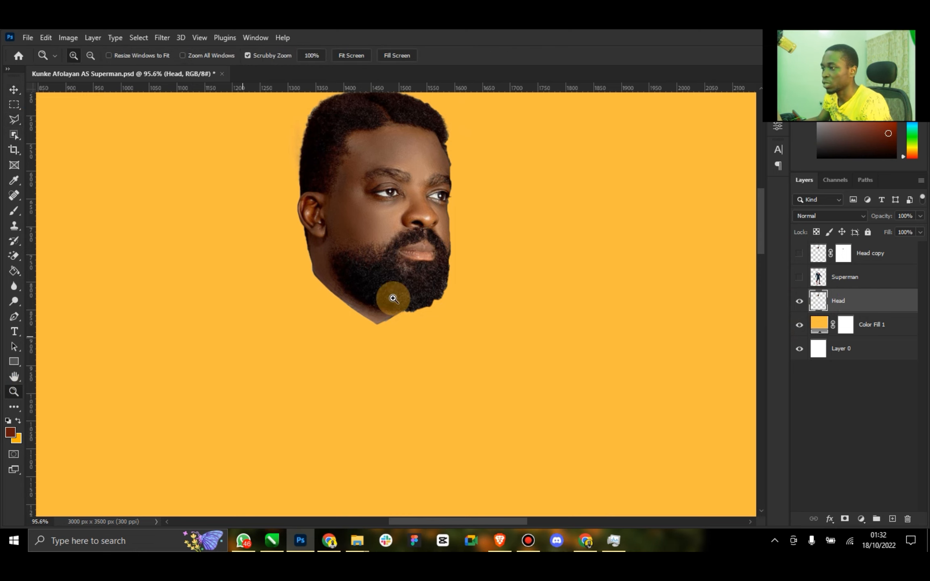
left_click_drag(413, 297, 440, 289)
Step: Outline the neck skin below the beard with the Polygonal Lasso and copy it from the Head layer to a new layer
left_click(13, 119)
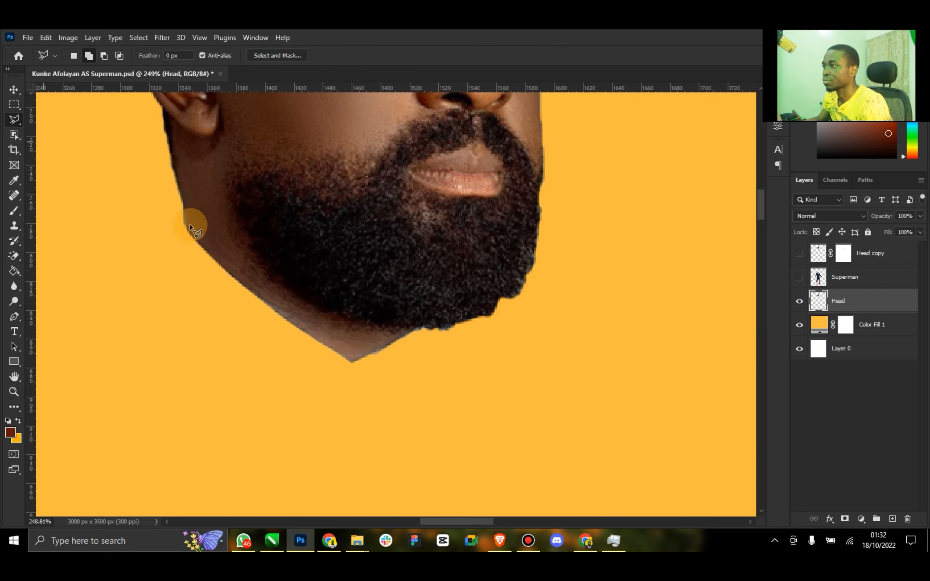
left_click(168, 211)
left_click(214, 228)
left_click(293, 299)
left_click(336, 327)
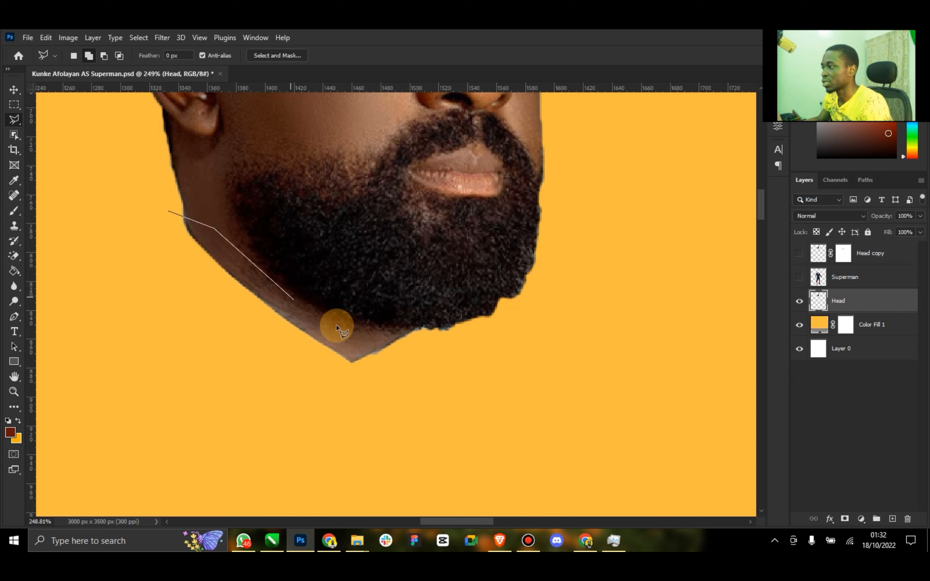
left_click(405, 334)
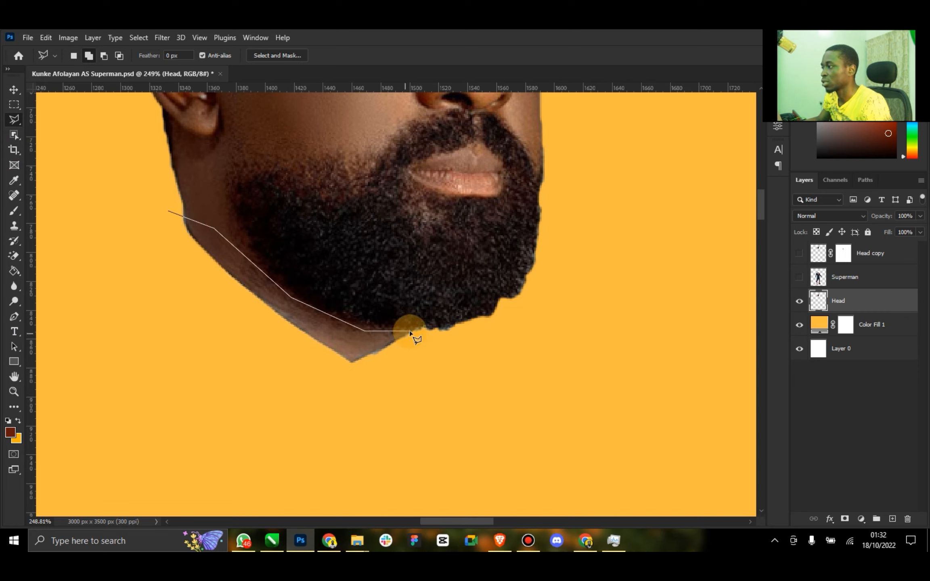
left_click(379, 394)
left_click(196, 354)
double_click(123, 221)
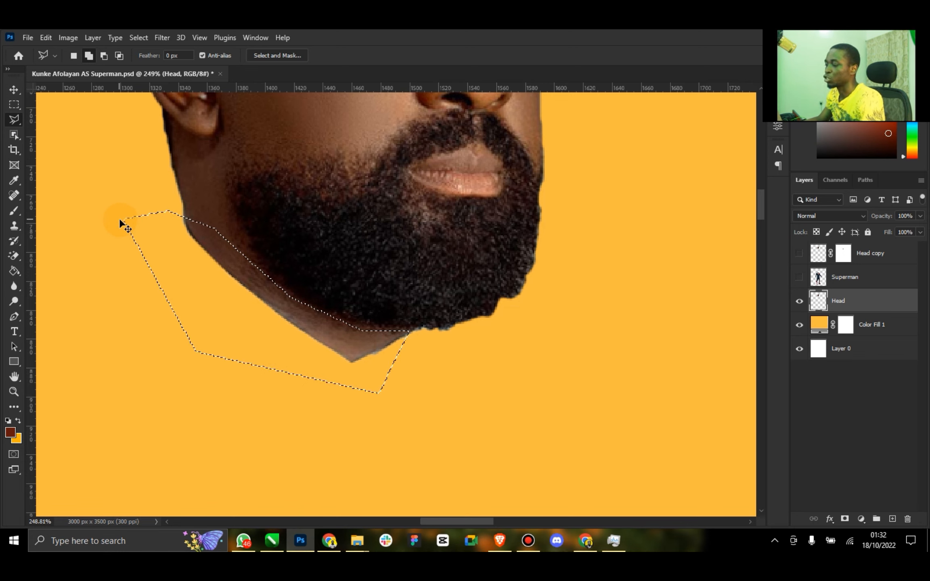
key("ctrl+j")
left_click(19, 121)
left_click(15, 90)
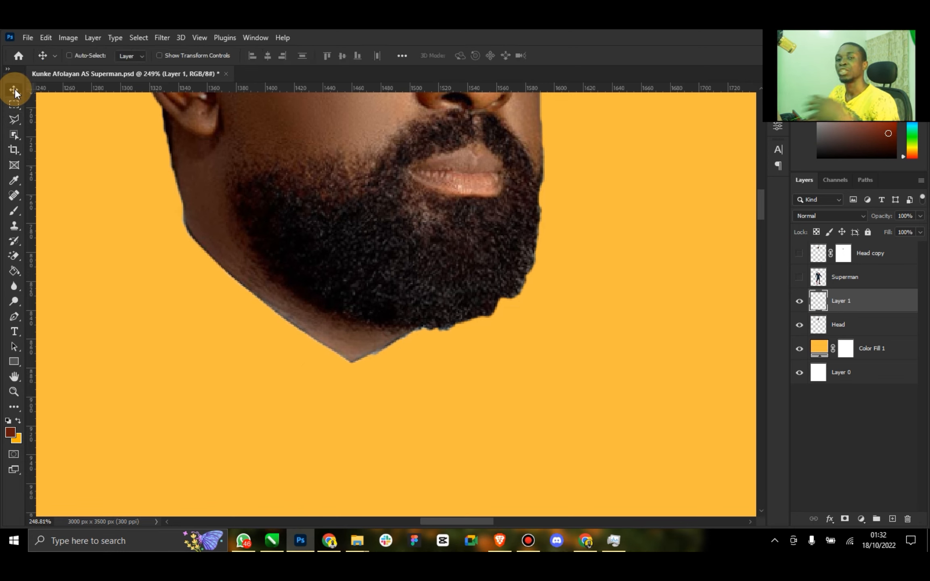
Step: Name the copied neck patch layer Skin, show the Superman and Head copy layers, and move the patch into the gap below the beard
left_click(789, 296)
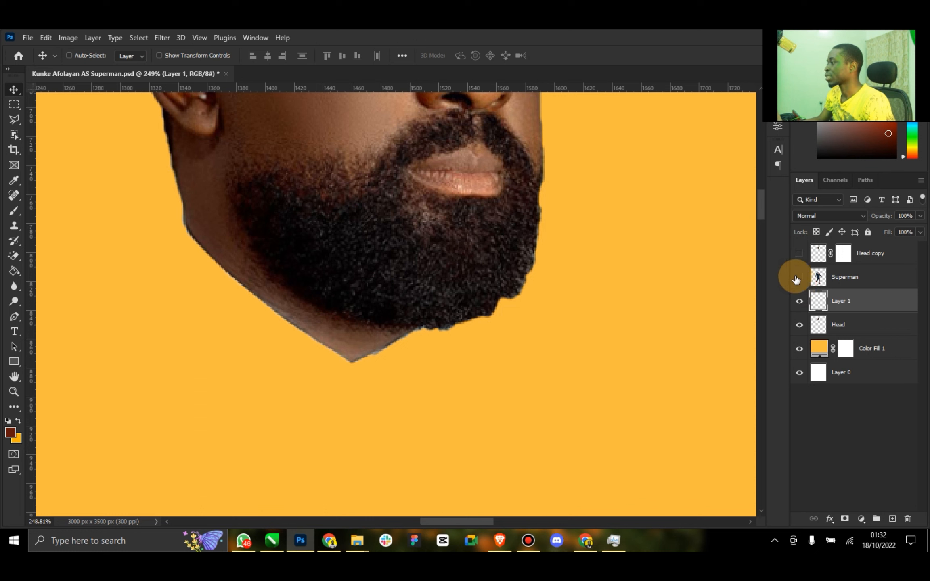
left_click_drag(795, 277, 796, 246)
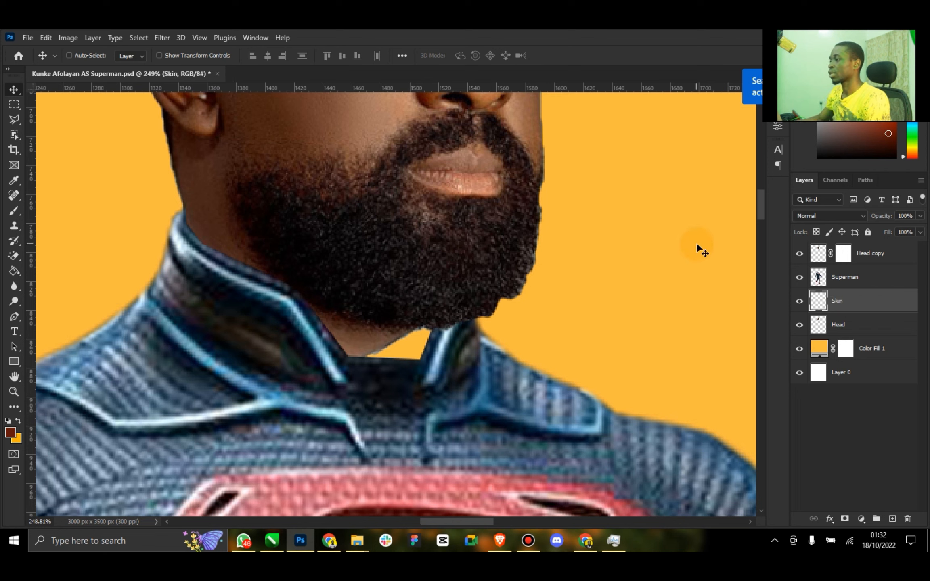
left_click_drag(324, 307, 304, 300)
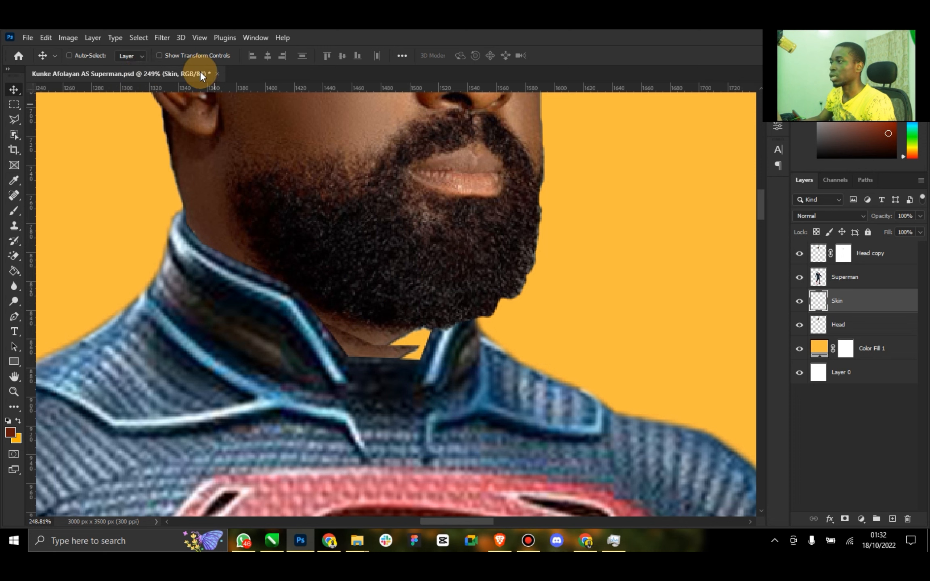
Step: Enlarge the Skin patch, narrow its width, stretch it vertically and reposition it over the neck gap below the beard
left_click(160, 56)
left_click_drag(420, 376, 535, 435)
left_click_drag(486, 400, 405, 341)
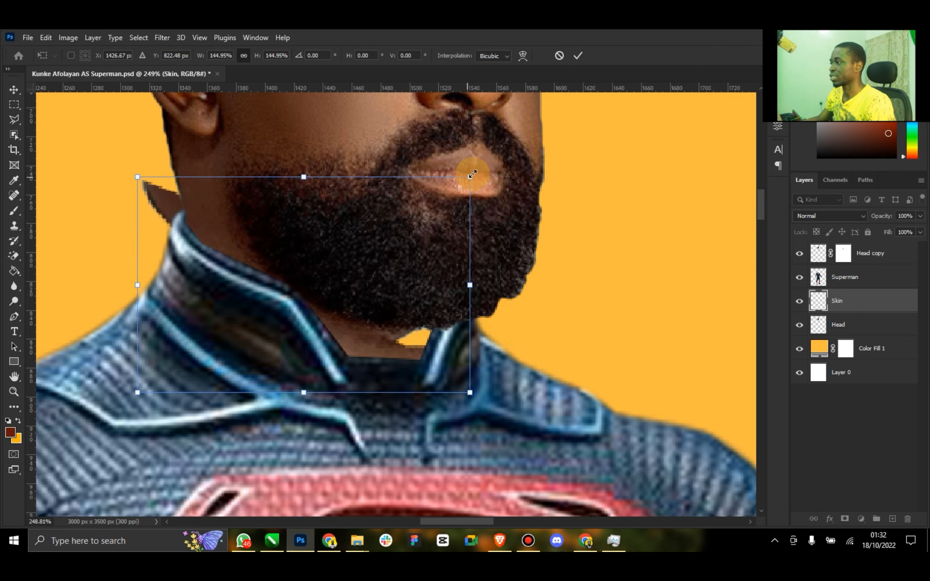
left_click_drag(473, 174, 528, 139)
mouse_move(452, 295)
left_mouse_down()
mouse_move(444, 303)
mouse_move(452, 313)
left_mouse_up()
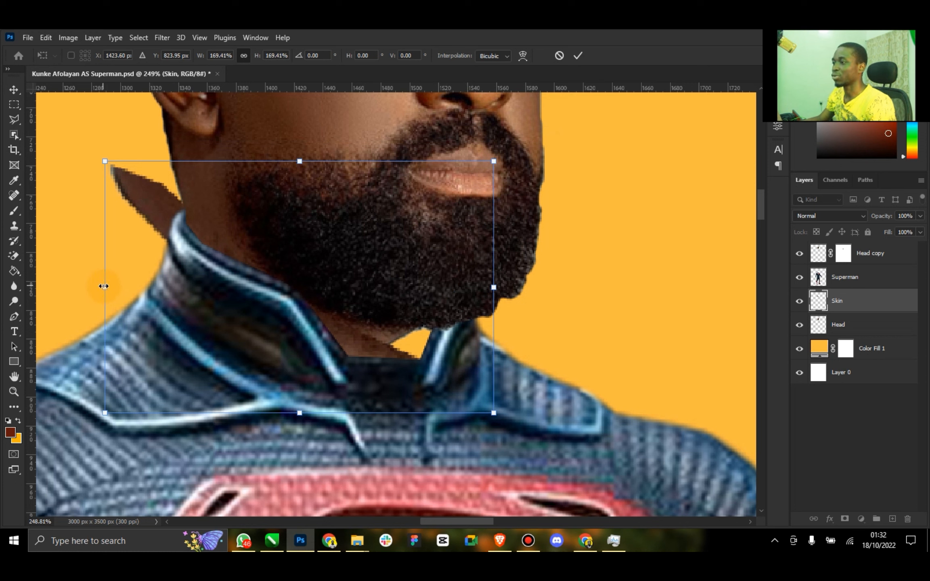
left_click_drag(104, 286, 196, 282)
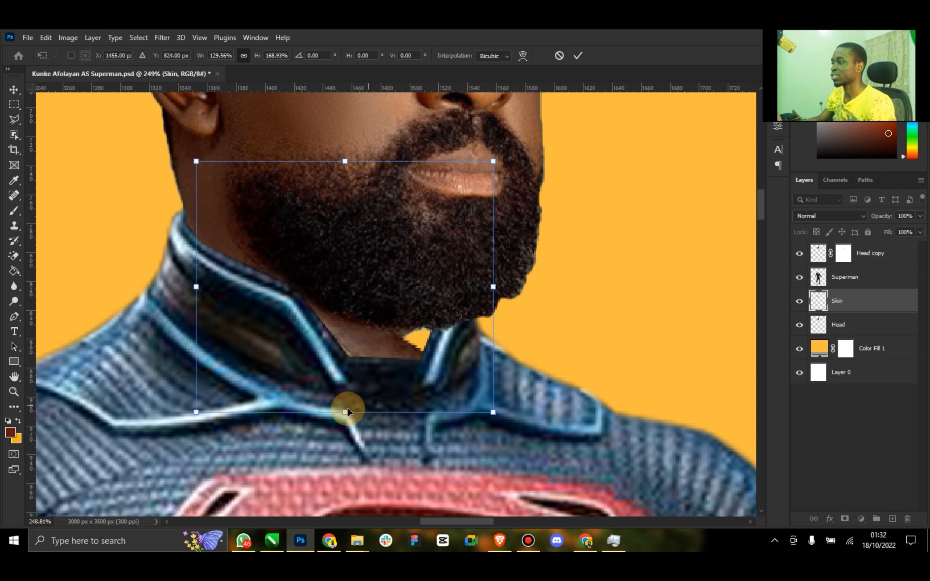
left_click_drag(343, 410, 338, 472)
left_click_drag(419, 383, 397, 362)
left_click(579, 55)
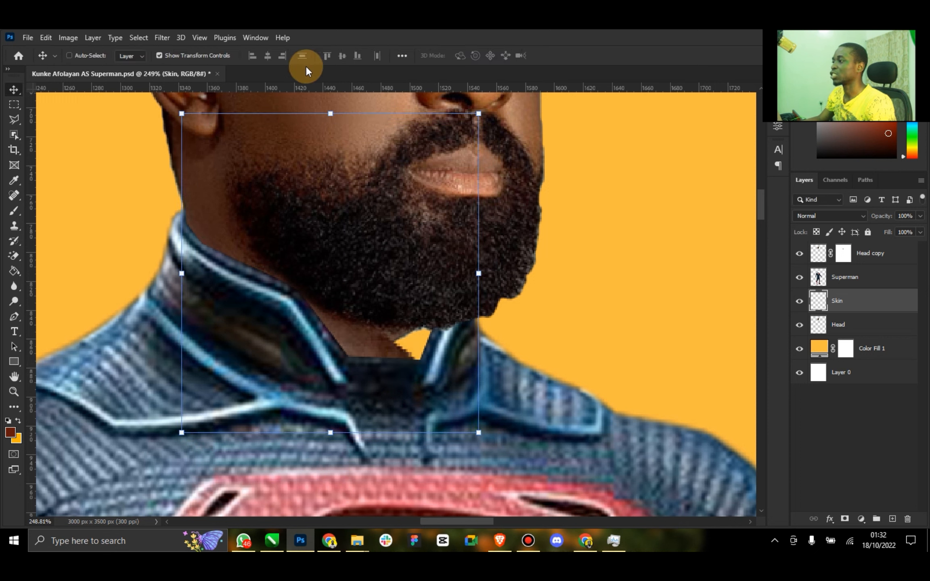
left_click(200, 55)
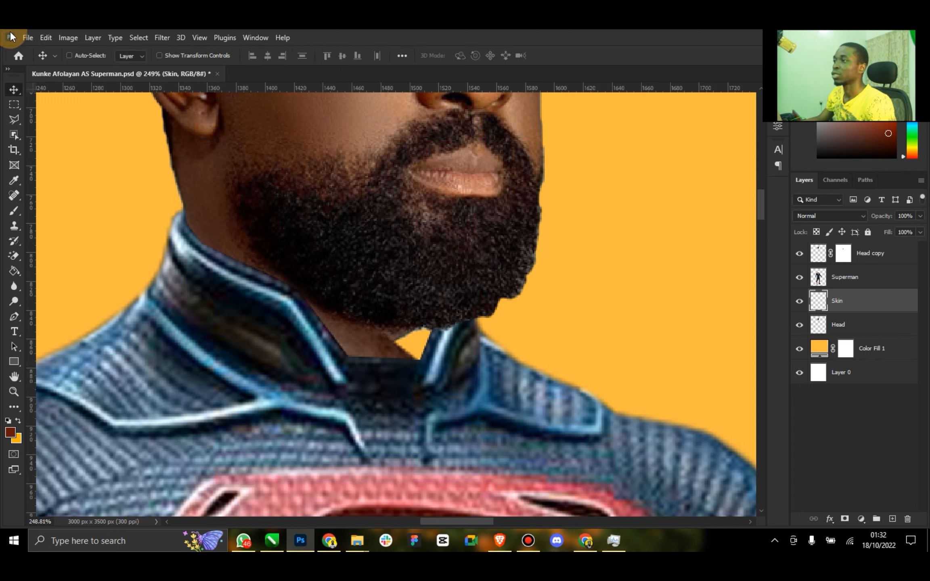
Step: Warp the Skin patch with a custom mesh so it fills the remaining yellow gap between the beard and the collar
left_click(50, 38)
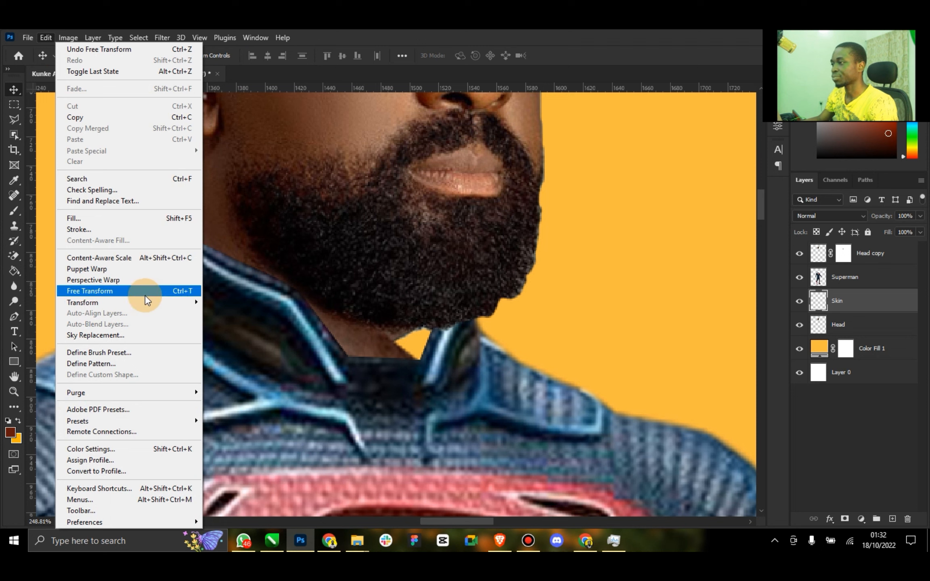
mouse_move(147, 297)
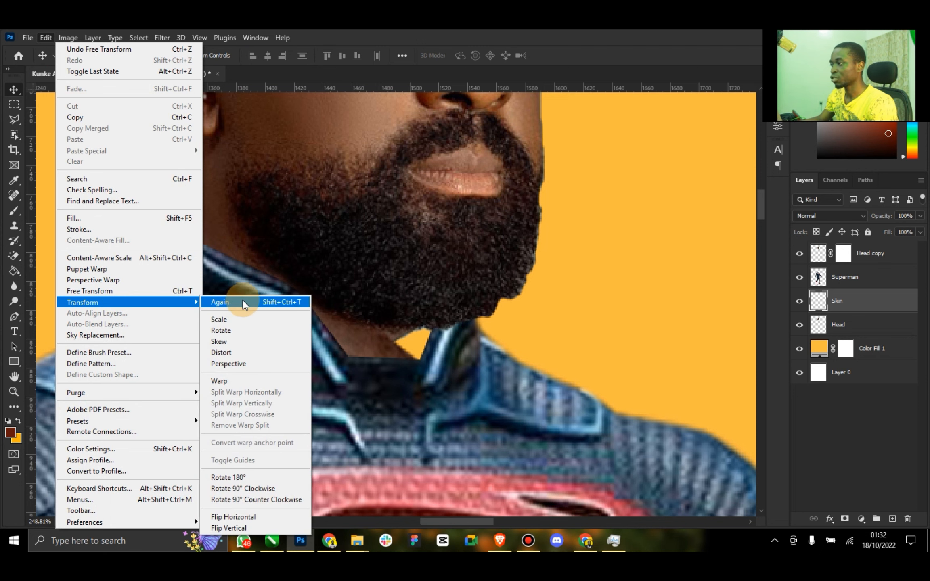
left_click(240, 380)
left_click_drag(407, 348, 326, 357)
left_click_drag(417, 338, 359, 361)
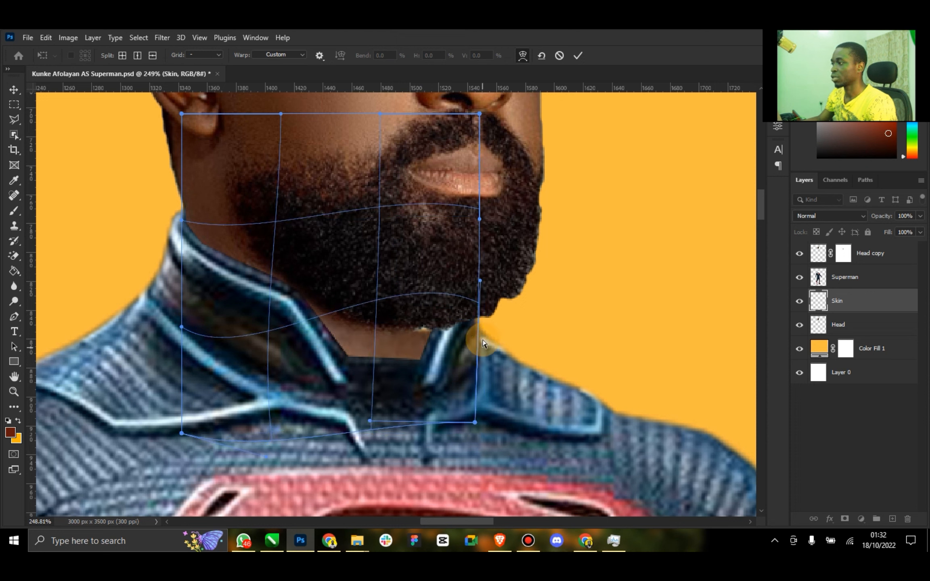
left_click_drag(440, 329, 201, 286)
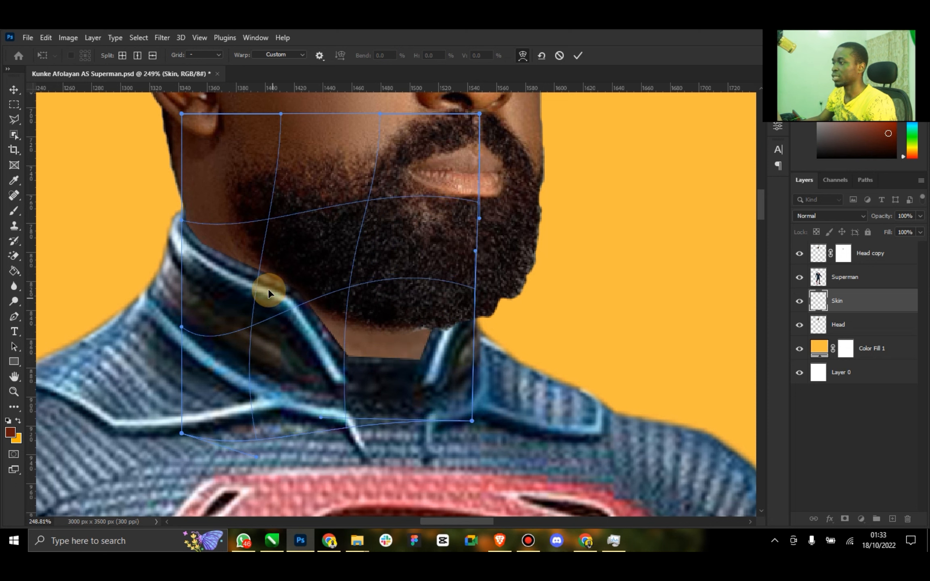
left_click_drag(268, 291, 336, 346)
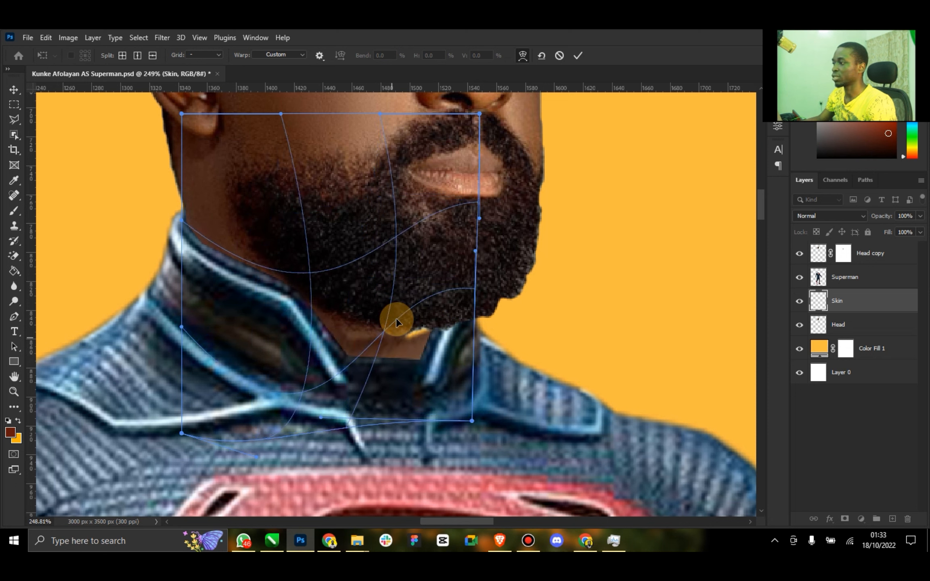
left_click_drag(396, 319, 271, 354)
left_click_drag(332, 332, 337, 329)
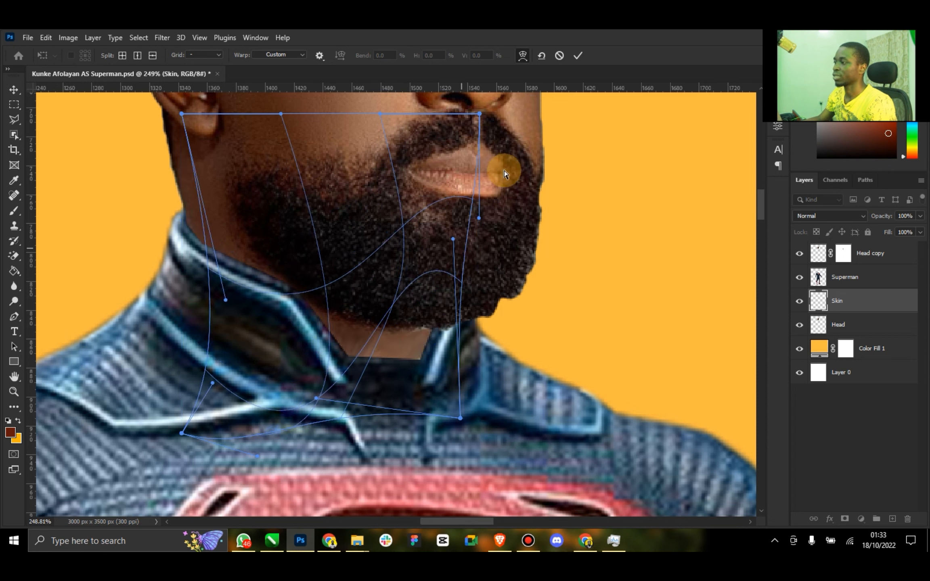
left_click(578, 56)
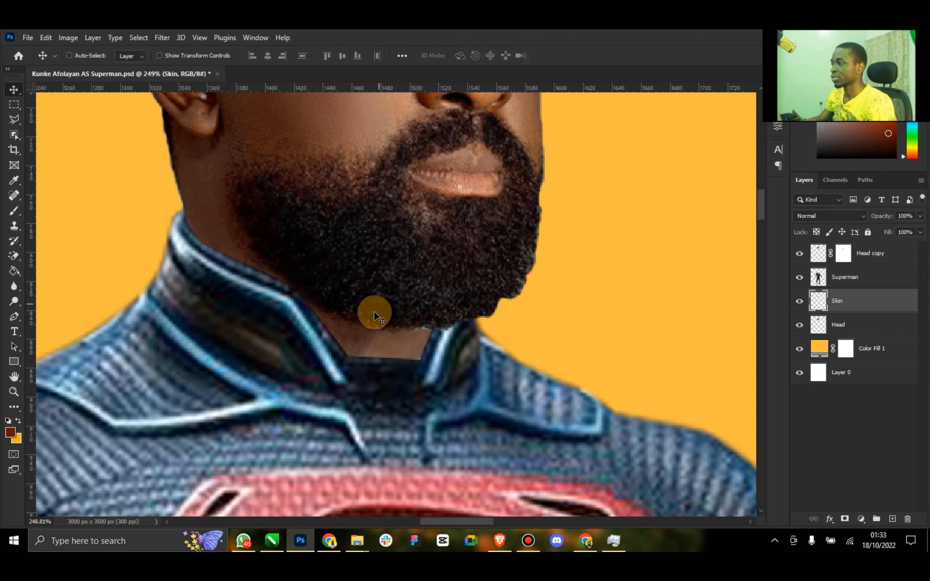
mouse_move(416, 346)
left_mouse_down()
mouse_move(429, 350)
mouse_move(420, 350)
left_mouse_up()
Step: Inspect the filled neck area on the whole figure and close up around the beard and collar
left_click(14, 392)
key("ctrl+0")
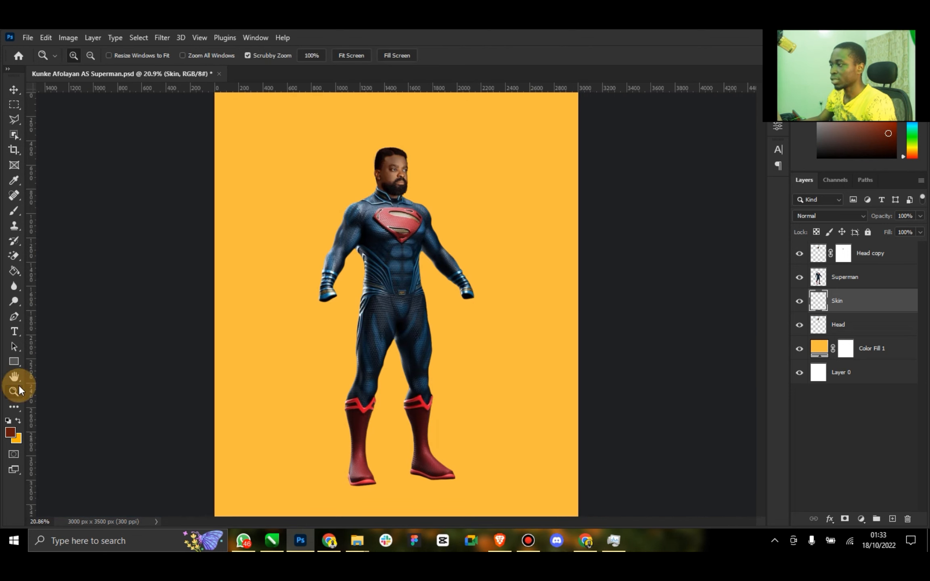
left_click_drag(395, 196, 484, 172)
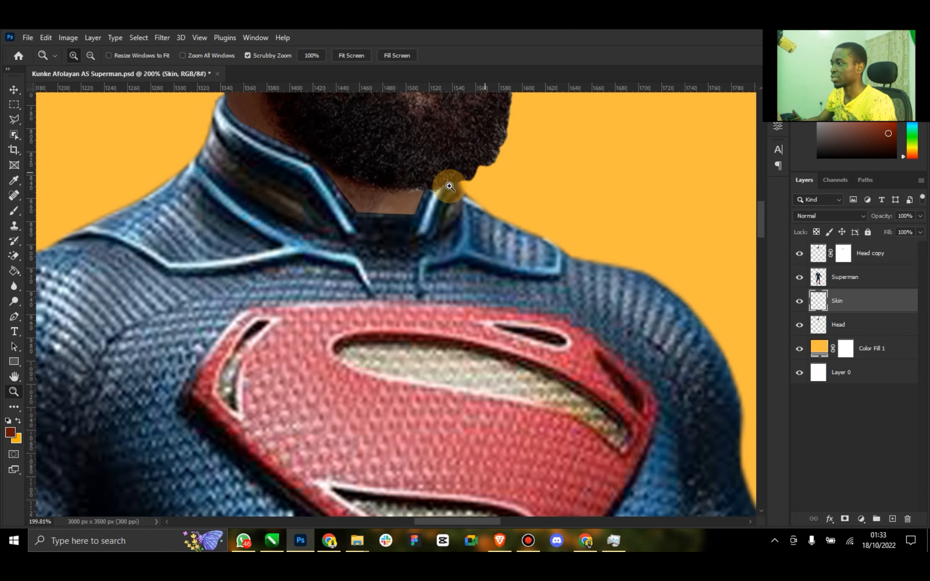
scroll(447, 186, "up", 3)
left_click_drag(429, 181, 440, 187)
scroll(467, 228, "up", 3)
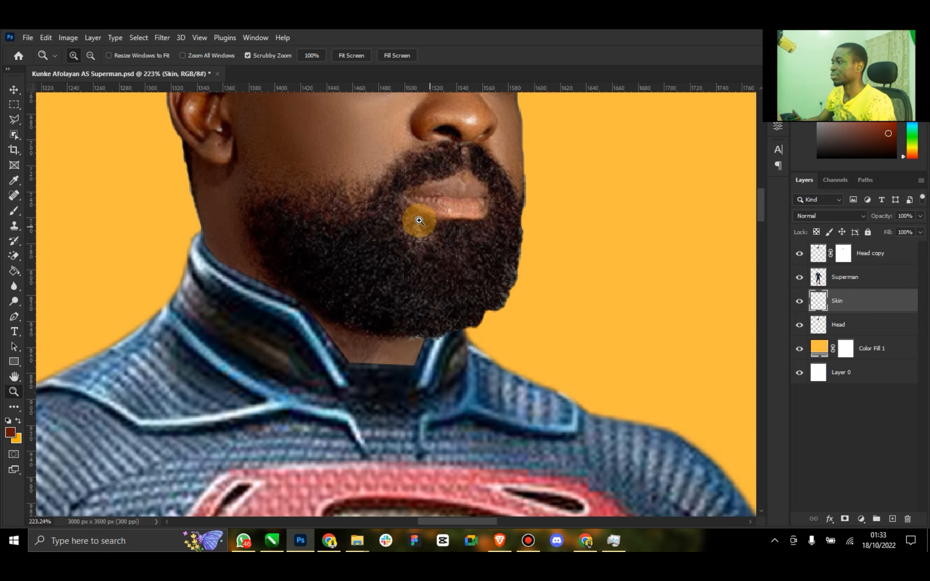
left_click(10, 90)
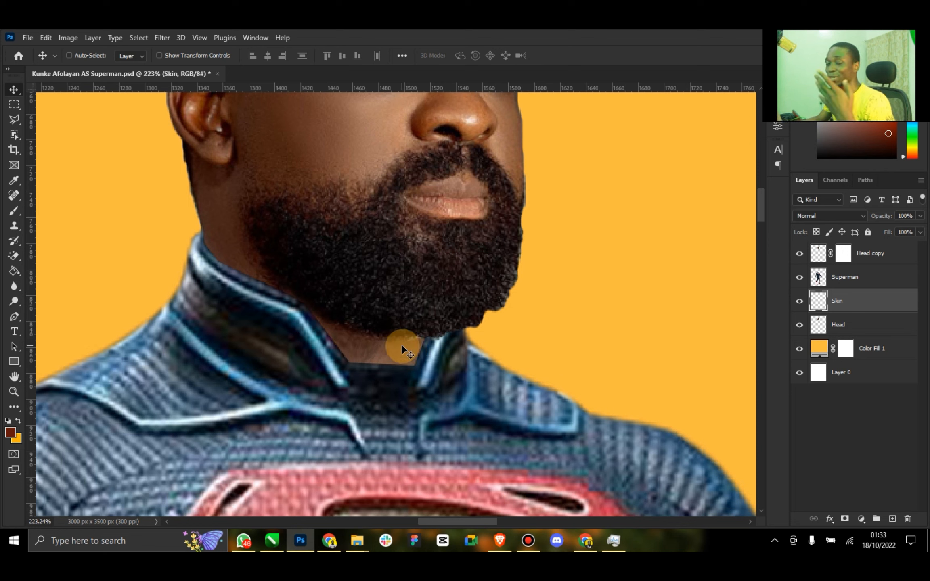
Step: Add a new layer named Shadow above the Skin layer and clip it to Skin
left_click(892, 518)
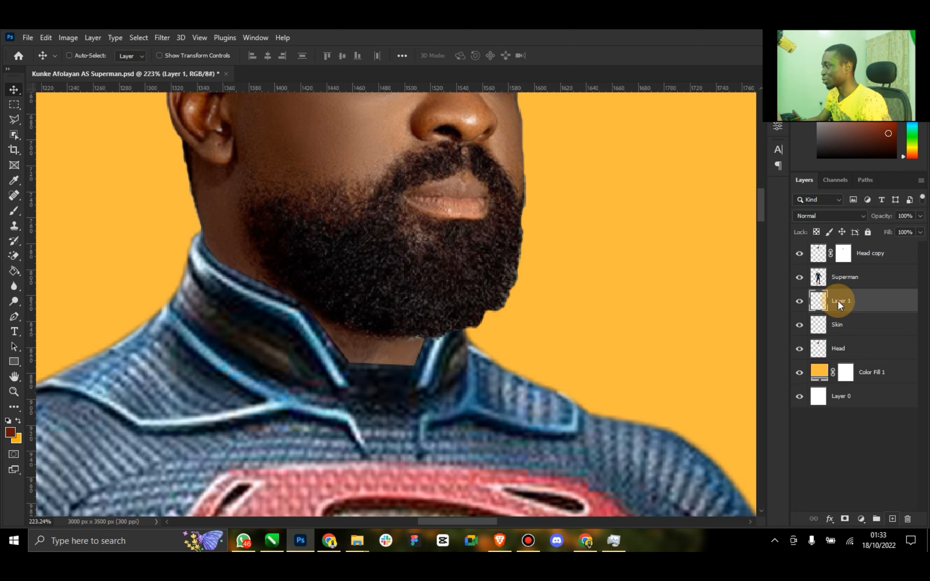
type("Shadow")
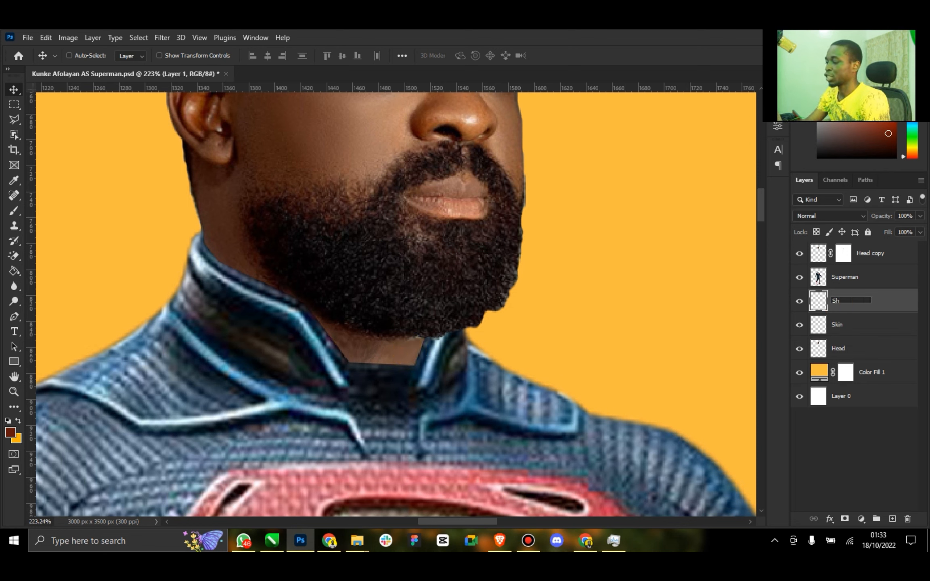
key("Return")
right_click(841, 305)
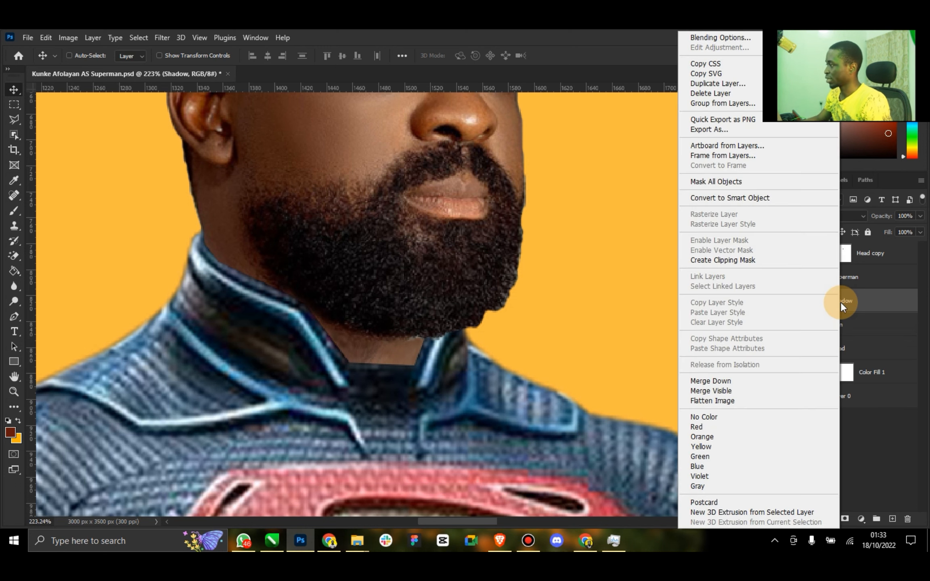
left_click(733, 258)
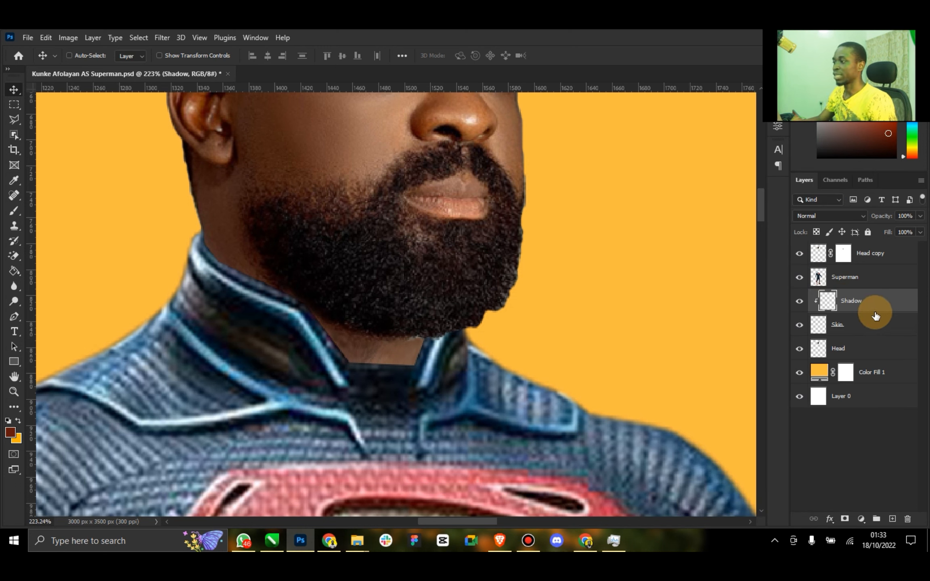
Step: Paint the exposed neck below the beard black (#000000) on the Shadow layer with a size 90 brush at 100% opacity
left_click(10, 433)
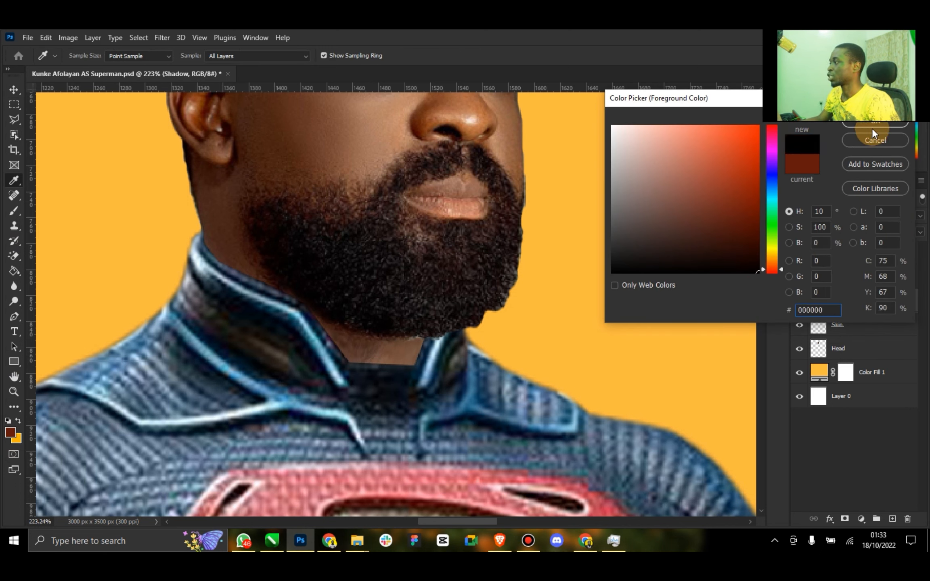
left_click(862, 126)
left_click(14, 211)
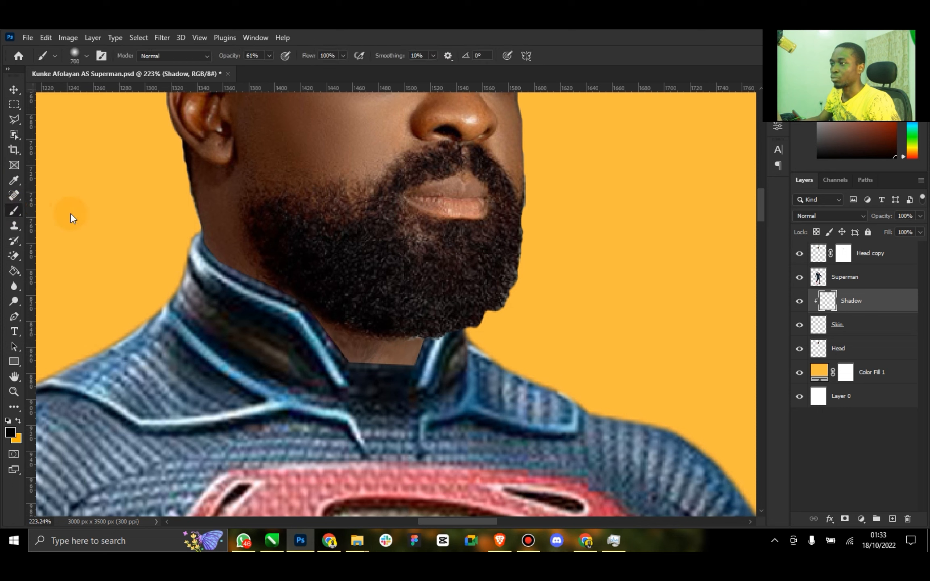
key("bracketleft")
key("bracketleft")
key("bracketleft")
key("bracketleft")
key("bracketleft")
key("bracketleft")
key("bracketleft")
key("bracketleft")
key("bracketleft")
key("bracketleft")
key("bracketleft")
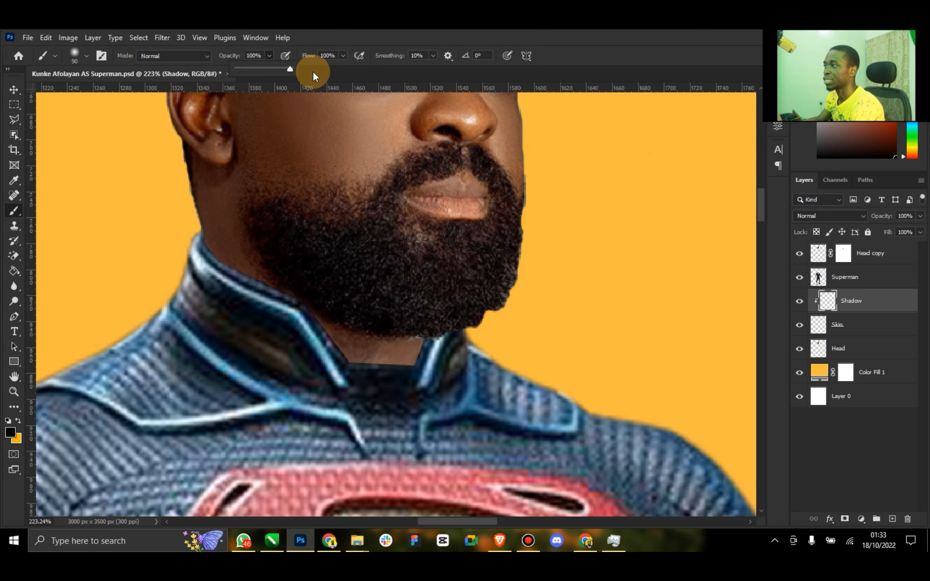
mouse_move(431, 375)
left_mouse_down()
mouse_move(439, 418)
mouse_move(413, 408)
left_mouse_up()
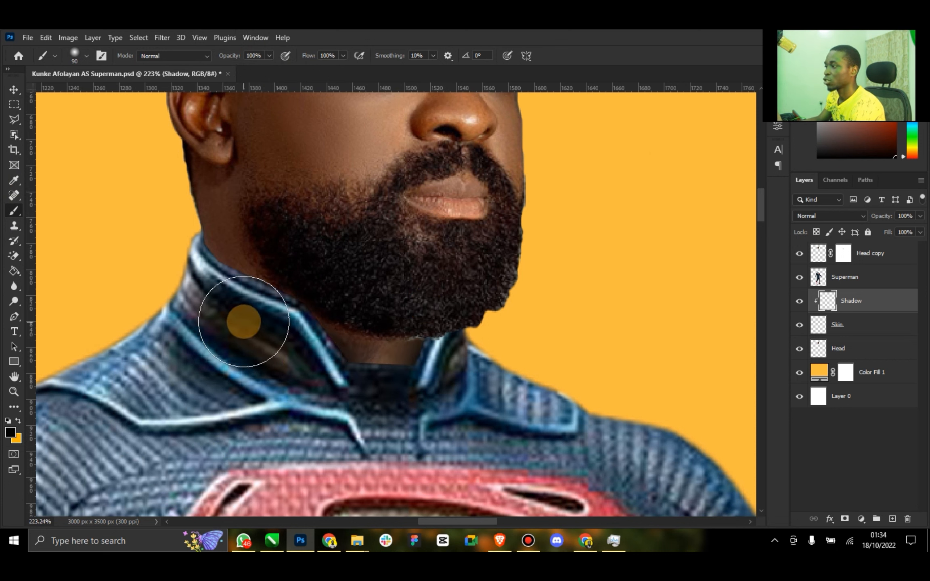
mouse_move(244, 321)
left_mouse_down()
mouse_move(268, 346)
mouse_move(406, 418)
mouse_move(383, 404)
mouse_move(382, 354)
mouse_move(421, 382)
mouse_move(334, 326)
mouse_move(397, 368)
mouse_move(454, 388)
mouse_move(408, 375)
mouse_move(395, 349)
mouse_move(443, 391)
mouse_move(451, 369)
left_mouse_up()
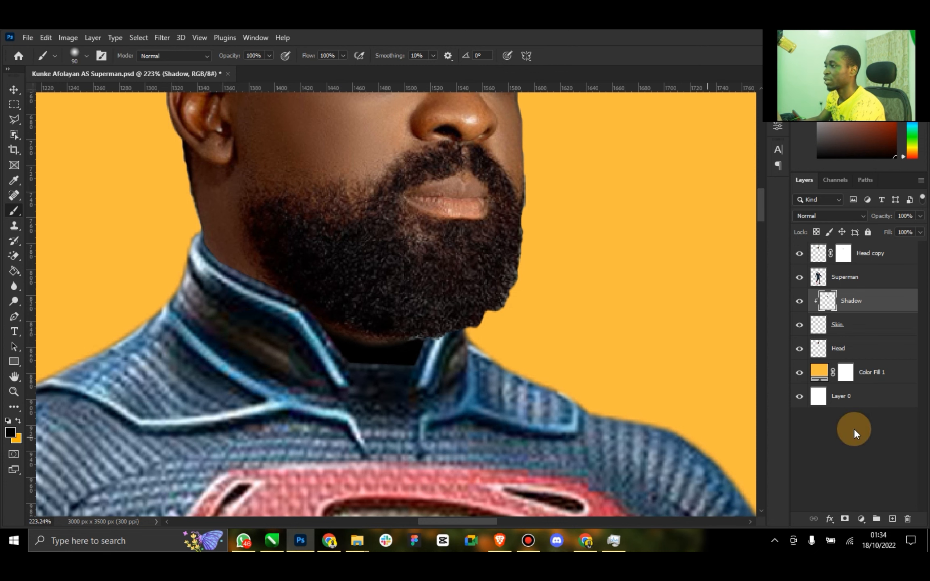
Step: Set the Shadow layer's blend mode to Multiply, its fill to 88% and its opacity to 83%
left_click(863, 218)
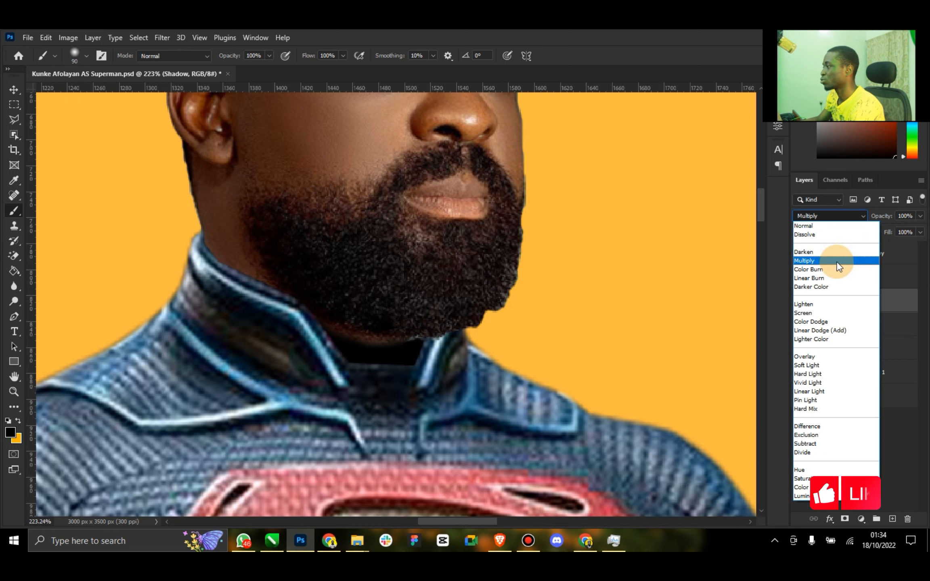
left_click(837, 262)
left_click(919, 215)
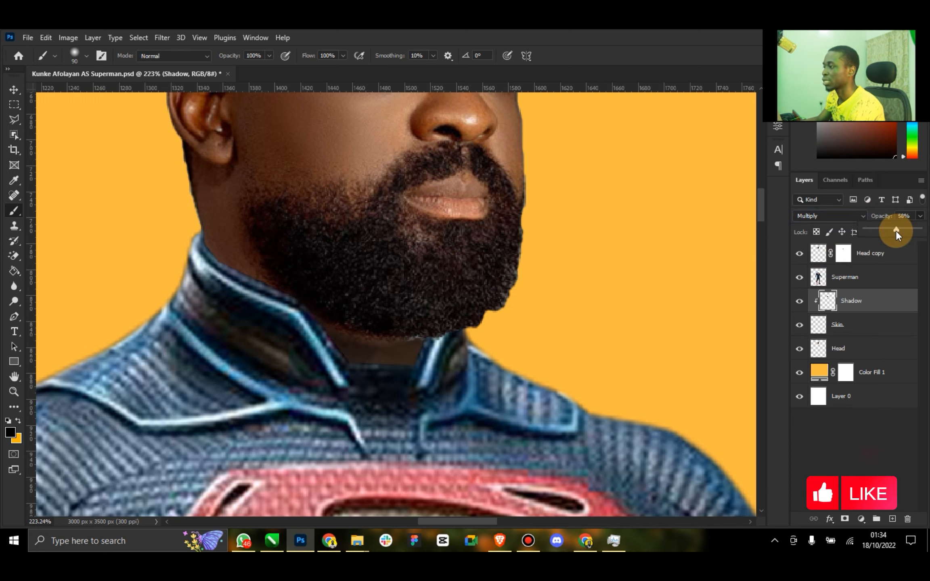
left_click_drag(904, 231, 893, 246)
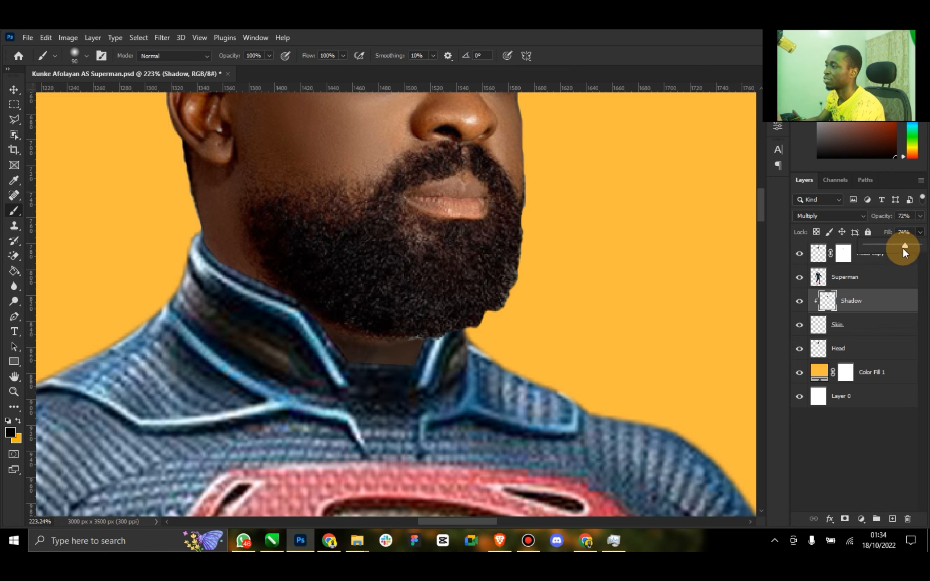
left_click(920, 216)
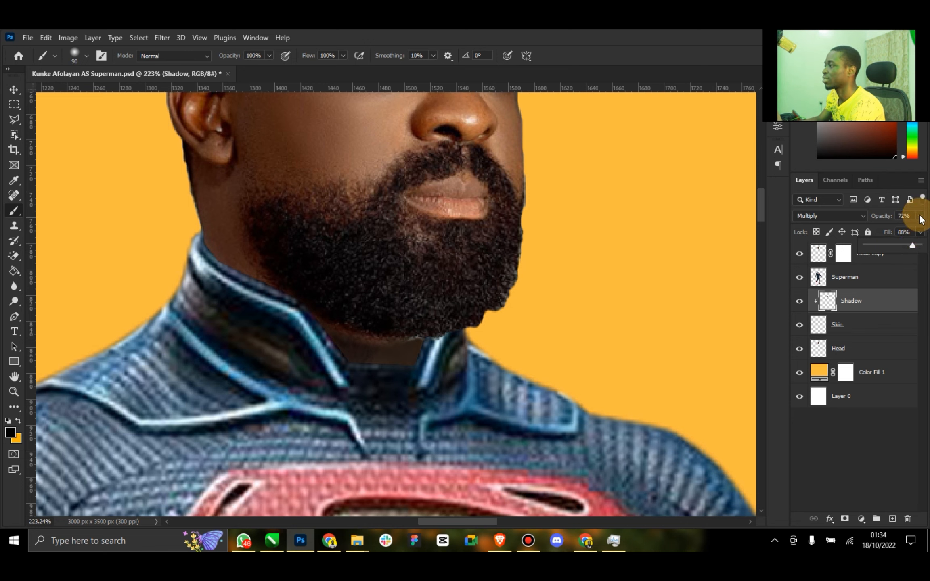
mouse_move(902, 230)
left_mouse_down()
mouse_move(895, 231)
mouse_move(907, 233)
left_mouse_up()
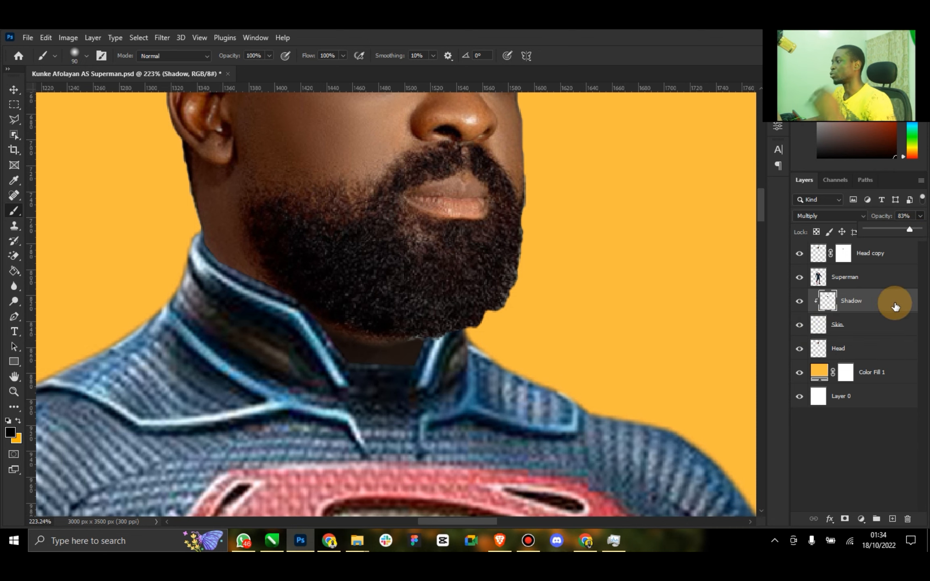
Step: Add a new layer named Shasow above the Head copy layer and clip it to Head copy
left_click(875, 253)
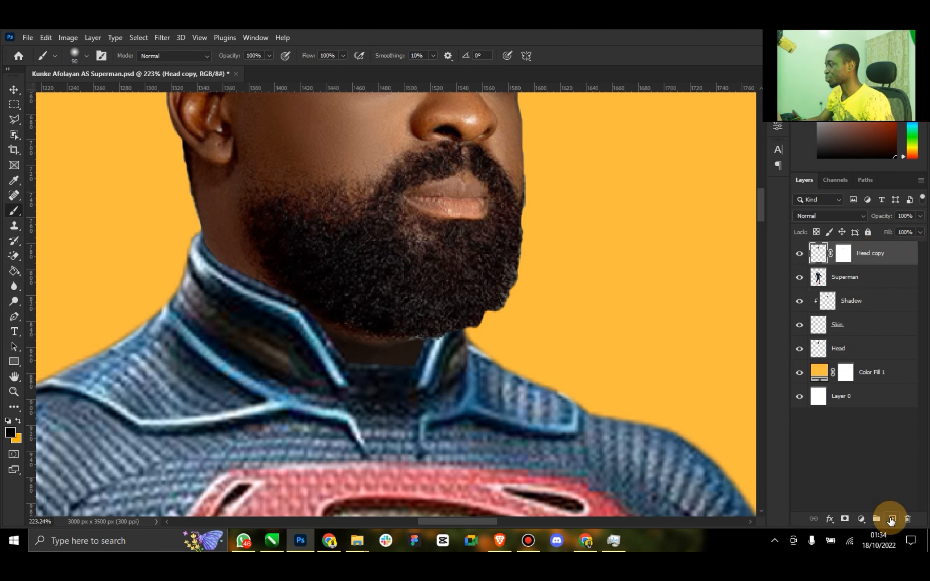
left_click(891, 519)
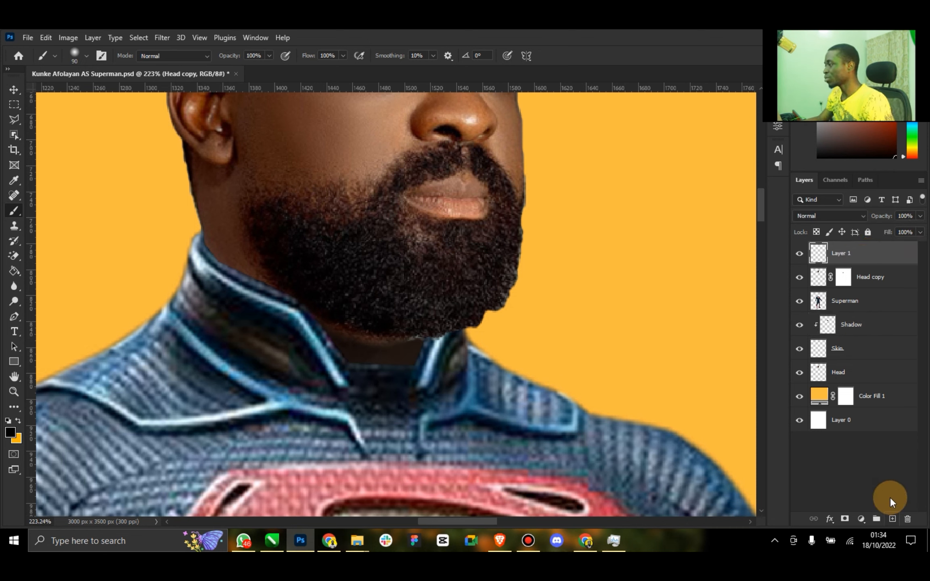
key("Tab")
left_click(851, 258)
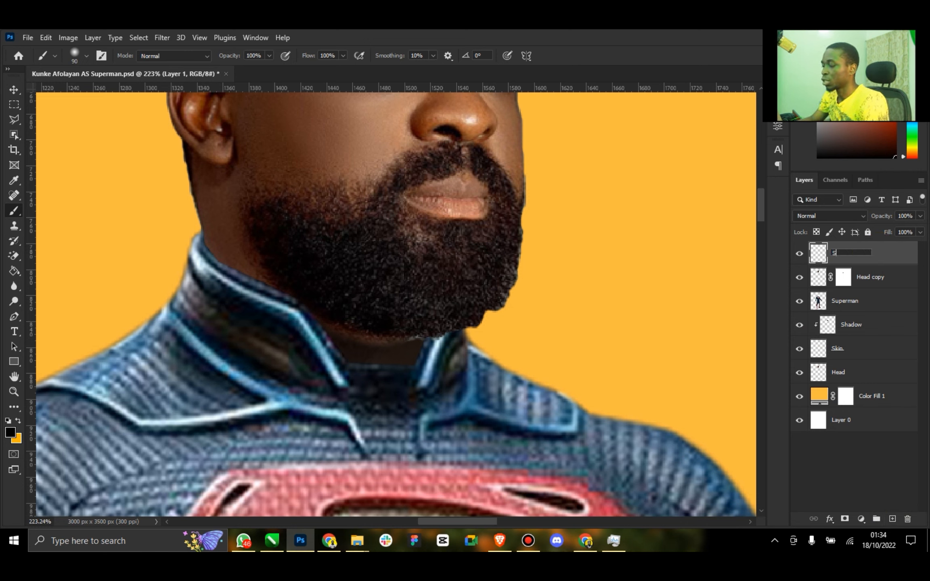
type("Shasow")
left_click(841, 254)
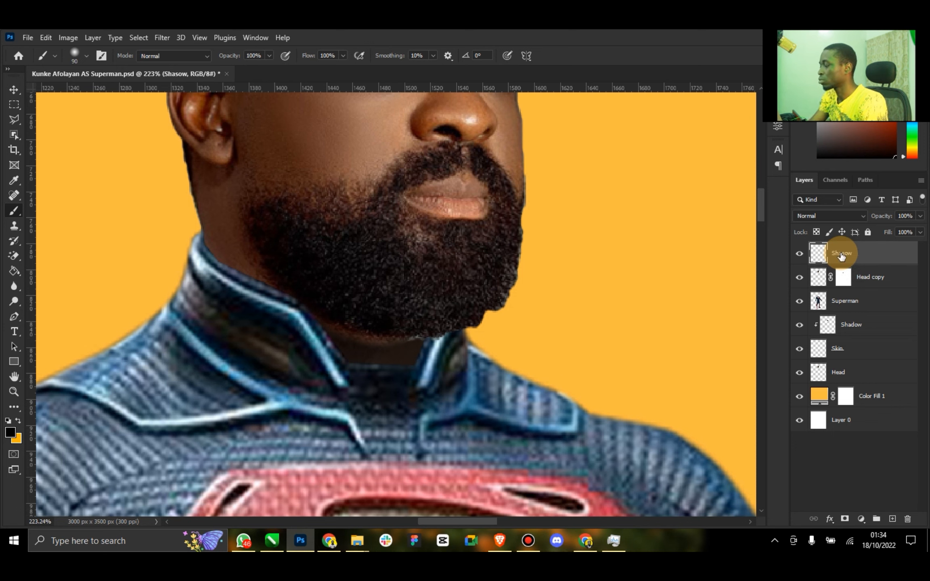
right_click(840, 256)
left_click(729, 263)
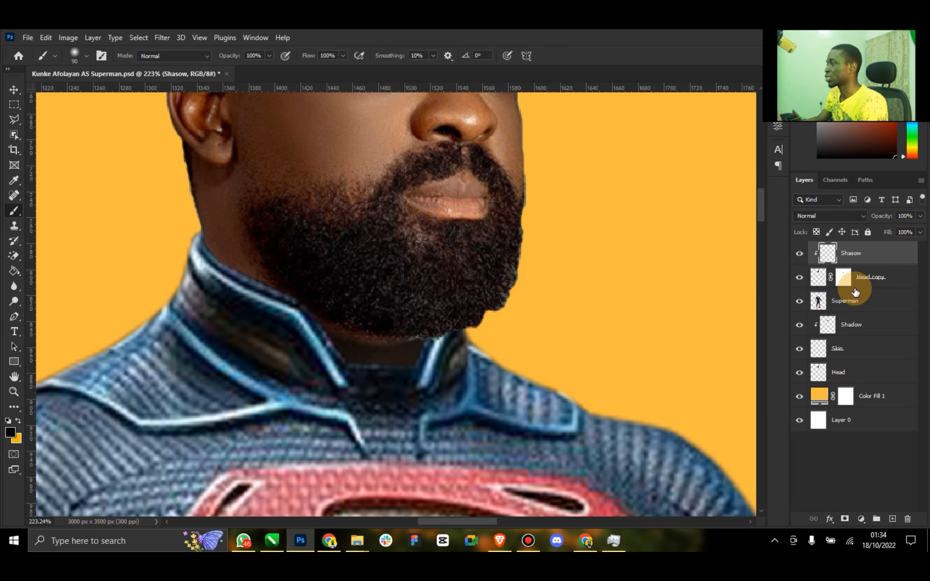
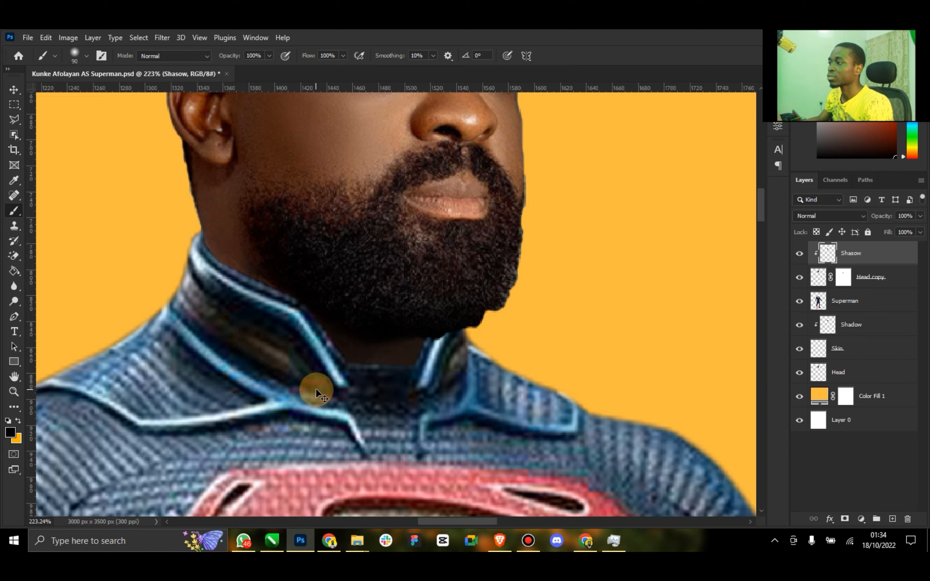
Step: Brush black shadow along the beard's lower edge on the Shasow layer and set its opacity to 84% and fill to 83%
mouse_move(300, 360)
left_mouse_down()
mouse_move(322, 311)
mouse_move(436, 374)
mouse_move(525, 322)
mouse_move(558, 280)
left_mouse_up()
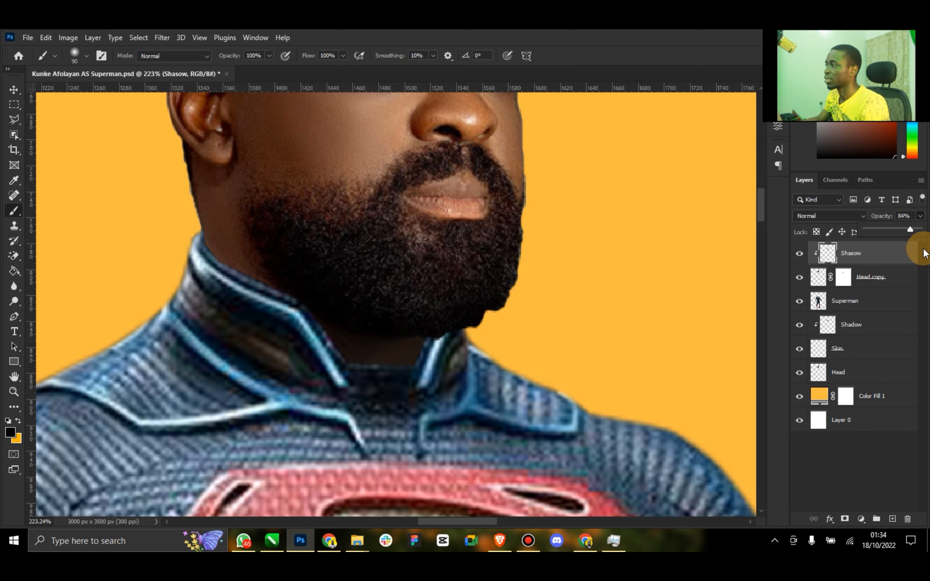
left_click(920, 233)
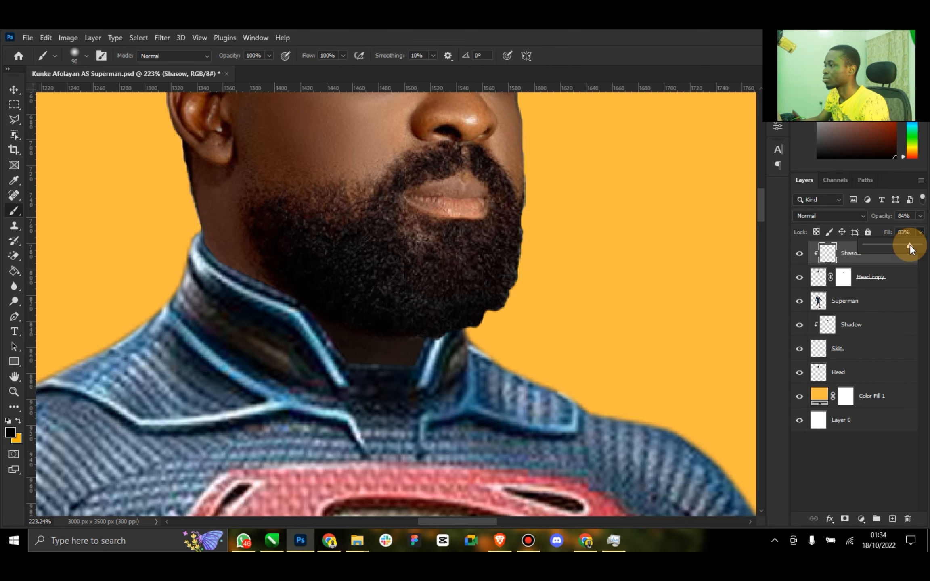
Step: Save the composite document with its new neck and beard shadows
left_click(14, 90)
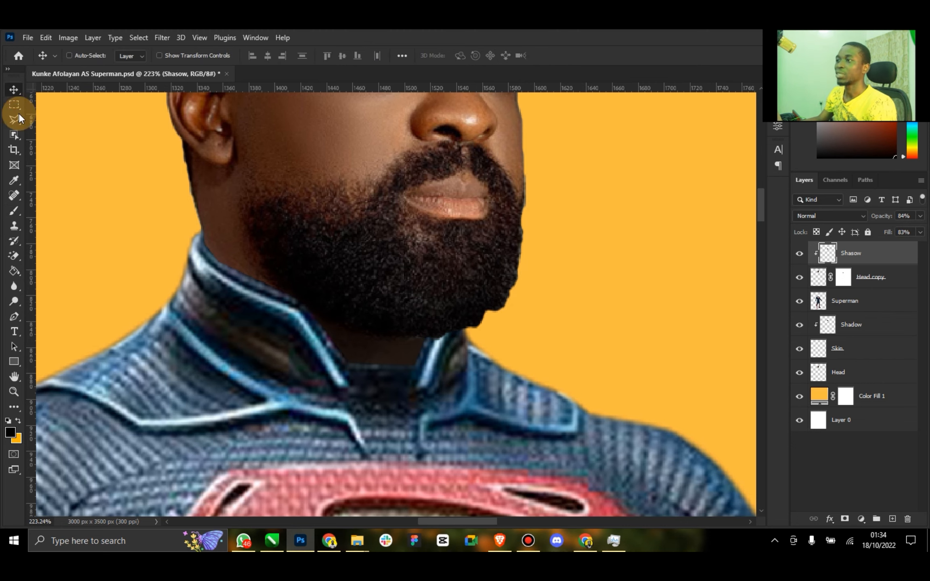
double_click(12, 378)
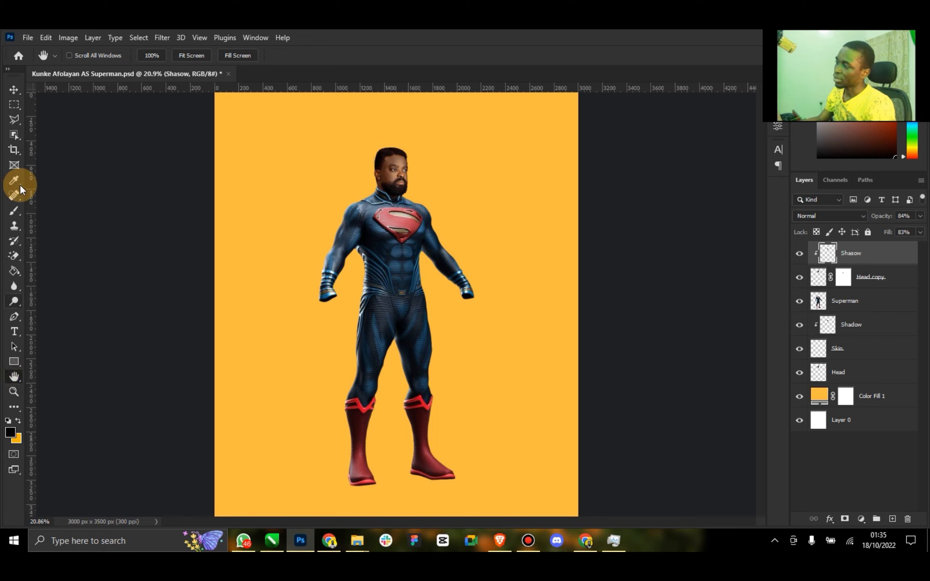
key("ctrl+s")
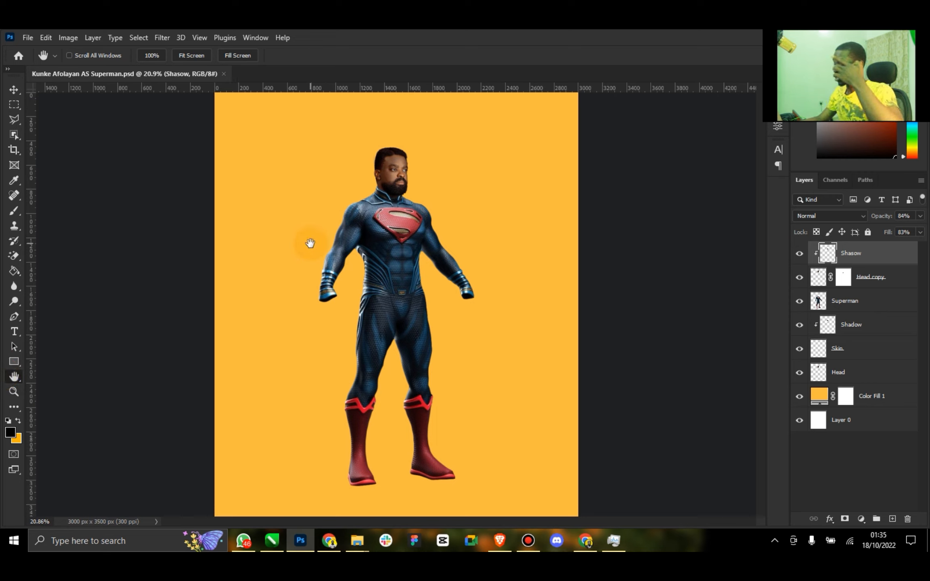
left_click(13, 93)
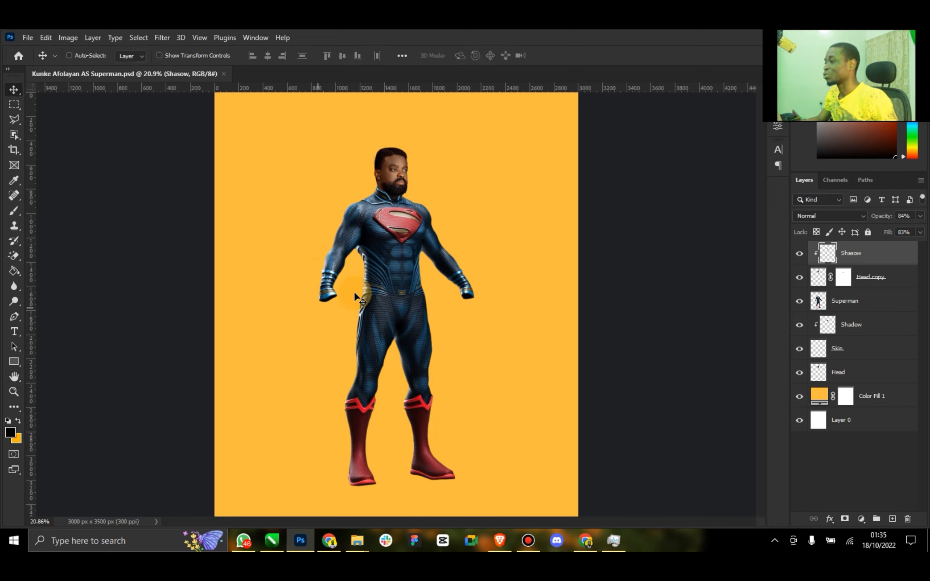
Step: Open the jhhj image from the Downloads folder in Photoshop
mouse_move(355, 539)
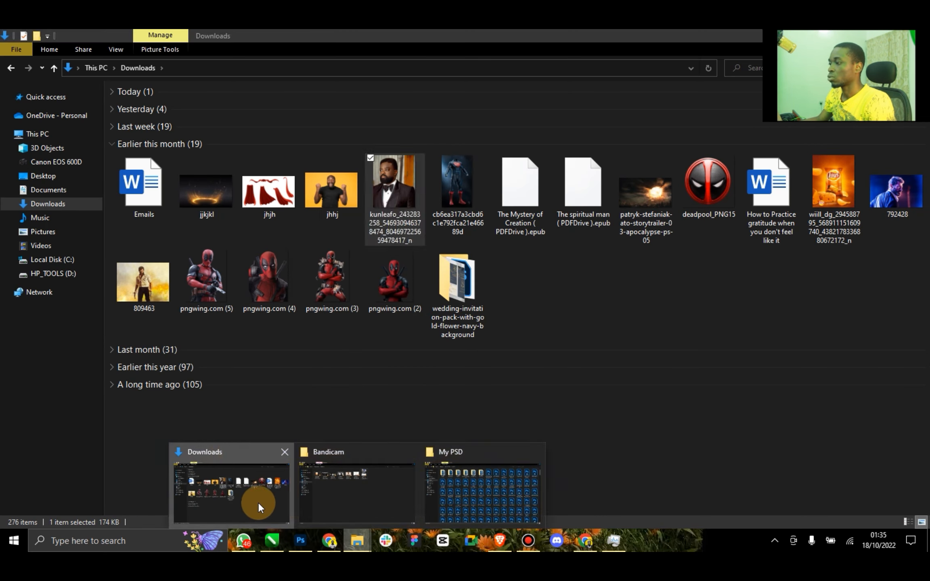
left_click(258, 502)
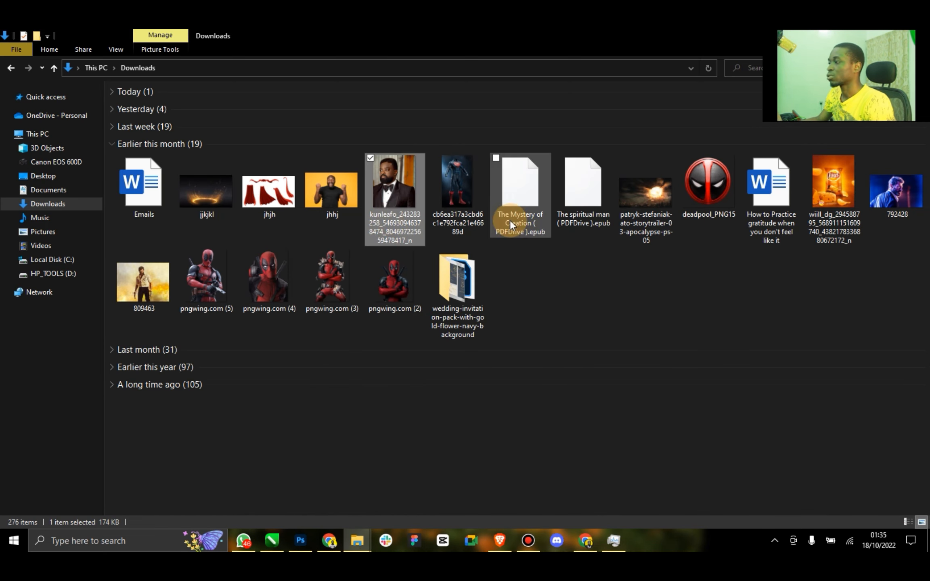
left_click(330, 177)
right_click(330, 177)
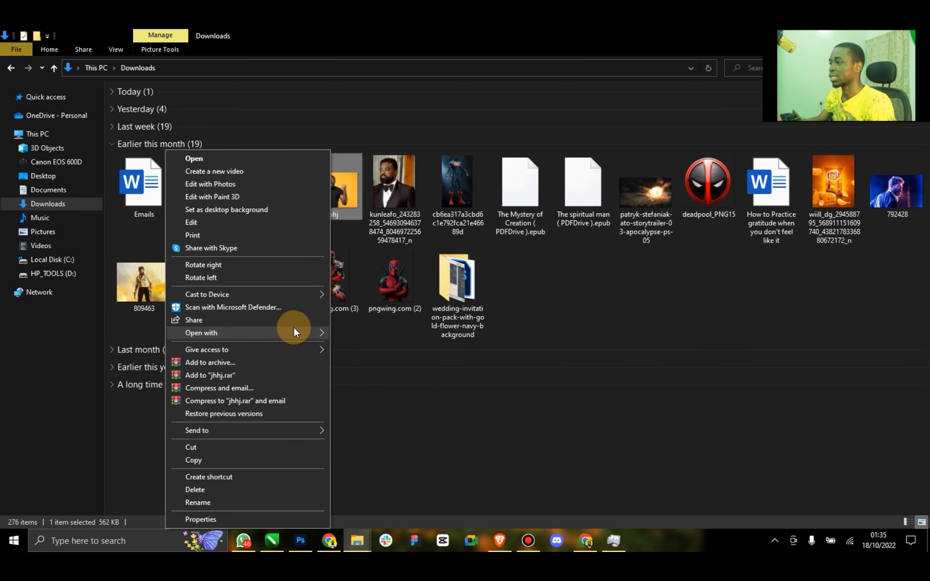
left_click(369, 331)
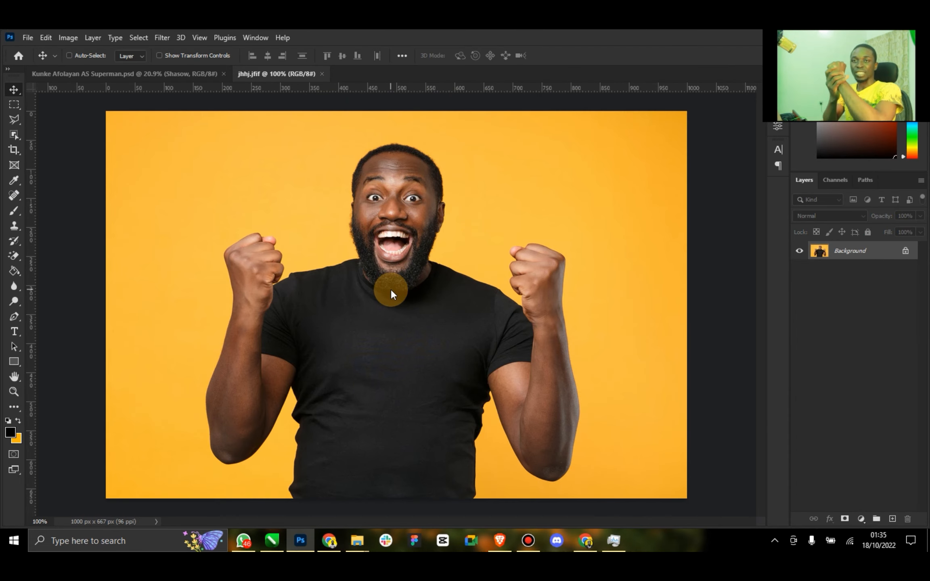
Step: Select the raised fist beside the black shirt's shoulder, down to the wrist, using the Quick Selection Tool with a size 10 brush
left_click(12, 392)
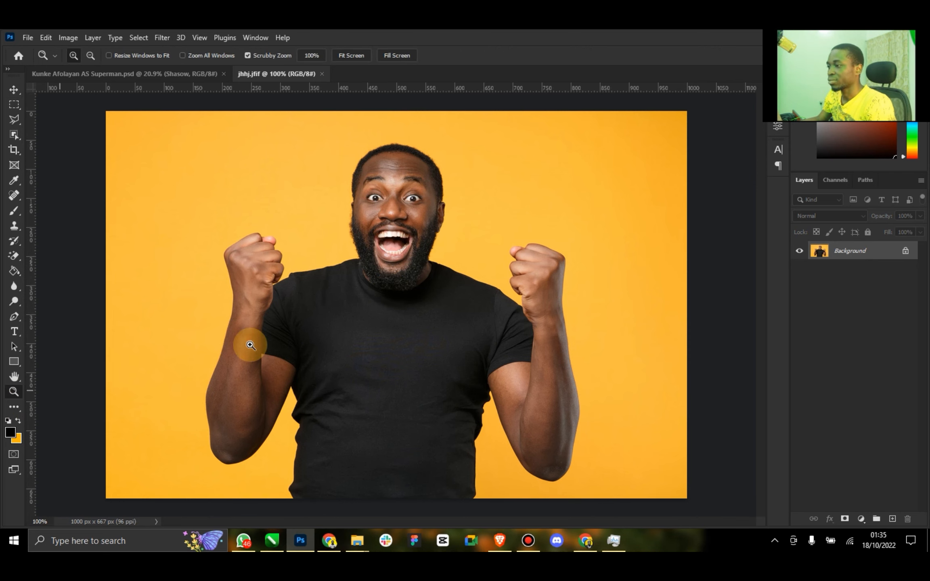
left_click_drag(273, 272, 317, 259)
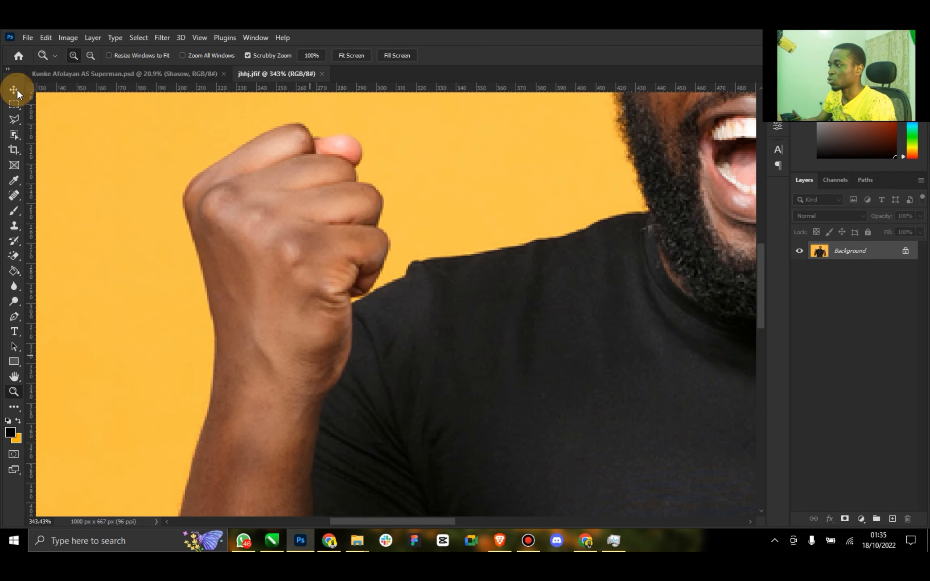
right_click(13, 121)
right_click(14, 136)
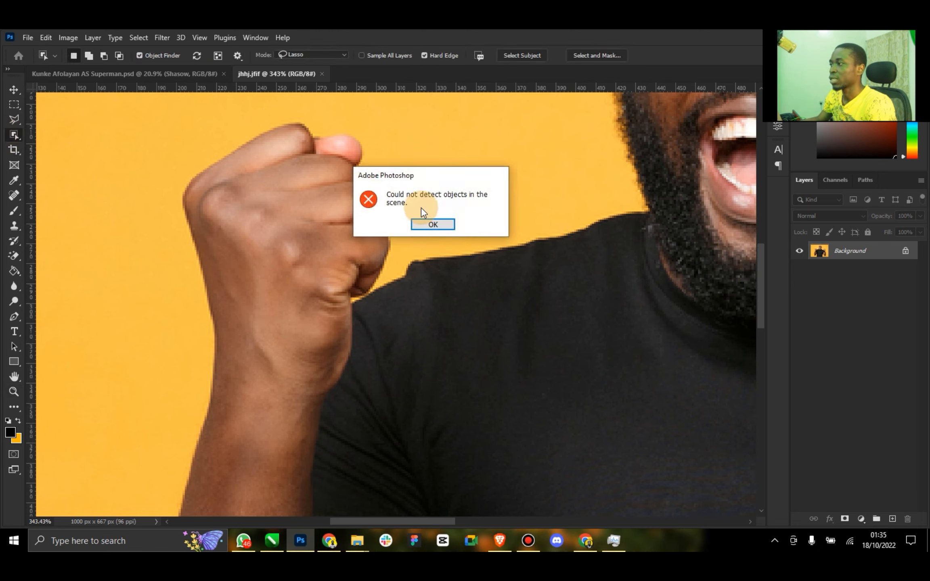
key("Return")
right_click(16, 135)
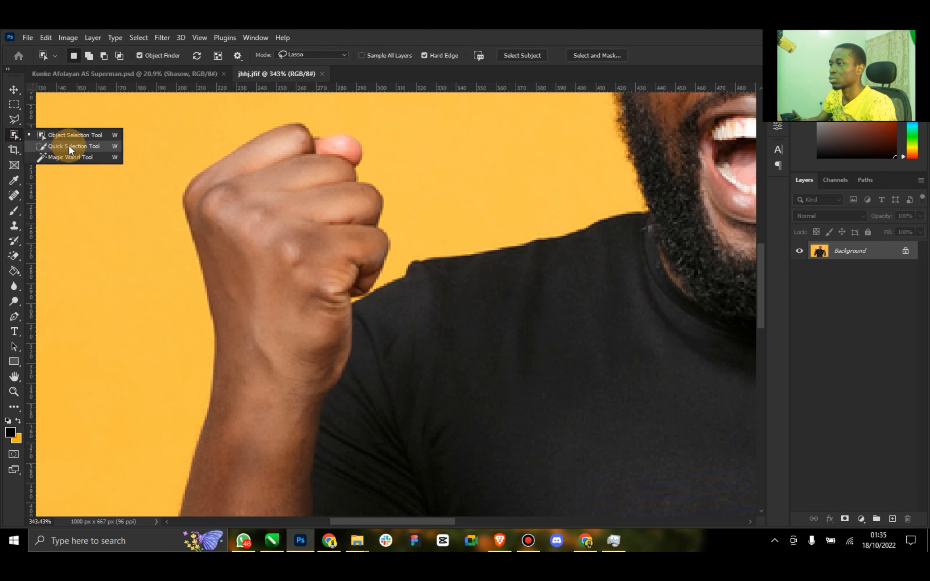
left_click(70, 147)
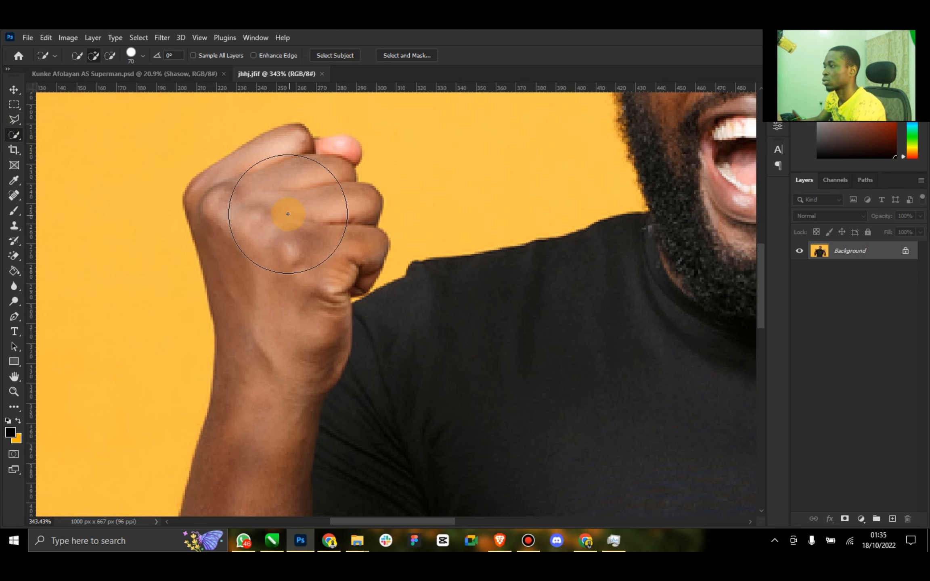
key("bracketleft")
key("bracketleft")
key("bracketleft")
mouse_move(284, 216)
left_mouse_down()
mouse_move(338, 157)
mouse_move(271, 254)
mouse_move(269, 302)
mouse_move(284, 306)
mouse_move(297, 333)
mouse_move(294, 356)
mouse_move(257, 367)
mouse_move(284, 360)
mouse_move(278, 346)
mouse_move(284, 358)
mouse_move(308, 349)
mouse_move(289, 363)
mouse_move(225, 334)
left_mouse_up()
scroll(284, 359, "down", 3)
scroll(291, 253, "up", 1)
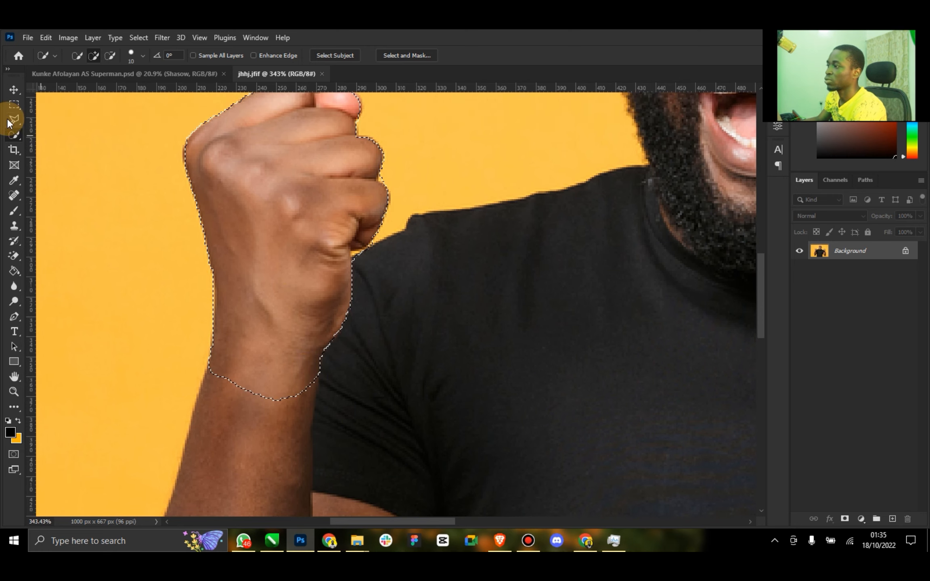
Step: Subtract the sliver of background between the lowest finger and the shirt's shoulder from the selection with the Polygonal Lasso
left_click(7, 119)
left_click(104, 55)
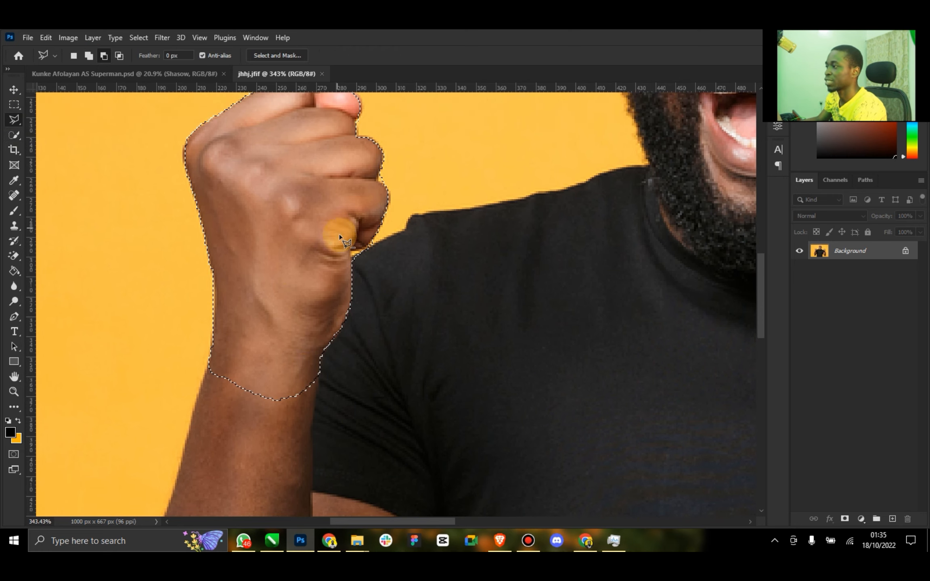
left_click(353, 255)
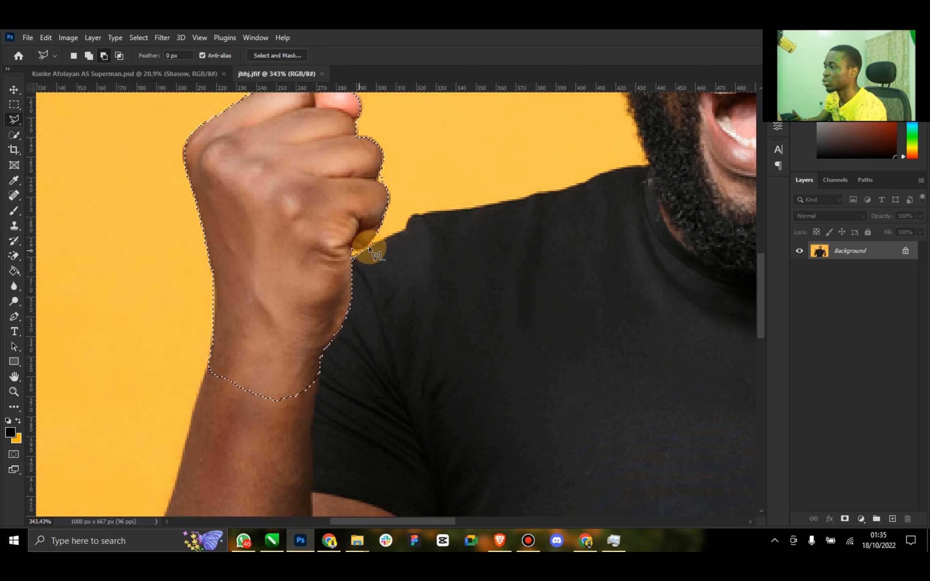
left_click(372, 243)
double_click(389, 220)
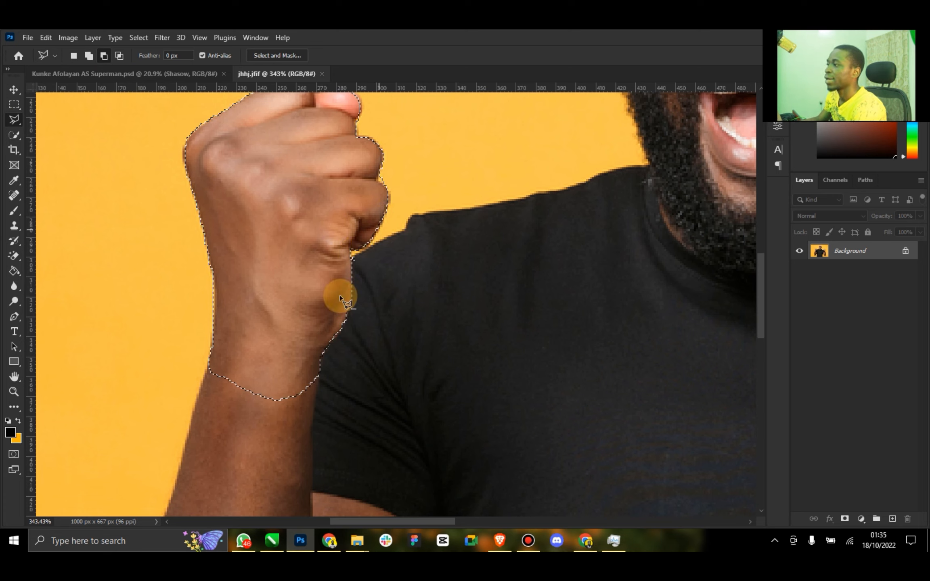
scroll(331, 321, "down", 1)
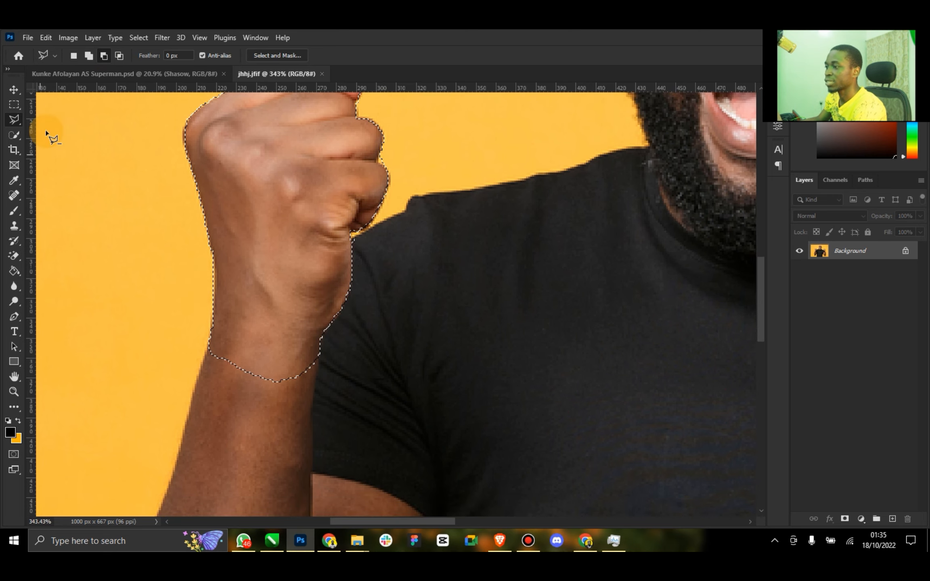
Step: Subtract the background edge above the pink fingertip from the fist selection with the Polygonal Lasso
left_click(13, 90)
scroll(221, 269, "up", 3)
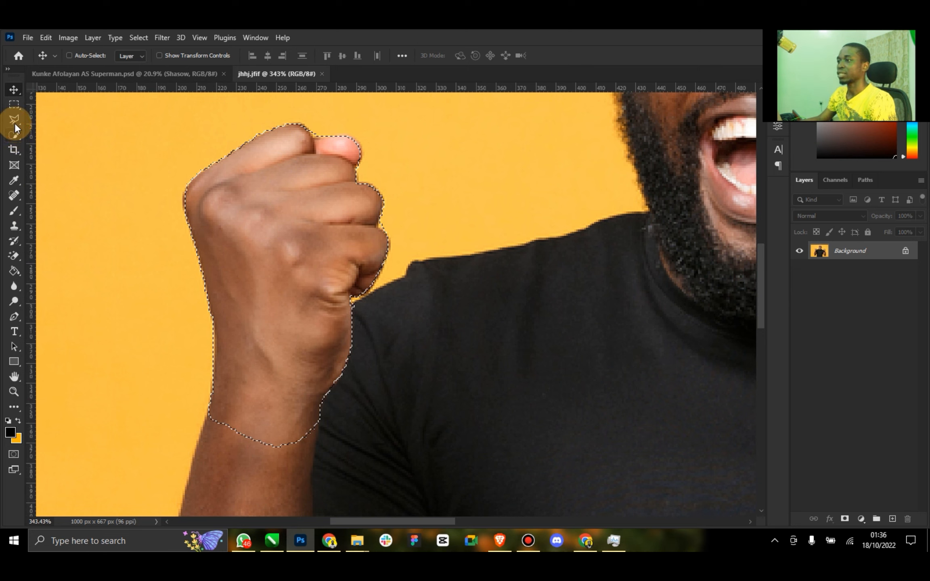
left_click(15, 121)
left_click(311, 131)
left_click(346, 123)
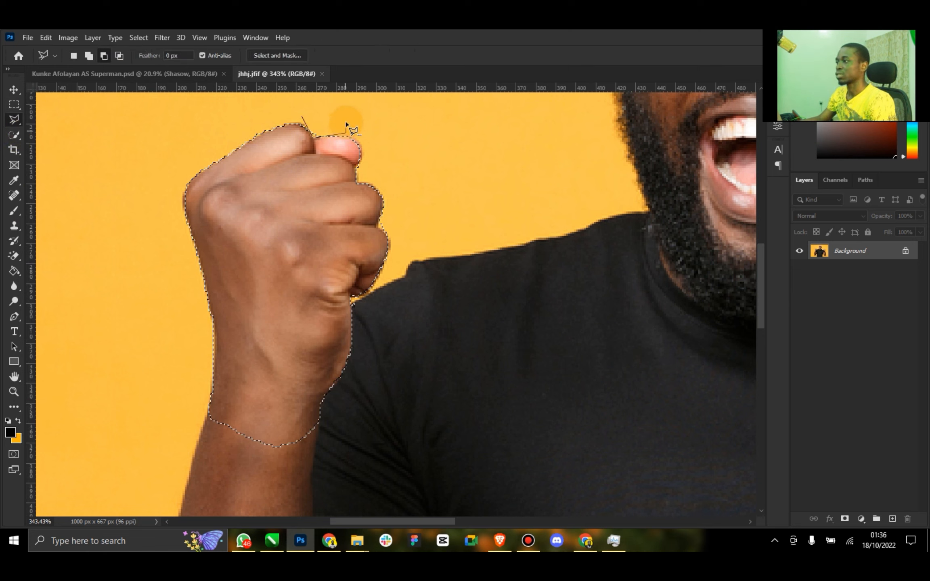
Step: Copy the selected fist to its own layer and move it into the Superman document beside the suit's wrist
left_click(12, 89)
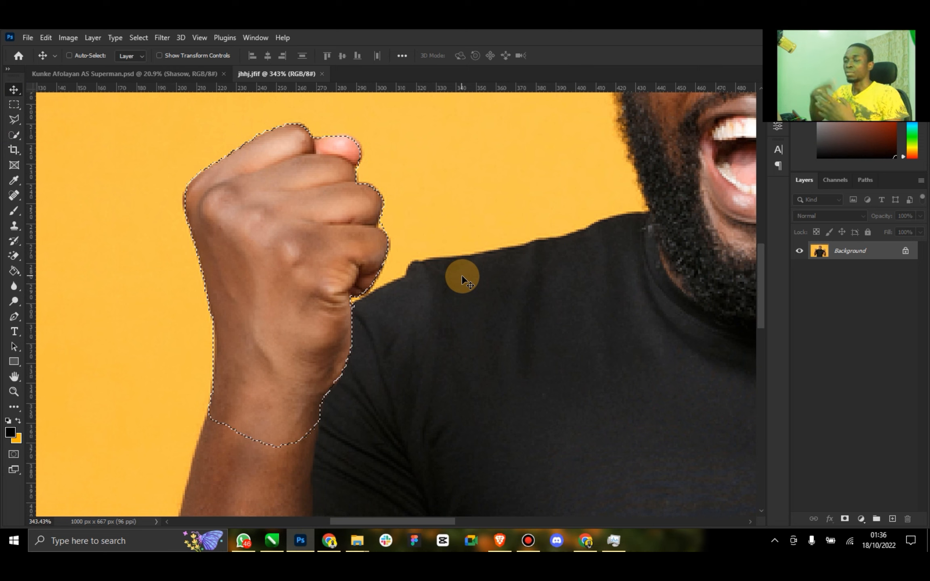
key("ctrl+j")
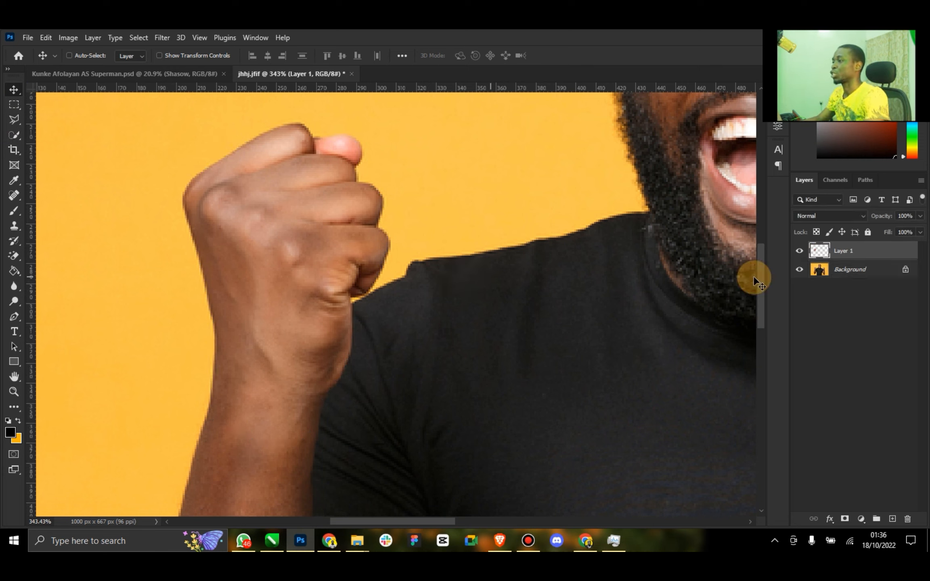
left_click_drag(391, 223, 406, 292)
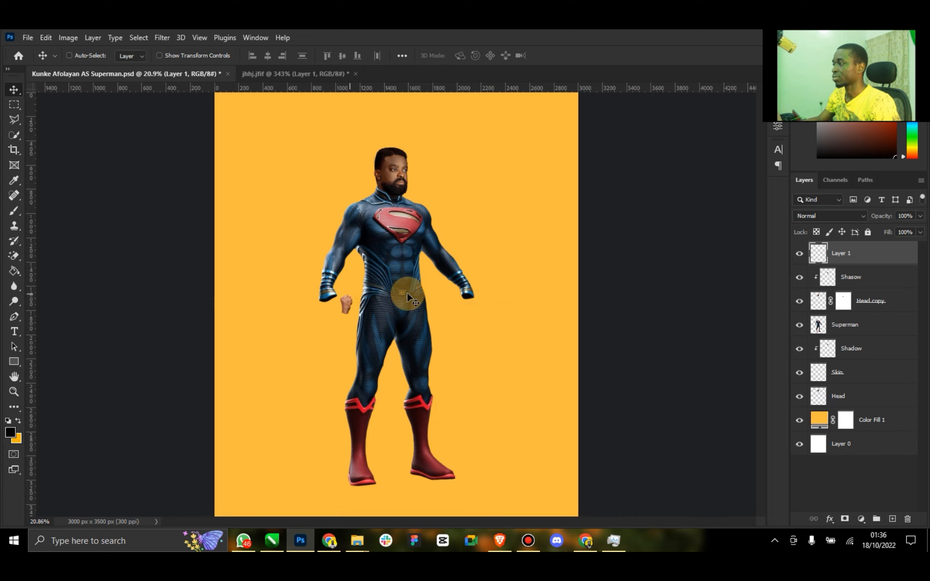
Step: Rename the imported fist layer as Hand
left_click(847, 253)
type("Han")
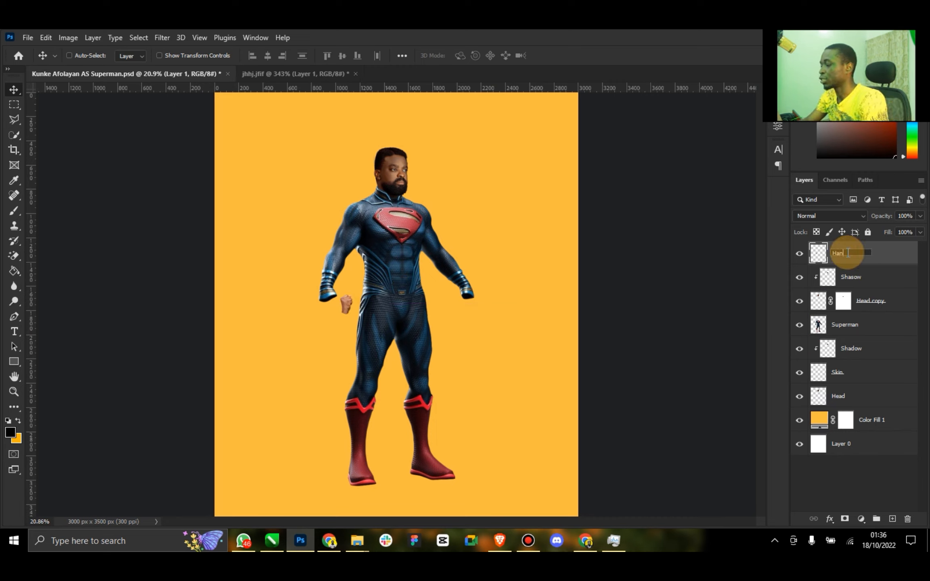
type("d")
key("Return")
Step: Move the fist slightly up beside the suit's cuff and scale it proportionally to about 149%
left_click_drag(392, 265, 391, 258)
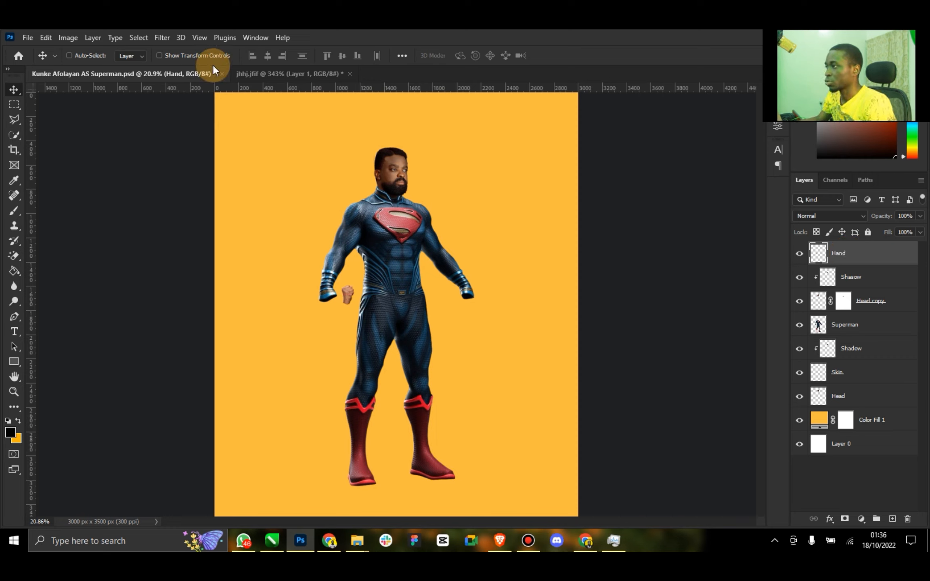
left_click(214, 59)
left_click_drag(356, 284, 366, 275)
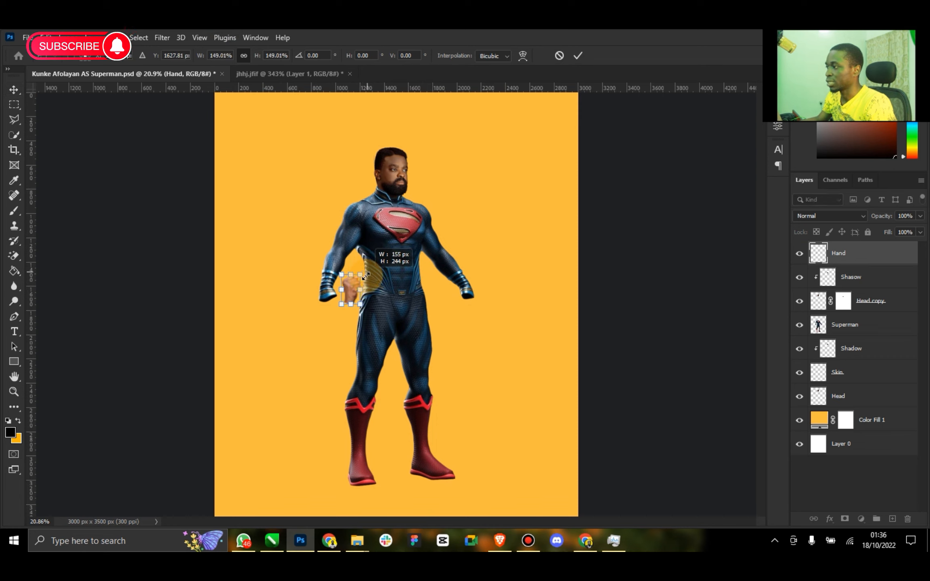
left_click(577, 55)
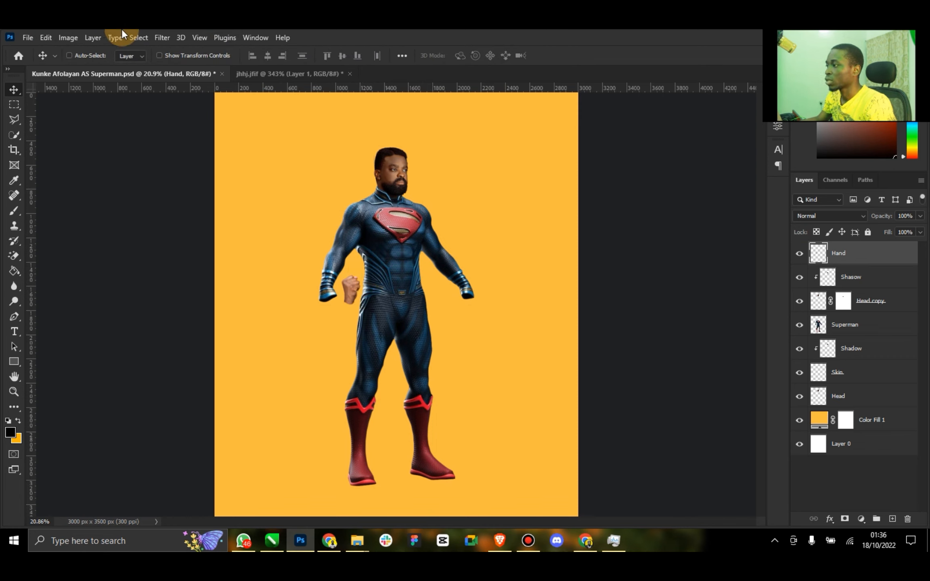
Step: Flip the Hand layer vertically and place it at the end of the sleeve on the figure's opposite arm
left_click(46, 38)
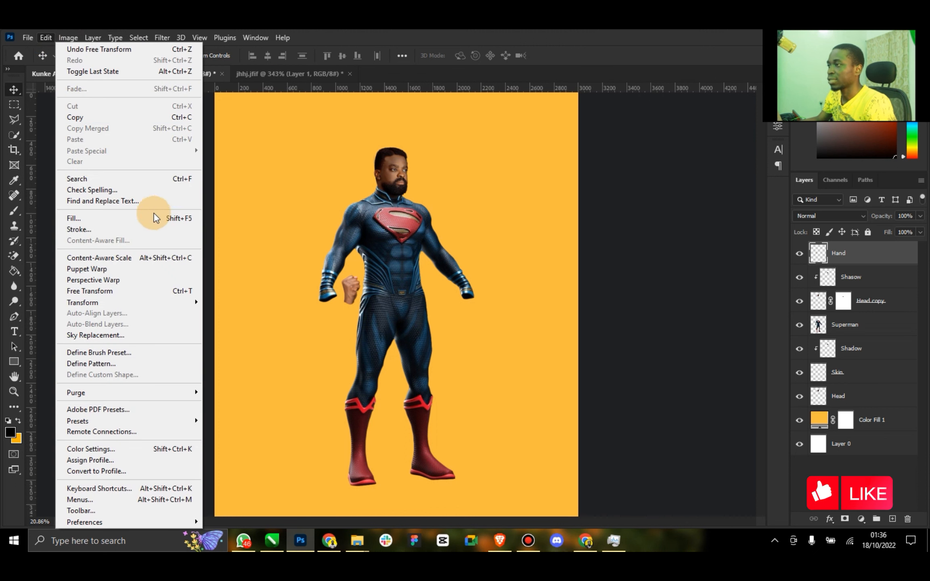
mouse_move(164, 302)
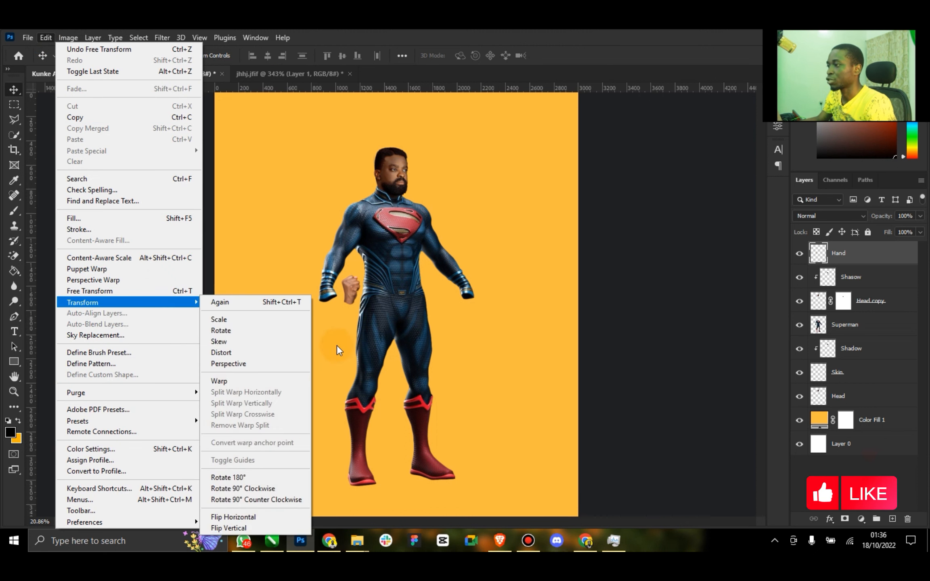
left_click(260, 528)
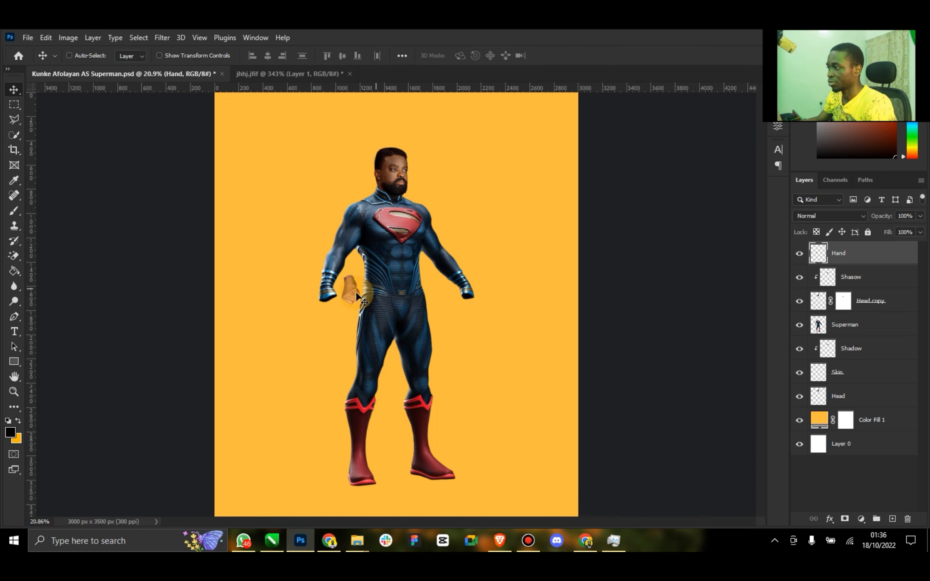
left_click_drag(356, 296, 479, 300)
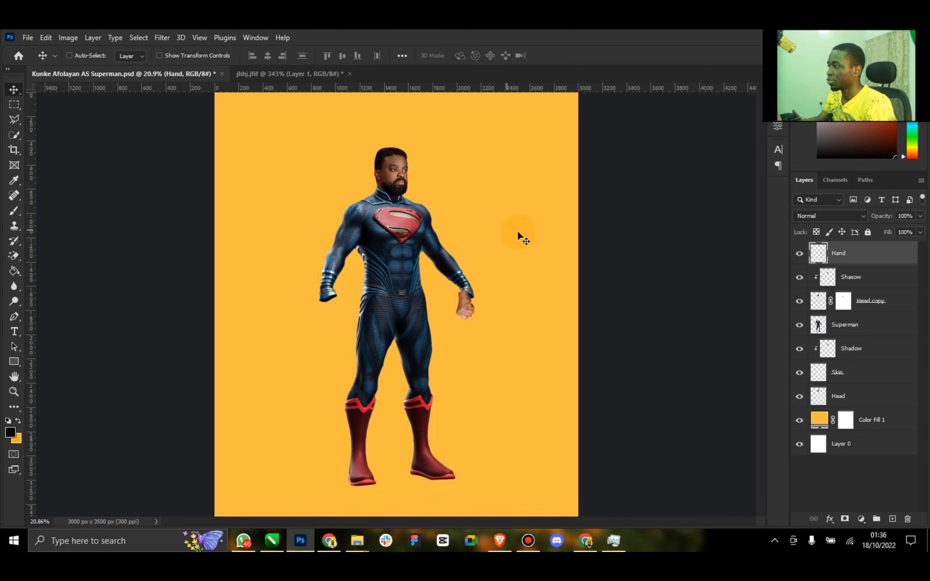
Step: Flip the Hand layer horizontally and place the fist against the cuff at the end of the sleeve
left_click(46, 38)
mouse_move(186, 302)
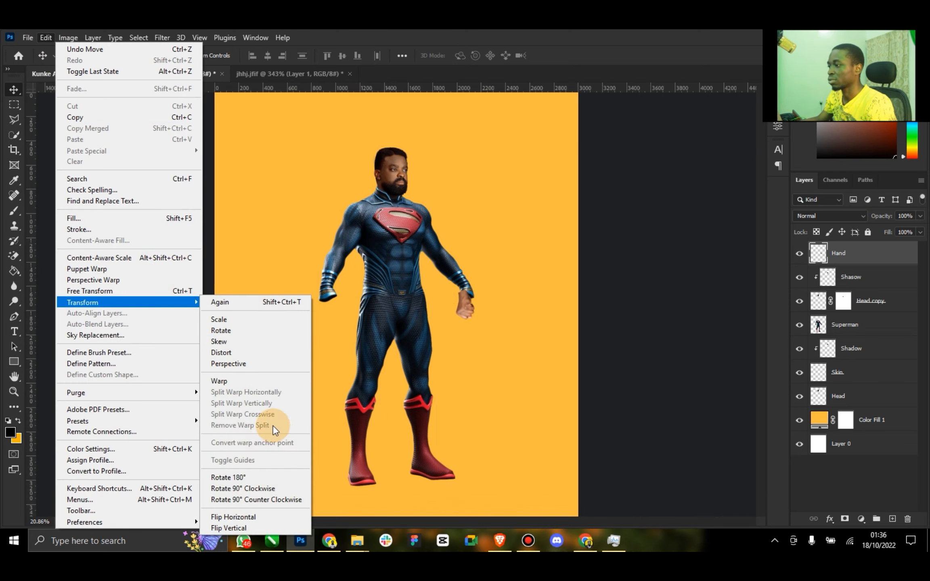
left_click(263, 519)
left_click_drag(478, 311, 544, 281)
left_click(14, 390)
left_click_drag(450, 303, 460, 300)
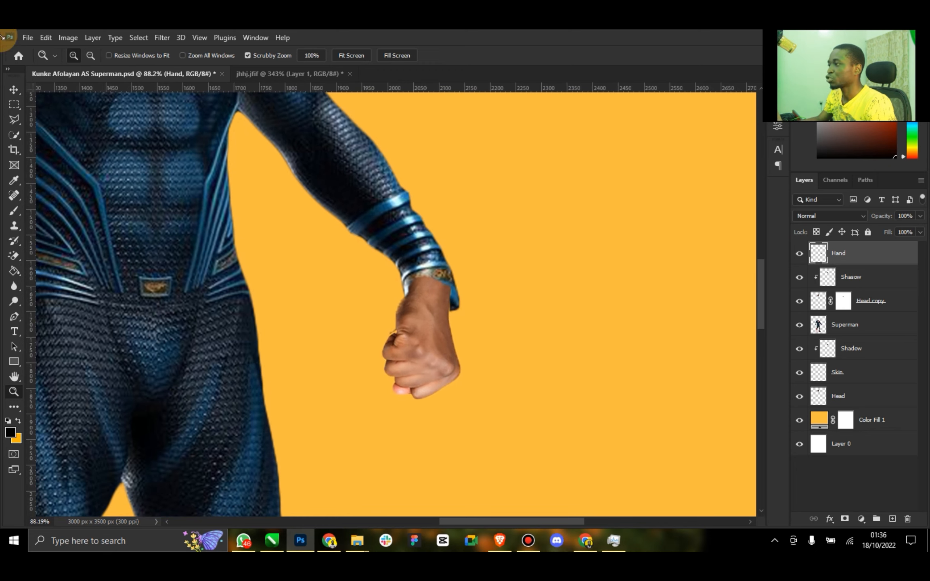
Step: Rotate the fist to about -18° and move it up over the suit's cuff
left_click(14, 90)
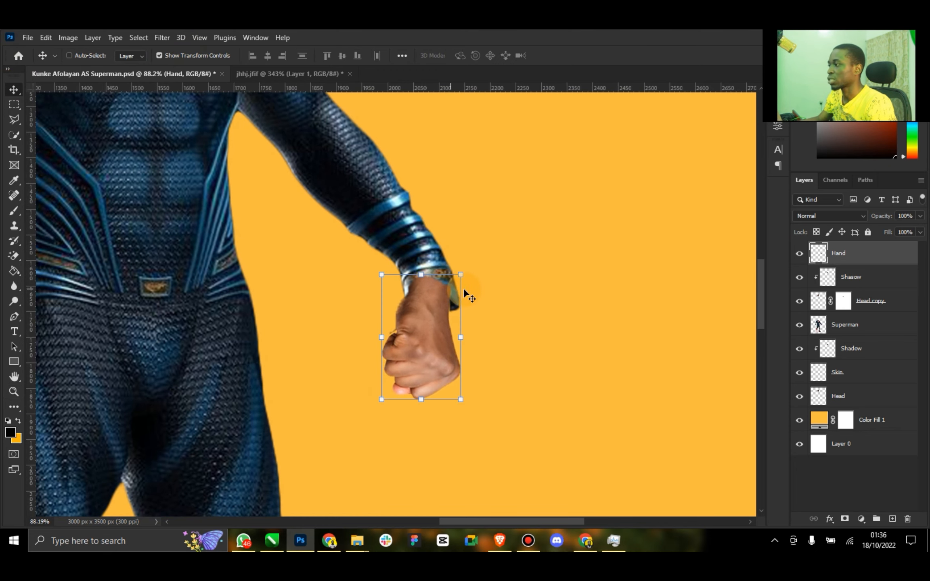
left_click_drag(469, 275, 433, 249)
left_click_drag(523, 370, 523, 377)
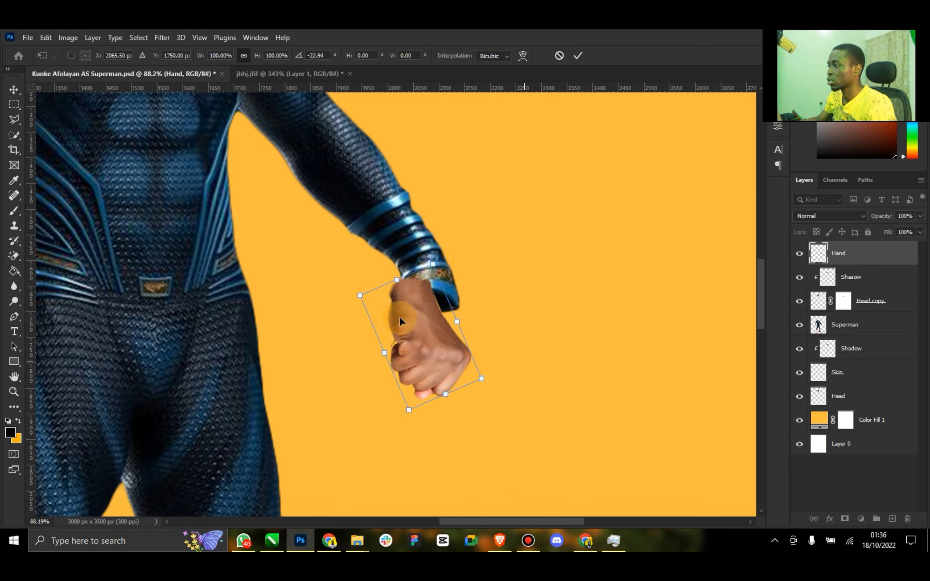
left_click_drag(391, 323, 402, 301)
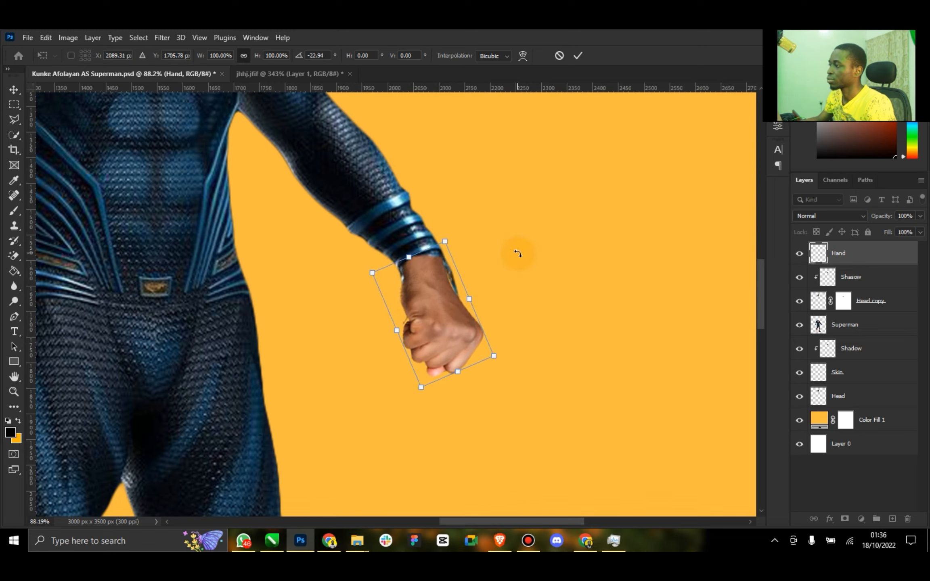
left_click_drag(450, 221, 450, 244)
Step: Move the rotated fist across to the cuff of the figure's opposite arm and apply the transform
scroll(509, 390, "down", 1)
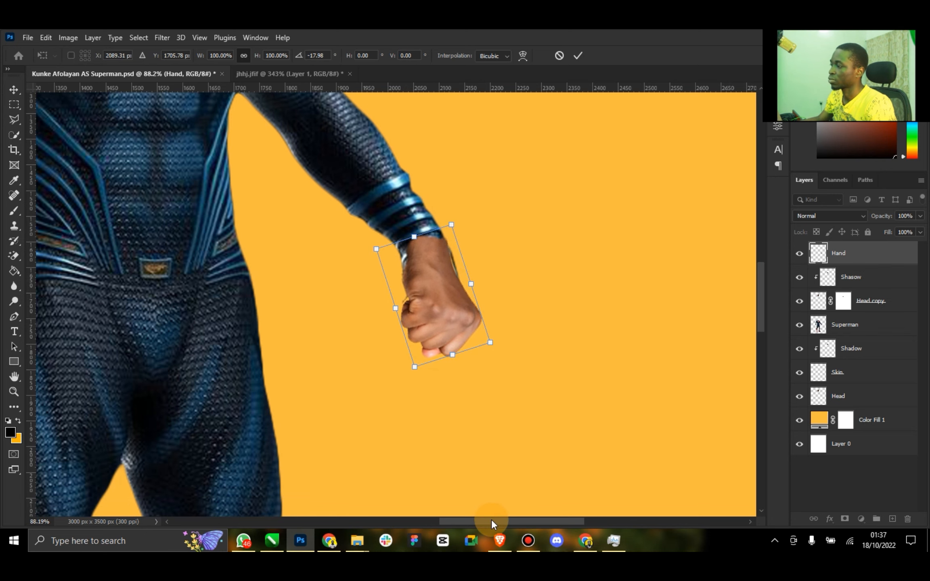
left_click_drag(491, 520, 443, 512)
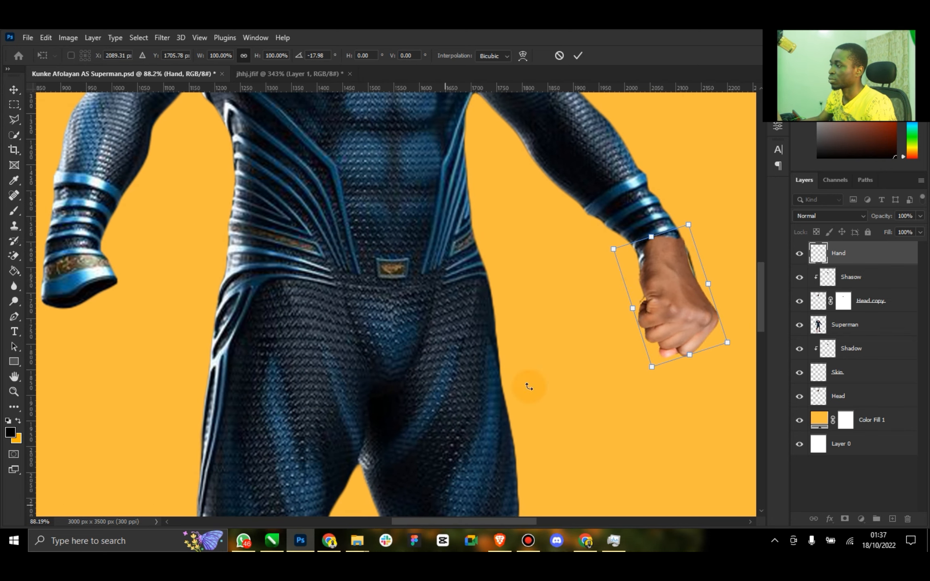
left_click_drag(676, 289, 91, 289)
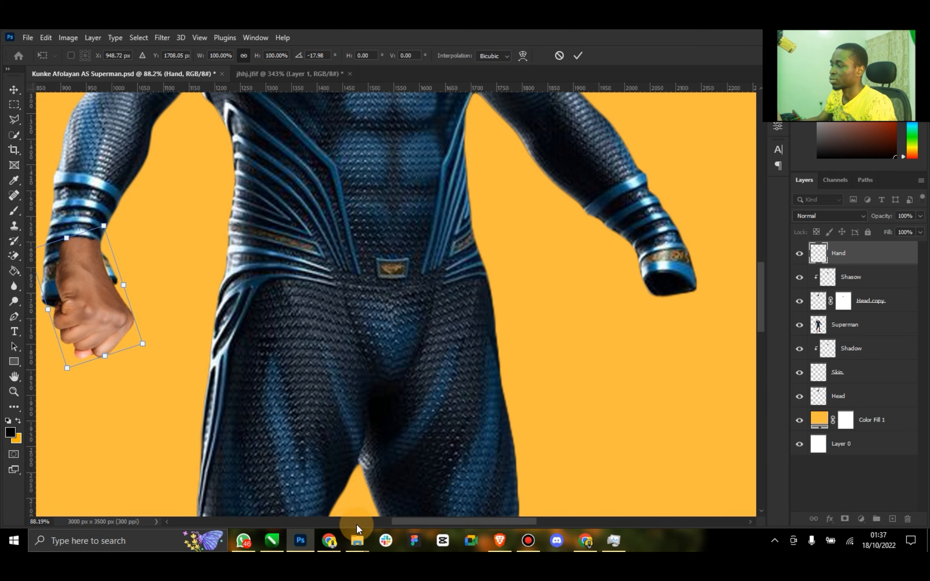
left_click_drag(407, 522, 380, 521)
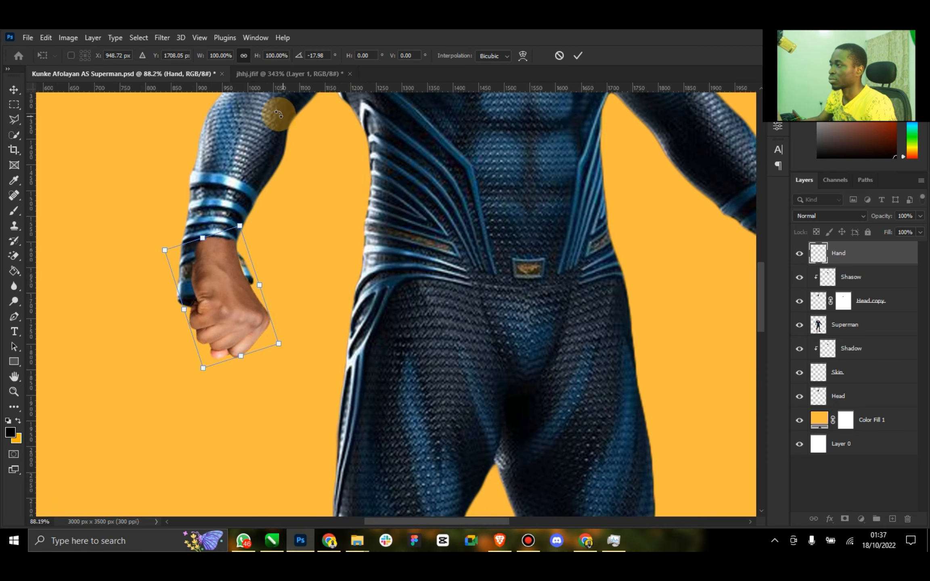
left_click(15, 88)
Step: Flip the fist horizontally and line it up with the cuff of this arm
left_click(51, 37)
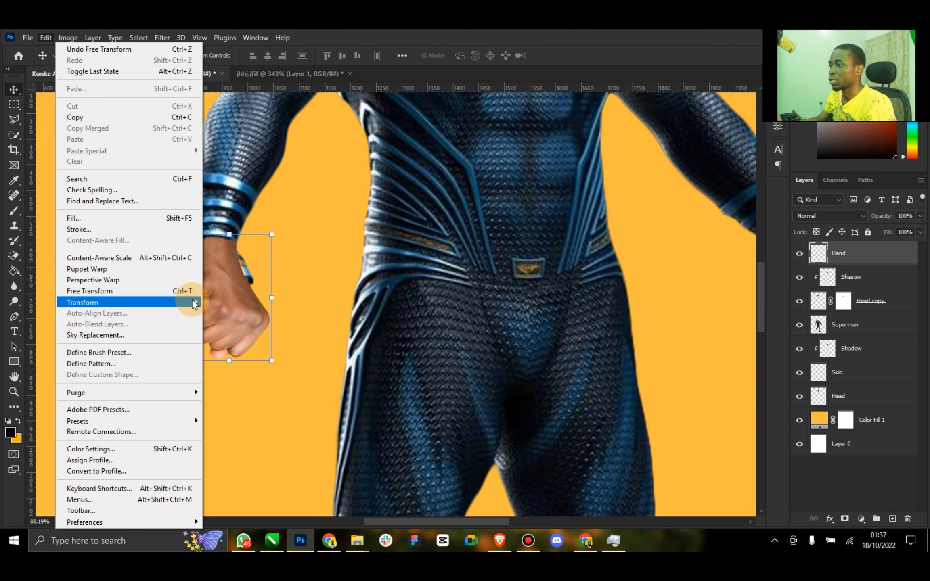
mouse_move(190, 302)
left_click(266, 520)
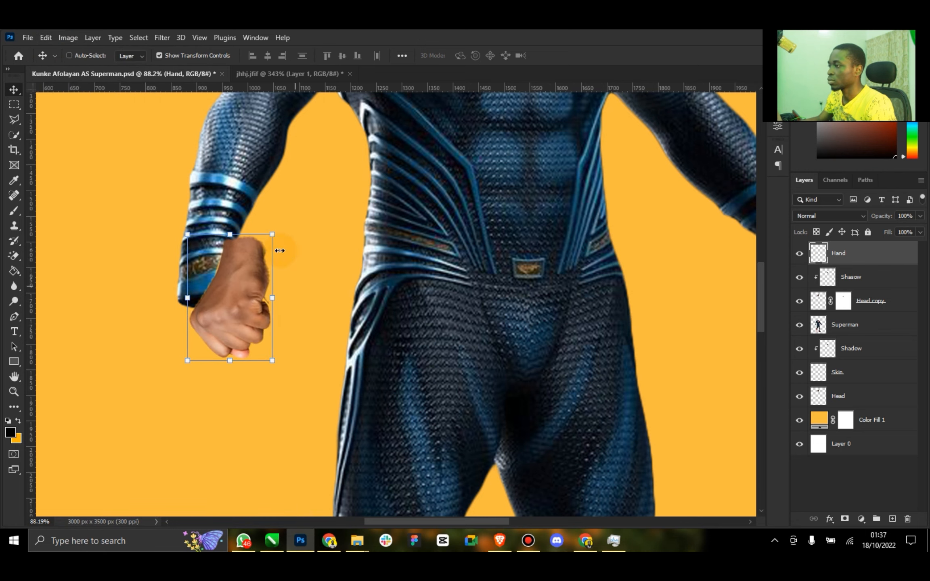
left_click_drag(278, 250, 238, 260)
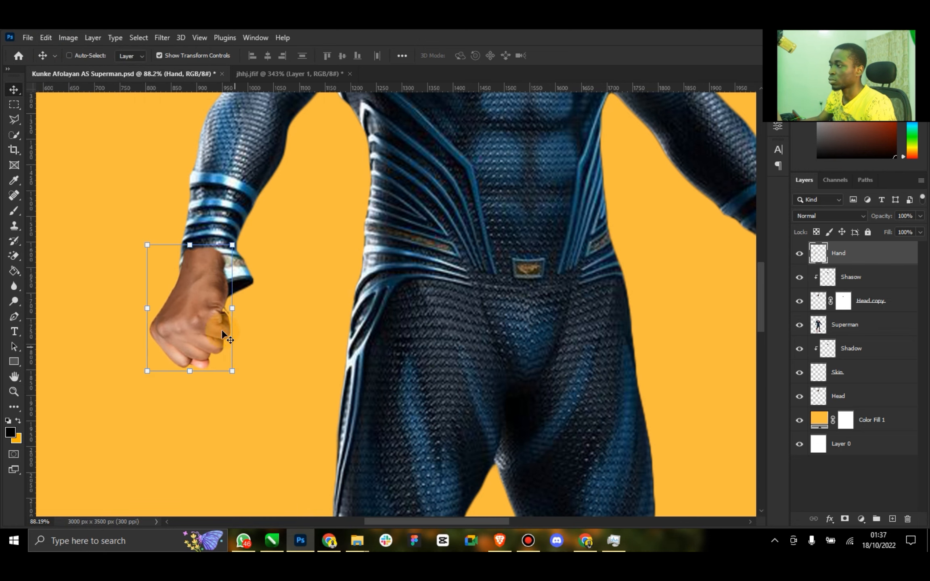
Step: Bring the fist back to the sleeve on the other arm and flip it horizontally to fit that cuff
left_click_drag(222, 331, 525, 303)
left_click_drag(464, 518, 523, 522)
left_click_drag(210, 283, 447, 277)
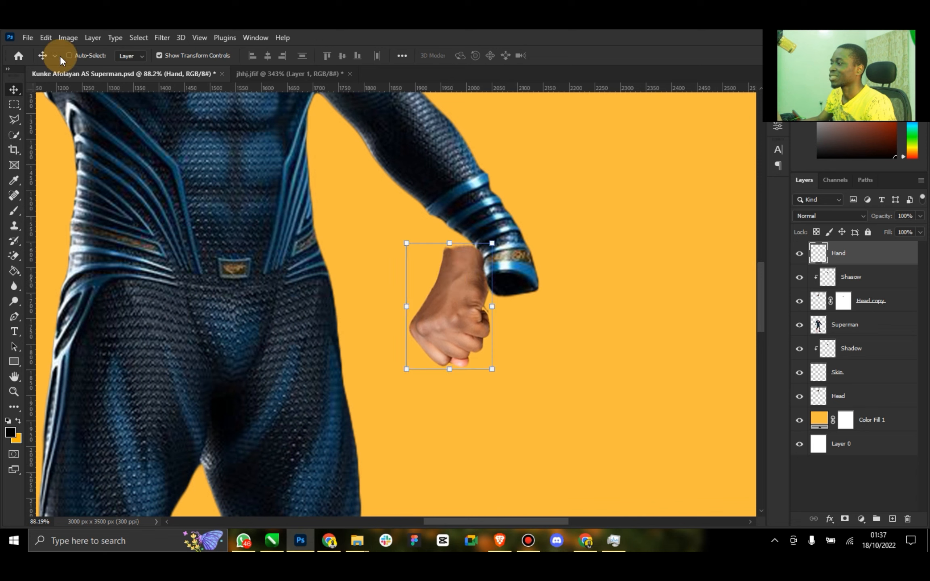
left_click(46, 37)
mouse_move(68, 38)
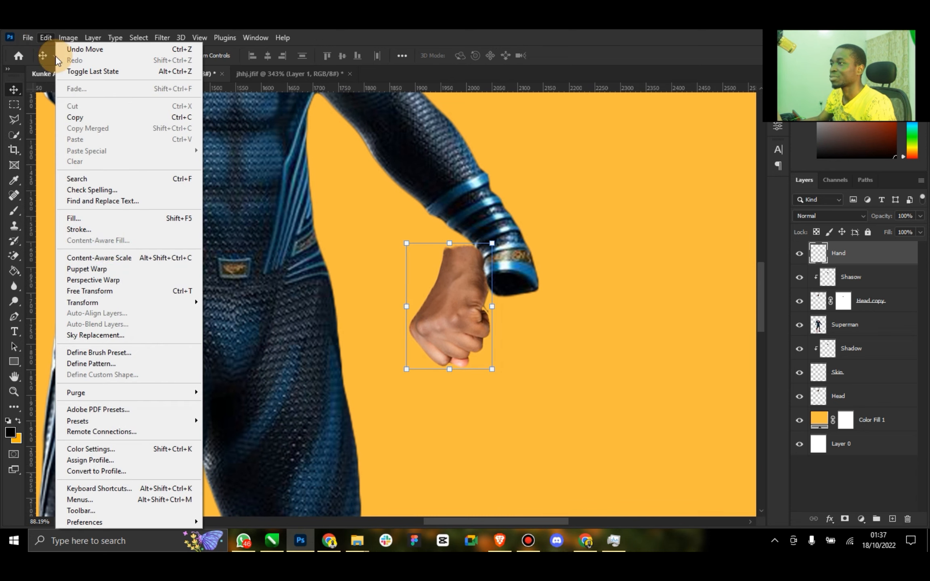
mouse_move(193, 303)
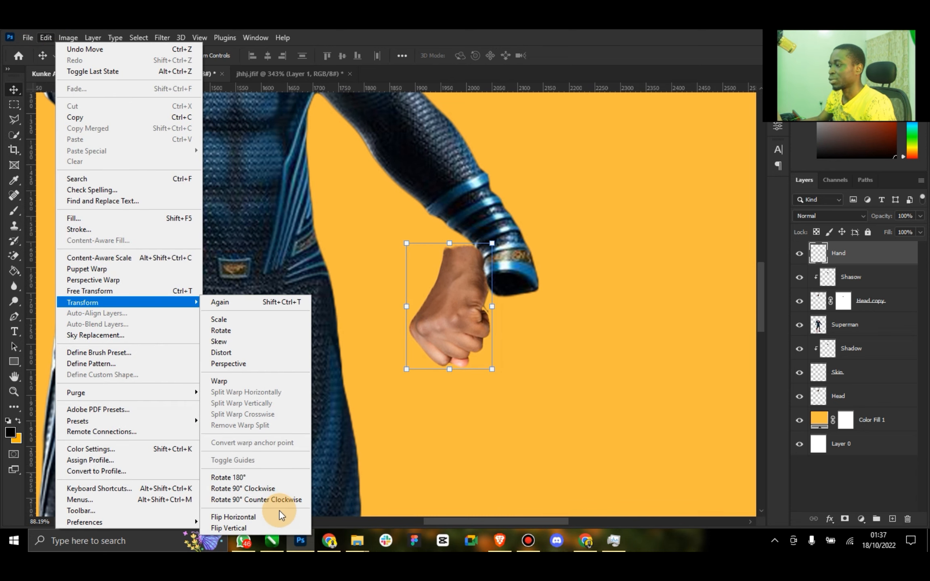
left_click(270, 517)
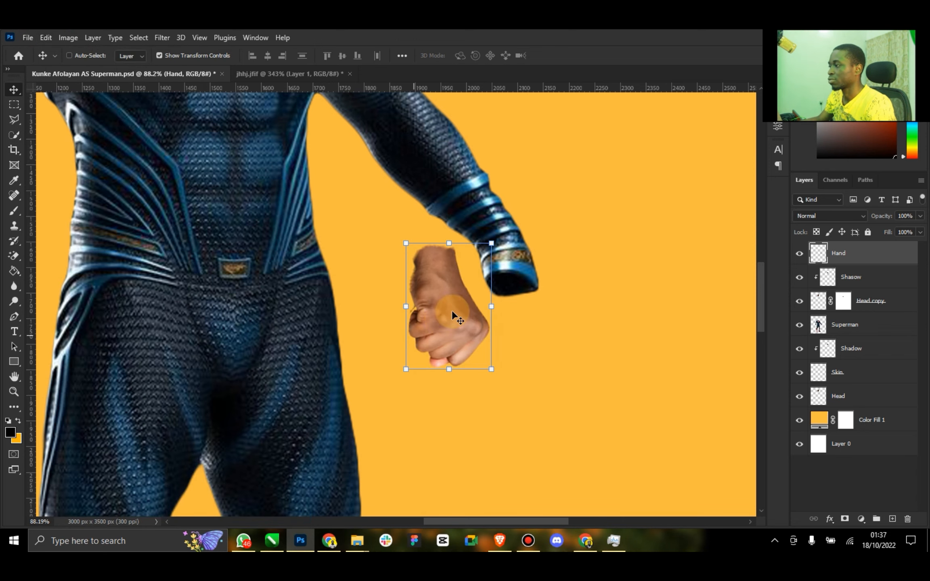
left_click_drag(454, 307, 521, 291)
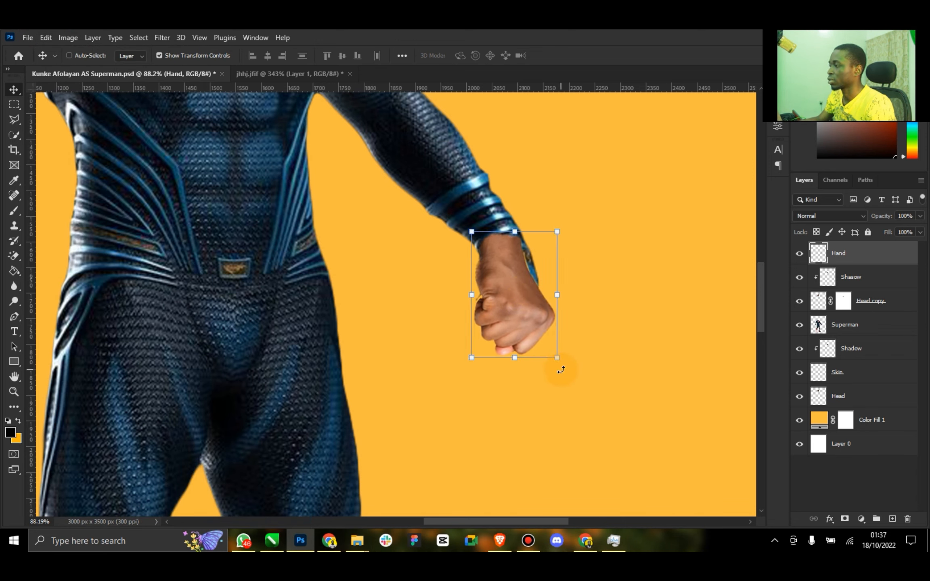
Step: Rotate the fist to about -23.5°, fit it over the cuff and apply the transform
left_click_drag(559, 365, 580, 344)
left_click_drag(467, 299, 527, 289)
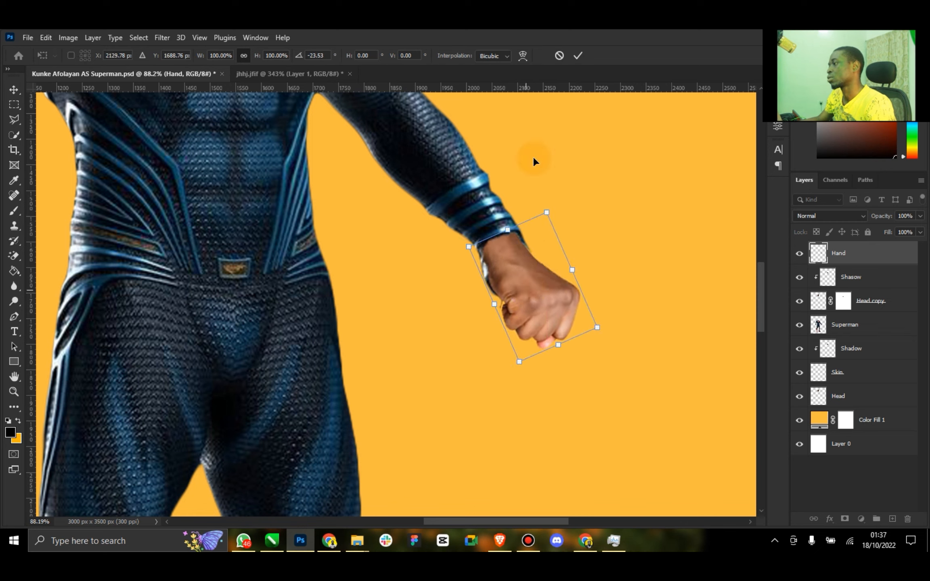
left_click(580, 52)
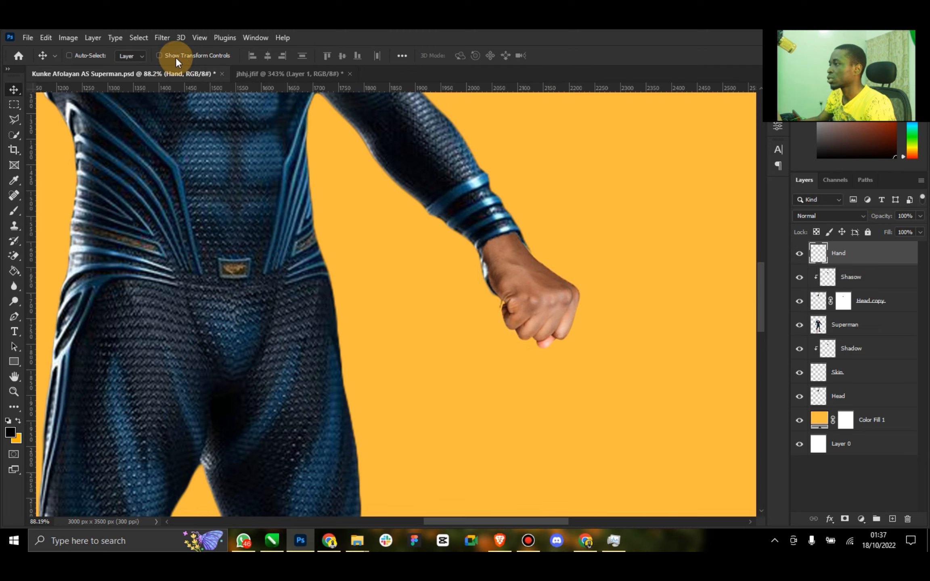
Step: Pull the fist away from the sleeve and delete the Hand layer
double_click(14, 376)
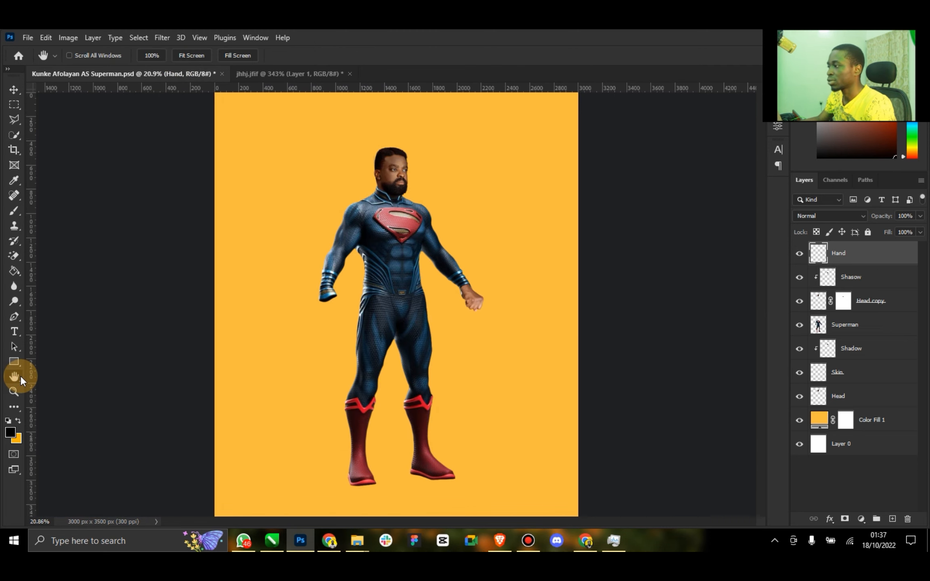
left_click(20, 94)
left_click_drag(471, 314, 339, 342)
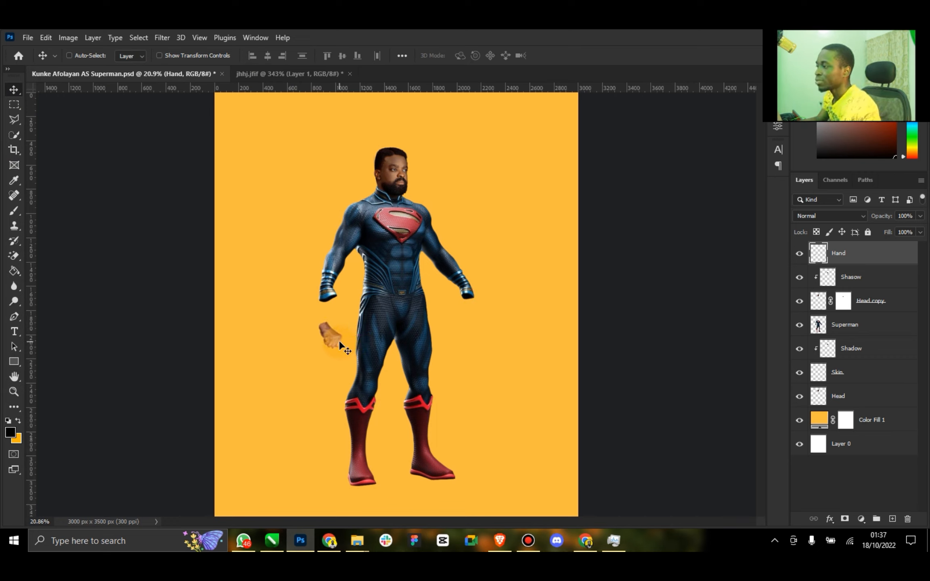
key("Delete")
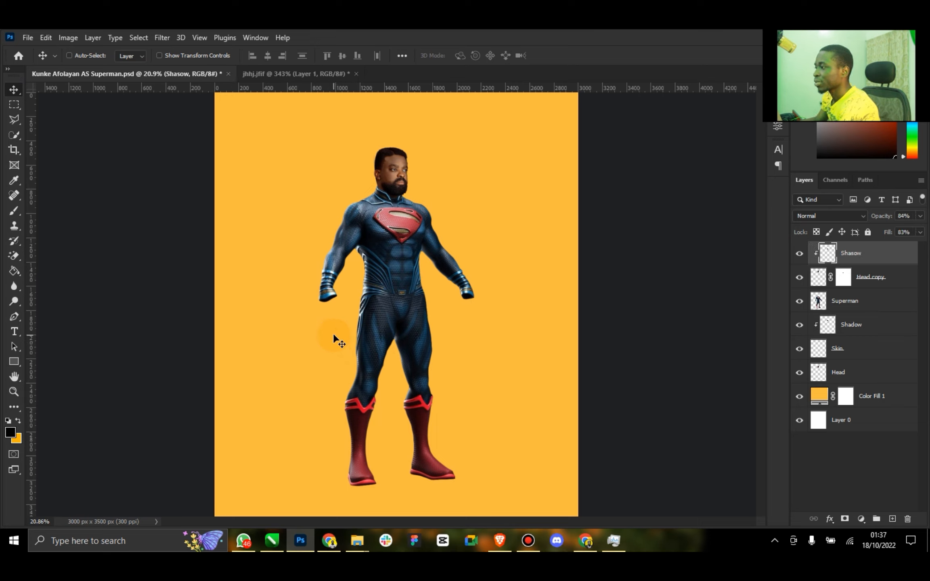
Step: Save the Superman document and close the jhhj.jfif photo without saving its changes
key("ctrl+s")
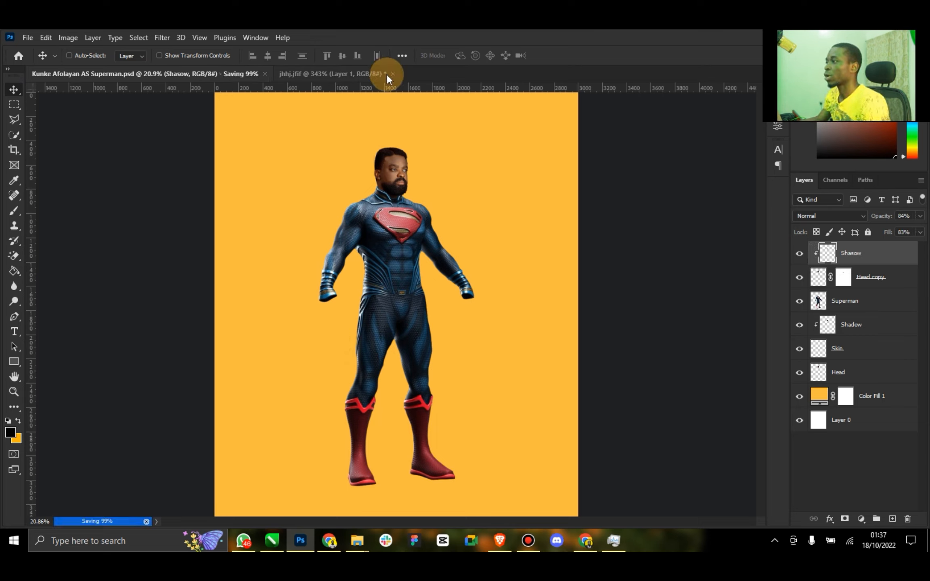
left_click(351, 74)
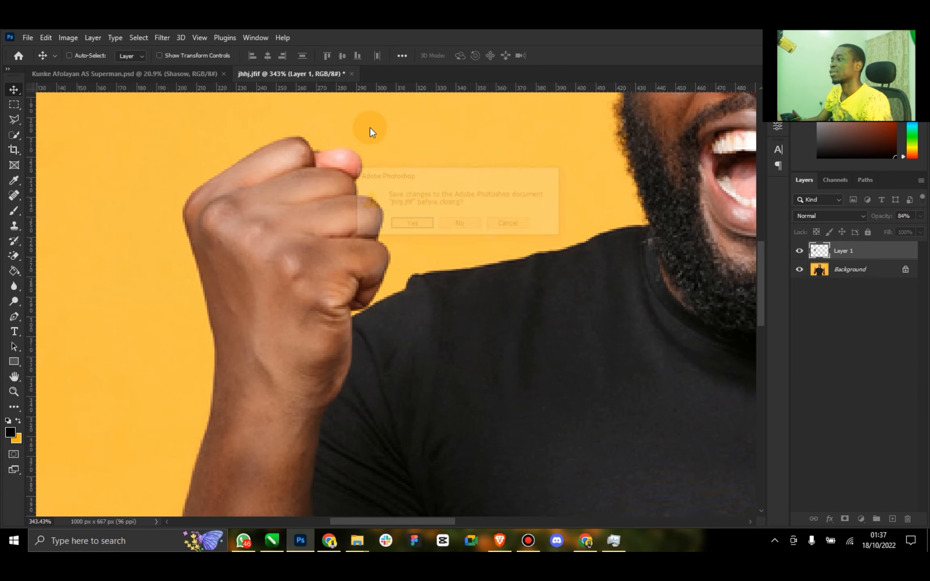
left_click(460, 224)
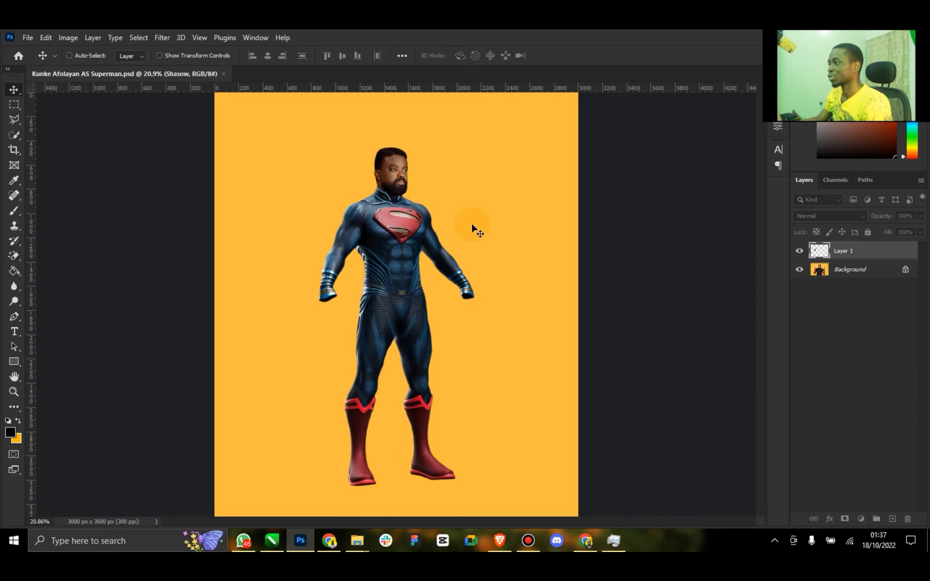
left_click(584, 539)
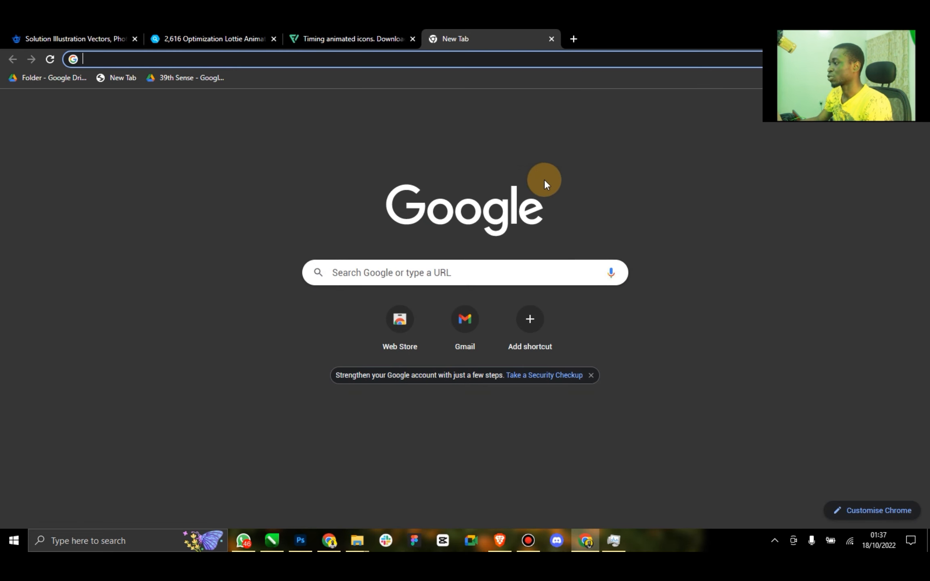
left_click(528, 540)
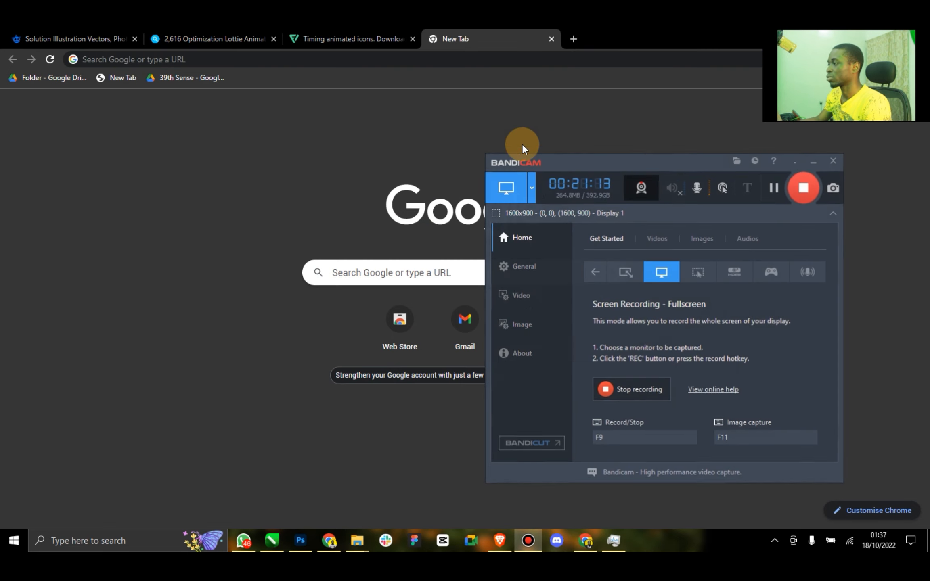
left_click(773, 185)
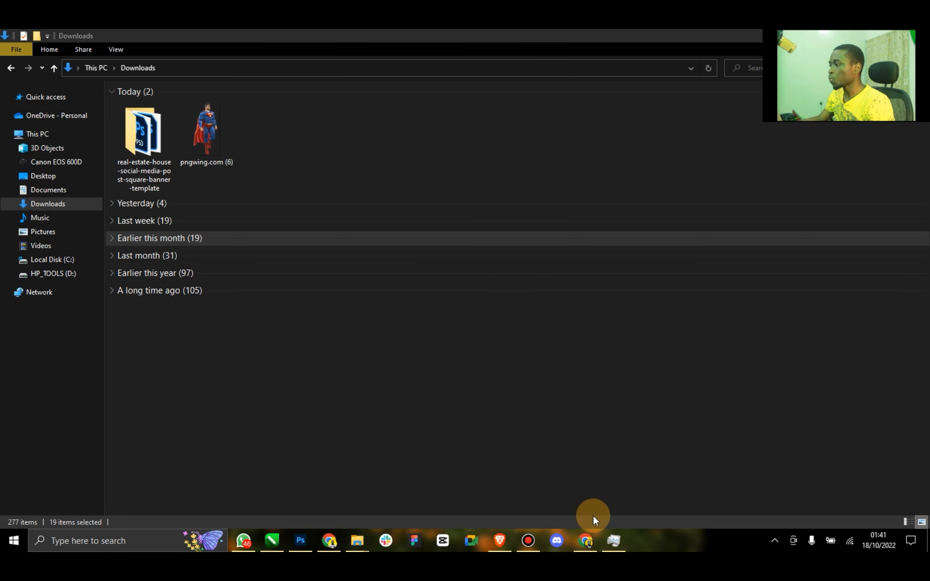
left_click(537, 548)
left_click(538, 550)
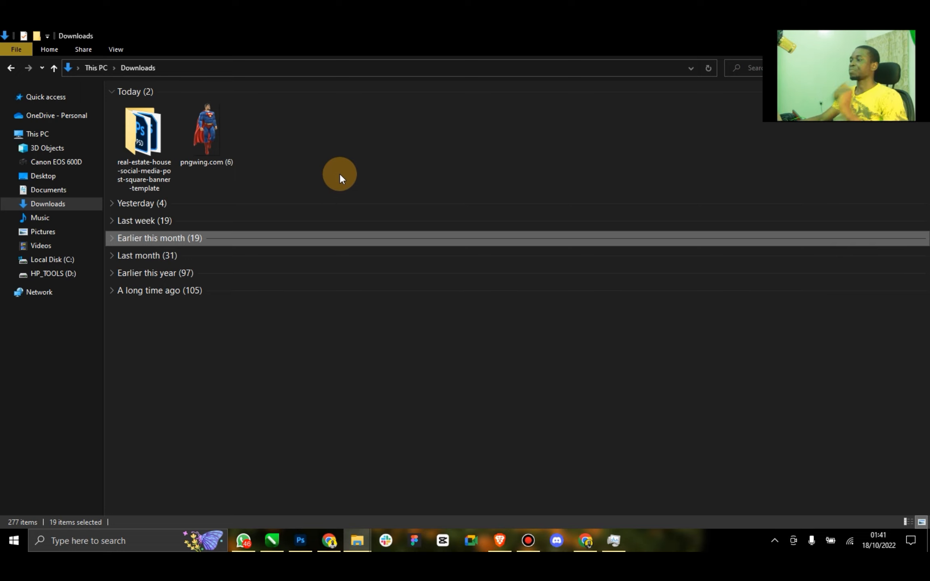
Step: Open the image pngwing.com (6) from the Downloads folder in Adobe Photoshop 2022
right_click(215, 133)
mouse_move(165, 326)
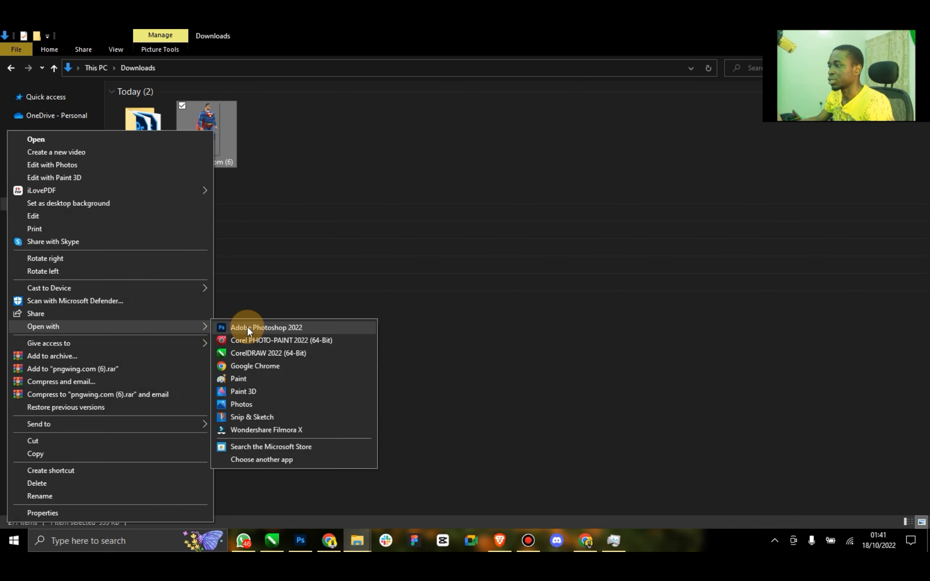
left_click(248, 326)
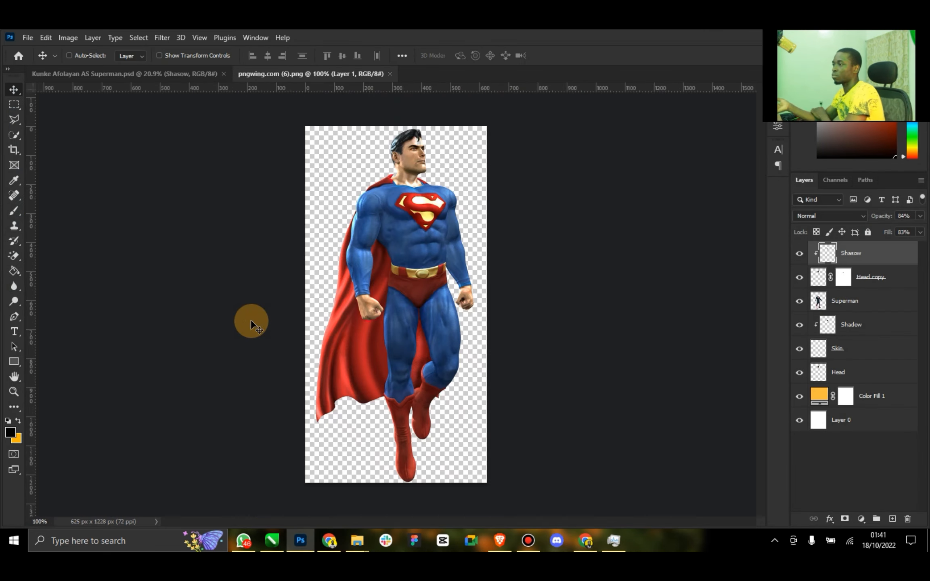
Step: Outline Superman's right fist in front of the cape up to the sleeve edge with the Polygonal Lasso tool
left_click(13, 397)
left_click_drag(371, 314, 461, 280)
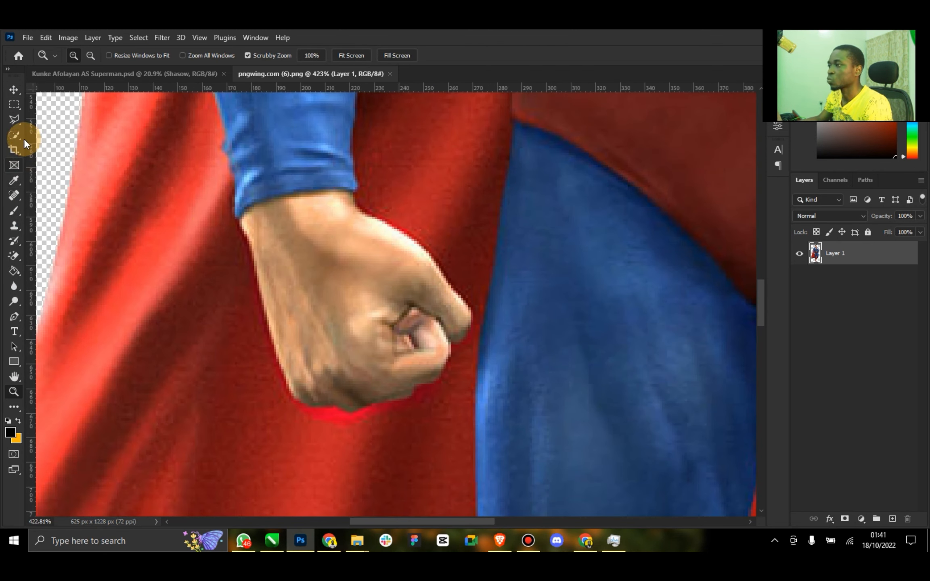
left_click(13, 120)
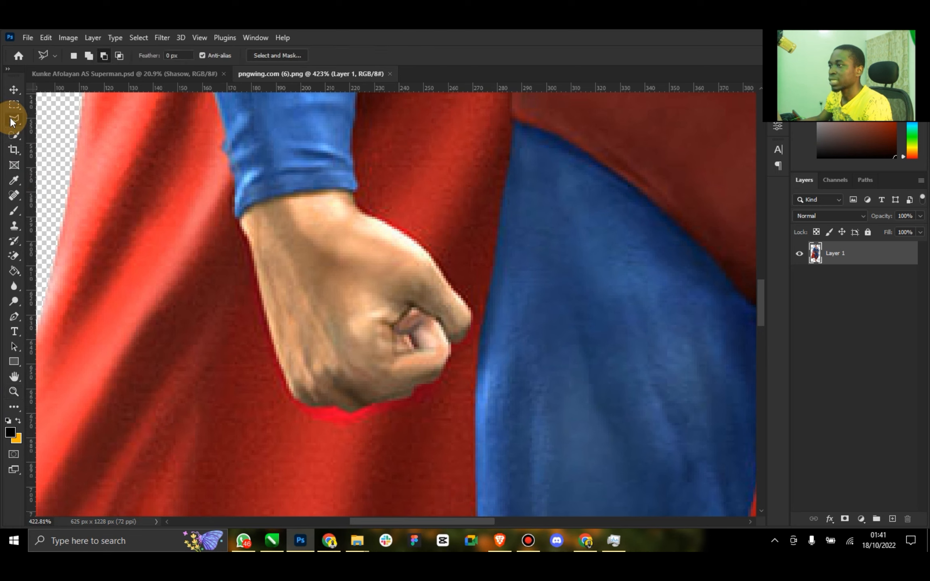
left_click(240, 220)
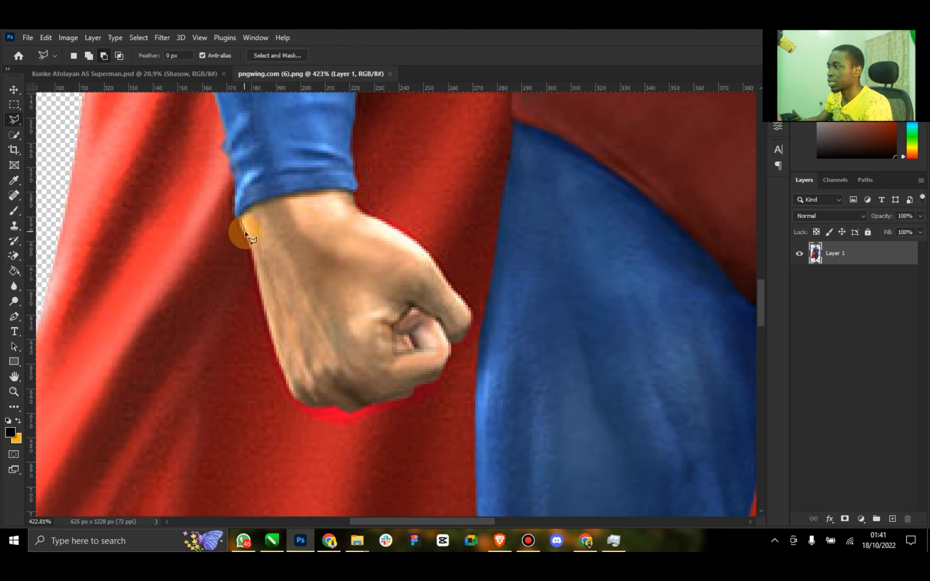
left_click(254, 268)
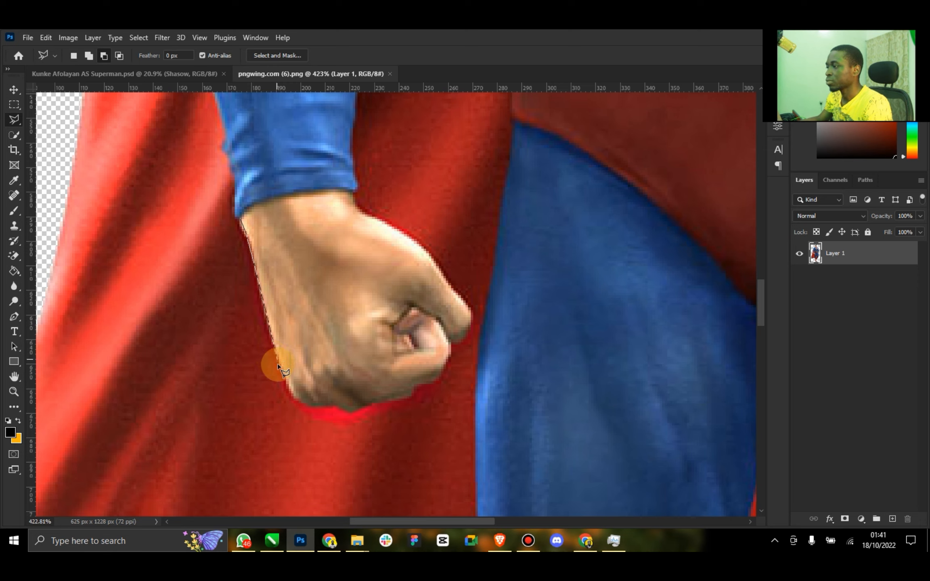
left_click(295, 399)
left_click(313, 406)
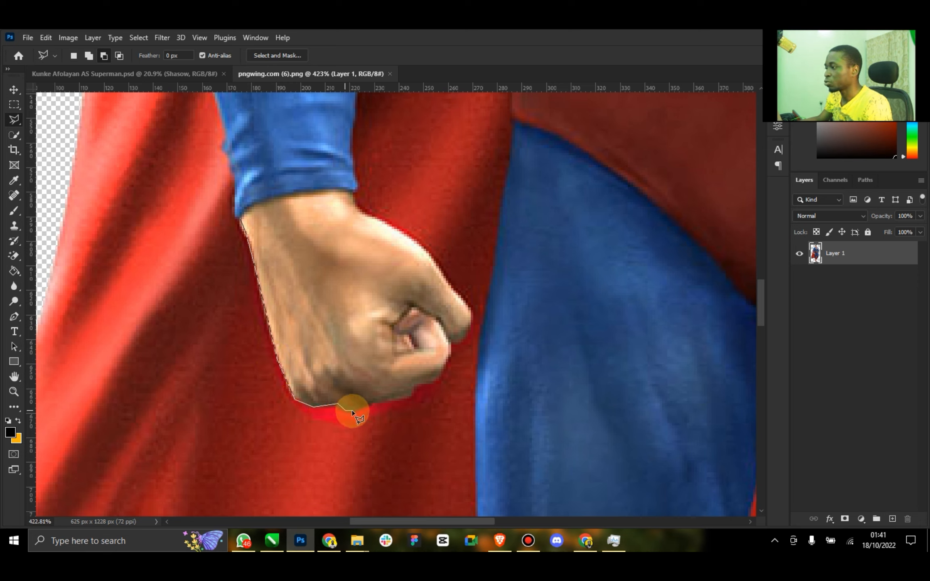
left_click(370, 403)
left_click(408, 396)
left_click(412, 390)
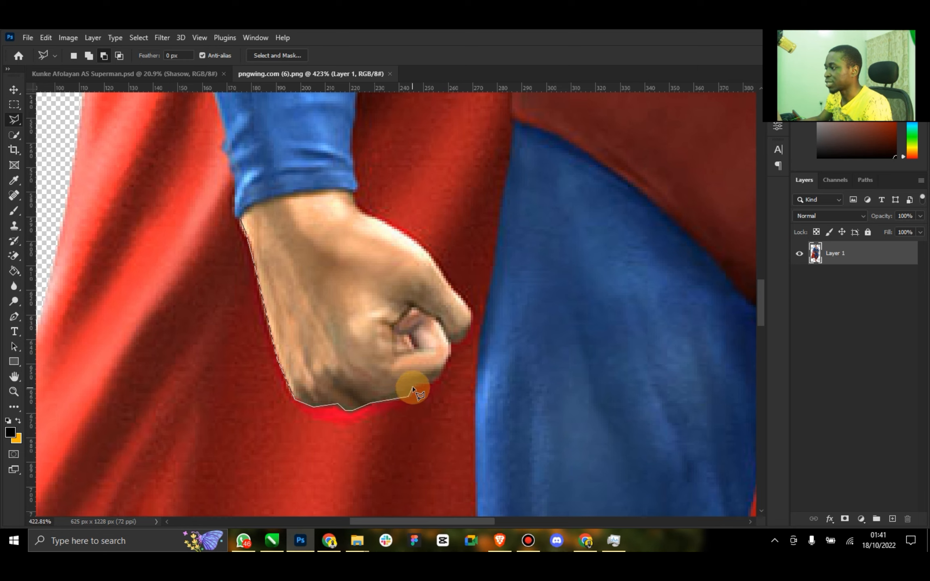
left_click(439, 379)
left_click(446, 354)
left_click(449, 338)
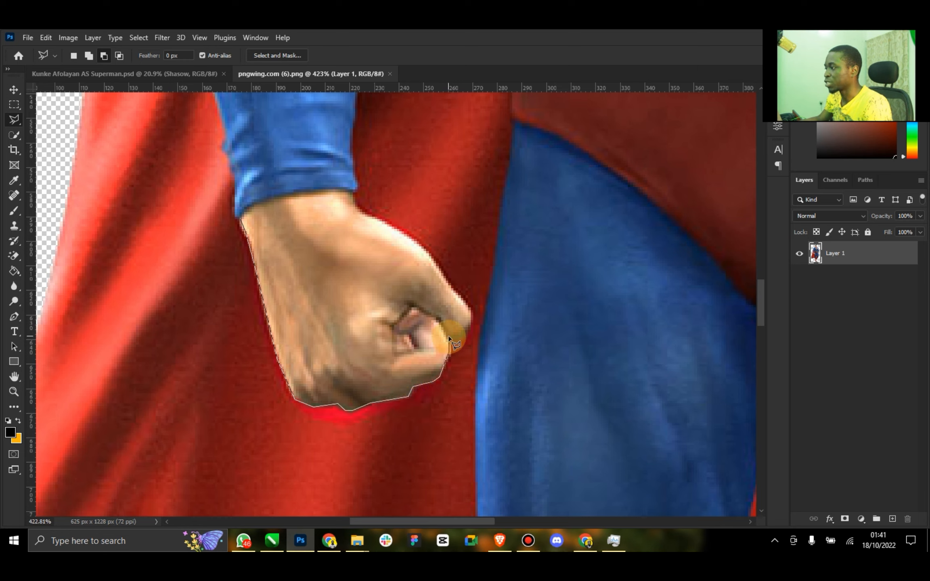
left_click(464, 335)
left_click(468, 323)
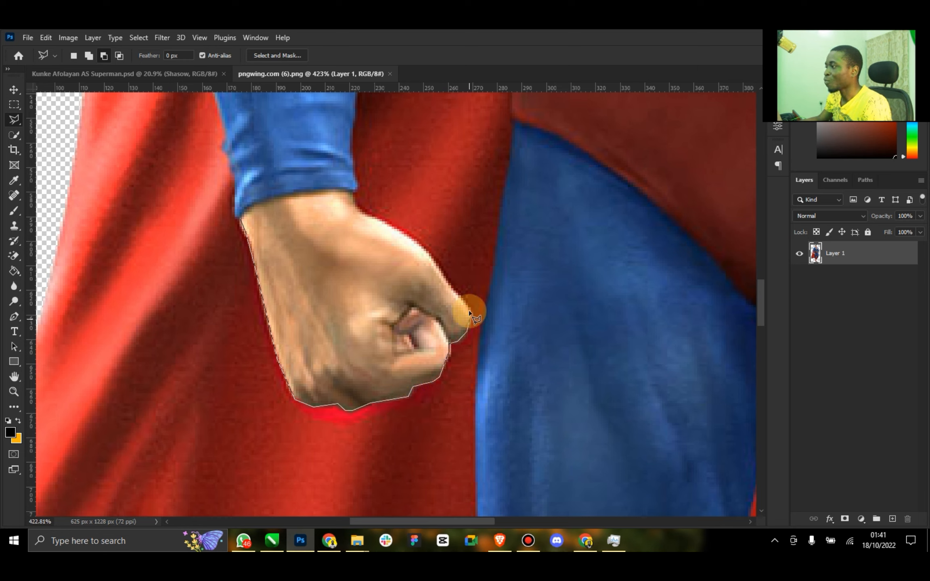
left_click(453, 276)
left_click(436, 259)
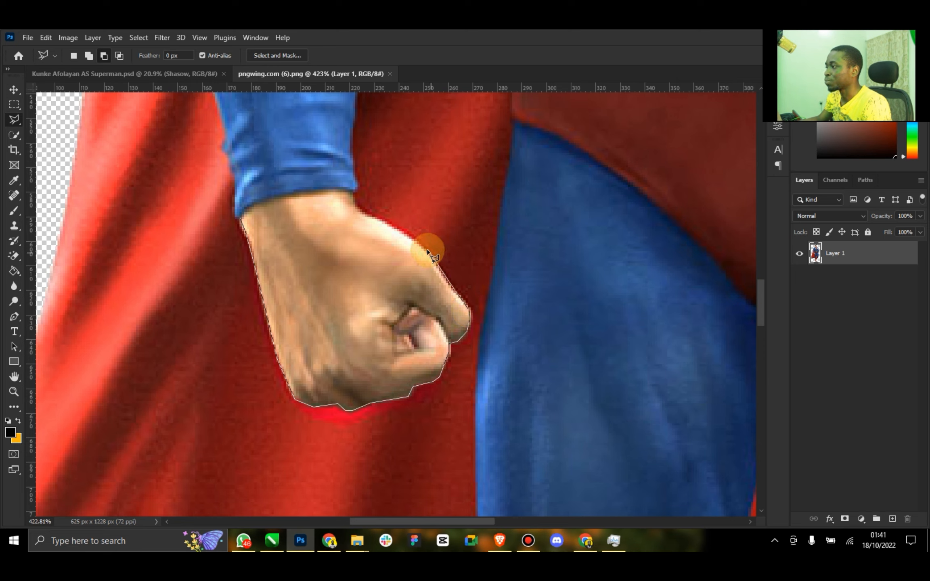
left_click(424, 251)
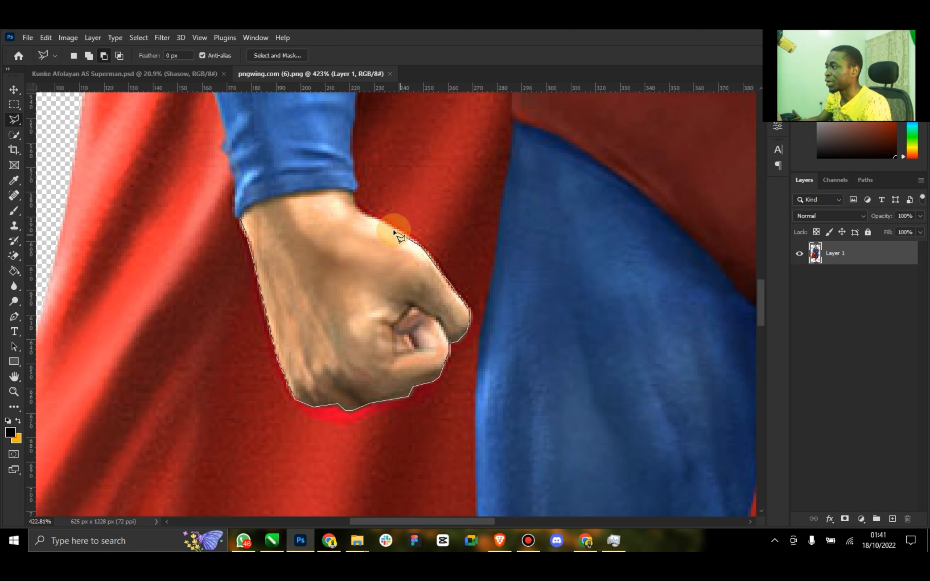
left_click(392, 229)
left_click(365, 215)
left_click(357, 209)
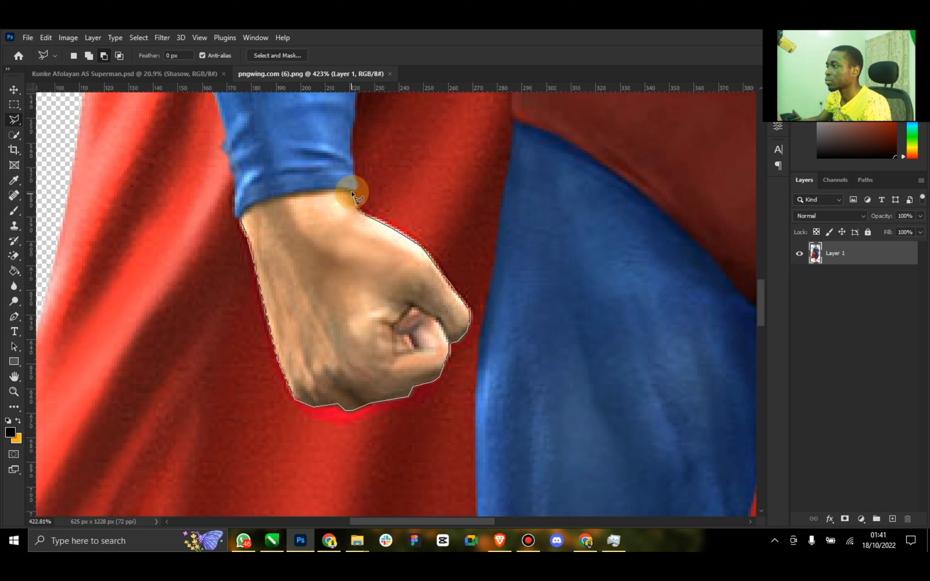
left_click(263, 197)
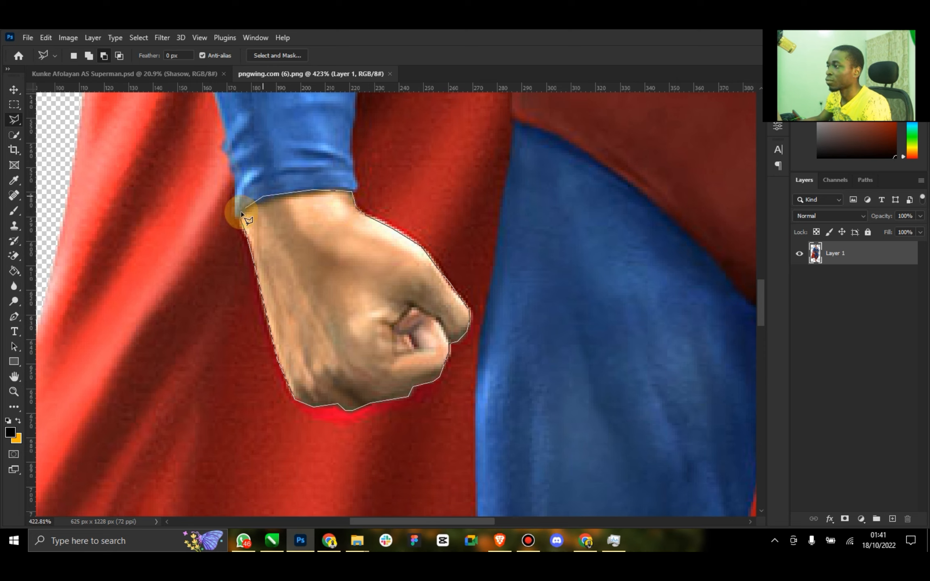
left_click(239, 214)
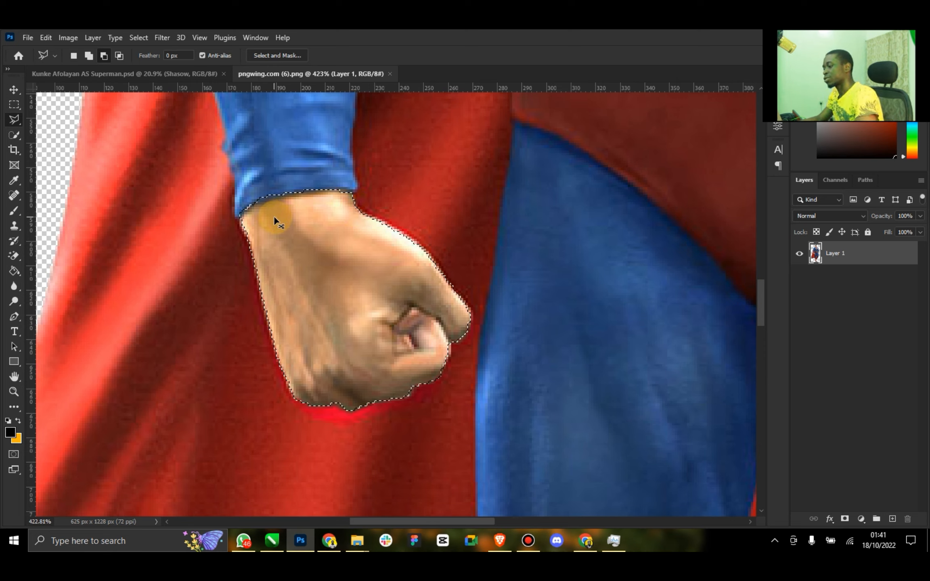
Step: Copy the selected fist to a new layer, bring it into the Superman composite and enlarge it near the empty right cuff
key("ctrl+j")
left_click(14, 89)
left_click_drag(282, 228, 317, 256)
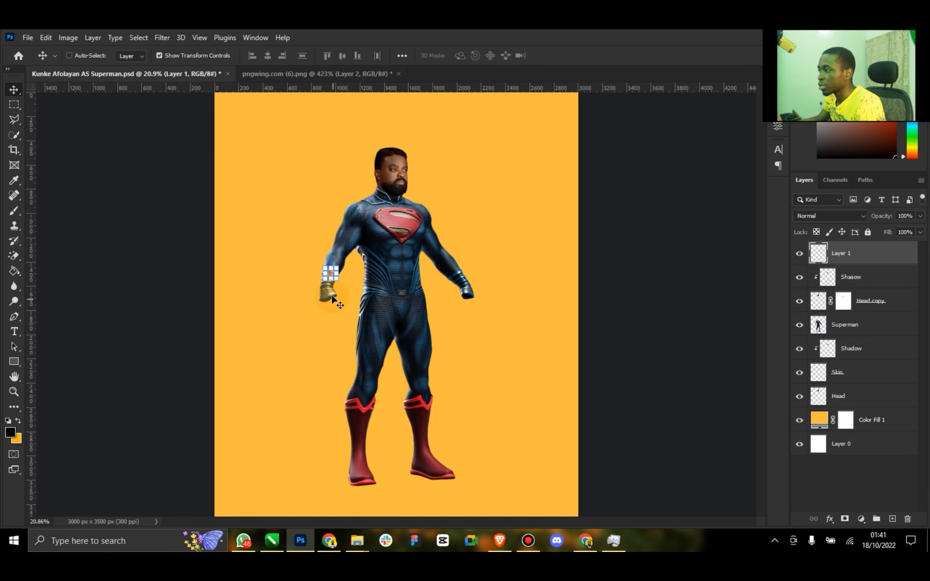
left_click_drag(322, 284, 308, 297)
left_click_drag(370, 259, 329, 313)
left_click(577, 55)
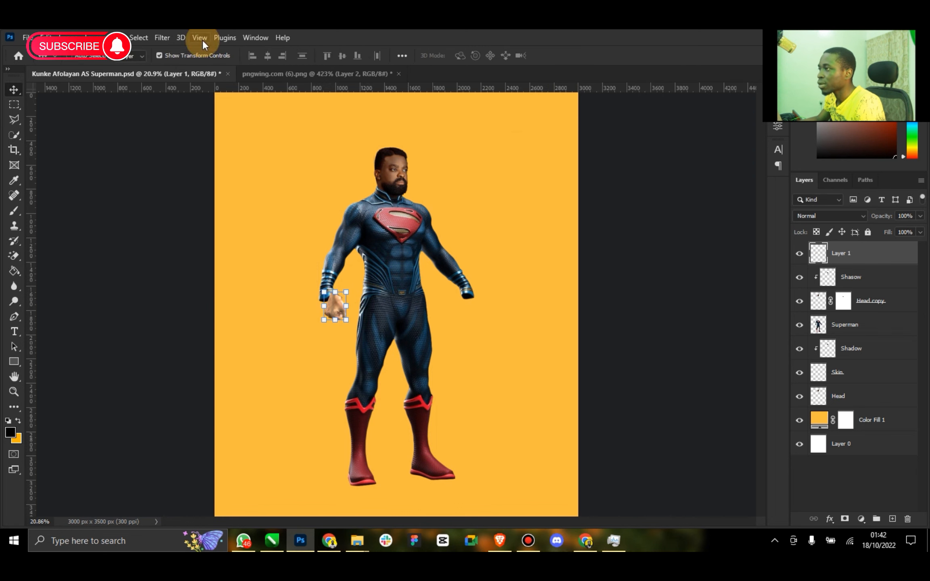
Step: Move the fist onto the cuff with the transform controls shown and rotate it about -18°
left_click(15, 407)
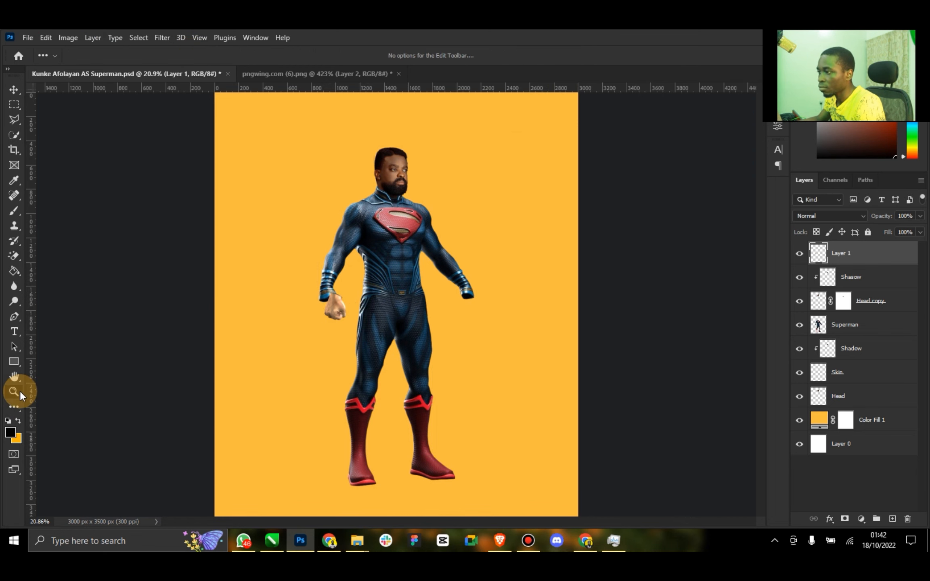
left_click(21, 391)
left_click_drag(332, 299, 383, 282)
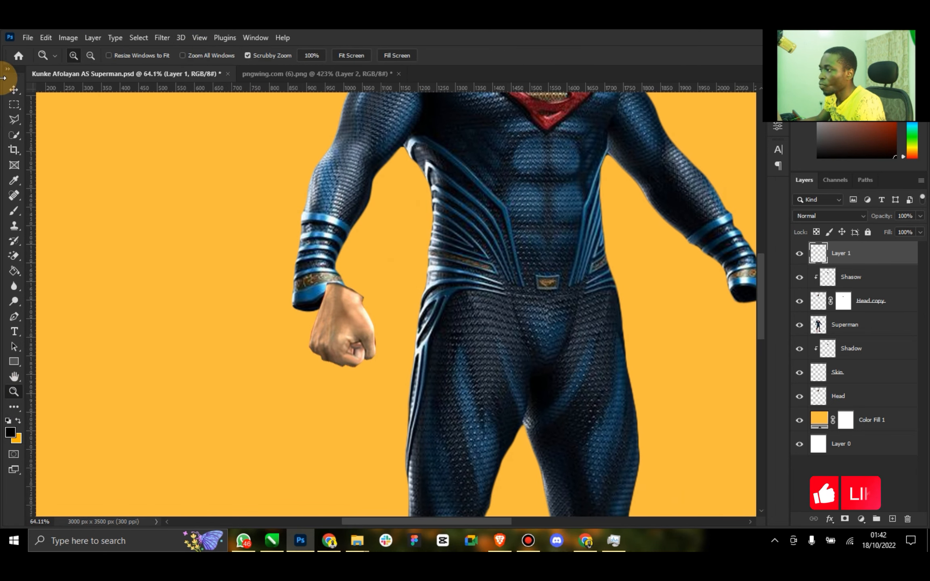
left_click(14, 89)
mouse_move(342, 330)
left_mouse_down()
mouse_move(311, 334)
mouse_move(330, 320)
left_mouse_up()
left_click(159, 55)
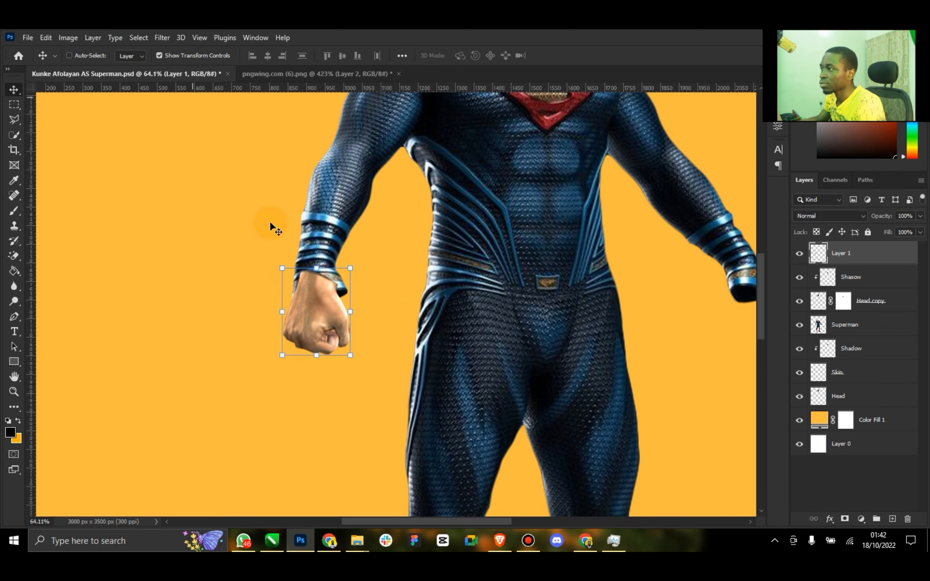
left_click_drag(353, 246, 352, 228)
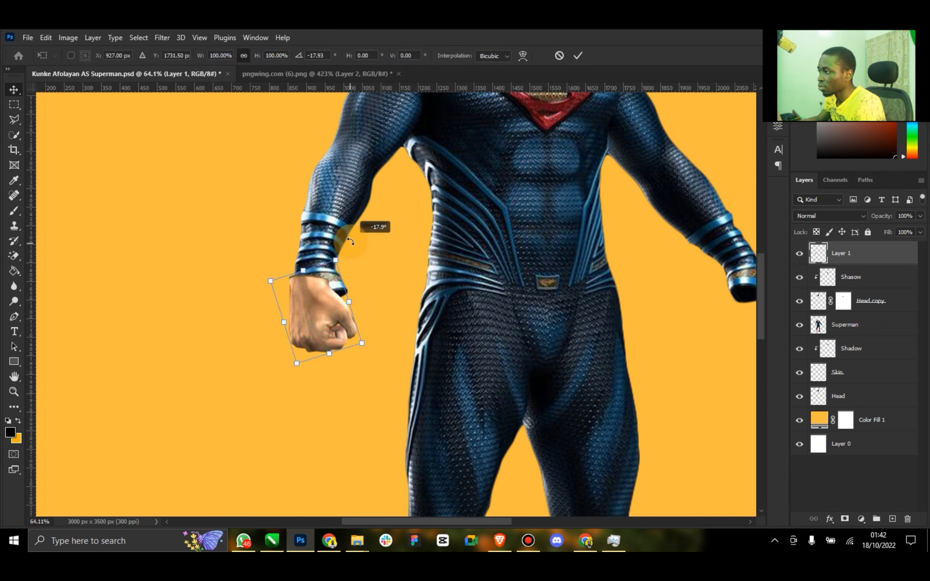
Step: Position the rotated fist just below the cuff, scale it to 87.93% and apply the transform
left_click_drag(296, 288, 303, 317)
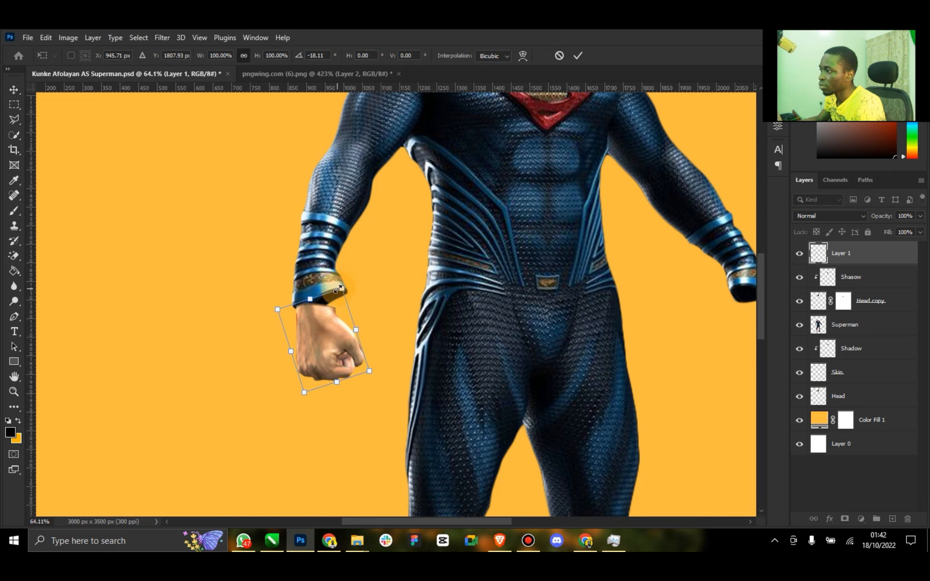
left_click_drag(342, 288, 315, 313)
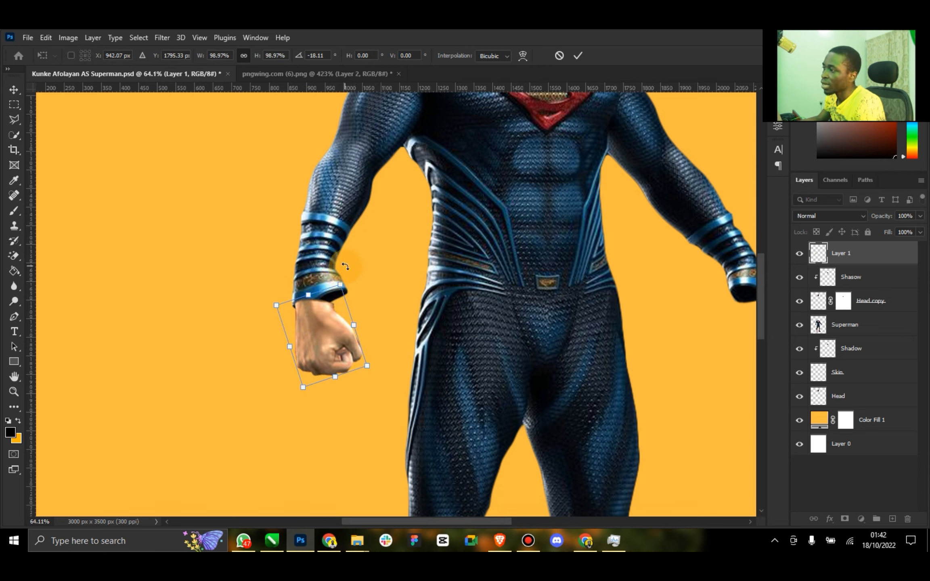
left_click_drag(368, 373, 358, 360)
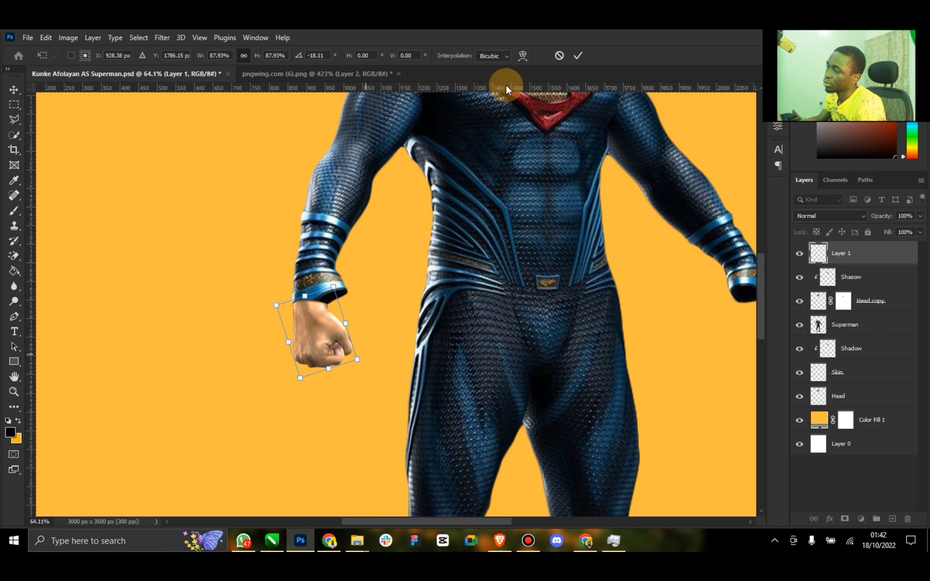
left_click(578, 55)
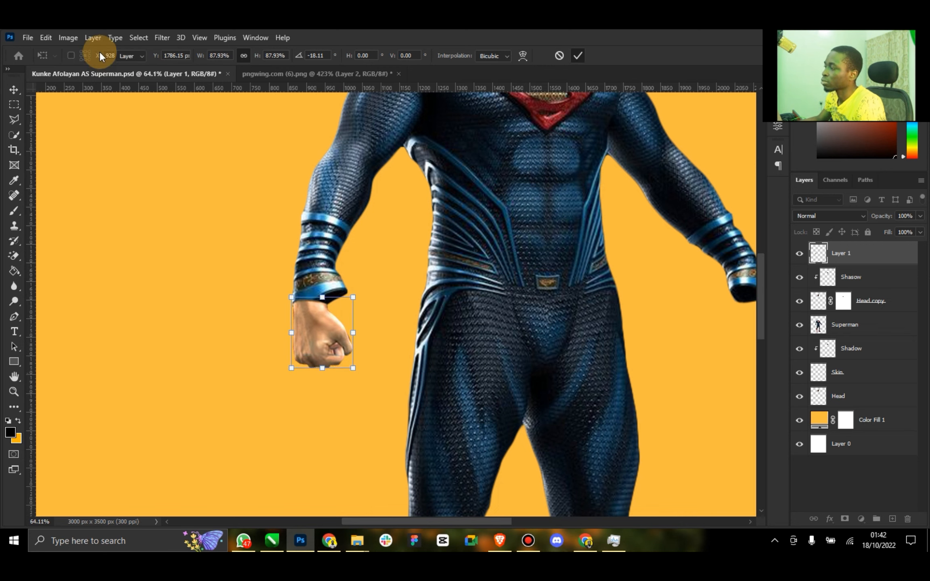
Step: Shift the fist up so that its wrist overlaps the gold band of the cuff
double_click(16, 380)
left_click(14, 391)
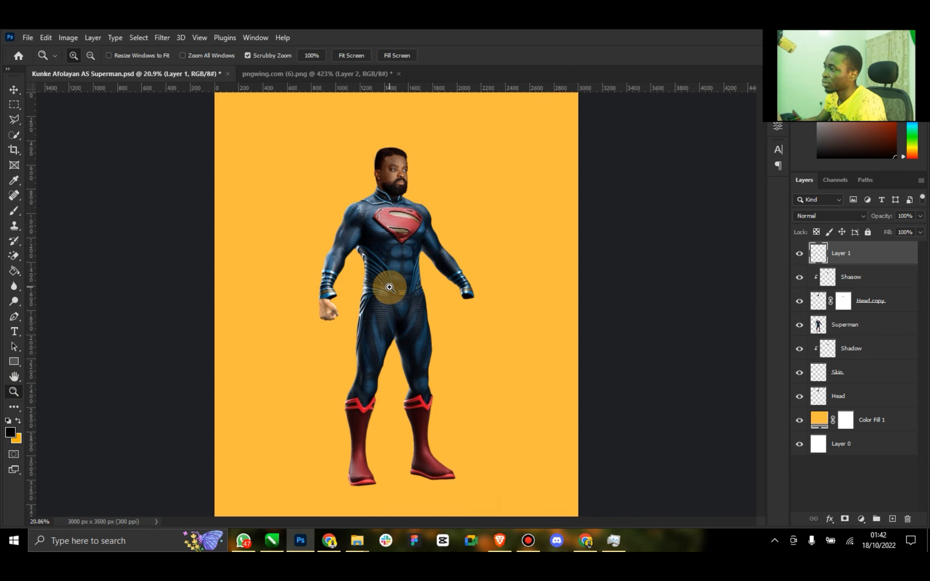
left_click_drag(389, 287, 334, 271)
left_click(14, 89)
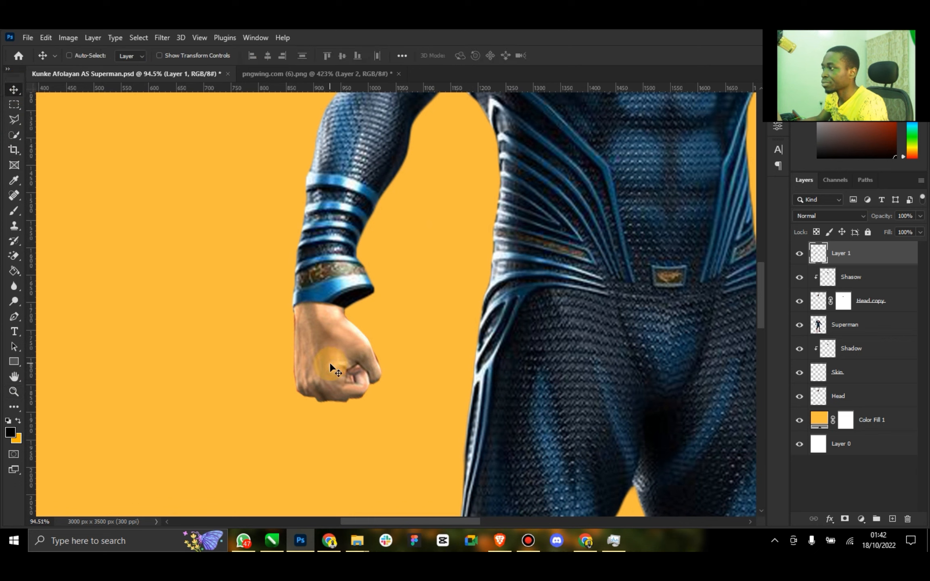
left_click_drag(330, 363, 333, 318)
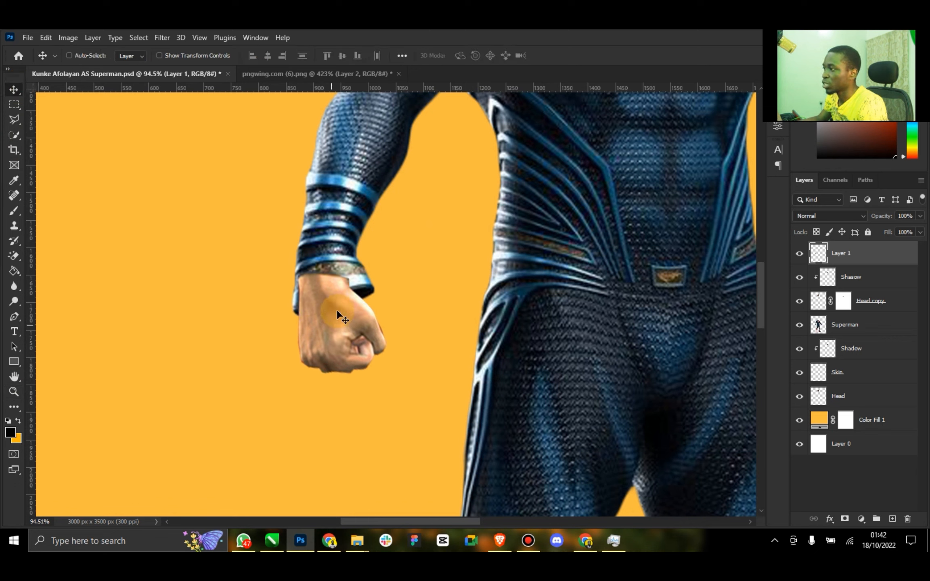
Step: Duplicate the Superman layer, place the copy below Layer 0 and hide it
left_click(852, 327)
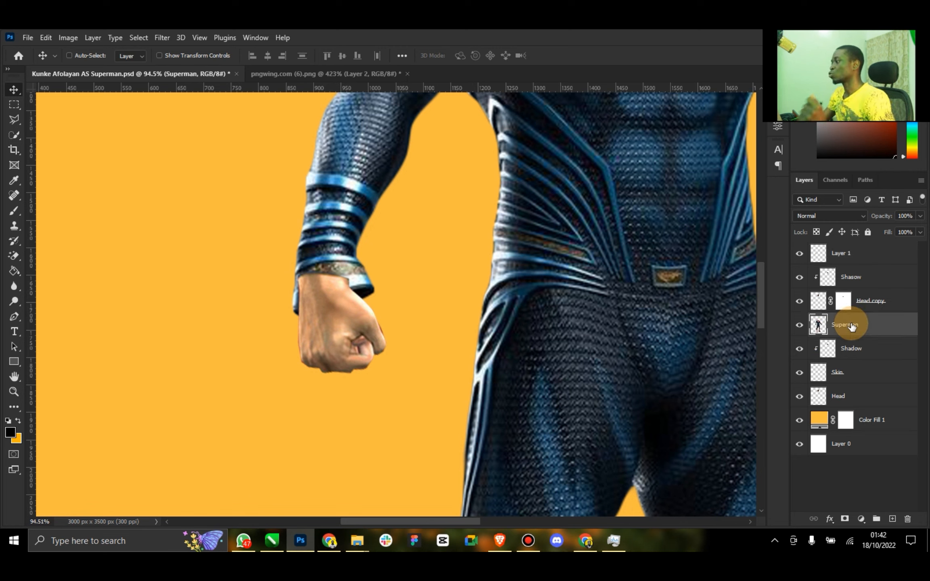
key("ctrl+j")
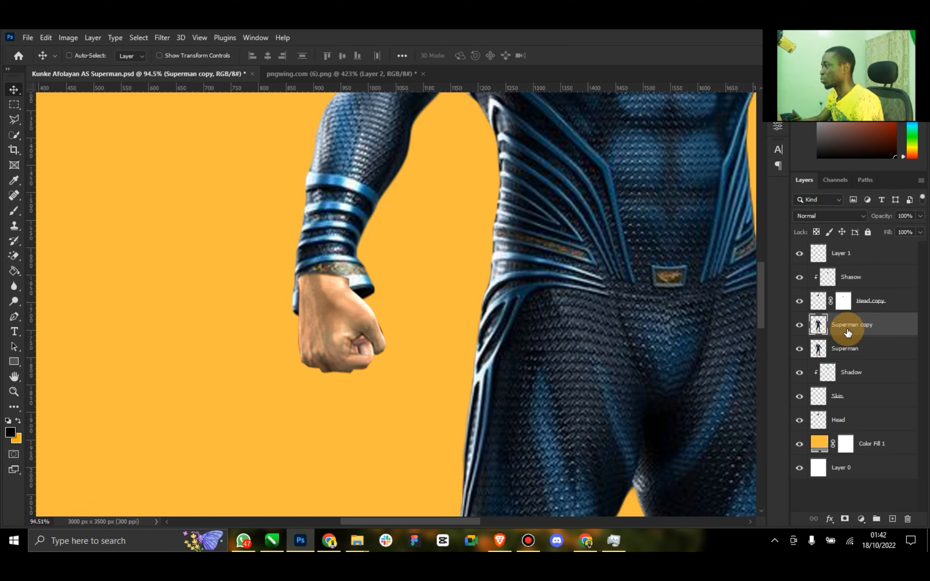
left_click_drag(846, 323, 852, 472)
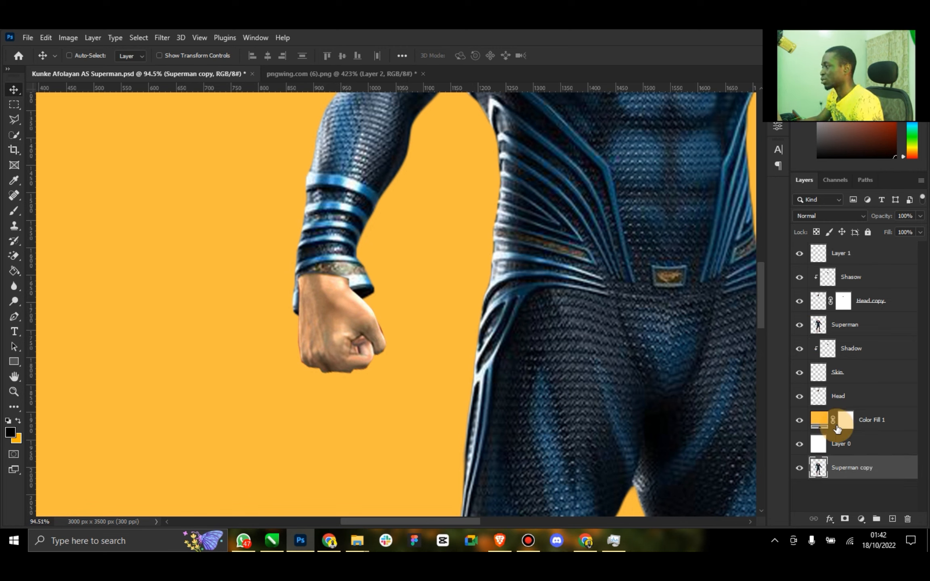
left_click(799, 467)
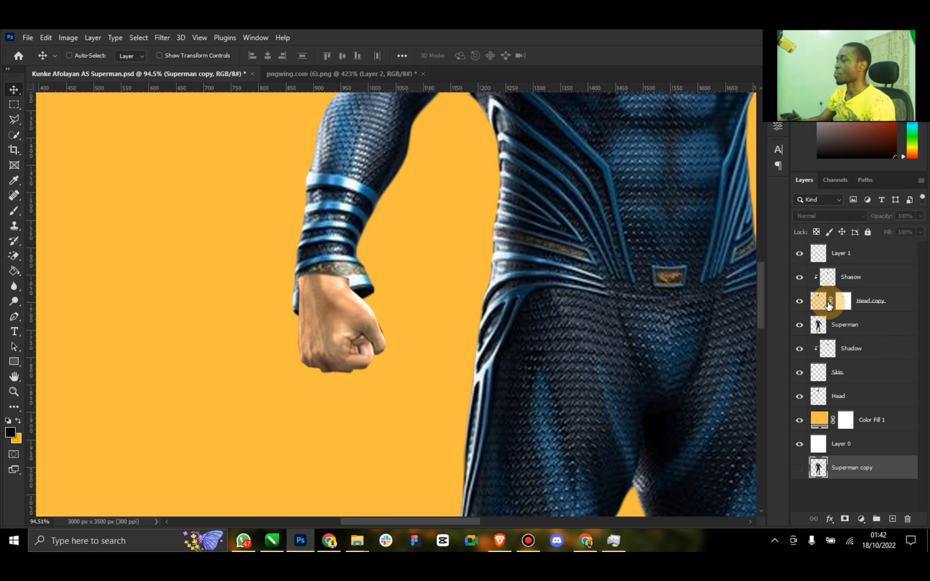
Step: Cut the flared gold-banded end of the right cuff from the Superman layer using a polygonal selection, and deselect
left_click(838, 325)
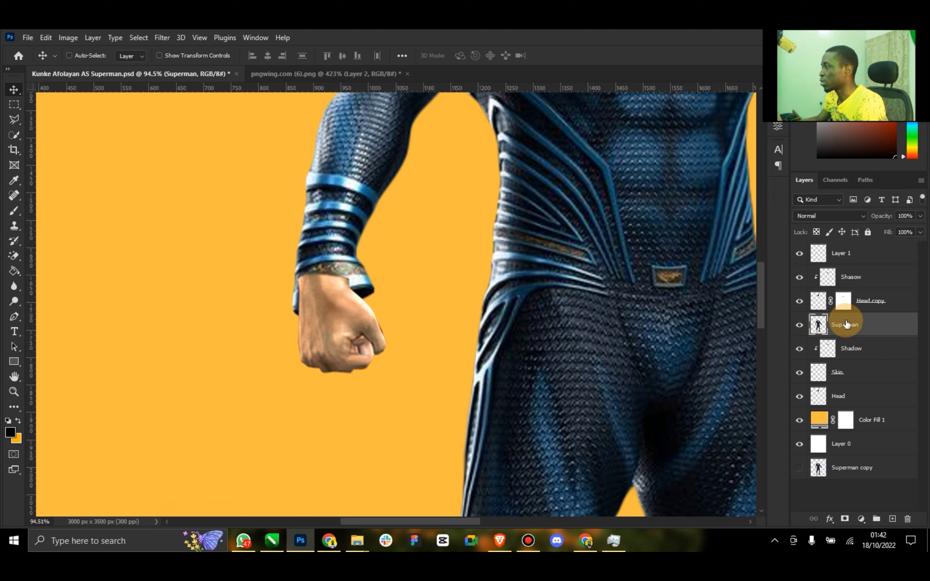
left_click(14, 120)
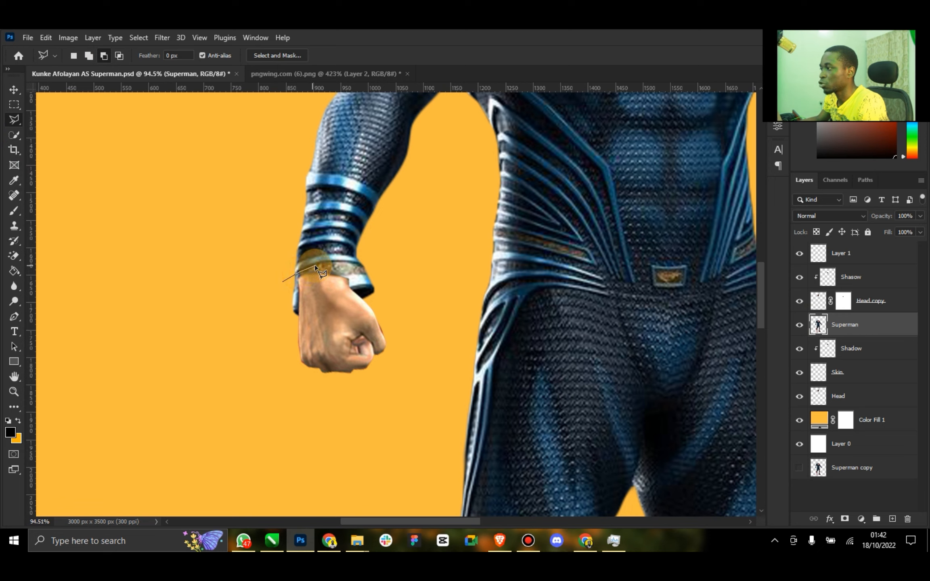
left_click_drag(316, 267, 351, 265)
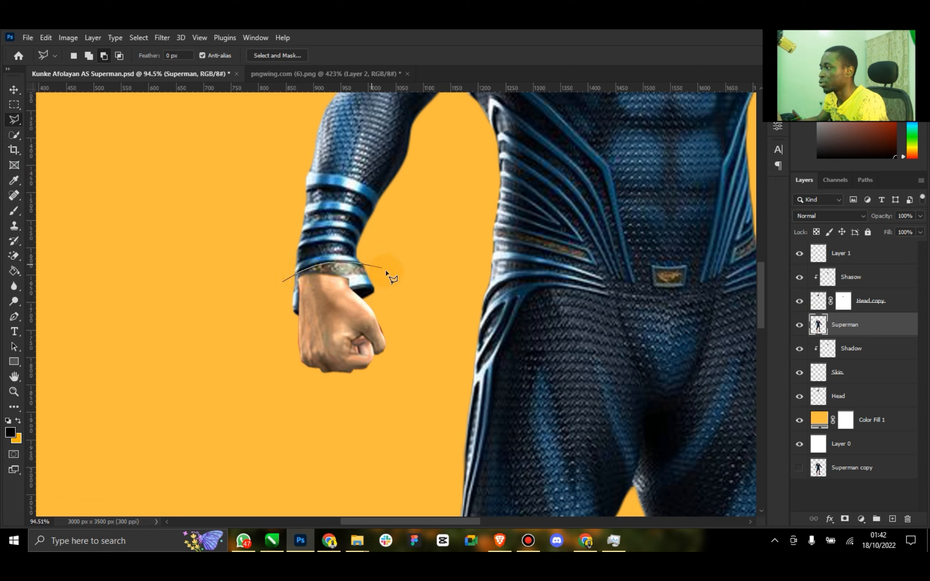
key("Escape")
key("Delete")
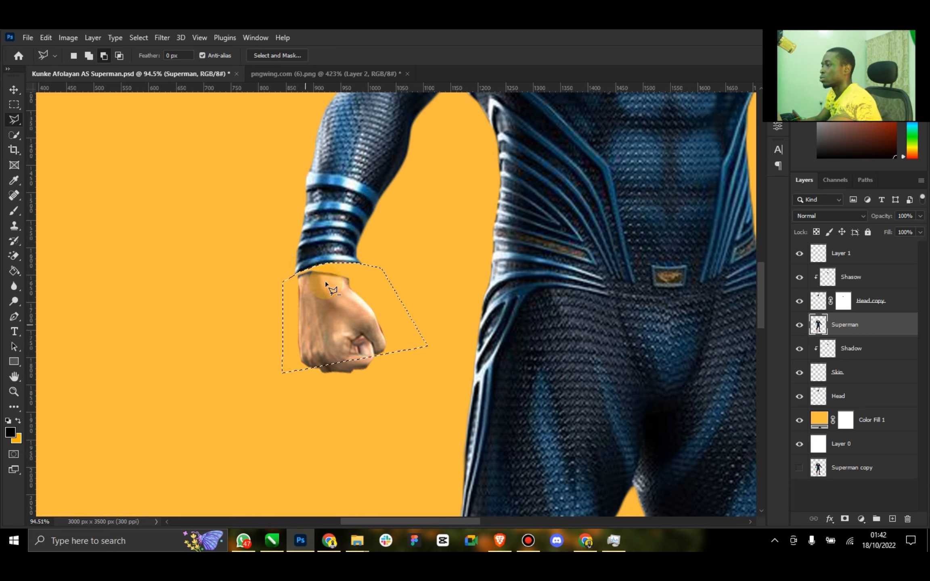
right_click(339, 263)
left_click(373, 267)
left_click(12, 90)
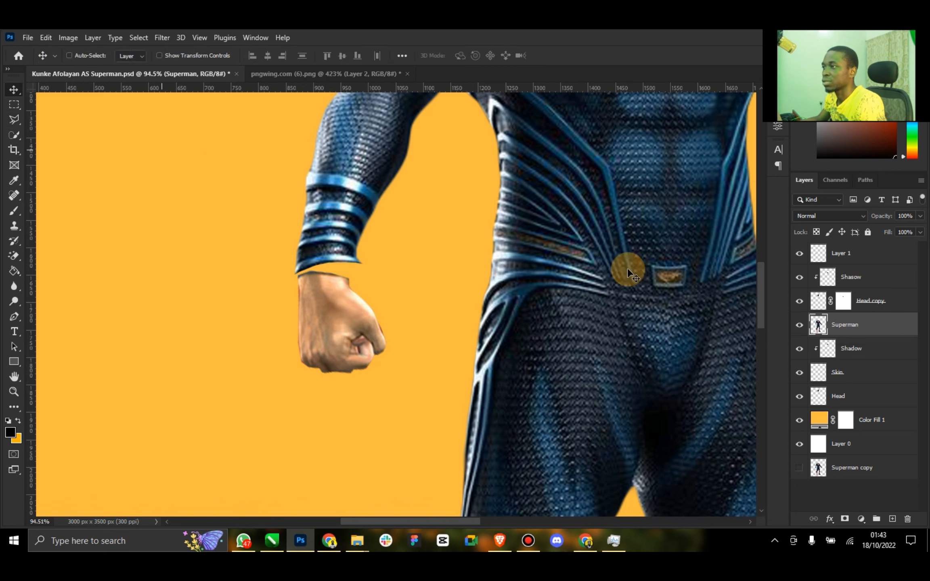
Step: Rename Layer 1 to Hand and nudge the fist up against the trimmed cuff
double_click(840, 253)
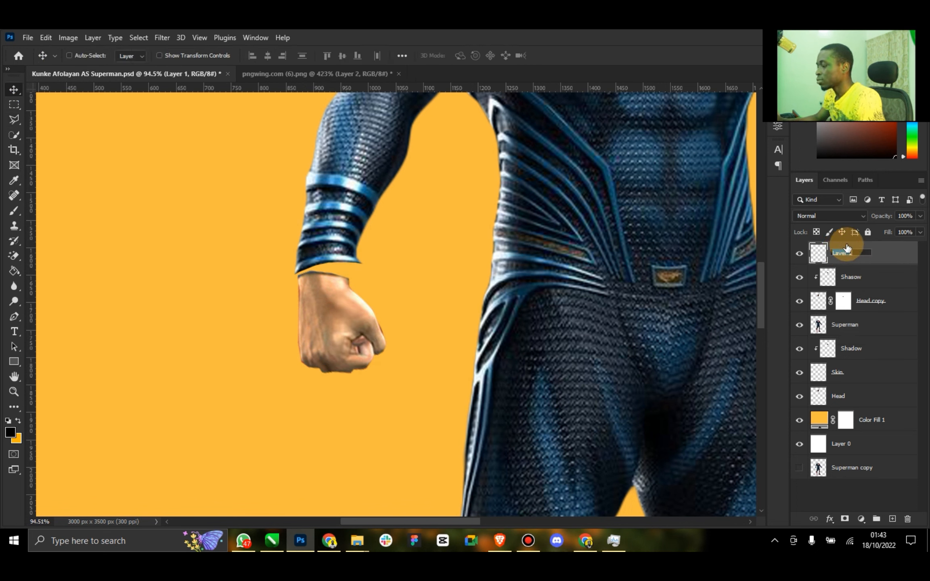
type("Hand")
key("Return")
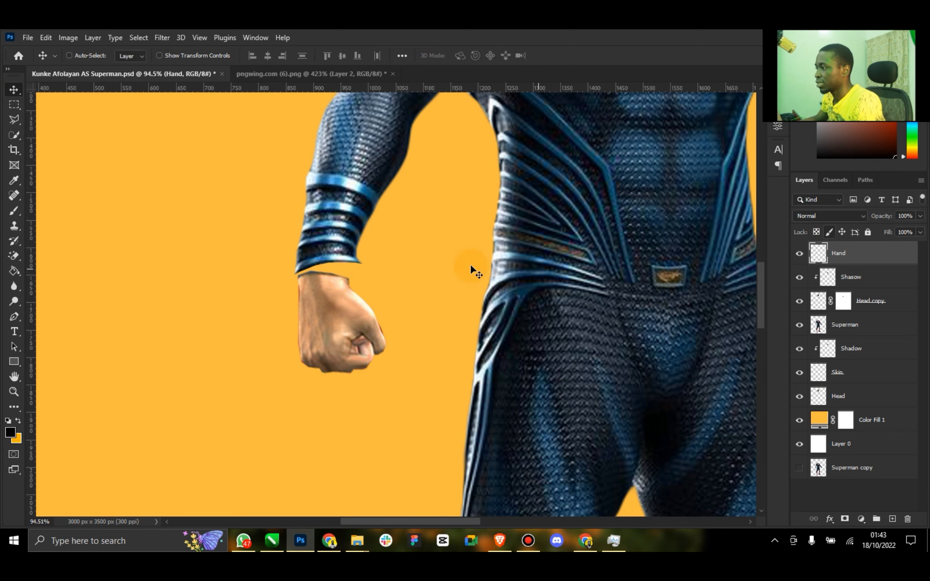
left_click_drag(330, 289, 325, 284)
Step: Enlarge the fist on the Hand layer to about 116% and apply the transform
double_click(10, 381)
left_click(11, 391)
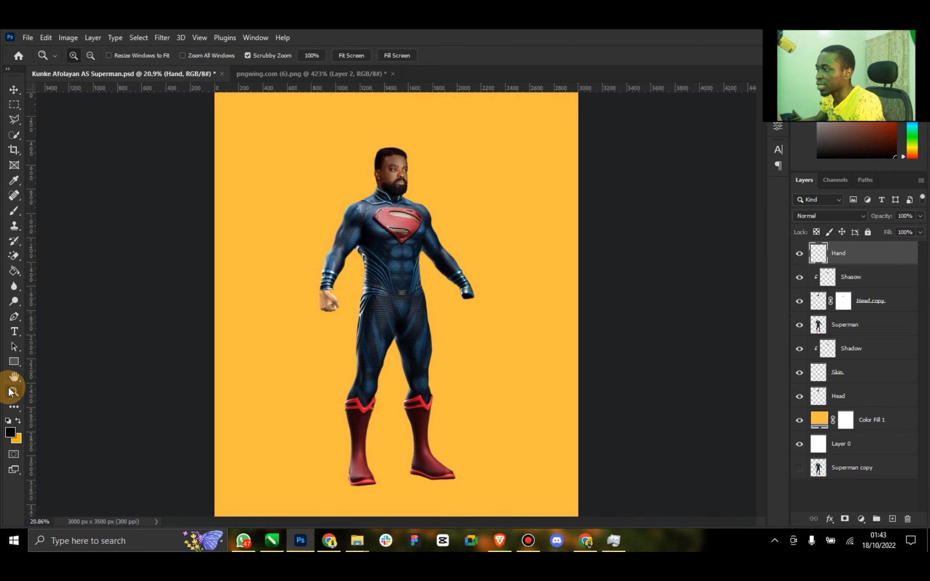
left_click(12, 93)
left_click(170, 55)
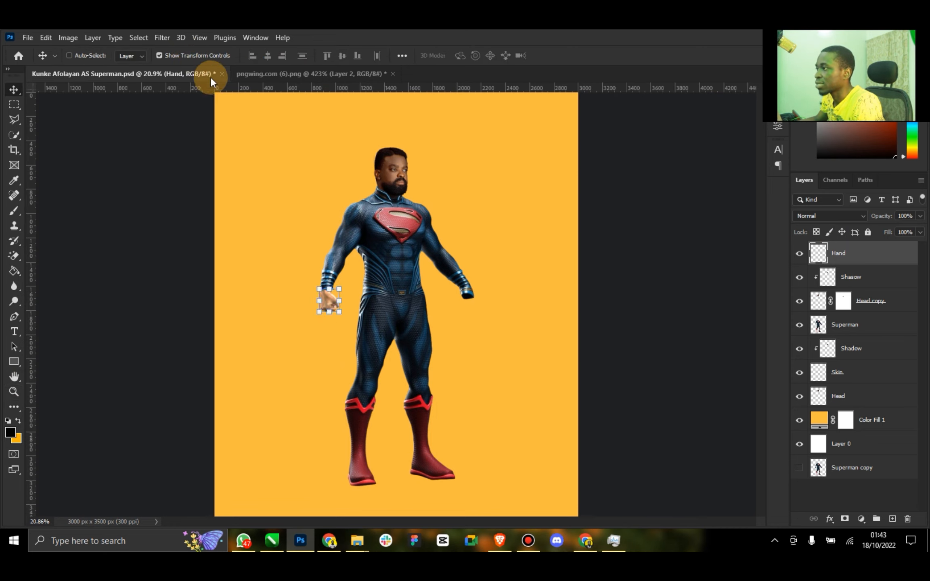
left_click_drag(342, 312, 346, 320)
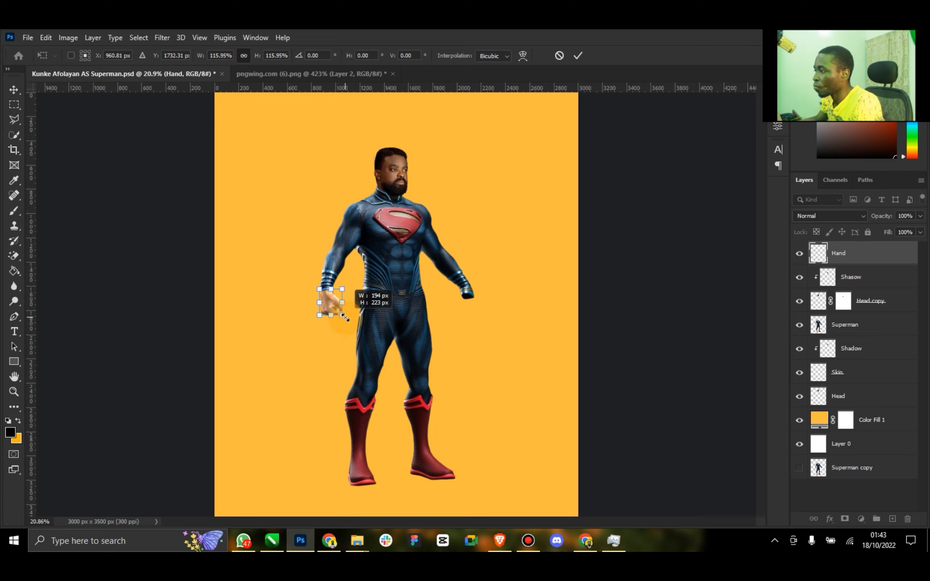
left_click(578, 56)
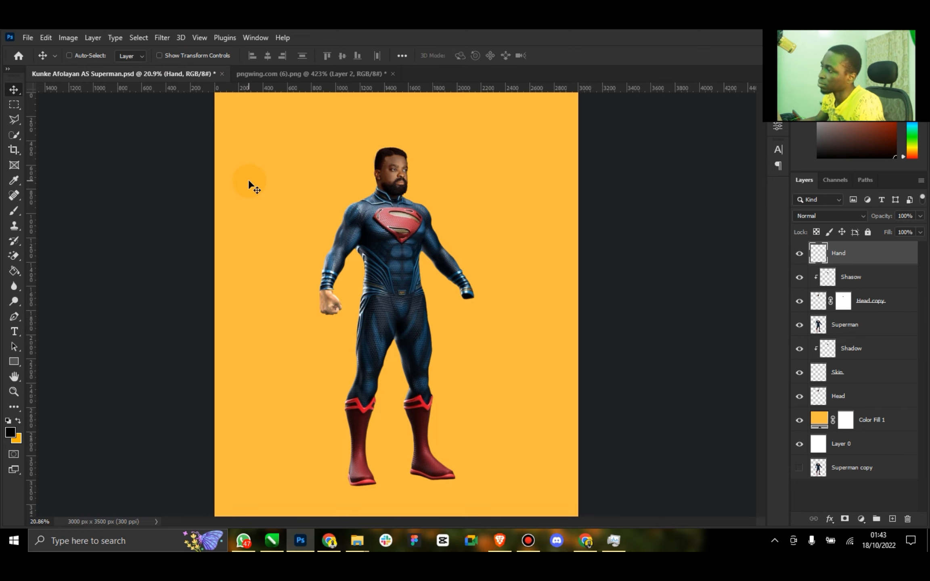
Step: Move the Hand layer below the Superman layer and shift the fist so its wrist tucks under the cuff
left_click(14, 392)
left_click_drag(331, 278, 374, 263)
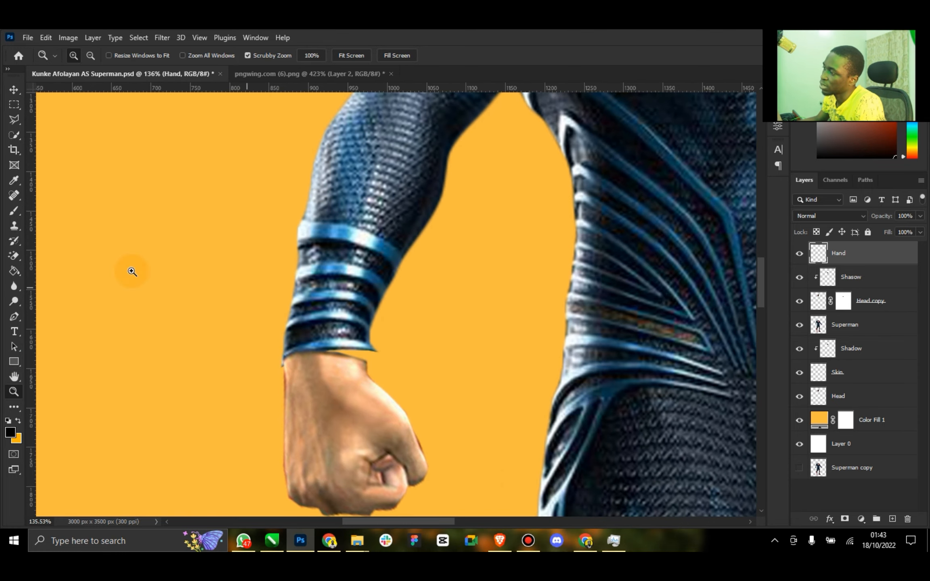
left_click(13, 90)
left_click_drag(304, 358, 303, 357)
left_click_drag(884, 258, 877, 336)
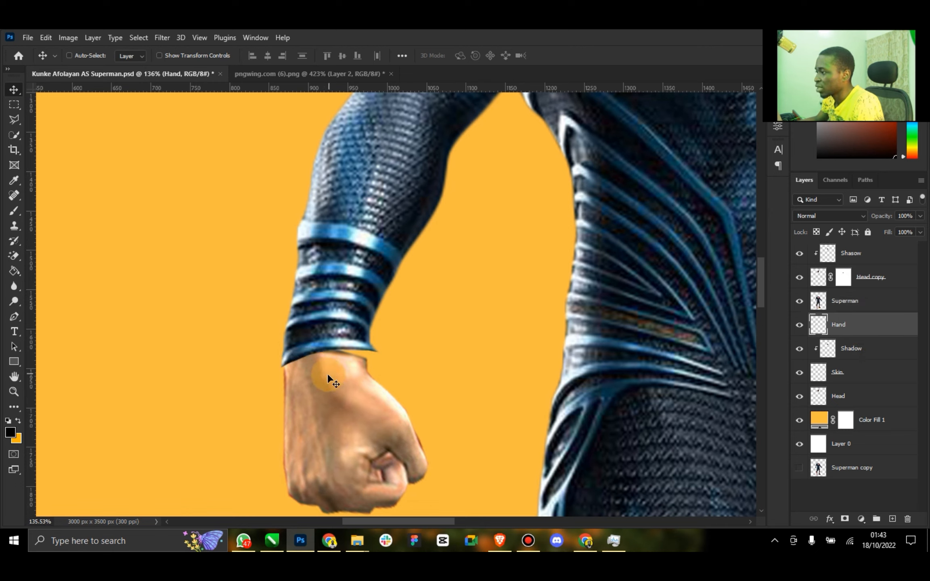
left_click_drag(325, 371, 332, 368)
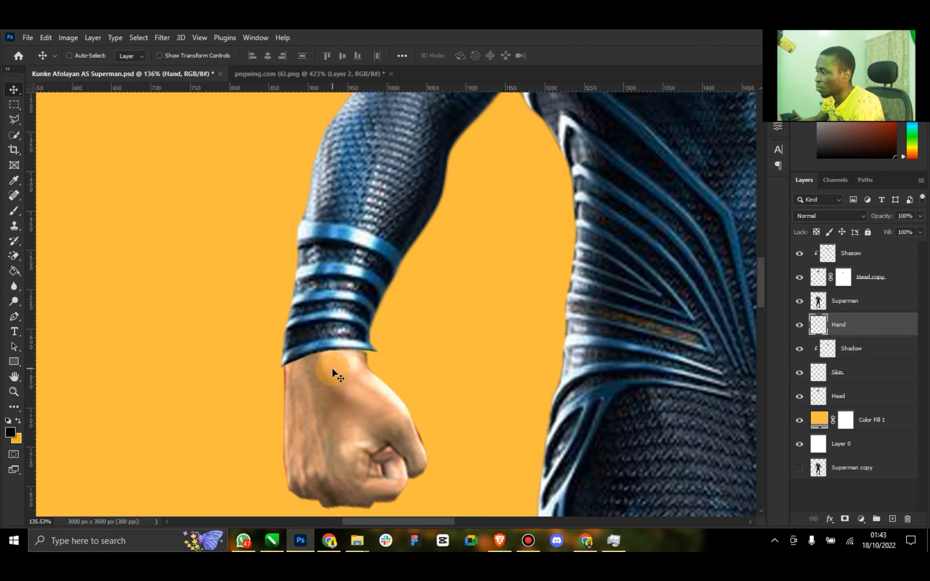
Step: Smudge both corners of the cuff's lower edge on the Superman layer at 23% strength so they fit the wrist
left_click(826, 302)
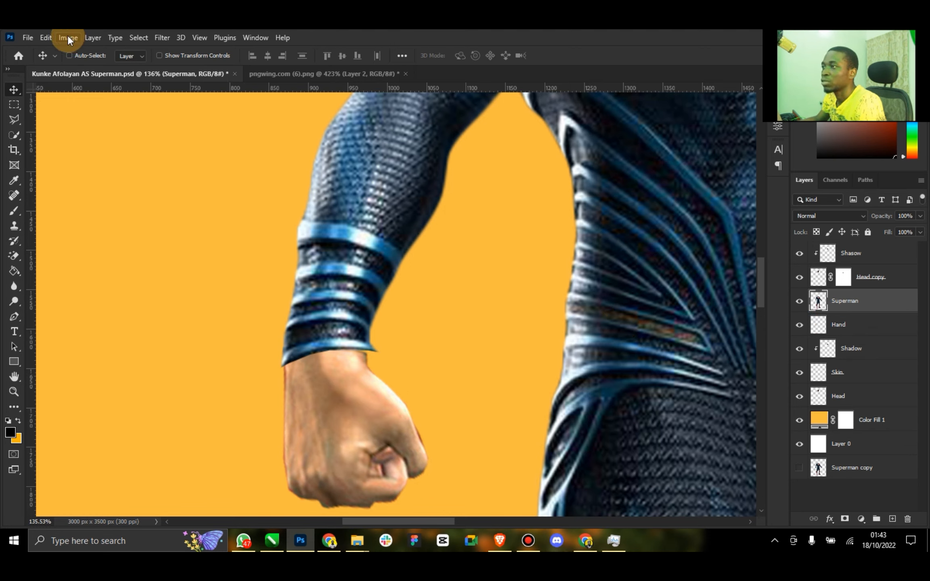
left_click(14, 285)
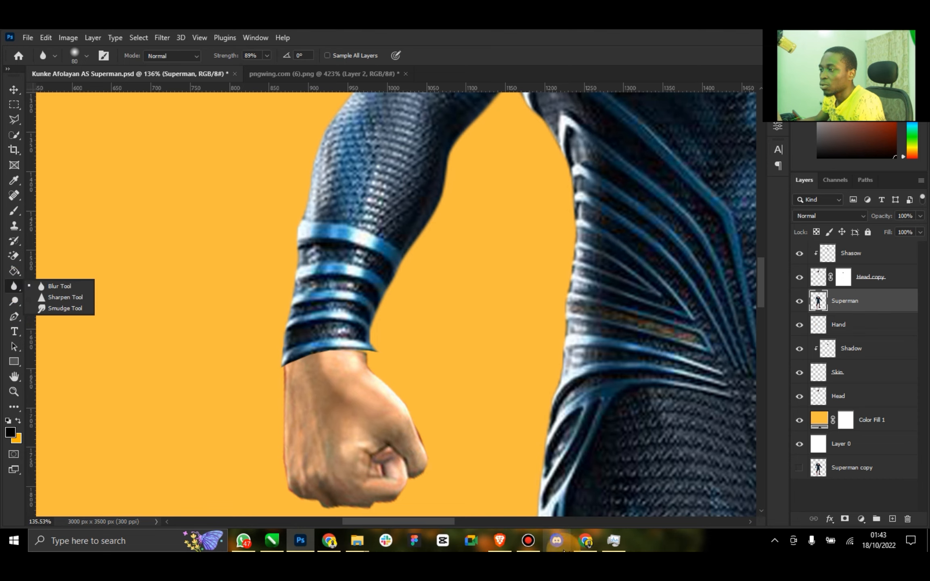
left_click(528, 540)
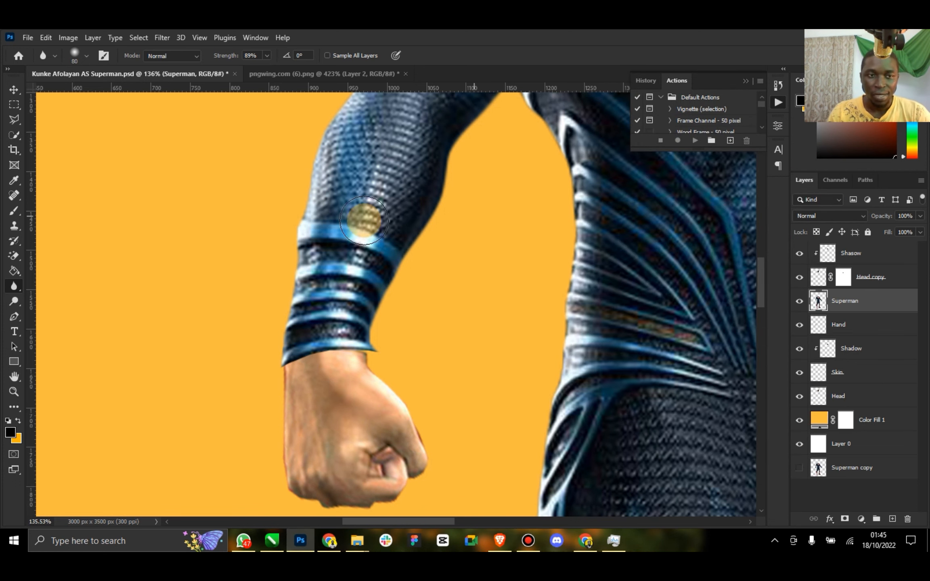
left_click(13, 285)
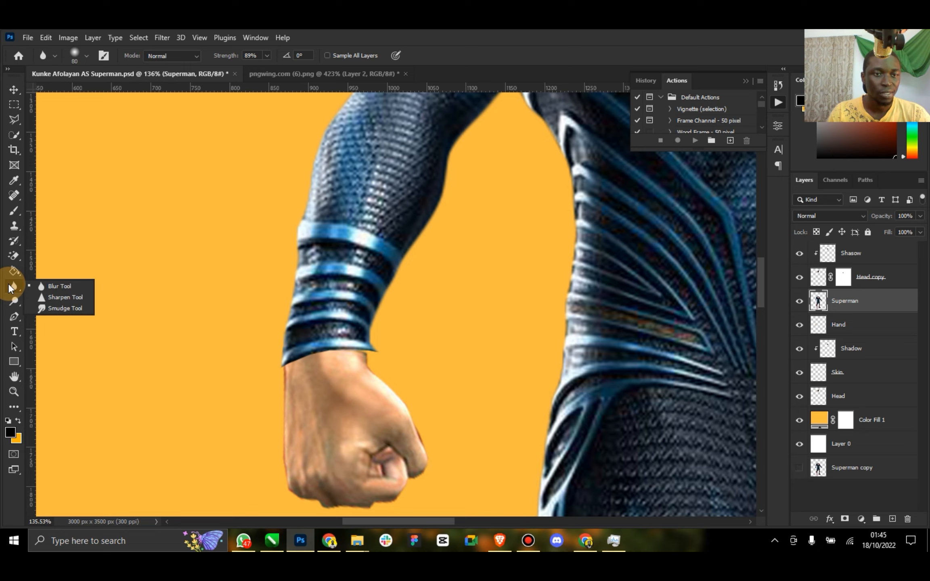
left_click(61, 309)
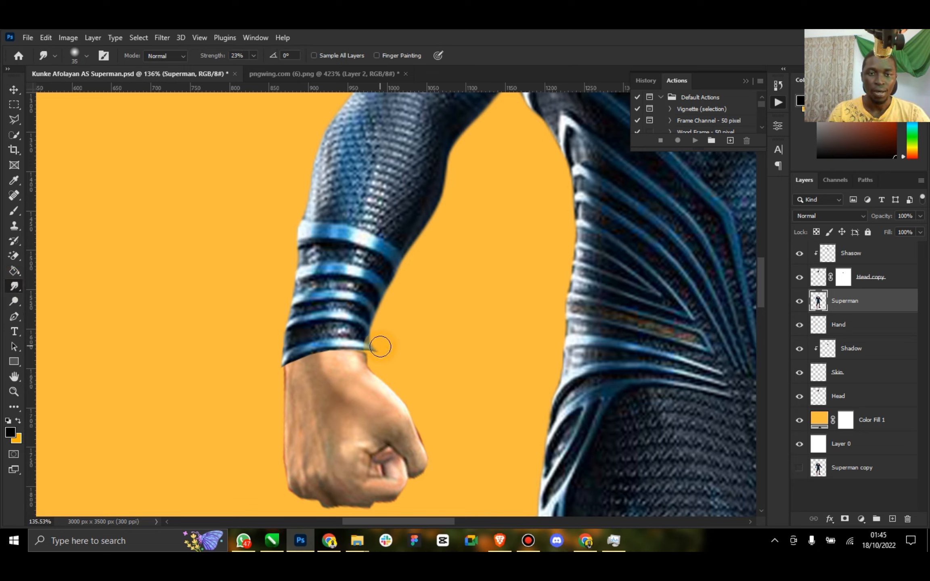
mouse_move(378, 356)
left_mouse_down()
mouse_move(347, 353)
mouse_move(371, 353)
mouse_move(366, 365)
mouse_move(366, 352)
left_mouse_up()
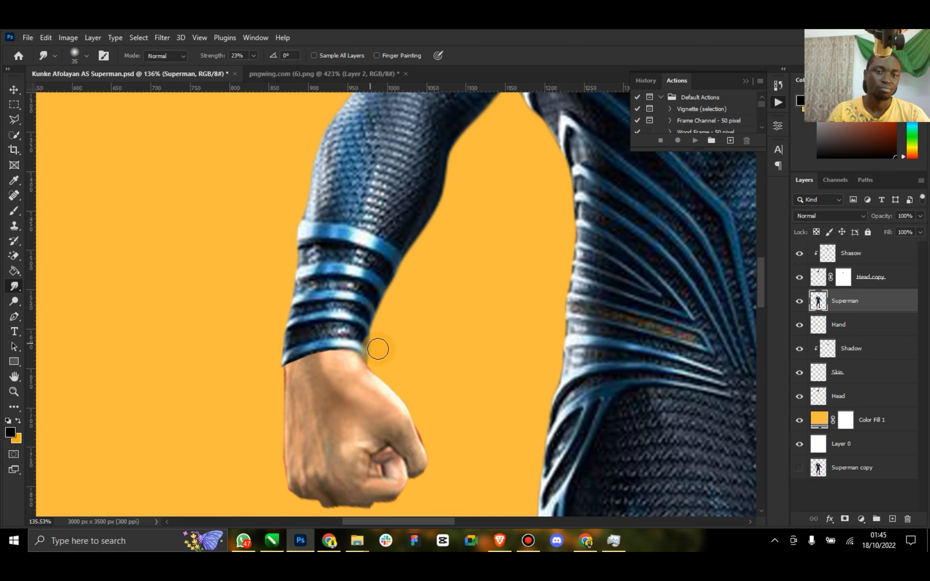
left_click_drag(302, 337, 288, 356)
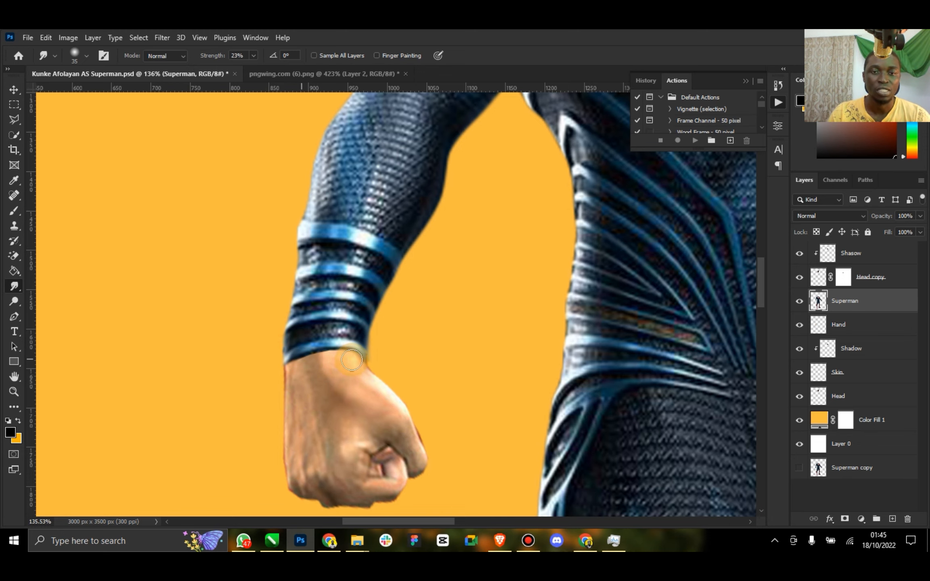
Step: Remove the gold-banded, dark end of the opposite arm's cuff from the Superman layer using a polygonal selection, and deselect
double_click(16, 377)
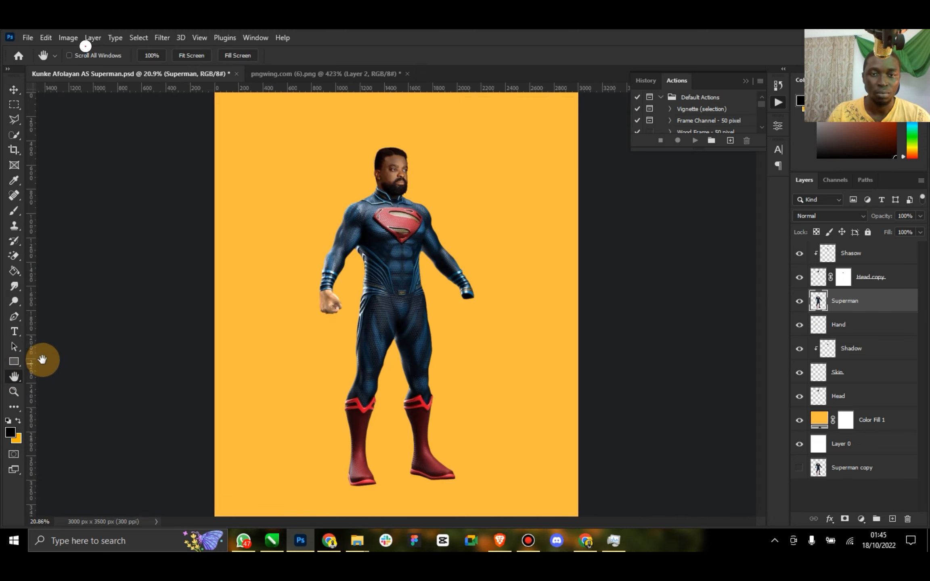
left_click(13, 90)
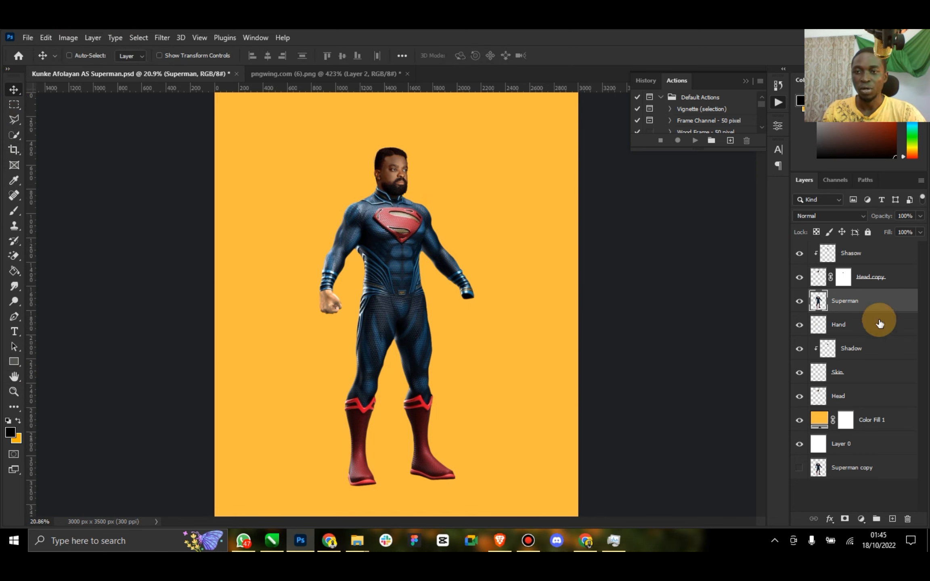
left_click(14, 391)
mouse_move(471, 290)
left_mouse_down()
mouse_move(566, 274)
mouse_move(529, 267)
left_mouse_up()
left_click(14, 120)
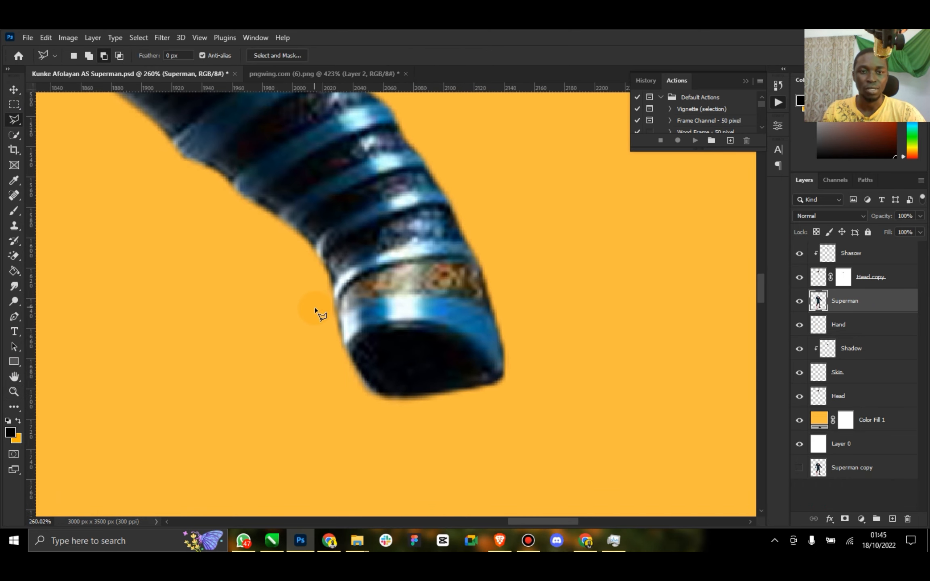
left_click(377, 270)
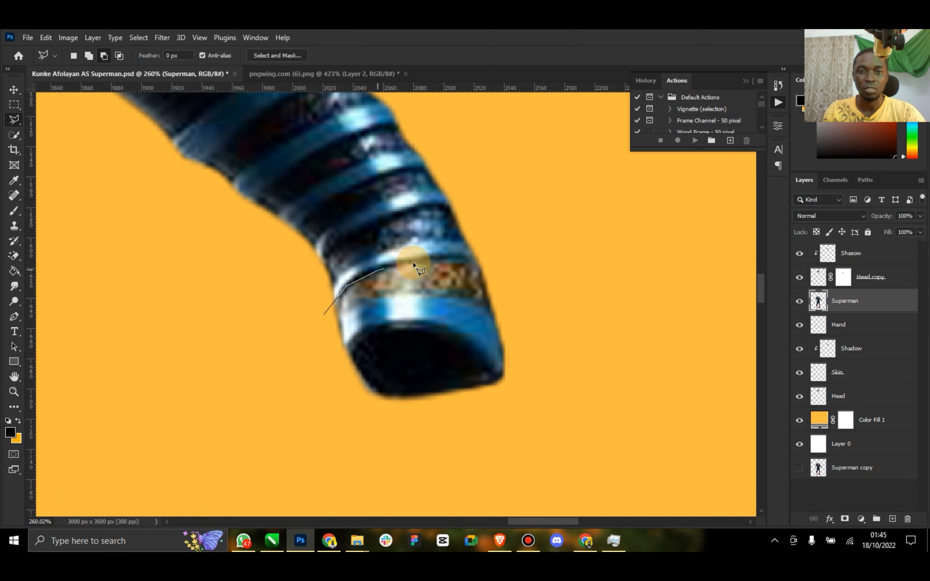
left_click(412, 263)
left_click(487, 261)
left_click(581, 434)
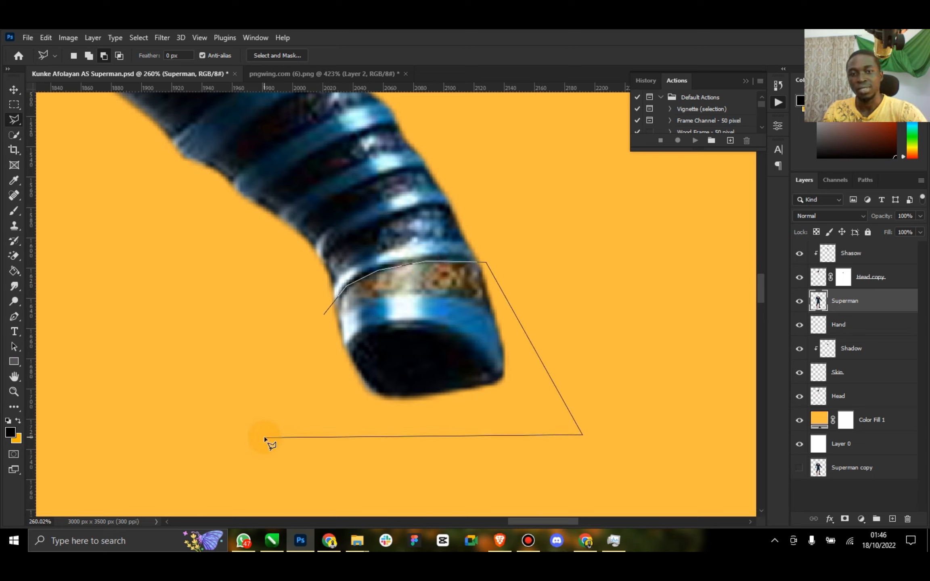
double_click(265, 436)
right_click(356, 352)
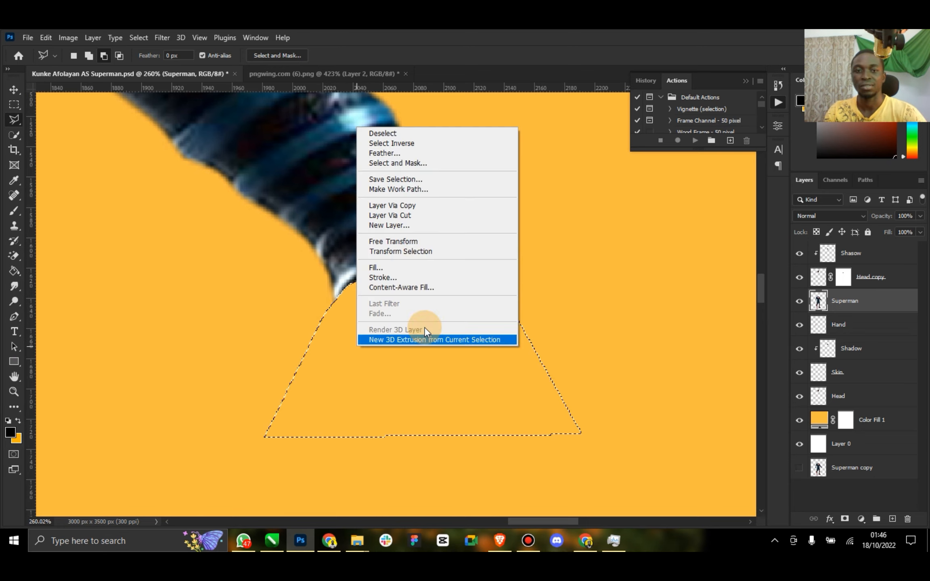
left_click(412, 129)
Step: Duplicate the Hand layer and place the copy at the end of the opposite, newly trimmed cuff
double_click(14, 375)
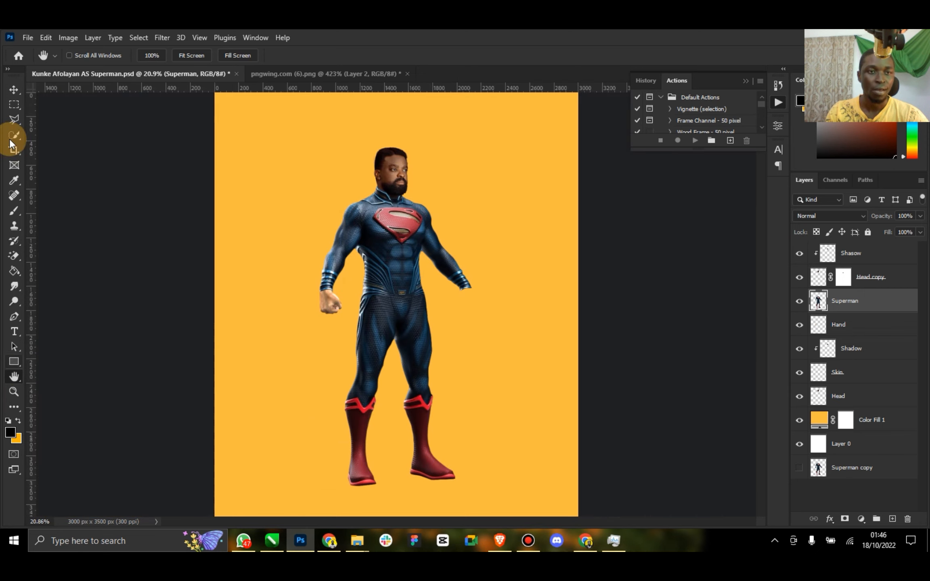
left_click(13, 89)
left_click(847, 325)
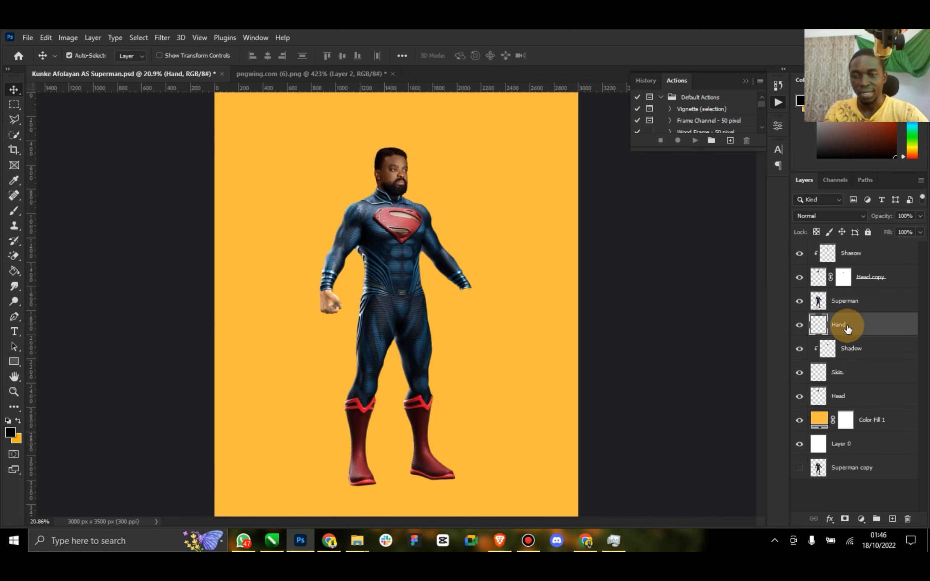
key("ctrl+j")
left_click_drag(375, 302, 468, 283)
Step: Flip the duplicated fist horizontally
left_click(41, 37)
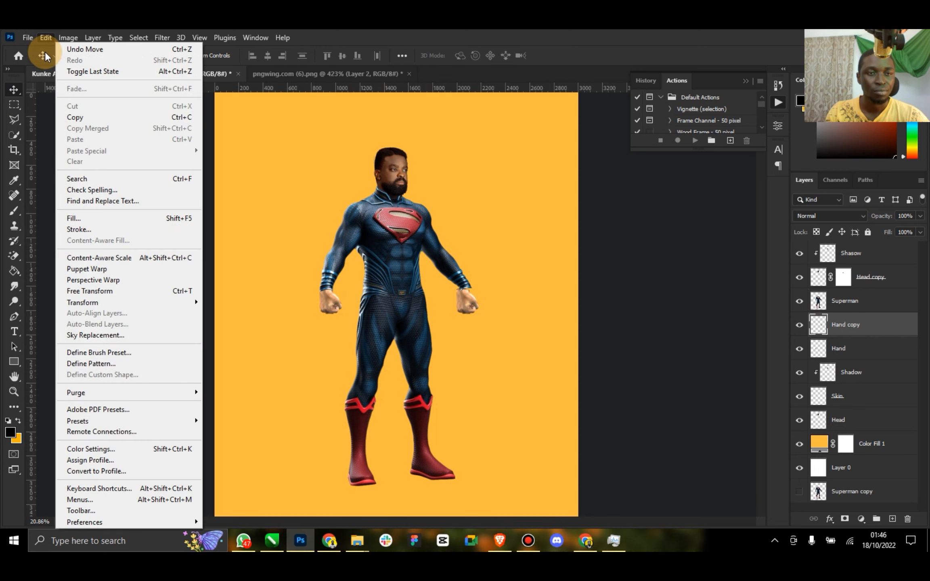
mouse_move(169, 302)
left_click(265, 516)
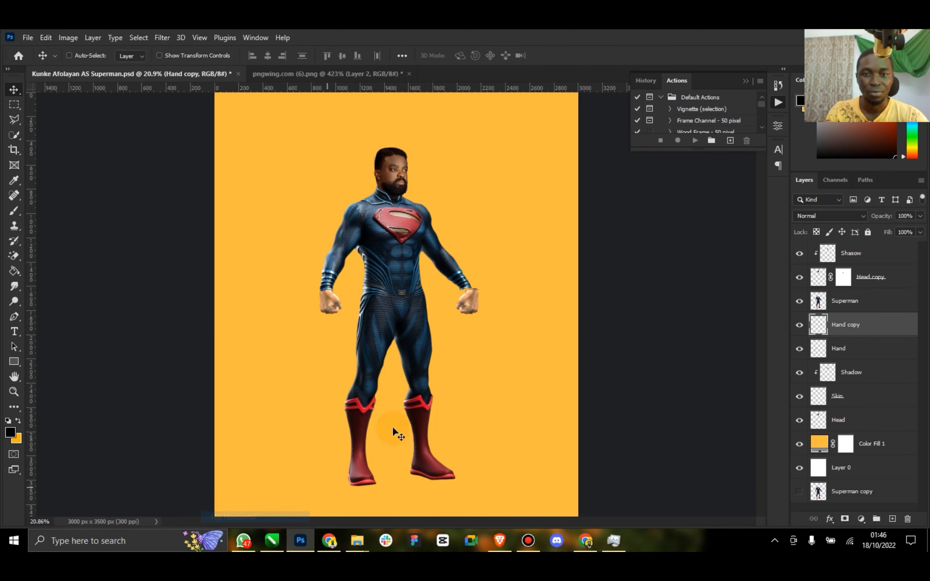
Step: Rotate the duplicated fist to -32.97° and shift it up so its wrist sits under the cuff
left_click(15, 394)
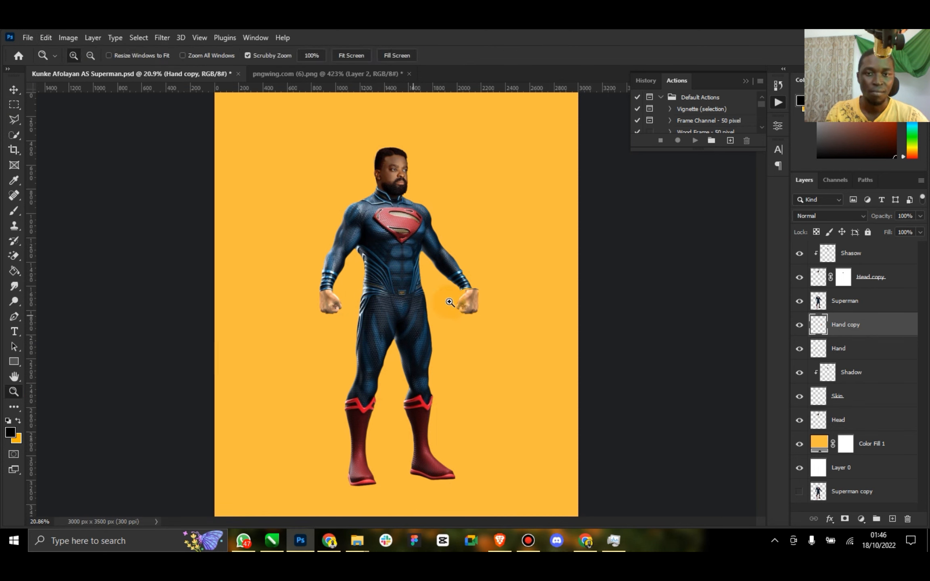
left_click_drag(468, 287, 567, 270)
left_click(14, 89)
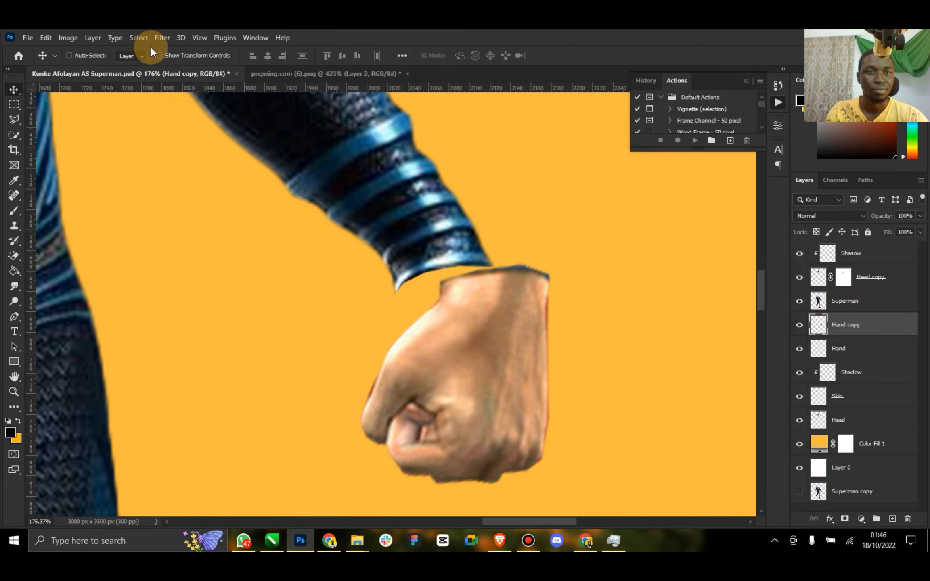
left_click(159, 55)
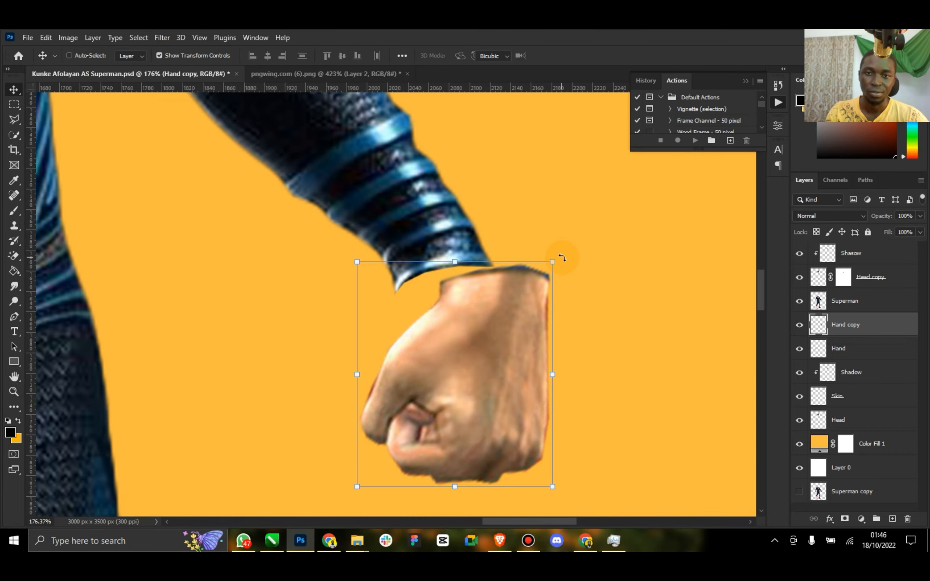
left_click_drag(561, 258, 482, 208)
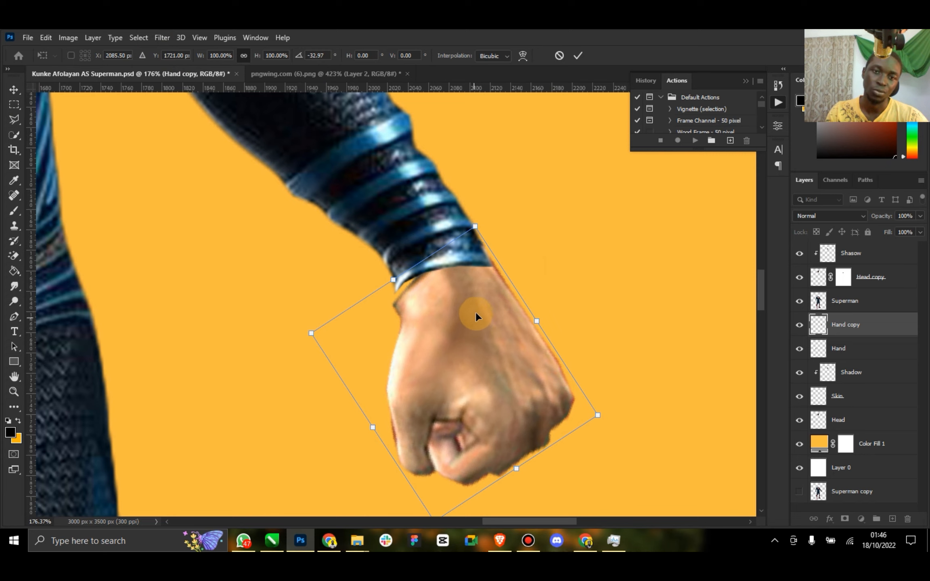
left_click_drag(475, 317, 476, 300)
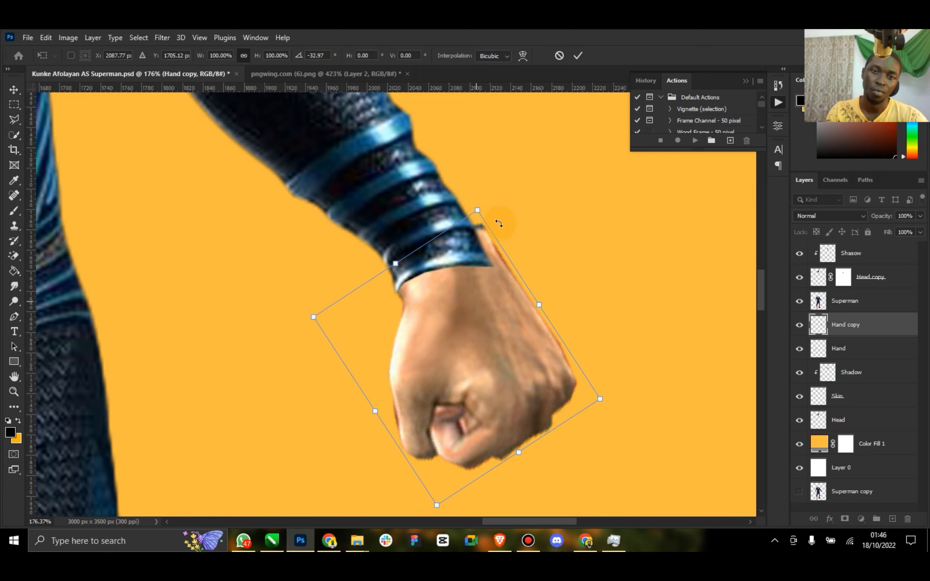
Step: Refine the duplicated fist to 92.74% scale and -30.70° rotation, align it with the cuff and apply the transform
left_click_drag(477, 211, 475, 222)
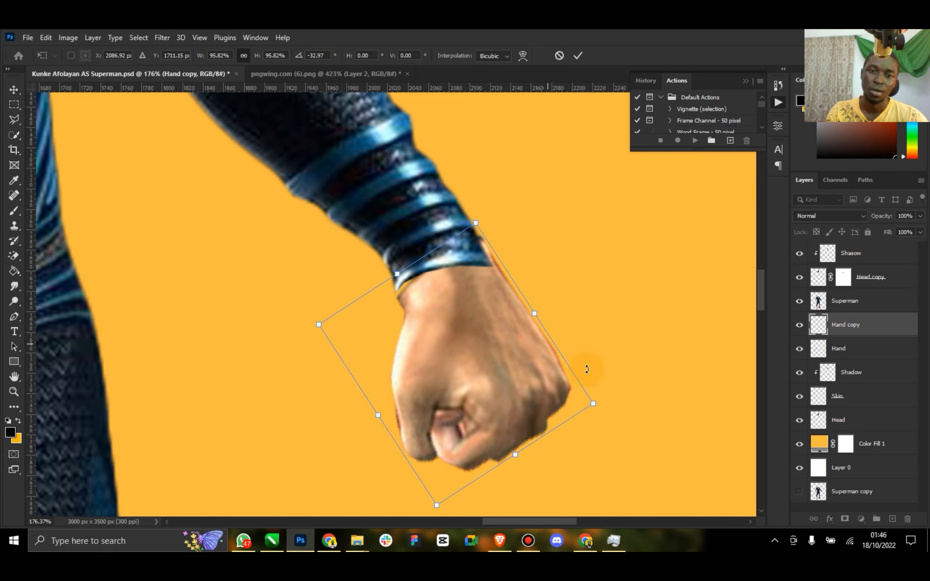
left_click_drag(600, 388, 599, 386)
left_click_drag(496, 320, 497, 318)
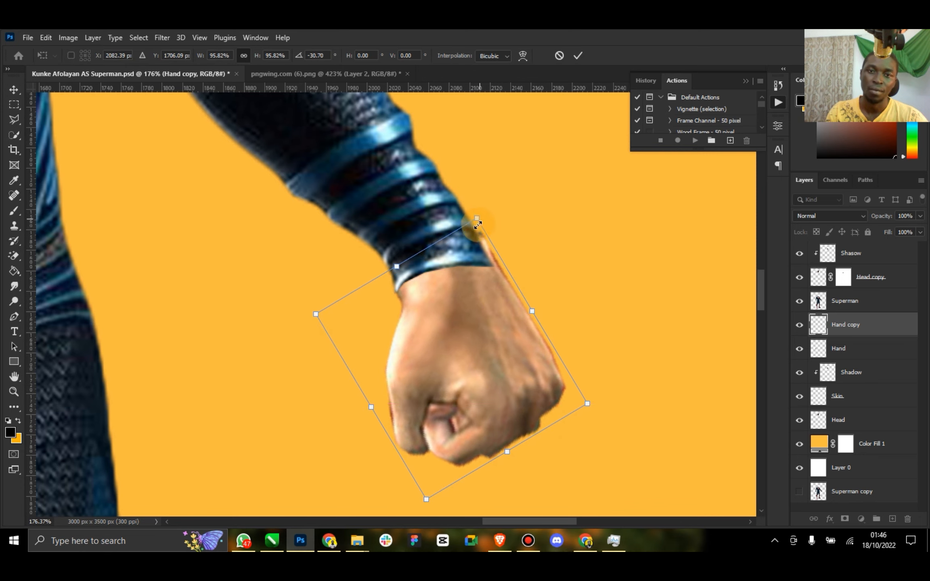
left_click_drag(476, 224, 475, 230)
mouse_move(447, 302)
left_mouse_down()
mouse_move(437, 294)
mouse_move(438, 304)
left_mouse_up()
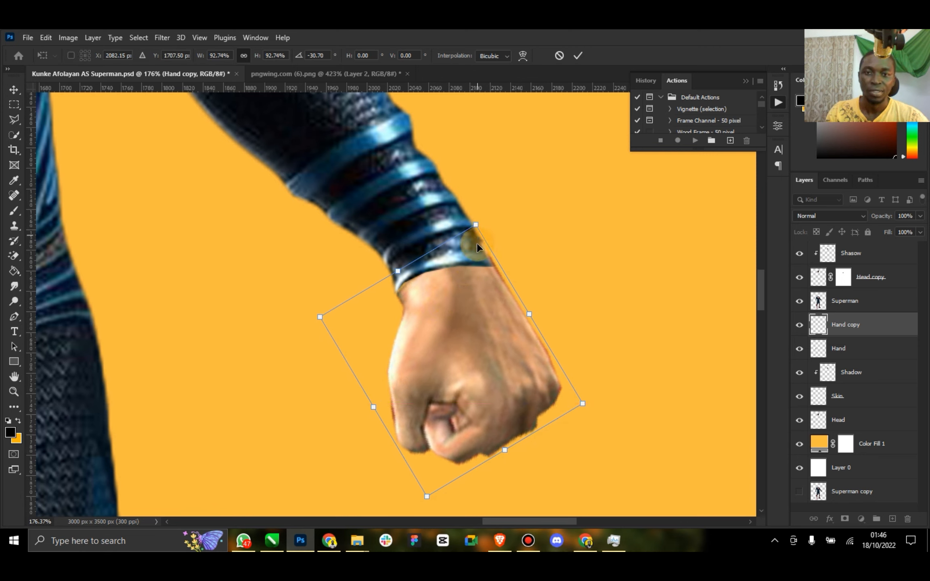
left_click(581, 58)
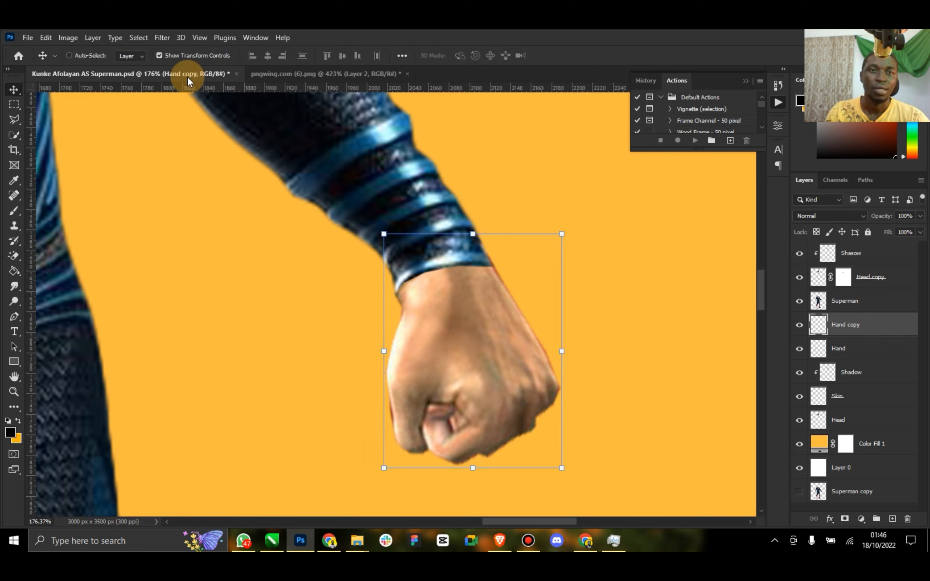
Step: Hide the transform controls and smudge the Superman layer's cuff edge where it meets the duplicated fist's wrist
left_click(159, 55)
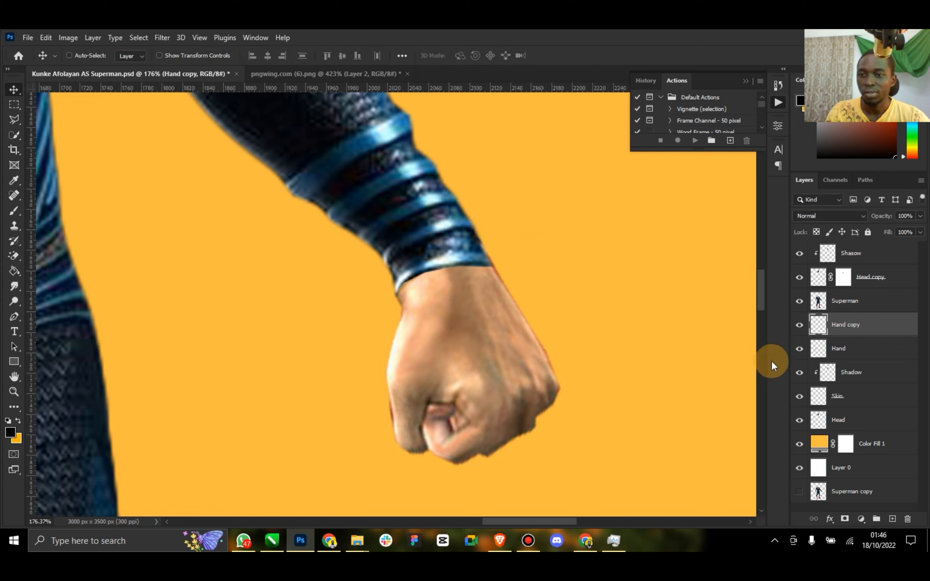
left_click(847, 300)
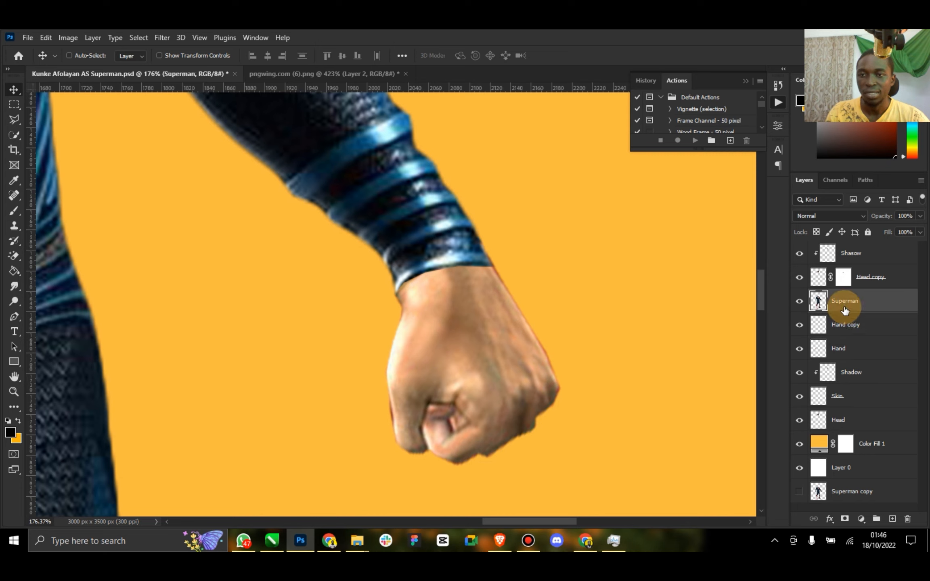
left_click(14, 286)
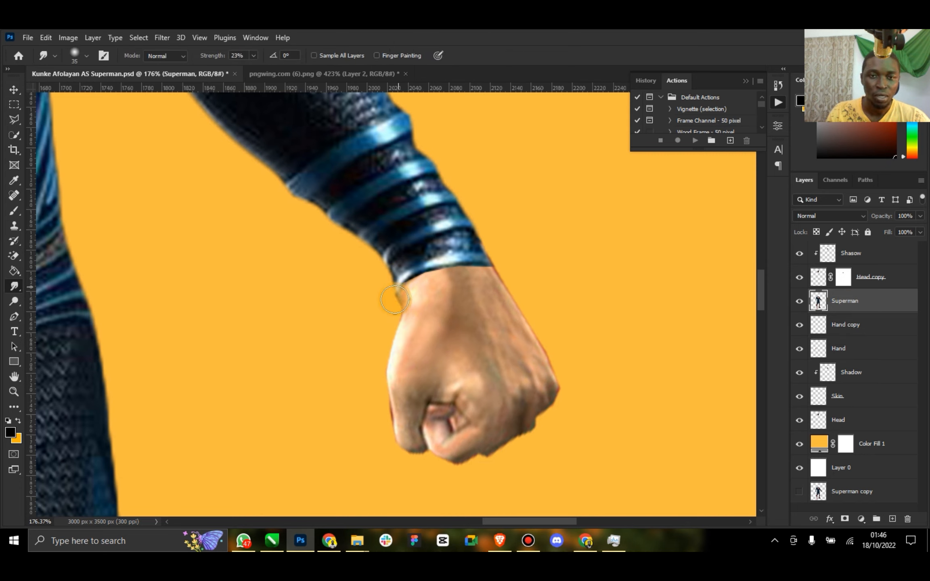
mouse_move(395, 300)
left_mouse_down()
mouse_move(400, 279)
mouse_move(400, 306)
mouse_move(399, 278)
mouse_move(407, 294)
mouse_move(427, 268)
mouse_move(445, 279)
mouse_move(484, 267)
mouse_move(489, 253)
mouse_move(506, 263)
mouse_move(423, 262)
mouse_move(412, 279)
mouse_move(502, 277)
mouse_move(408, 273)
mouse_move(398, 287)
mouse_move(413, 276)
mouse_move(401, 257)
left_mouse_up()
Step: Group the Hand copy and Hand layers together
double_click(14, 376)
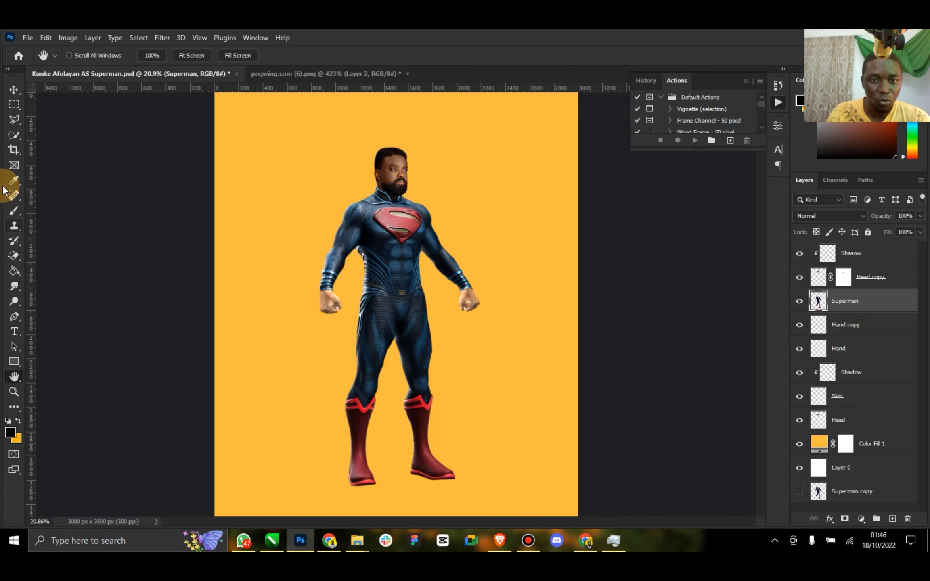
left_click(14, 90)
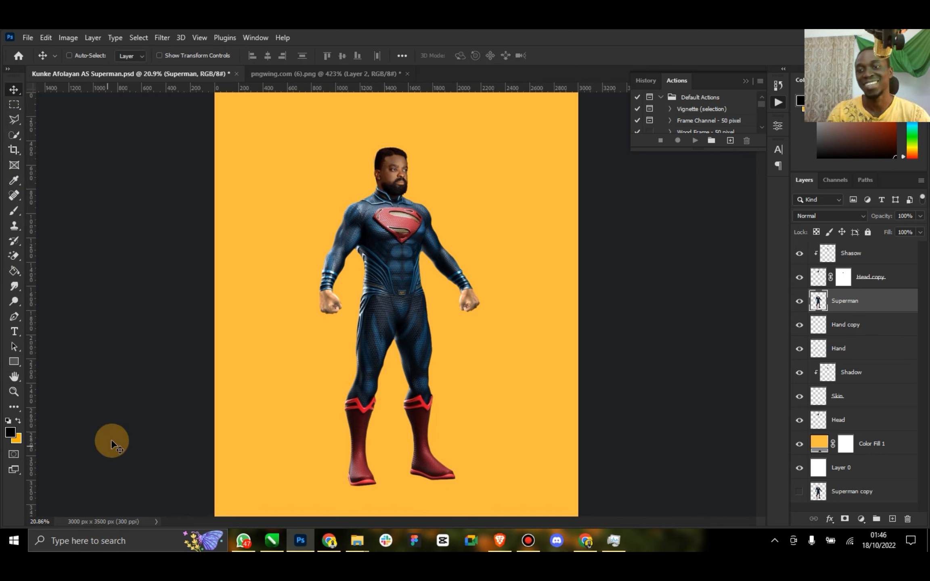
left_click(849, 328)
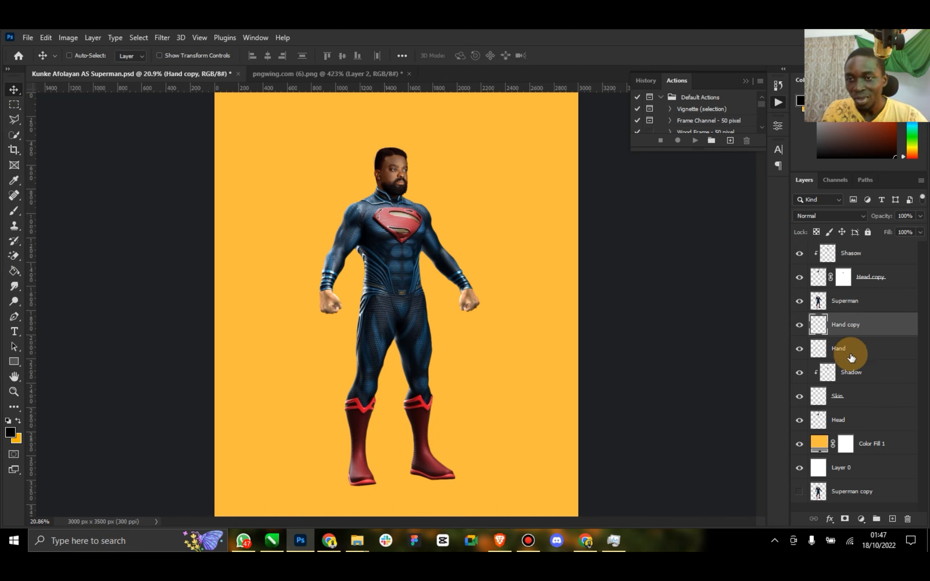
left_click(851, 351, "ctrl")
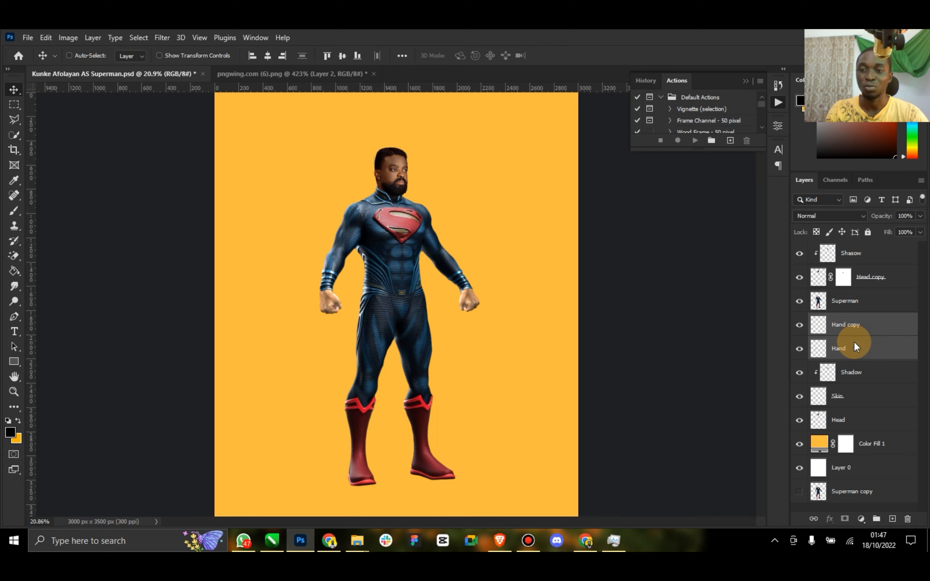
right_click(853, 341)
left_click(876, 340)
key("ctrl+g")
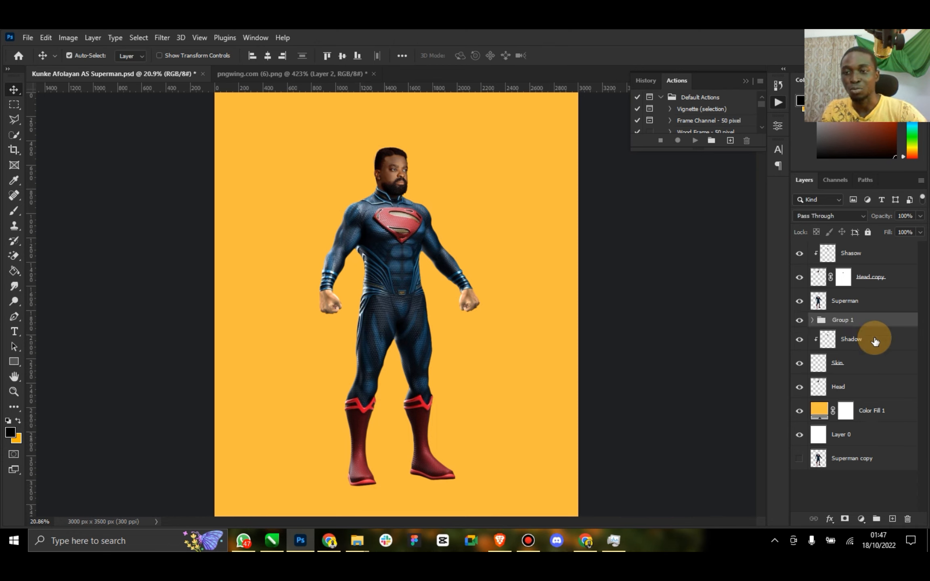
Step: Rename Group 1 as Hand and duplicate the group
type("Hand")
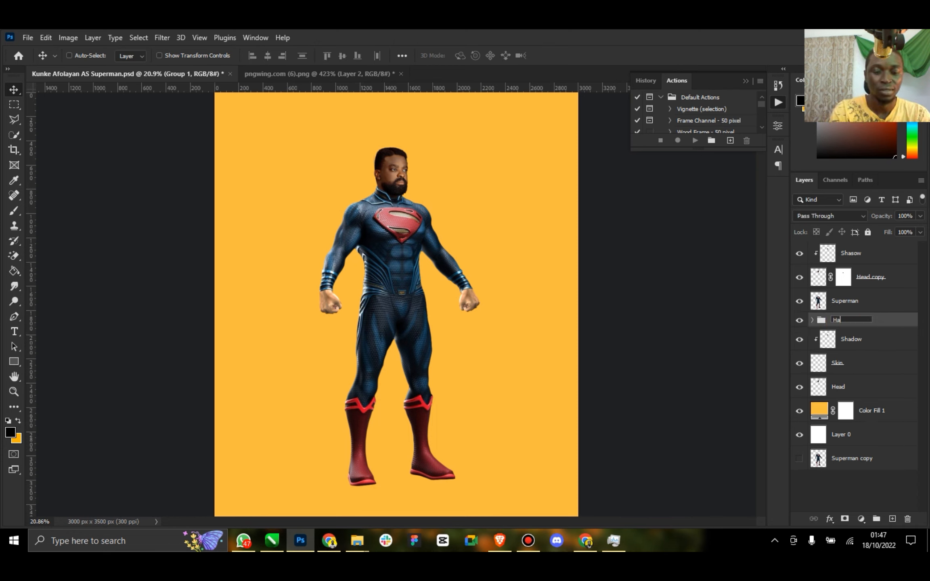
key("Return")
key("ctrl+j")
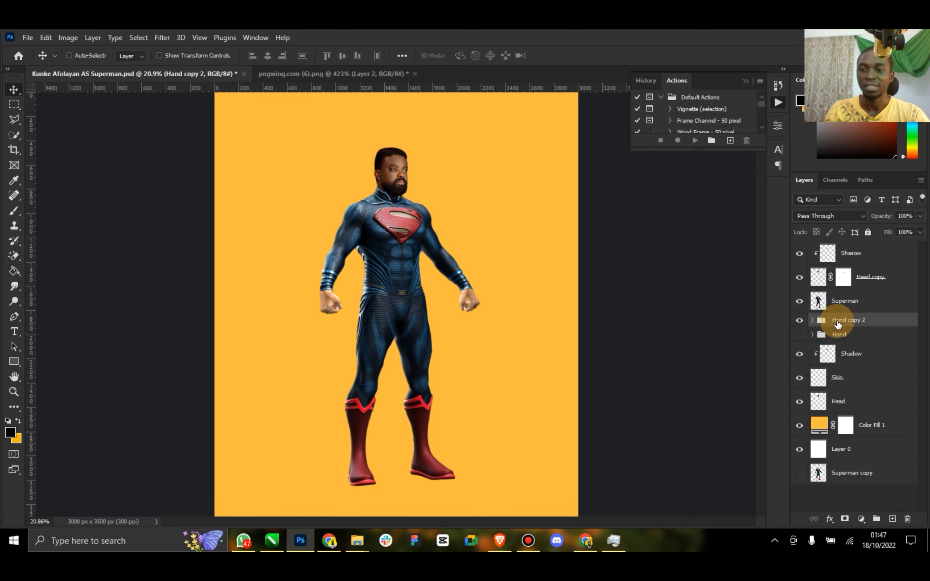
Step: Merge the duplicated hand group into a single layer and check which part of the figure it covers
right_click(836, 321)
left_click(750, 437)
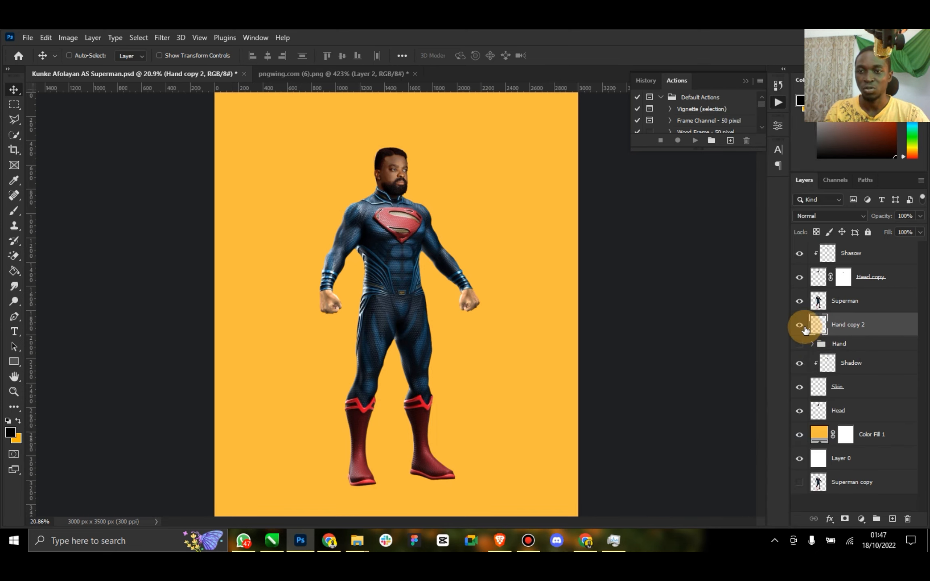
left_click(800, 325)
left_click(800, 325)
left_click(803, 328)
left_click(803, 327)
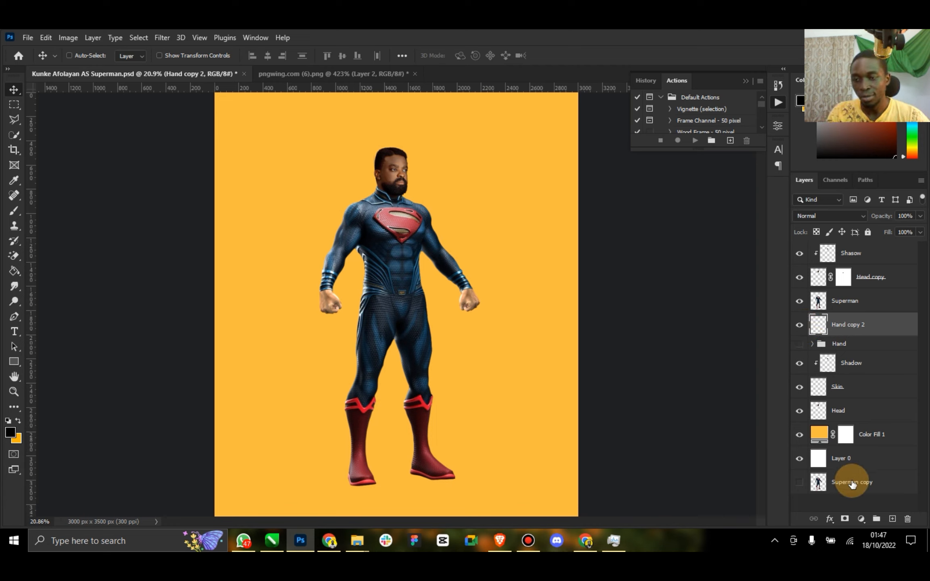
Step: Add a solid color fill layer above the merged hands using brown 4b2815 sampled from the face
left_click(850, 438)
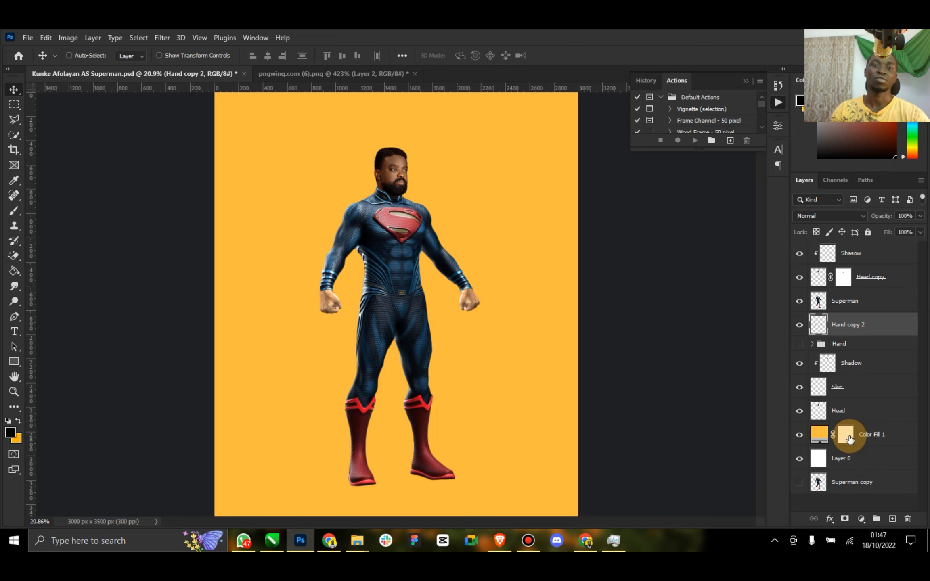
left_click(861, 519)
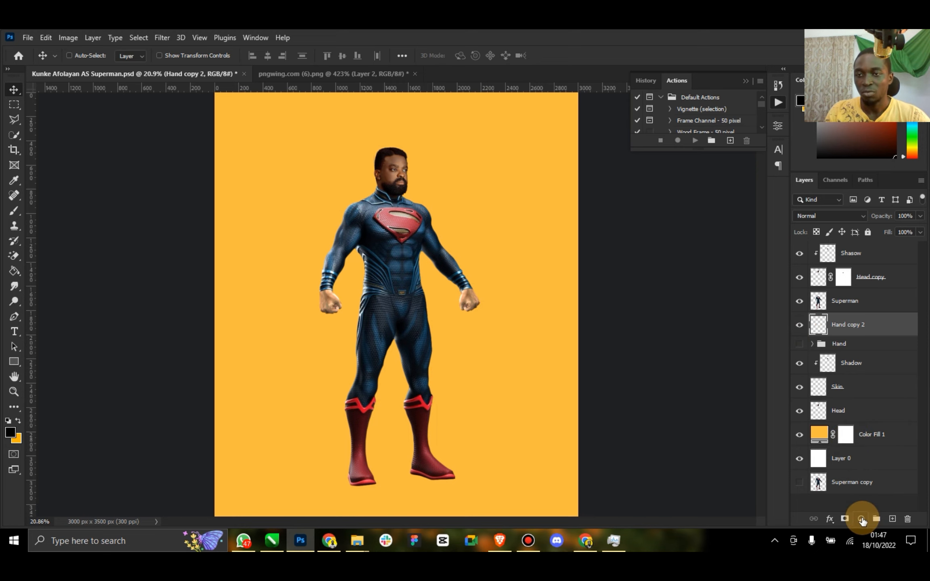
left_click(858, 521)
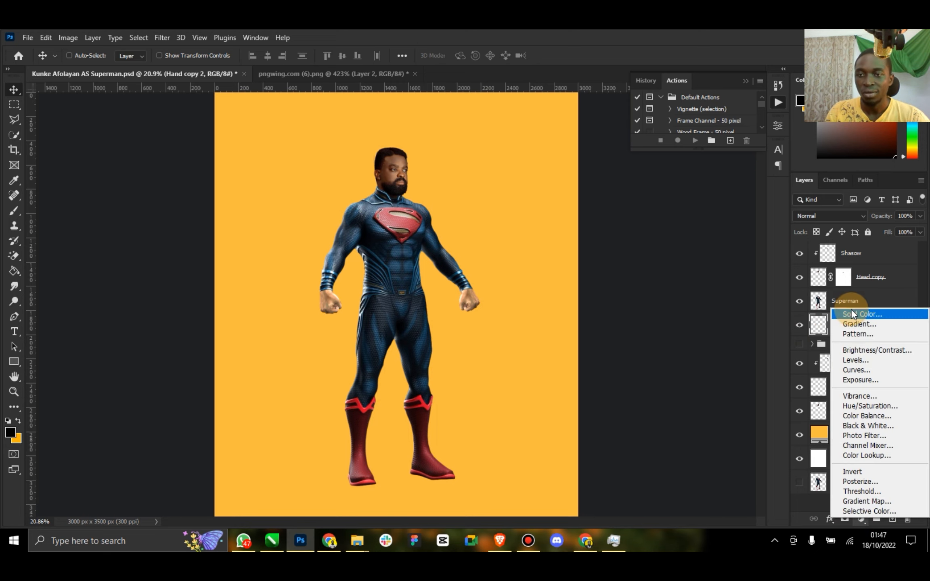
left_click(847, 311)
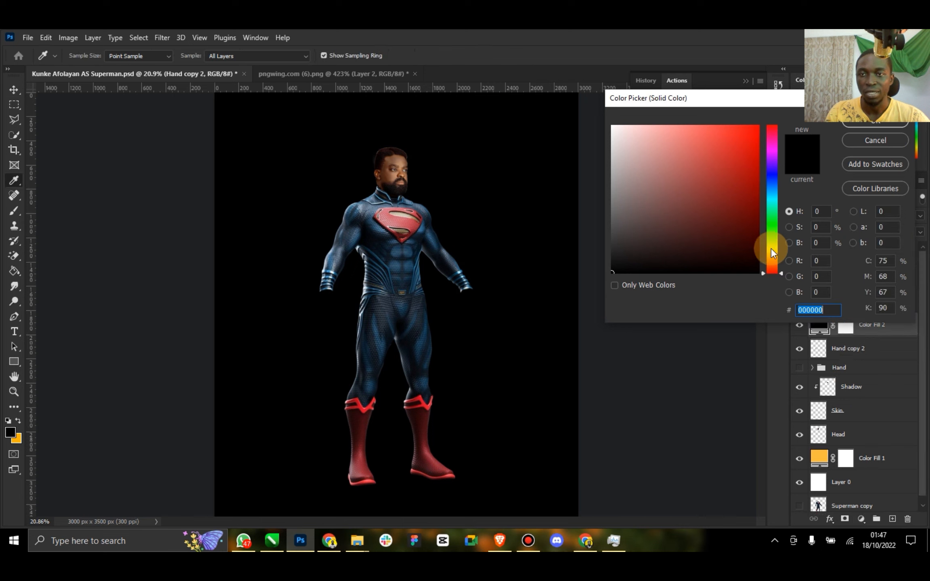
left_click(387, 174)
left_click_drag(390, 172, 385, 178)
left_click_drag(722, 100, 556, 129)
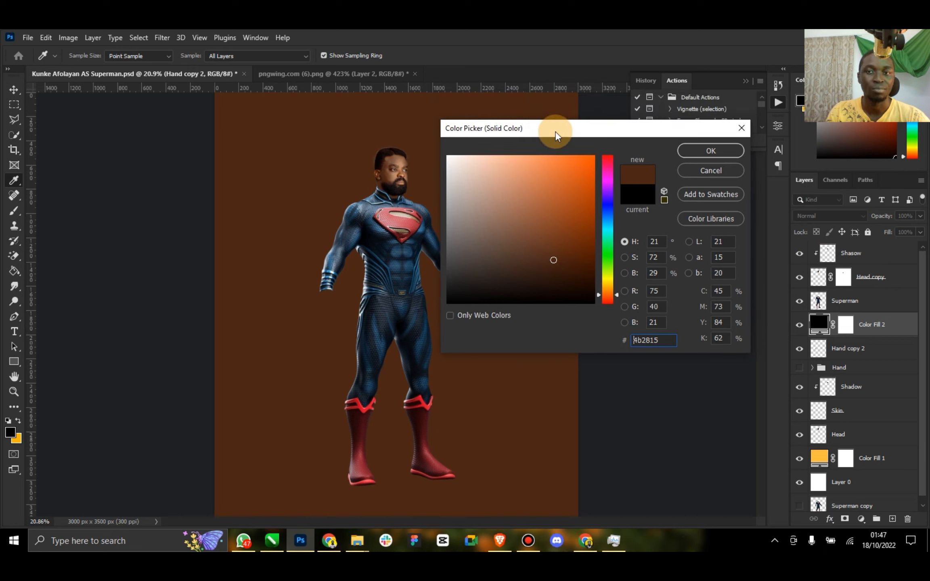
left_click(738, 153)
Step: Clip the brown fill layer to the merged hands layer and set its blend mode to Soft Light
right_click(886, 326)
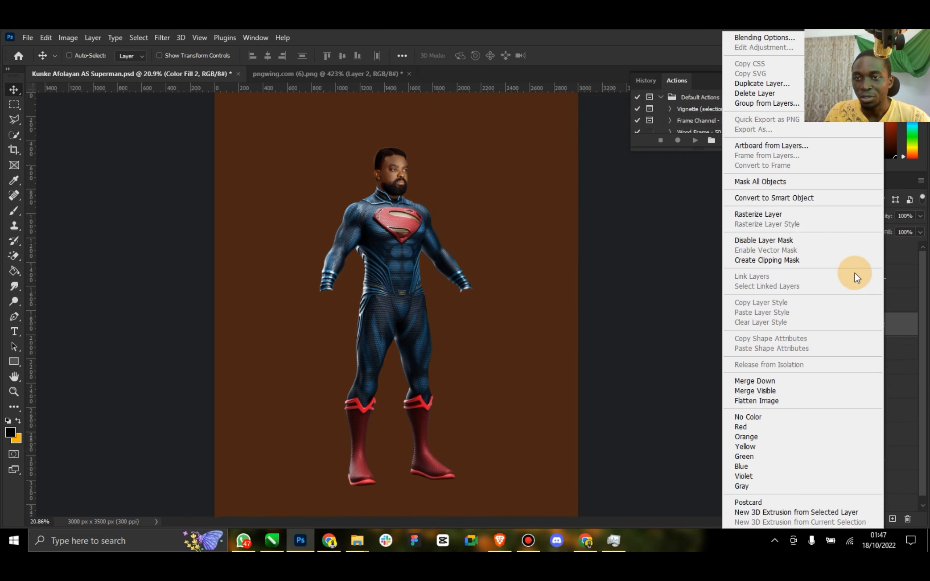
left_click(783, 260)
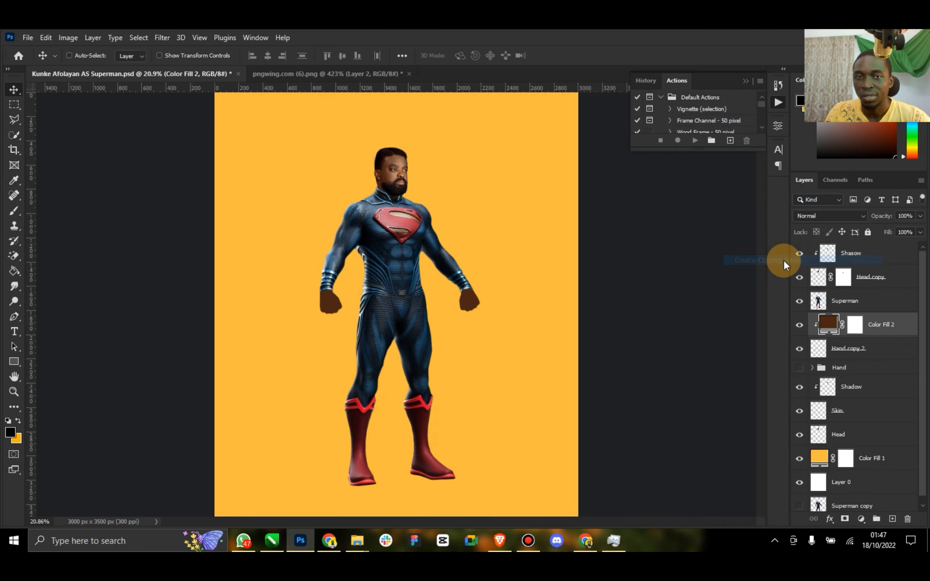
left_click(858, 219)
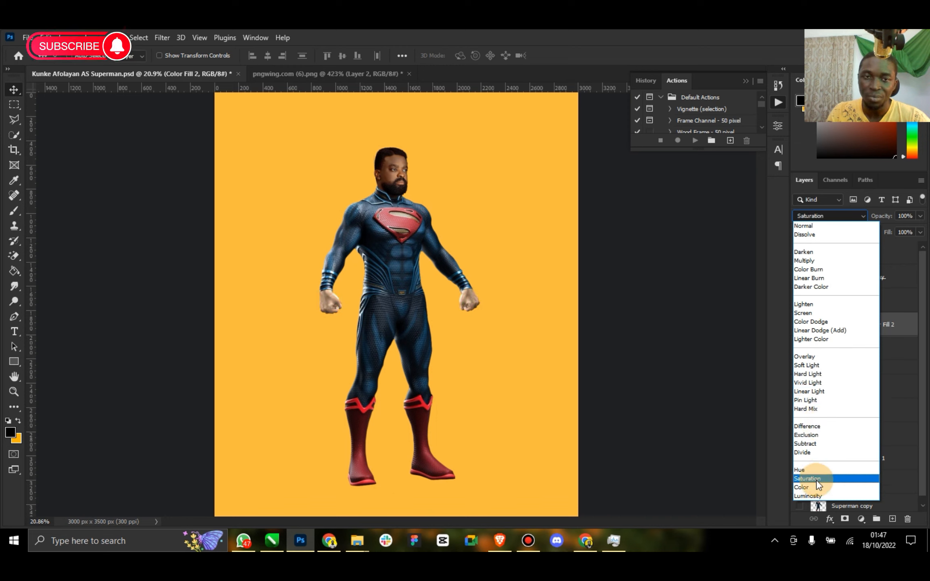
left_click(816, 364)
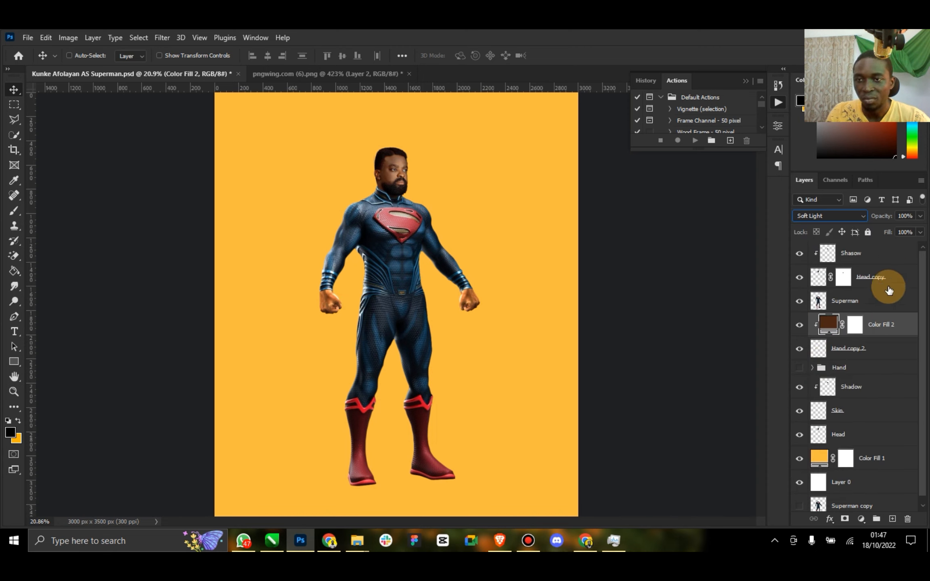
Step: Add a Brightness/Contrast adjustment directly above the merged hands layer with brightness -22 and contrast -3
left_click(867, 349)
left_click(864, 518)
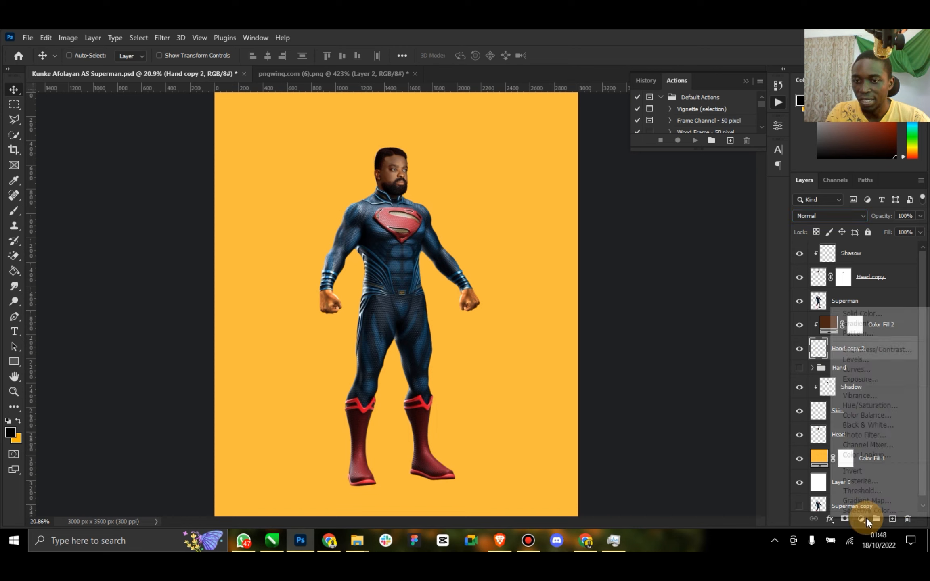
left_click(875, 346)
mouse_move(679, 191)
left_mouse_down()
mouse_move(653, 193)
mouse_move(665, 192)
left_mouse_up()
left_click_drag(677, 214, 673, 194)
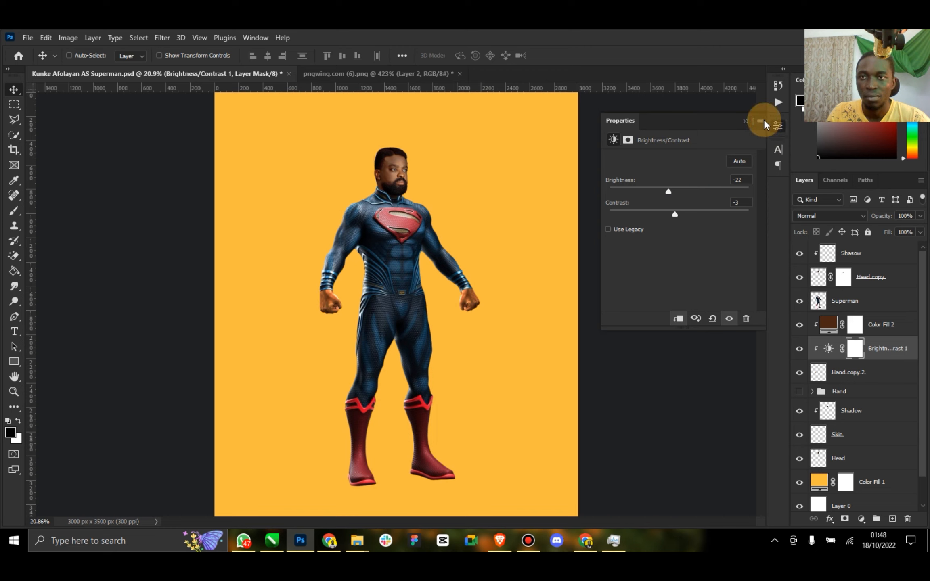
left_click(778, 126)
Step: Add a Hue/Saturation adjustment directly above the merged hands layer and lower its lightness to -15
left_click(856, 369)
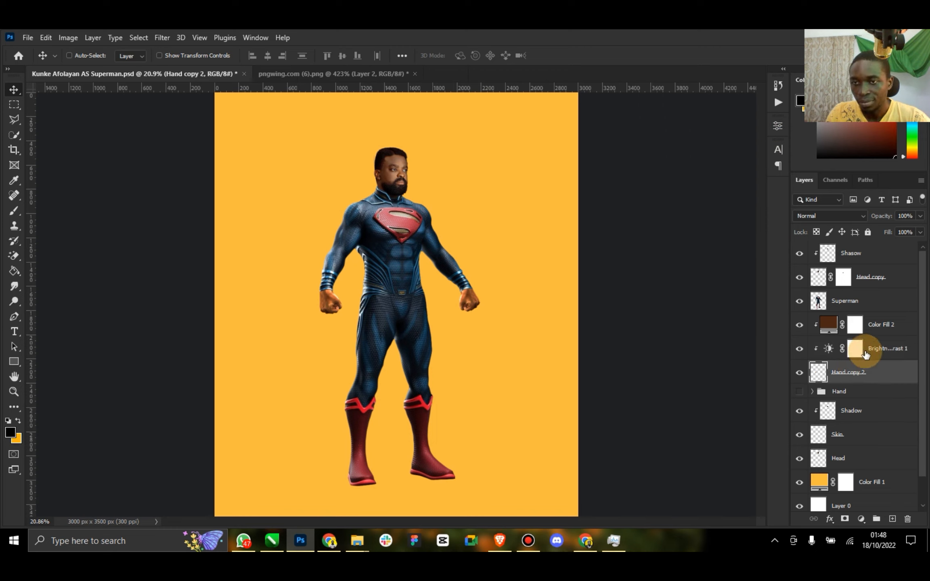
left_click(862, 520)
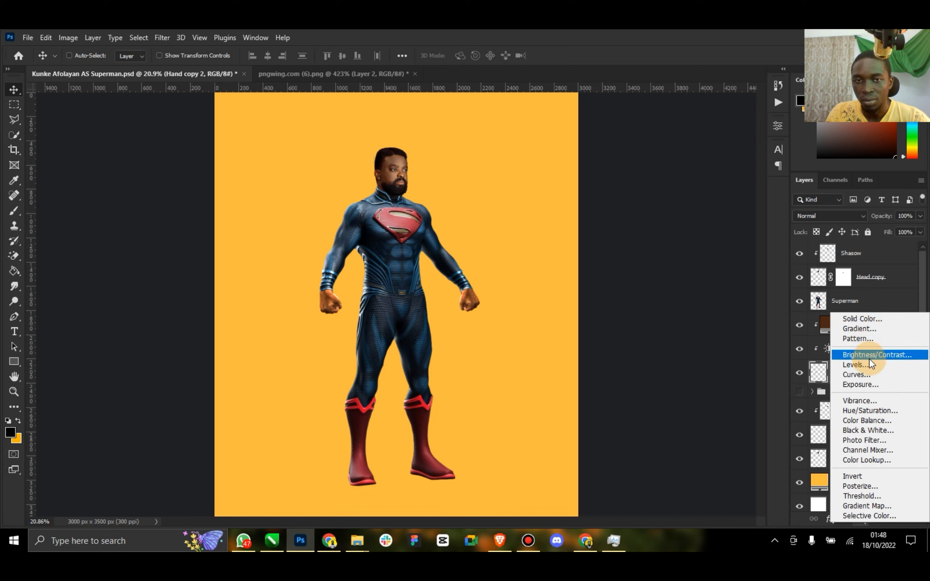
left_click(870, 411)
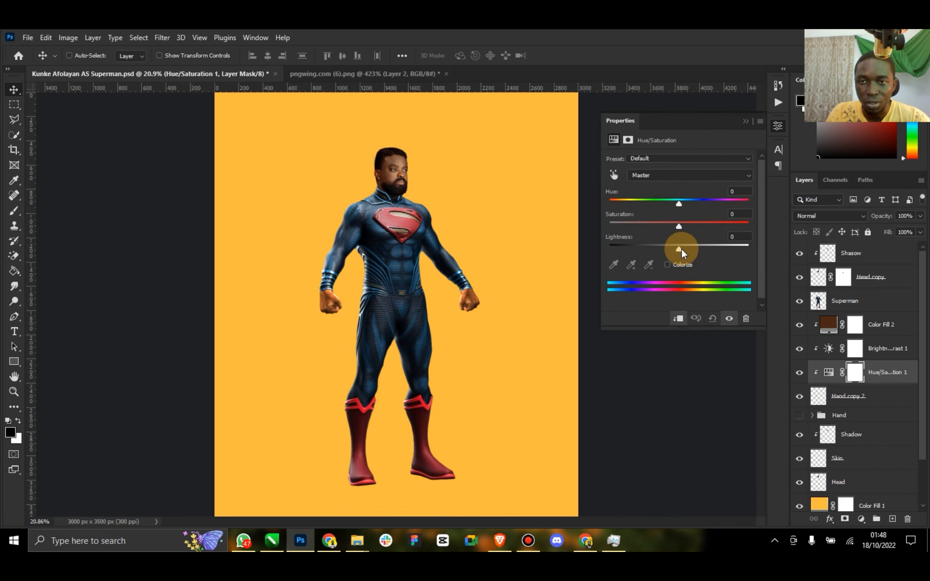
left_click_drag(681, 249, 664, 249)
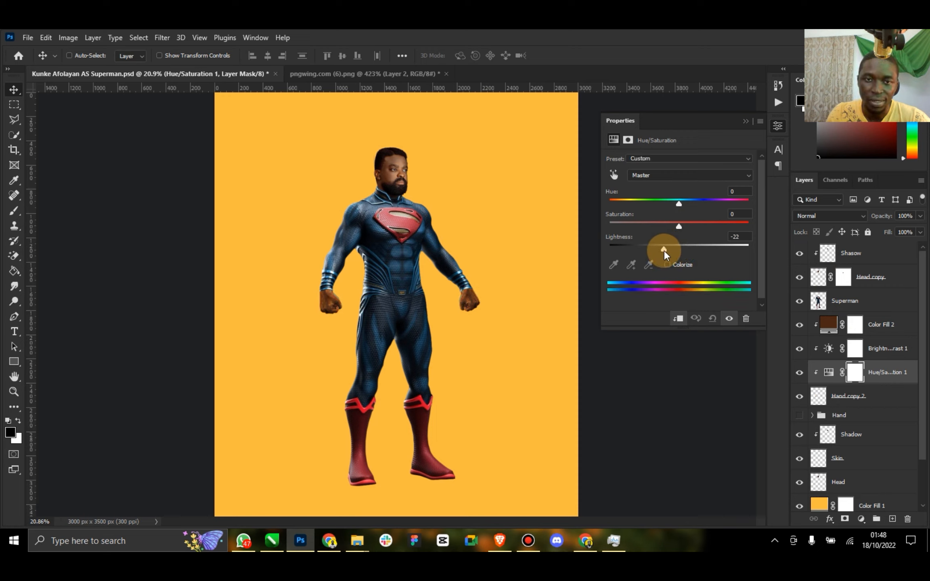
left_click_drag(664, 250, 671, 249)
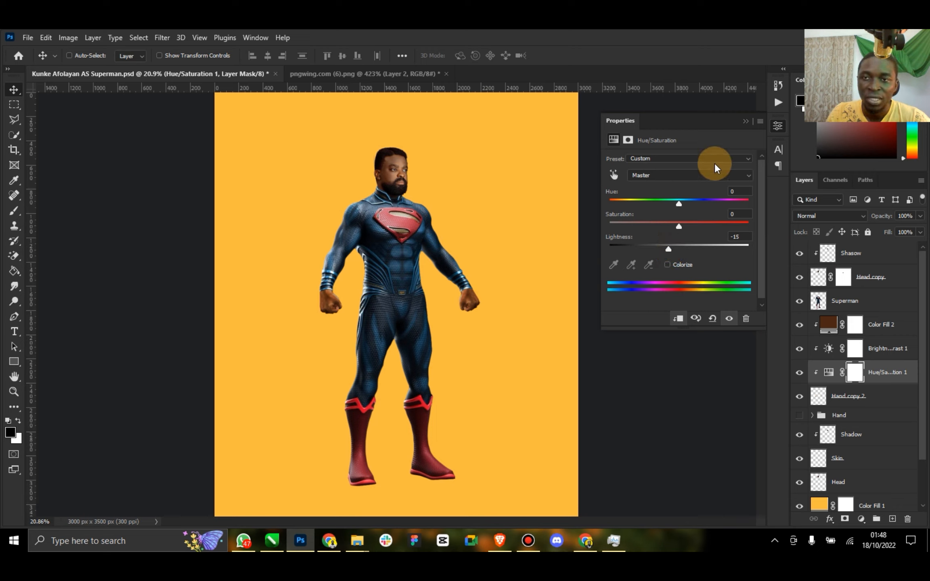
left_click(744, 120)
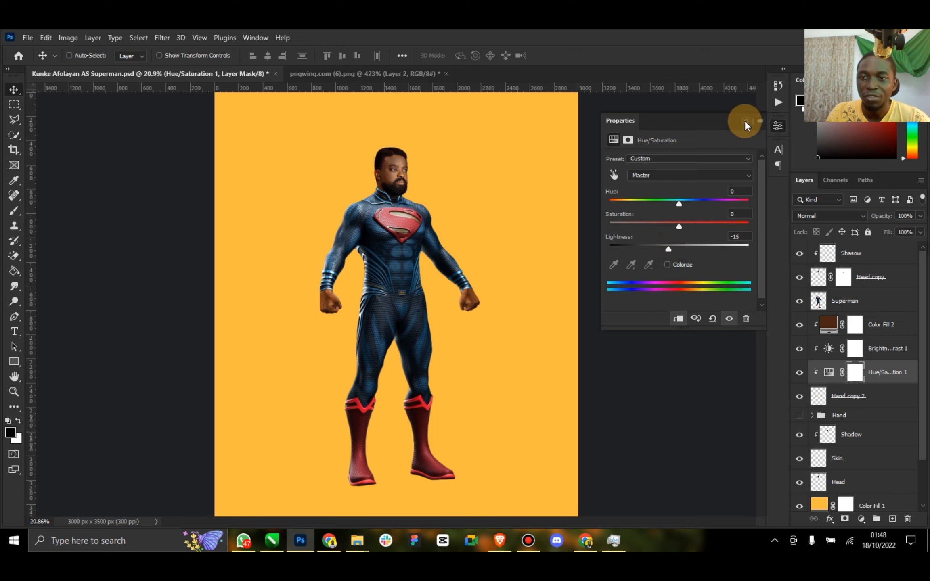
Step: Examine the recolored hands up close, compare them with the face on the whole figure, and review the layer stack
left_click(13, 391)
left_click_drag(348, 300, 425, 282)
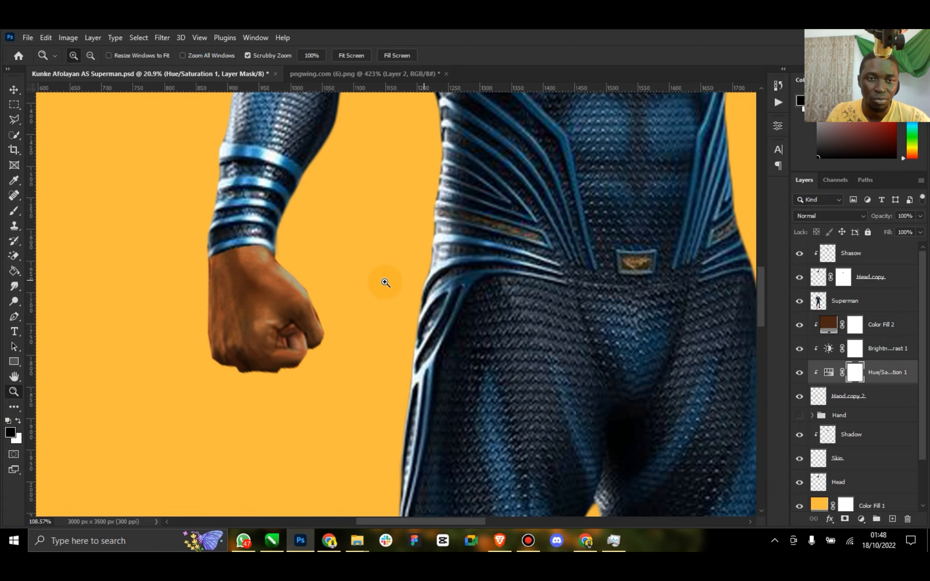
left_click_drag(288, 284, 245, 277)
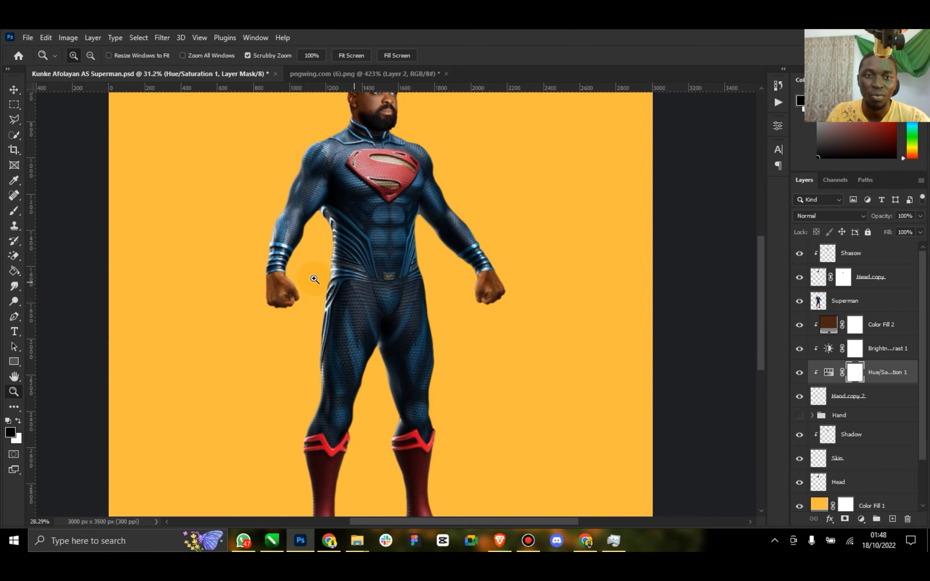
left_click_drag(357, 284, 337, 271)
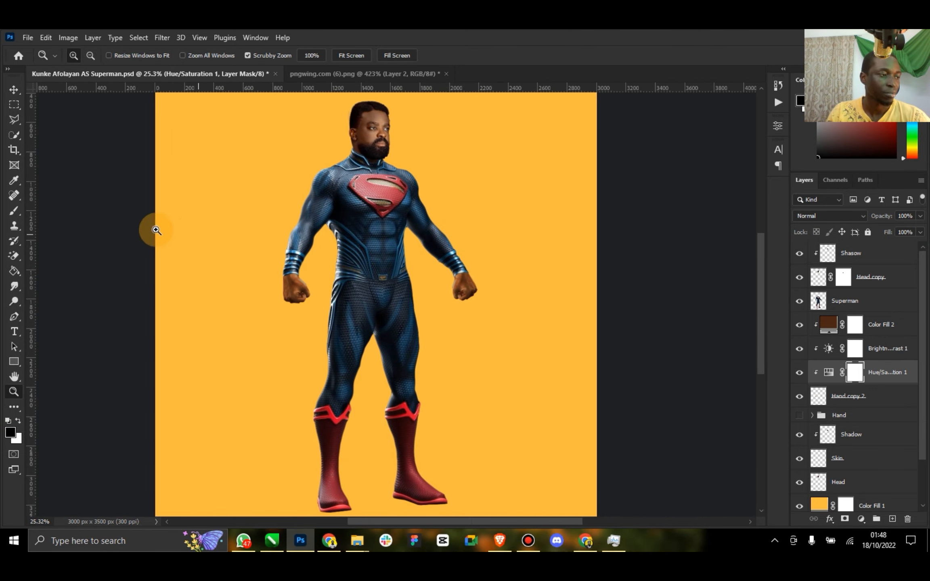
left_click(15, 90)
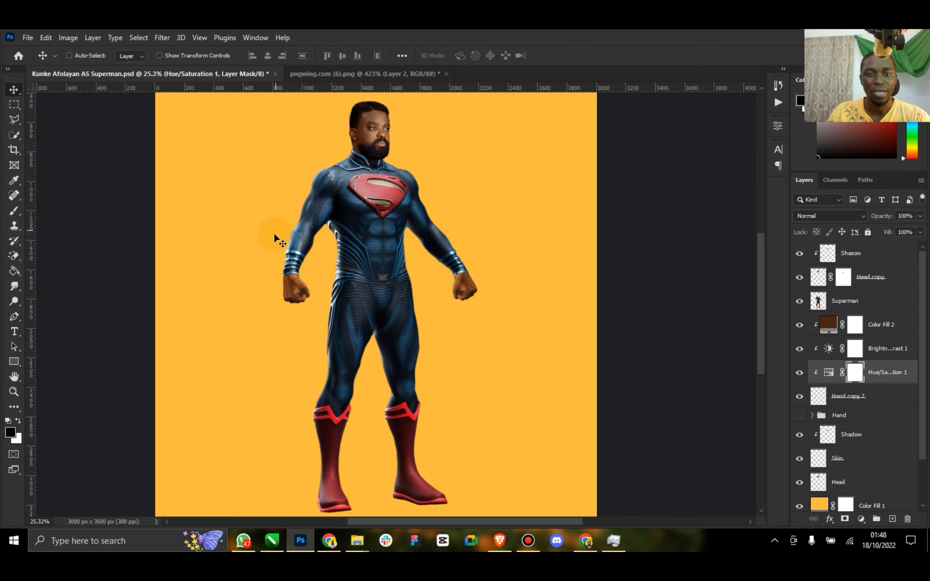
double_click(14, 376)
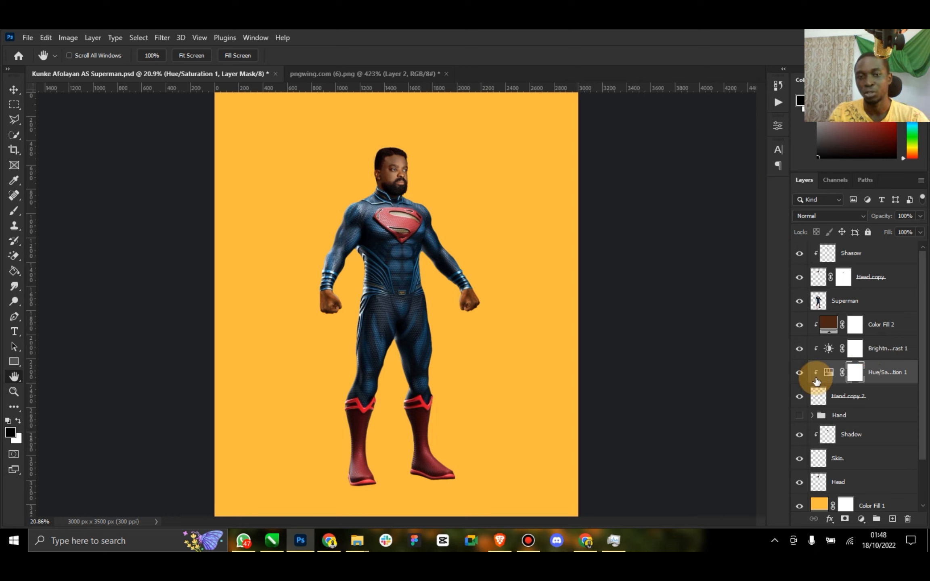
scroll(921, 364, "down", 2)
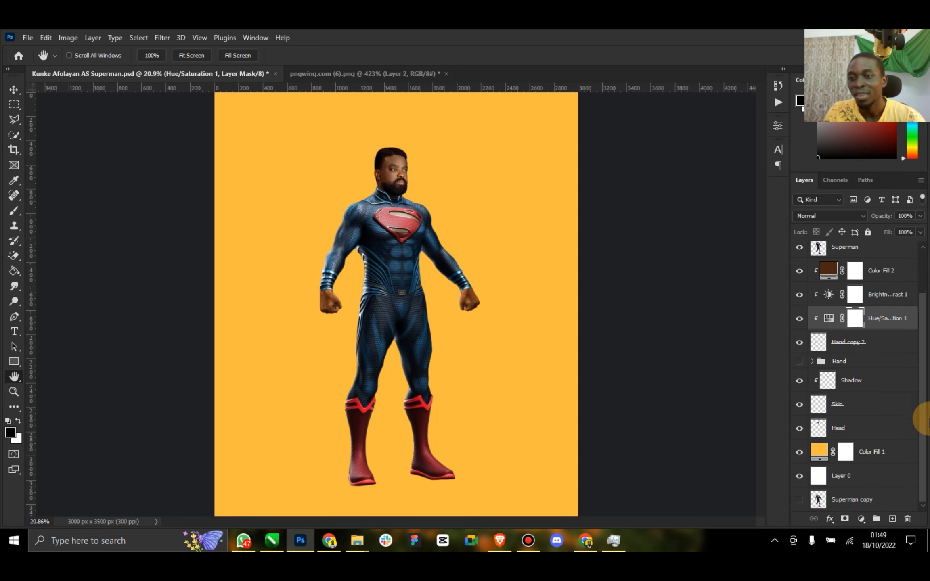
scroll(875, 449, "up", 2)
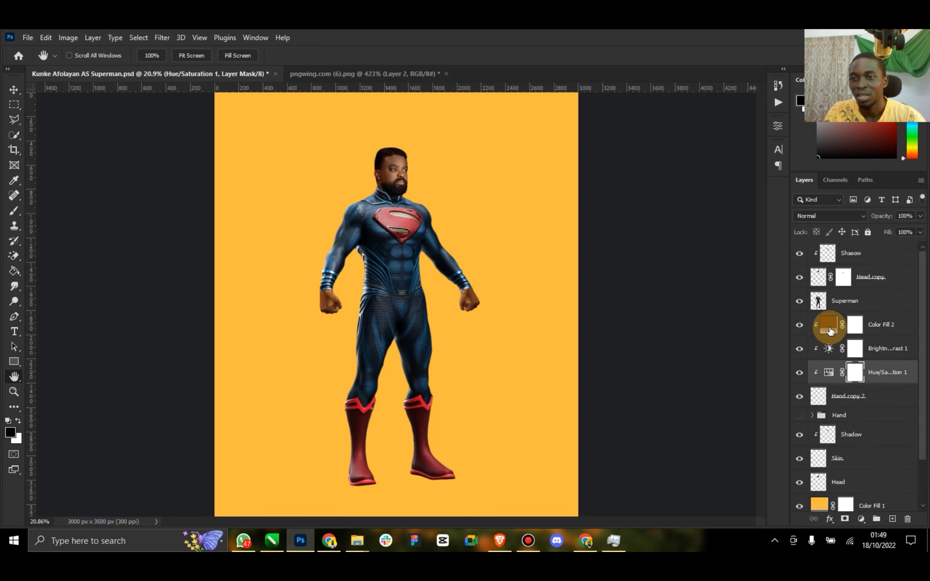
Step: Add a Hue/Saturation adjustment clipped to the Superman layer and shift its master hue to -100
left_click(840, 305)
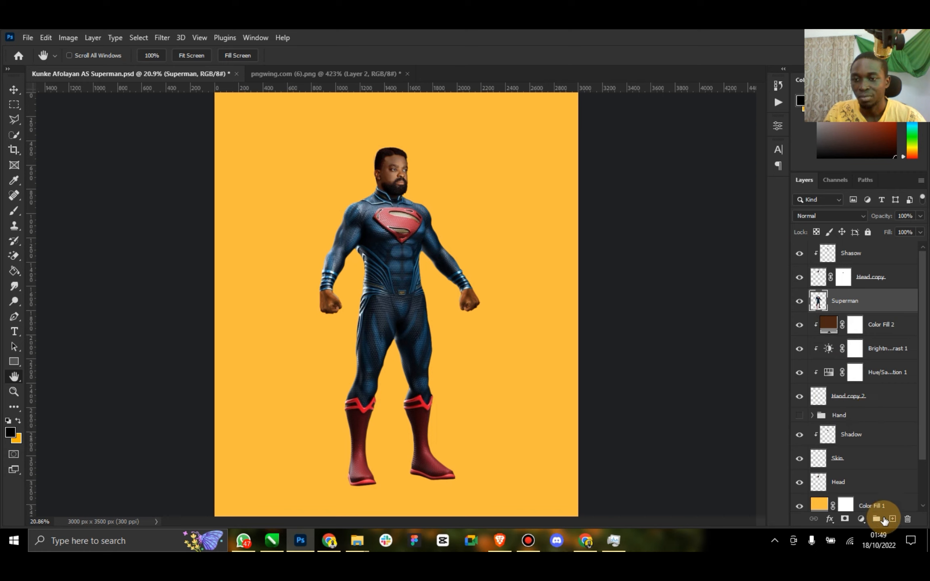
left_click(860, 519)
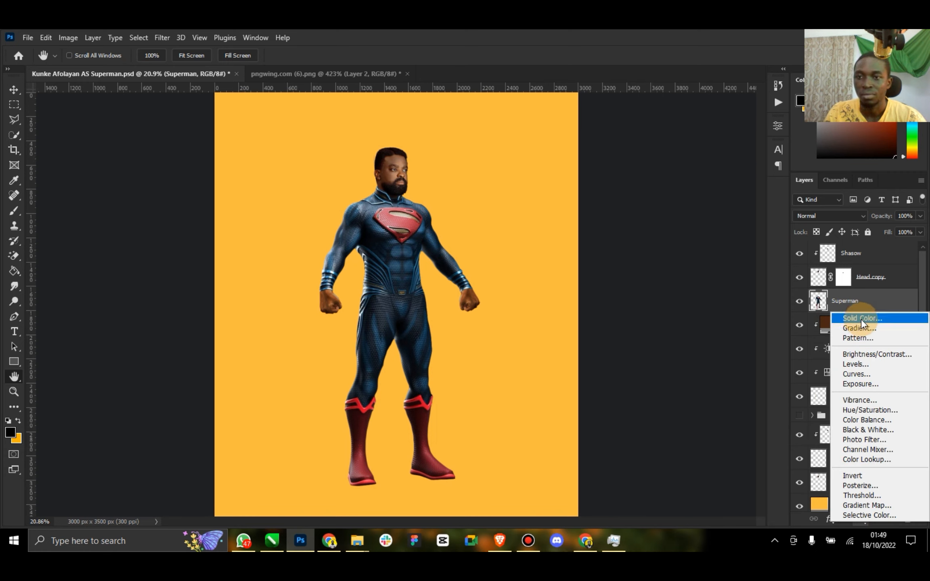
left_click(873, 409)
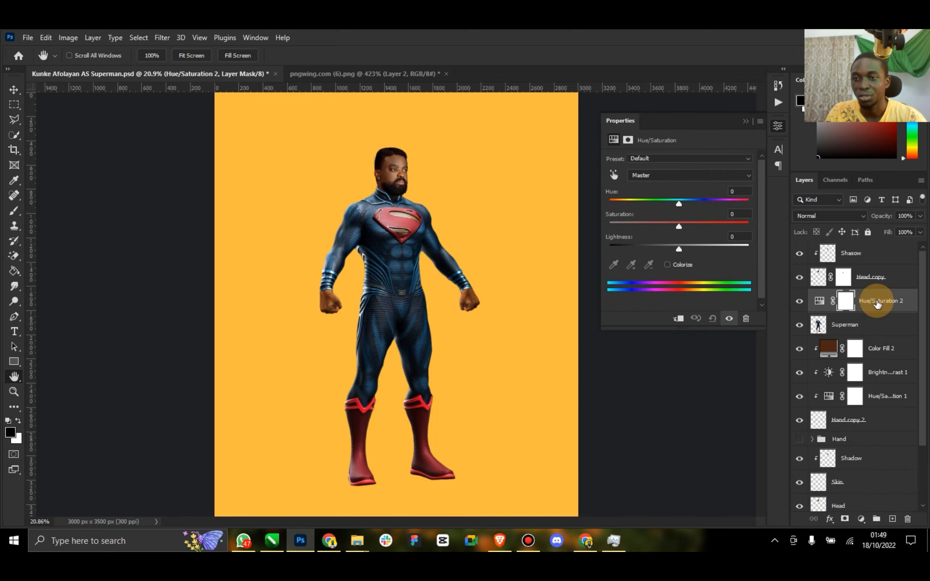
right_click(861, 299)
left_click(785, 262)
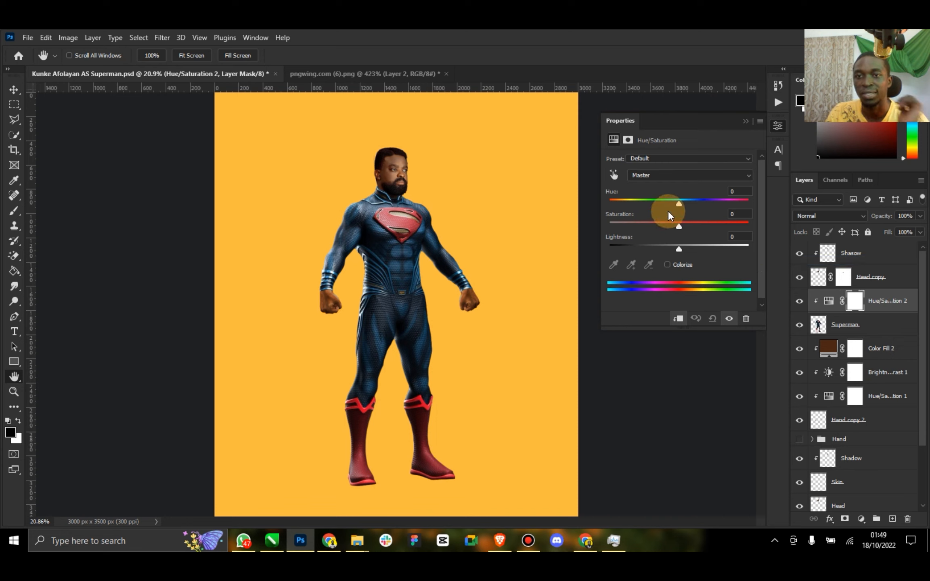
left_click_drag(679, 205, 632, 213)
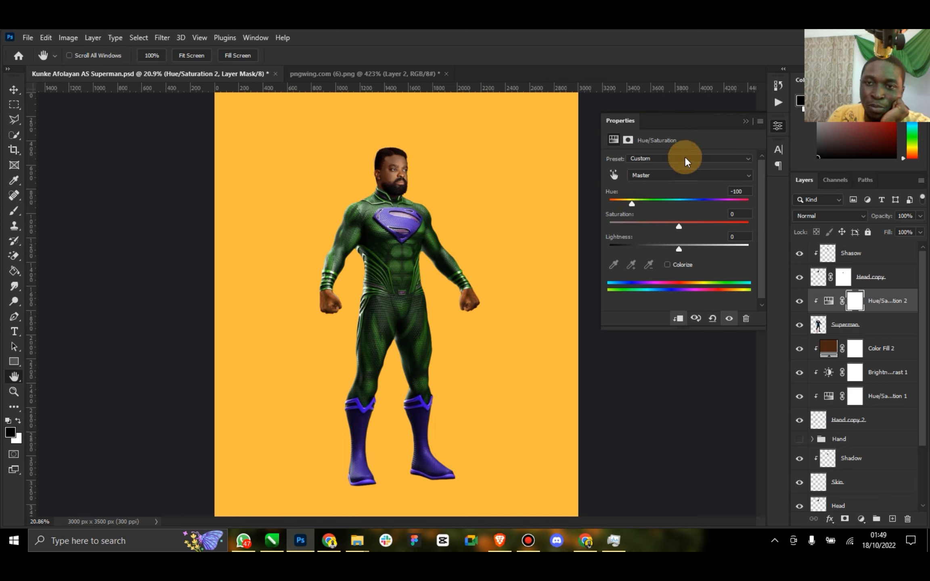
Step: Set the hue of the Blues range to -35 in the suit's Hue/Saturation adjustment
left_click(652, 174)
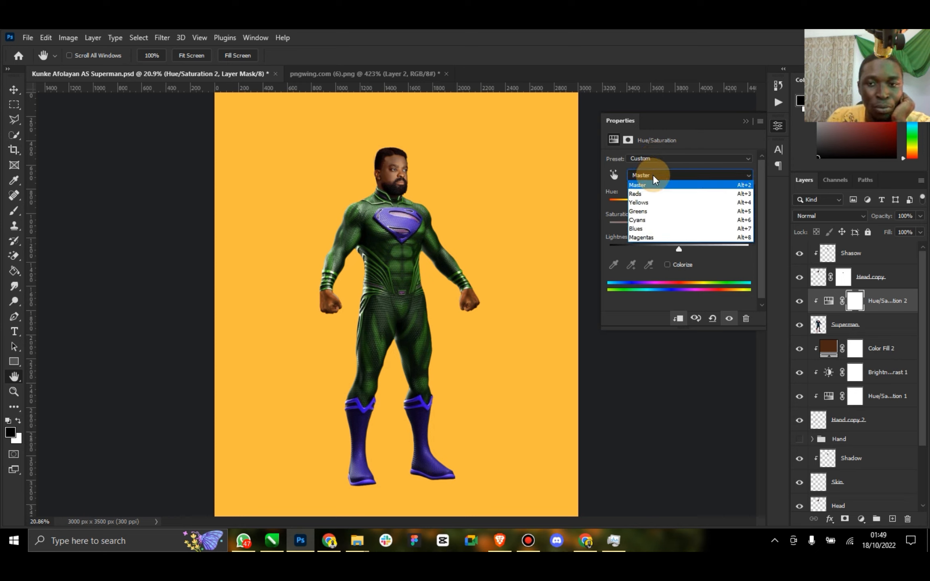
left_click(649, 228)
left_click_drag(679, 201, 646, 203)
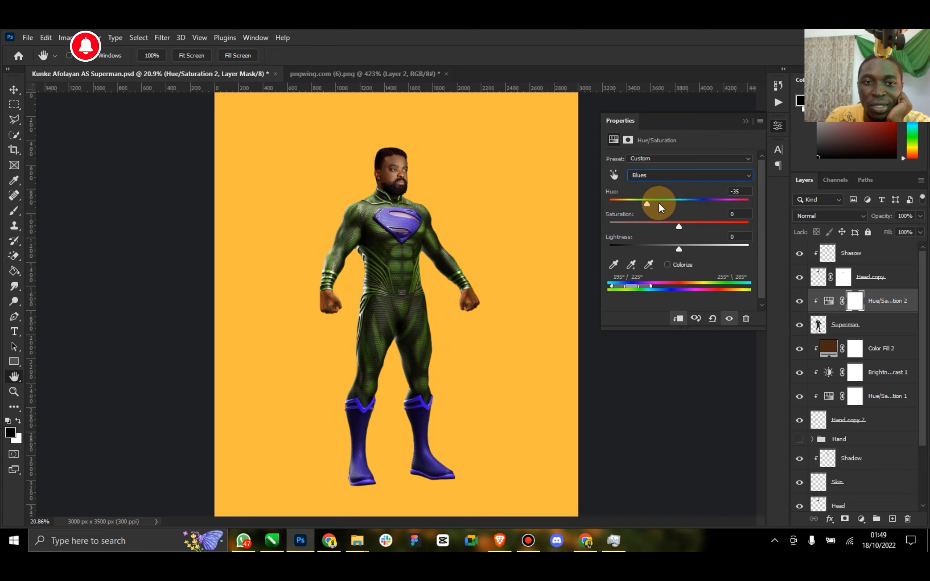
Step: Set the hue of the Magentas range to -4 in the suit's Hue/Saturation adjustment and collapse its properties
left_click(674, 177)
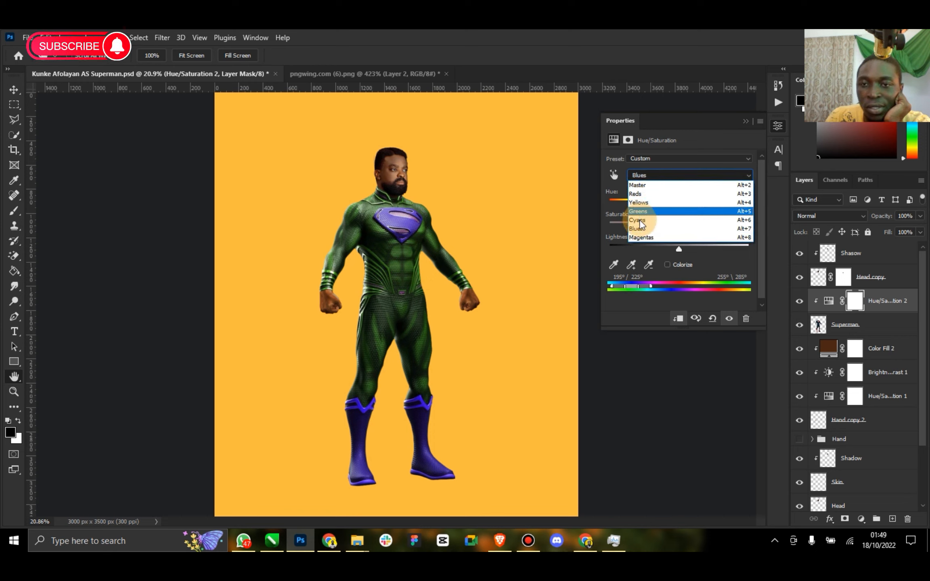
left_click(645, 237)
mouse_move(677, 203)
left_mouse_down()
mouse_move(706, 204)
mouse_move(644, 204)
mouse_move(676, 204)
left_mouse_up()
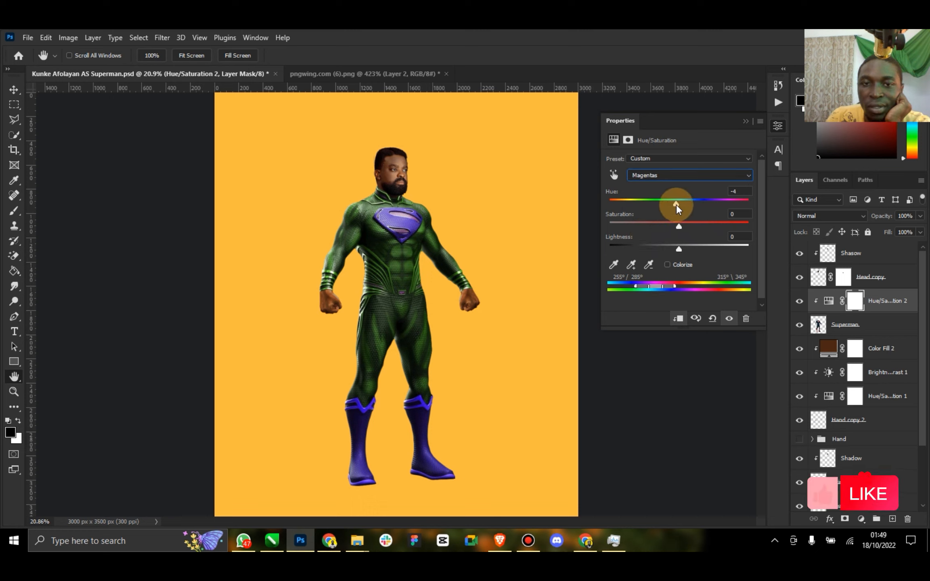
left_click(691, 176)
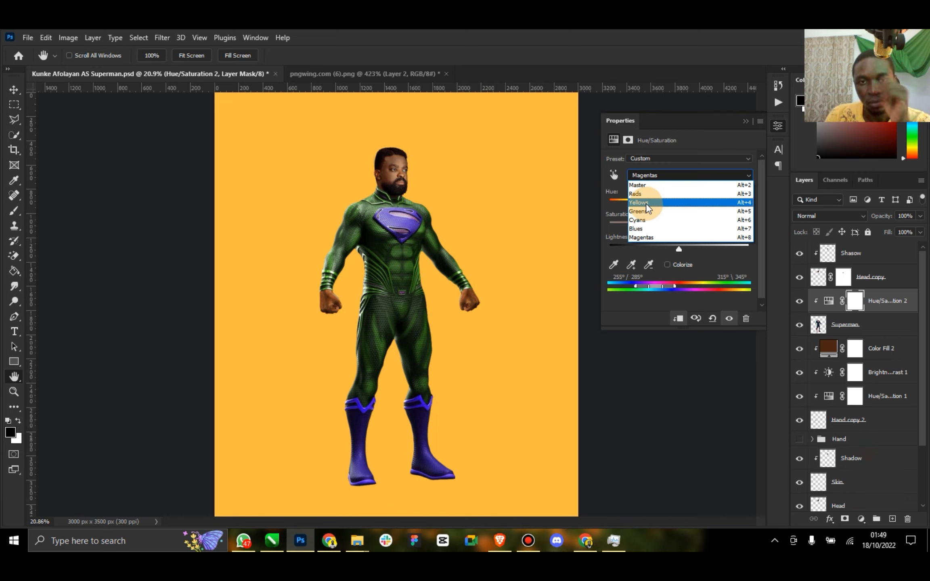
left_click(680, 121)
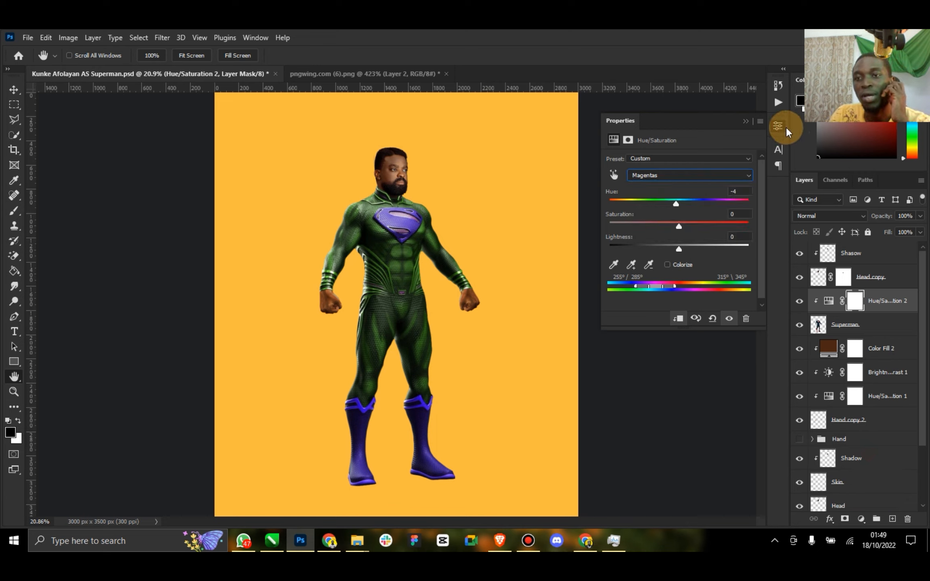
left_click(742, 121)
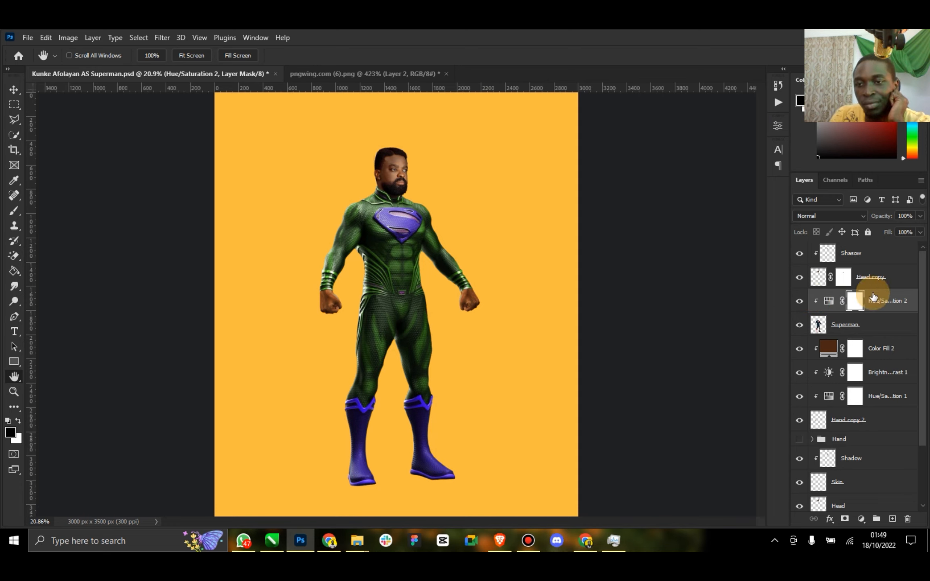
Step: On the Superman layer, outline the S emblem on the chest with a Polygonal Lasso selection
left_click(853, 326)
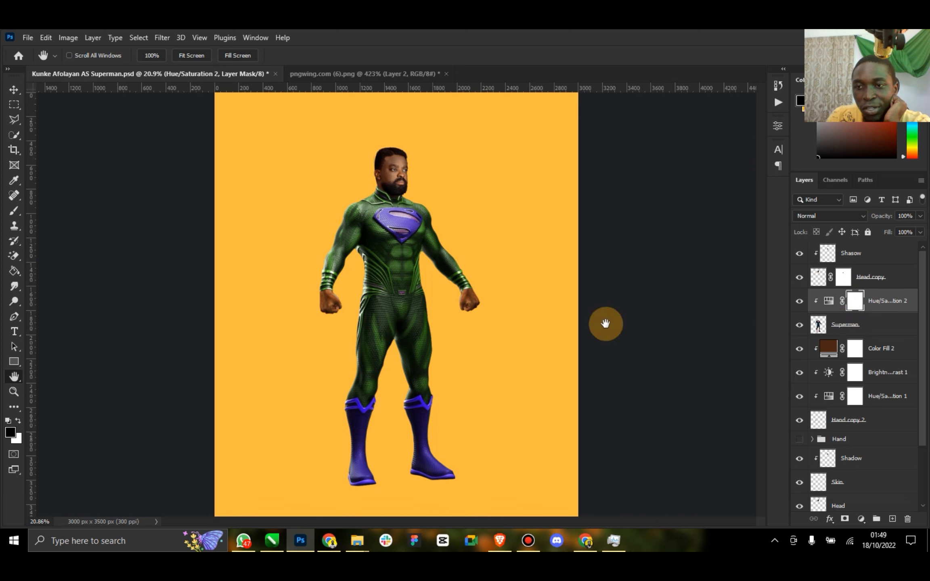
left_click(14, 391)
left_click_drag(401, 207, 151, 202)
left_click(14, 120)
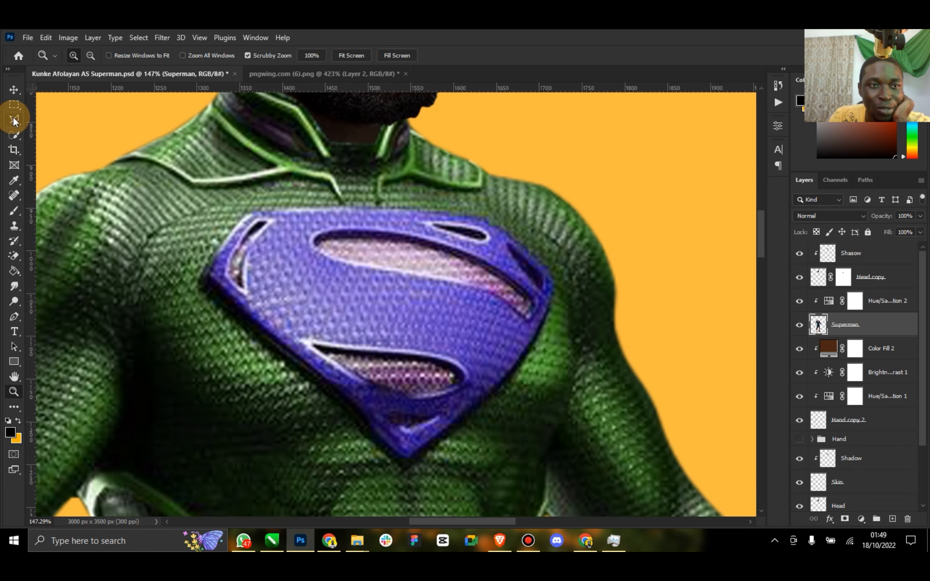
left_click(201, 278)
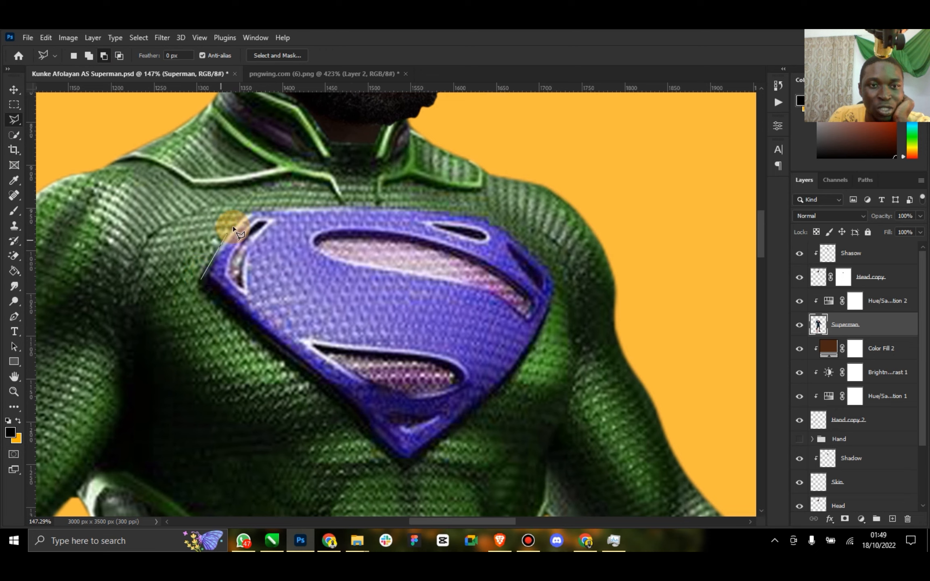
left_click(251, 213)
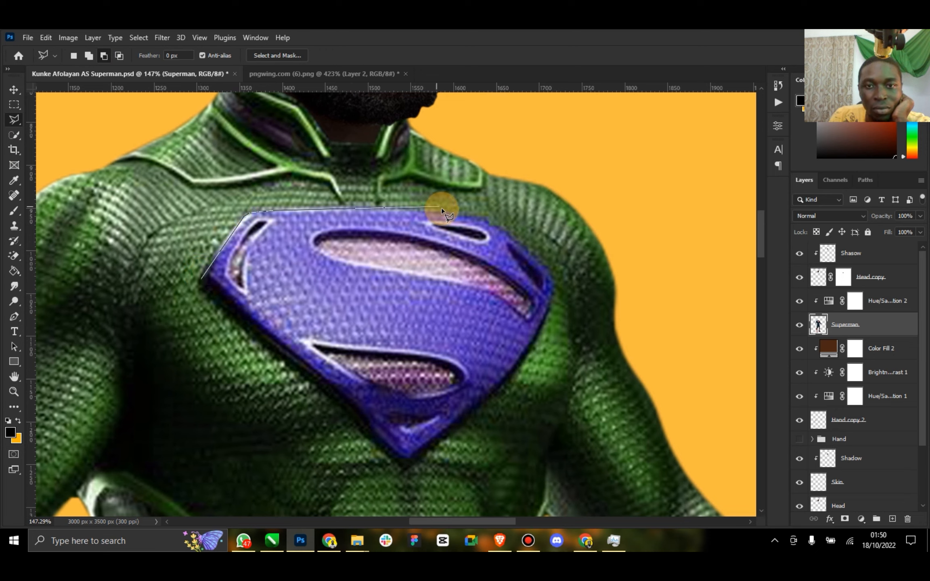
left_click(483, 217)
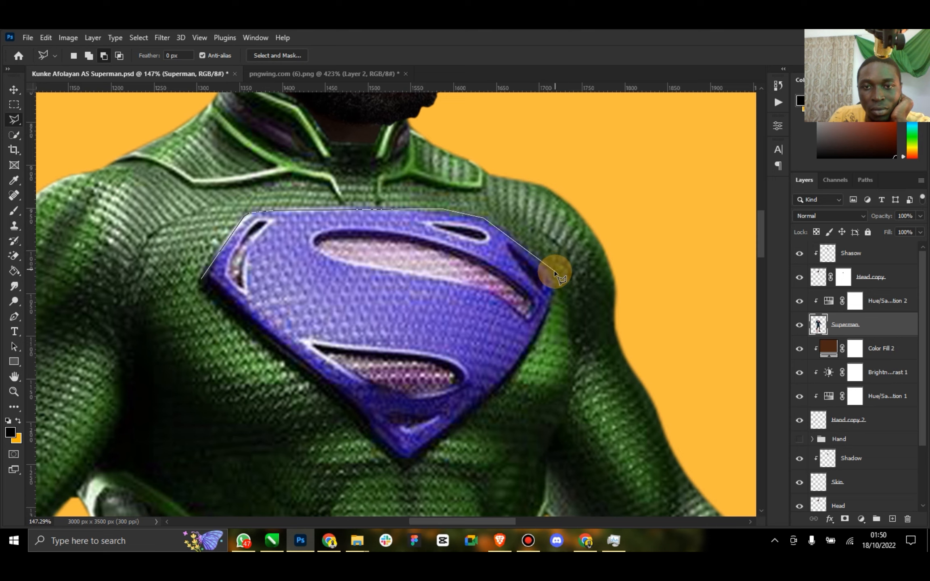
left_click(548, 312)
left_click(511, 372)
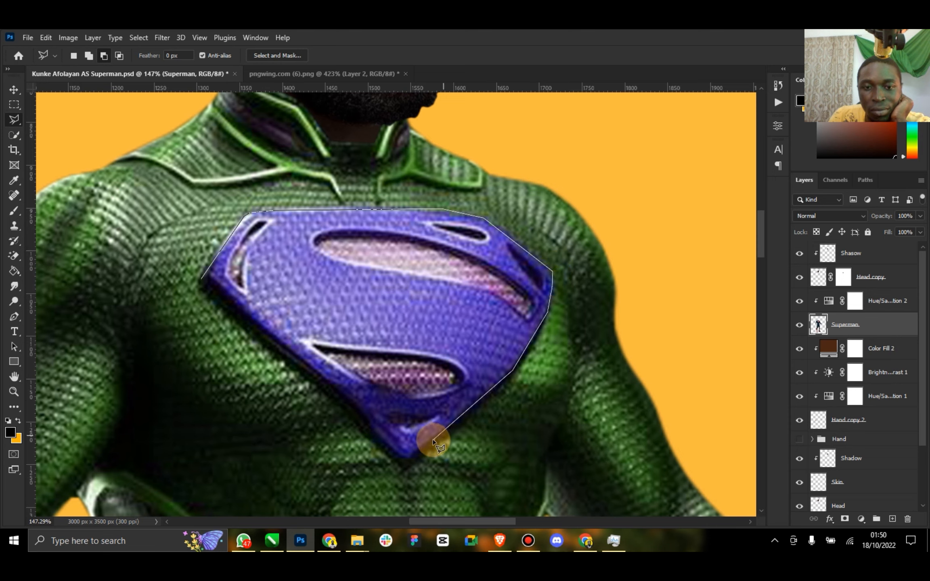
left_click(409, 459)
left_click(394, 455)
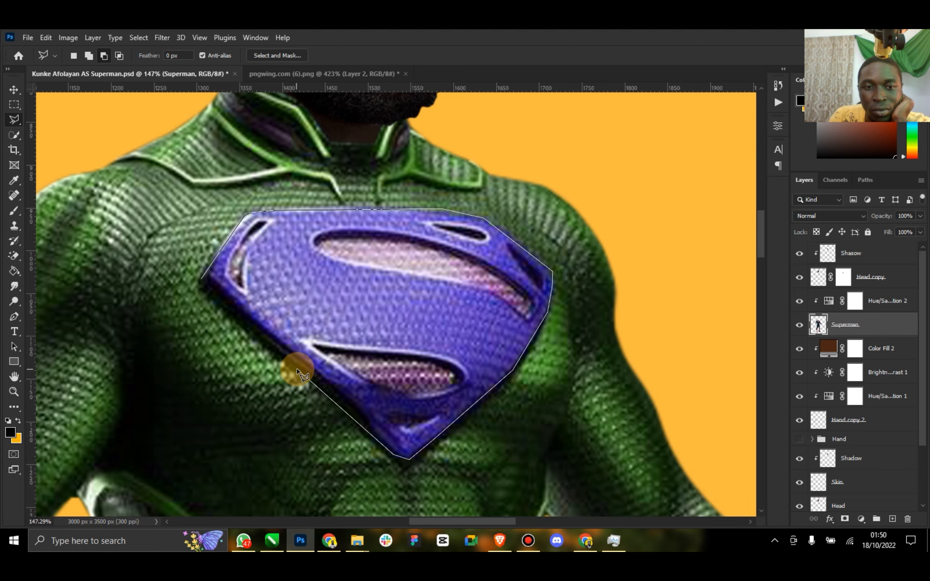
double_click(221, 304)
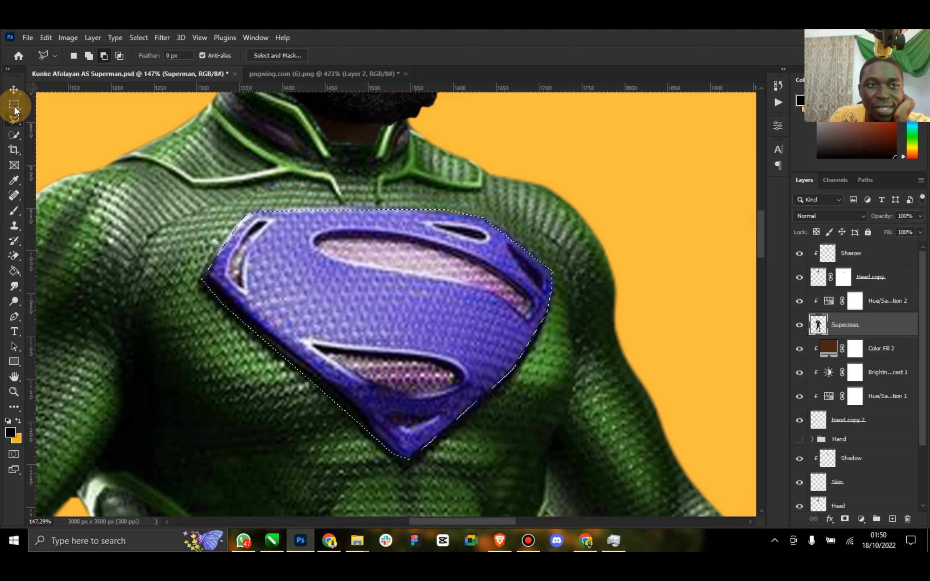
Step: Add the boot on the image's right side to the selection, following its upper trim closely and looping loosely around the foot
left_click_drag(760, 220, 749, 377)
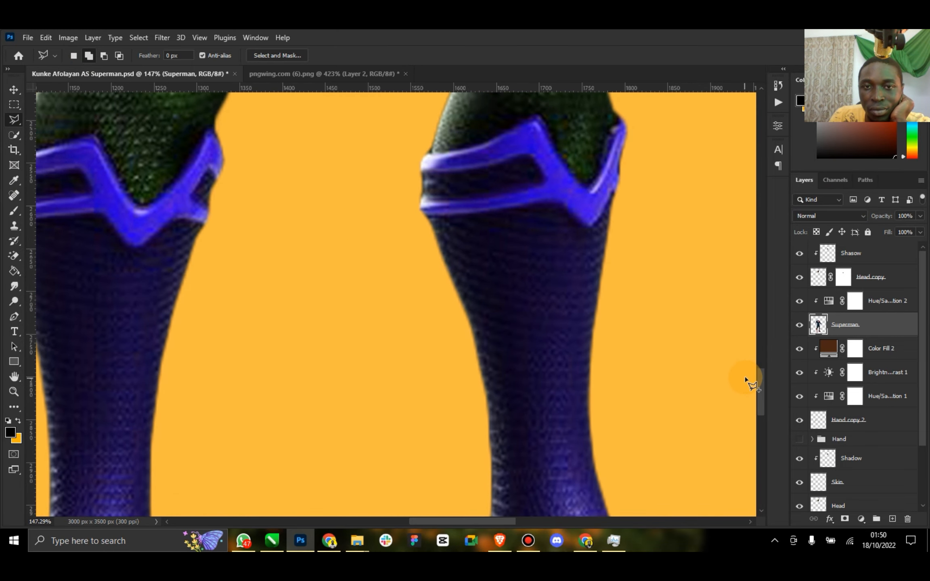
scroll(523, 218, "up", 1)
left_click(427, 180)
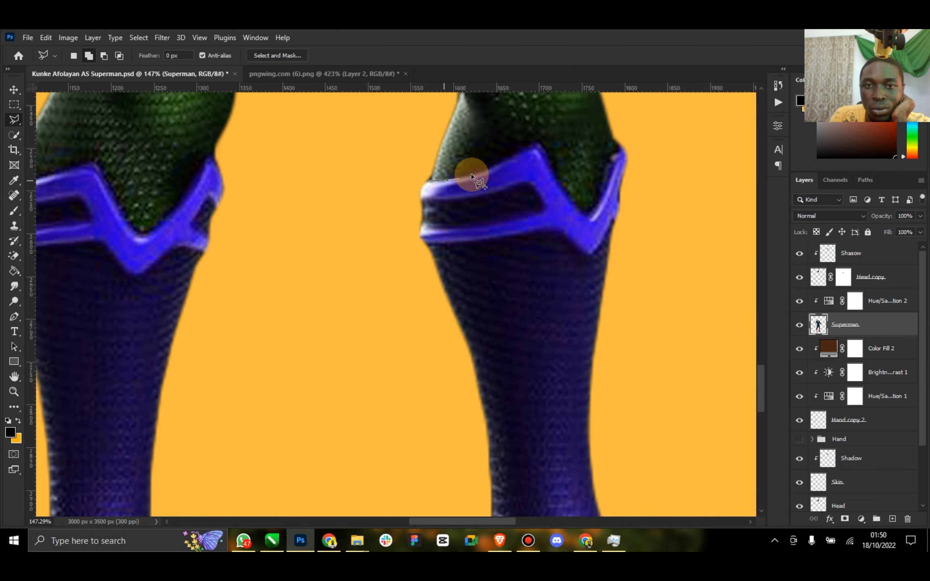
left_click(539, 144)
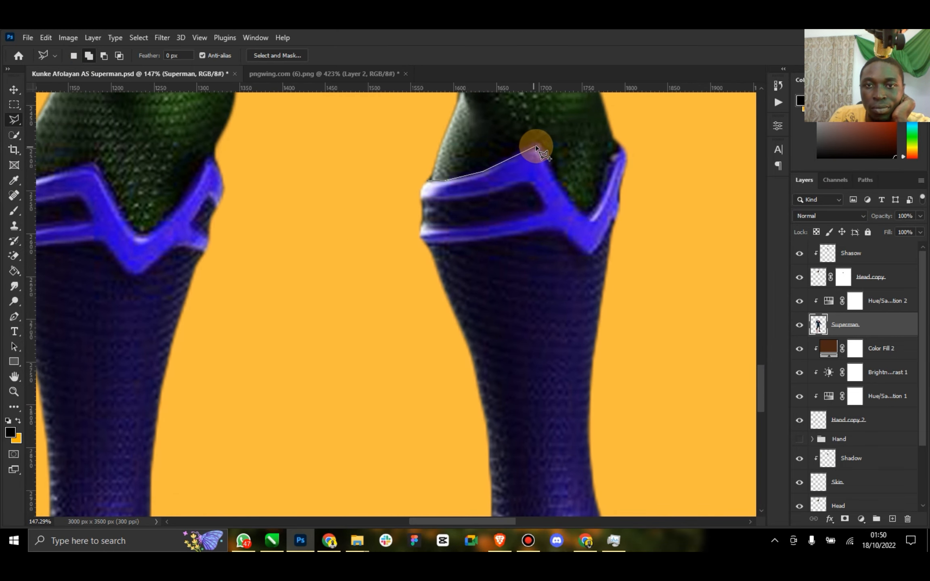
left_click(585, 214)
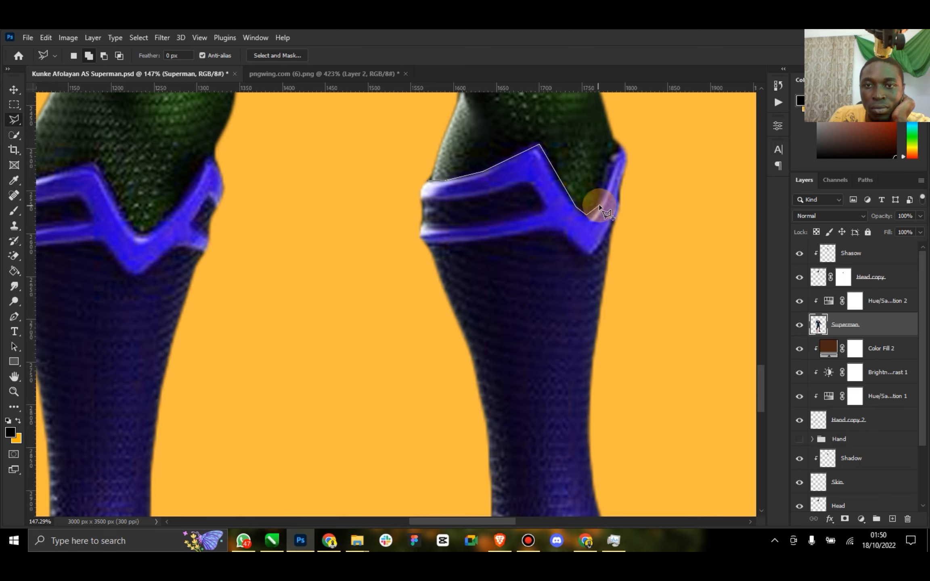
left_click(599, 206)
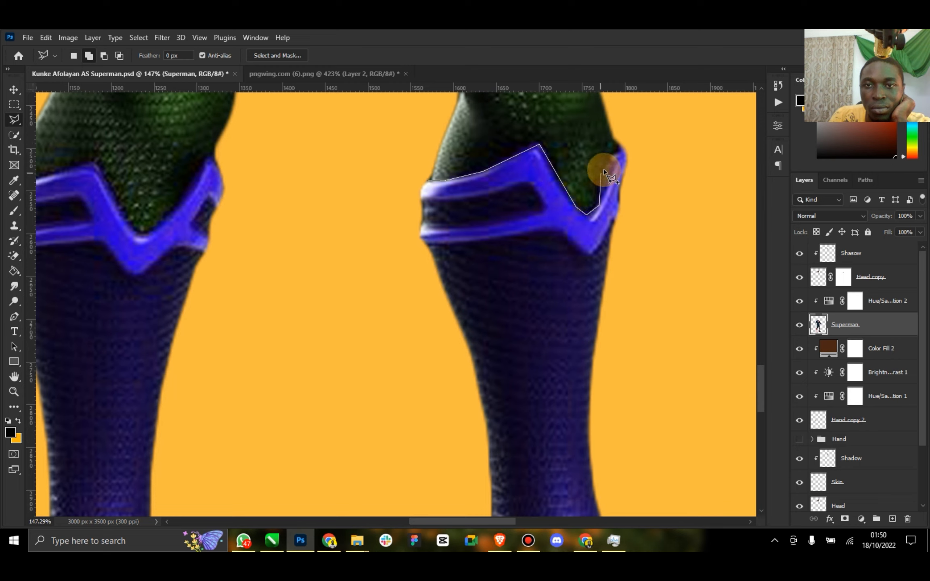
left_click(620, 134)
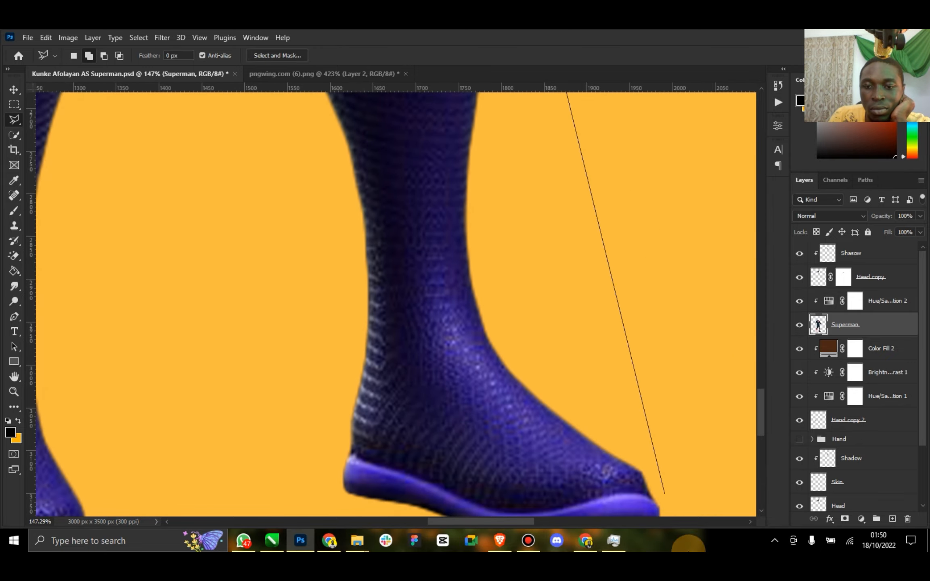
left_click(691, 479)
left_click(332, 440)
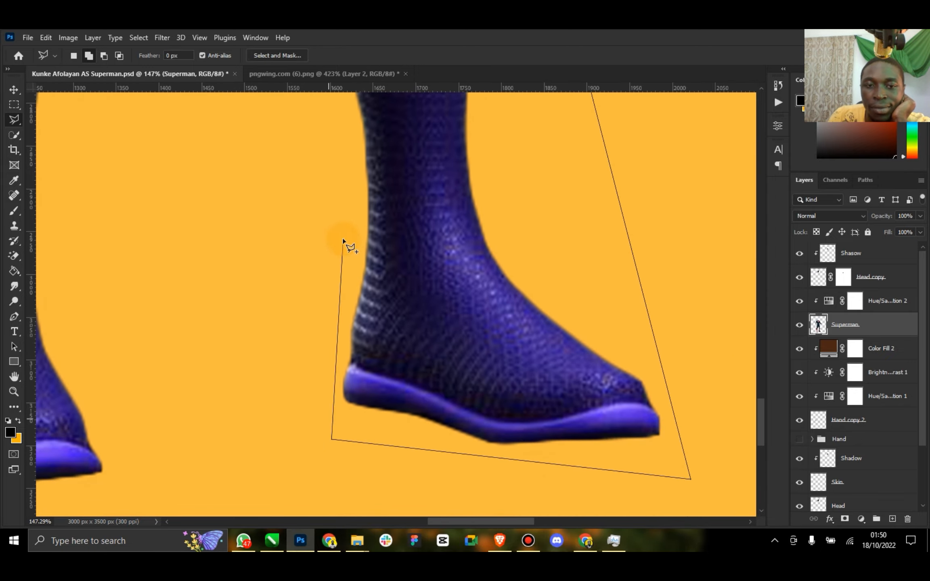
left_click(342, 258)
left_click(237, 135)
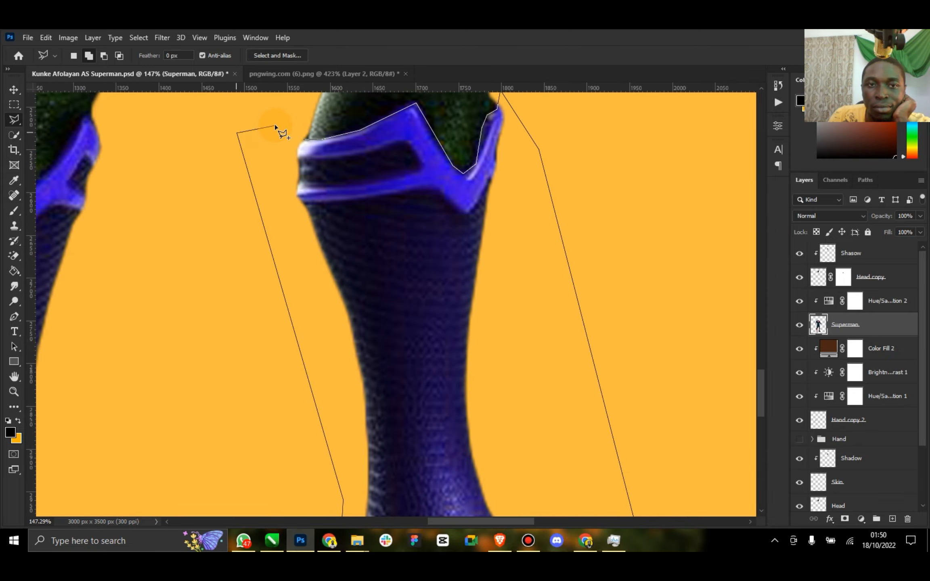
double_click(280, 129)
Step: Add the boot on the image's left side to the selection, tracing the zigzag top trim and enclosing the whole foot
left_click_drag(493, 521, 415, 515)
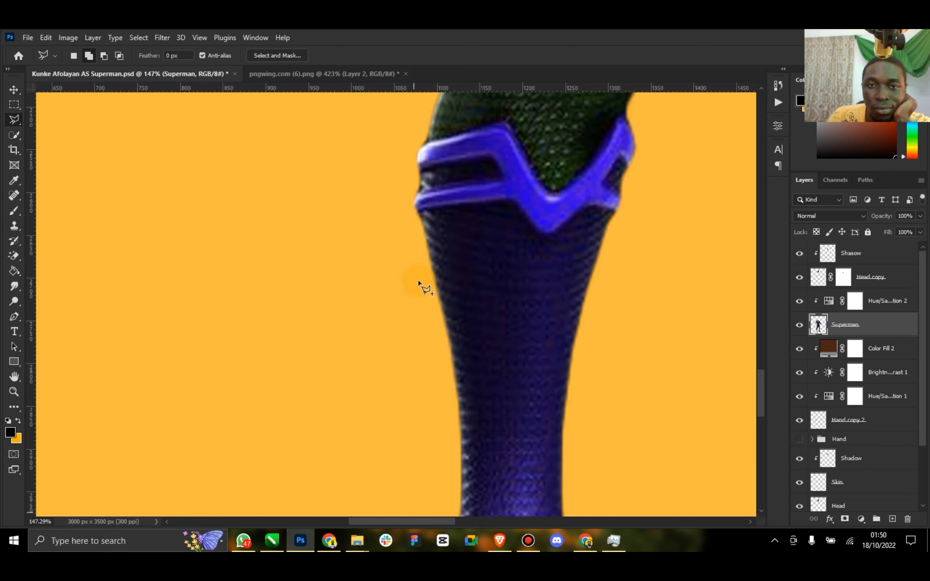
left_click(412, 142)
left_click(425, 142)
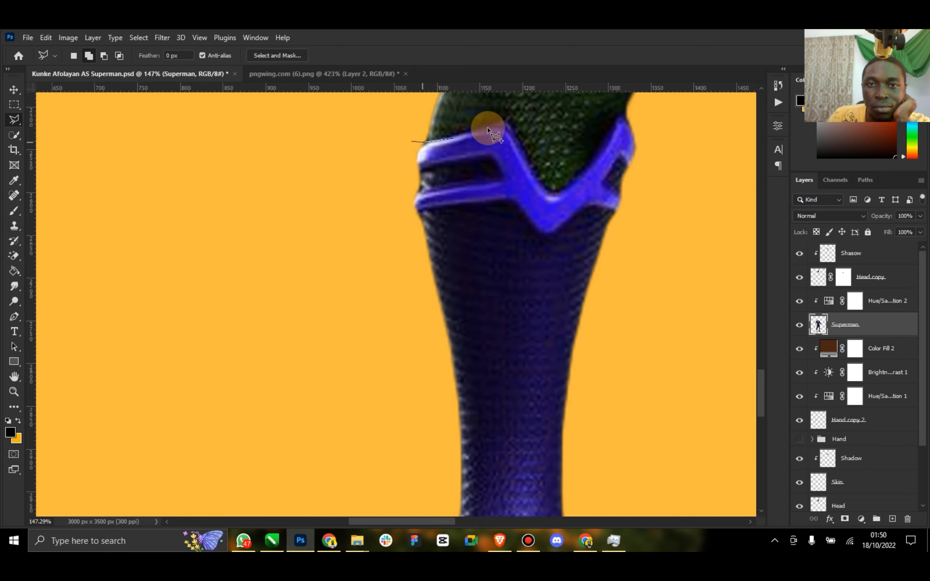
left_click(504, 124)
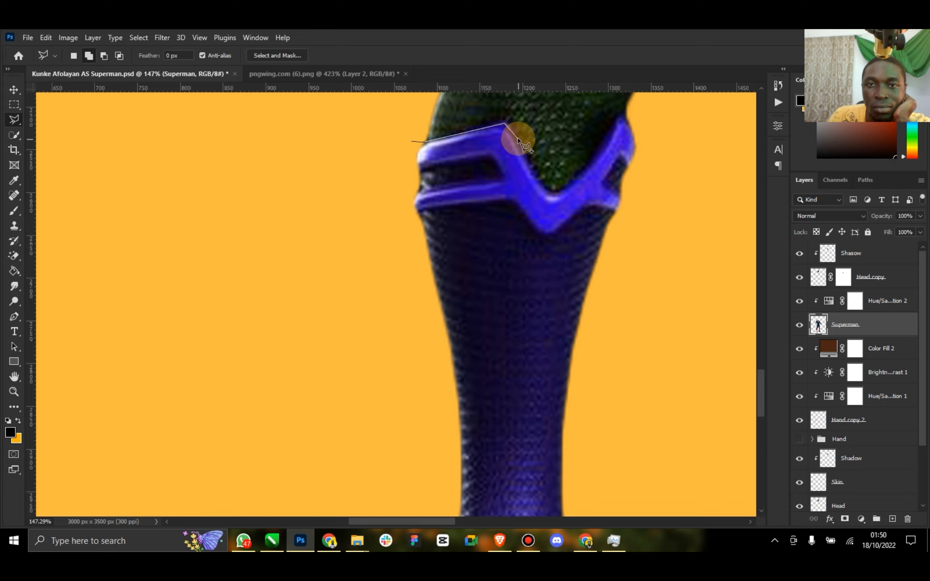
left_click(570, 185)
left_click(620, 115)
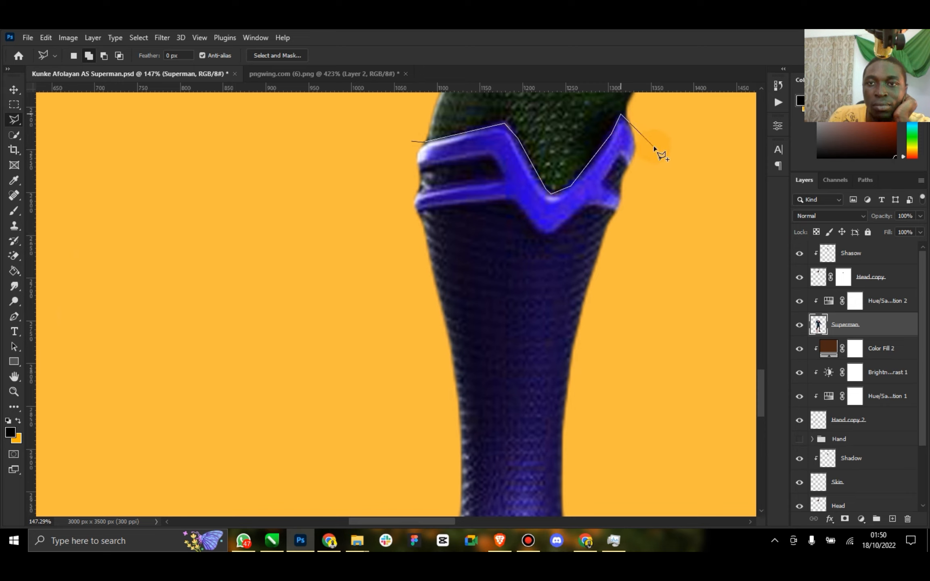
left_click(654, 149)
left_click(701, 365)
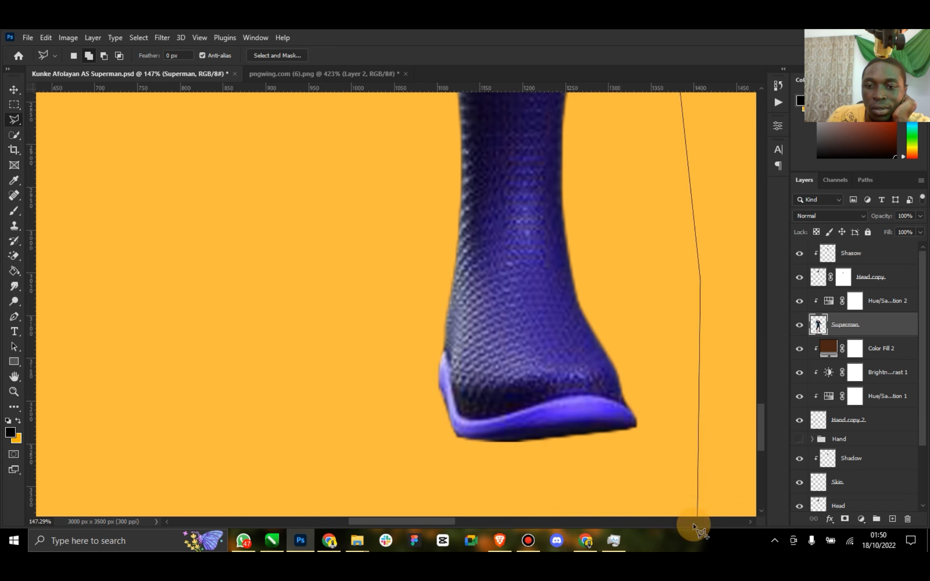
left_click(697, 511)
left_click(367, 464)
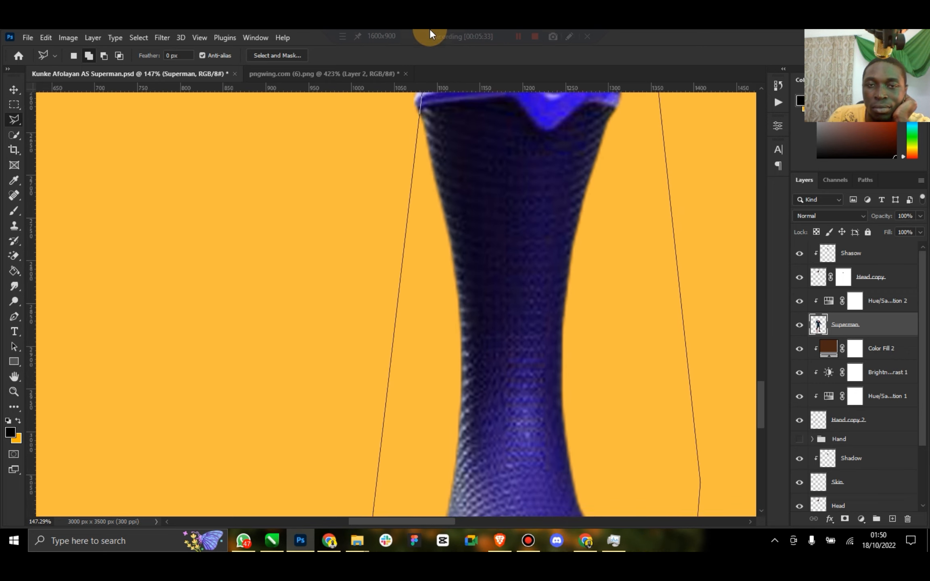
left_click(331, 241)
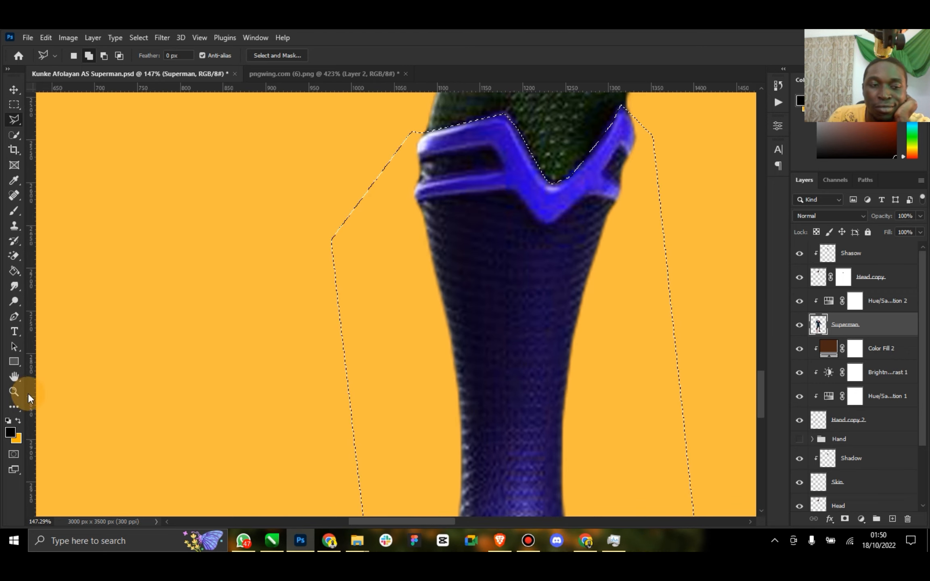
Step: Fill the selected emblem and boots with black on the Hue/Saturation 2 layer mask, and deselect
double_click(13, 378)
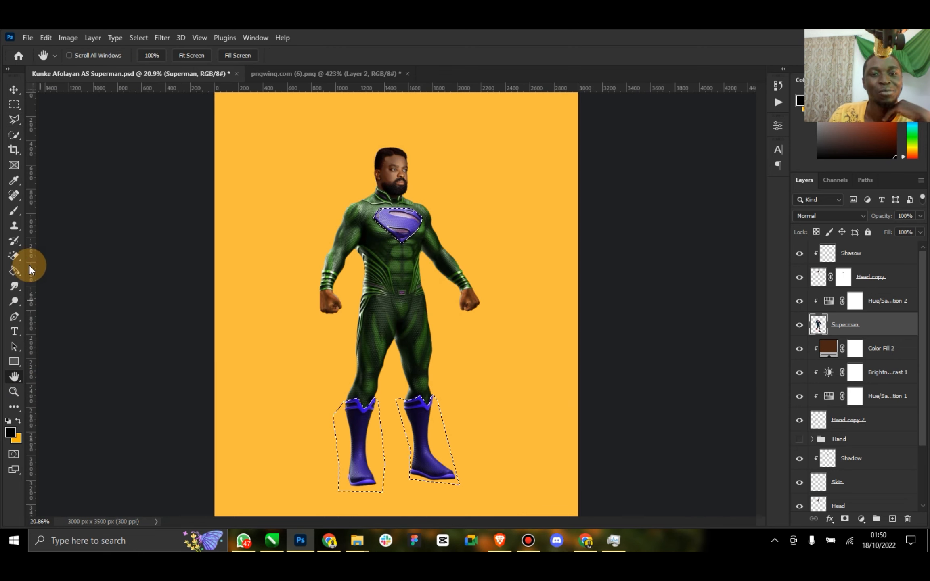
left_click(15, 121)
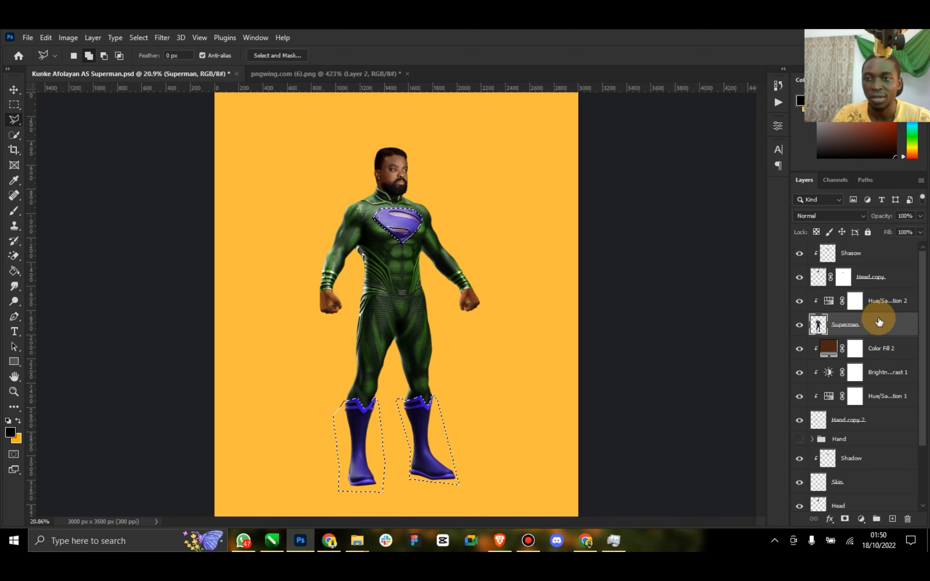
left_click(855, 305)
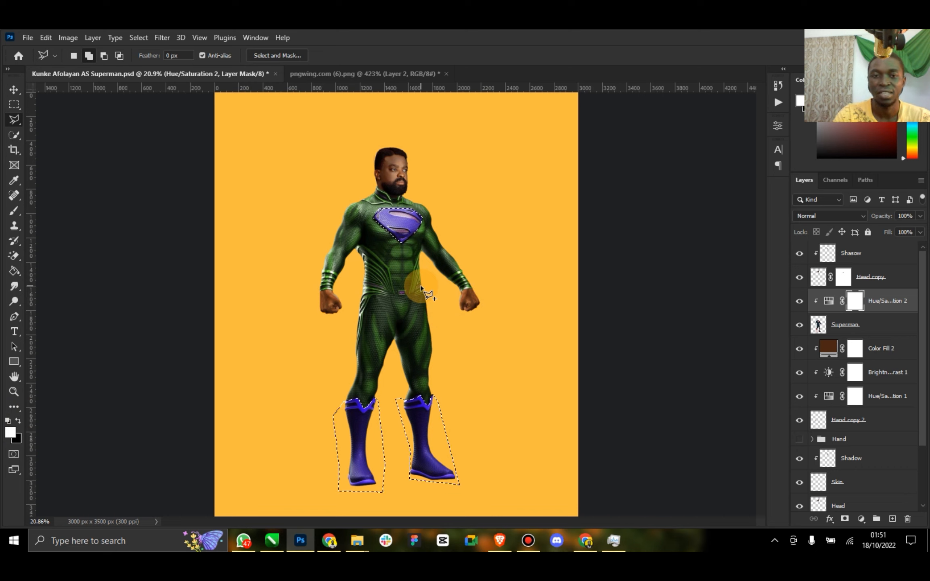
key("ctrl+BackSpace")
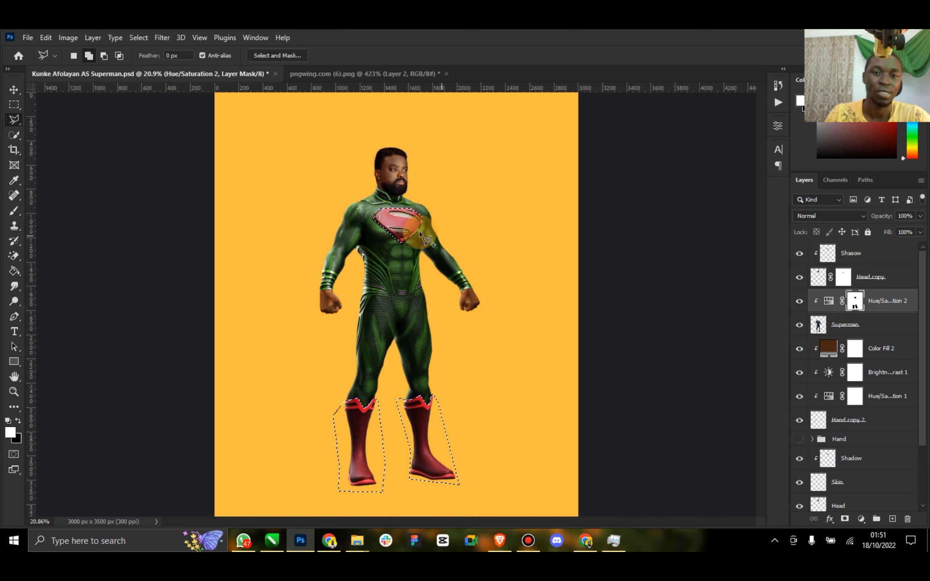
right_click(403, 220)
left_click(413, 224)
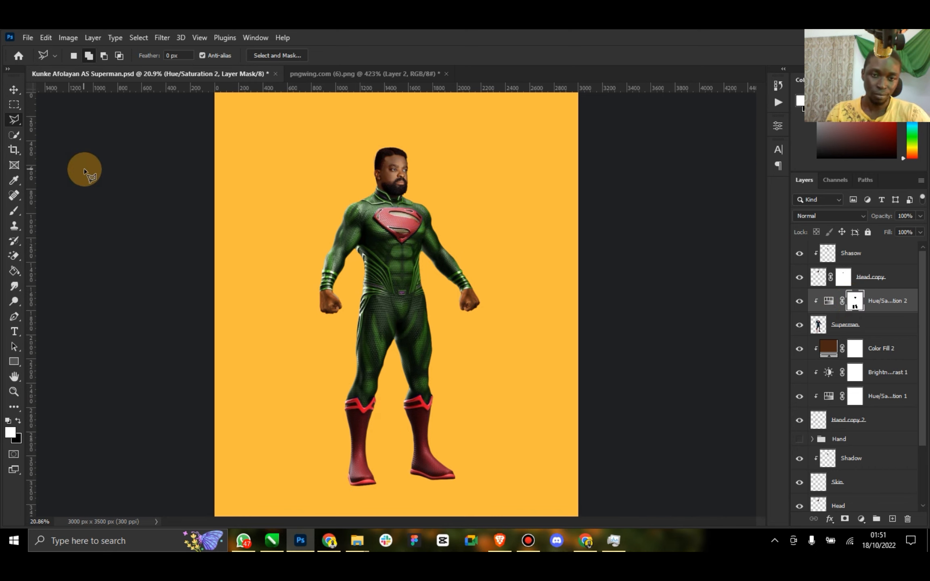
left_click(21, 89)
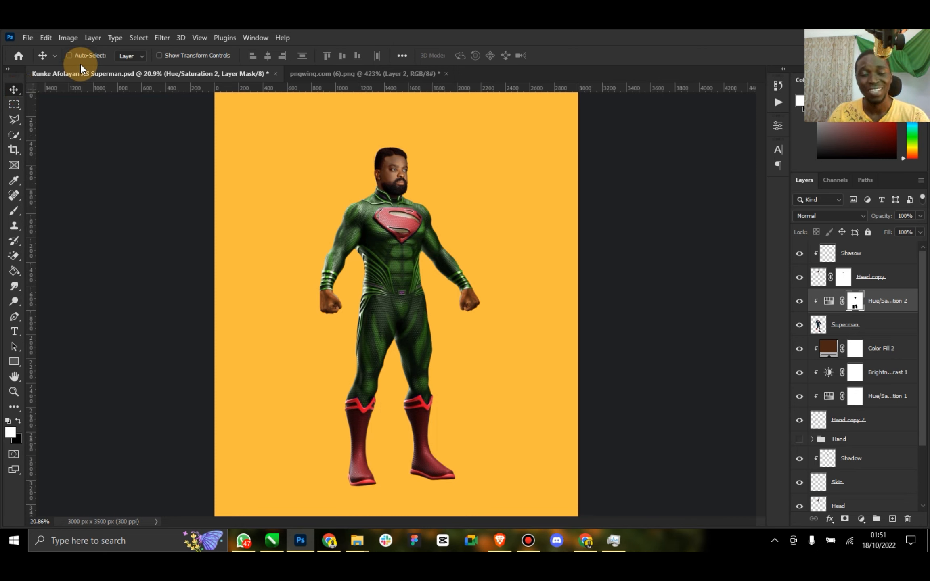
key("ctrl")
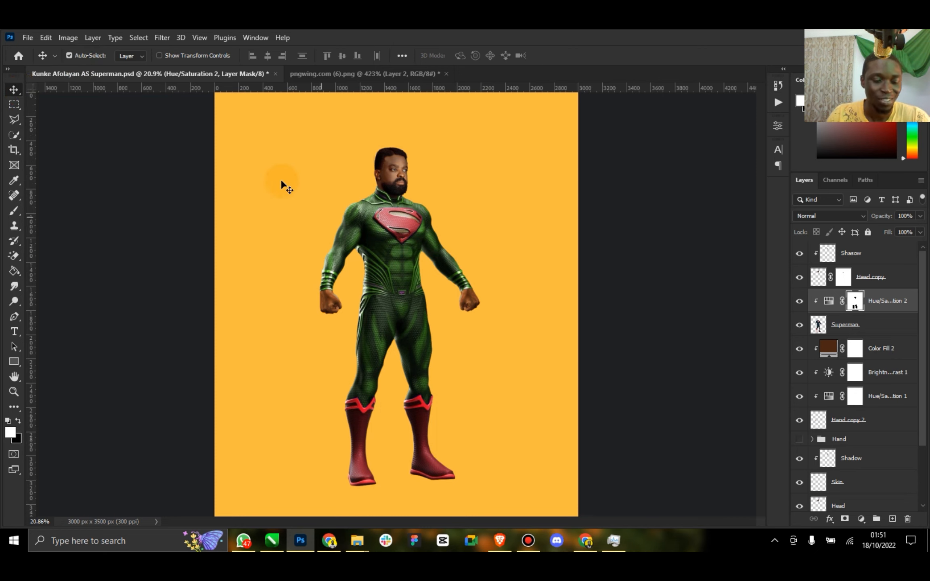
Step: Save the composite, then open the cape image jhjh from the Downloads folder in Photoshop
key("ctrl+s")
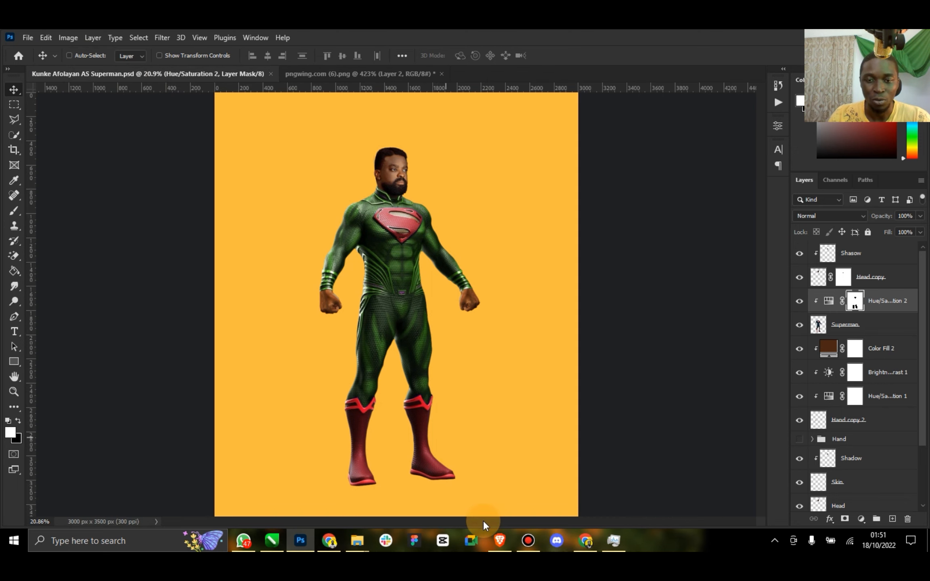
left_click(263, 503)
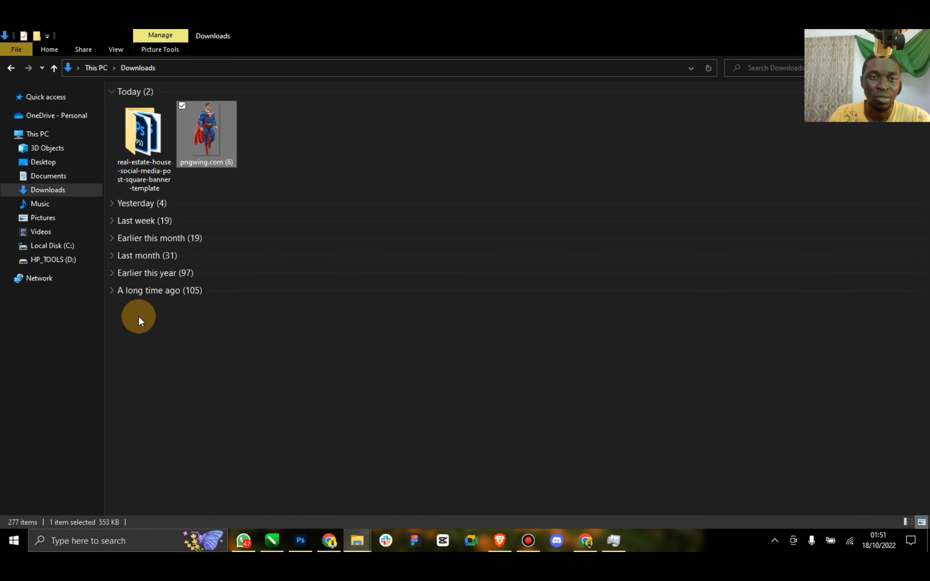
left_click(114, 238)
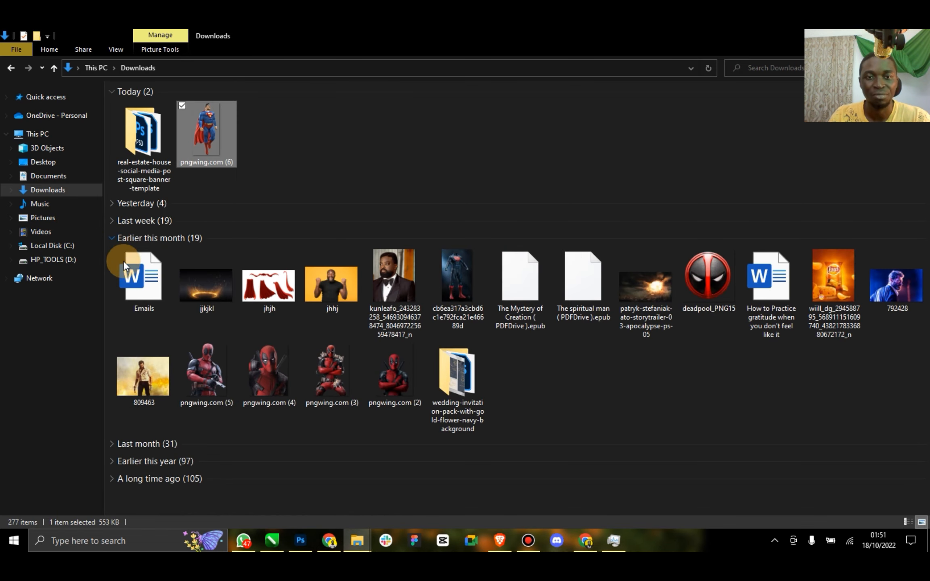
left_click(268, 282)
right_click(262, 299)
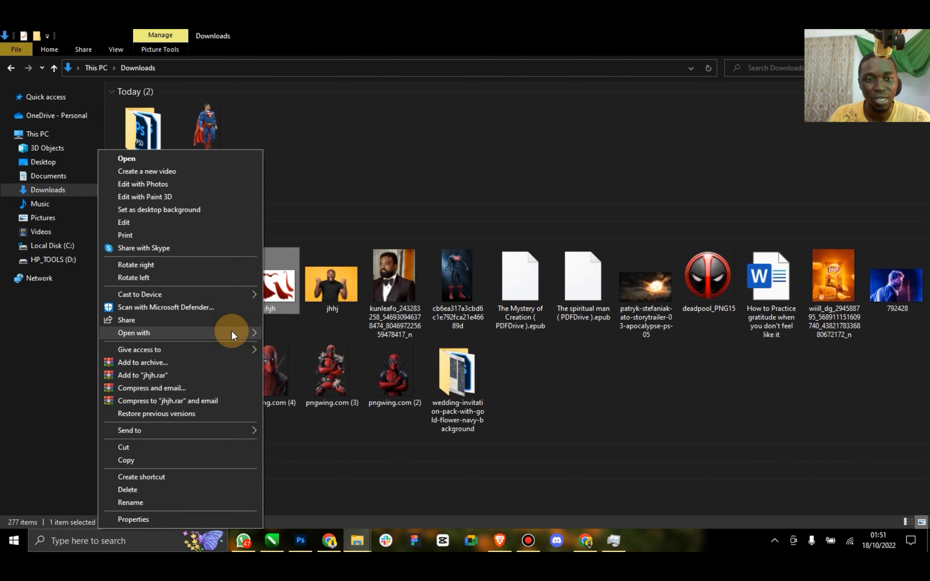
mouse_move(231, 330)
left_click(309, 332)
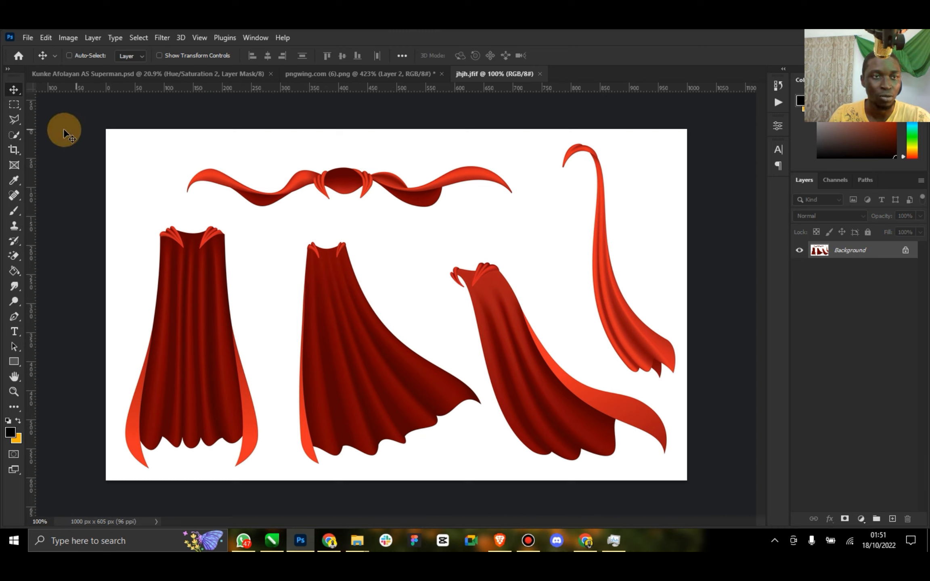
Step: Outline the second full-length cape, the one flaring to the right, with a loose Polygonal Lasso selection
left_click(14, 120)
left_click(311, 237)
left_click(296, 251)
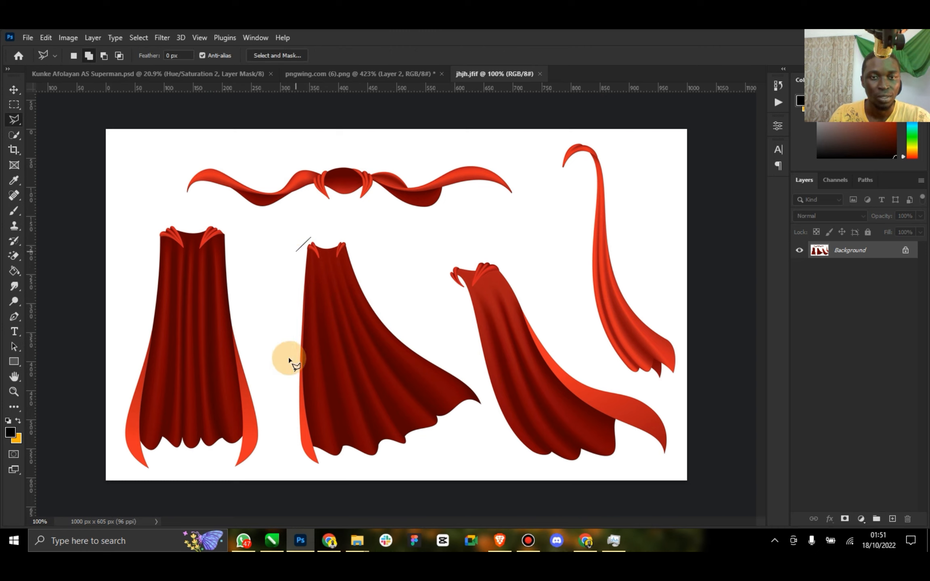
left_click(287, 444)
left_click(318, 476)
left_click(476, 426)
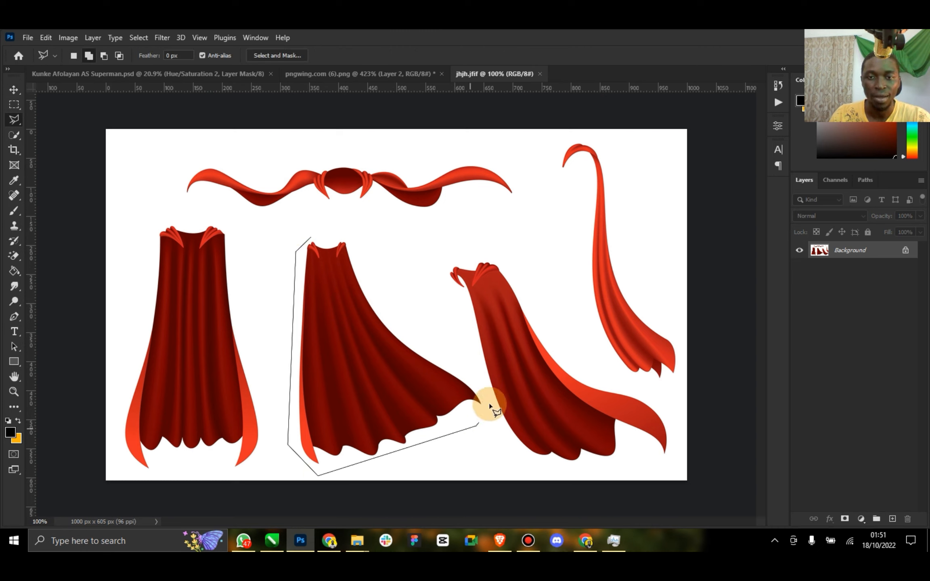
left_click(489, 402)
left_click(367, 240)
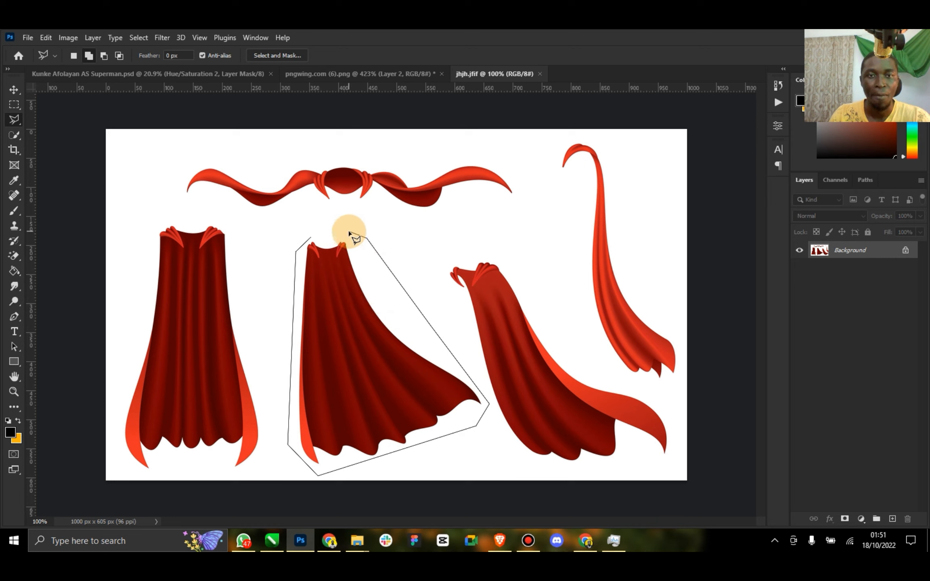
double_click(349, 232)
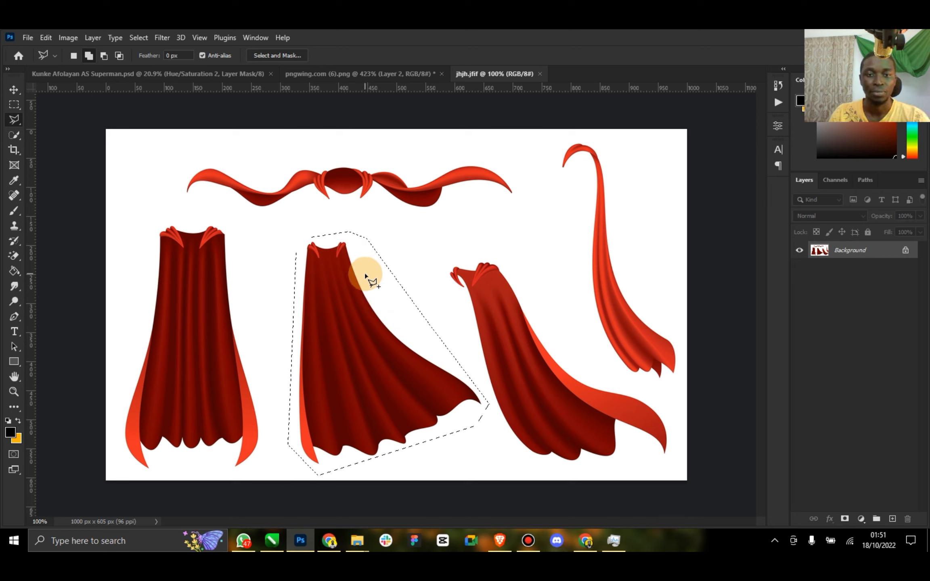
Step: Copy the selected cape to a new layer and hide the Background layer
key("ctrl+j")
left_click(809, 266)
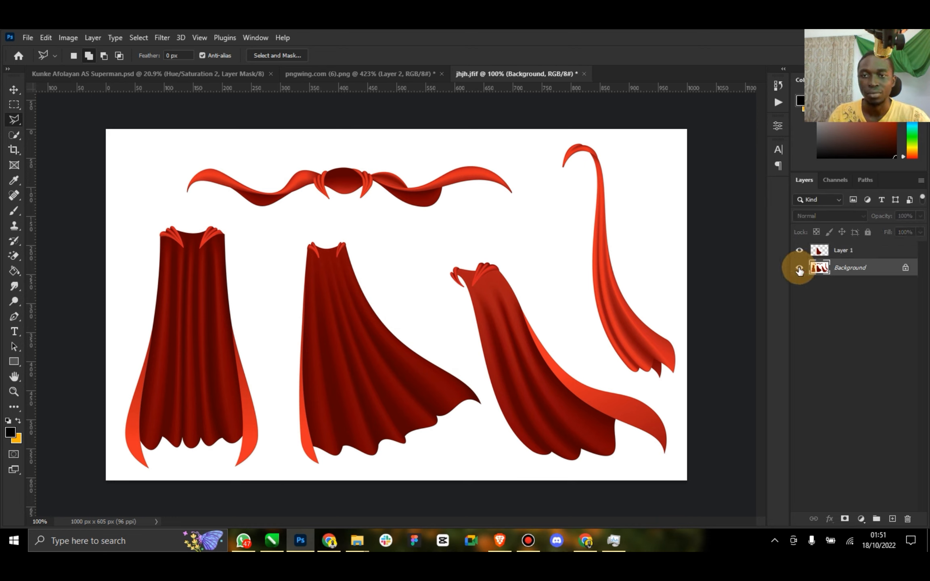
left_click(799, 267)
left_click(13, 90)
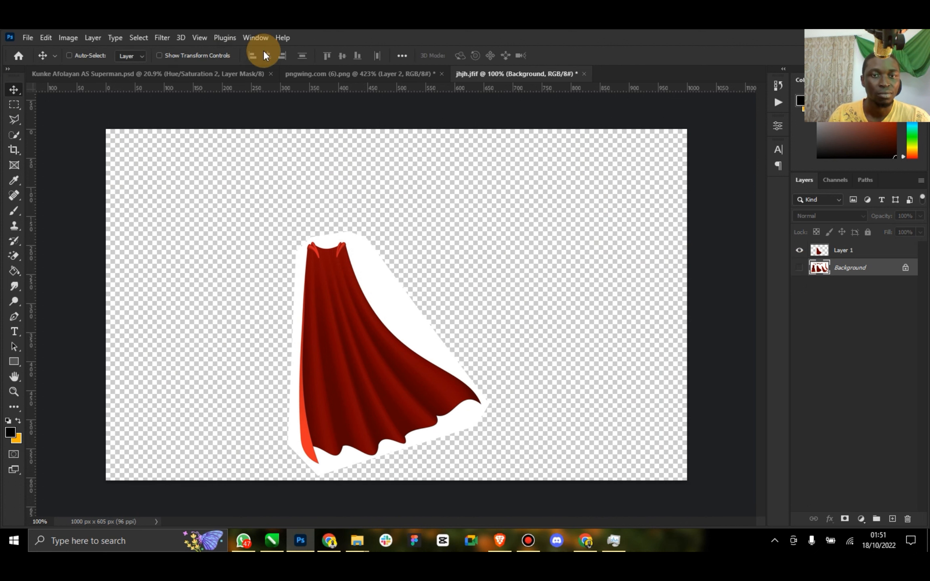
Step: Select the white area around the cape on Layer 1 with Color Range, sampling the white at a fuzziness of 157
left_click(144, 36)
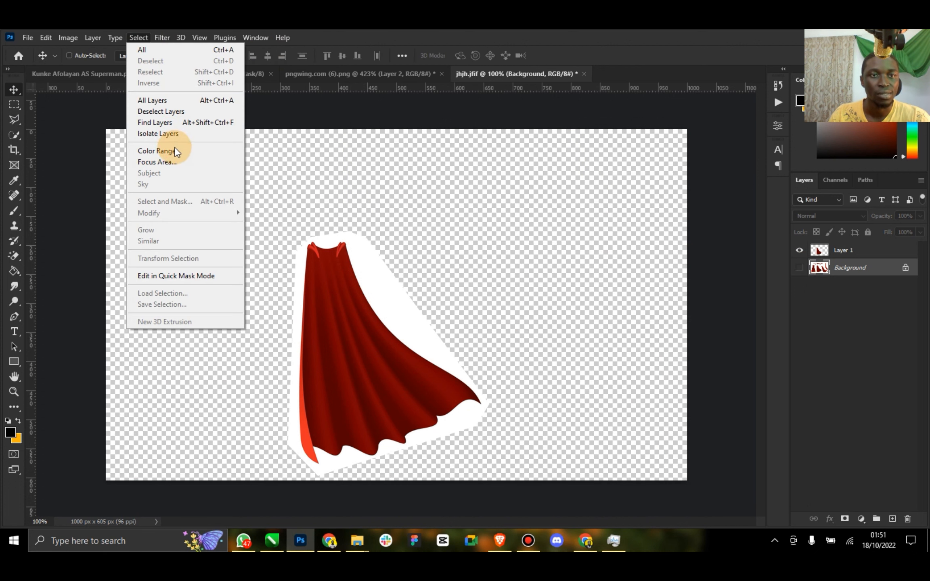
left_click(852, 251)
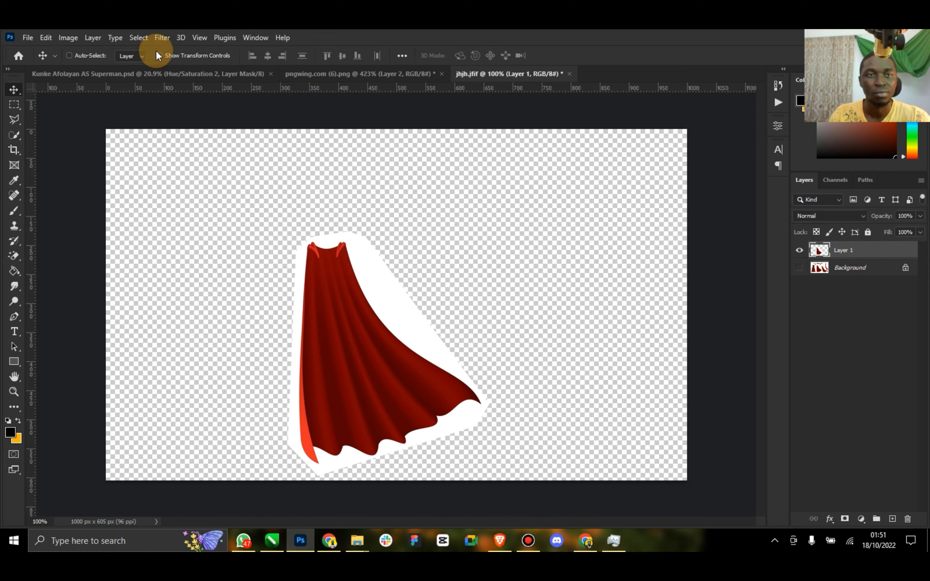
left_click(139, 38)
left_click(168, 152)
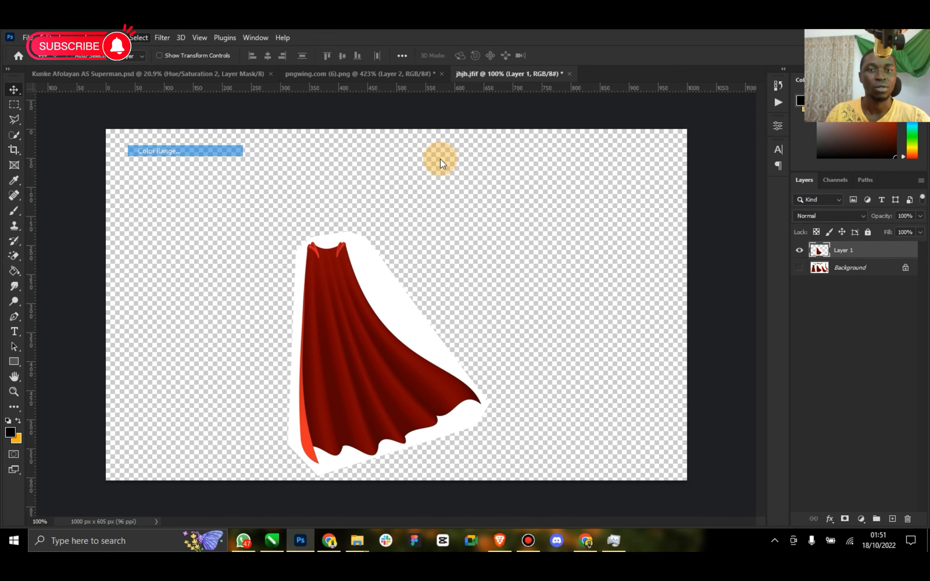
left_click(329, 238)
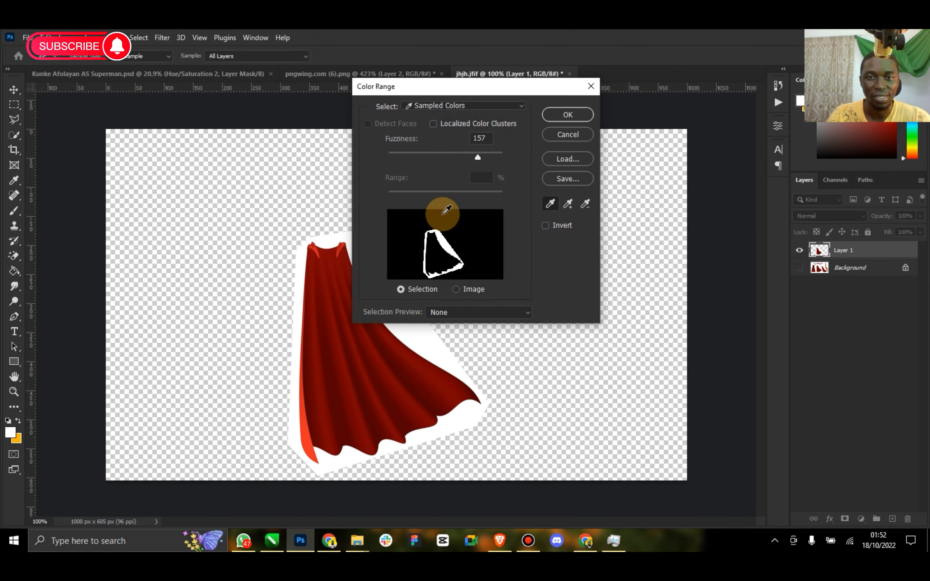
left_click(567, 115)
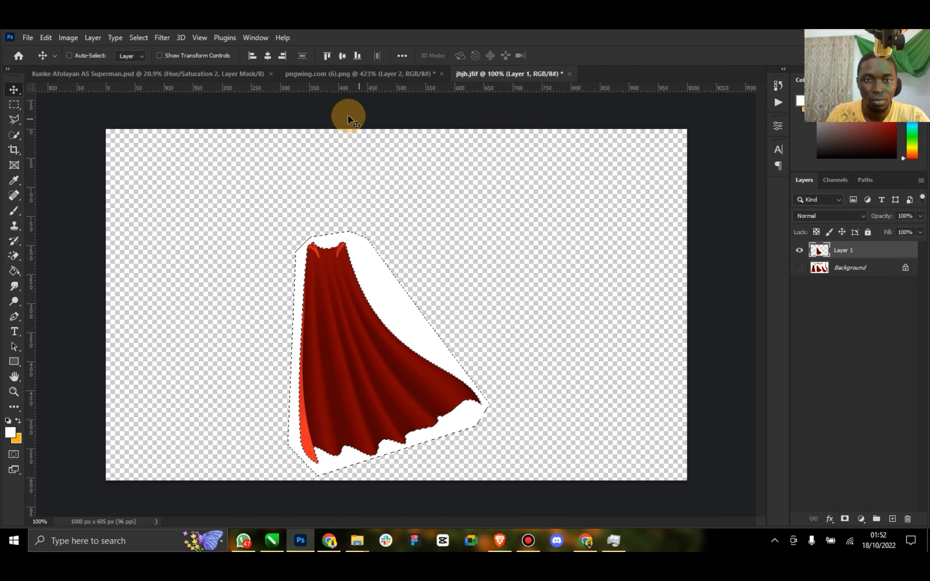
Step: Invert the selection, copy the cape without its white surround to a new layer, and hide Layer 1
left_click(150, 36)
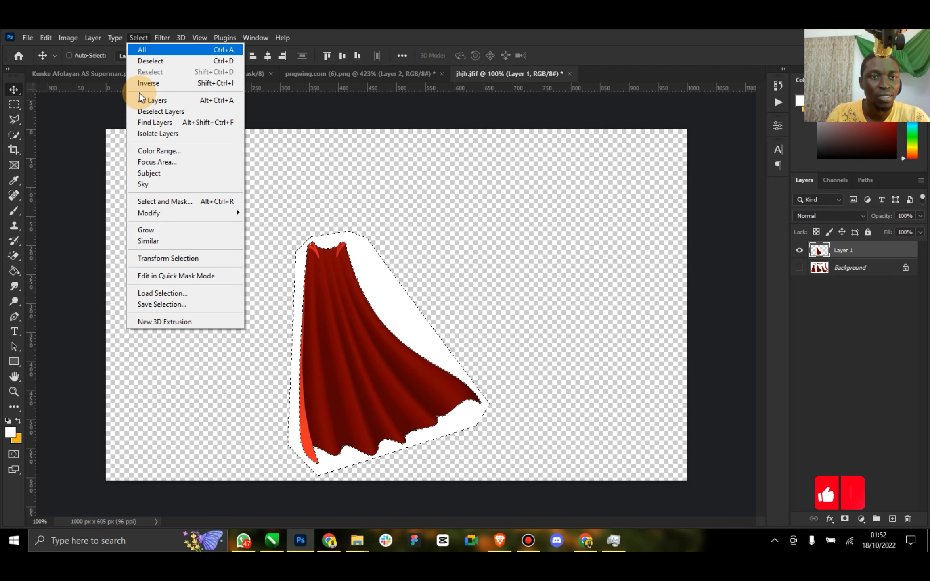
left_click(160, 85)
key("ctrl+j")
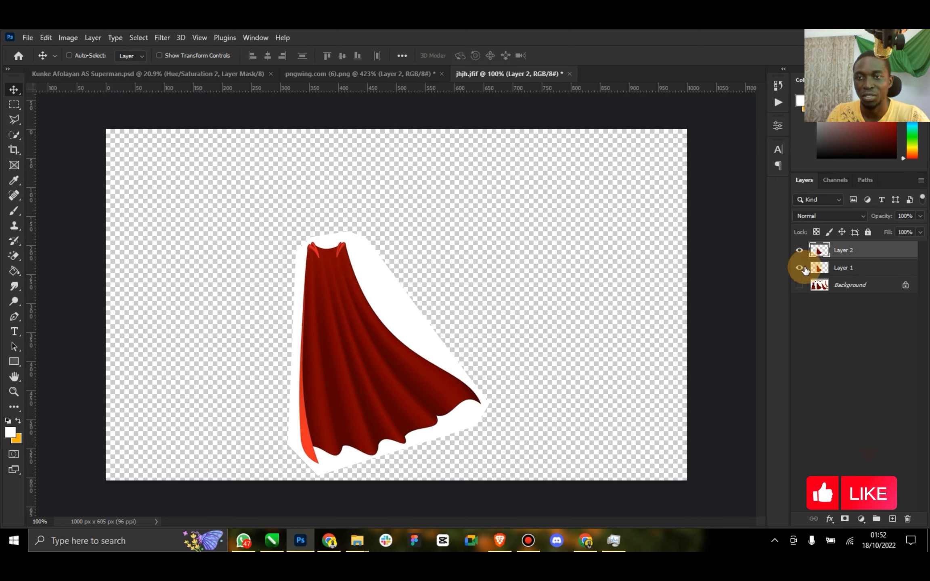
left_click(798, 267)
Step: Outline the cut-out cape on Layer 2 with a Polygonal Lasso selection that loosely follows its edges
left_click(14, 120)
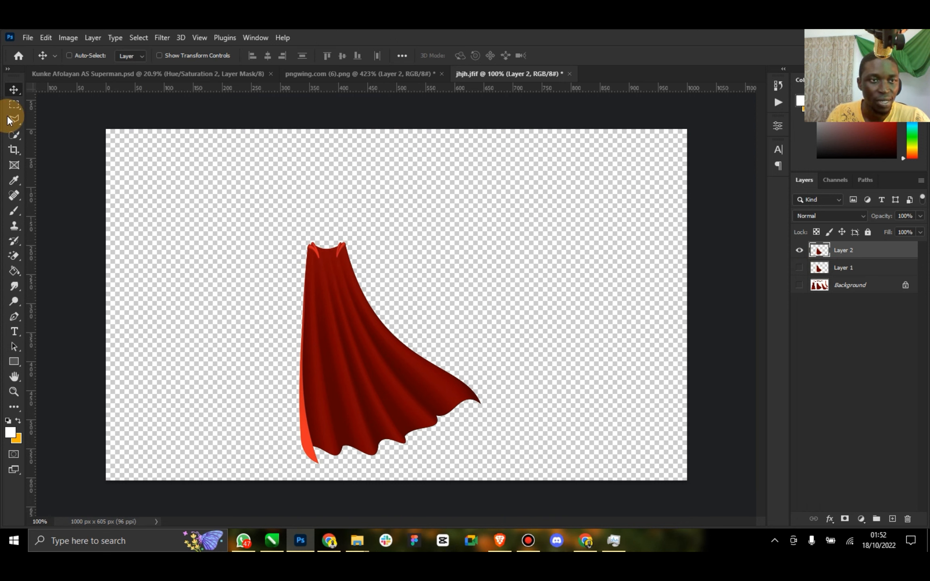
left_click(327, 241)
left_click(309, 240)
left_click(303, 245)
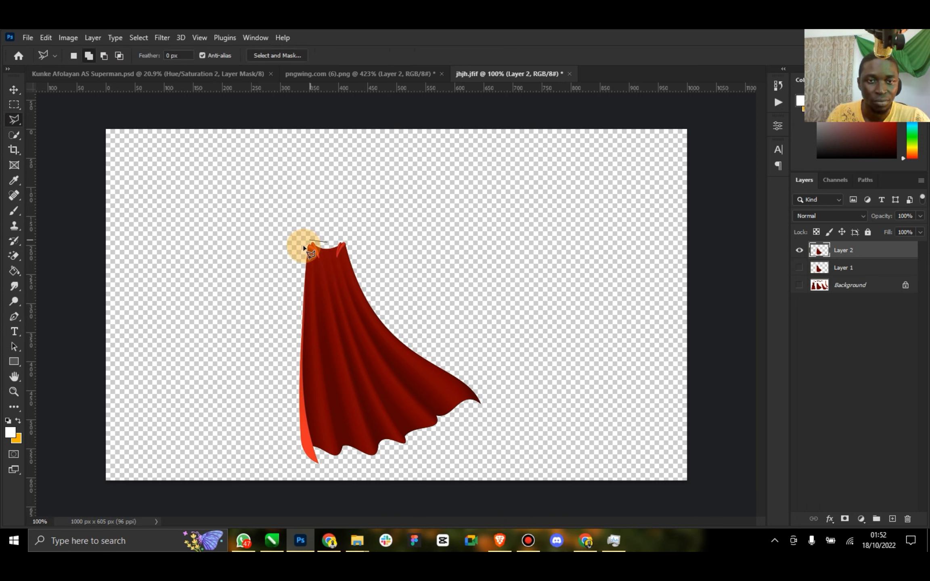
left_click(290, 435)
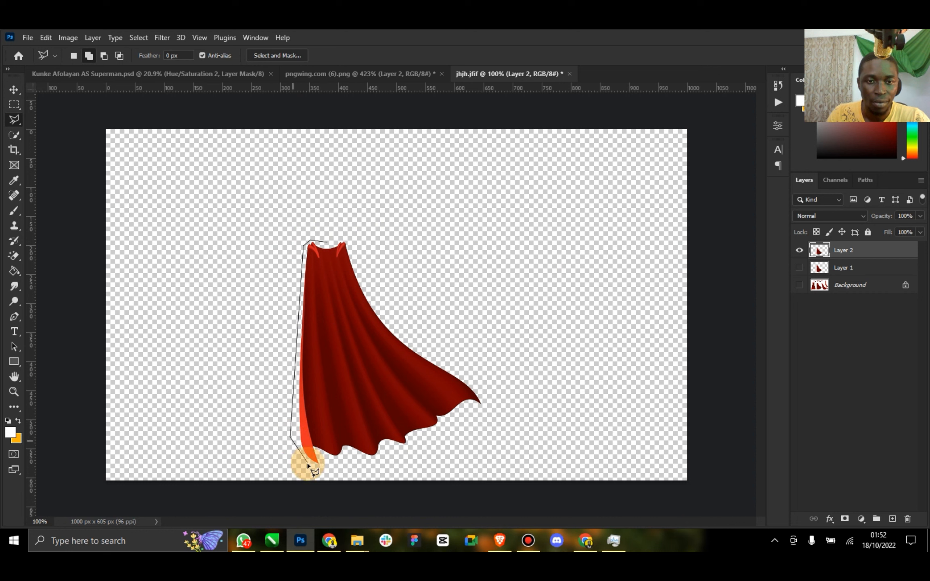
left_click(307, 465)
left_click(349, 461)
left_click(379, 455)
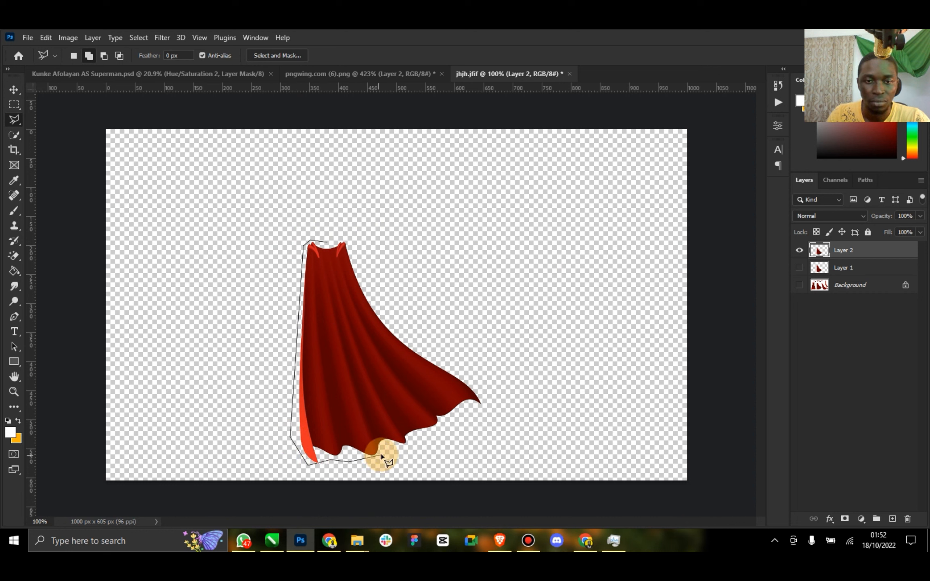
left_click(485, 403)
left_click(475, 383)
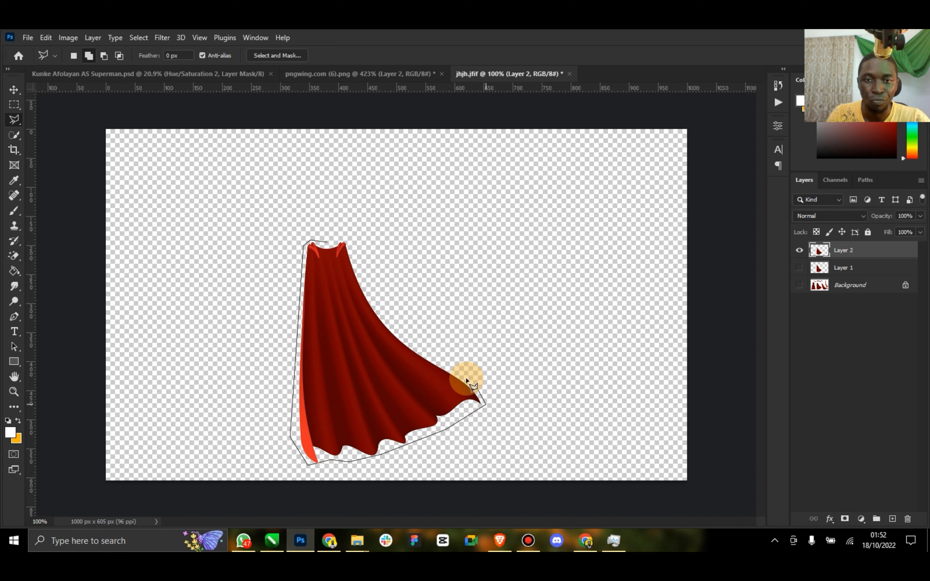
left_click(394, 325)
left_click(358, 278)
left_click(355, 262)
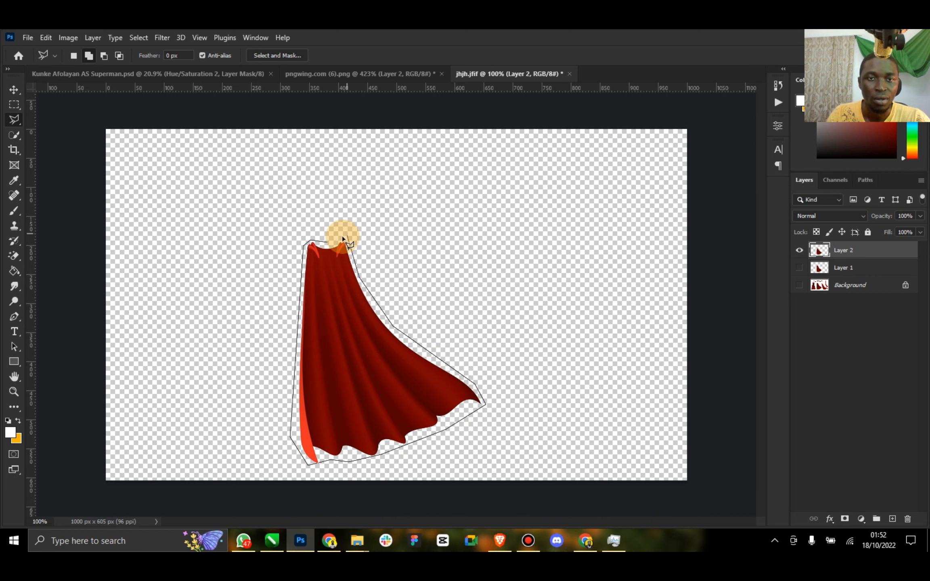
left_click(343, 239)
Step: Copy the outlined cape to a new layer and move it into the Superman composite, beside the figure's shoulder
key("ctrl+j")
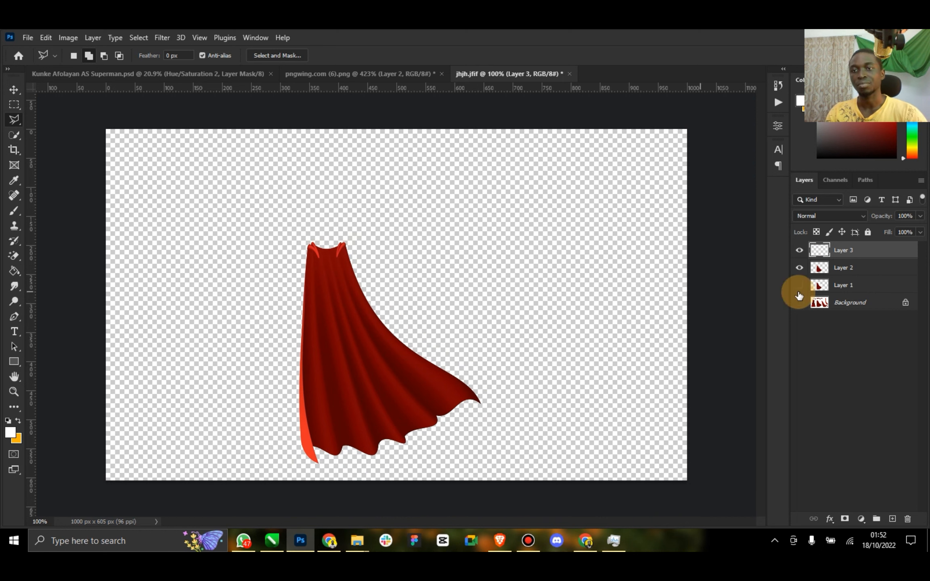
left_click(15, 90)
left_click_drag(373, 245, 296, 204)
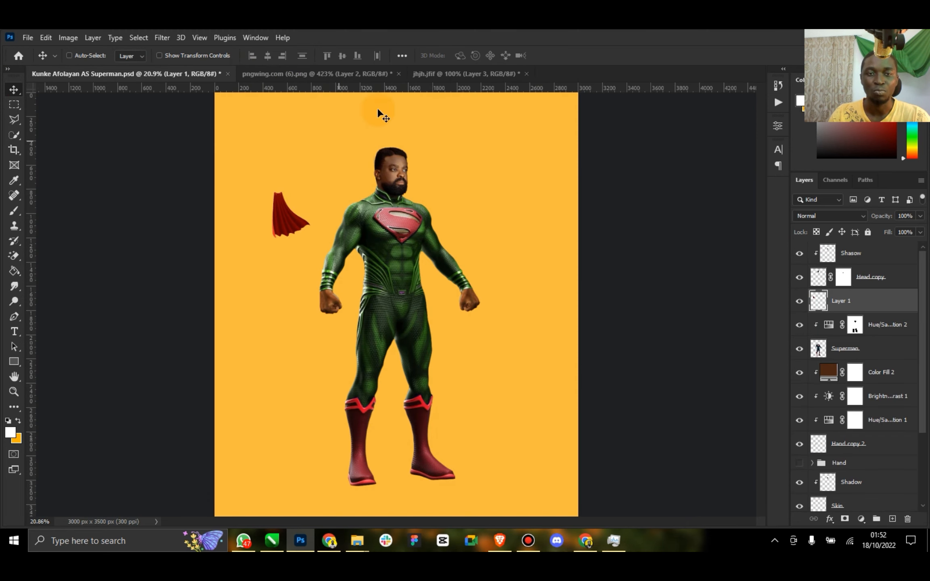
Step: Close the pngwing.com (6).png and jhjh.jfif documents, discarding the changes to jhjh.jfif
left_click(332, 73)
left_click(398, 74)
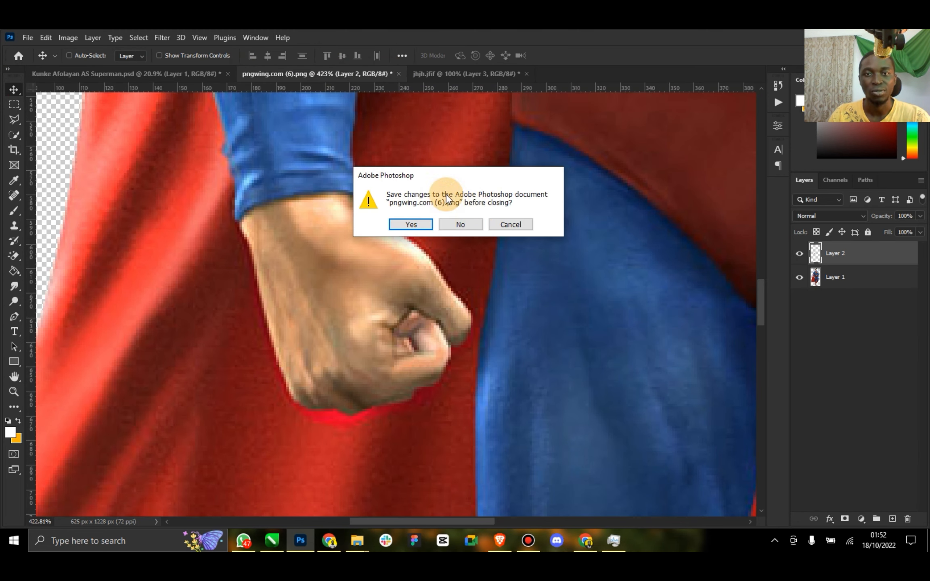
key("Return")
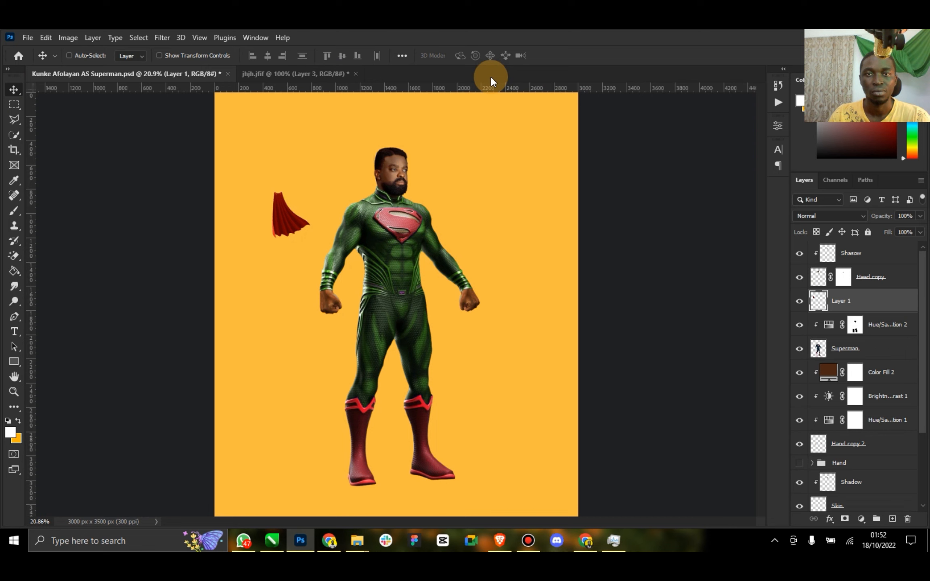
left_click(306, 78)
left_click(355, 75)
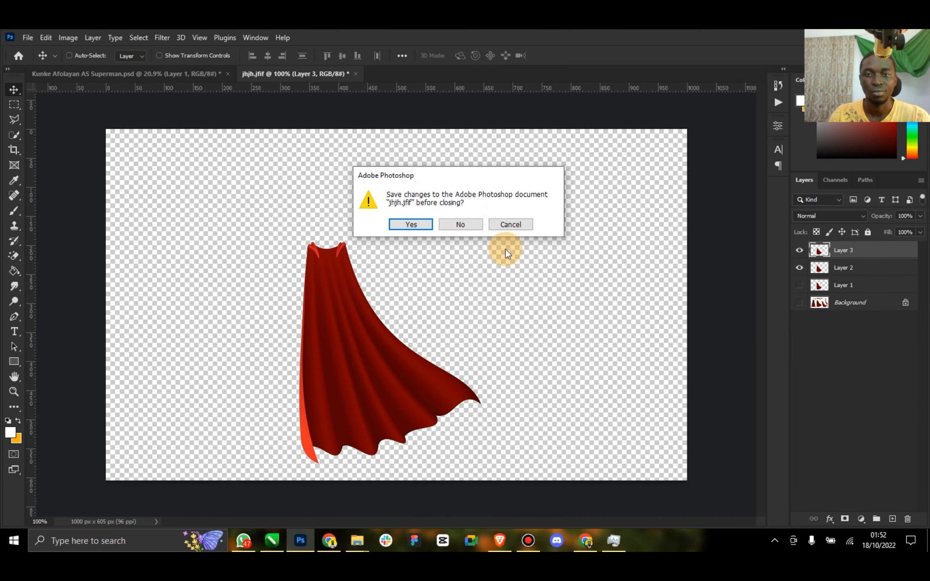
left_click(459, 224)
Step: Rename the imported cape layer to Cloak and correct the Shasow layer's name to Shadow
left_click(847, 304)
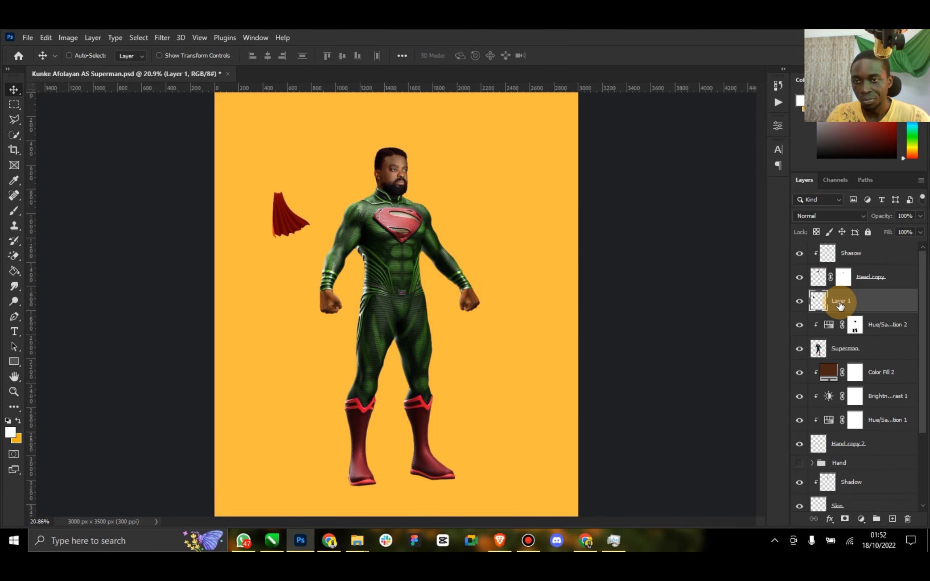
type("Cloak")
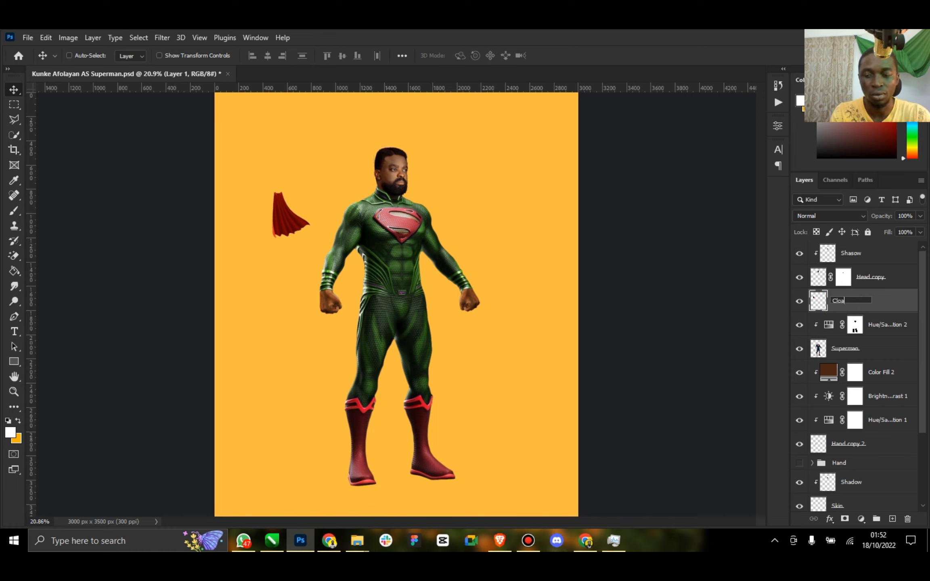
key("Return")
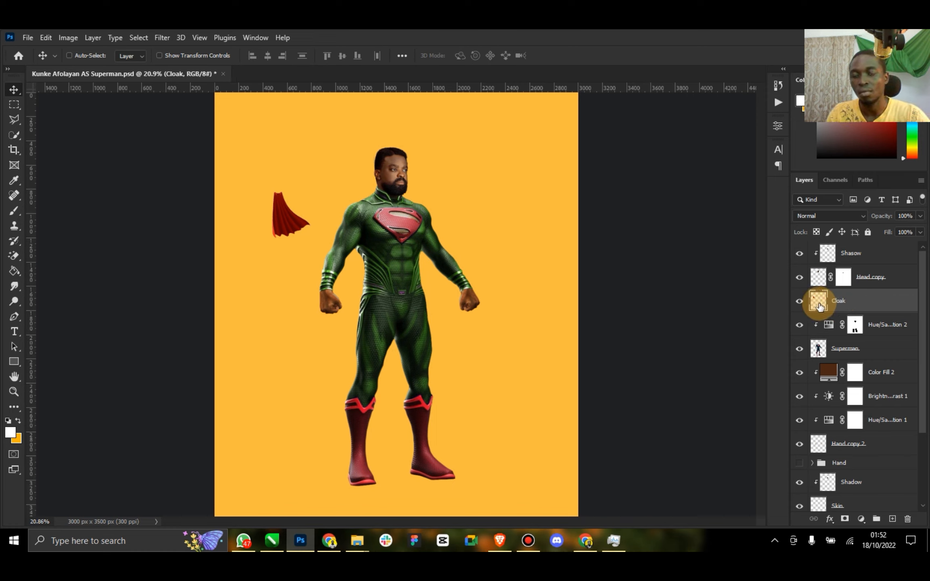
double_click(852, 253)
type("Shadow")
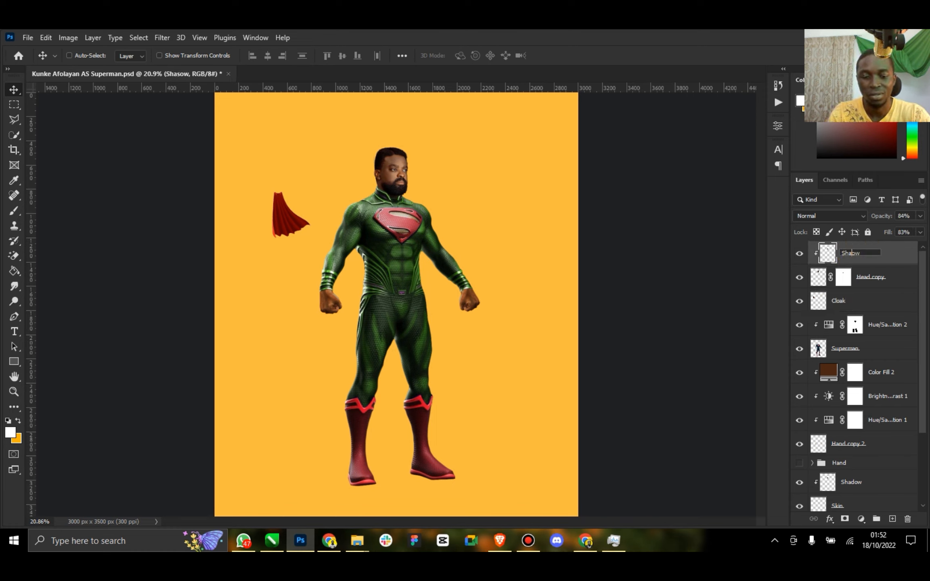
left_click(810, 237)
Step: Move the Cloak layer directly beneath the Superman layer in the layer stack
left_click(831, 302)
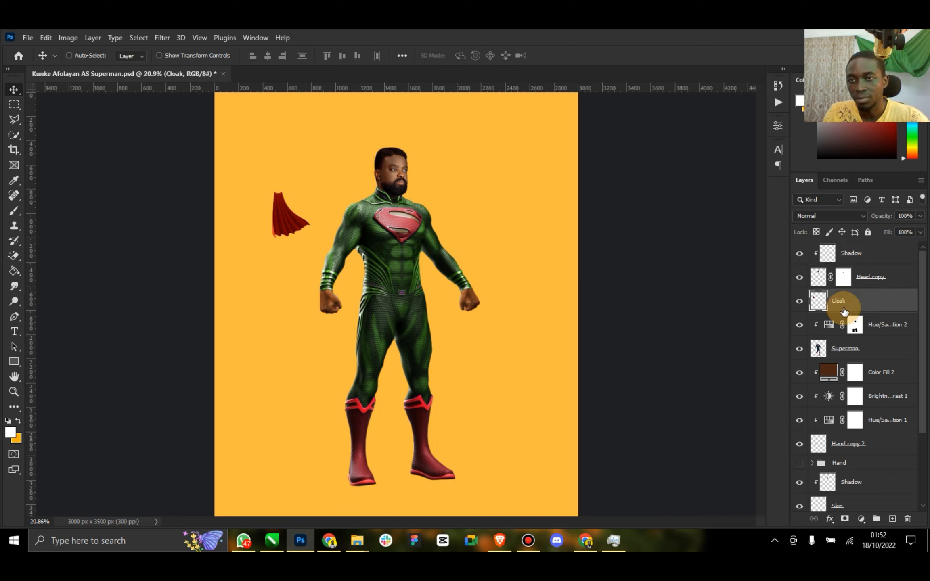
left_click_drag(858, 300, 897, 360)
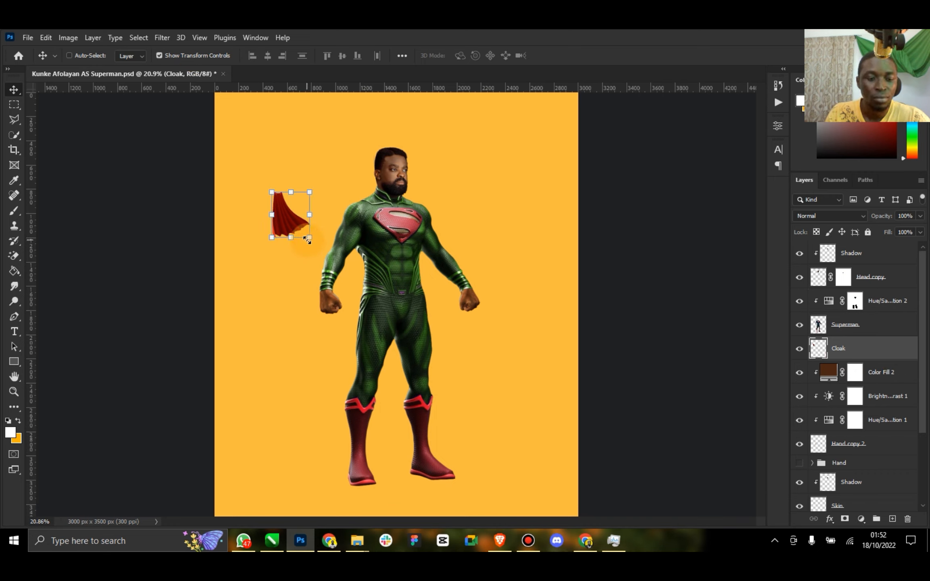
Step: Enlarge the cape to about 459%, rotate it slightly clockwise and position it behind the figure's shoulders, then hide the transform controls
left_click_drag(307, 240, 401, 253)
left_click_drag(314, 185, 448, 258)
left_click_drag(499, 378, 522, 403)
left_click_drag(372, 235, 381, 248)
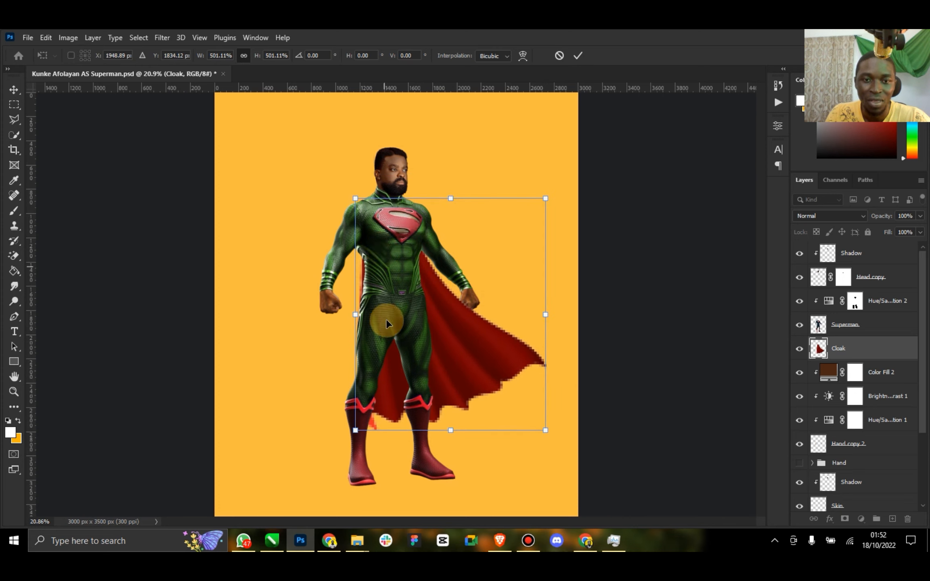
left_click_drag(545, 199, 529, 218)
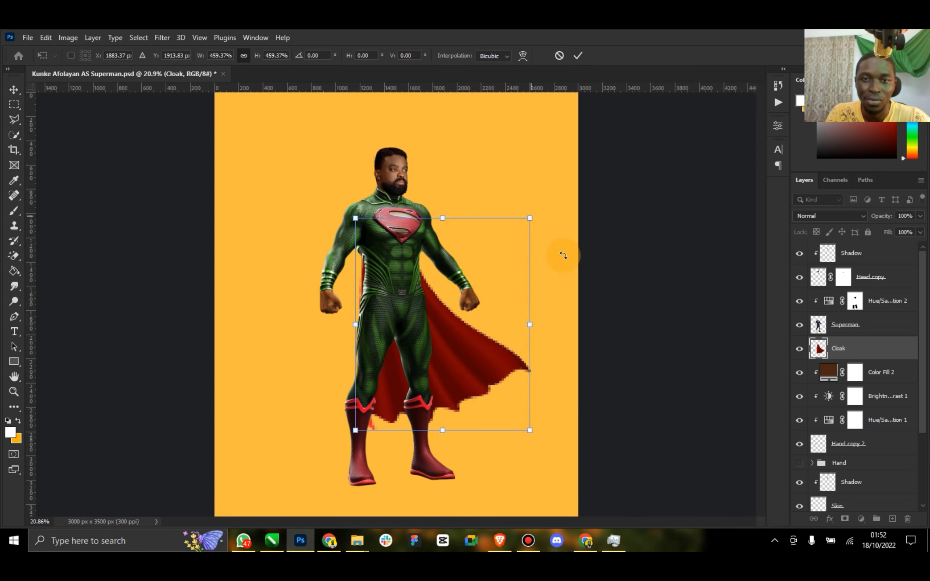
left_click_drag(563, 258, 559, 285)
left_click_drag(452, 269, 433, 264)
left_click(577, 58)
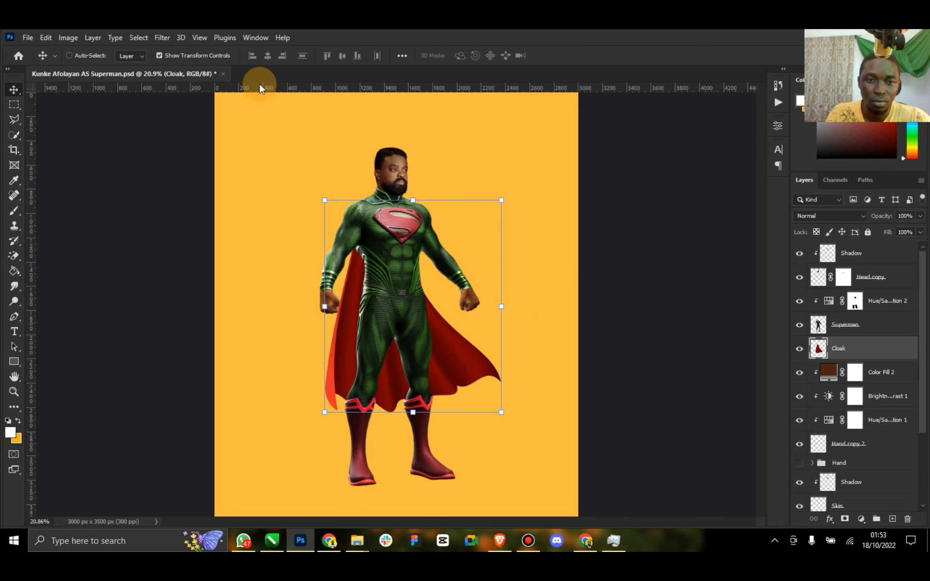
left_click(189, 55)
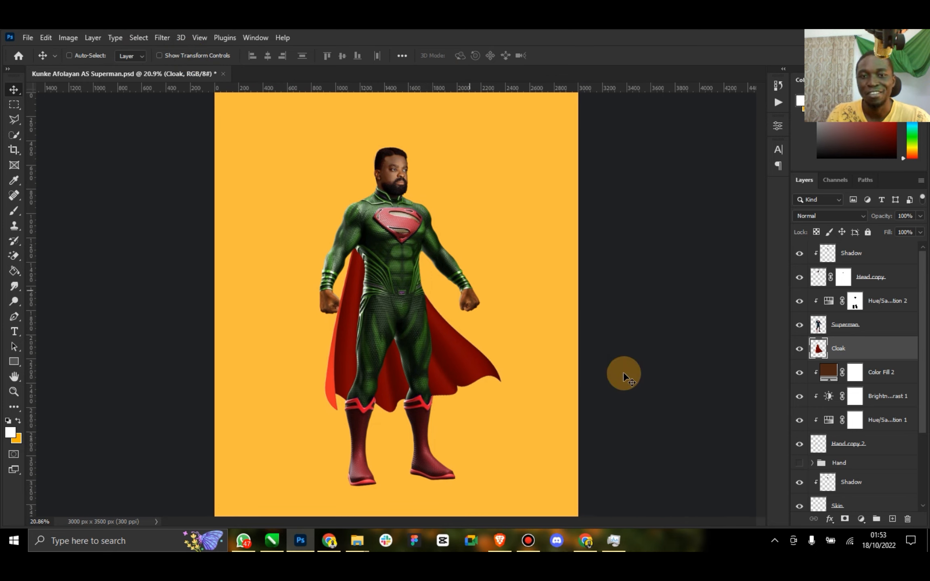
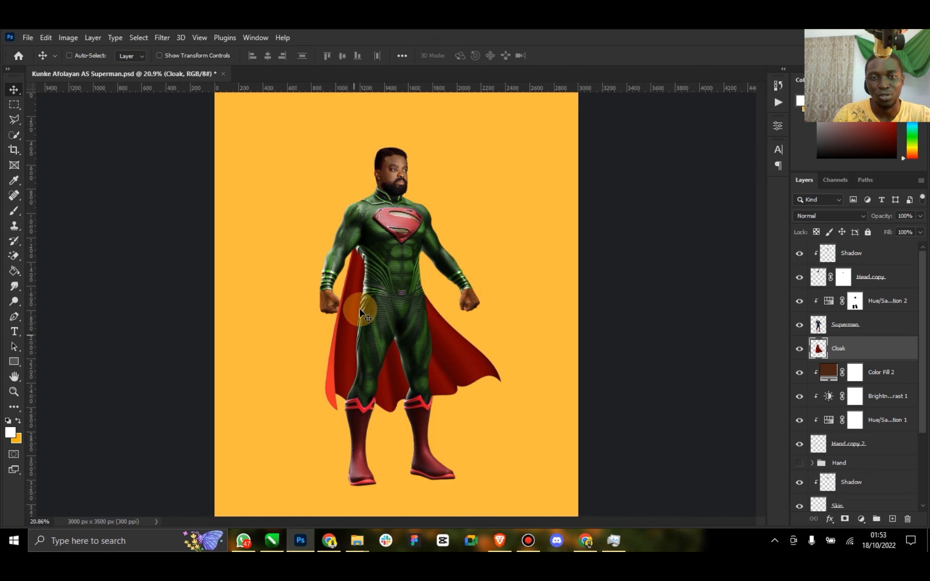
Step: Darken the Cloak layer with a Brightness/Contrast adjustment of -41 brightness and save the document
left_click(73, 37)
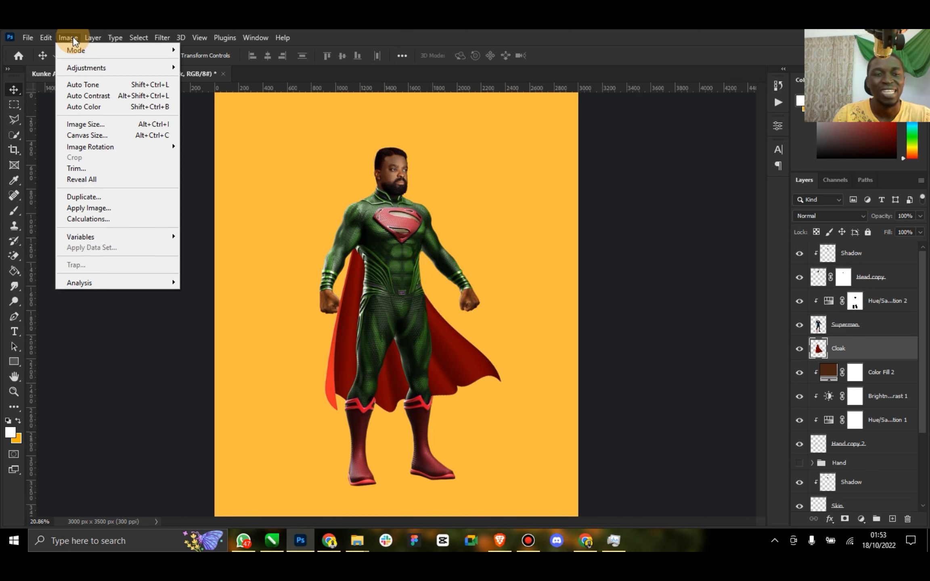
mouse_move(121, 72)
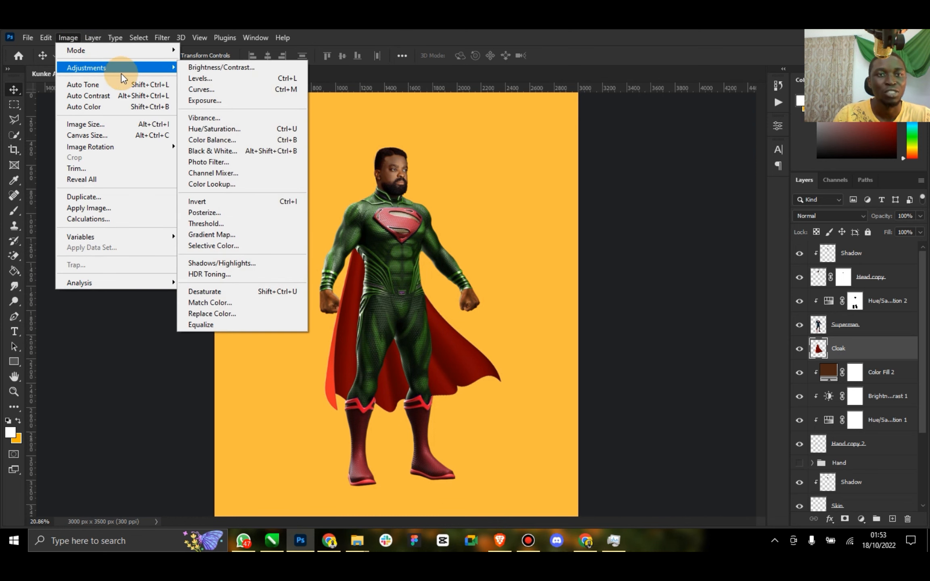
left_click(233, 70)
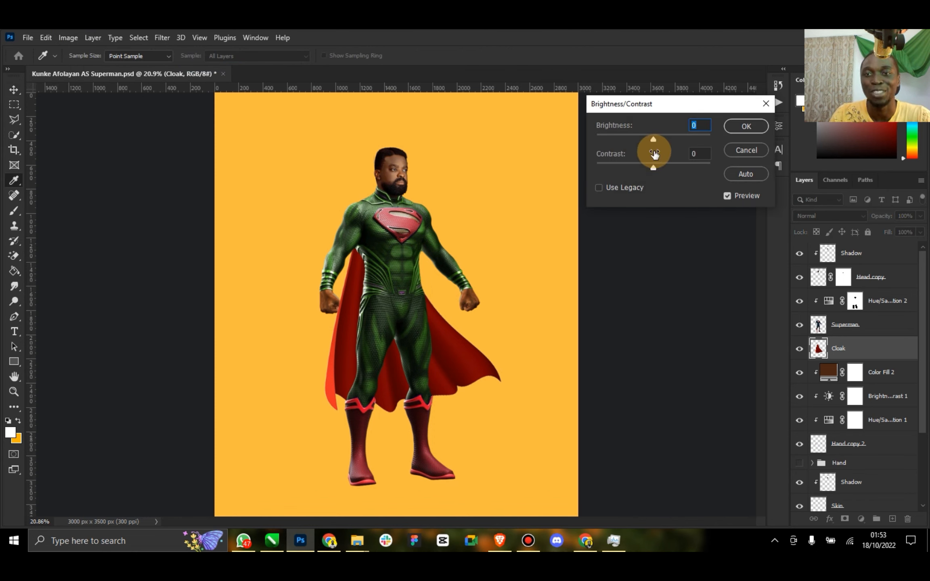
mouse_move(654, 139)
left_mouse_down()
mouse_move(632, 143)
mouse_move(641, 143)
left_mouse_up()
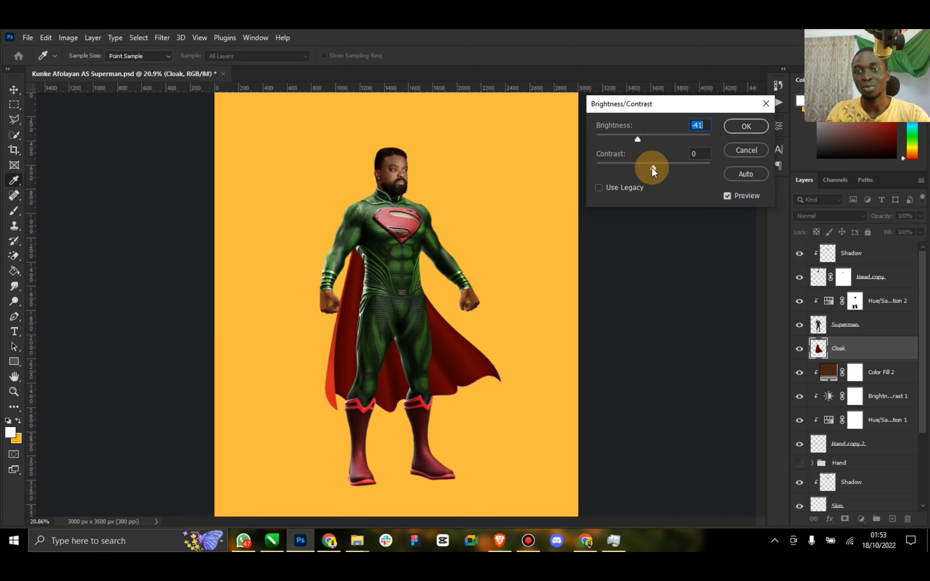
left_click(733, 125)
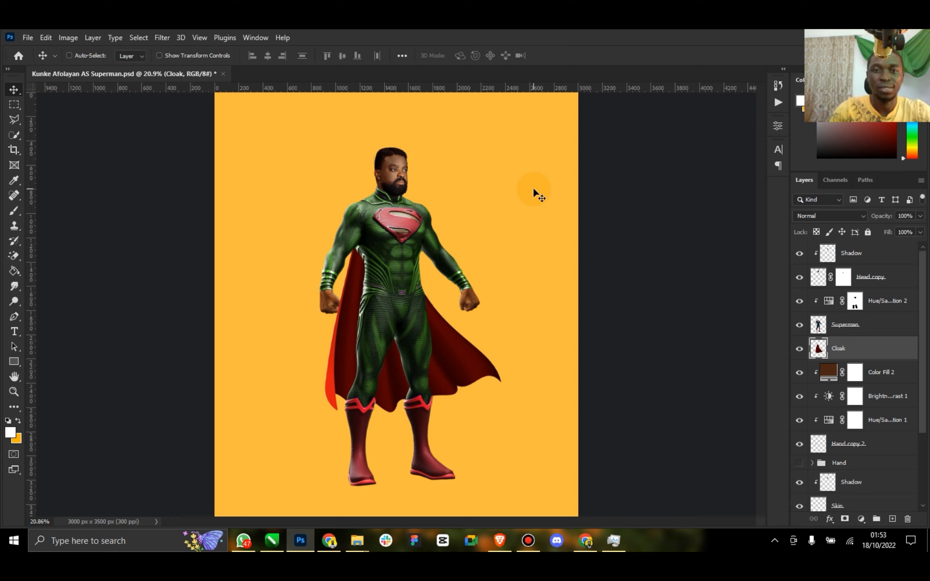
key("ctrl+s")
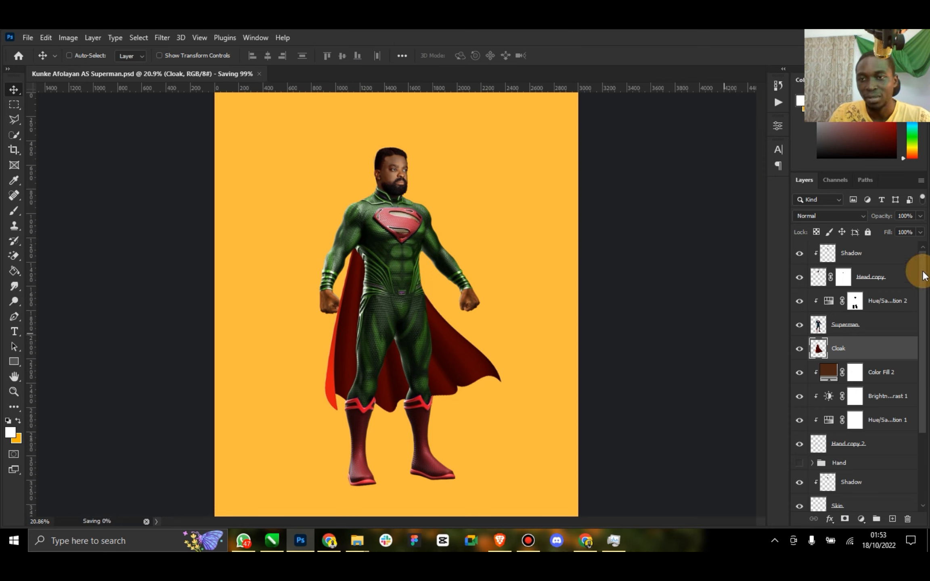
Step: Move the hidden Hand group below the Head layer, directly above Color Fill 1
left_click(858, 265)
scroll(868, 383, "down", 2)
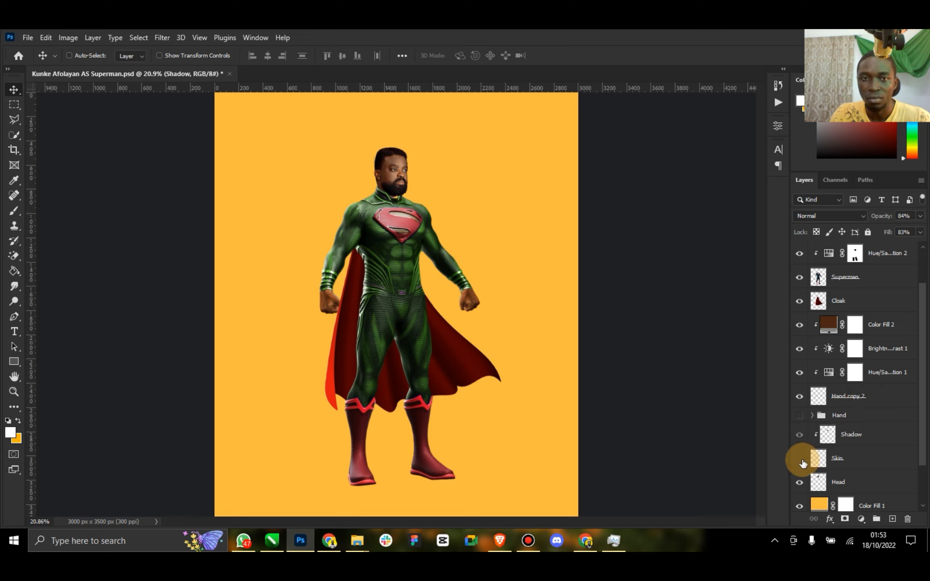
left_click_drag(839, 414, 852, 495)
Step: Group all the figure's layers from Head up to the topmost Shadow layer, and toggle the group's visibility to check its contents
left_click(850, 468)
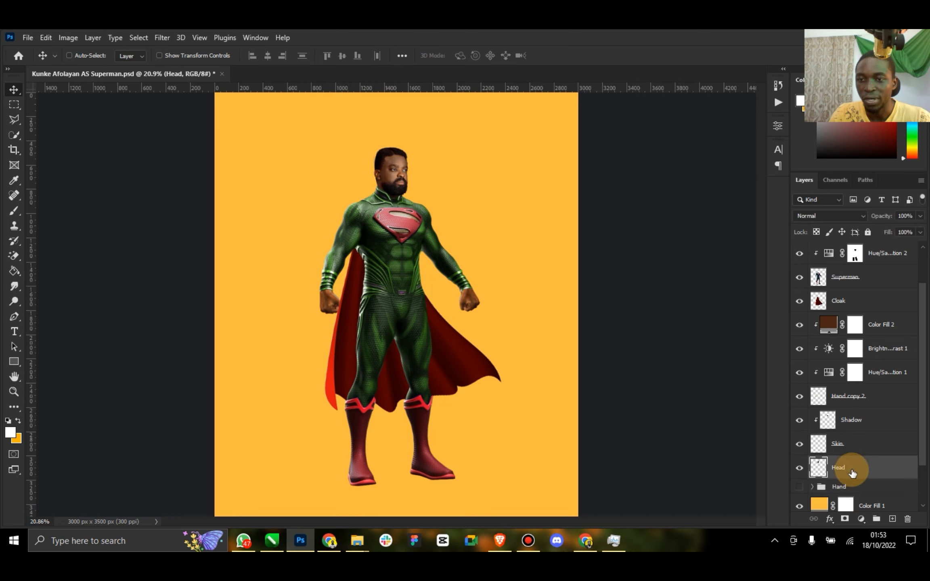
scroll(852, 445, "up", 2)
left_click(867, 254, "shift")
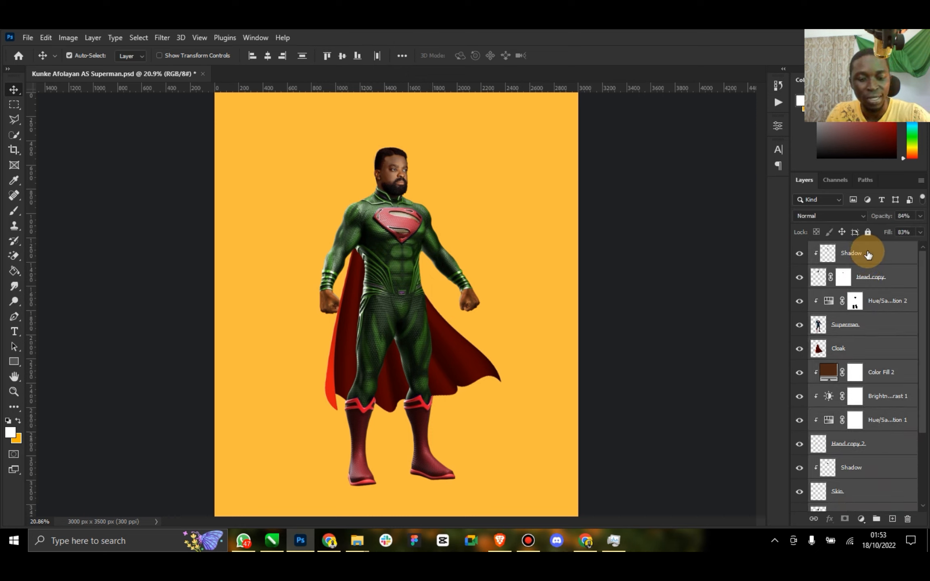
key("ctrl+g")
left_click(799, 249)
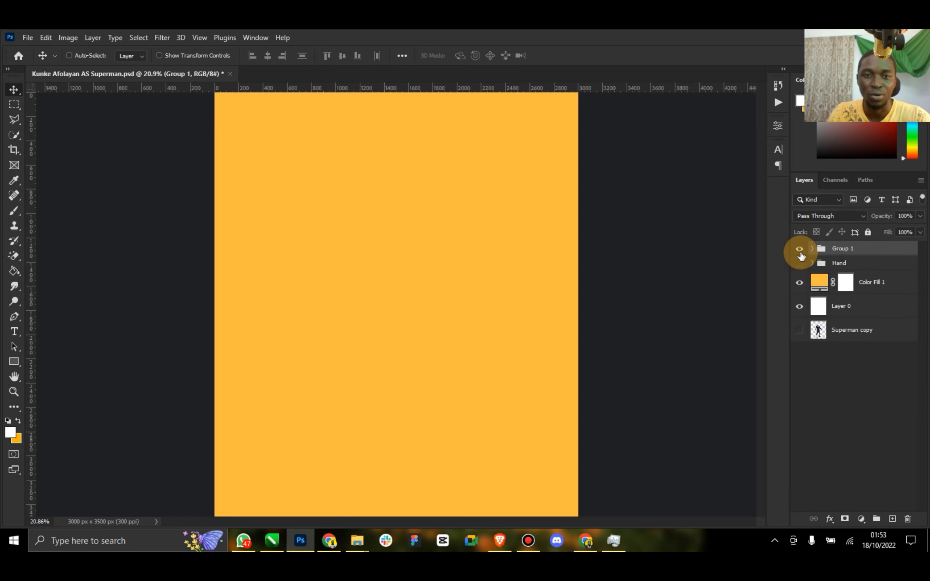
left_click(799, 250)
Step: Duplicate the figure group, hide the original, merge the copy into a single layer and rename it Superman
key("ctrl+j")
left_click(800, 266)
key("ctrl+e")
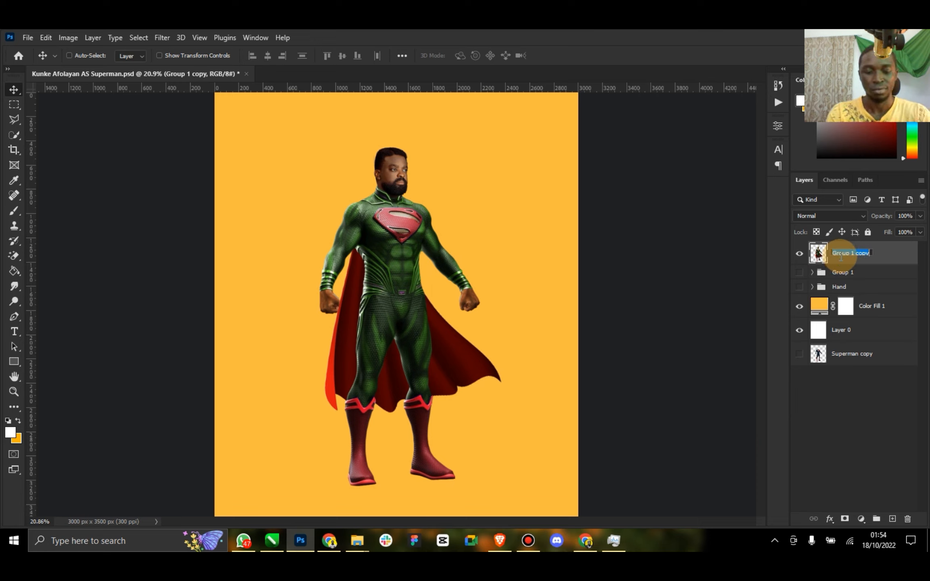
type("erman")
left_click(840, 260)
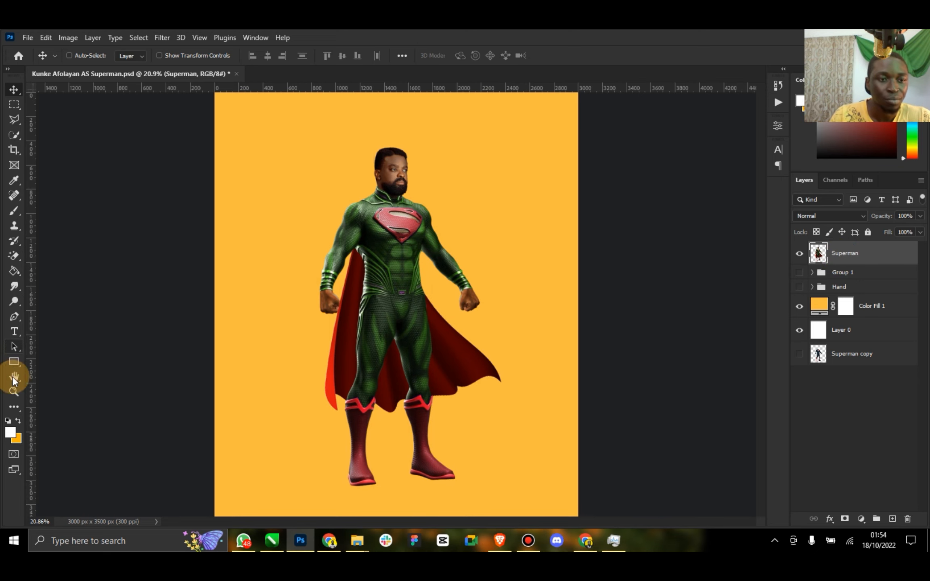
Step: Soften the outer edge of the fist and wrist beside the cape using the Blur tool with a 40 px brush at 89% strength
left_click(13, 392)
left_click_drag(362, 275, 415, 245)
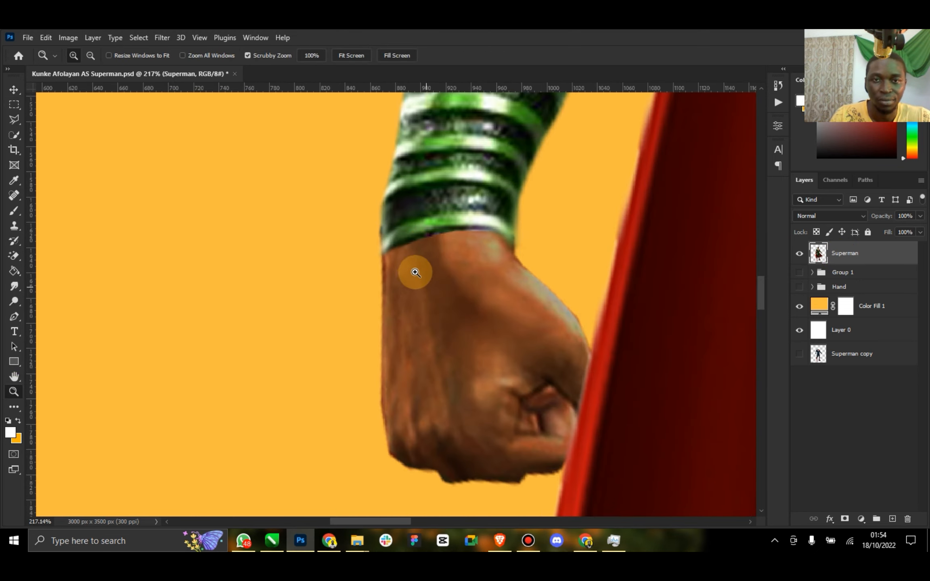
left_click(16, 285)
left_click(68, 287)
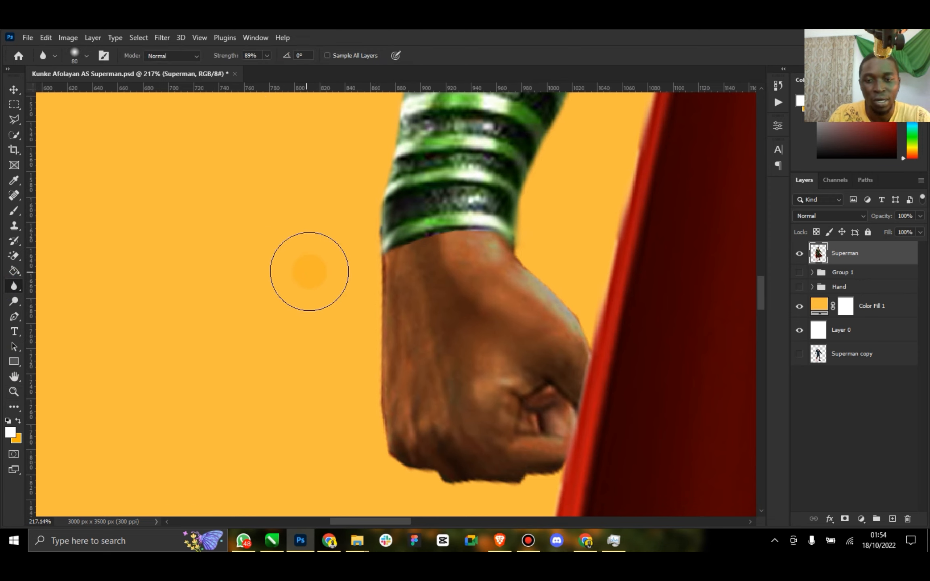
key("bracketleft")
key("bracketleft")
key("bracketleft")
key("bracketleft")
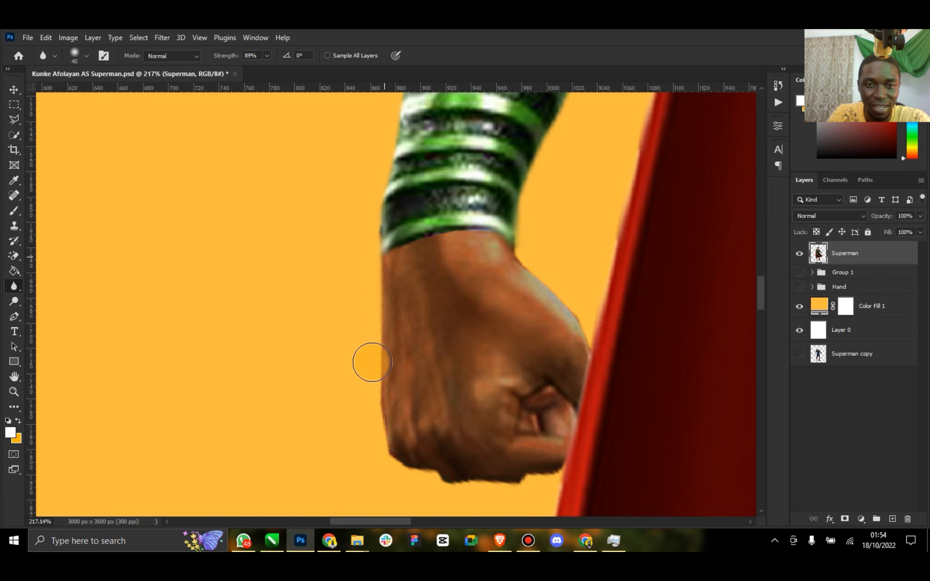
mouse_move(371, 362)
left_mouse_down()
mouse_move(375, 340)
mouse_move(378, 460)
mouse_move(378, 430)
mouse_move(460, 480)
mouse_move(549, 484)
mouse_move(562, 472)
mouse_move(558, 497)
mouse_move(580, 313)
mouse_move(514, 243)
mouse_move(520, 192)
mouse_move(521, 201)
mouse_move(385, 234)
mouse_move(386, 126)
mouse_move(398, 203)
left_mouse_up()
scroll(691, 288, "up", 2)
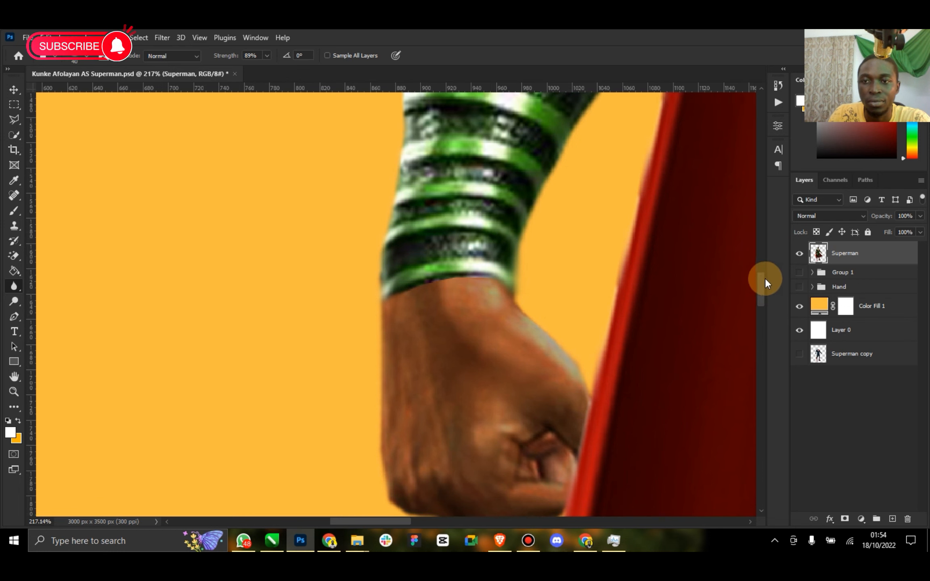
Step: Blur the outer edge of the same arm from the wristbands up along the forearm and upper arm
left_click_drag(766, 283, 761, 258)
mouse_move(395, 475)
left_mouse_down()
mouse_move(479, 218)
mouse_move(455, 235)
mouse_move(409, 334)
mouse_move(431, 265)
mouse_move(491, 167)
left_mouse_up()
scroll(495, 163, "up", 1)
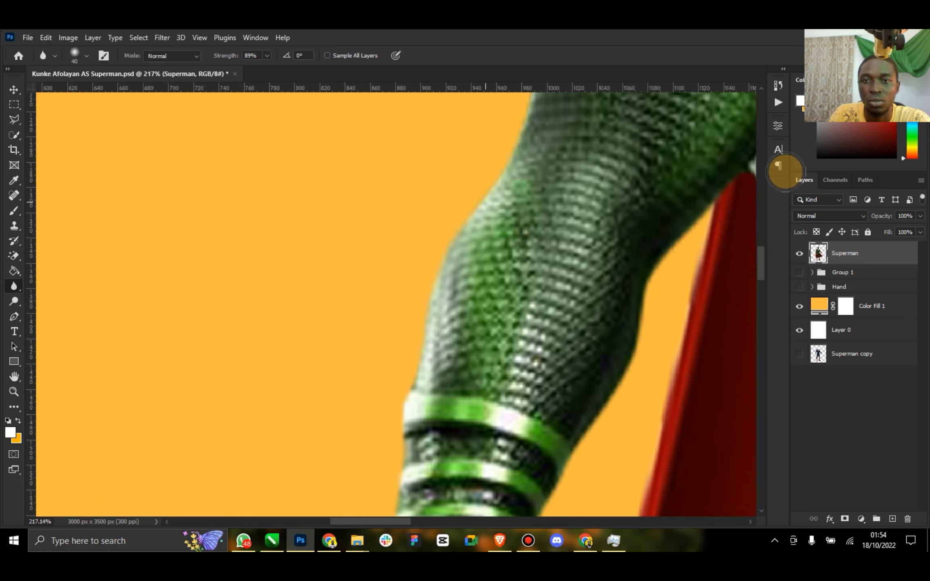
left_click_drag(760, 262, 762, 230)
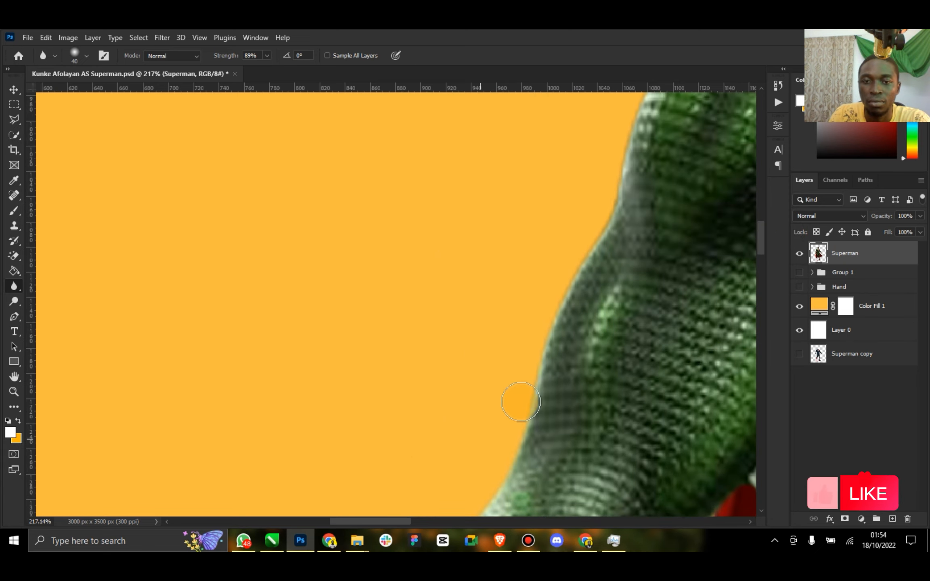
mouse_move(521, 402)
left_mouse_down()
mouse_move(599, 220)
mouse_move(557, 297)
left_mouse_up()
scroll(674, 212, "up", 2)
scroll(673, 212, "up", 2)
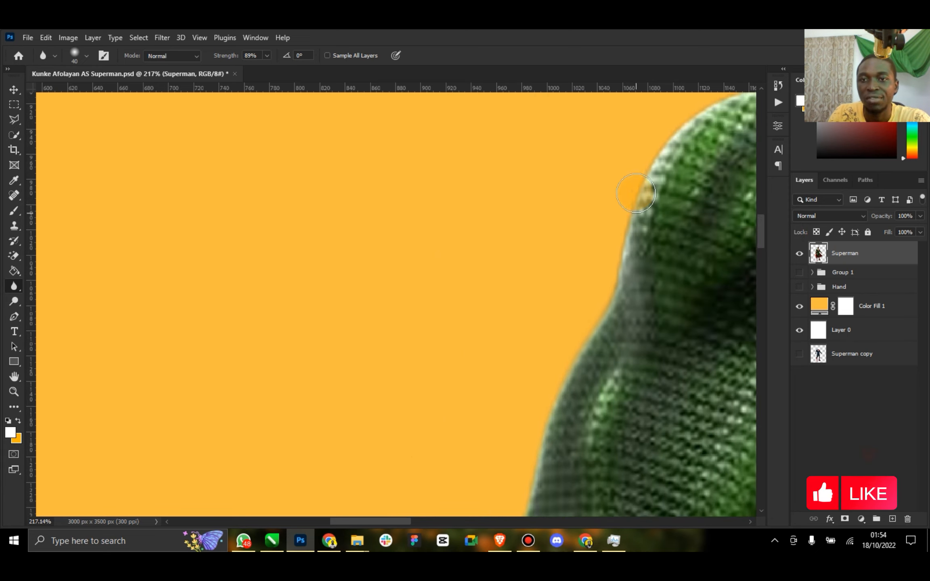
Step: Blur the outline of the shoulder above that arm up to the suit's collar
left_click_drag(762, 213, 759, 176)
scroll(668, 287, "down", 1)
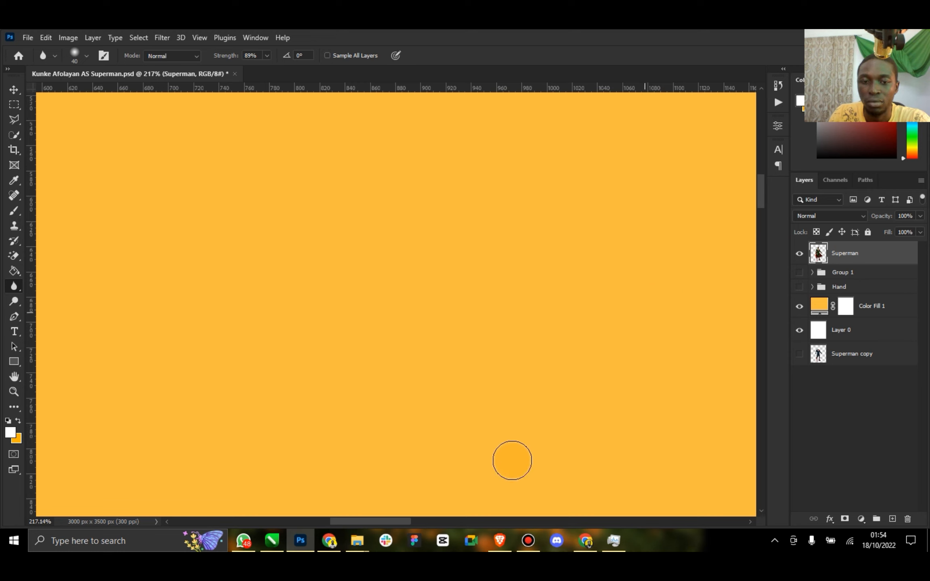
left_click_drag(381, 519, 408, 520)
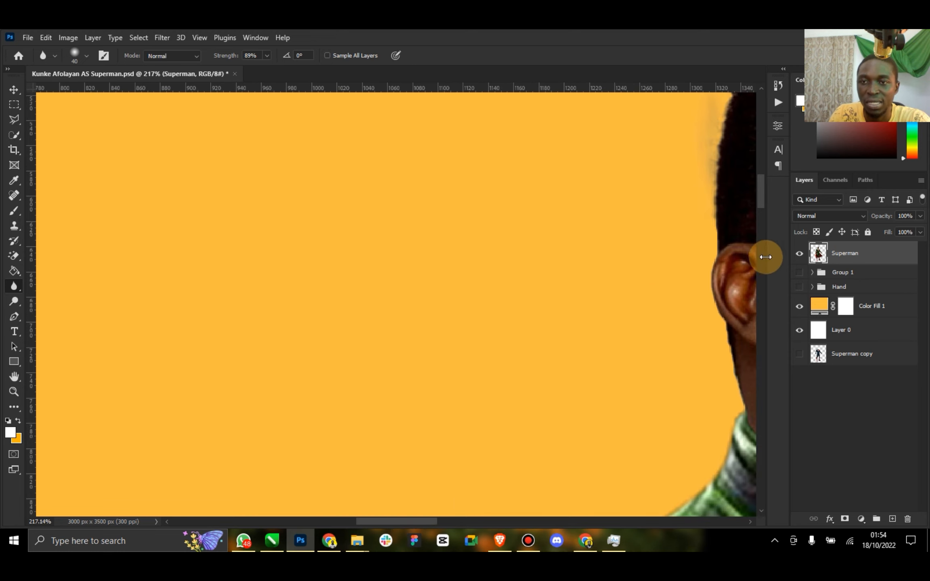
scroll(761, 227, "down", 5)
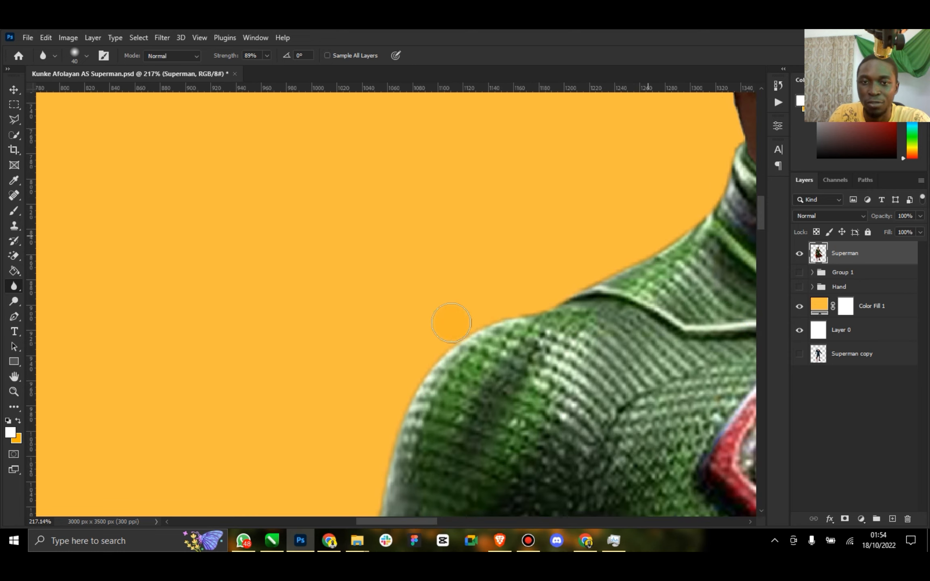
mouse_move(514, 316)
left_mouse_down()
mouse_move(620, 273)
mouse_move(670, 240)
mouse_move(713, 194)
mouse_move(745, 136)
mouse_move(733, 162)
mouse_move(753, 209)
left_mouse_up()
scroll(760, 214, "up", 5)
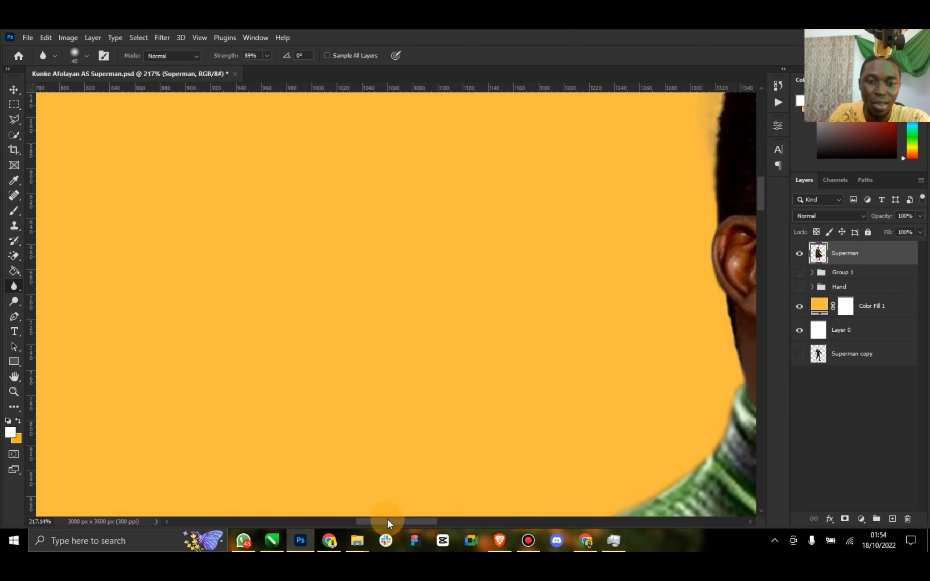
Step: Blur the hair's outline from above the ear across the top of the head
left_click_drag(386, 523, 419, 522)
scroll(430, 287, "up", 5)
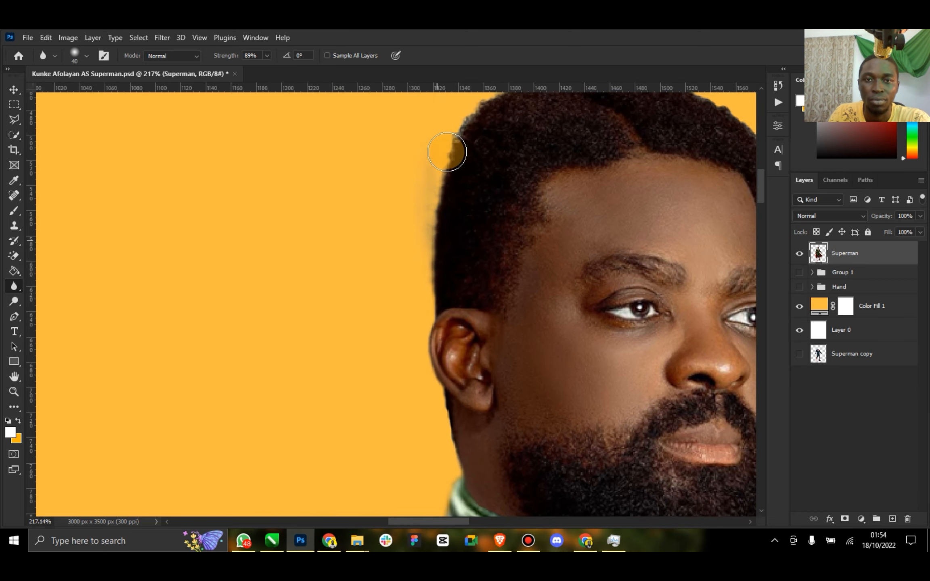
scroll(447, 161, "up", 3)
mouse_move(446, 187)
left_mouse_down()
mouse_move(511, 135)
mouse_move(576, 123)
mouse_move(564, 140)
mouse_move(739, 140)
left_mouse_up()
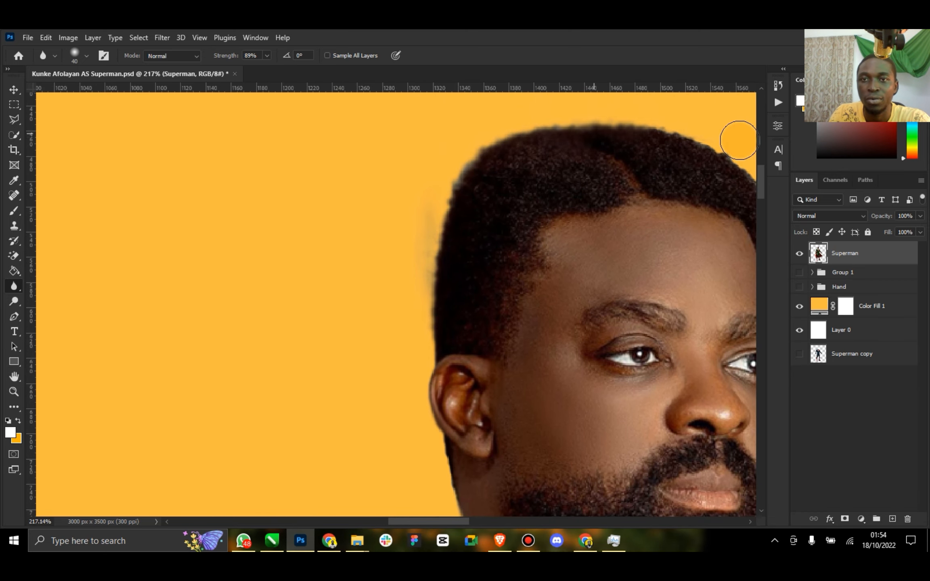
Step: Blur the head's outline on the side away from the ear, from the hair down along the face and beard
left_click_drag(442, 523, 496, 523)
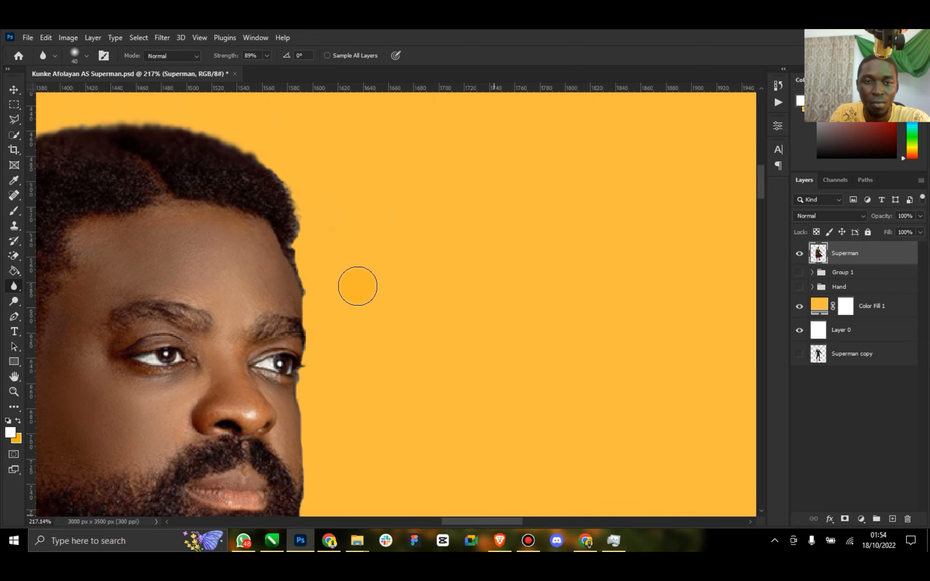
scroll(288, 210, "down", 2)
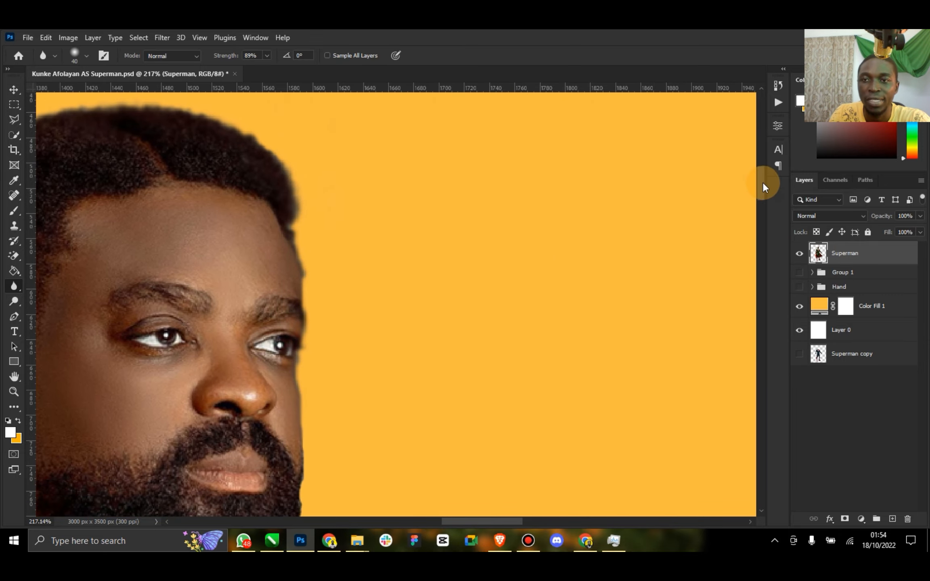
left_click_drag(761, 182, 759, 196)
mouse_move(306, 200)
left_mouse_down()
mouse_move(301, 371)
mouse_move(313, 319)
mouse_move(301, 376)
mouse_move(241, 410)
mouse_move(261, 404)
mouse_move(255, 411)
mouse_move(294, 436)
left_mouse_up()
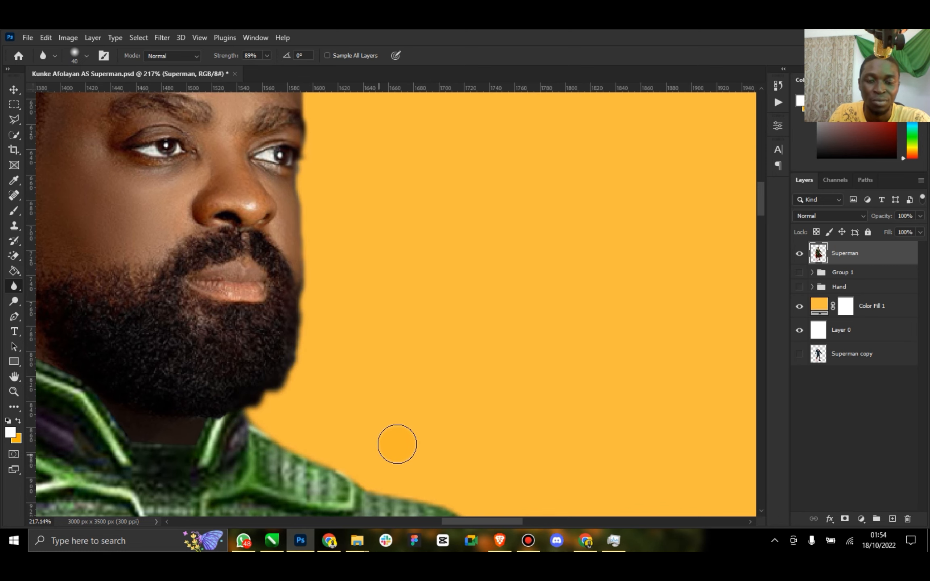
Step: Blur the top edge of the other shoulder, beyond the beard and collar
scroll(388, 419, "down", 5)
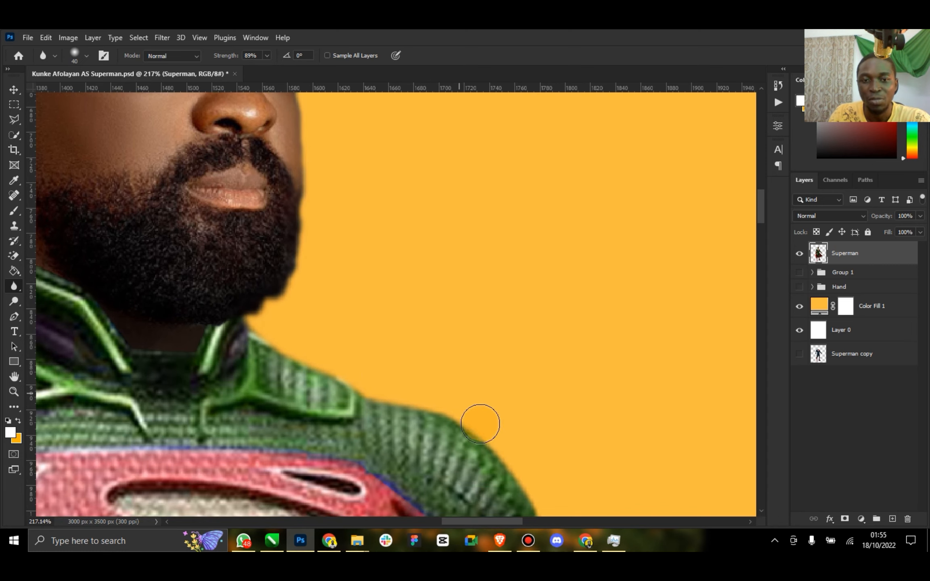
left_click_drag(480, 423, 443, 412)
scroll(559, 397, "down", 1)
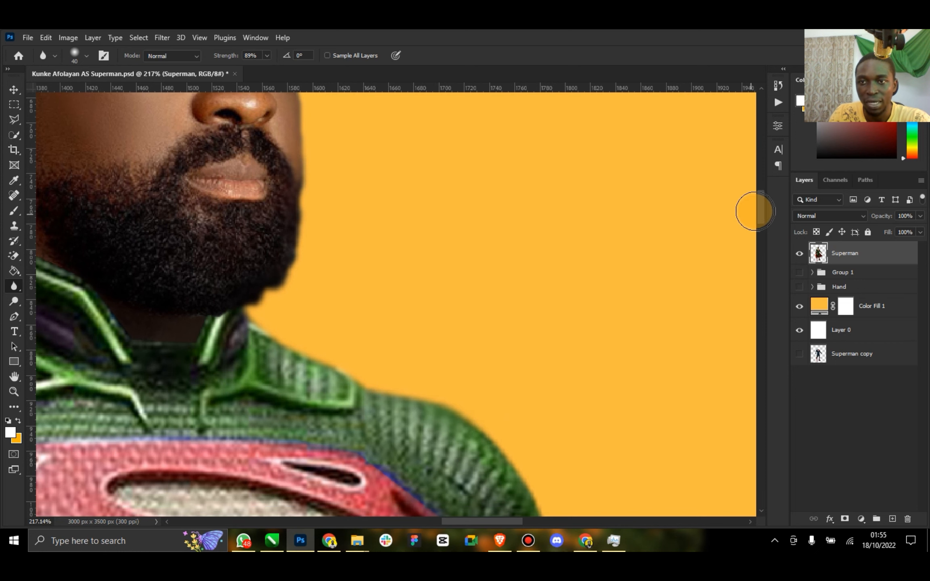
Step: Blur the outer edge of the shoulder and upper arm beside the chest emblem, down toward the forearm
scroll(753, 211, "down", 10)
mouse_move(372, 195)
left_mouse_down()
mouse_move(476, 227)
mouse_move(554, 360)
mouse_move(551, 331)
mouse_move(559, 447)
left_mouse_up()
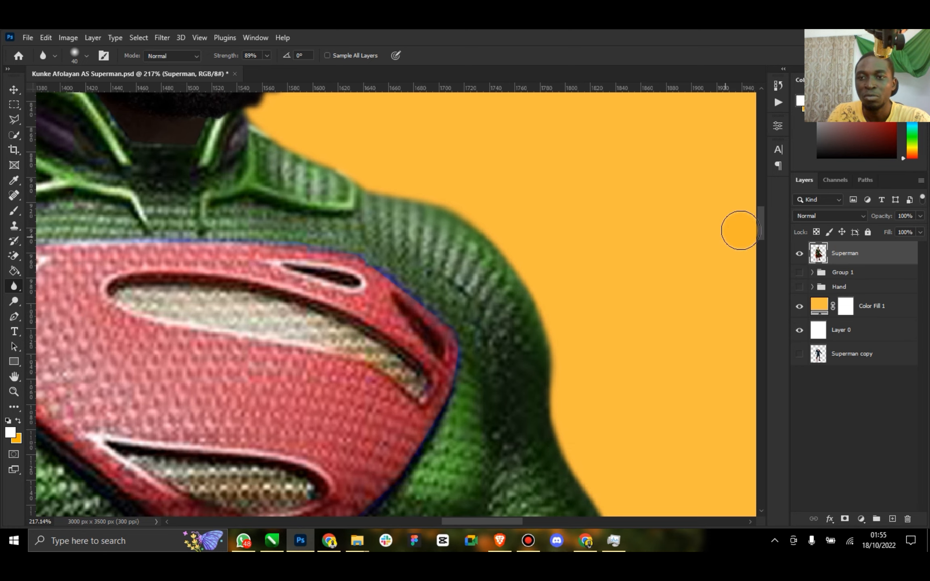
scroll(761, 232, "down", 20)
scroll(573, 162, "up", 10)
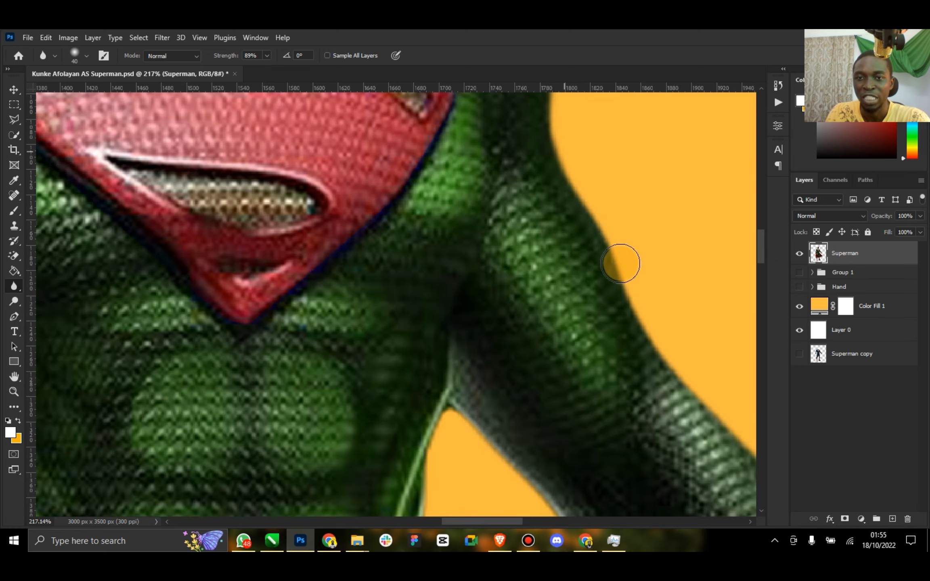
left_click_drag(620, 263, 662, 360)
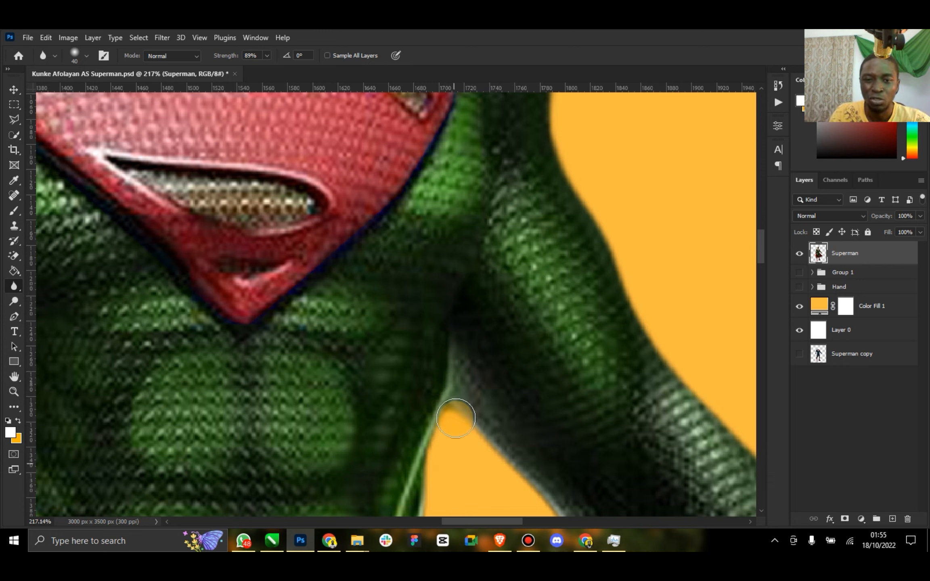
Step: Blur the inner edge of the same arm from the armpit down to the striped cuff
mouse_move(456, 412)
left_mouse_down()
mouse_move(530, 463)
mouse_move(483, 434)
mouse_move(541, 490)
left_mouse_up()
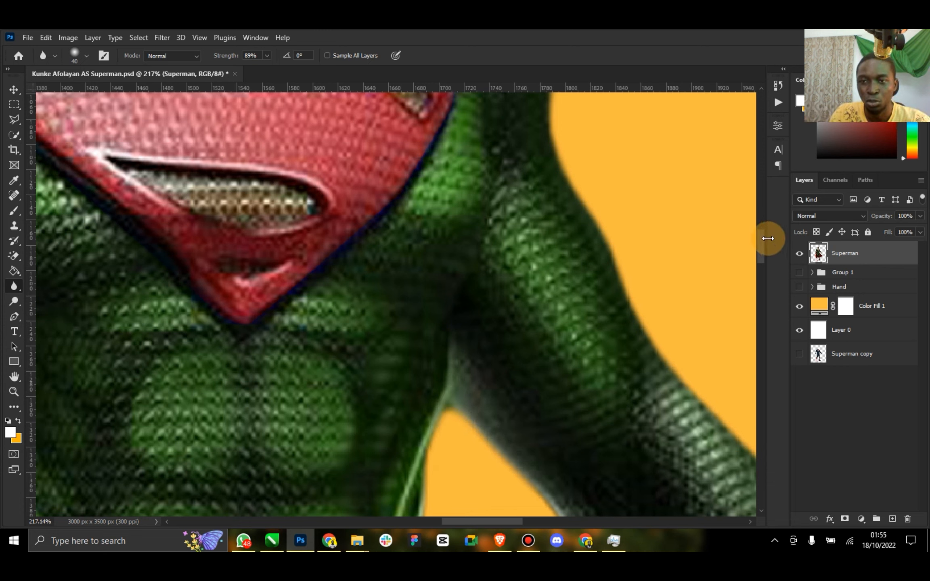
left_click_drag(761, 240, 758, 266)
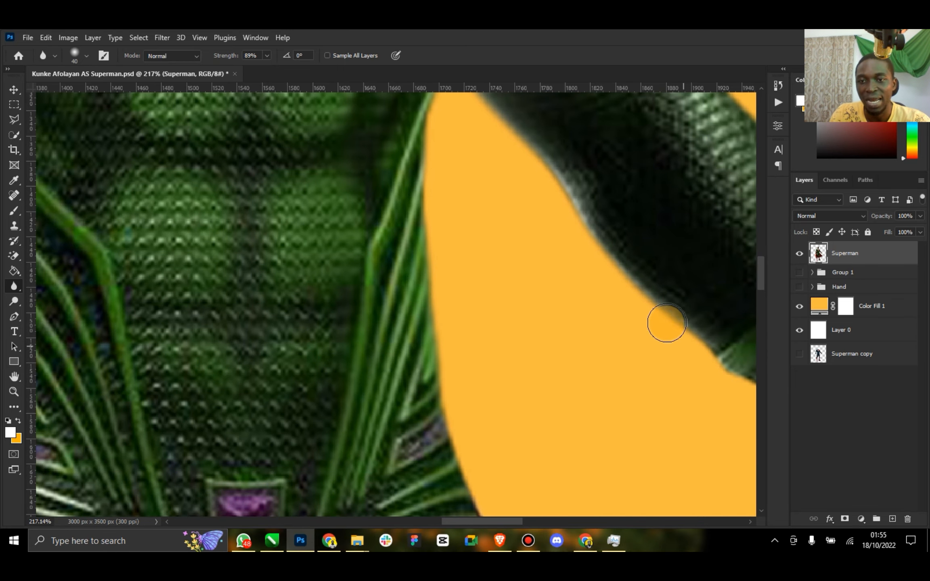
left_click_drag(733, 379, 541, 162)
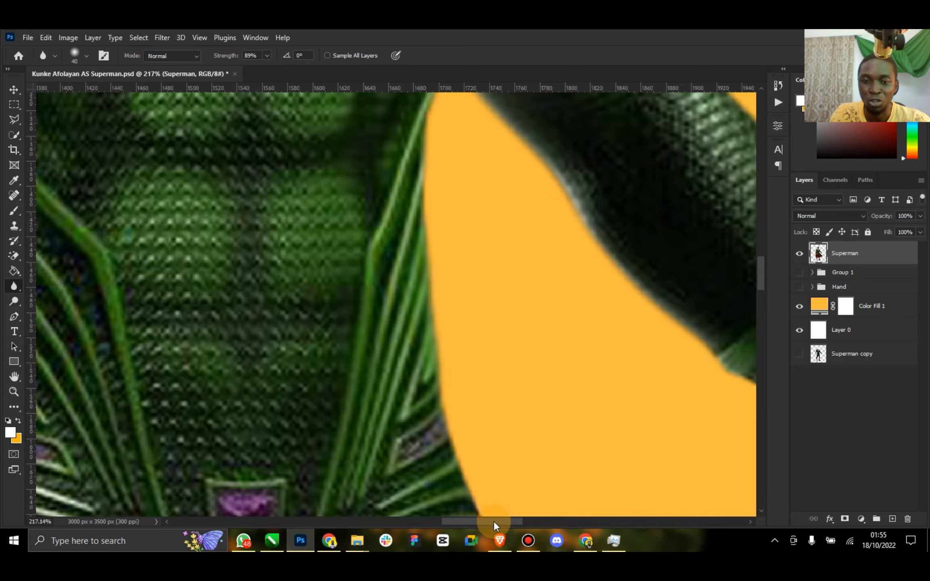
Step: Blur the outer edge of the forearm from the striped cuff back up to the upper arm
mouse_move(495, 523)
left_mouse_down()
mouse_move(556, 520)
mouse_move(542, 521)
left_mouse_up()
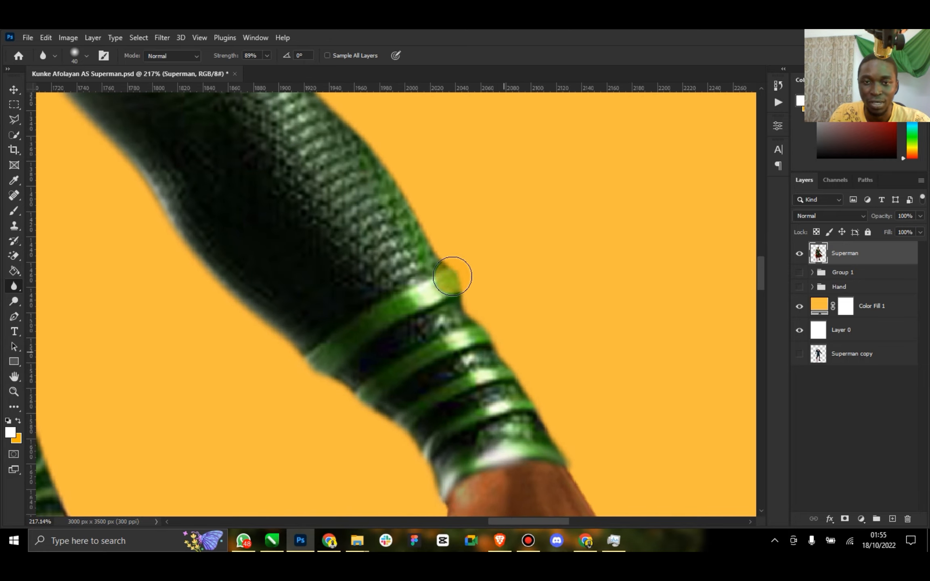
scroll(477, 307, "up", 3)
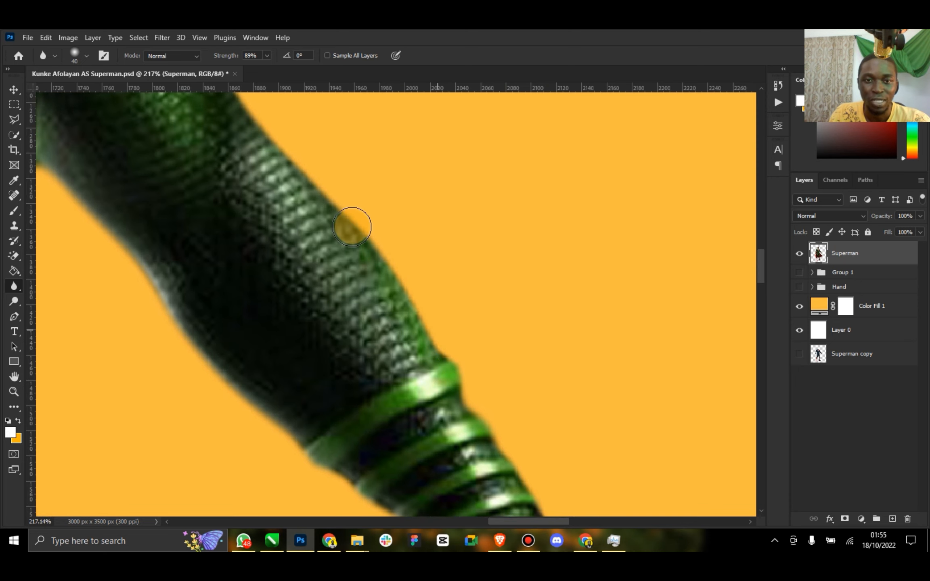
scroll(394, 274, "up", 3)
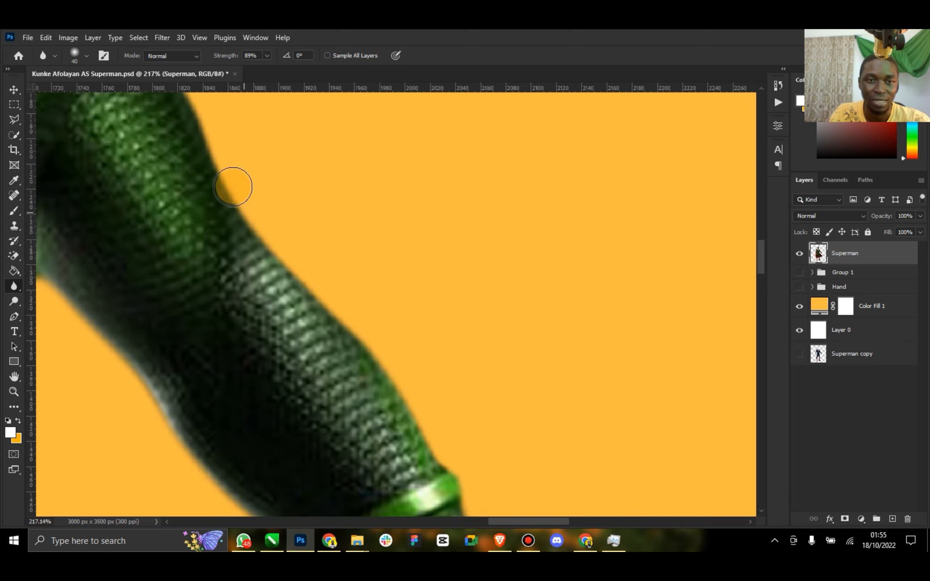
scroll(238, 187, "up", 3)
scroll(267, 335, "up", 3)
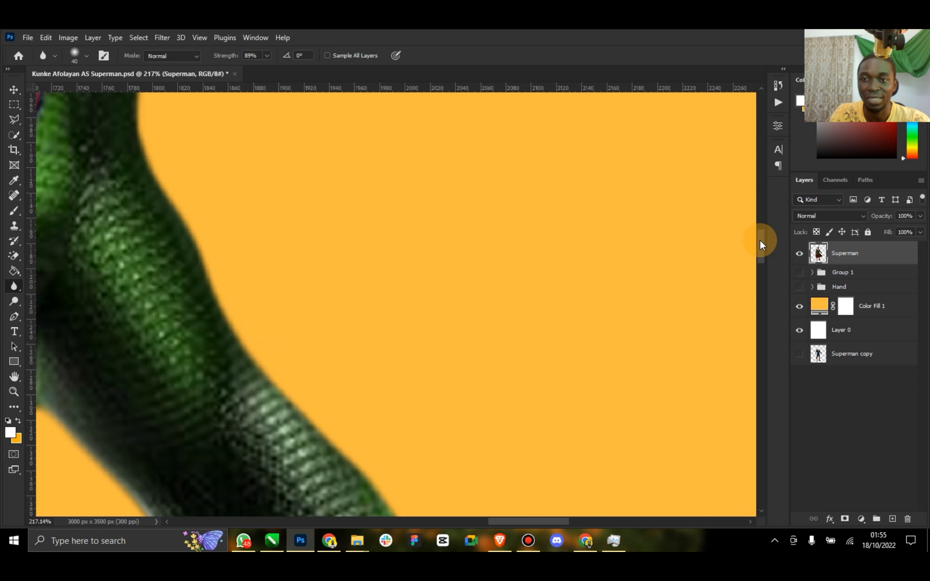
Step: Blur the jagged outline of the fist below the striped cuff, around the knuckles and fingers
left_click_drag(760, 240, 759, 294)
scroll(514, 183, "up", 1)
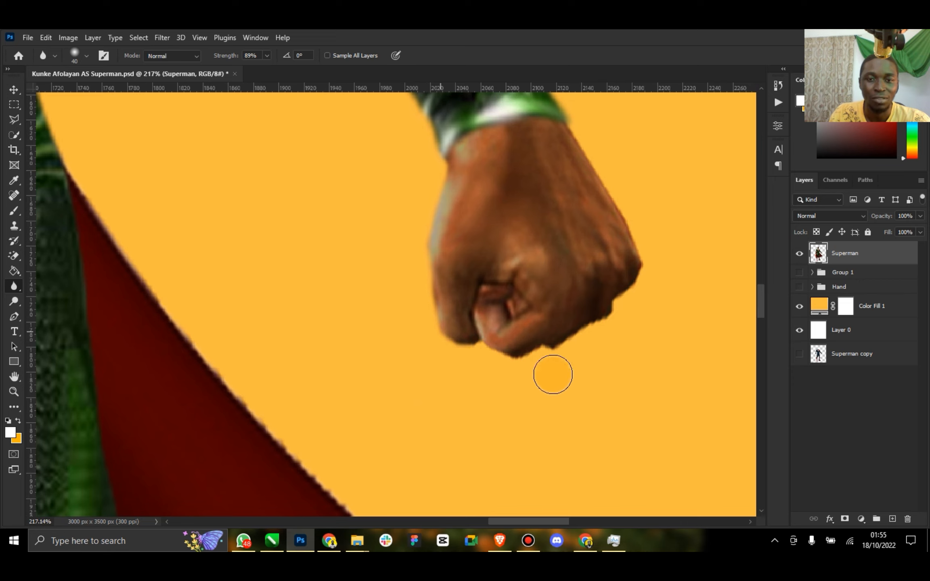
left_click_drag(562, 345, 617, 328)
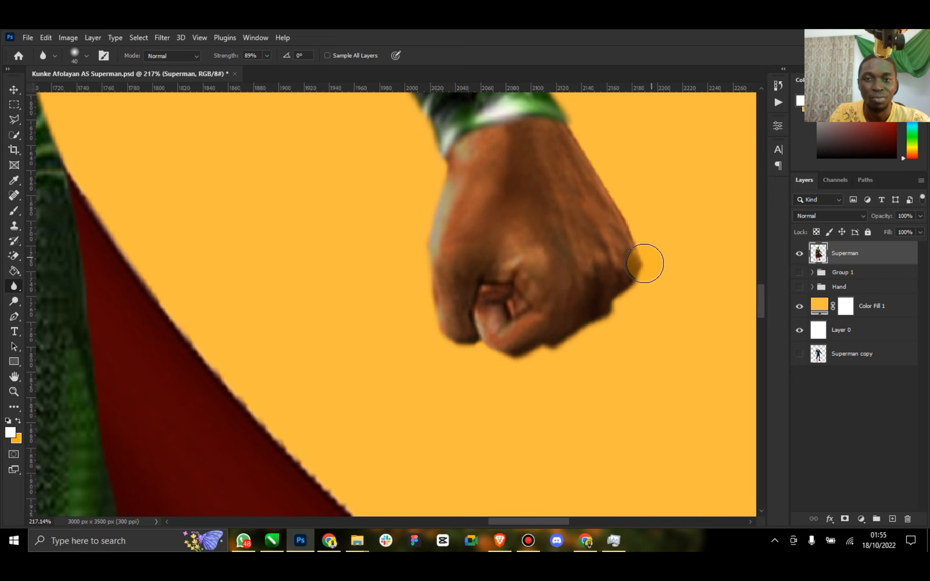
scroll(643, 263, "up", 2)
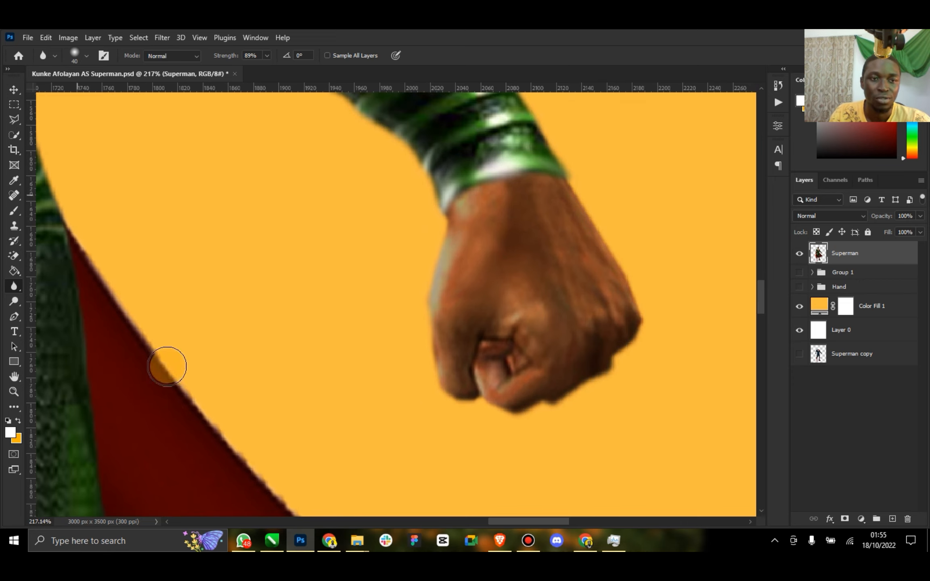
Step: Blur the upper part of the dark red cape's edge, from the hip down past the fist
mouse_move(167, 367)
left_mouse_down()
mouse_move(82, 233)
mouse_move(231, 407)
mouse_move(133, 356)
mouse_move(208, 467)
mouse_move(154, 358)
mouse_move(258, 460)
left_mouse_up()
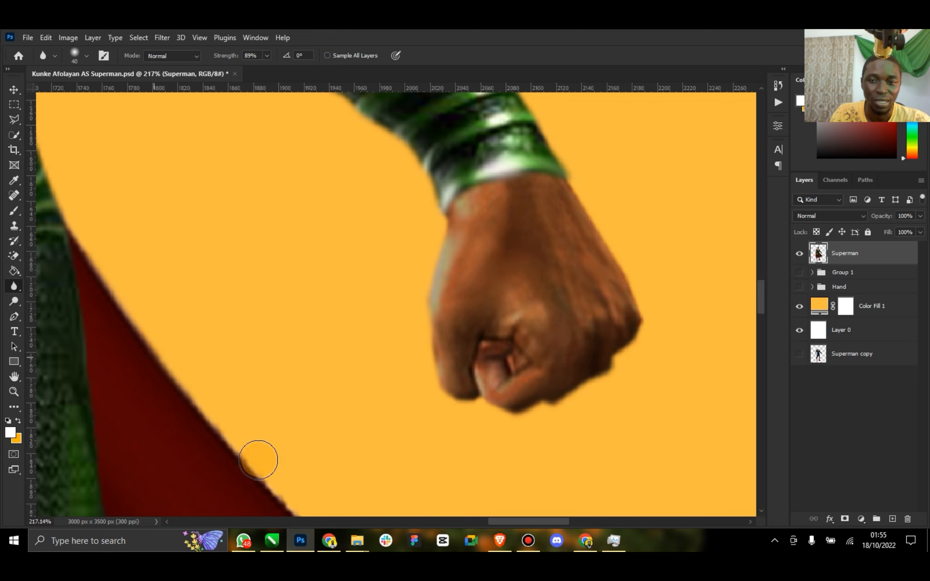
scroll(765, 297, "down", 5)
scroll(766, 297, "up", 3)
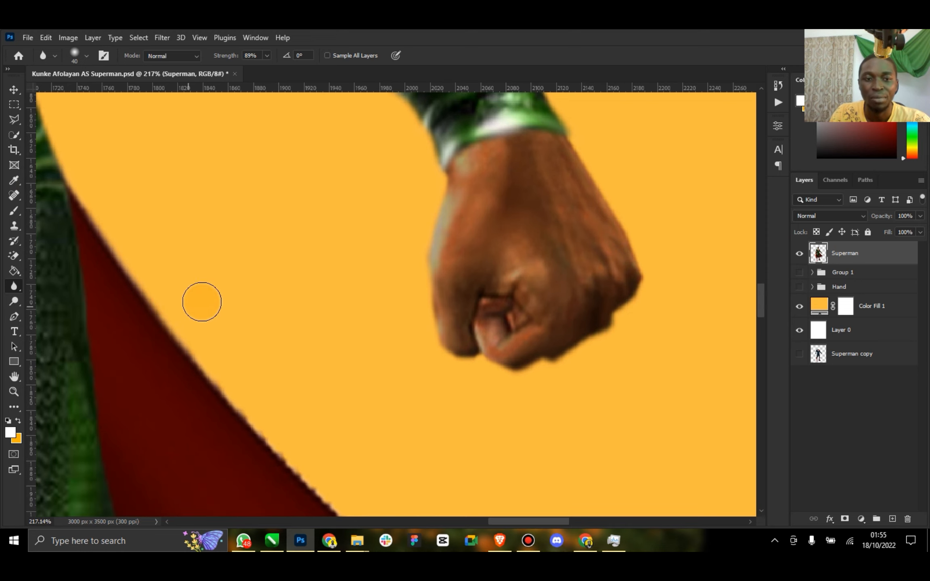
scroll(202, 302, "down", 1)
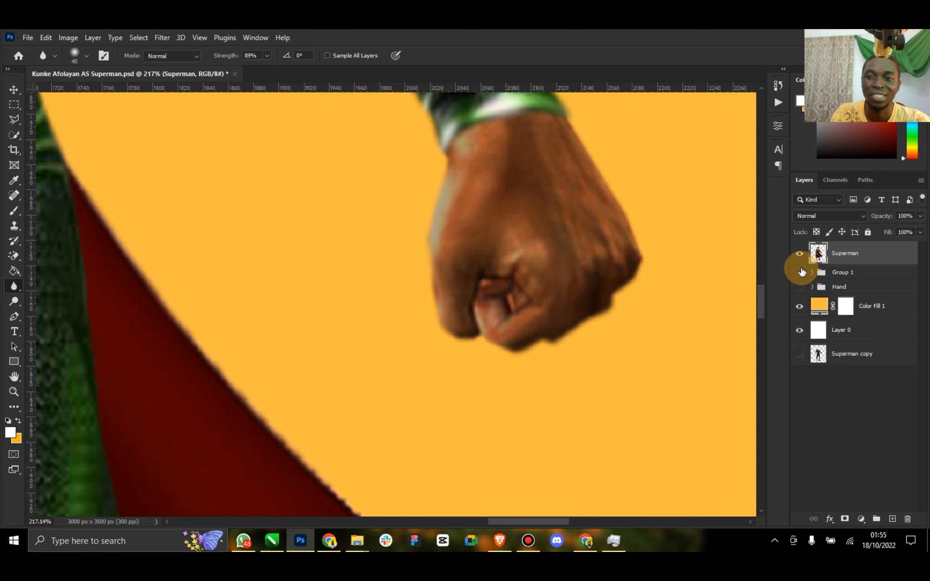
left_click_drag(767, 296, 758, 316)
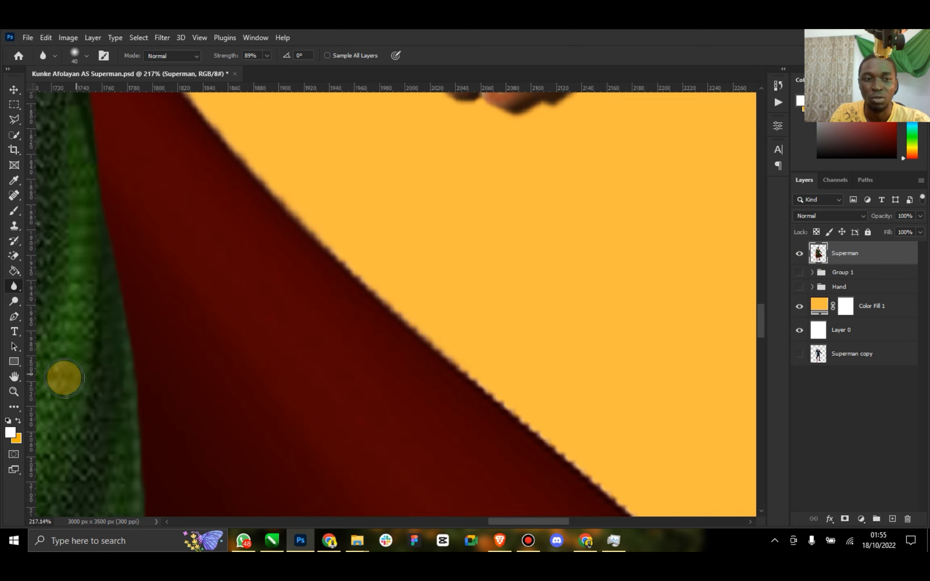
Step: Enlarge the Blur tool's brush to 80 px, set its strength to 97%, and continue softening the cape's long outer edge
left_click(30, 390)
left_click_drag(347, 382, 319, 384)
left_click(14, 286)
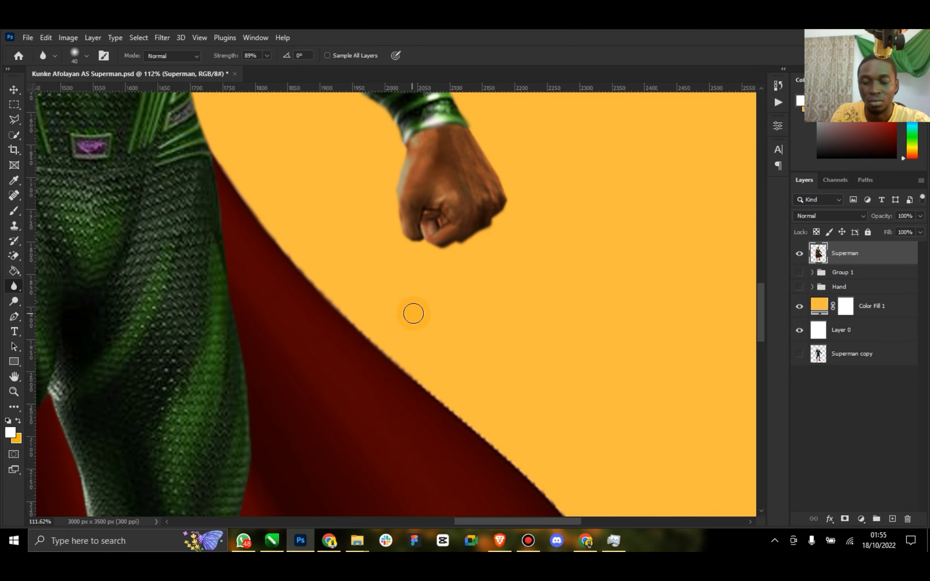
key("bracketright")
key("bracketright")
key("bracketright")
key("bracketright")
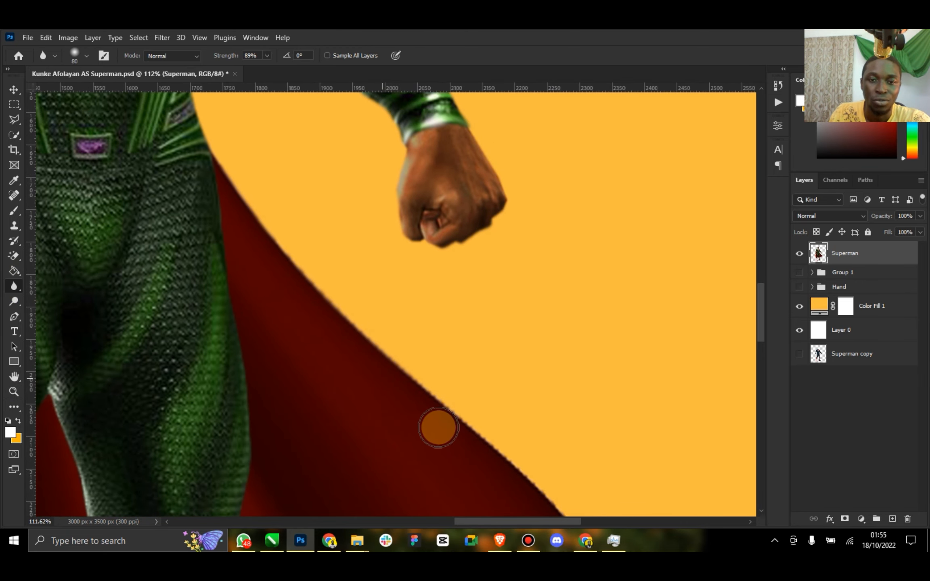
scroll(565, 495, "down", 6)
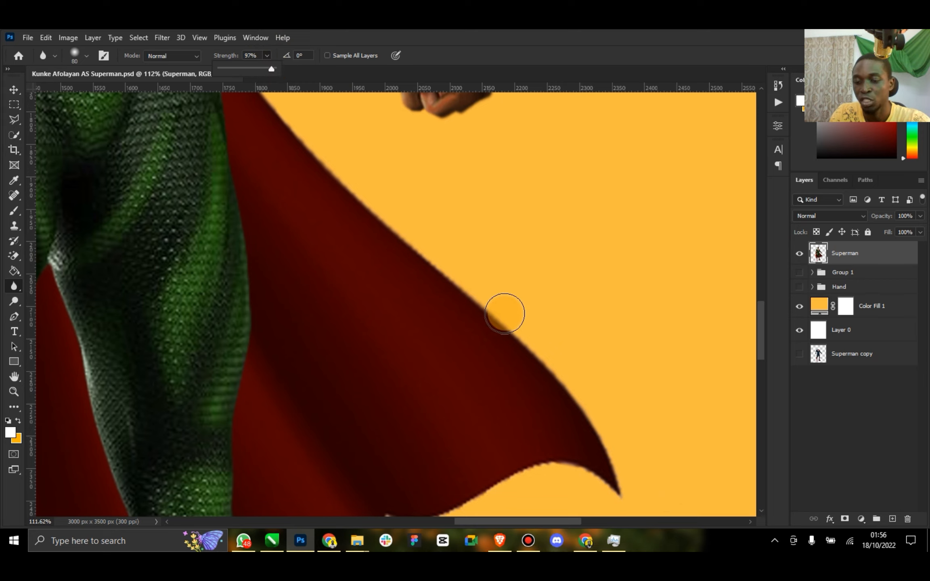
Step: Enlarge the blur brush to 150 px and blur the cape's edge around its pointed tip and along the bottom hem
key("bracketright")
key("bracketright")
key("bracketright")
key("bracketright")
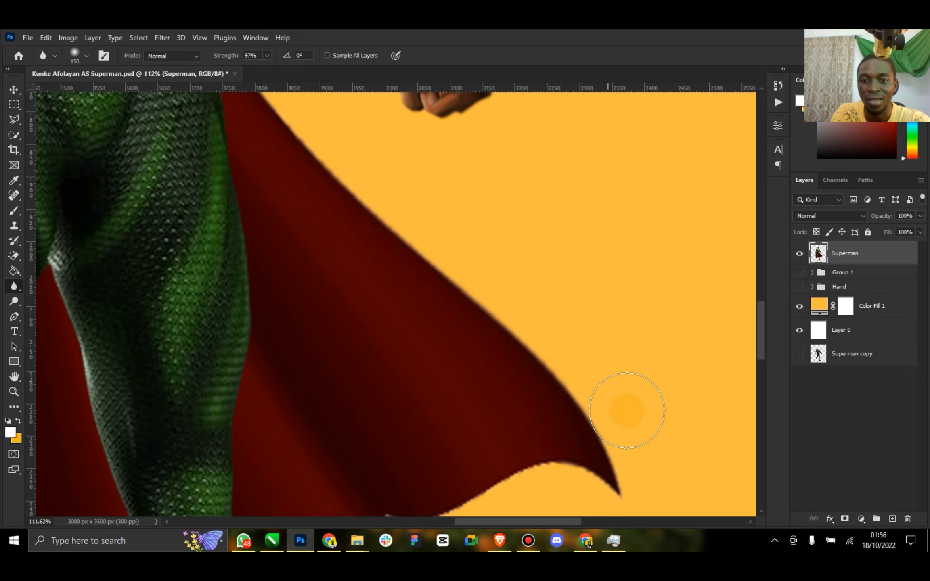
scroll(627, 410, "down", 2)
mouse_move(662, 437)
left_mouse_down()
mouse_move(404, 464)
mouse_move(390, 442)
mouse_move(407, 469)
left_mouse_up()
scroll(759, 335, "down", 8)
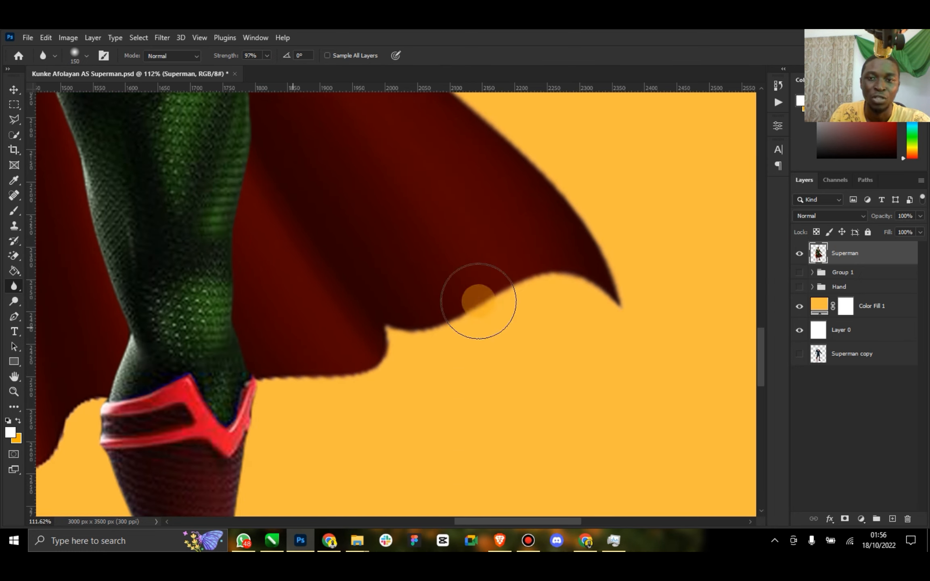
scroll(630, 309, "down", 1)
Step: Blur the outline of the boot on that side, reducing the blur brush to 80 px
left_click_drag(760, 341, 761, 395)
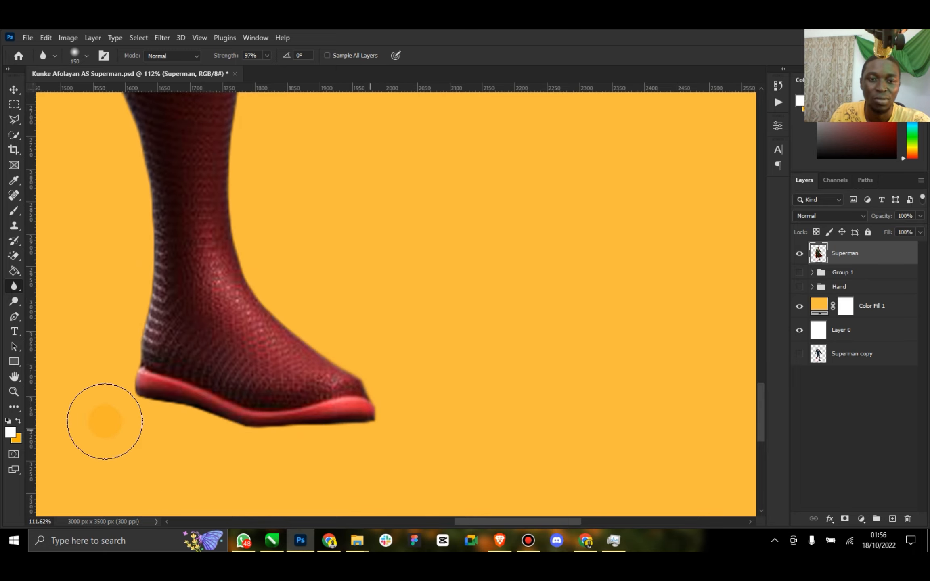
scroll(149, 236, "up", 5)
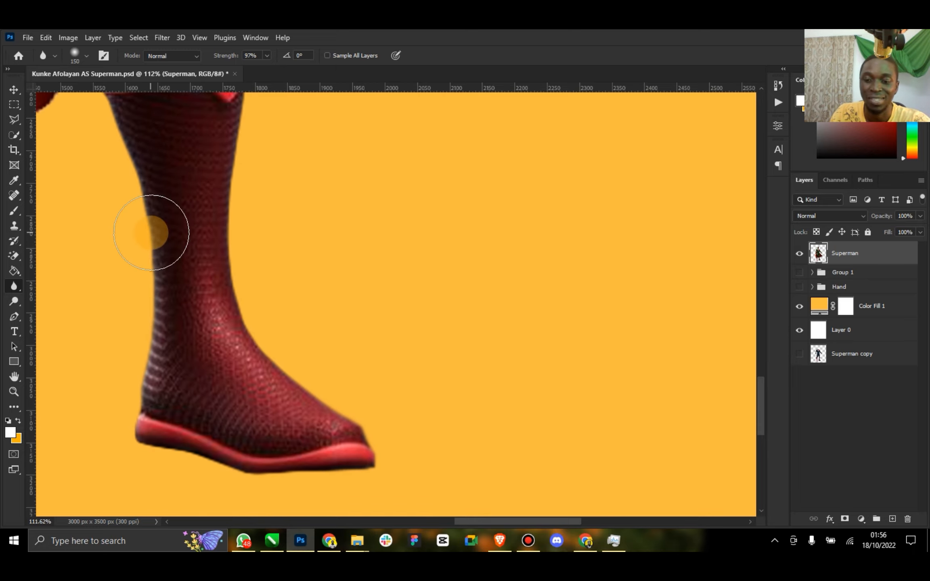
key("bracketleft")
scroll(105, 145, "up", 5)
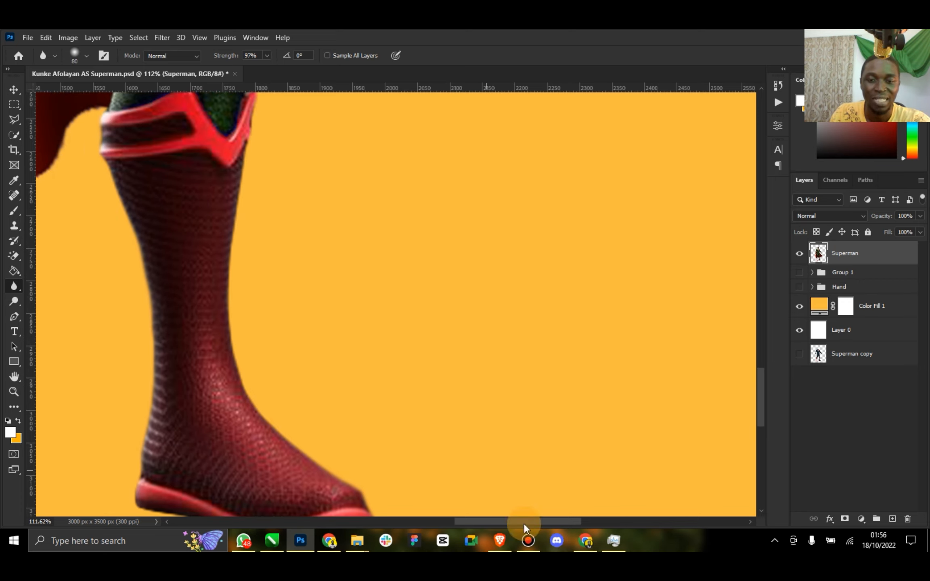
Step: Blur the outline of the other boot and the heel side of the first one
left_click_drag(525, 525, 471, 522)
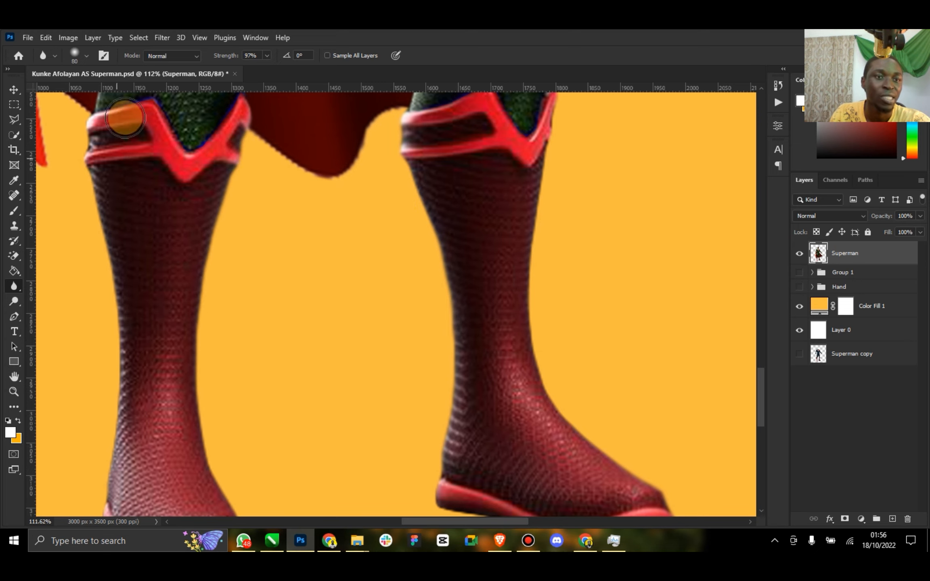
scroll(119, 392, "down", 3)
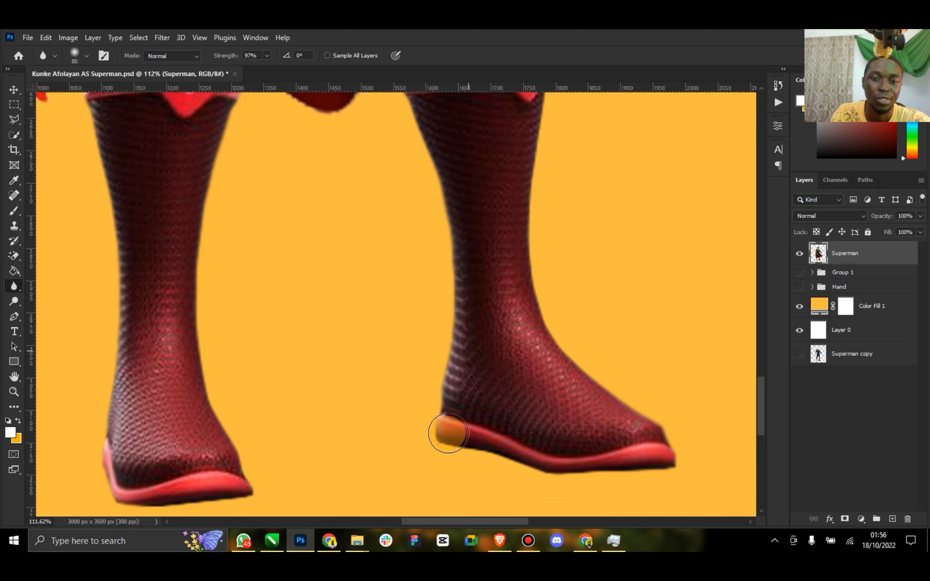
left_click_drag(490, 523, 450, 519)
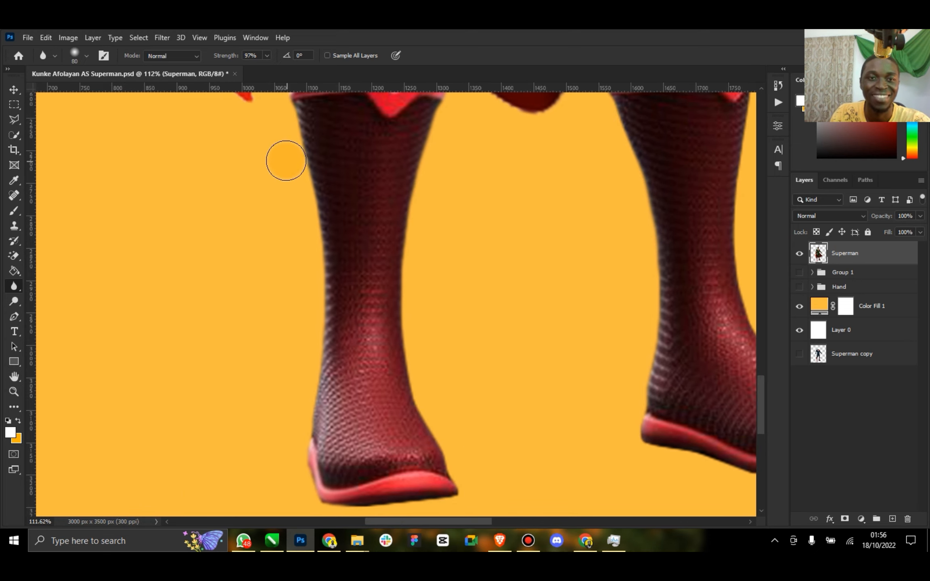
scroll(276, 150, "up", 5)
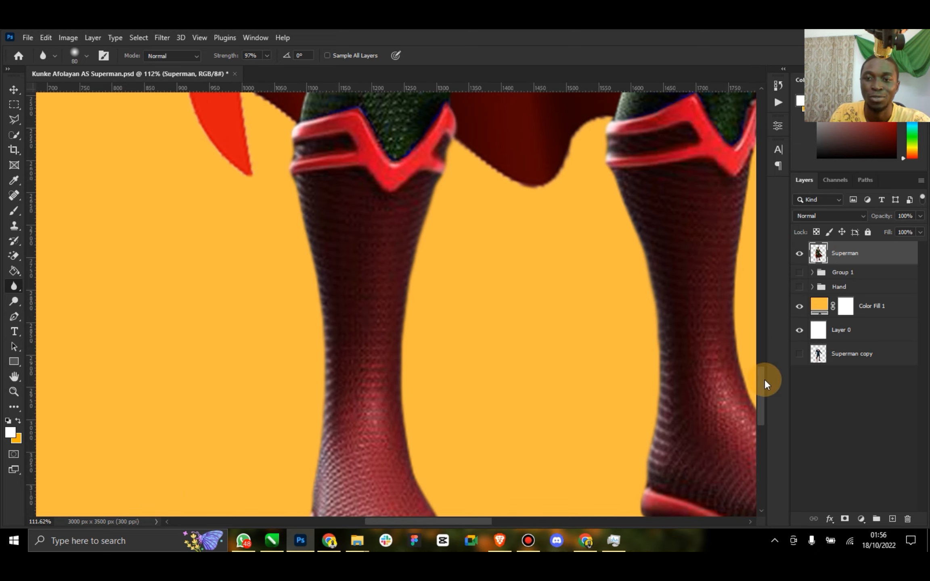
Step: Blur the outer edge of the bright red cape fold from its lower tip up to the other fist
scroll(766, 355, "up", 6)
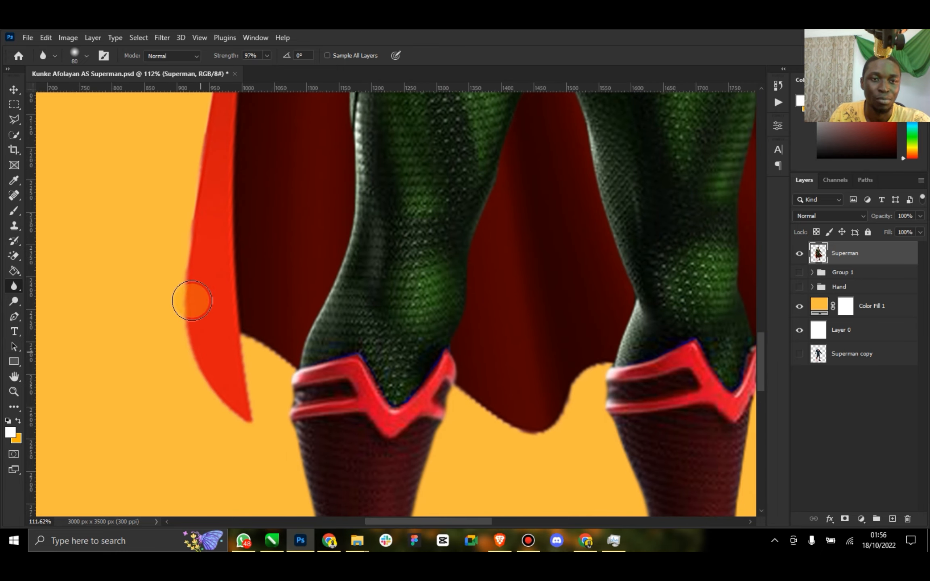
left_click_drag(762, 350, 764, 328)
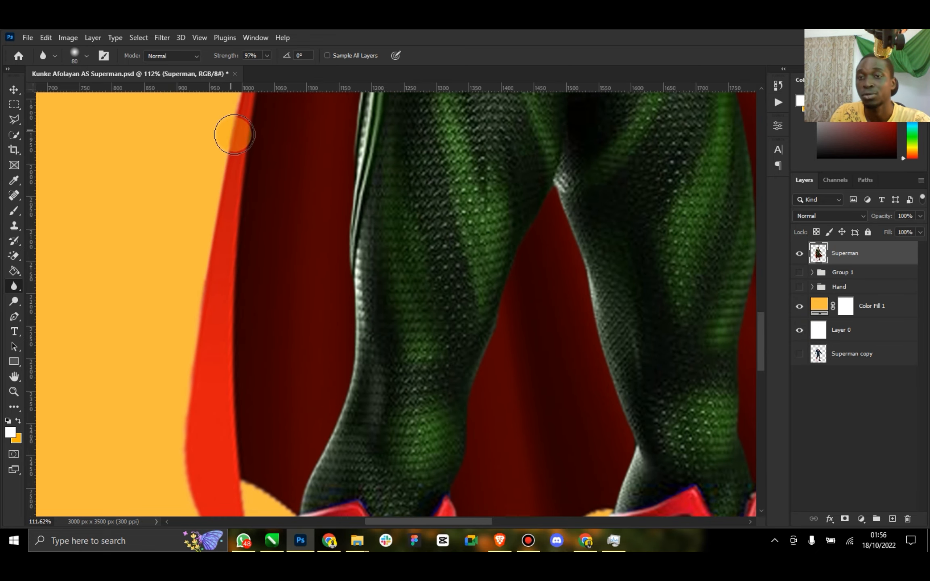
scroll(280, 199, "up", 3)
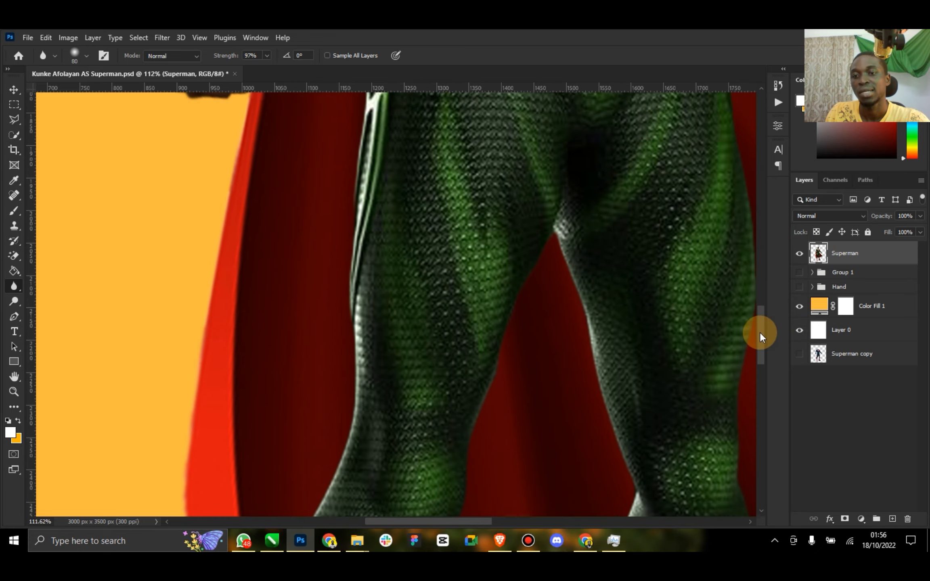
left_click_drag(761, 337, 759, 311)
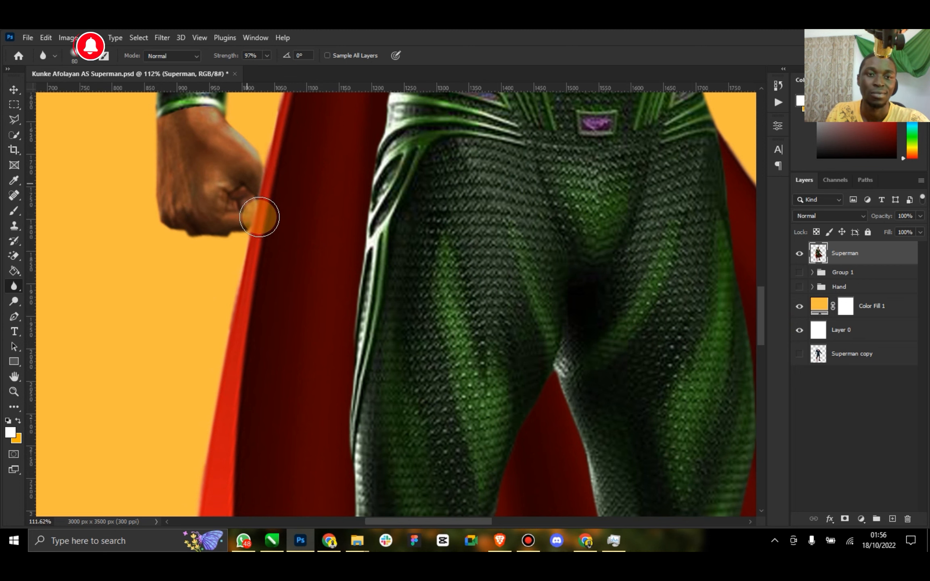
Step: Blur the inner edge of the wrist and fist beside the bright red cape fold
scroll(255, 202, "up", 4)
scroll(256, 194, "up", 5)
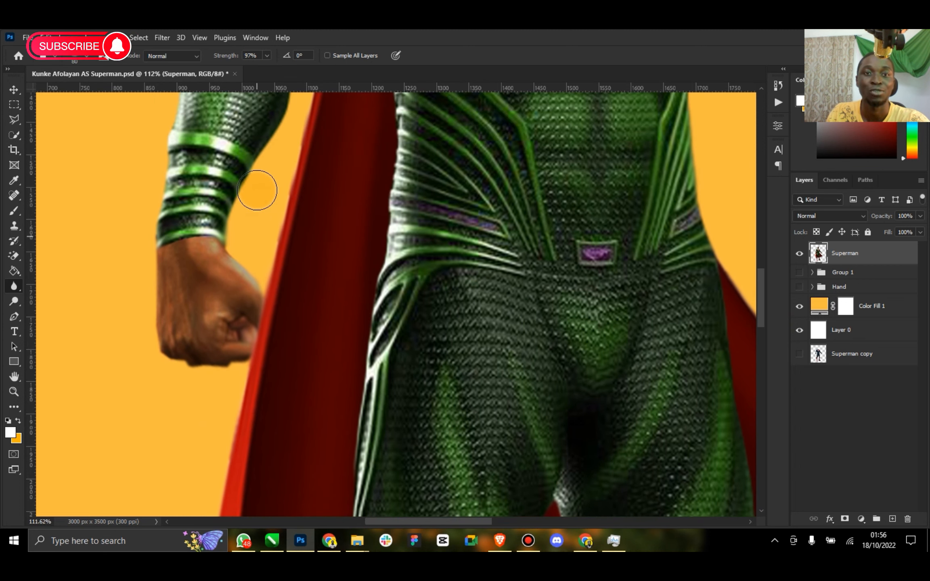
mouse_move(220, 265)
left_mouse_down()
mouse_move(237, 272)
mouse_move(230, 237)
mouse_move(262, 280)
left_mouse_up()
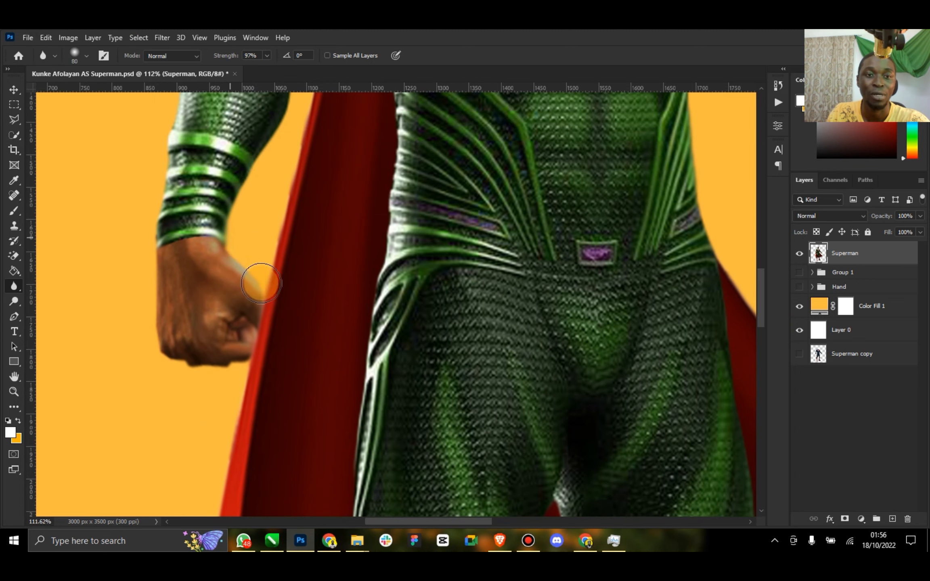
Step: Blur the cape edge beside the fist and the fist's lower and outer outline
mouse_move(312, 155)
left_mouse_down()
mouse_move(302, 216)
mouse_move(256, 321)
left_mouse_up()
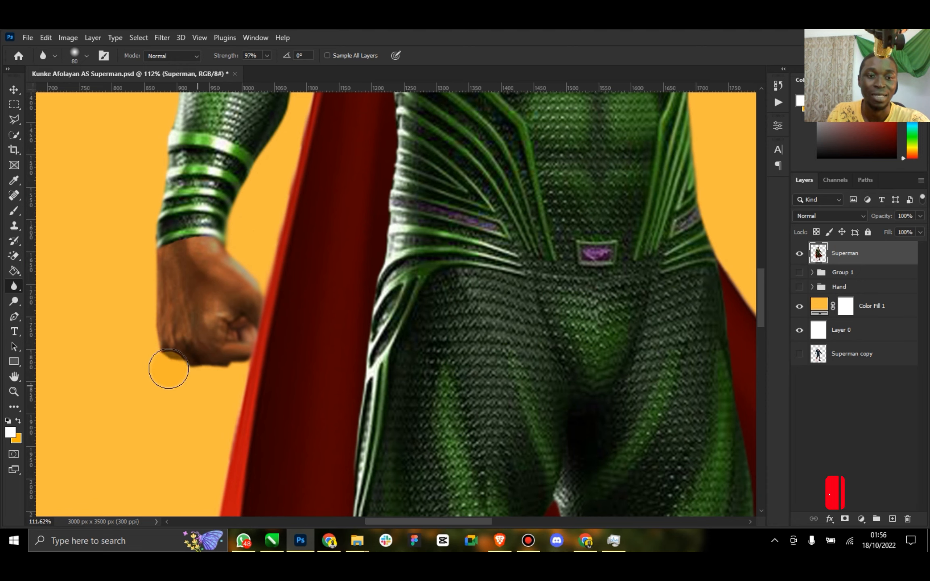
left_click_drag(169, 369, 214, 361)
left_click_drag(150, 320, 140, 211)
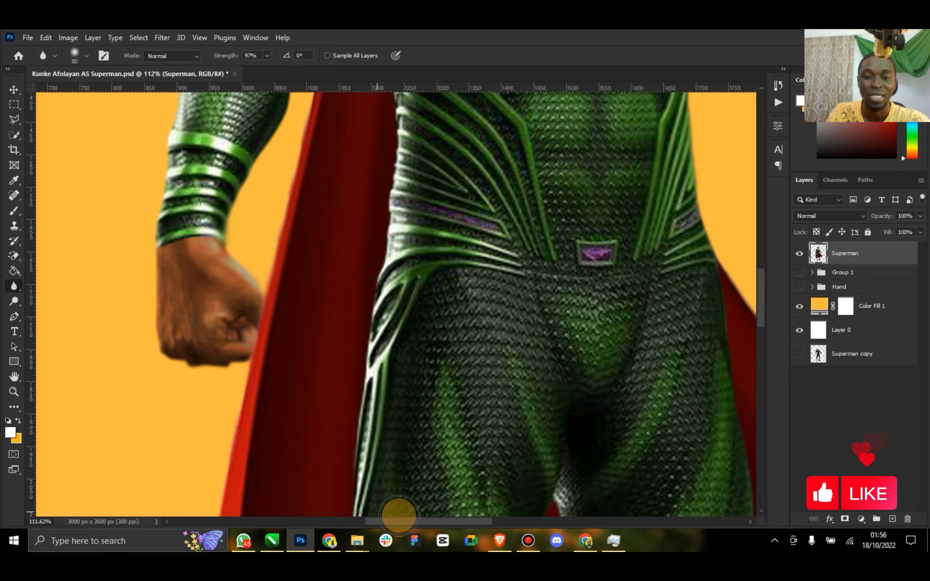
Step: Blur the outer outline of the other fist up to the green wrist bands
scroll(558, 405, "right", 5)
scroll(599, 303, "up", 1)
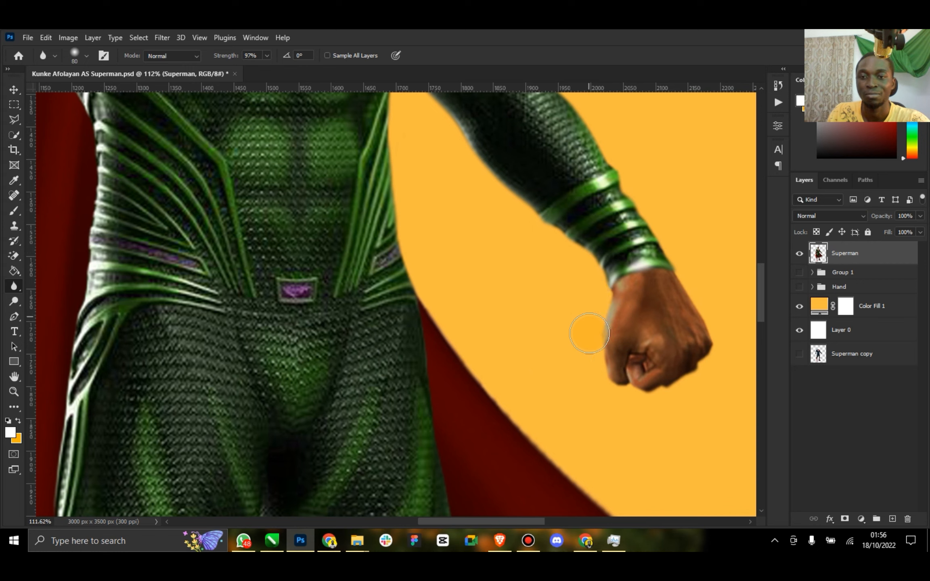
mouse_move(693, 375)
left_mouse_down()
mouse_move(704, 328)
mouse_move(677, 259)
left_mouse_up()
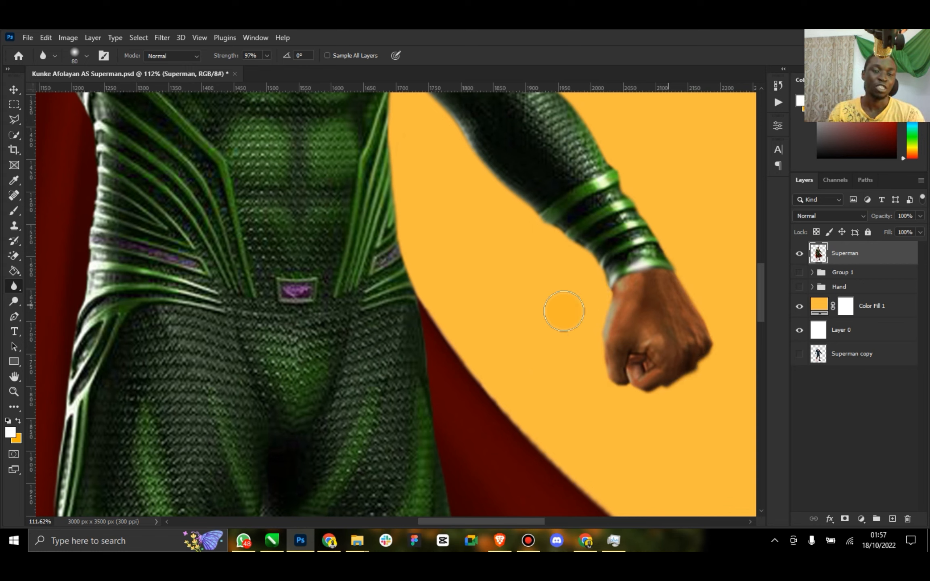
scroll(461, 323, "up", 2)
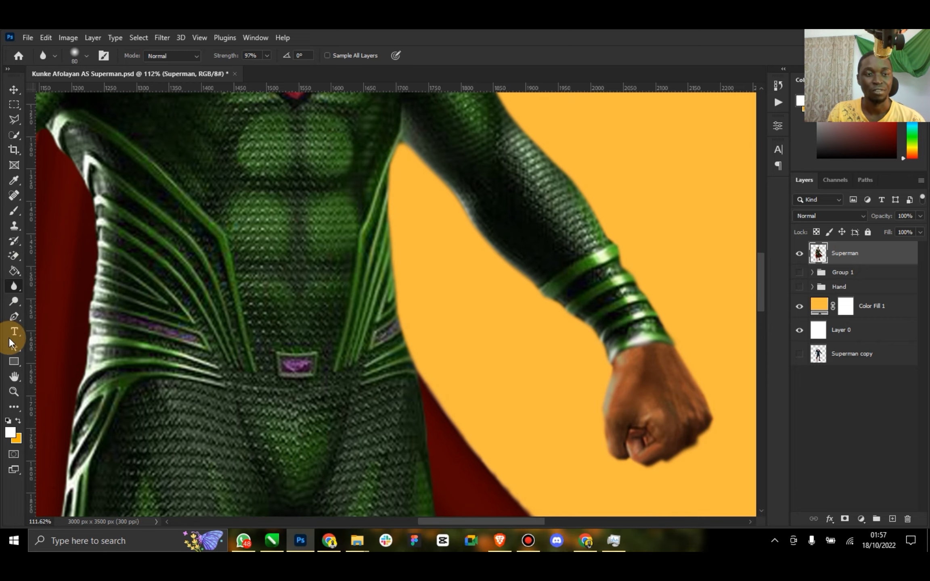
Step: Add a new layer above Group 1, beneath the Superman layer, and name it "Shadow"
double_click(20, 376)
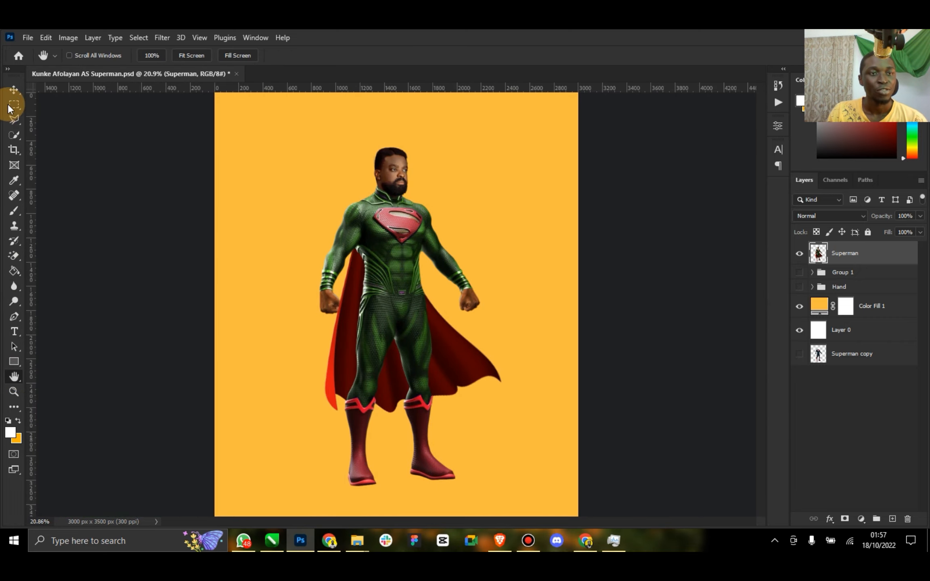
left_click(13, 89)
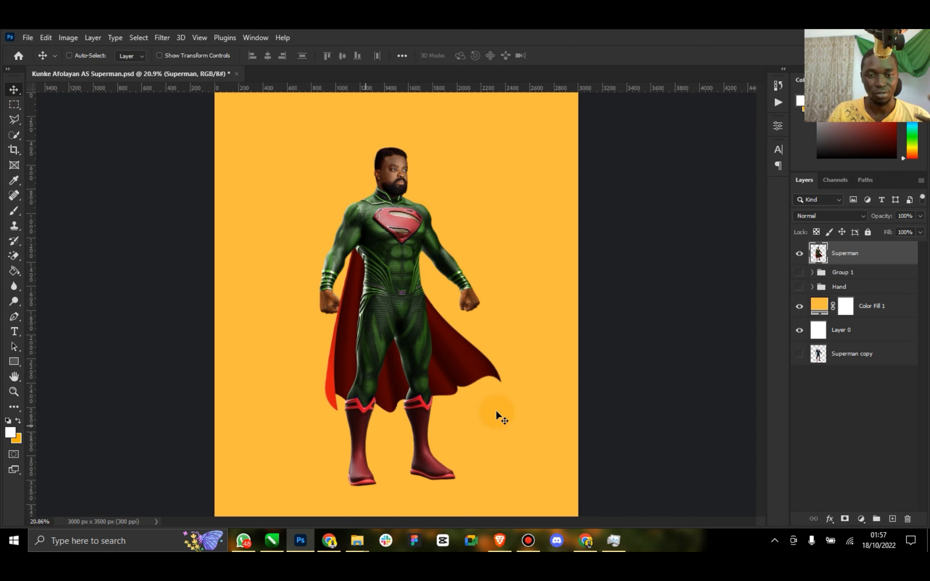
left_click(867, 276)
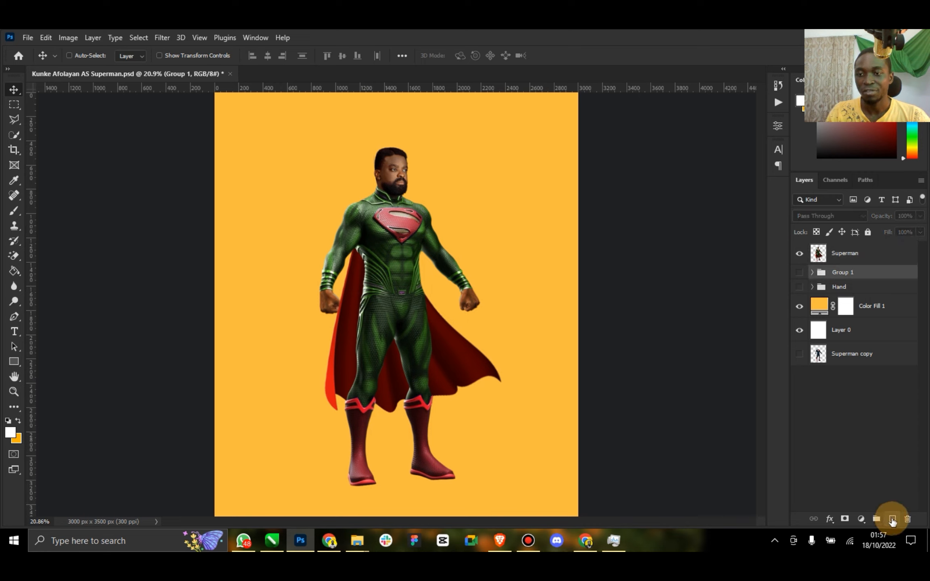
left_click(892, 520)
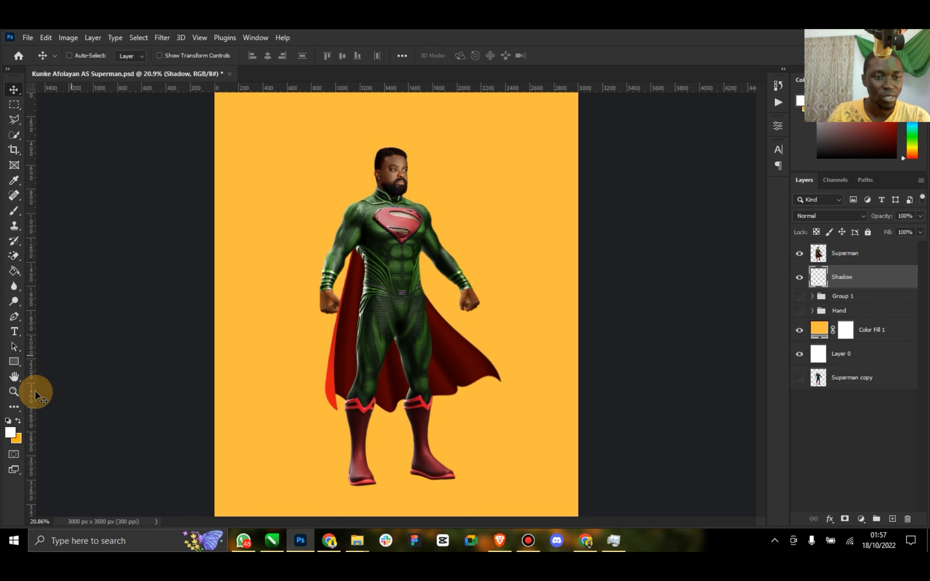
Step: Set the foreground color to black, 000000
left_click(14, 432)
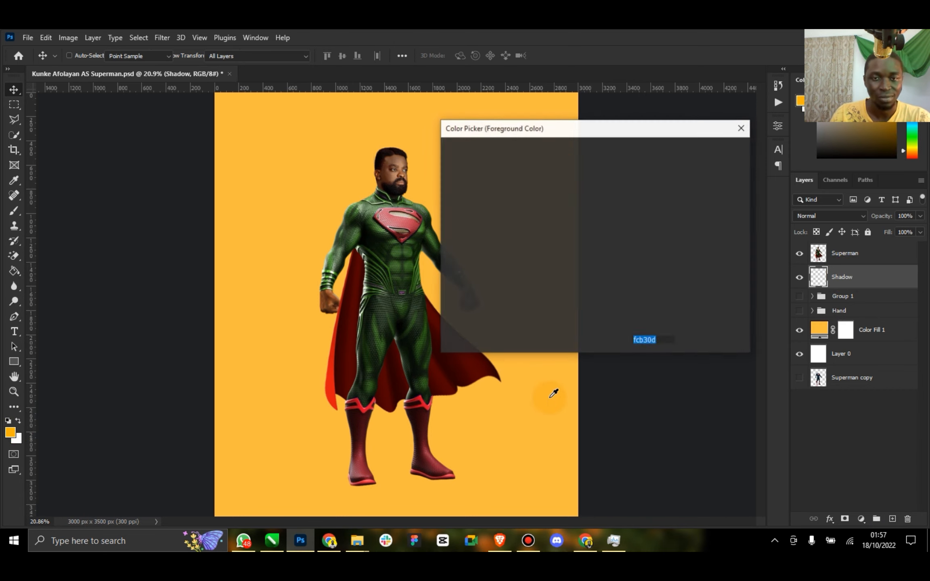
type("000000")
left_click(700, 161)
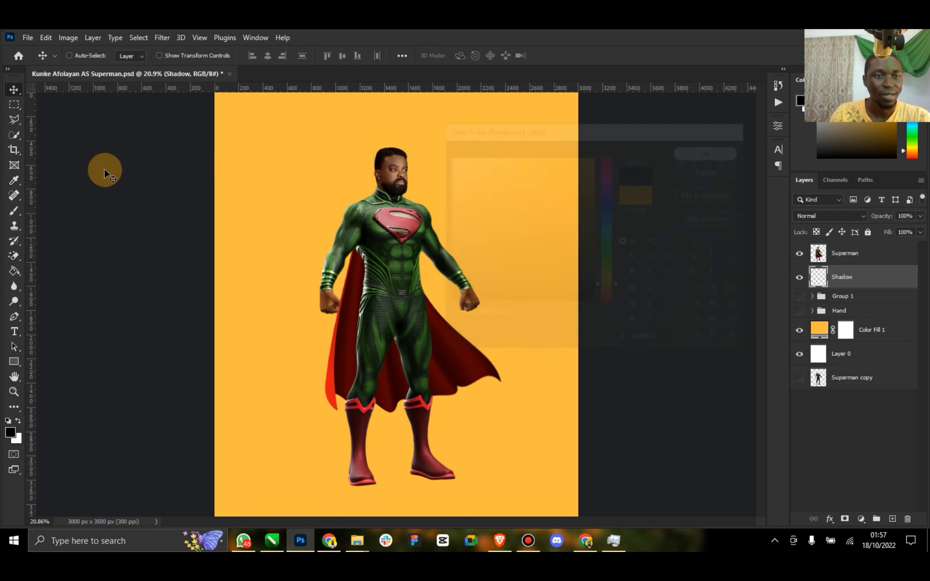
key("v")
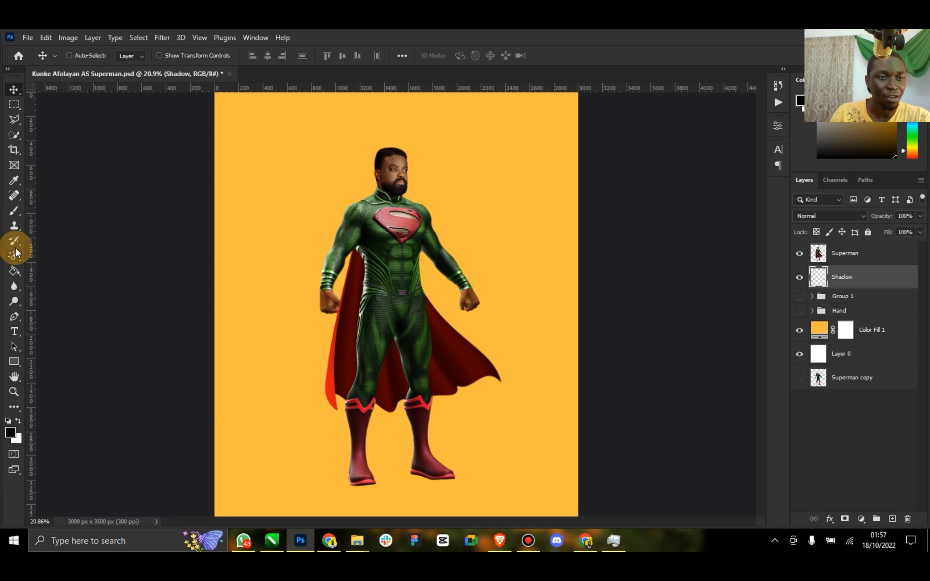
Step: Paint one large soft black spot around the boots on the Shadow layer with an enlarged brush
left_click(14, 210)
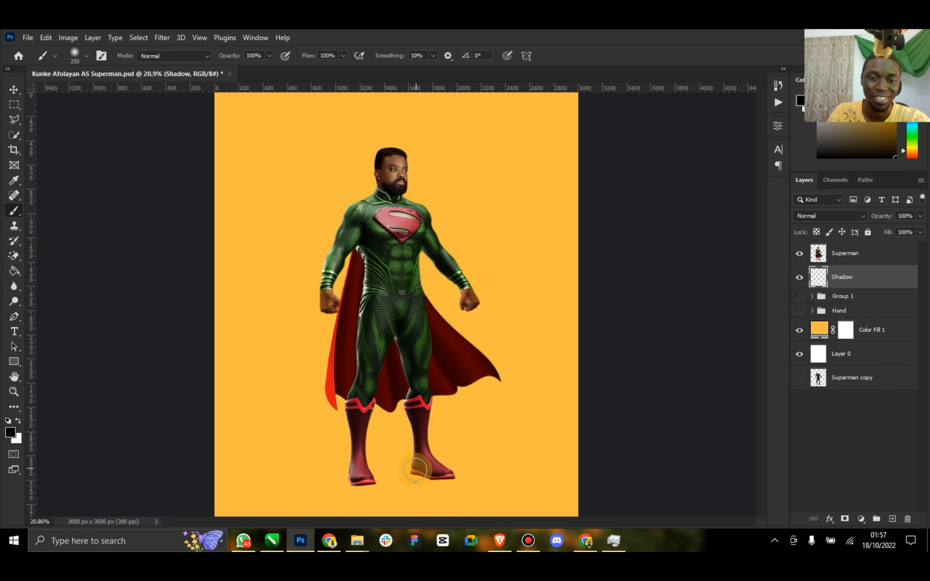
key("bracketright")
key("bracketright")
key("bracketright")
key("bracketright")
key("bracketright")
key("bracketright")
key("bracketright")
mouse_move(415, 452)
left_mouse_down()
mouse_move(315, 454)
mouse_move(420, 463)
left_mouse_up()
Step: Transform the black spot into a flat ellipse beneath the boots, about 105% wide and 26.4% high
left_click(14, 89)
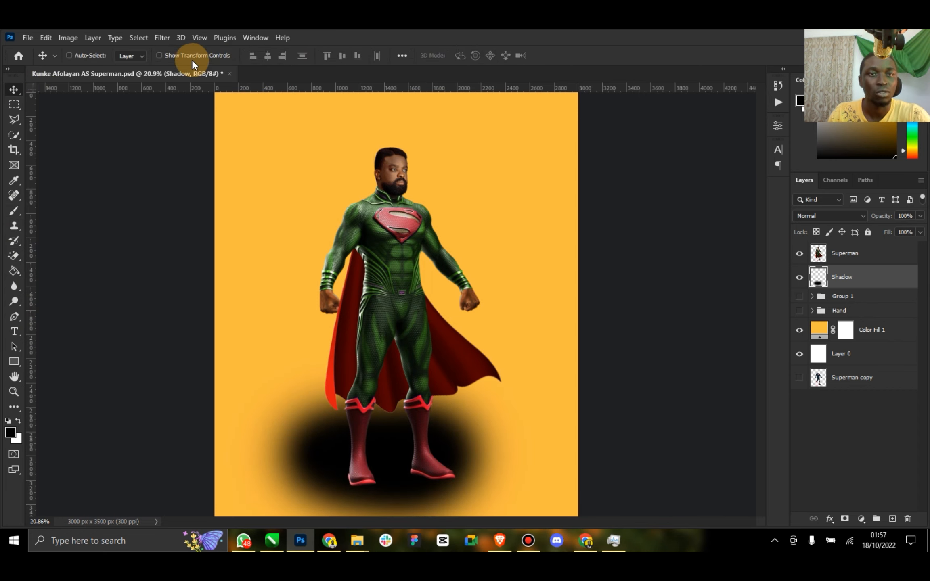
left_click(197, 55)
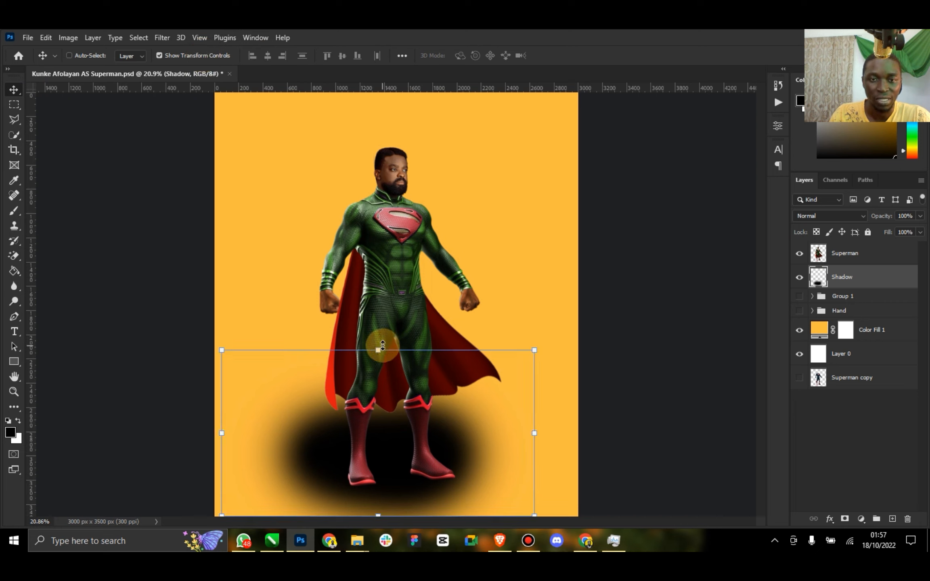
left_click_drag(379, 348, 380, 469)
left_click_drag(370, 510, 388, 479)
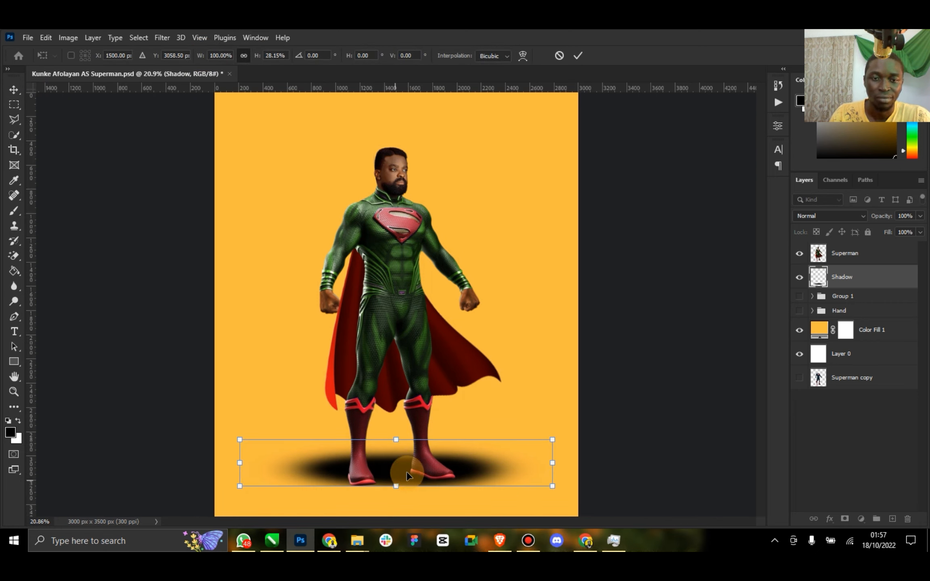
left_click(407, 473)
left_click_drag(396, 487, 395, 493)
left_click_drag(394, 448, 396, 449)
left_click_drag(542, 474, 490, 465)
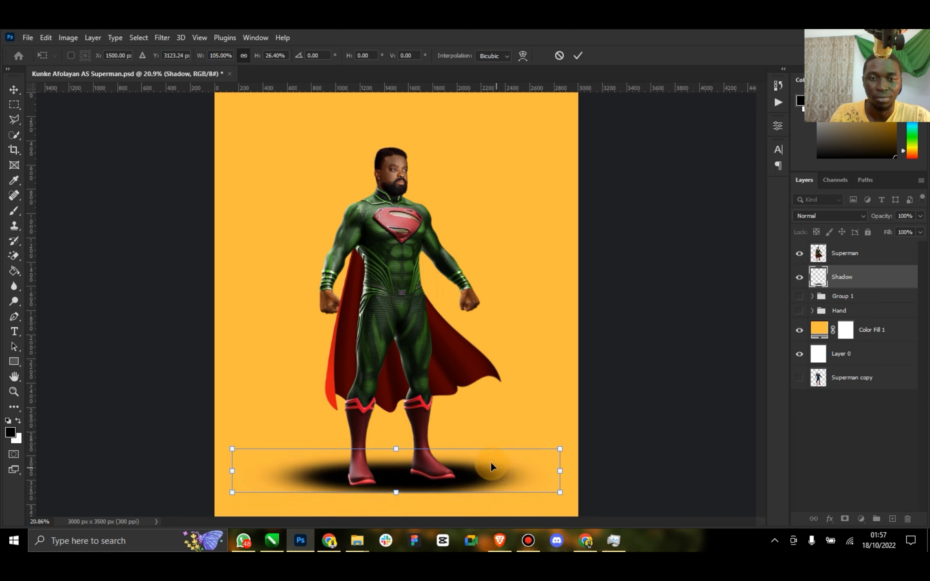
left_click(578, 56)
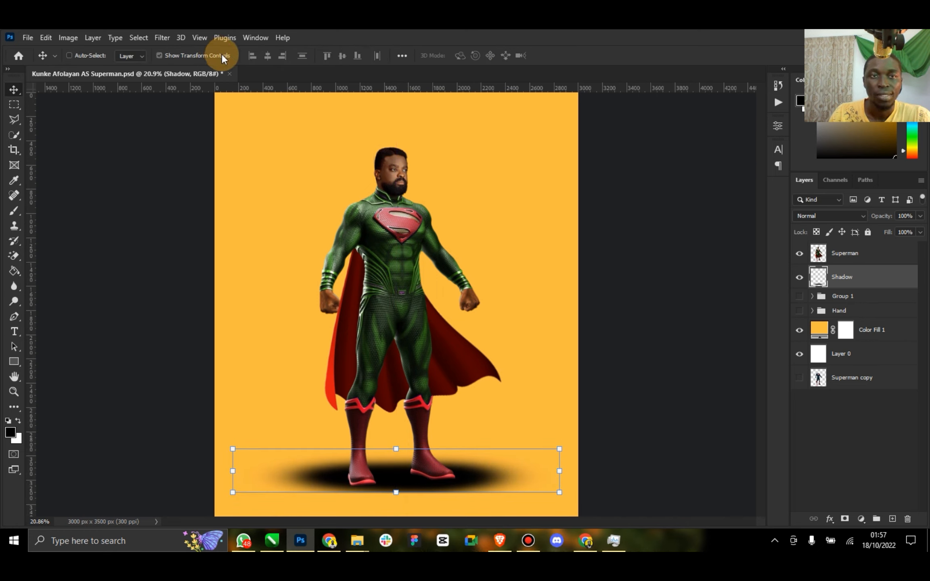
left_click(221, 55)
Step: Set the Shadow layer to Multiply blending with 57% opacity and 76% fill
left_click(851, 215)
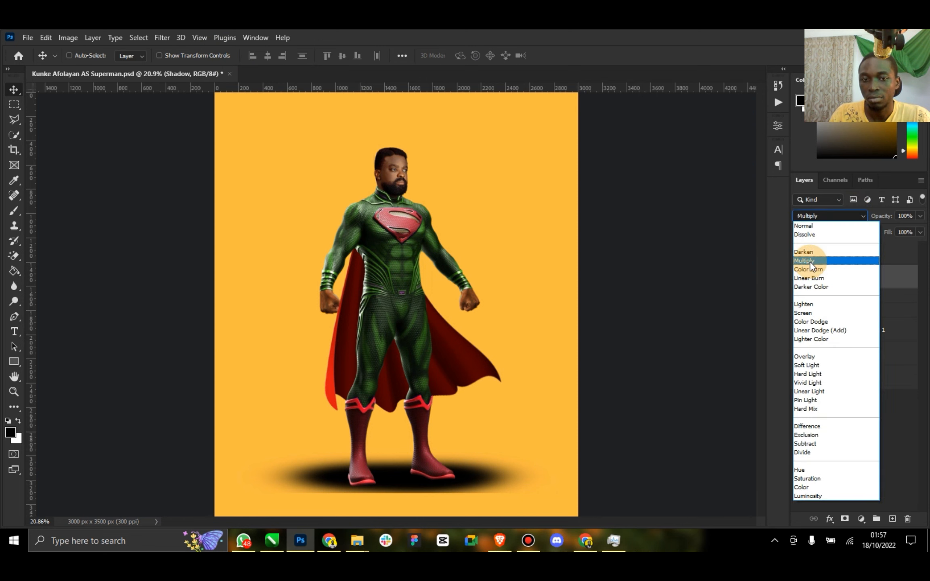
left_click(809, 261)
left_click(919, 216)
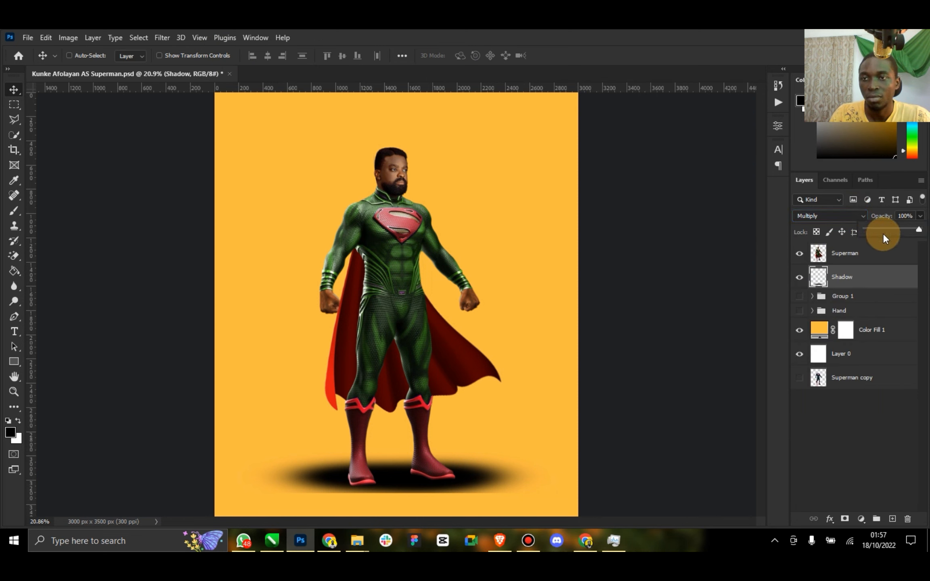
mouse_move(884, 231)
left_mouse_down()
mouse_move(872, 231)
mouse_move(884, 230)
left_mouse_up()
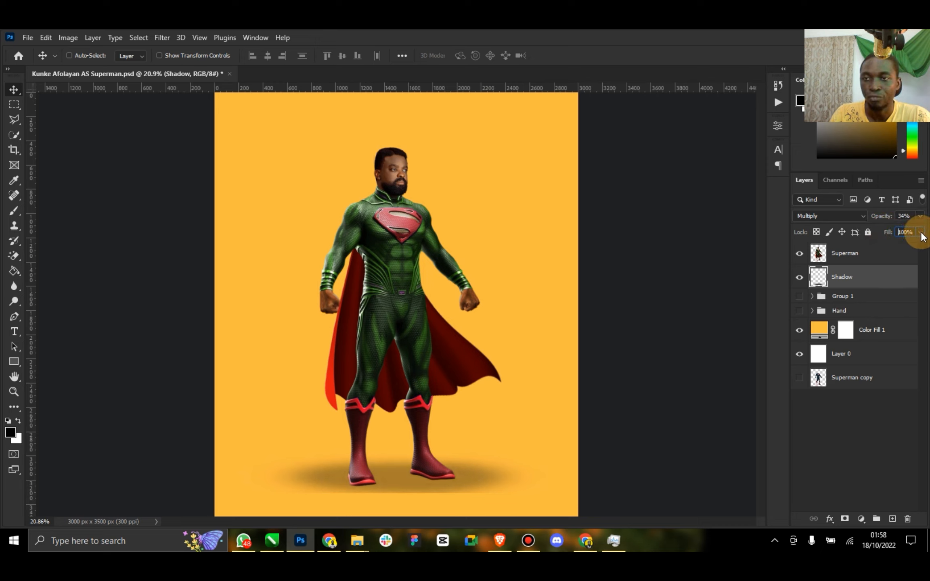
left_click(920, 232)
left_click(905, 245)
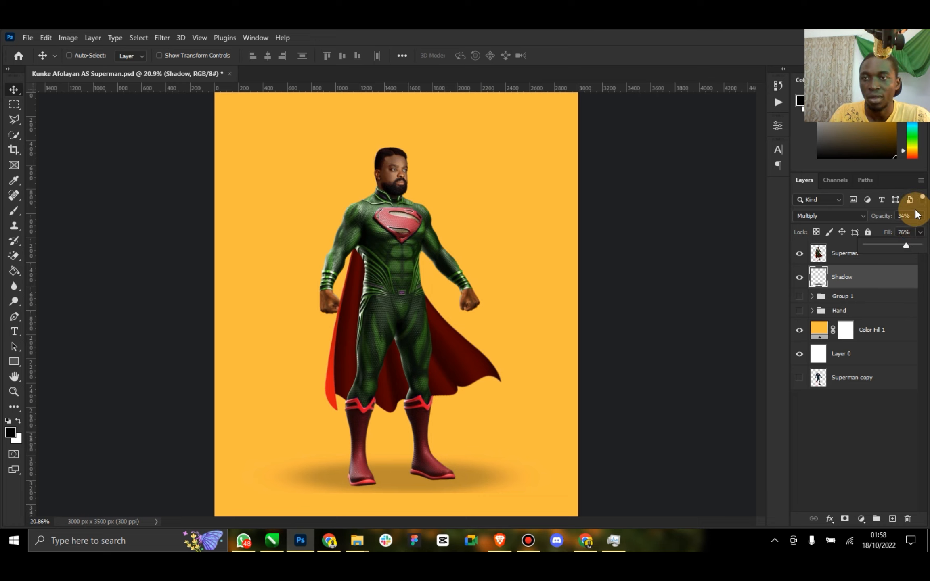
left_click_drag(901, 228, 896, 227)
left_click(854, 281)
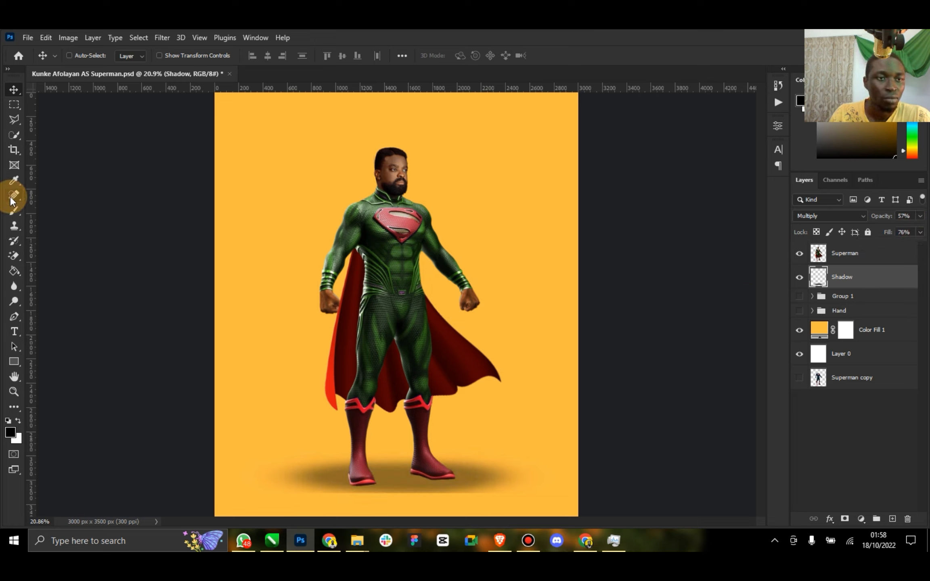
Step: Erase the shadow's hard lower edge with the Eraser Tool, using a 400 px brush with reduced hardness
mouse_move(15, 200)
left_mouse_down()
mouse_move(56, 228)
mouse_move(15, 216)
mouse_move(18, 245)
left_mouse_up()
right_click(16, 255)
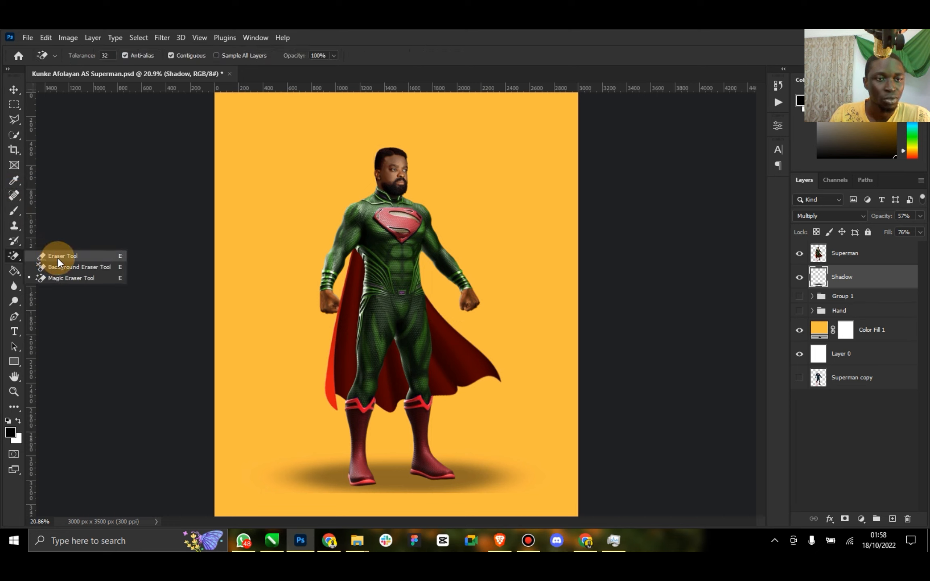
left_click(57, 258)
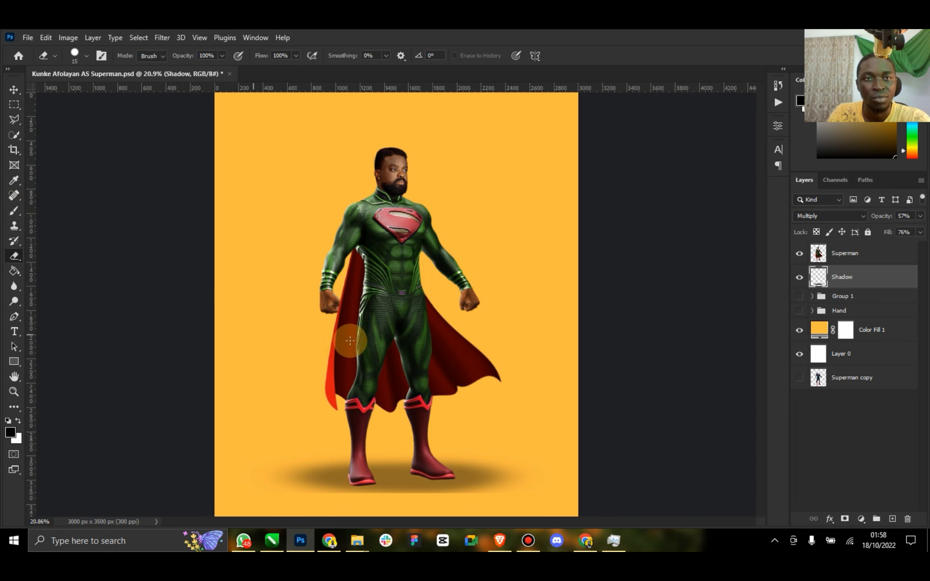
key("bracketright")
key("bracketright")
key("bracketright")
key("bracketright")
key("bracketright")
key("bracketright")
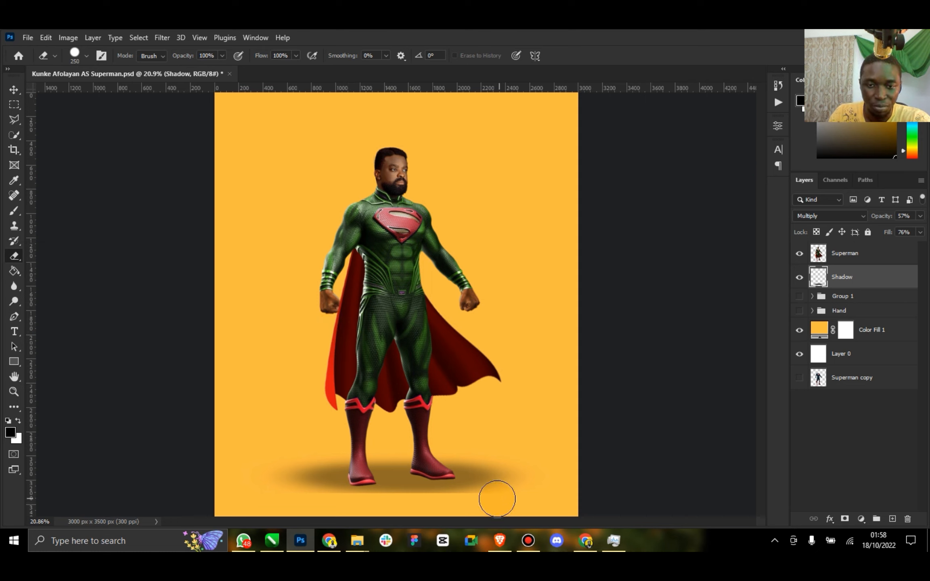
key("bracketright")
left_click_drag(502, 500, 301, 505)
key("ctrl+z")
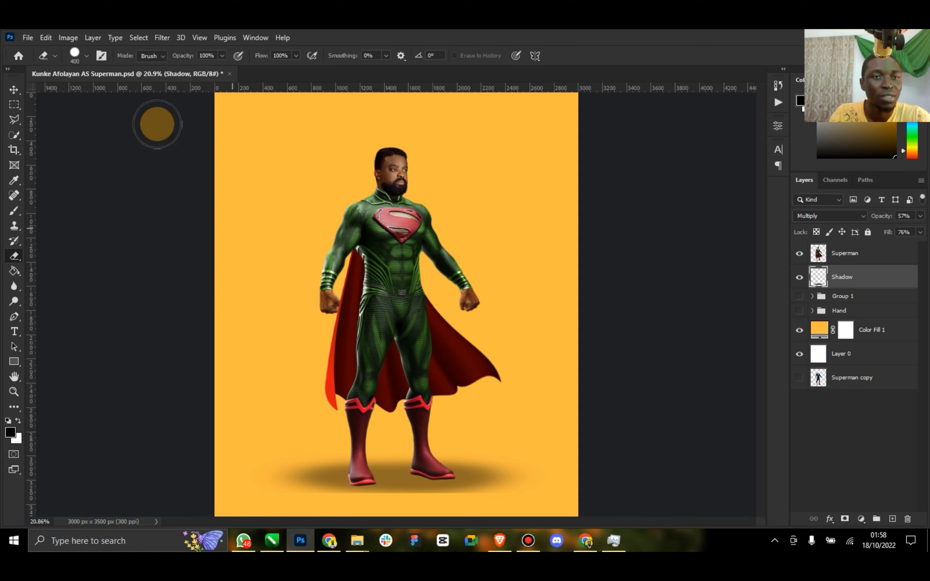
left_click(87, 56)
left_click_drag(141, 121, 64, 121)
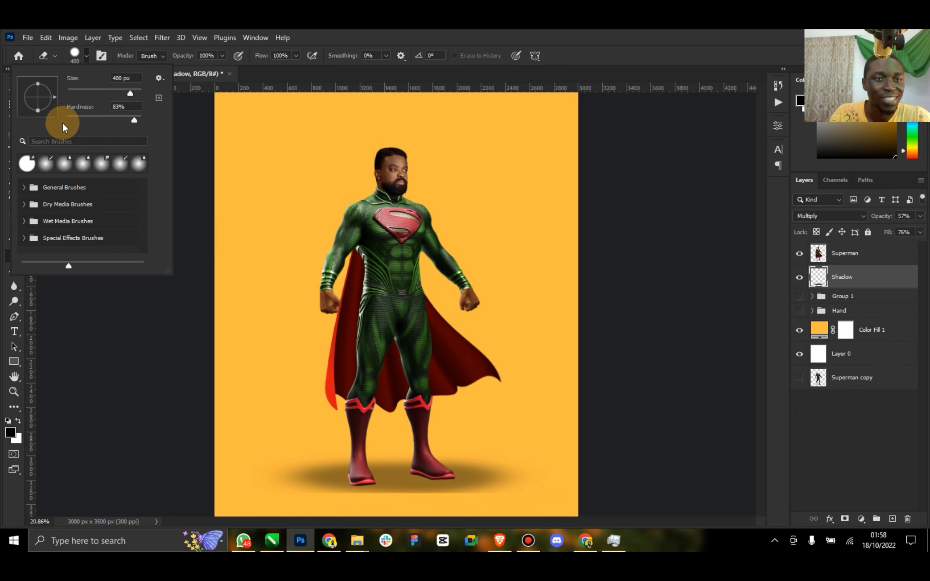
mouse_move(258, 493)
left_mouse_down()
mouse_move(446, 521)
mouse_move(316, 529)
mouse_move(474, 530)
left_mouse_up()
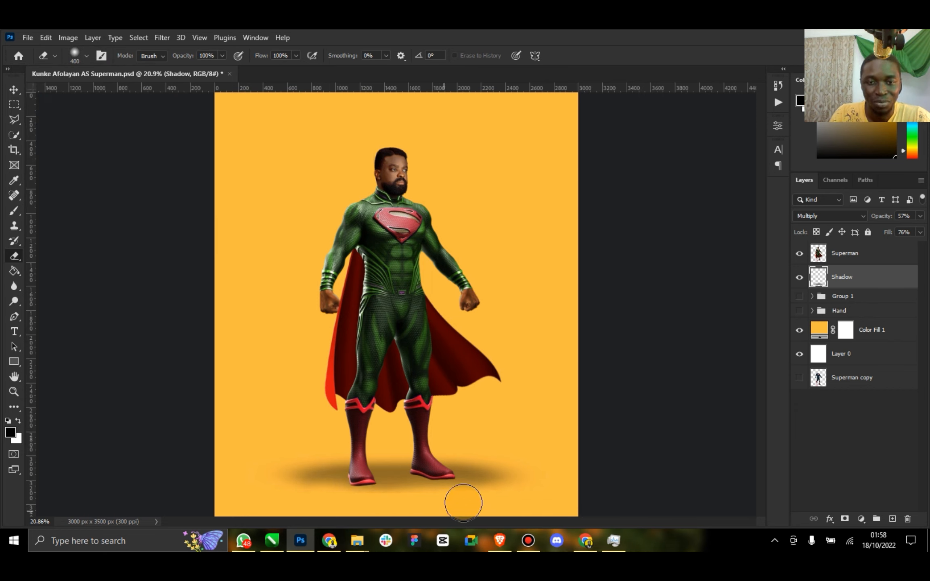
Step: Scale the shadow to about 84% width and 68% height beneath the boots, and lower its fill to 54%
left_click(14, 89)
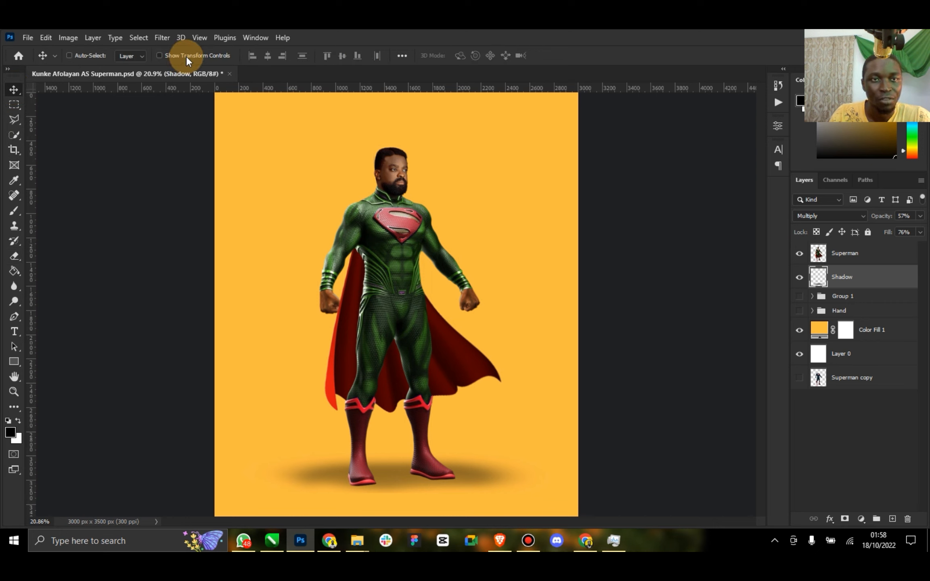
left_click(160, 55)
left_click_drag(561, 441, 517, 462)
mouse_move(455, 459)
left_mouse_down()
mouse_move(470, 463)
mouse_move(450, 463)
left_mouse_up()
left_click_drag(392, 495, 421, 463)
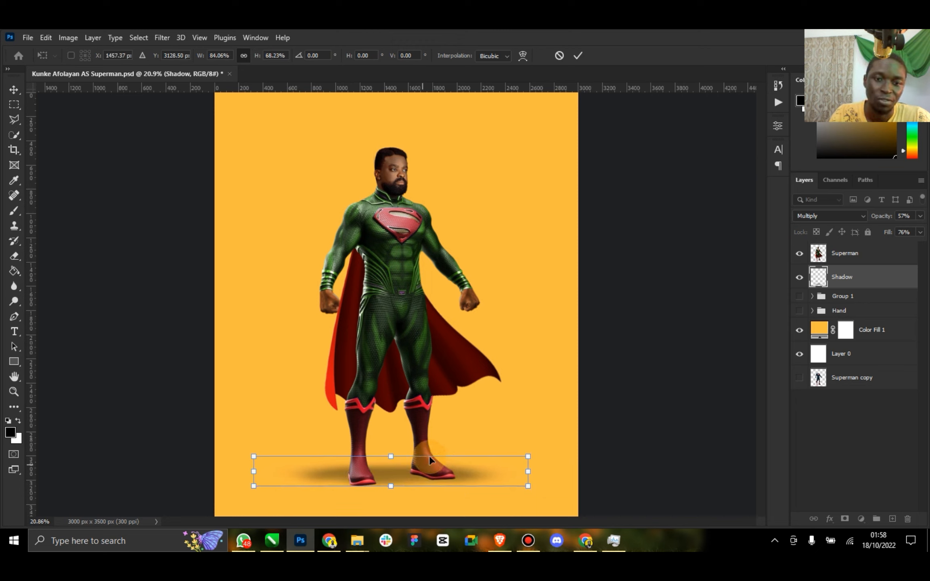
left_click(577, 54)
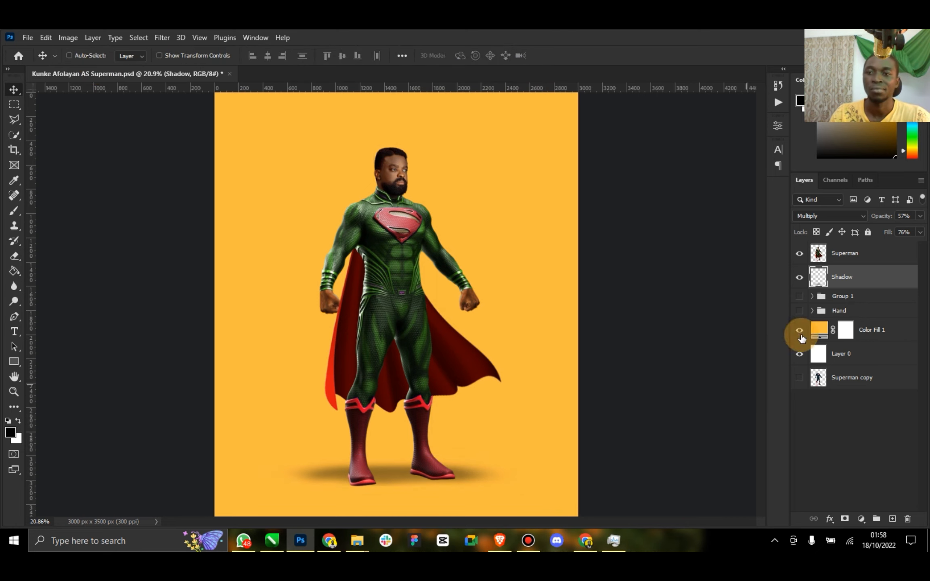
left_click_drag(918, 234, 907, 247)
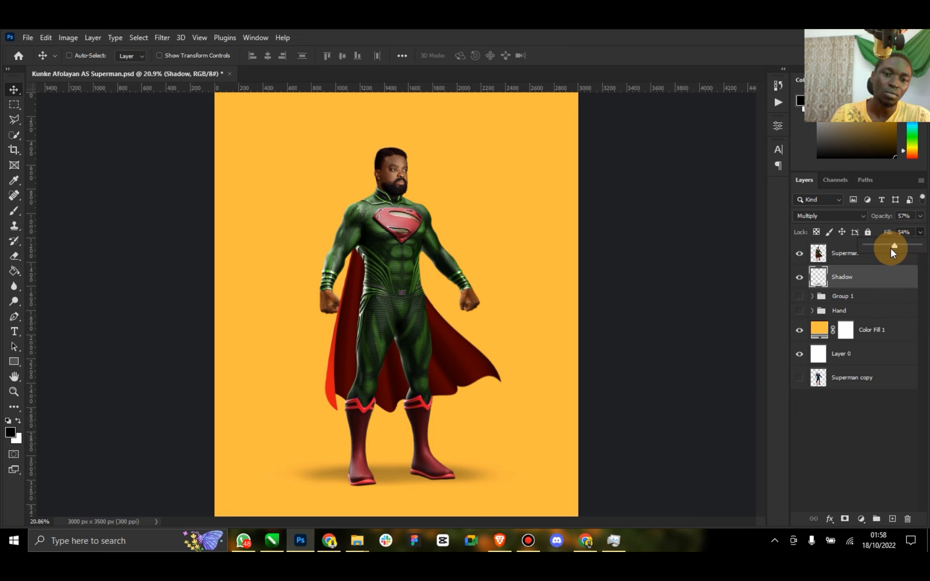
Step: Add a new layer above Group 1 and name it "Plain shadow"
left_click(880, 296)
left_click(892, 518)
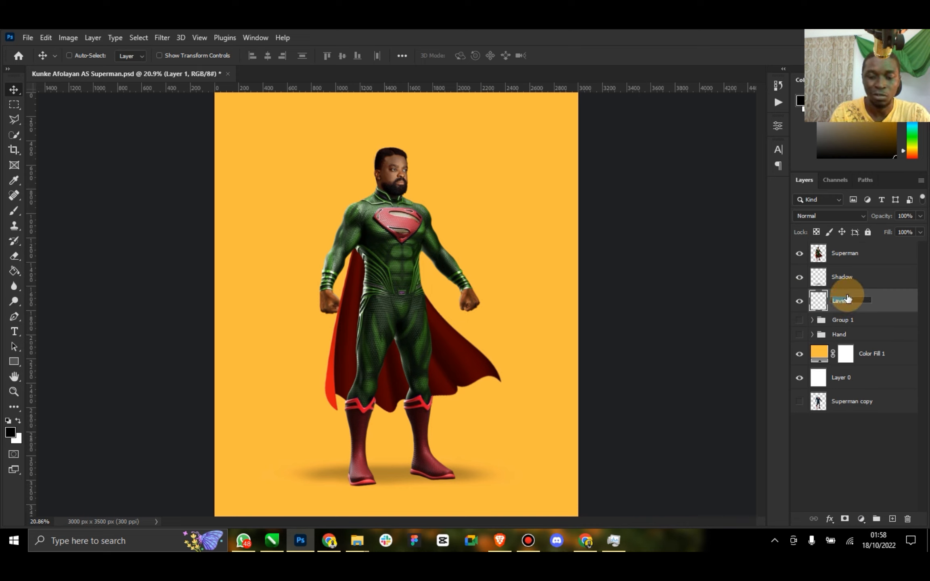
type("Plain shad")
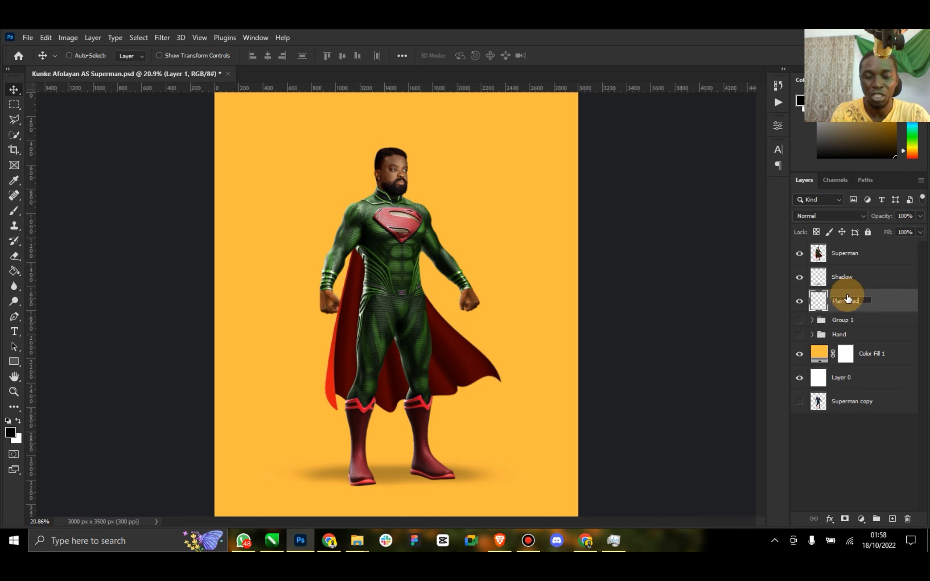
type("ow")
key("Return")
Step: Paint a soft black band across the bottom of the canvas on the Plain shadow layer with a 1300 px brush
left_click(14, 392)
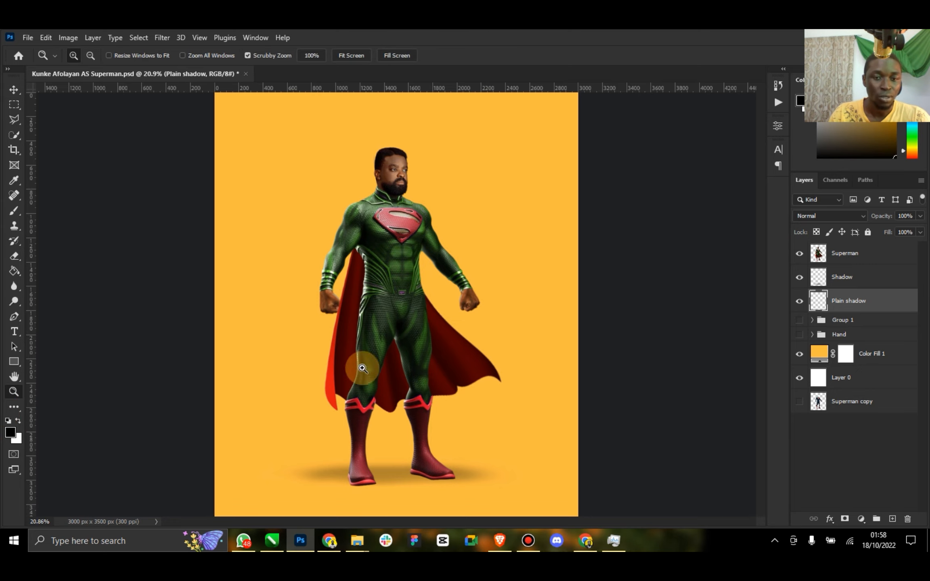
left_click_drag(362, 368, 355, 365)
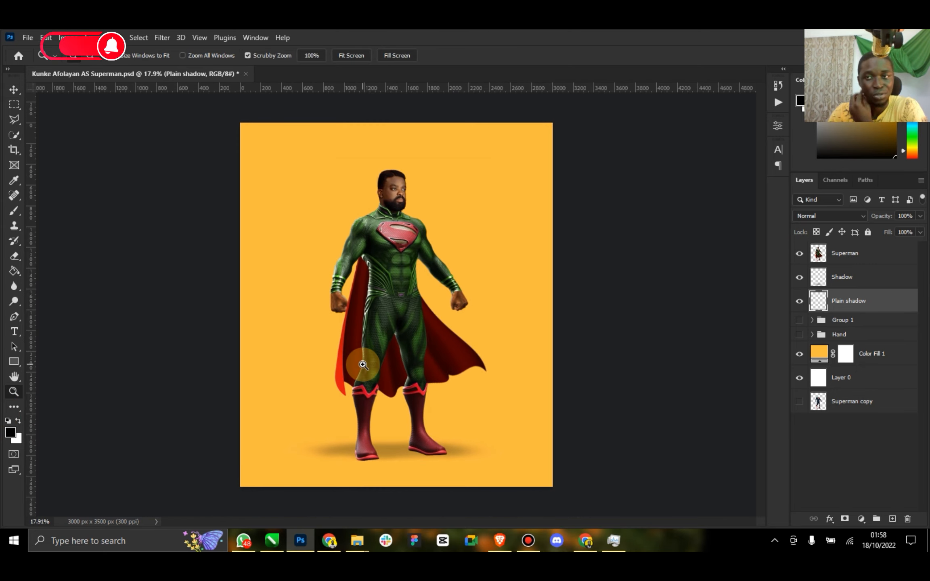
left_click(14, 210)
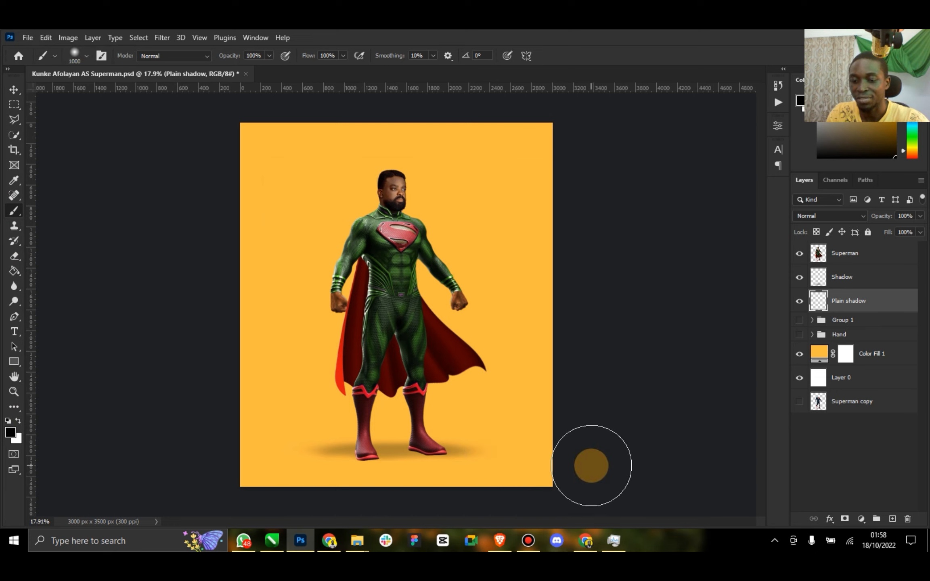
key("bracketright")
key("bracketright")
key("bracketright")
mouse_move(448, 494)
left_mouse_down()
mouse_move(187, 497)
mouse_move(638, 496)
left_mouse_up()
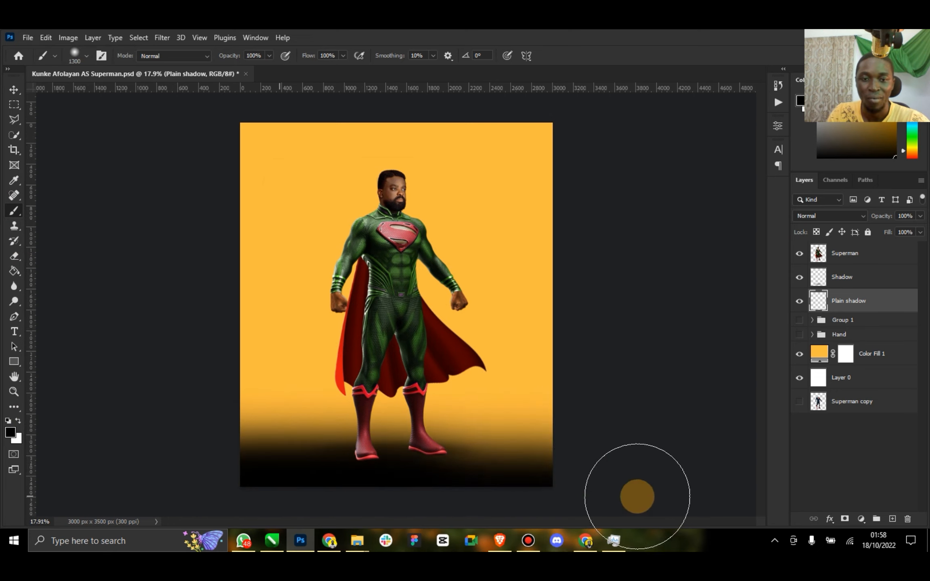
Step: Stretch the black band to about 170% width and 116% height beyond the canvas sides, and set its layer to Multiply
left_click(19, 91)
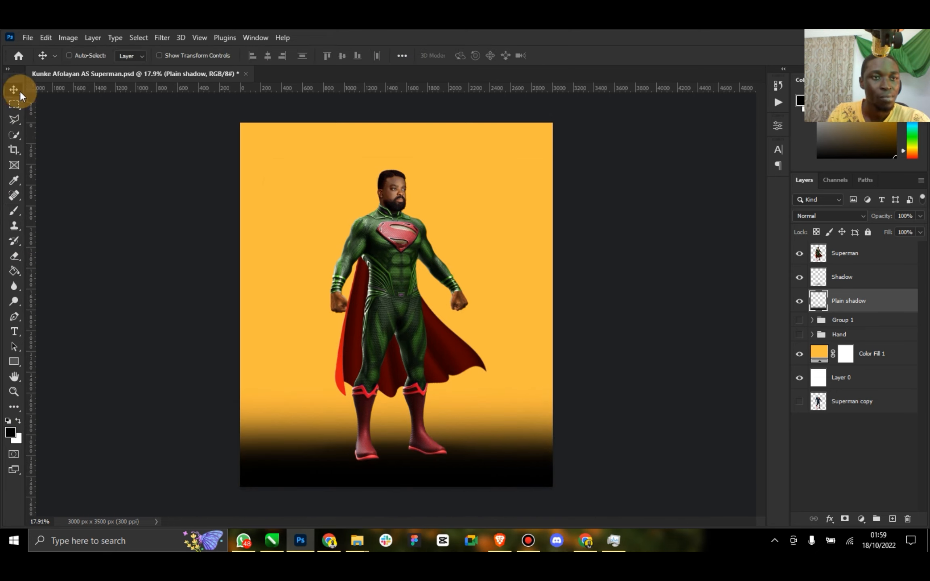
left_click(187, 56)
left_click_drag(551, 487, 759, 492)
left_click_drag(652, 453, 567, 455)
left_click(859, 216)
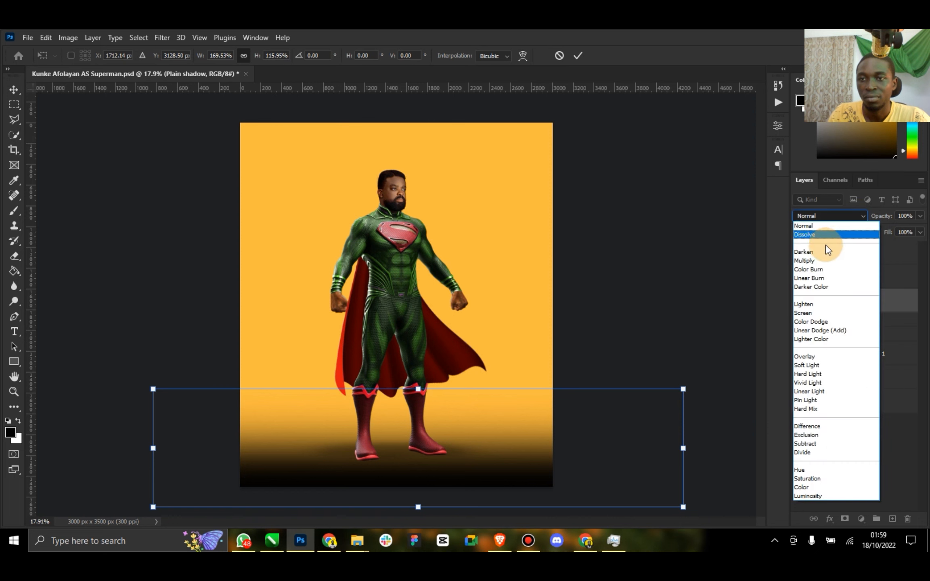
left_click(817, 257)
left_click(170, 70)
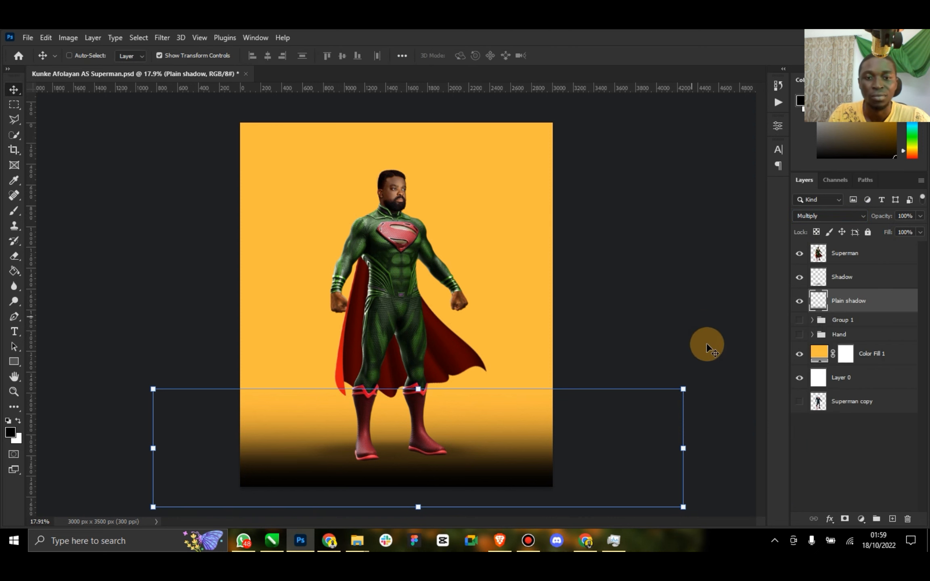
Step: Lower the Plain shadow layer to 42% opacity and 49% fill
left_click(920, 216)
left_click(881, 229)
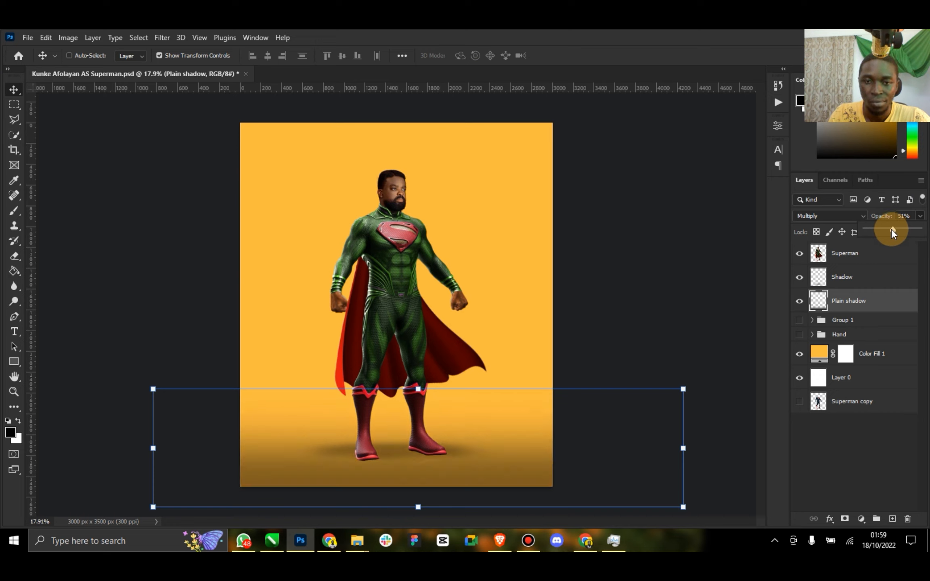
left_click_drag(891, 229, 888, 228)
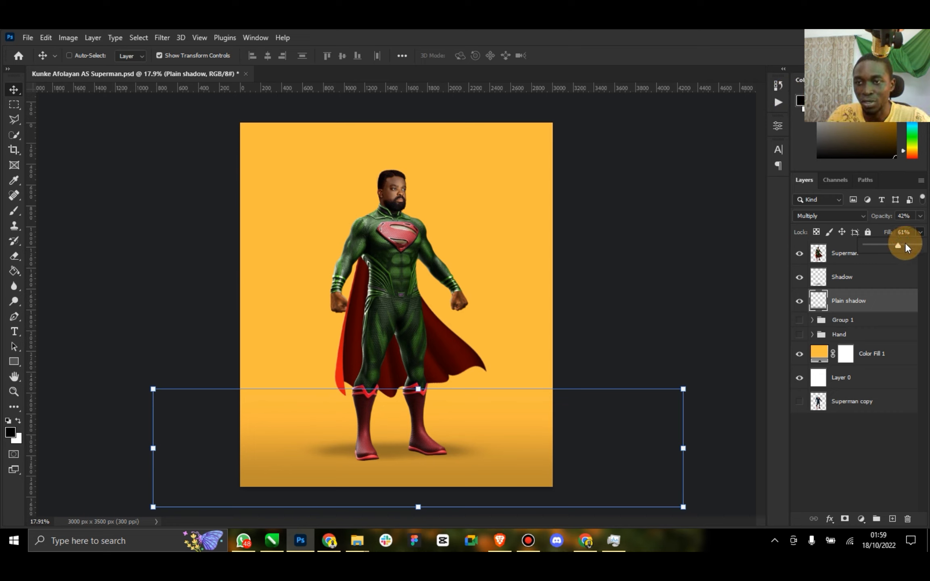
left_click(905, 244)
left_click_drag(896, 245, 891, 245)
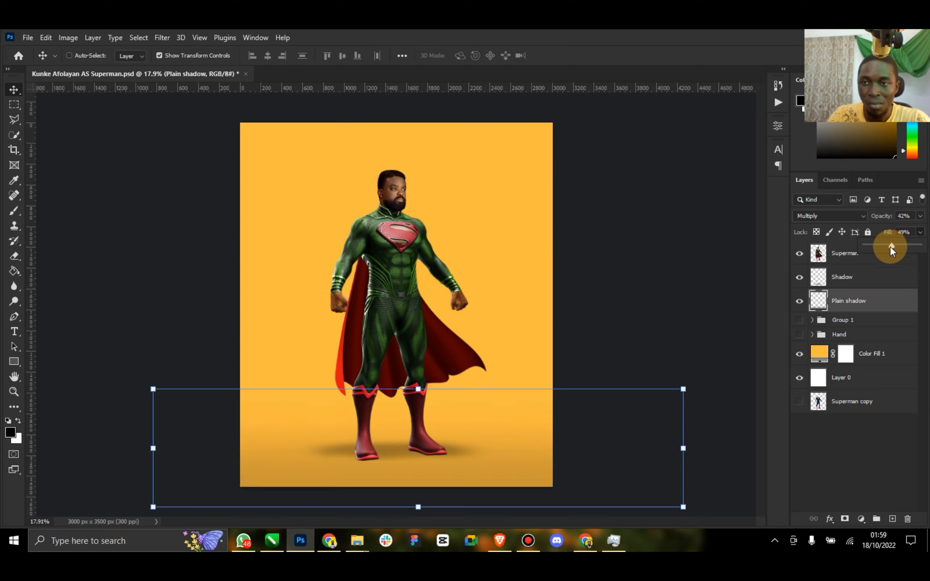
Step: Lower the Shadow layer's fill to 53%
left_click(877, 279)
left_click(919, 233)
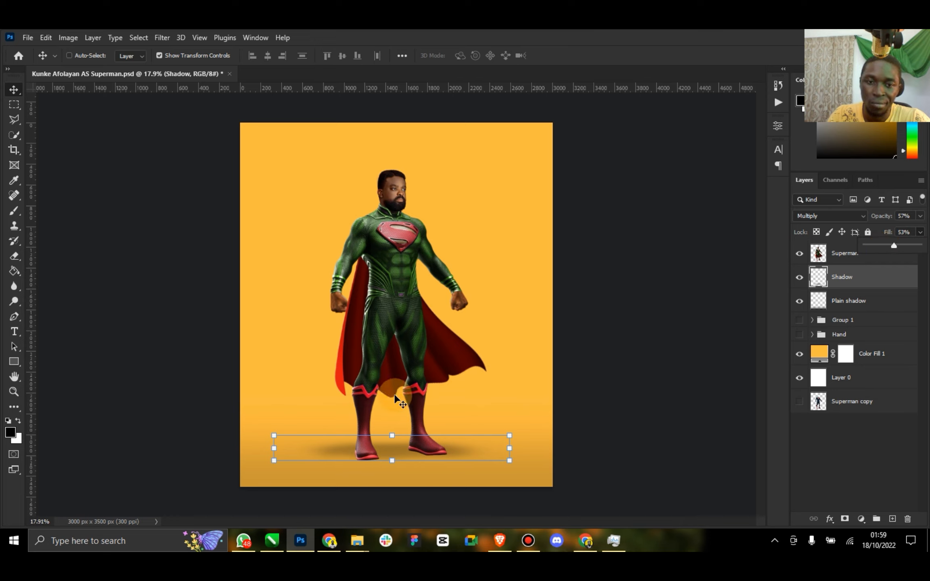
mouse_move(413, 450)
left_mouse_down()
mouse_move(419, 461)
mouse_move(424, 454)
left_mouse_up()
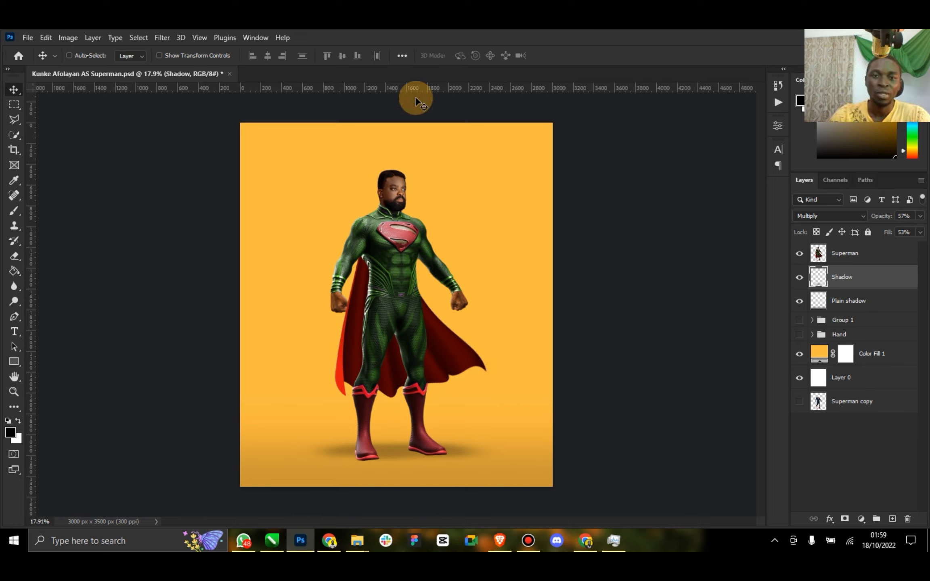
left_click_drag(398, 197, 387, 200)
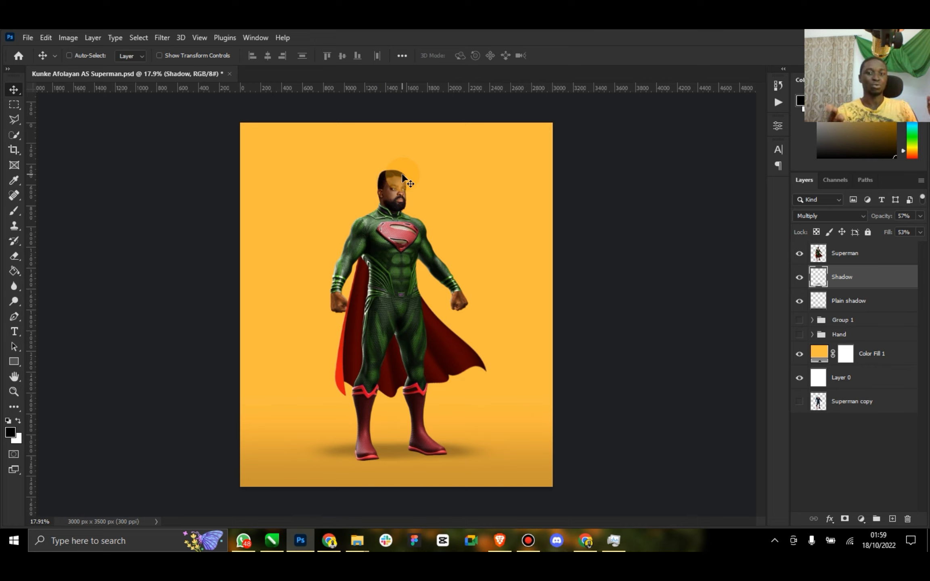
Step: Duplicate the Superman layer and place the copy directly below the original
left_click(856, 253)
key("ctrl+j")
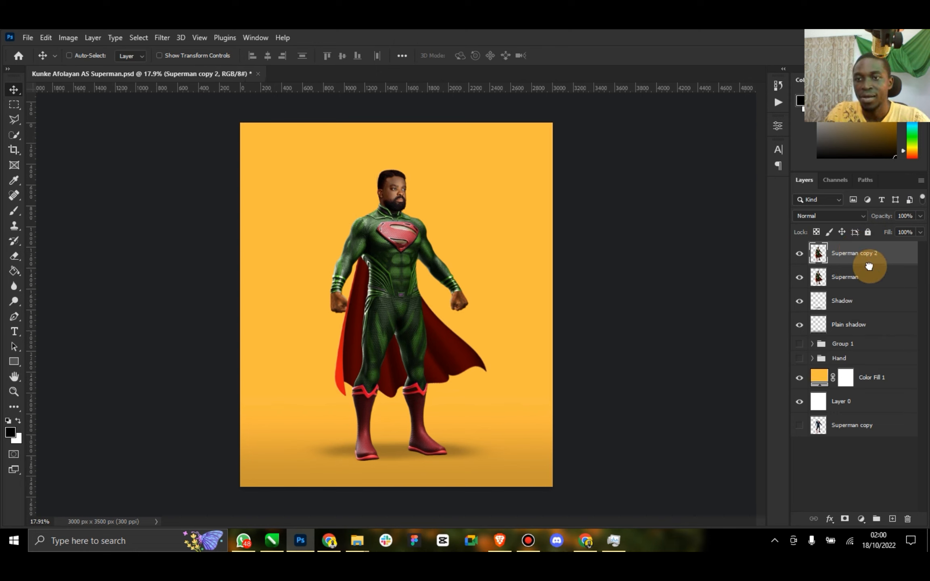
left_click_drag(874, 262, 862, 283)
Step: Turn the duplicated figure into a black silhouette using Hue/Saturation with Lightness at -100
left_click(68, 37)
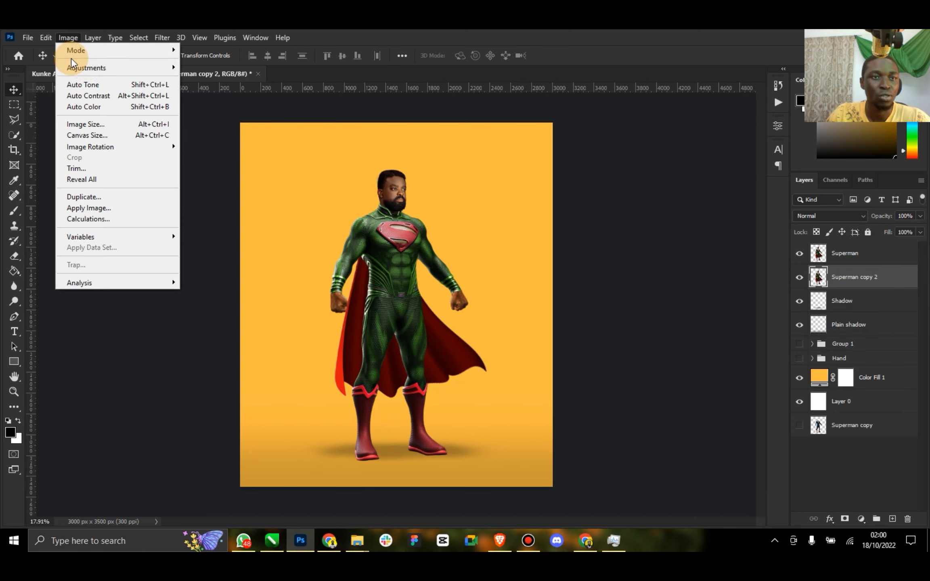
mouse_move(91, 67)
left_click(240, 129)
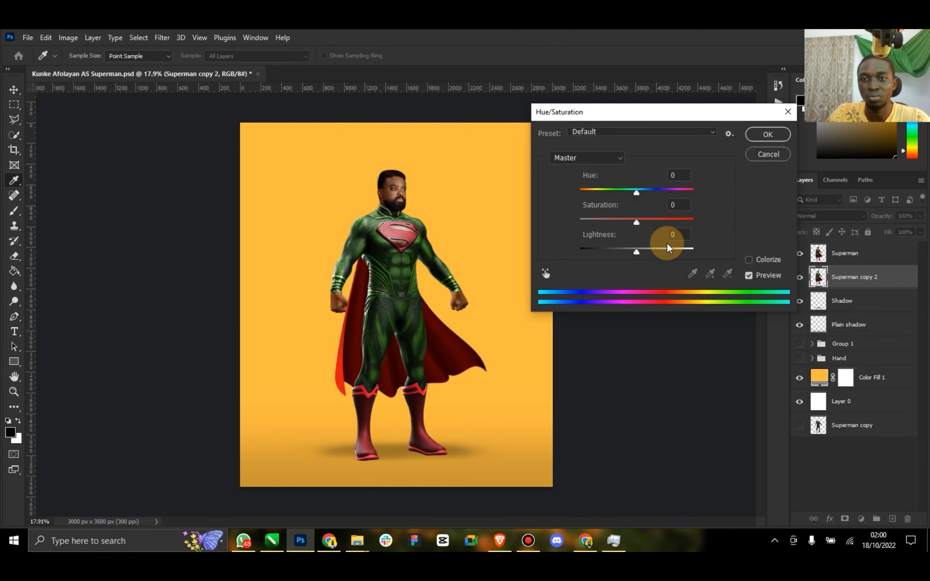
left_click_drag(639, 252, 578, 251)
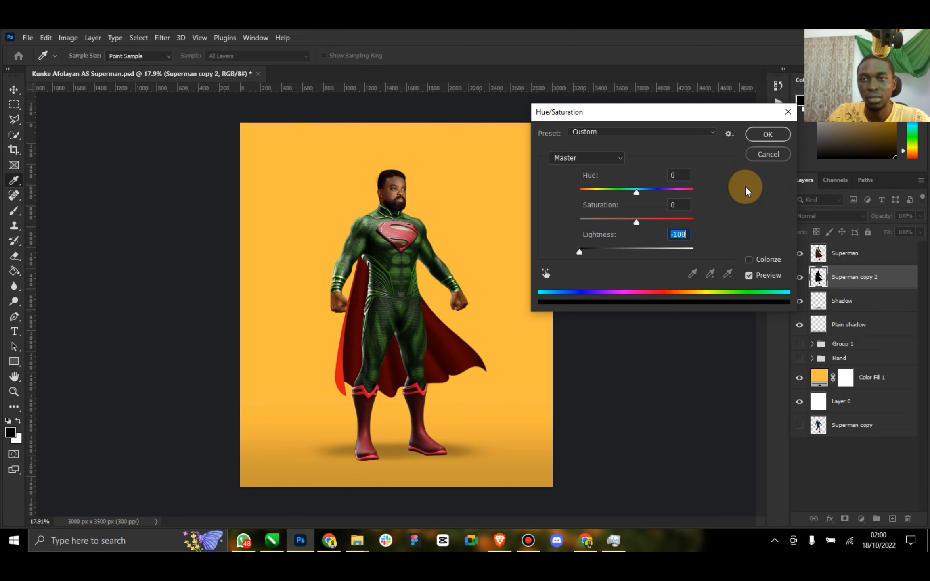
left_click(761, 137)
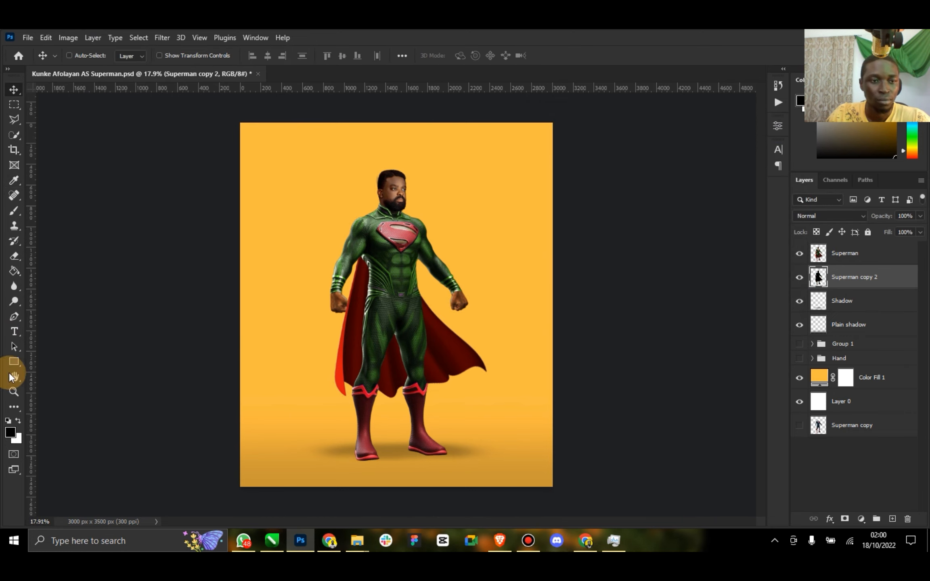
Step: Flip the black silhouette vertically
left_click(14, 391)
left_click_drag(441, 387, 424, 384)
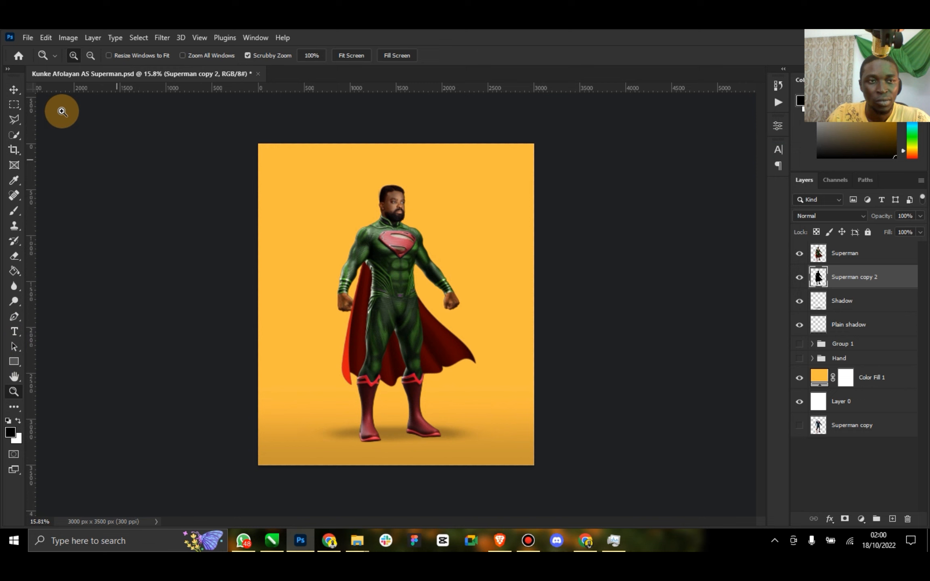
left_click(15, 90)
left_click(61, 38)
mouse_move(46, 38)
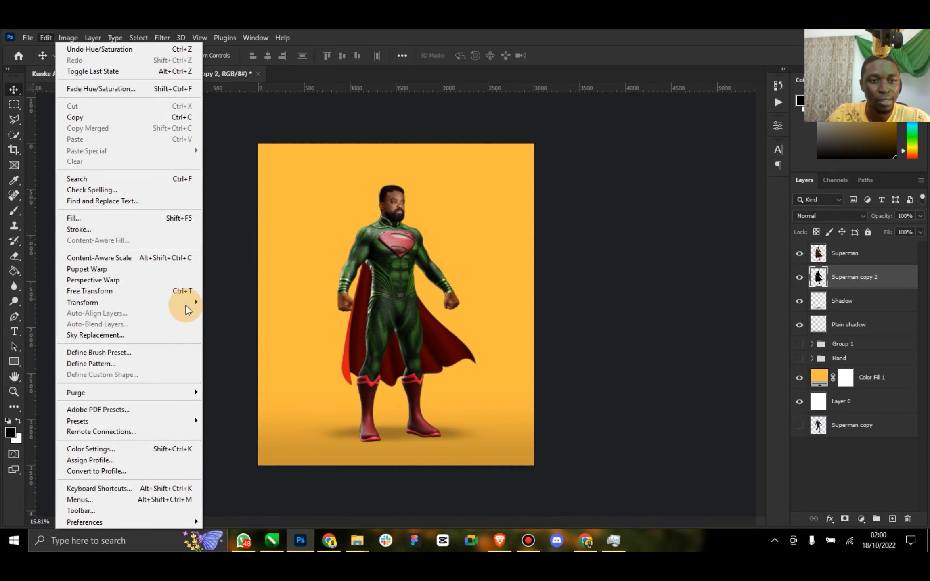
mouse_move(187, 302)
left_click(237, 530)
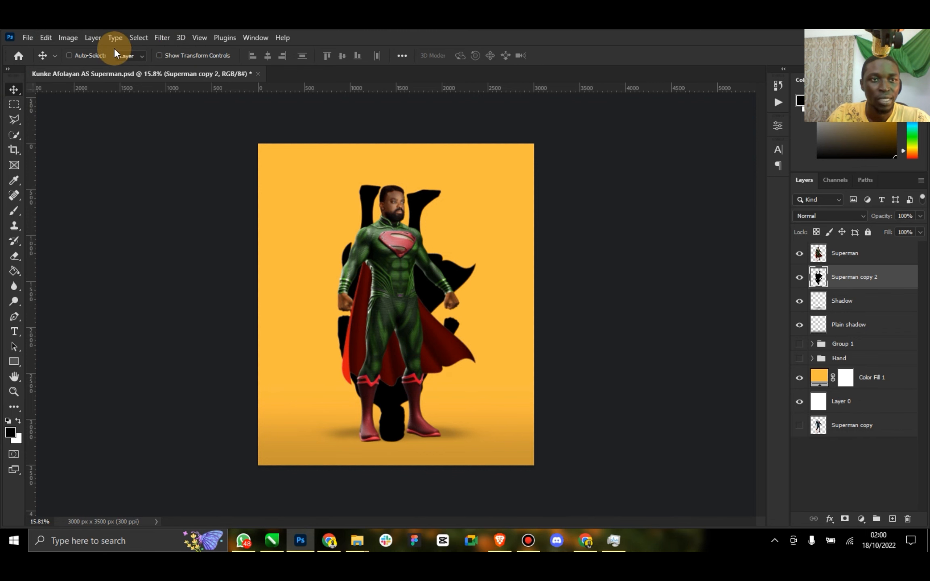
Step: Distort the flipped silhouette in perspective, widening its lower end and moving it down so its feet start near the boots
left_click(46, 40)
mouse_move(144, 304)
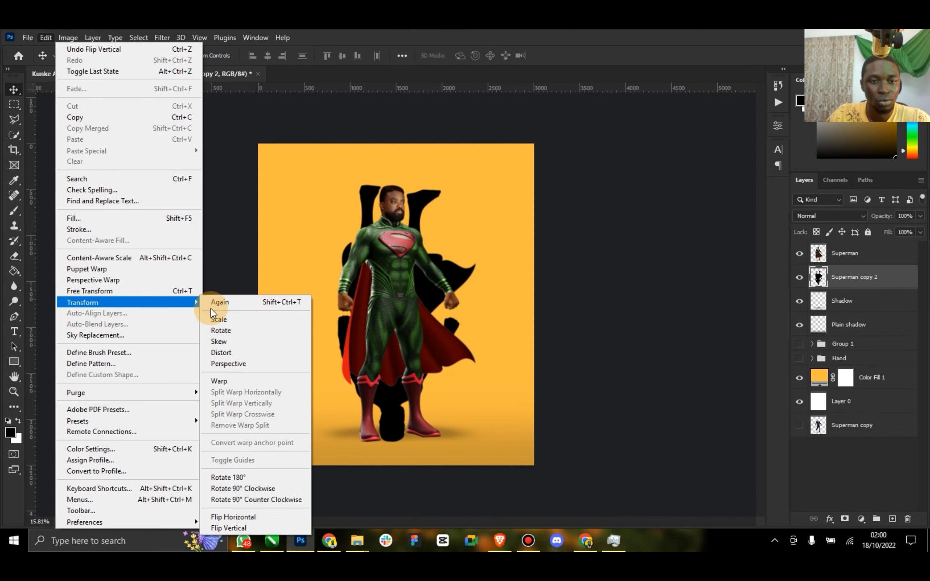
left_click(272, 363)
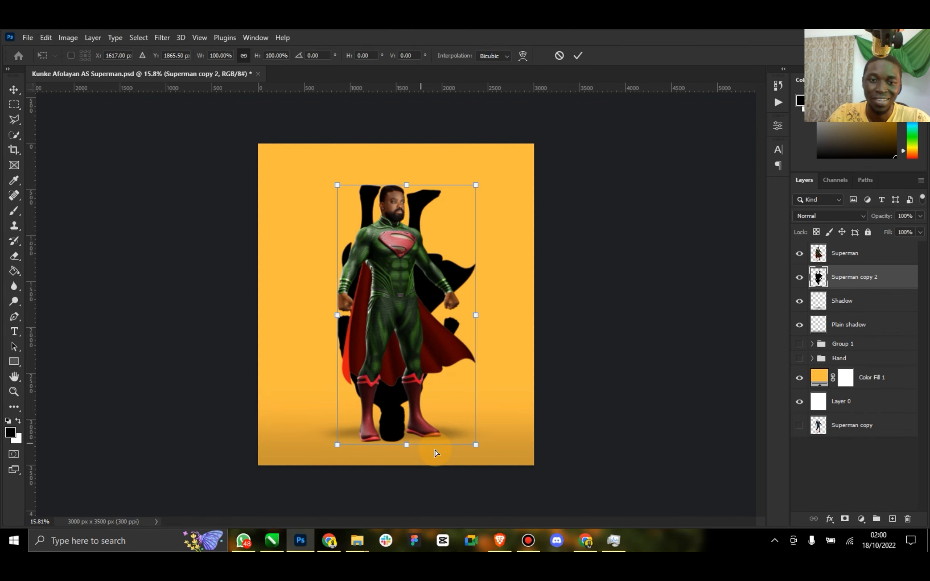
left_click_drag(338, 445, 123, 506)
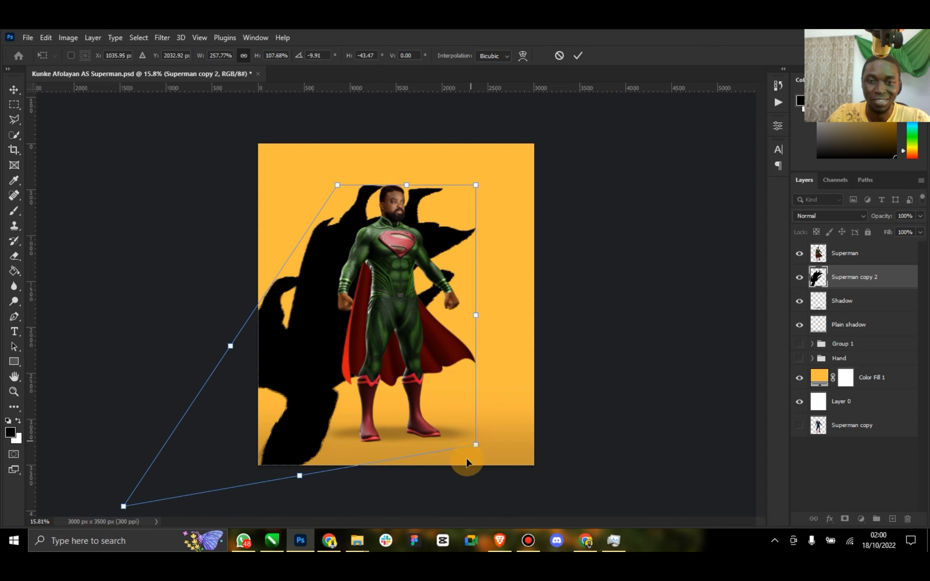
left_click_drag(430, 237, 430, 436)
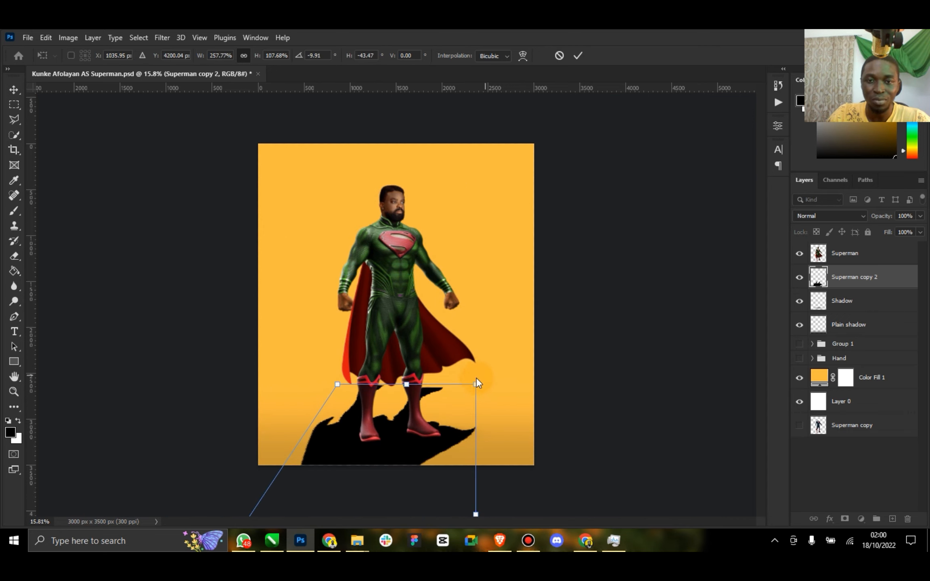
left_click_drag(475, 388, 461, 446)
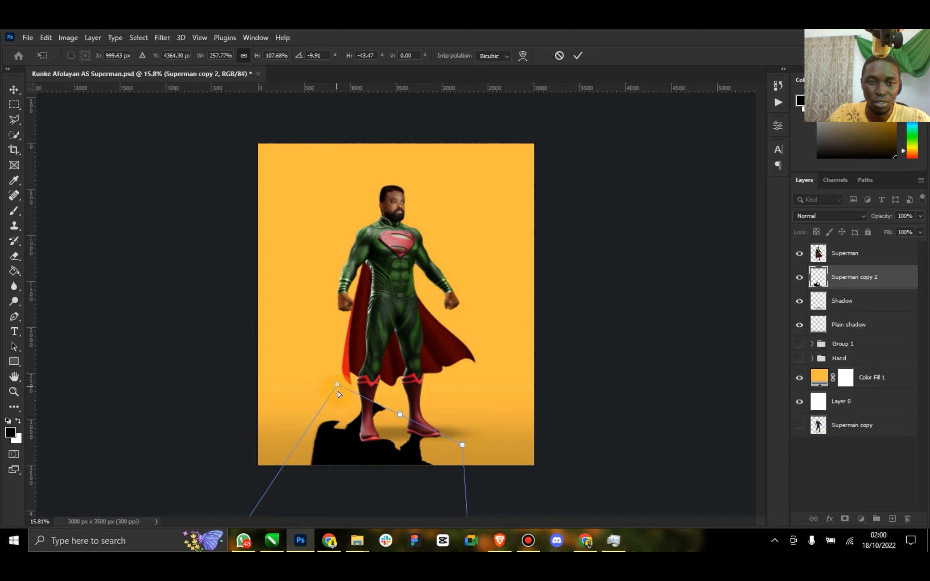
left_click_drag(338, 388, 343, 429)
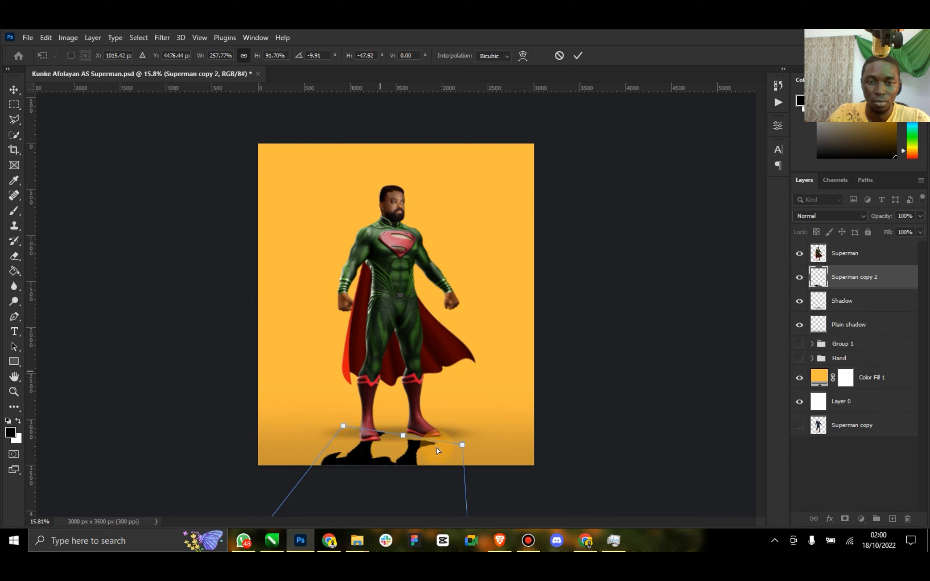
left_click(15, 89)
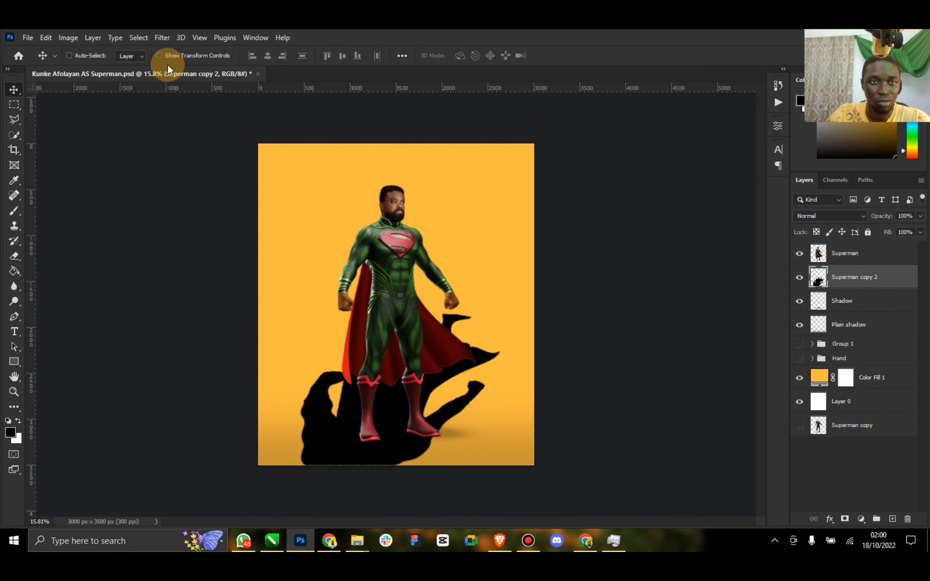
Step: Scale the black silhouette down to about 62.6% and keep it on the ground around the boots
left_click(168, 63)
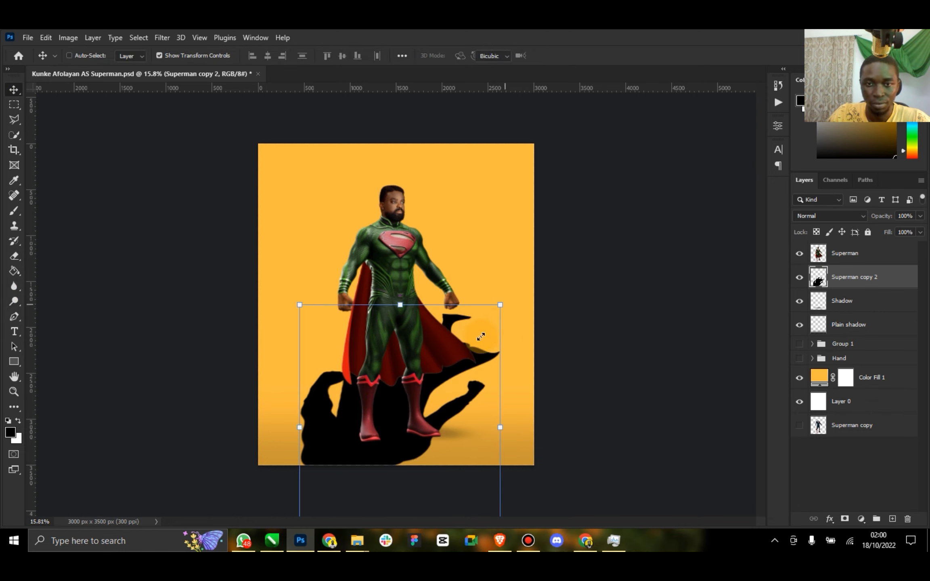
left_click_drag(481, 336, 423, 383)
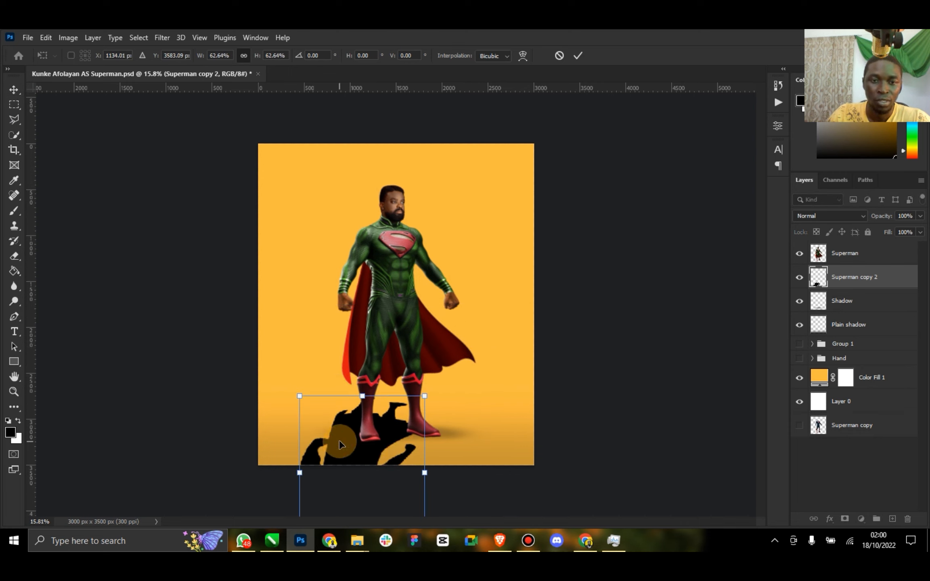
left_click(13, 90)
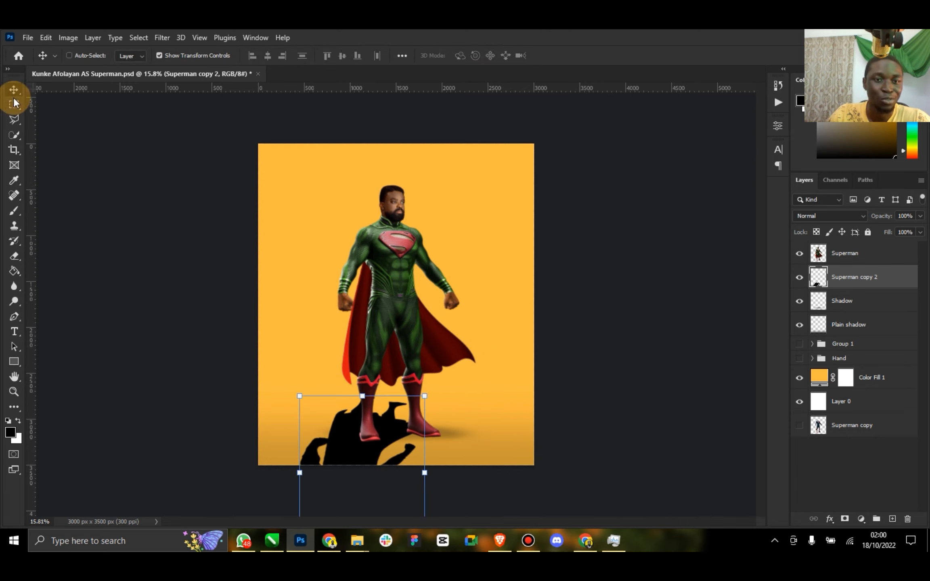
left_click(194, 54)
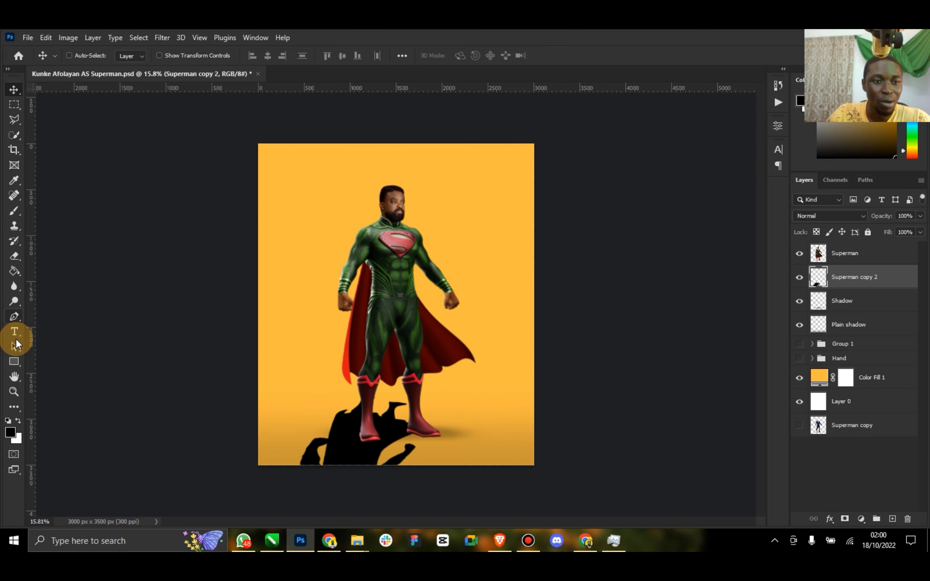
left_click(13, 391)
mouse_move(459, 383)
left_mouse_down()
mouse_move(427, 384)
mouse_move(443, 376)
left_mouse_up()
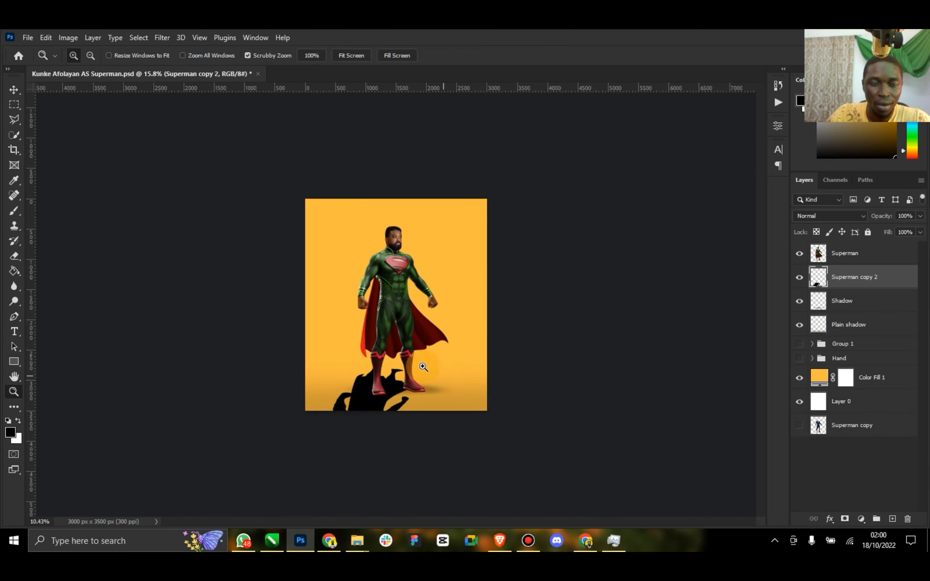
Step: Start distorting the black silhouette, skewing its far end toward the canvas's lower-left corner and pulling its other lower corner downward
left_click(16, 89)
left_click(45, 37)
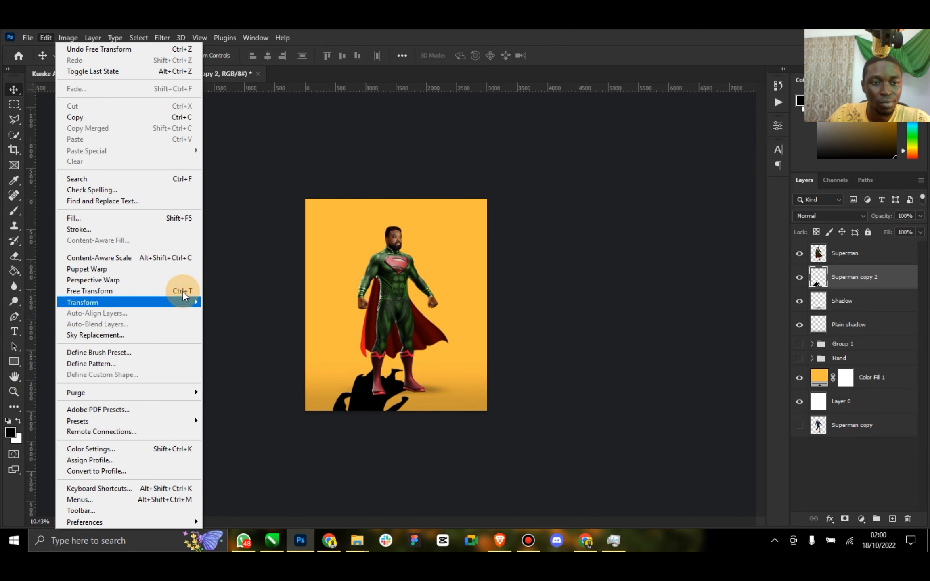
mouse_move(187, 303)
left_click(254, 352)
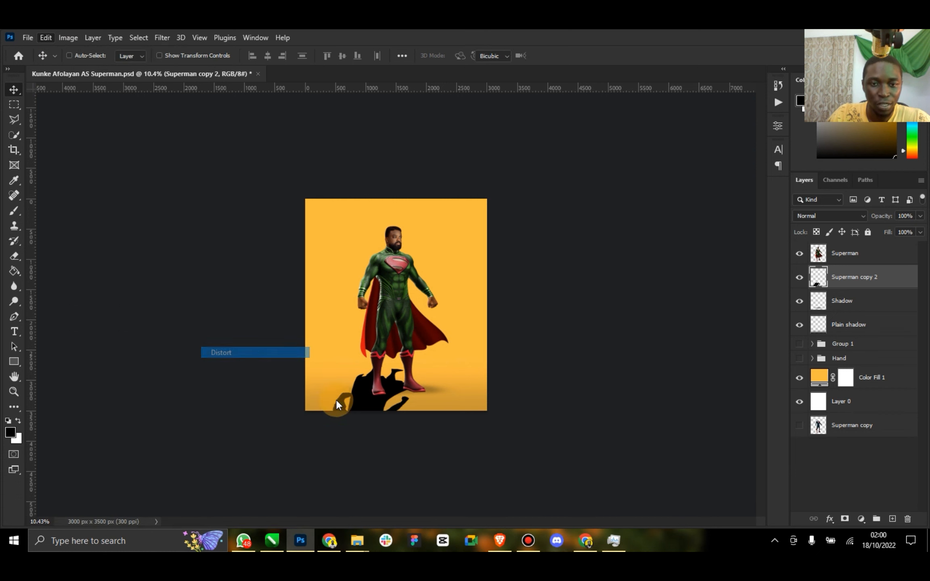
left_click_drag(335, 469, 260, 426)
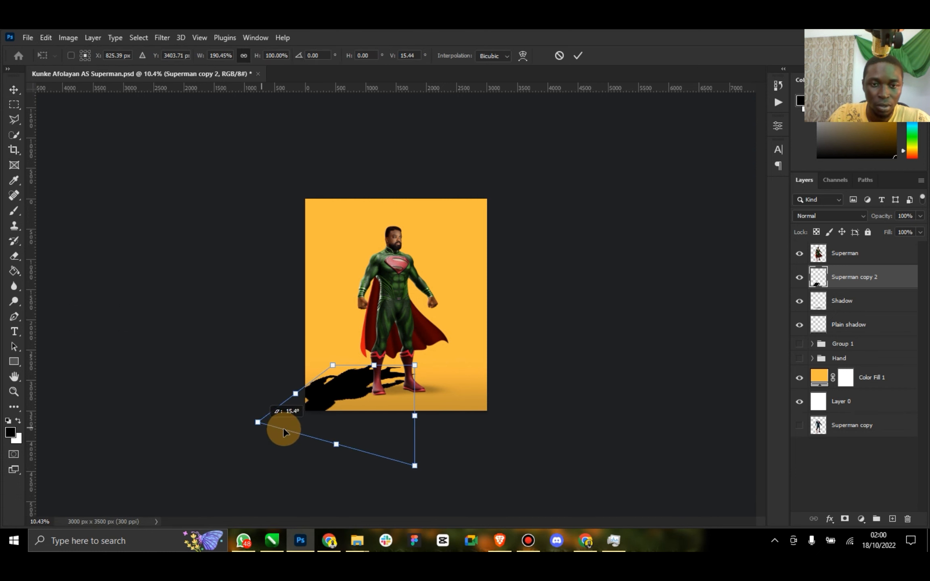
left_click_drag(414, 464, 399, 476)
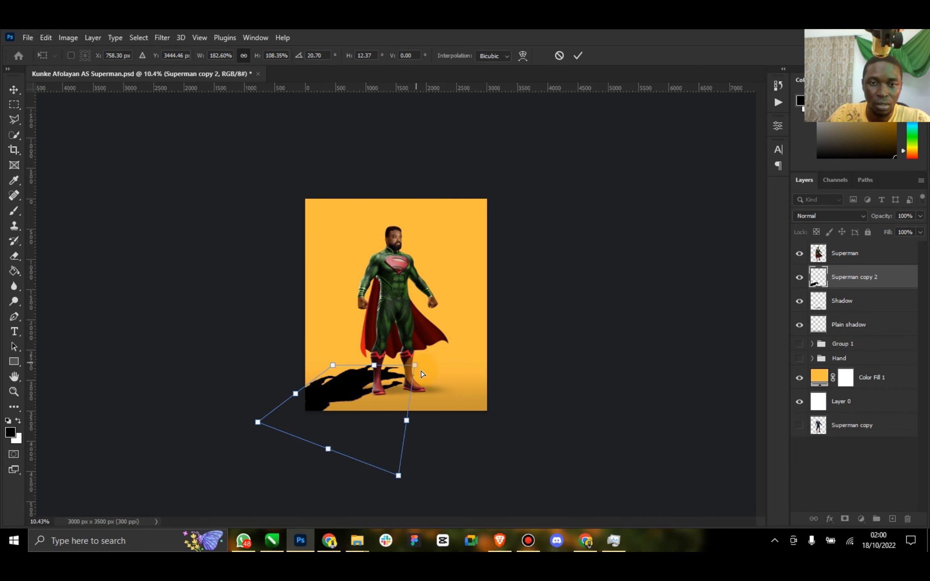
Step: Try to flatten the silhouette in front of the figure by lining up its upper edge with the boot soles
left_click_drag(415, 365, 445, 394)
left_click_drag(388, 379, 385, 389)
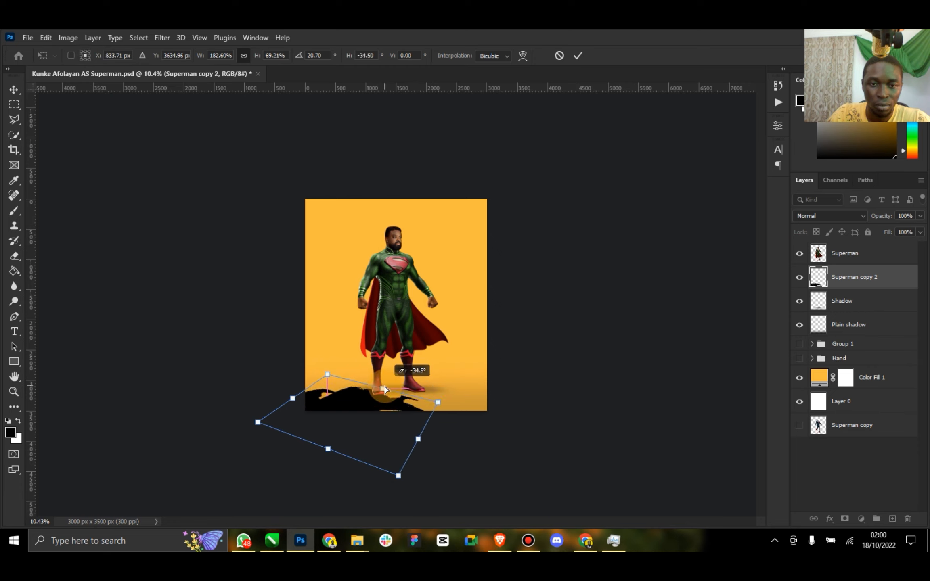
left_click_drag(436, 409, 448, 392)
left_click_drag(329, 376, 329, 390)
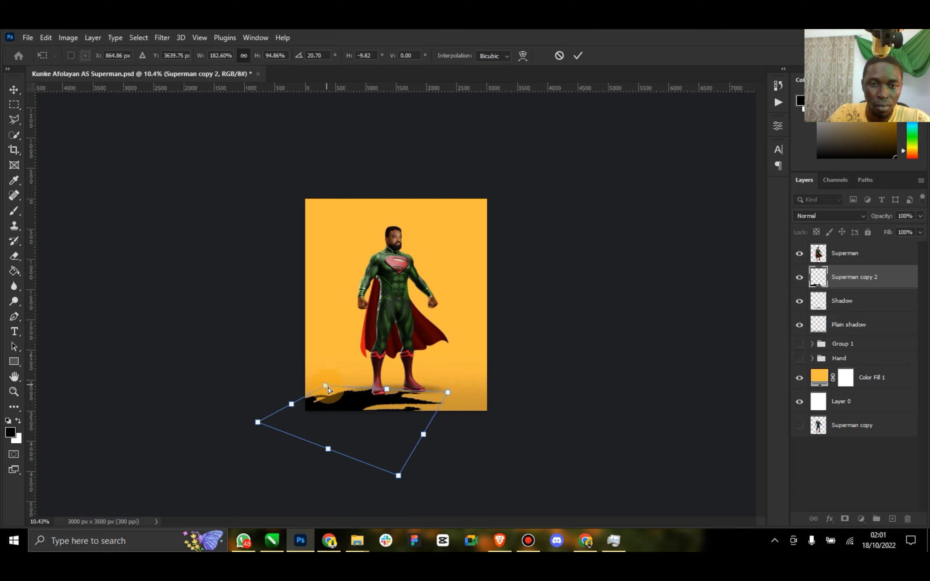
left_click_drag(398, 475, 312, 456)
left_click_drag(448, 393, 466, 389)
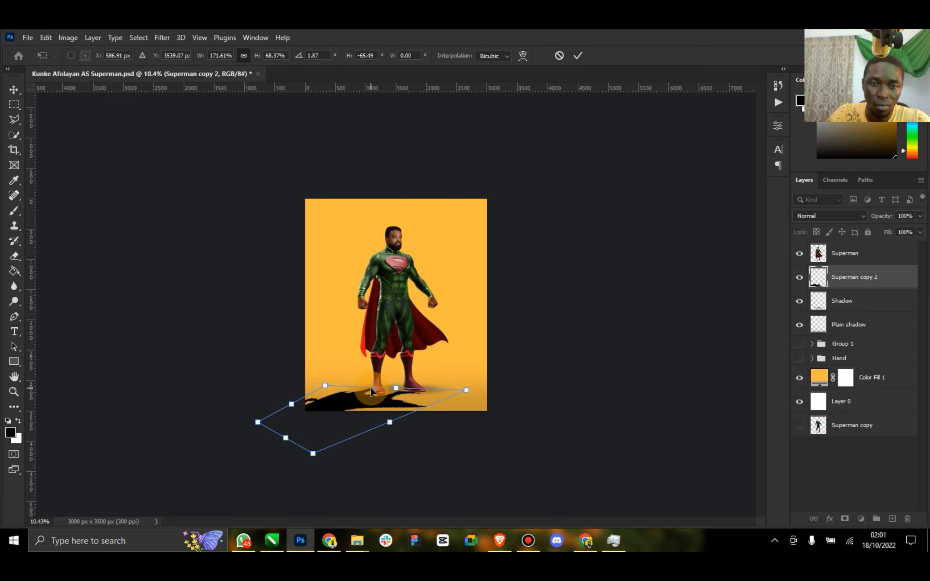
left_click_drag(373, 390, 325, 390)
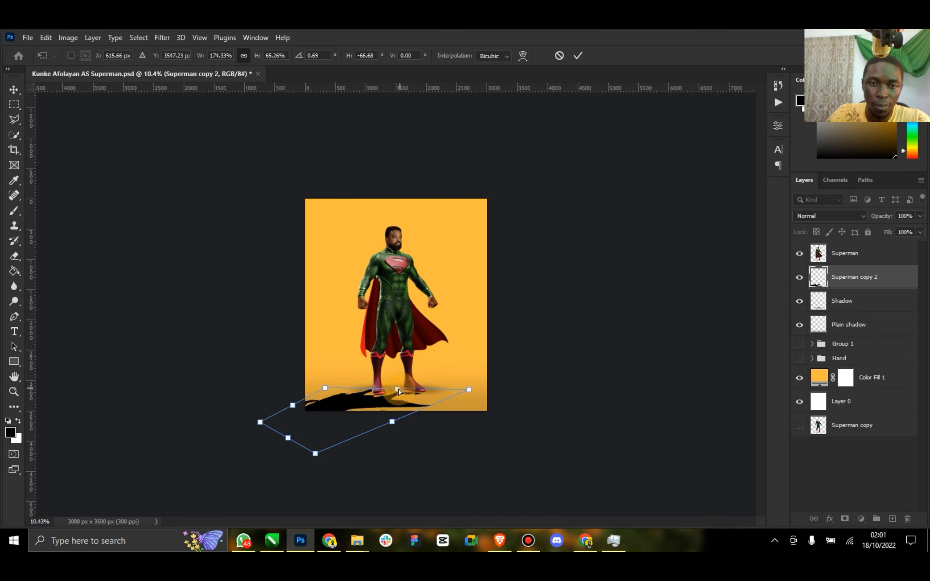
mouse_move(398, 390)
left_mouse_down()
mouse_move(404, 385)
mouse_move(396, 386)
left_mouse_up()
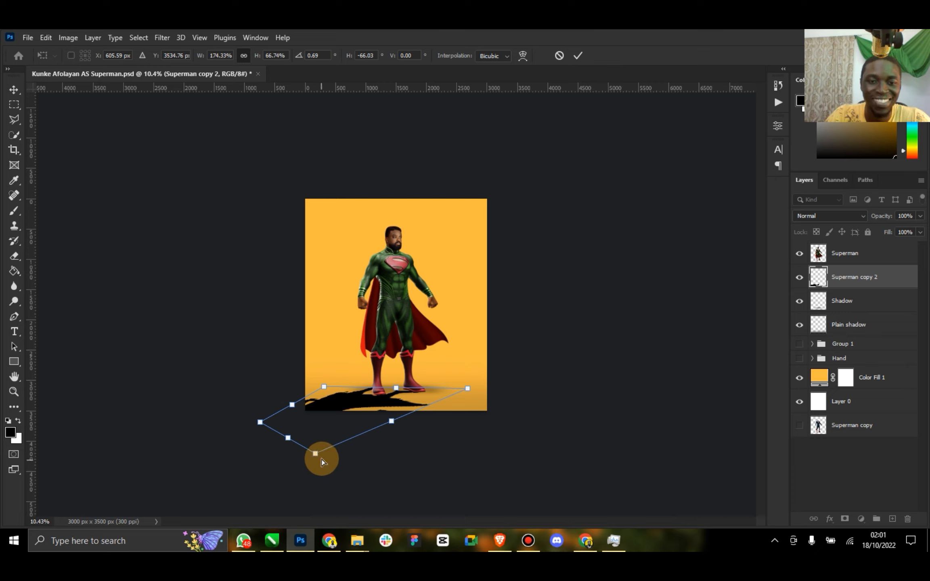
Step: Flip the distorted silhouette over the ground line so it falls behind the figure toward the canvas's left edge
left_click_drag(315, 454, 326, 304)
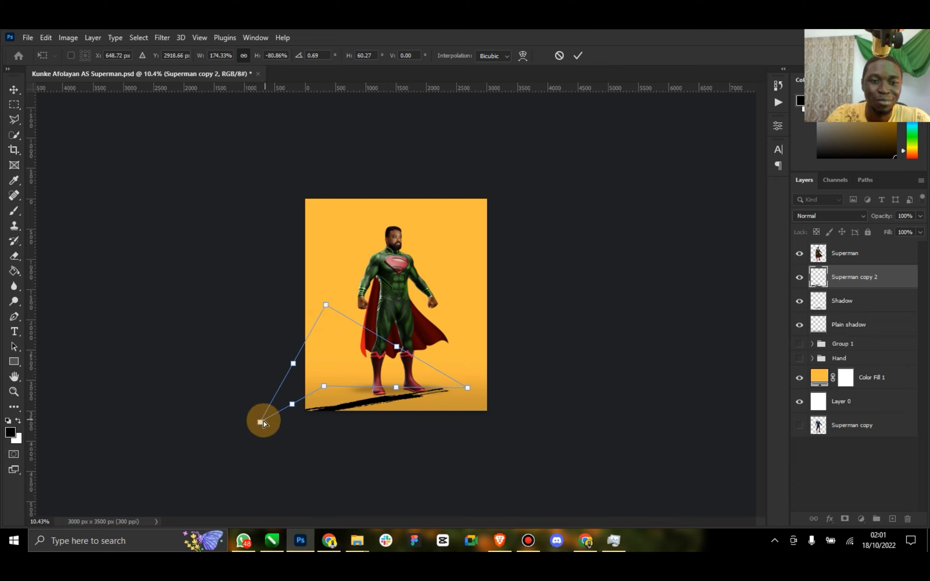
left_click_drag(261, 422, 282, 354)
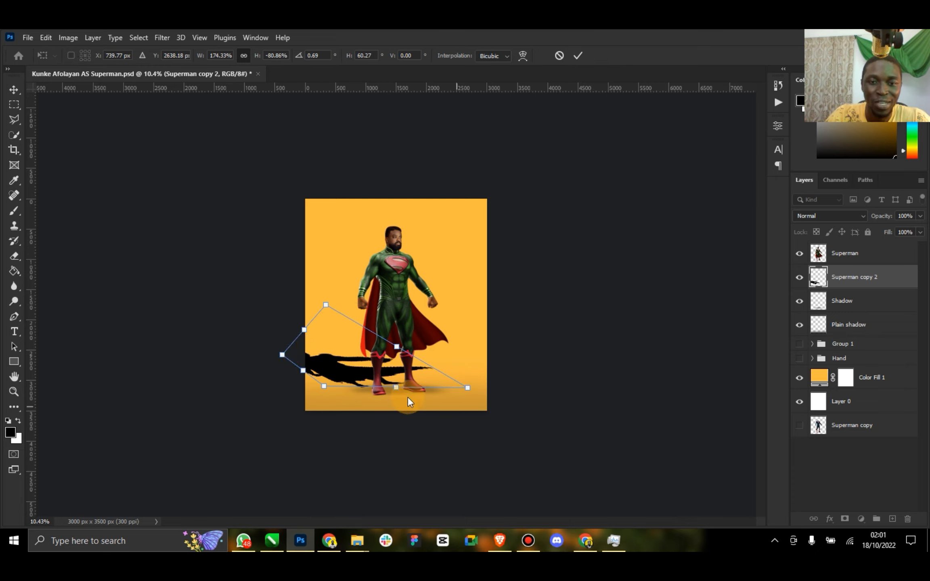
mouse_move(327, 388)
left_mouse_down()
mouse_move(311, 393)
mouse_move(340, 399)
left_mouse_up()
left_click_drag(471, 387, 445, 387)
left_click_drag(333, 310, 387, 336)
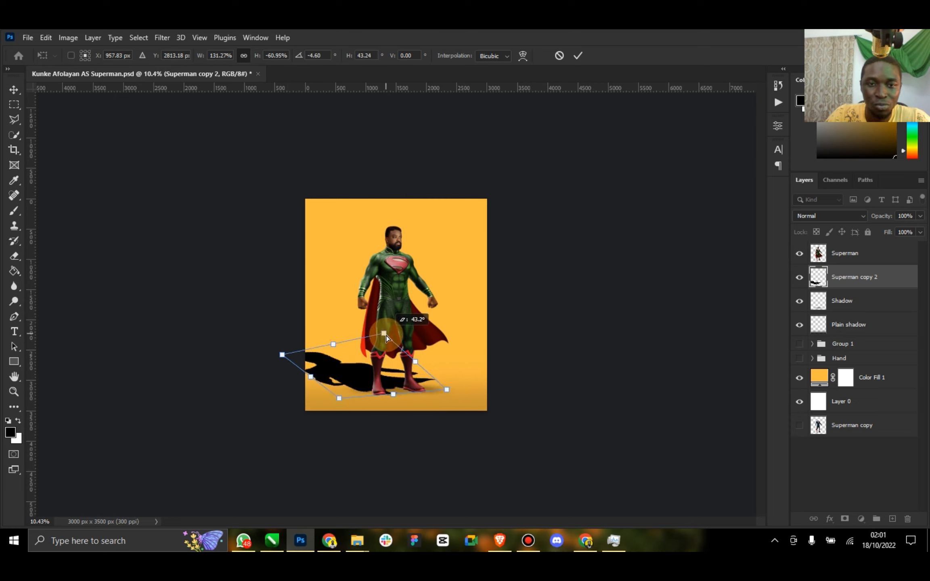
left_click_drag(285, 355, 323, 370)
left_click_drag(384, 339, 301, 365)
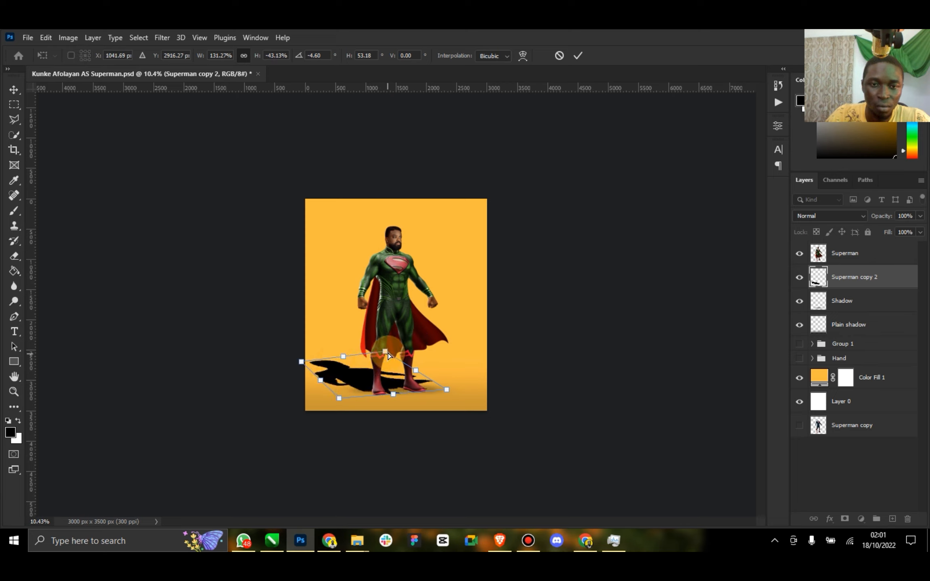
Step: Refine the silhouette's corners into a low, flat cast shadow meeting both boots, and apply the distortion
mouse_move(387, 353)
left_mouse_down()
mouse_move(425, 357)
mouse_move(387, 358)
left_mouse_up()
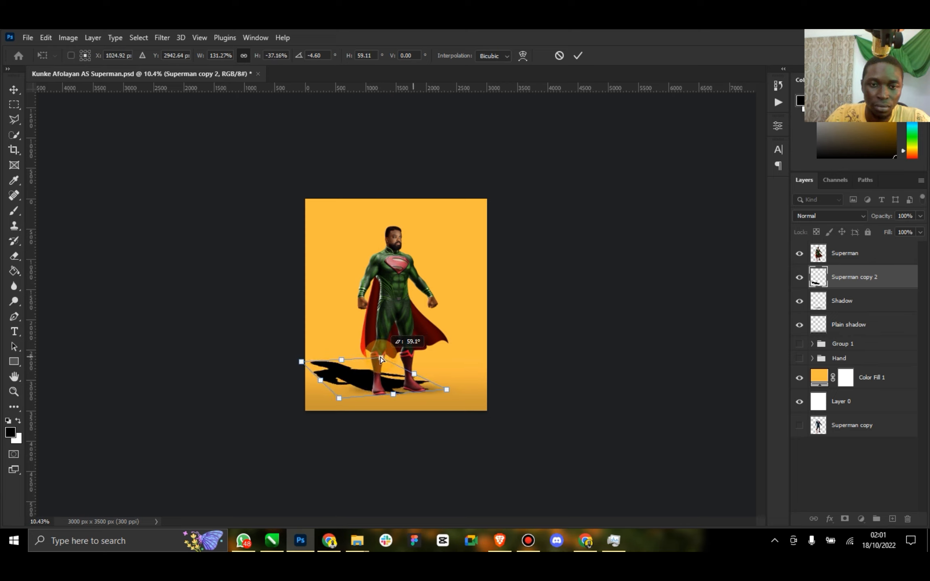
left_click_drag(351, 399, 319, 370)
left_click_drag(304, 400, 319, 402)
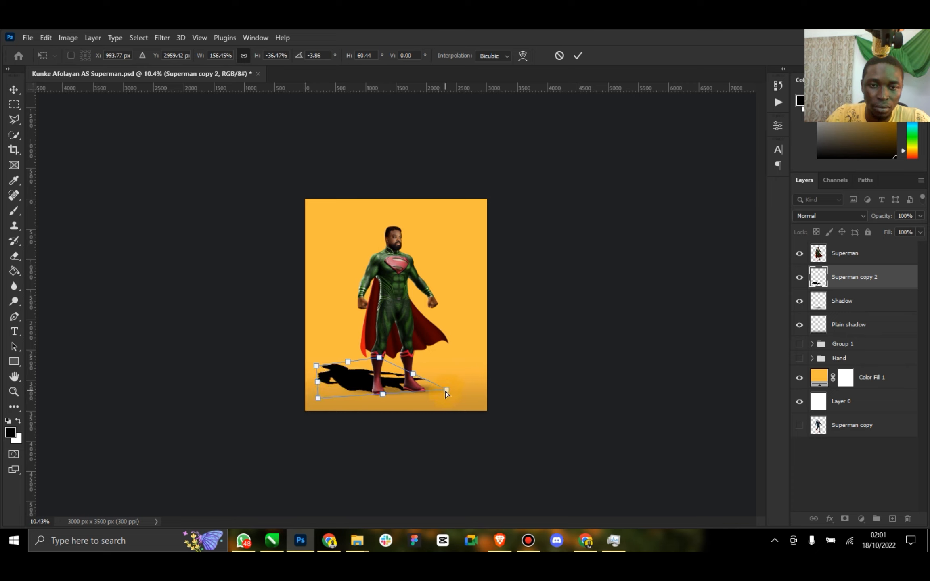
left_click_drag(446, 393, 450, 390)
left_click(383, 356)
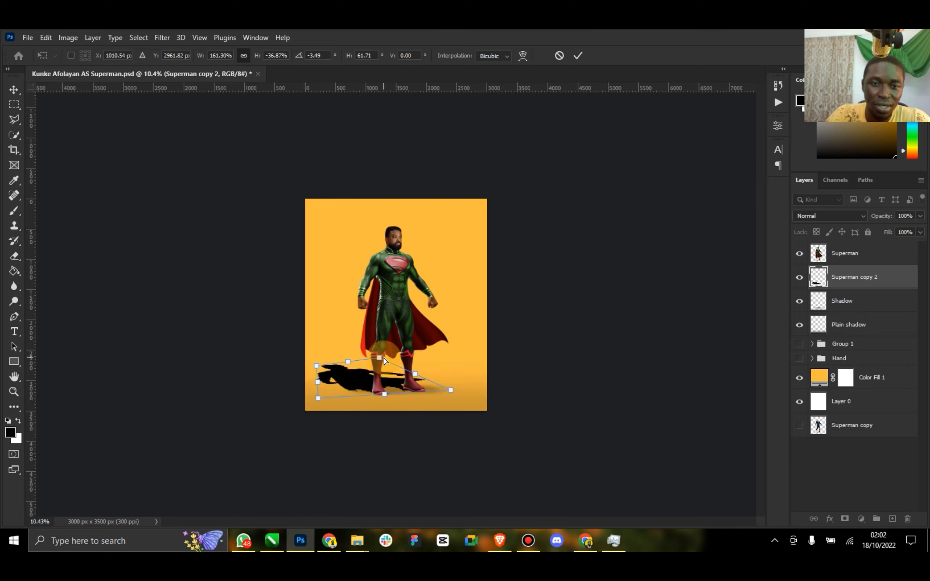
left_click_drag(384, 358, 384, 362)
left_click(318, 398)
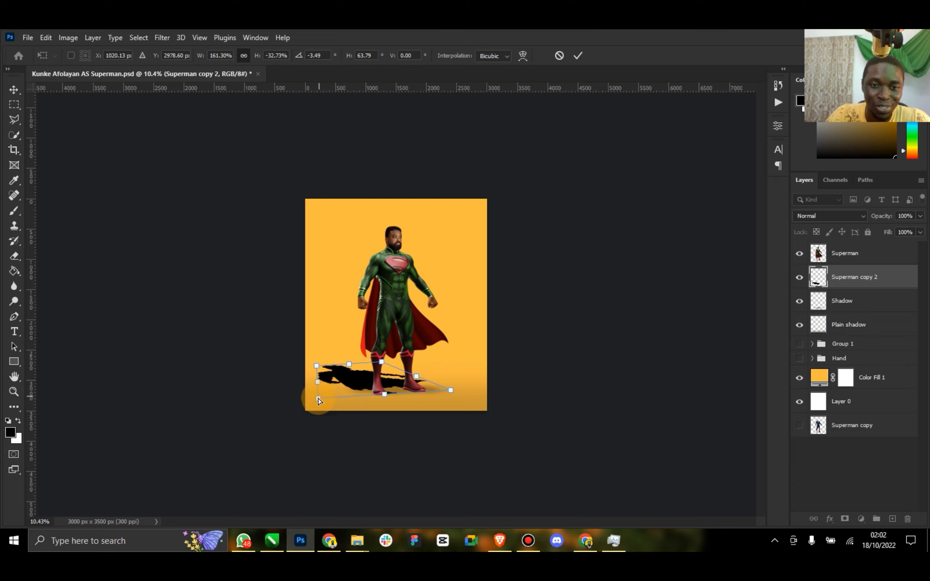
left_click_drag(318, 398, 307, 396)
left_click(378, 371)
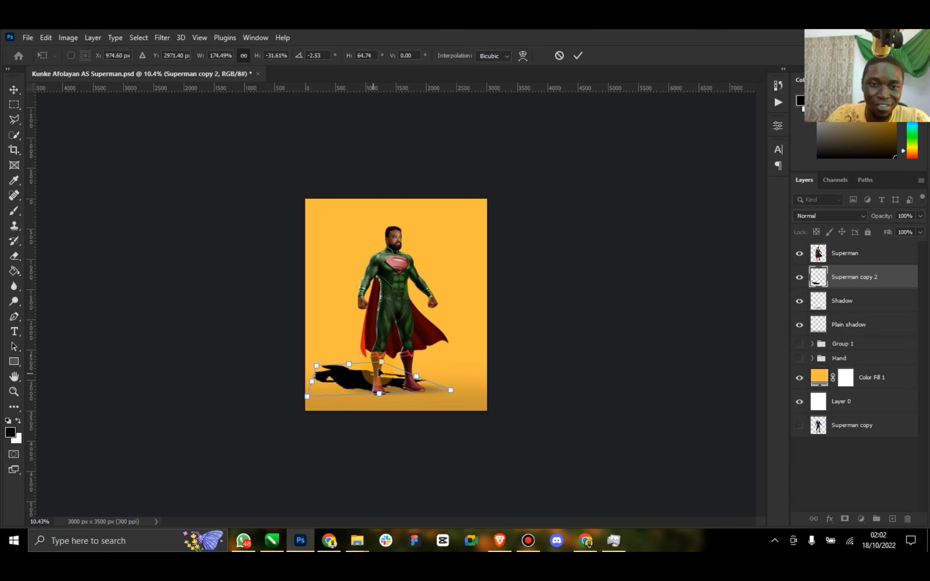
left_click(578, 58)
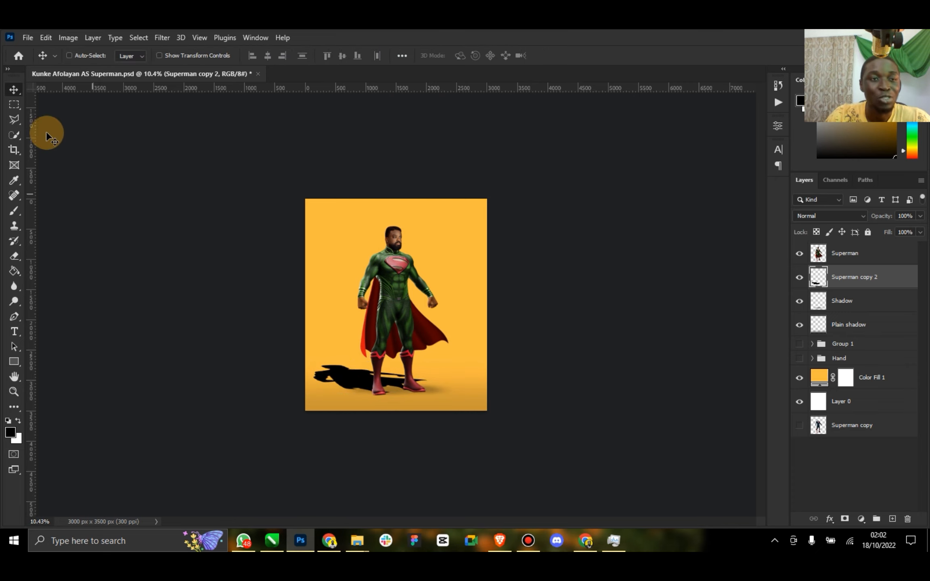
Step: Nudge the cast shadow into alignment with the soles of both boots
double_click(12, 379)
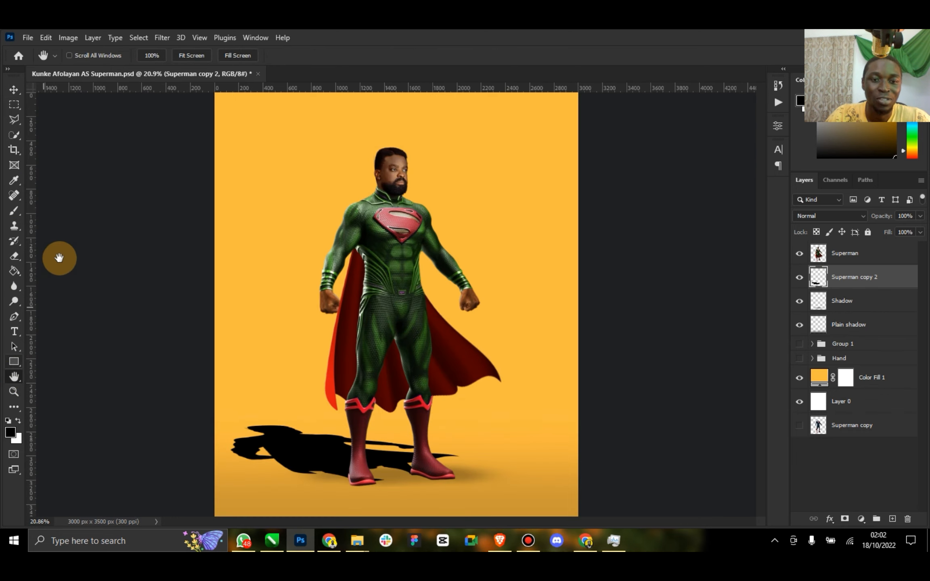
left_click(16, 89)
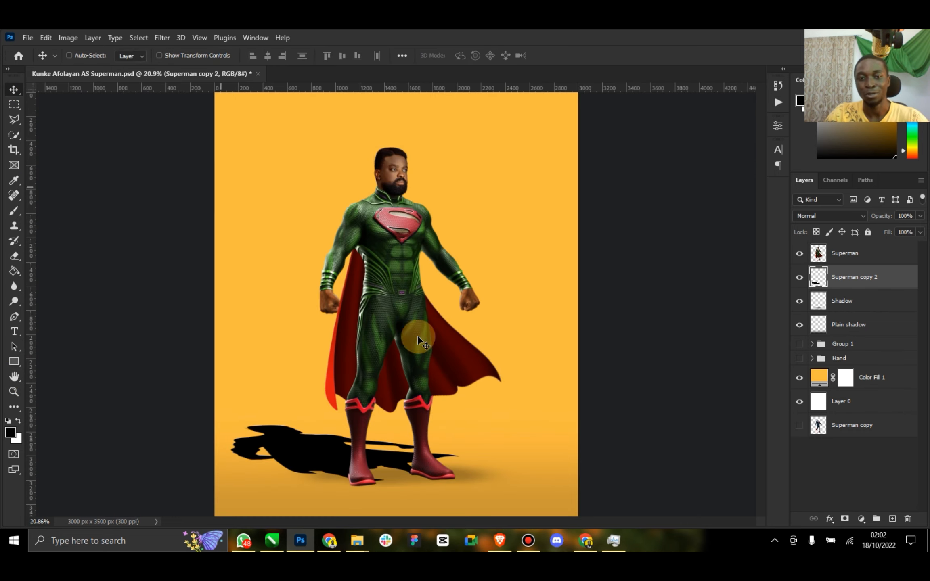
left_click_drag(429, 421, 429, 419)
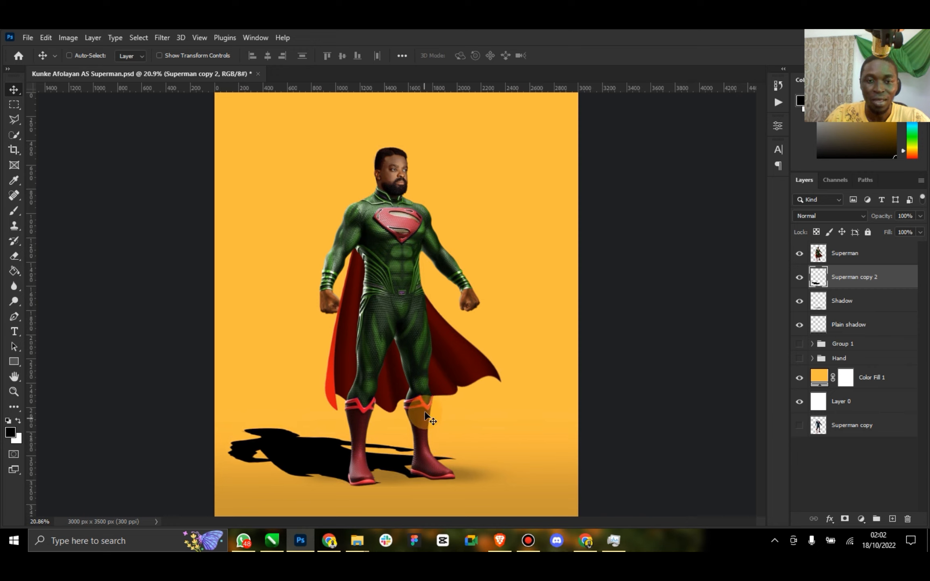
key("Up")
key("Up")
key("Up")
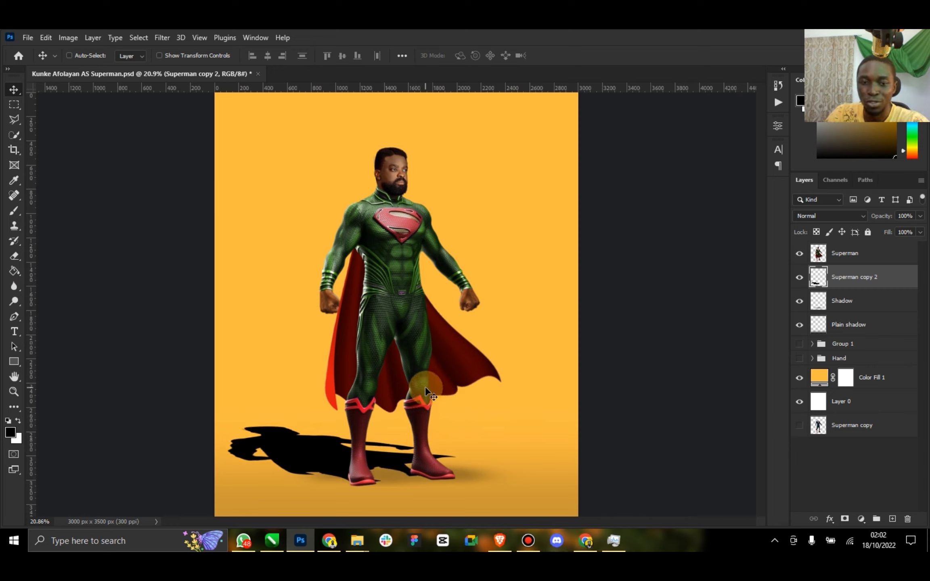
Step: Soften the cast shadow with a Gaussian Blur of 7.2 pixels
left_click(168, 37)
mouse_move(210, 185)
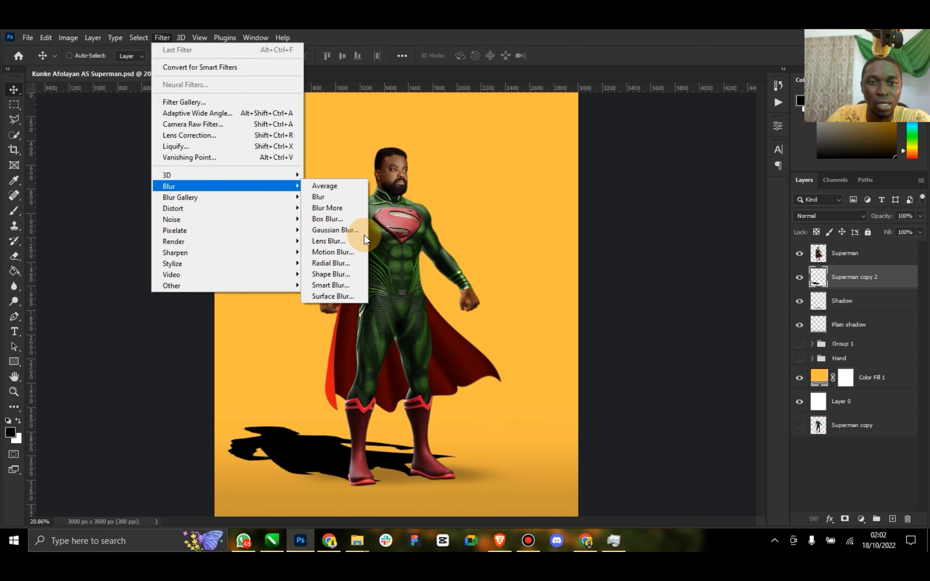
left_click(341, 228)
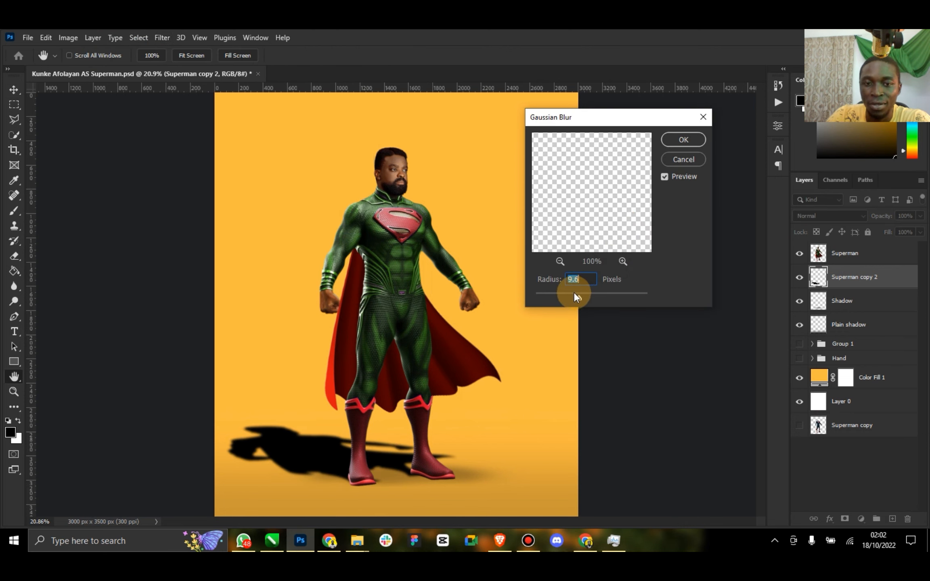
mouse_move(582, 294)
left_mouse_down()
mouse_move(593, 296)
mouse_move(564, 298)
mouse_move(571, 297)
left_mouse_up()
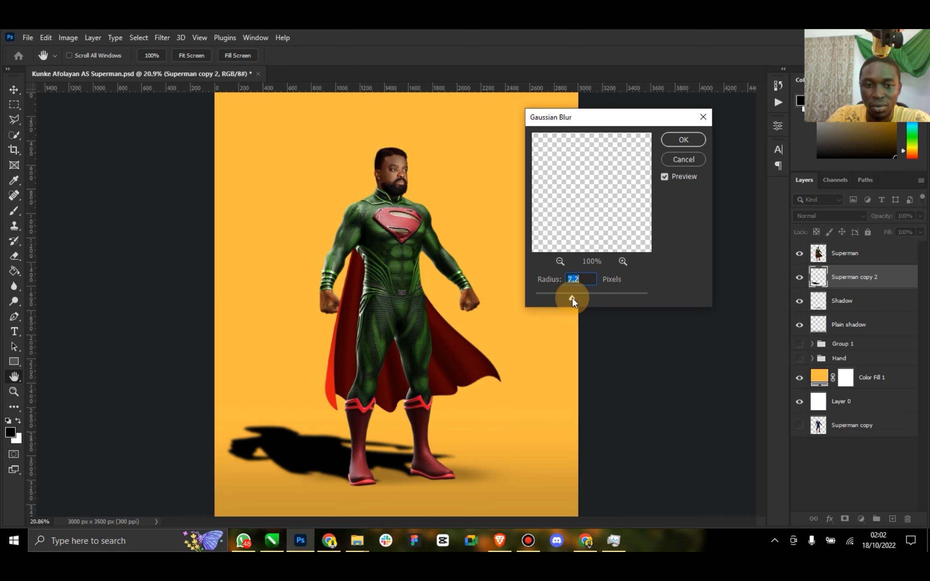
left_click(681, 141)
Step: Blend the cast shadow in Multiply mode at 57% opacity, previewing other blend modes before keeping Multiply
left_click(837, 216)
left_click(817, 256)
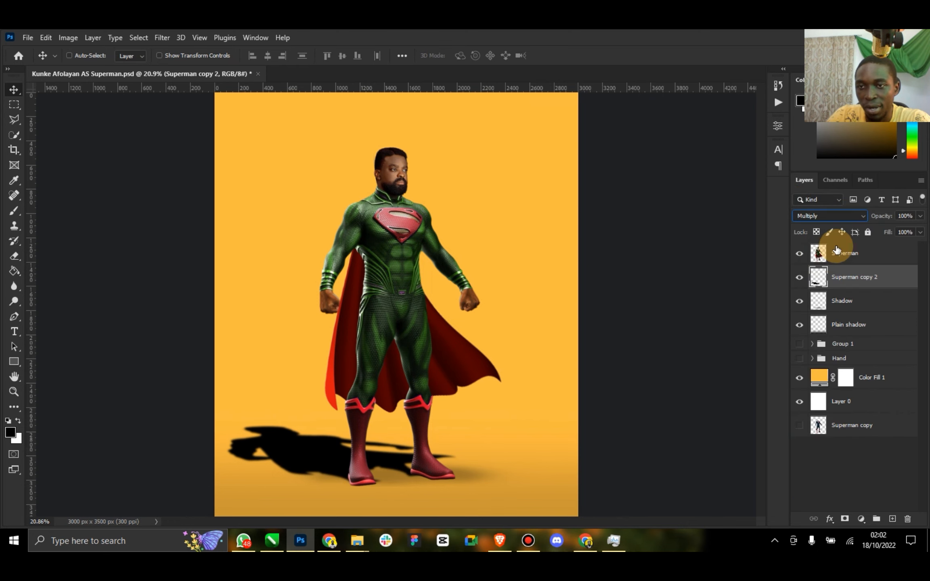
left_click(895, 230)
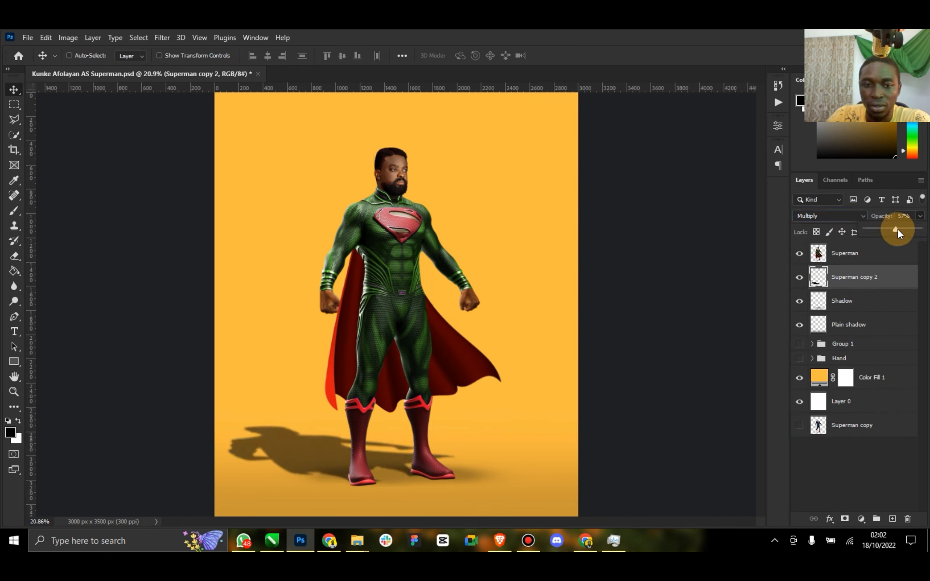
left_click(848, 214)
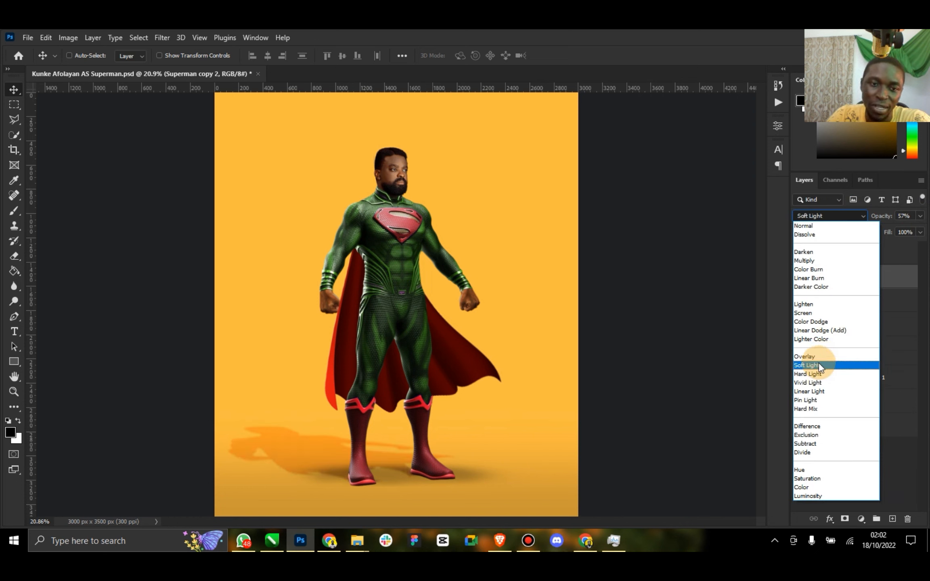
left_click(815, 260)
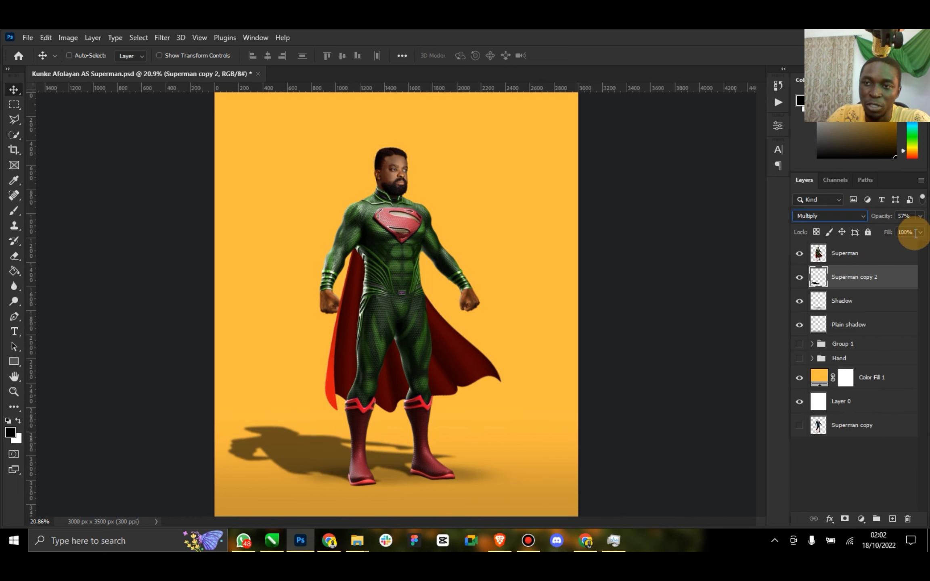
Step: Lighten the cast shadow by setting its fill to 43% and its opacity to 33%
left_click(918, 232)
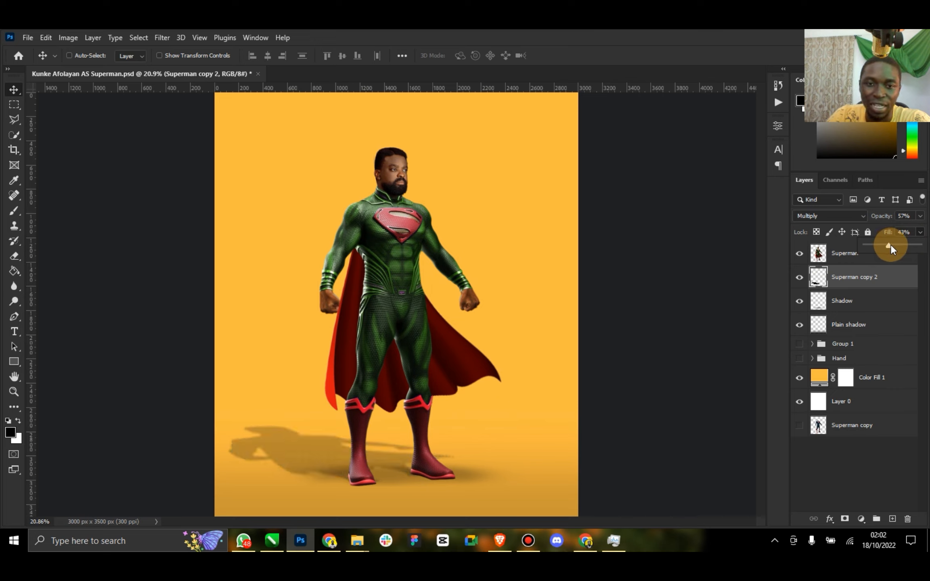
left_click(920, 216)
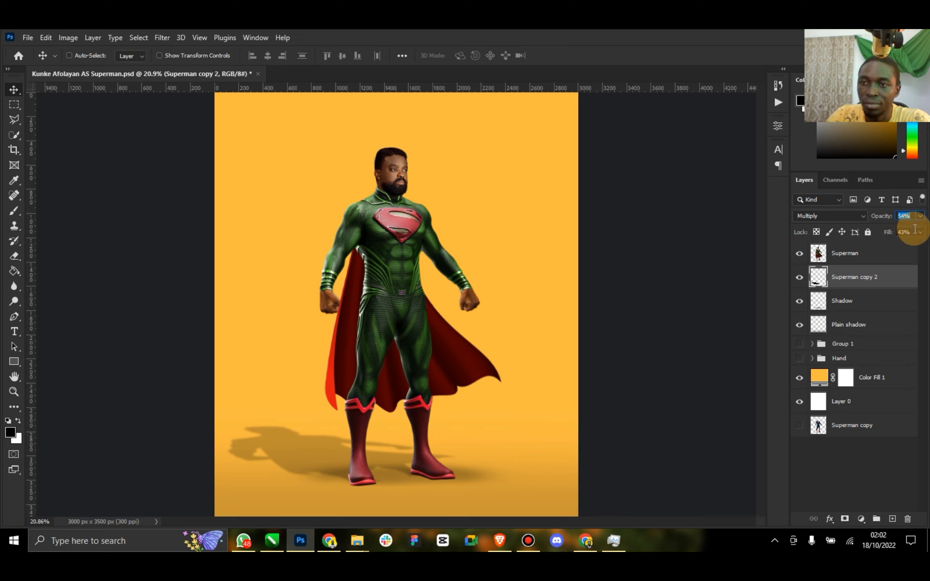
left_click(919, 215)
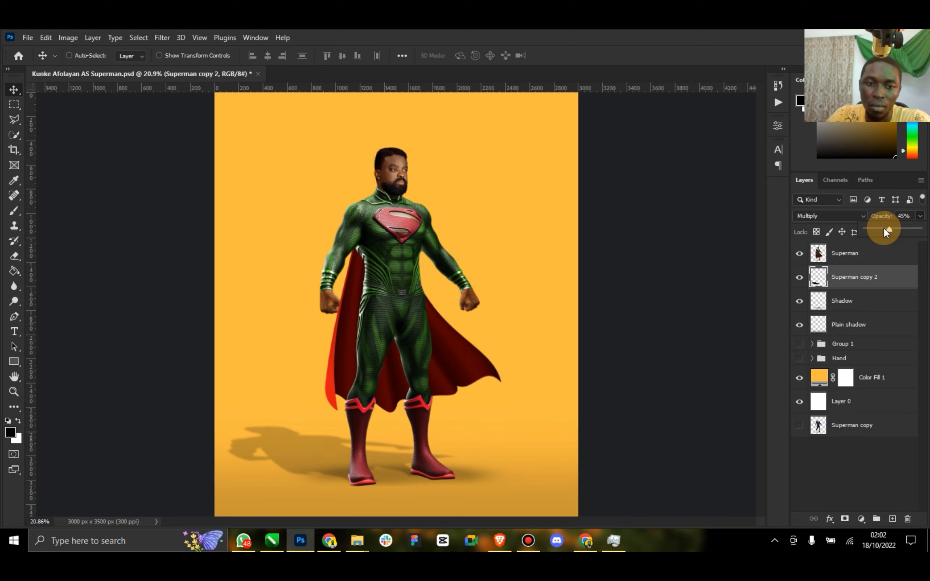
left_click_drag(883, 231, 882, 232)
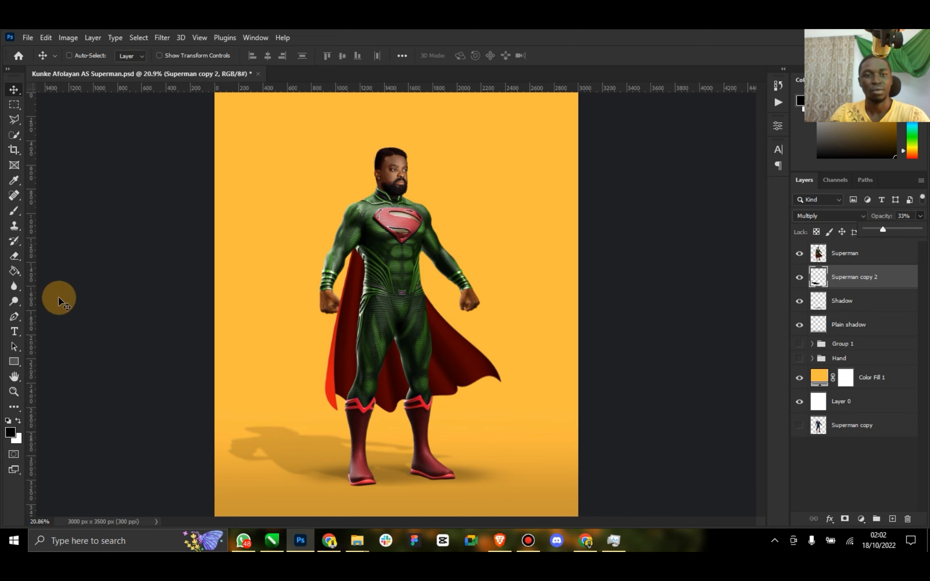
left_click(14, 392)
left_click_drag(474, 308, 466, 306)
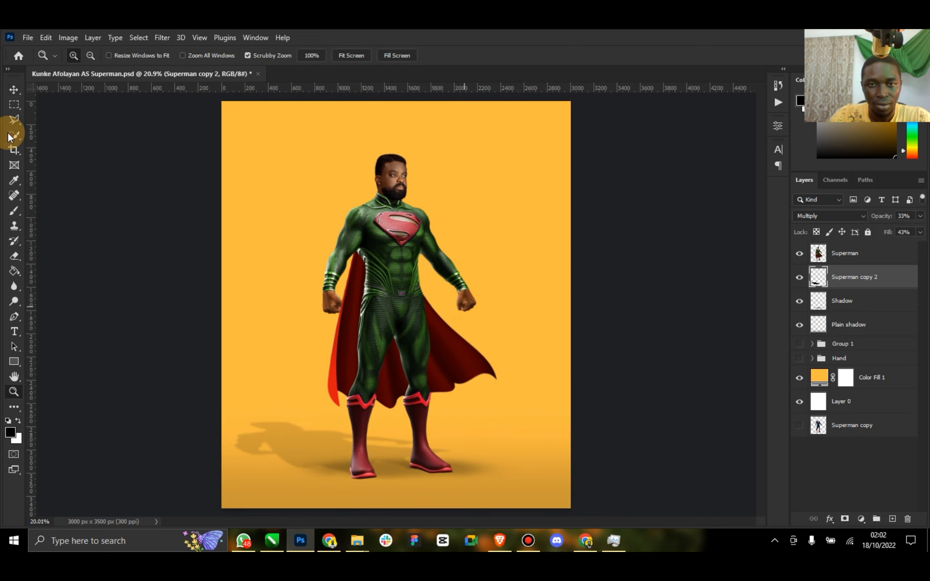
Step: Save the document and add a new layer named "Shade" directly above the cast shadow layer
left_click(14, 89)
key("ctrl+s")
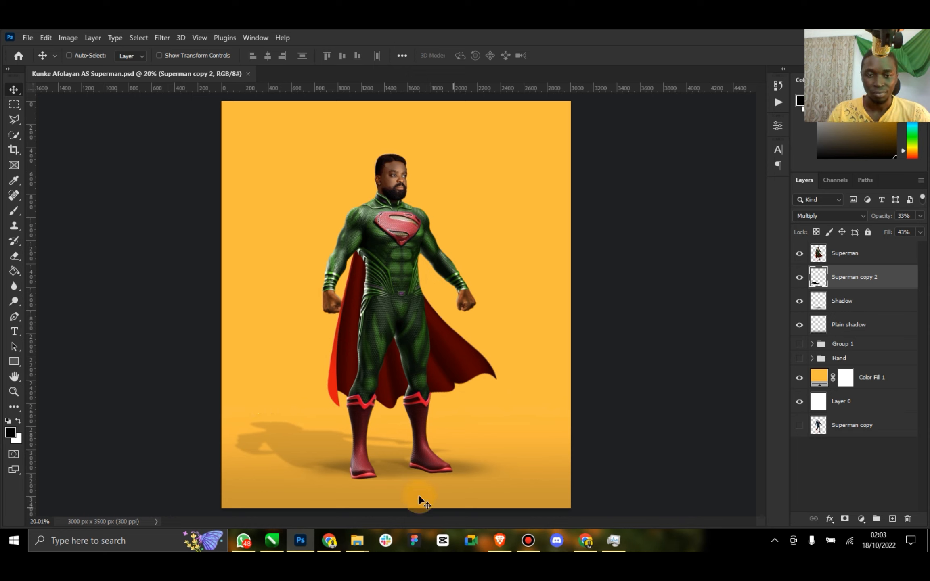
left_click(891, 520)
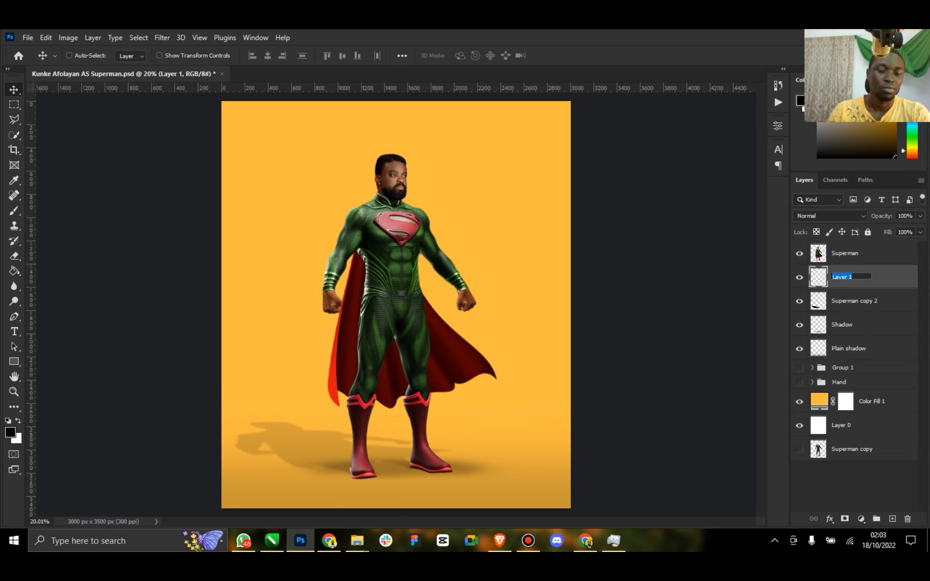
type("Shade")
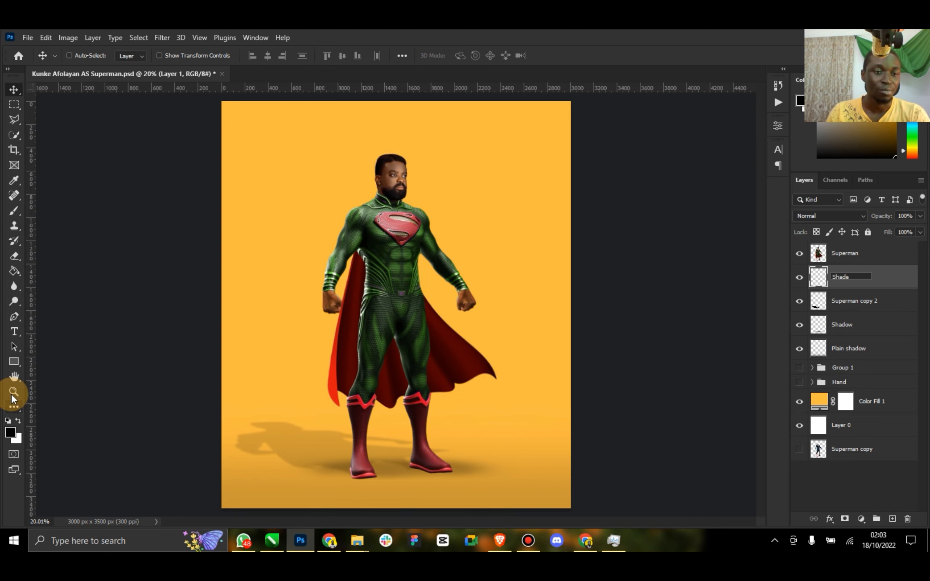
Step: Paint black contact shading along the soles of both boots with a soft 80 px brush on the Shade layer
left_click(13, 397)
left_click_drag(407, 483, 430, 463)
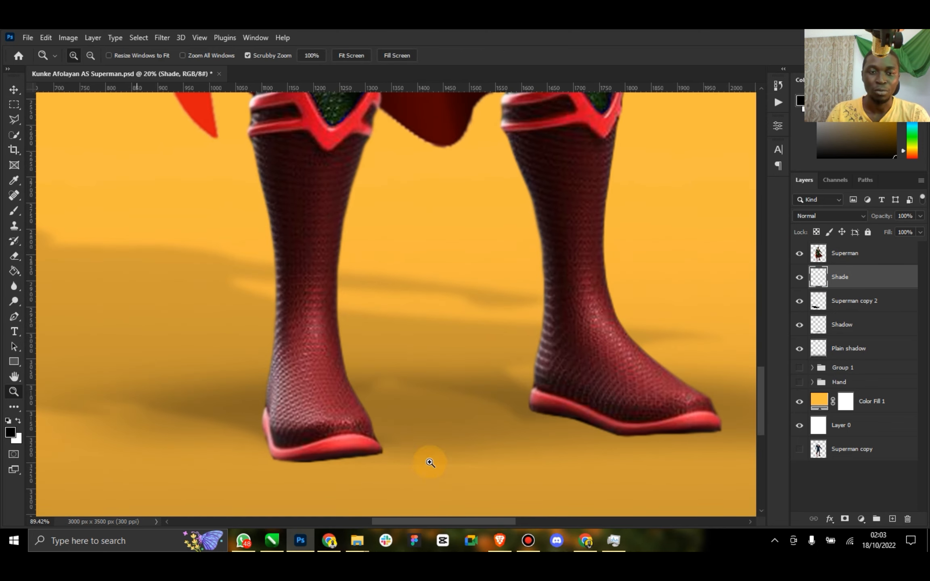
left_click(15, 211)
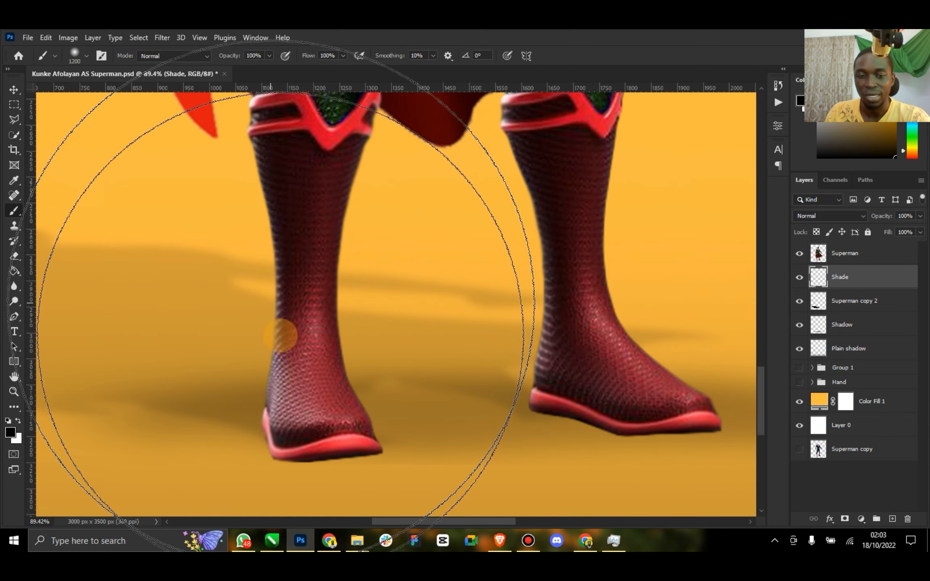
key("bracketleft")
key("bracketleft")
key("bracketleft")
key("bracketleft")
key("bracketleft")
key("bracketleft")
key("bracketleft")
key("bracketleft")
key("bracketleft")
key("bracketleft")
key("bracketleft")
key("bracketleft")
key("bracketleft")
key("bracketleft")
key("bracketleft")
key("bracketleft")
key("bracketleft")
key("bracketleft")
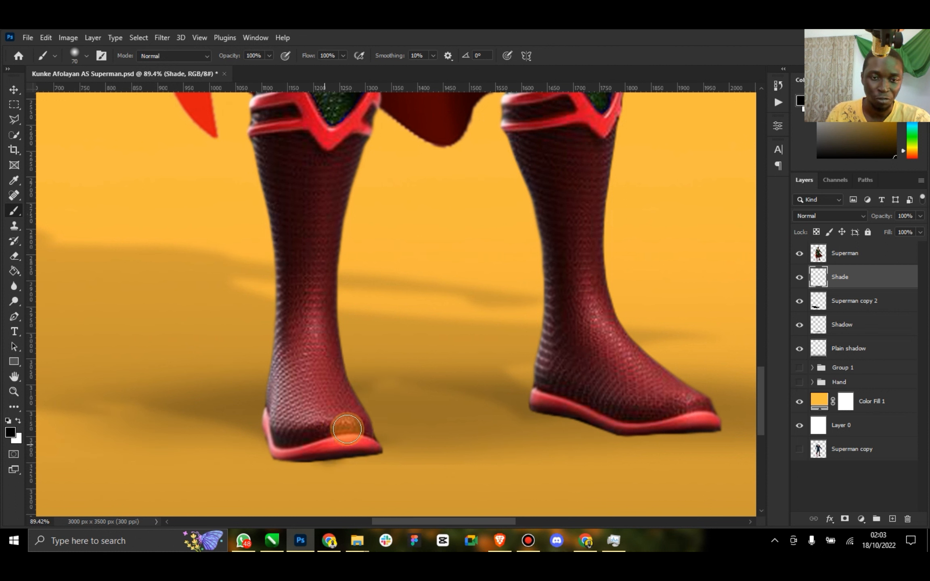
key("bracketright")
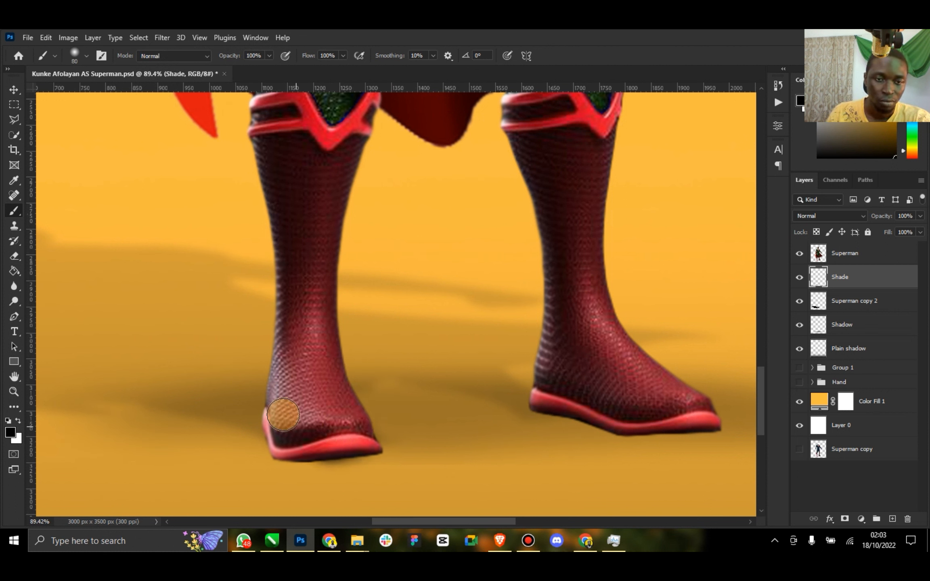
mouse_move(283, 414)
left_mouse_down()
mouse_move(292, 443)
mouse_move(326, 440)
mouse_move(297, 446)
mouse_move(343, 444)
mouse_move(289, 445)
mouse_move(356, 444)
left_mouse_up()
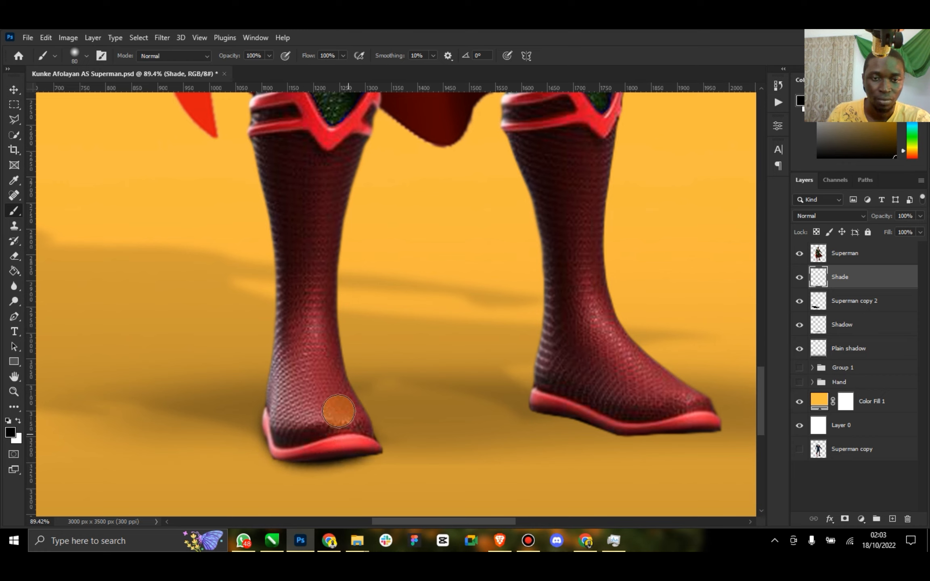
mouse_move(338, 411)
left_mouse_down()
mouse_move(369, 450)
mouse_move(332, 434)
mouse_move(356, 441)
mouse_move(332, 443)
left_mouse_up()
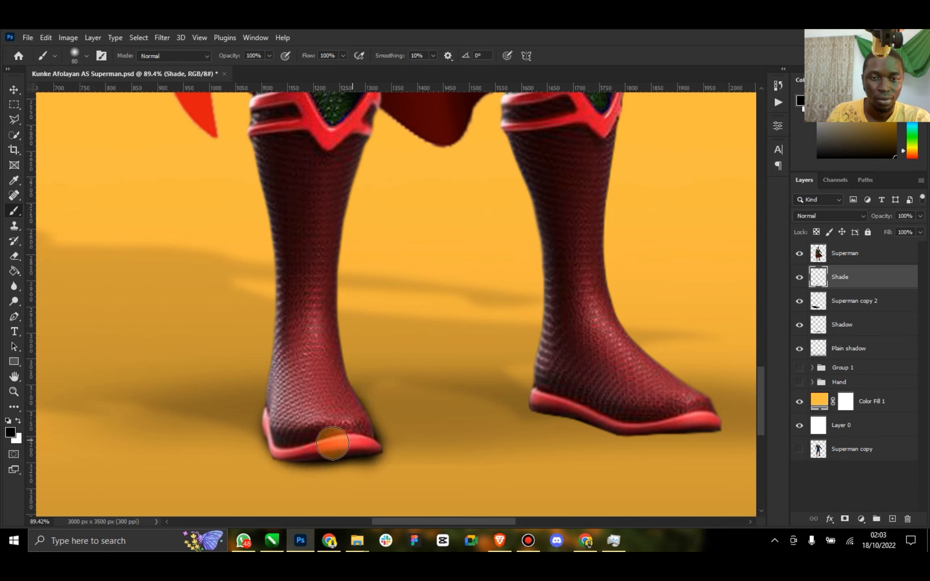
mouse_move(545, 396)
left_mouse_down()
mouse_move(627, 405)
mouse_move(590, 404)
mouse_move(638, 413)
mouse_move(633, 421)
mouse_move(708, 418)
mouse_move(594, 413)
mouse_move(602, 415)
mouse_move(556, 398)
mouse_move(696, 418)
mouse_move(636, 405)
left_mouse_up()
mouse_move(355, 439)
left_mouse_down()
mouse_move(335, 441)
mouse_move(364, 440)
mouse_move(287, 431)
left_mouse_up()
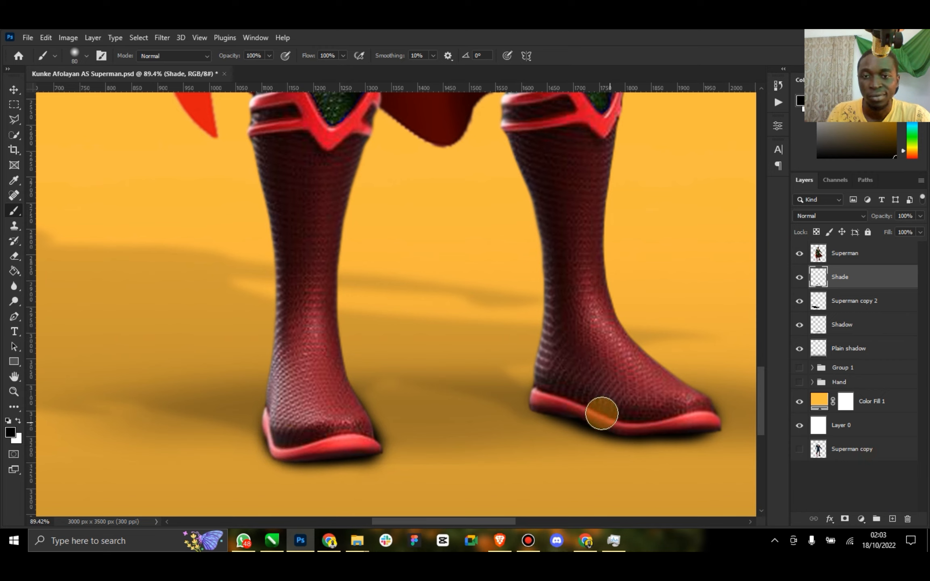
Step: Blend the Shade layer in Multiply mode at 75% opacity and 71% fill, comparing the image with and without it
left_click(863, 214)
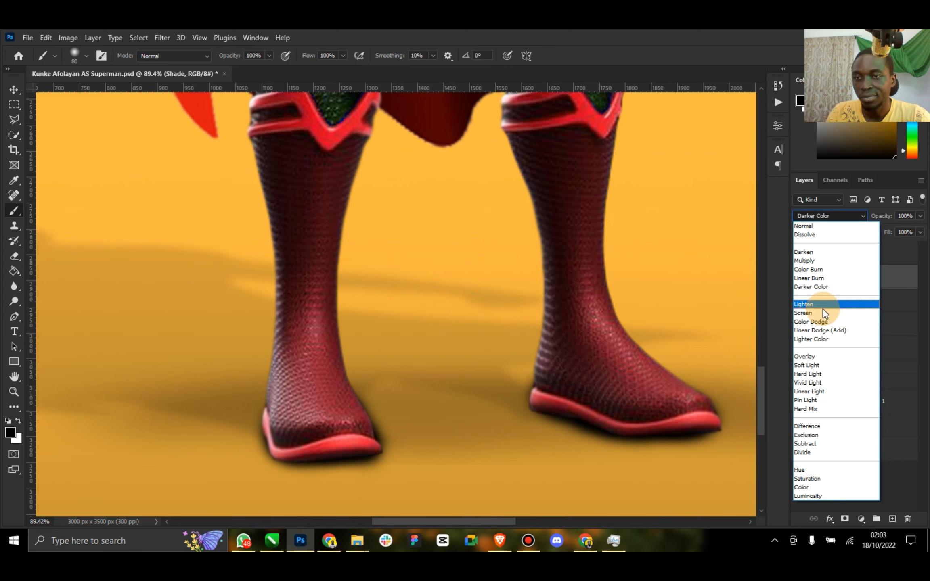
left_click(809, 261)
left_click(920, 216)
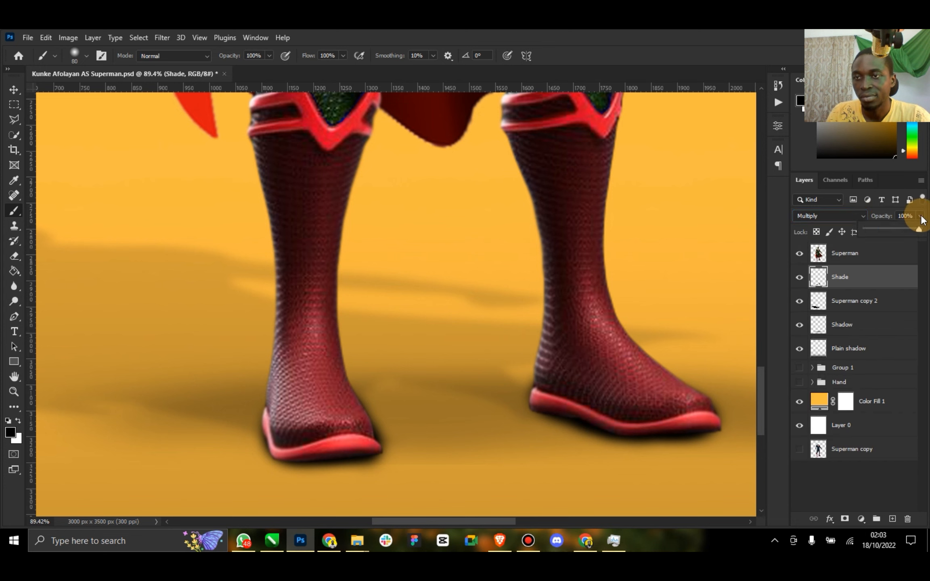
left_click(896, 229)
left_click_drag(902, 228, 906, 231)
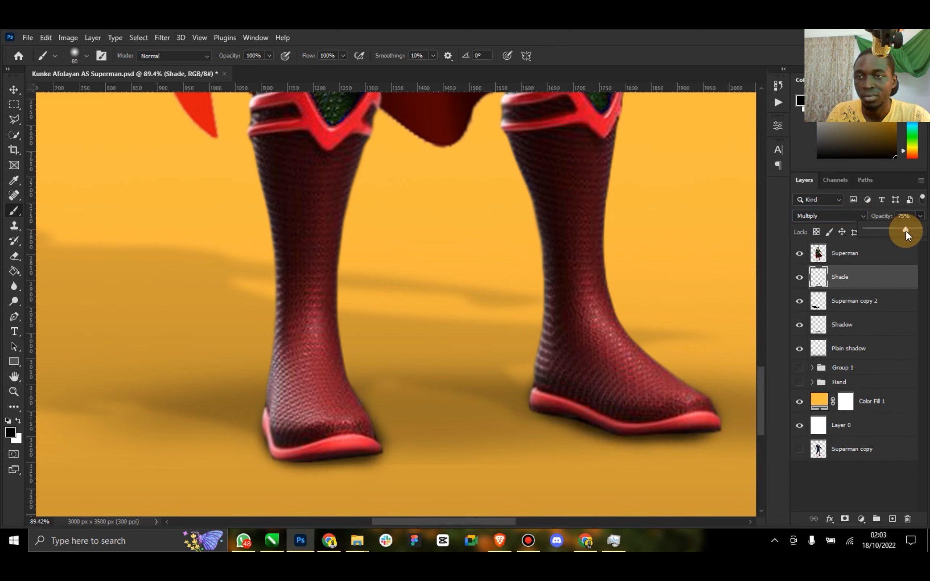
left_click(920, 232)
left_click(902, 245)
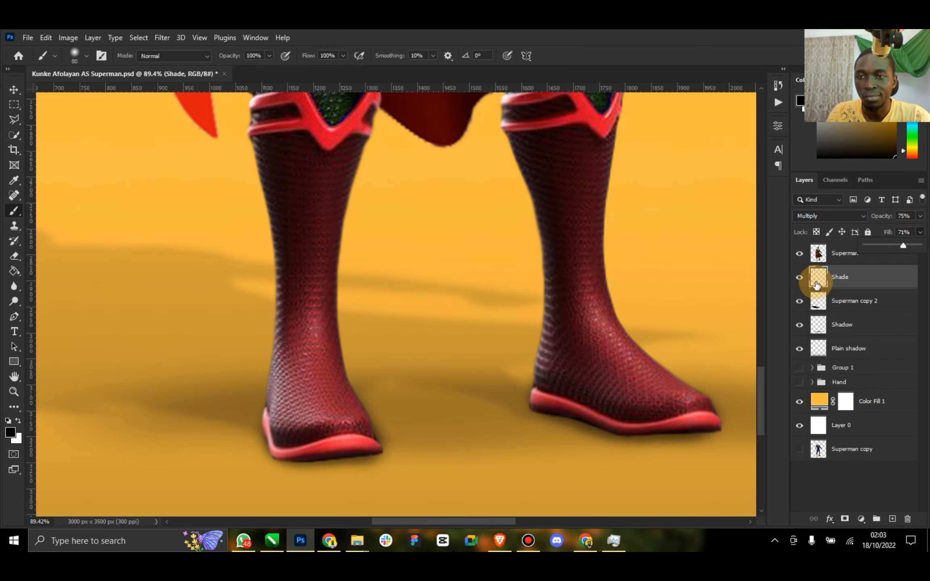
left_click(799, 277)
left_click(800, 277)
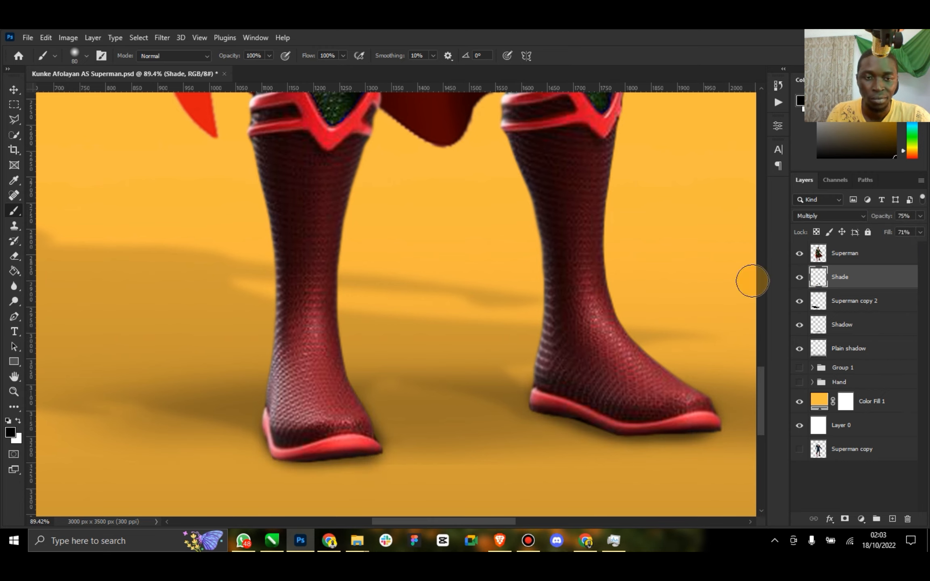
Step: Set the Shade layer's fill to 76% and save the document
double_click(15, 377)
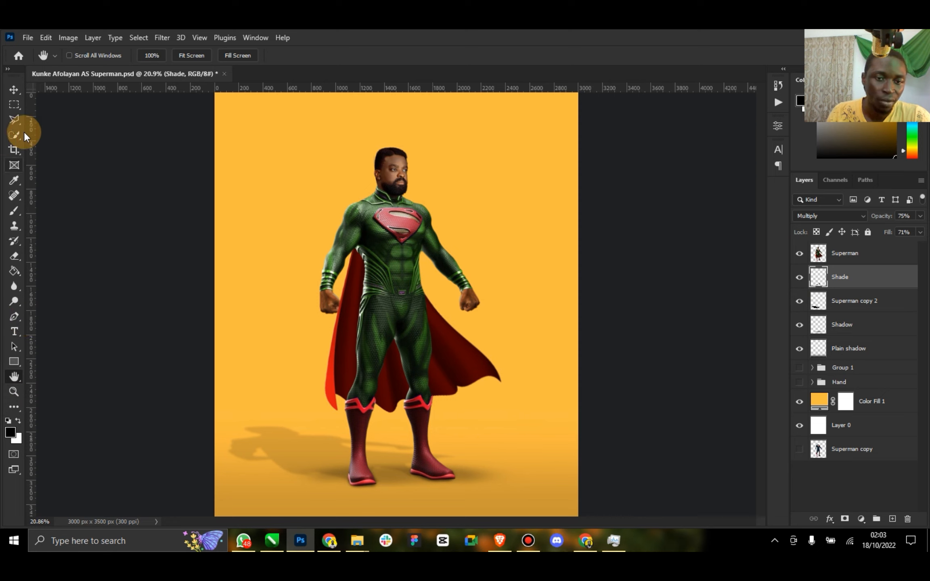
left_click(13, 90)
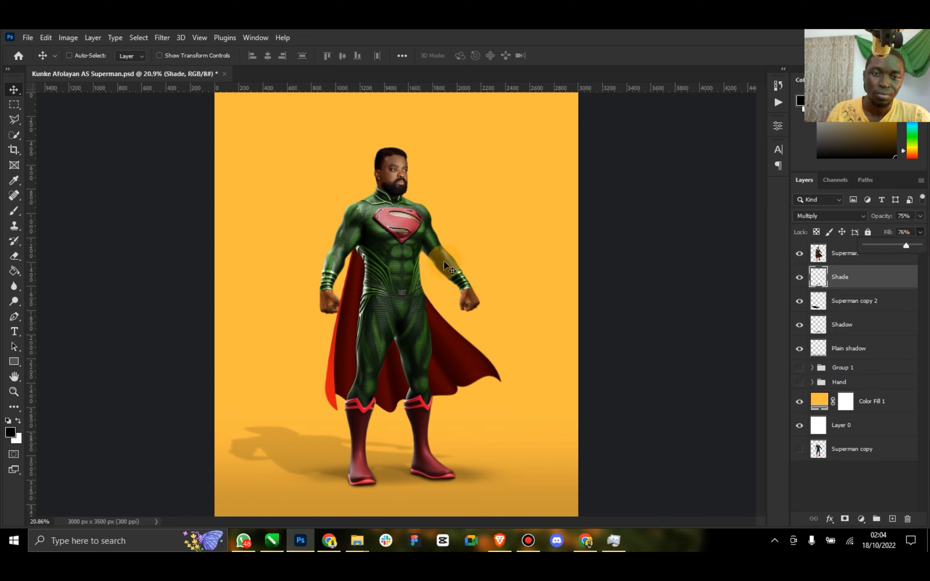
key("ctrl+s")
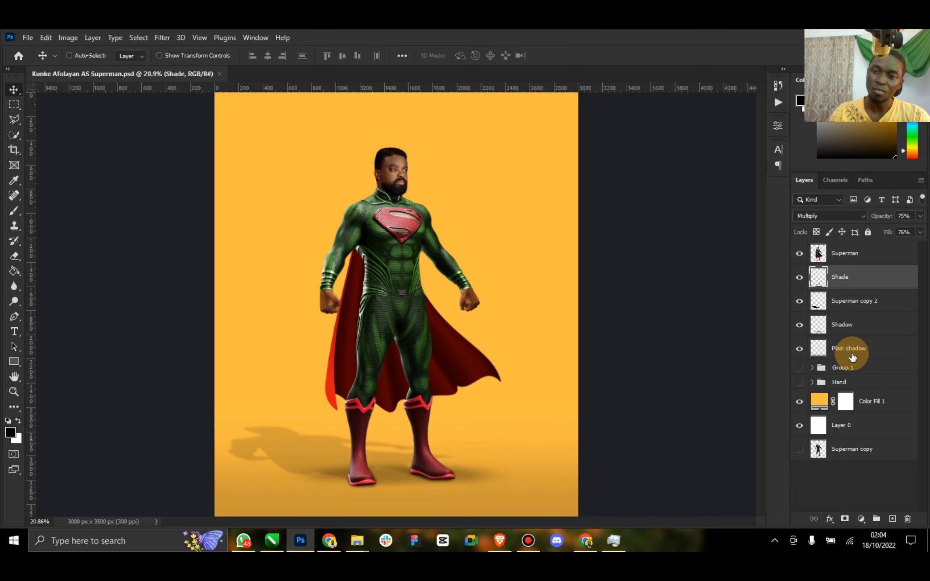
Step: Add a new layer named "Glow" above the Superman layer
left_click(872, 258)
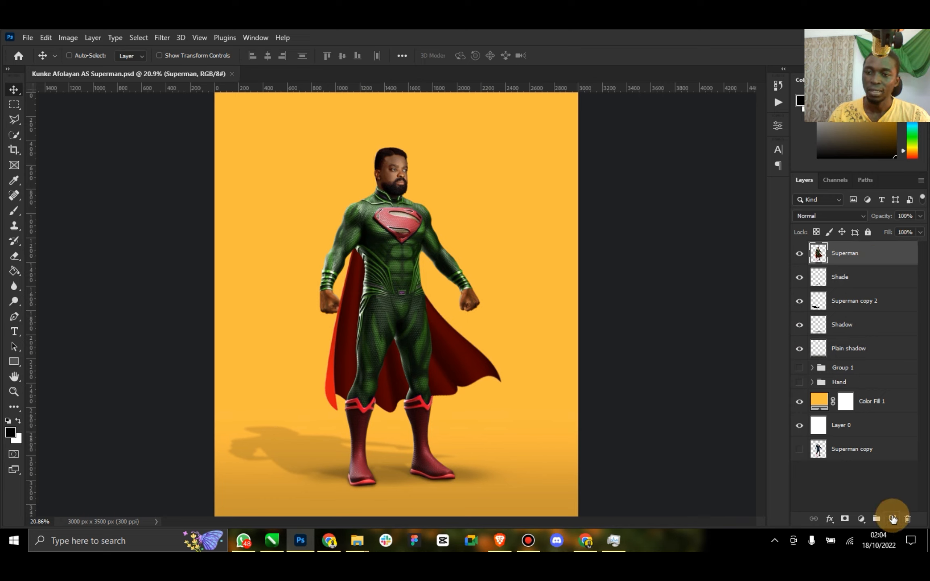
left_click(893, 519)
left_click(842, 252)
type("G")
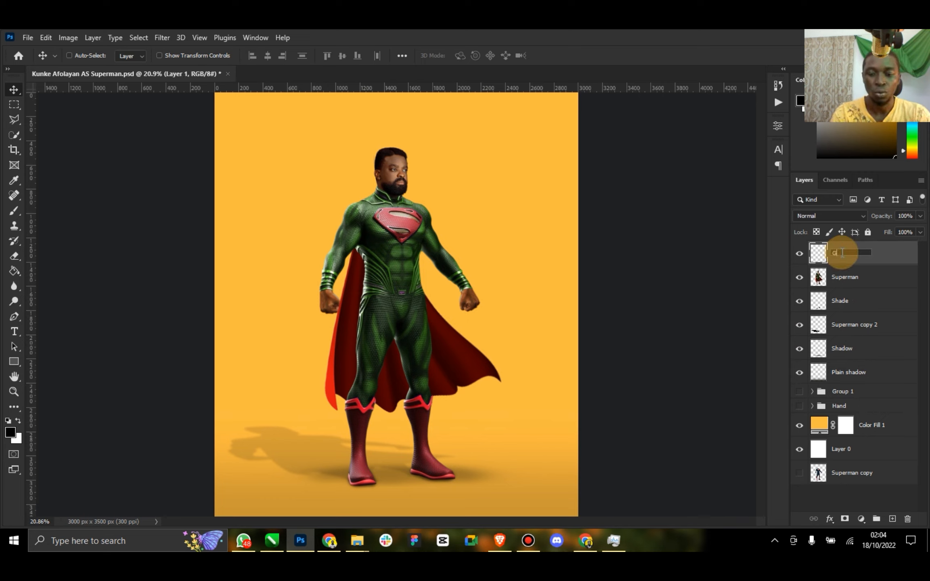
type("low")
key("Return")
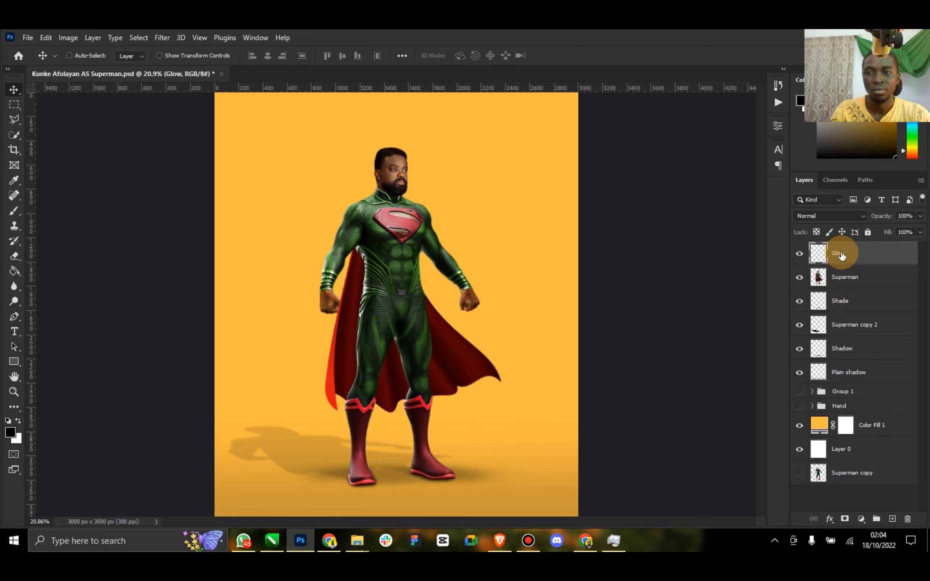
Step: Paint one large white glow with a soft 2200 px brush in the background to the right of the figure's head
left_click(18, 421)
left_click(14, 210)
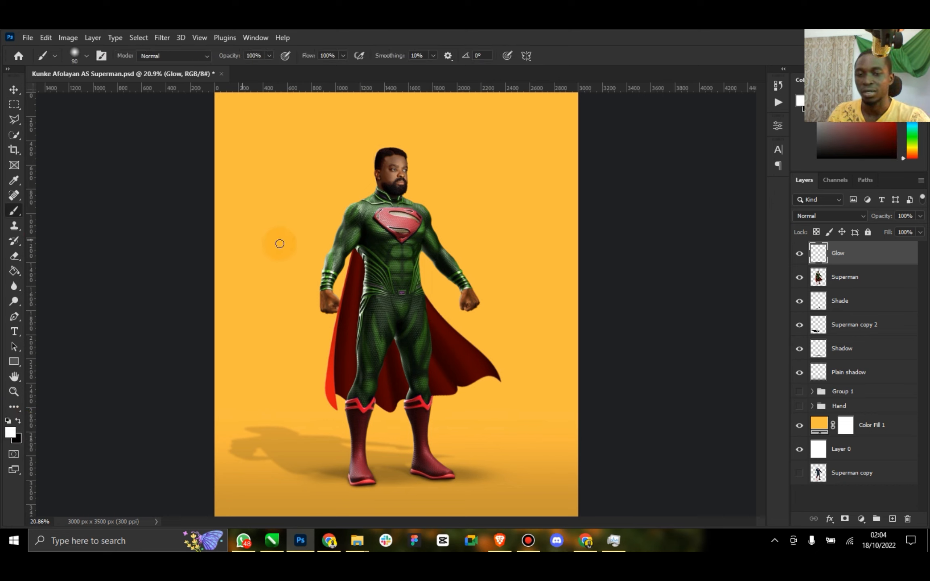
key("bracketright")
key("bracketright")
key("bracketright")
key("bracketright")
key("bracketright")
key("bracketright")
key("bracketright")
key("bracketright")
key("bracketright")
key("bracketright")
key("bracketright")
key("bracketright")
key("bracketright")
key("bracketright")
key("bracketright")
key("bracketright")
key("bracketright")
key("bracketright")
key("bracketright")
key("bracketright")
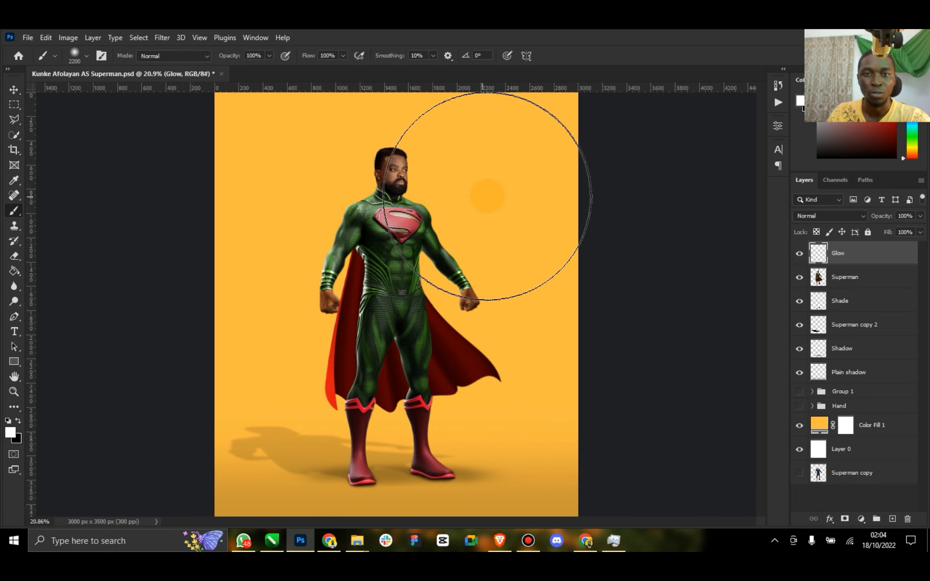
left_click(488, 197)
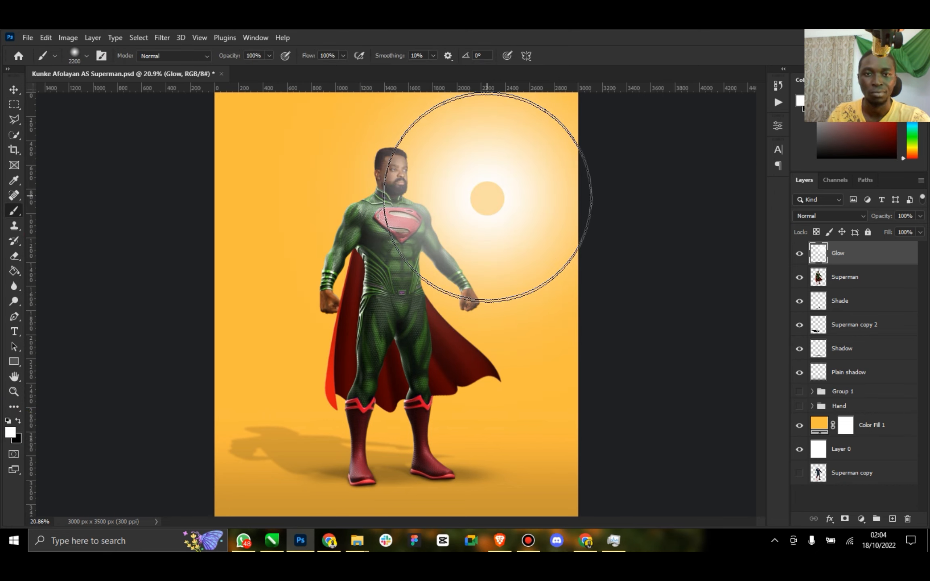
Step: Shift the glow slightly upward and blend it in Overlay mode, previewing other blend modes first
left_click(13, 95)
mouse_move(550, 228)
left_mouse_down()
mouse_move(504, 201)
mouse_move(492, 205)
mouse_move(535, 224)
left_mouse_up()
left_click(854, 217)
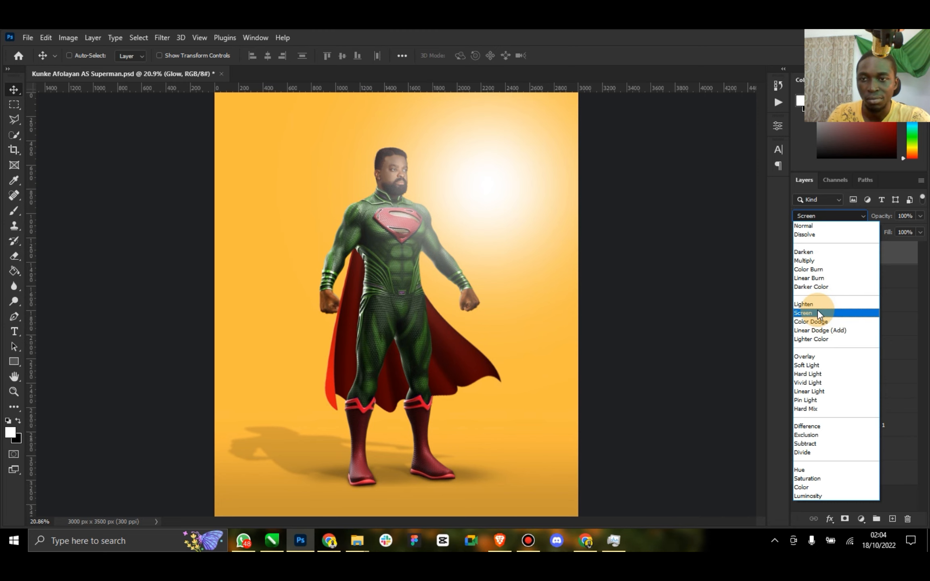
left_click(815, 356)
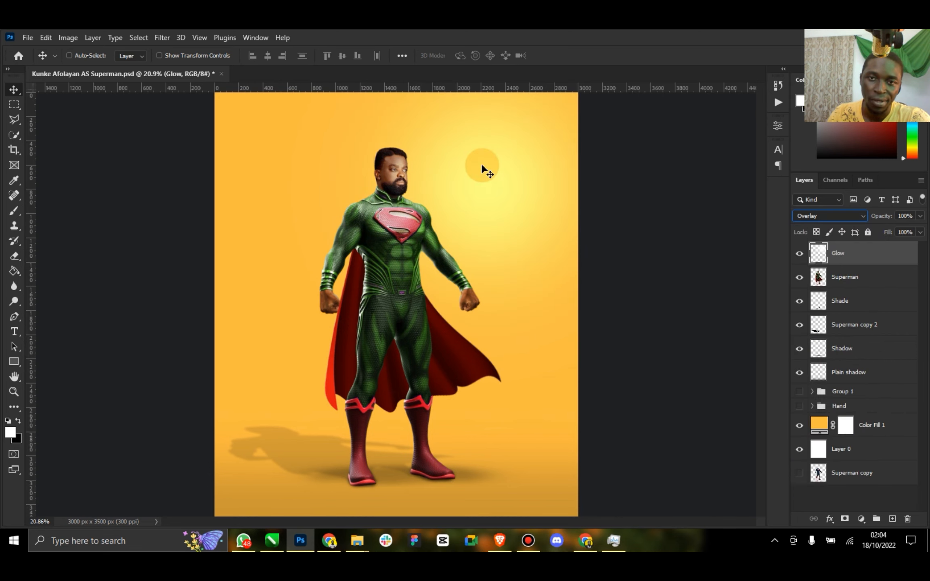
Step: Enlarge the glow to about 128%, move it toward the canvas's upper-right corner, and save the document
left_click(160, 55)
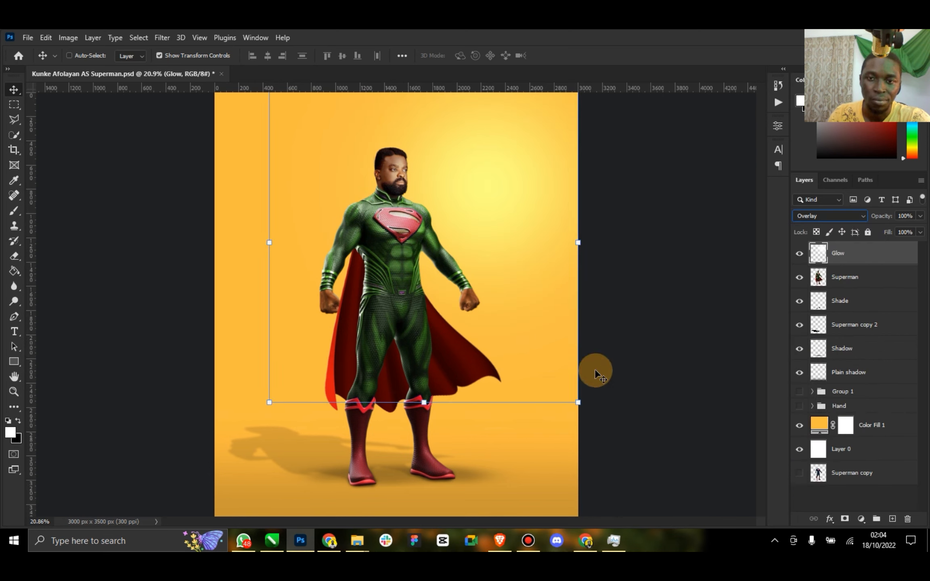
left_click_drag(578, 402, 689, 452)
mouse_move(532, 244)
left_mouse_down()
mouse_move(536, 237)
mouse_move(536, 256)
left_mouse_up()
left_click_drag(535, 165, 537, 170)
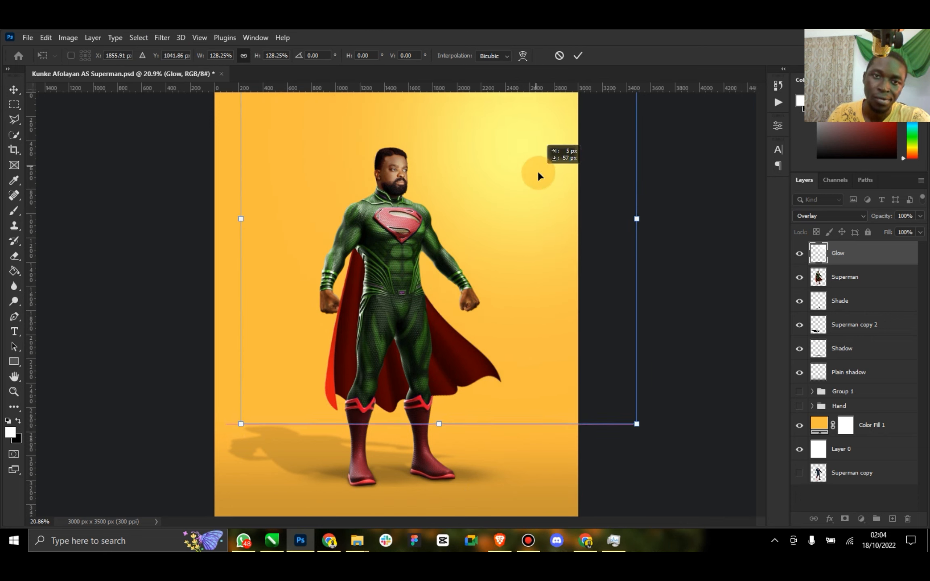
left_click(570, 56)
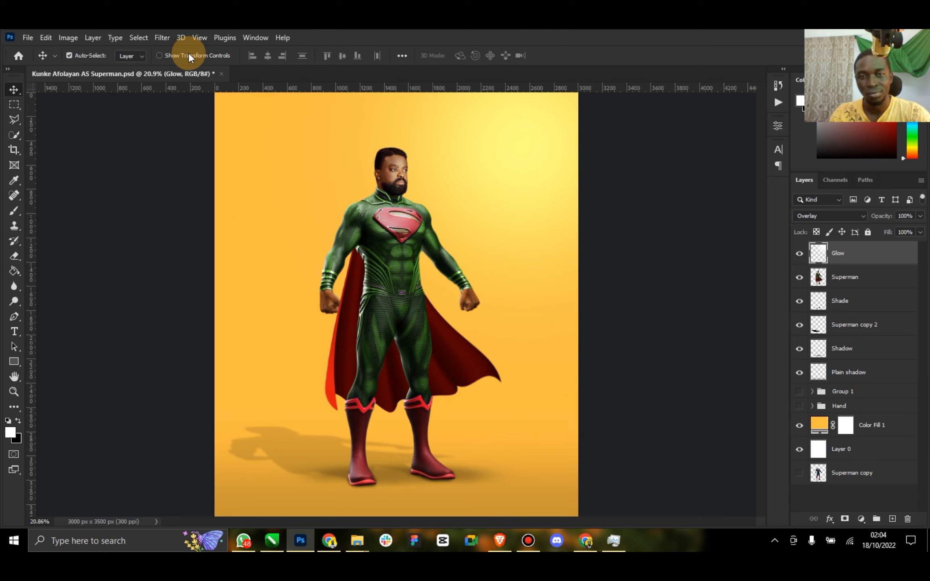
key("ctrl+s")
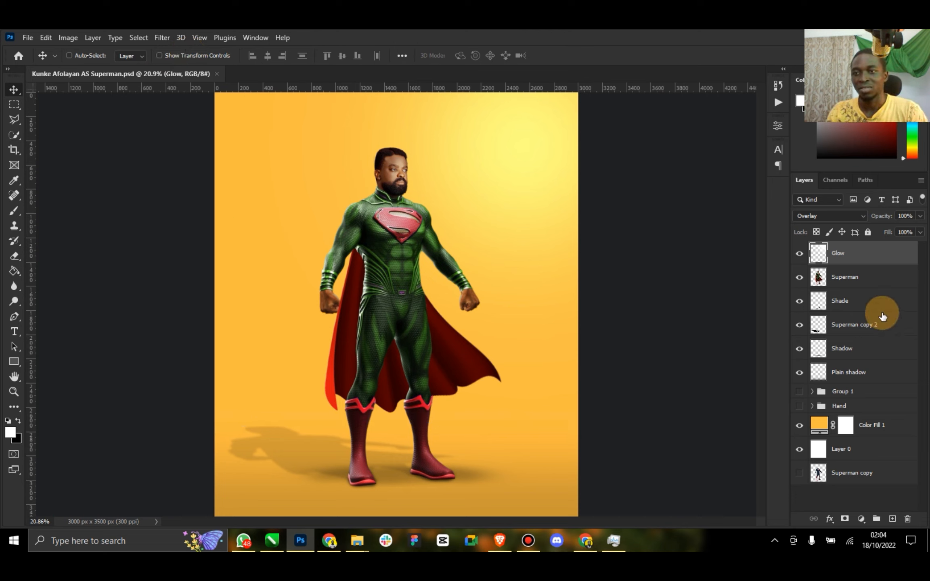
Step: Add a new layer named "Light" above the Superman layer and clip it to the figure
left_click(866, 284)
left_click(892, 519)
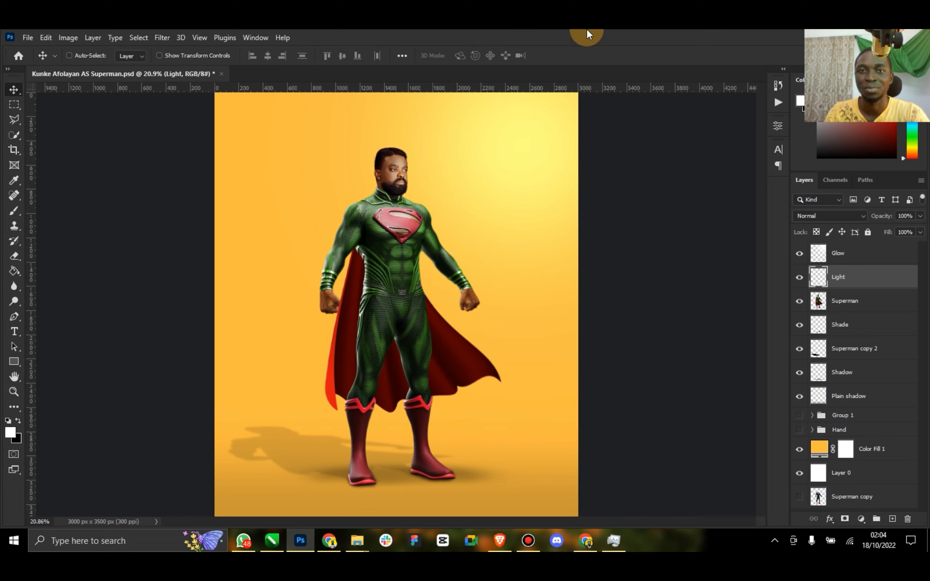
right_click(885, 275)
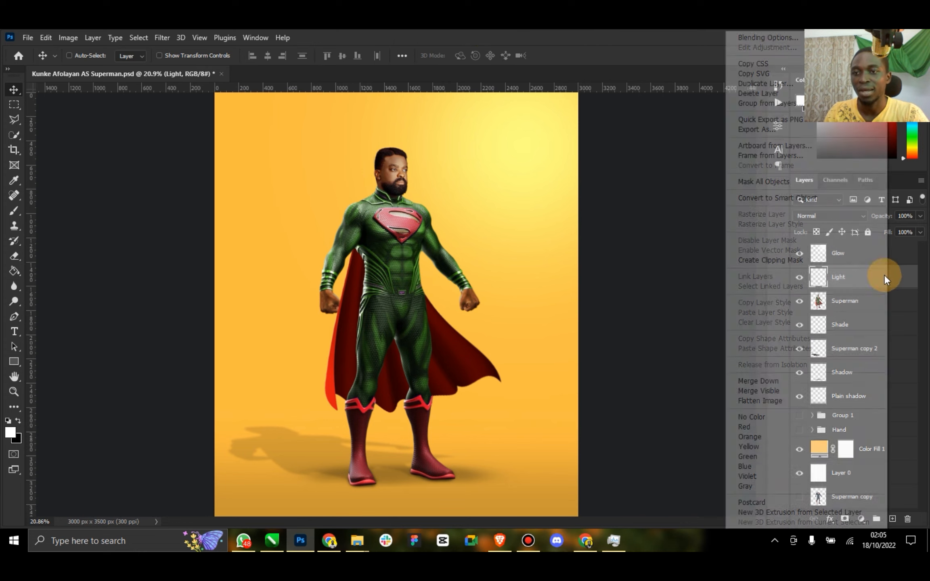
left_click(798, 265)
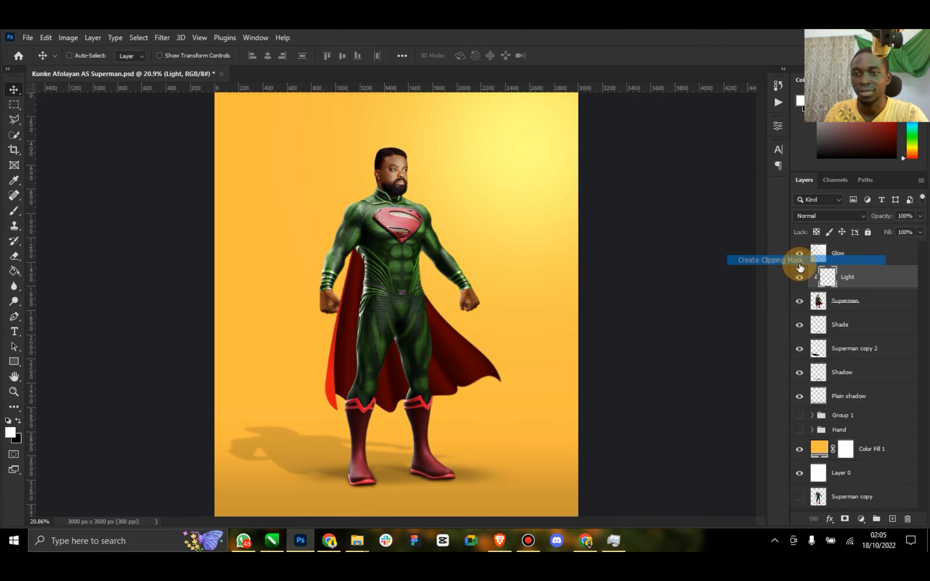
Step: Paint a white rim highlight along the hair, face and shoulder on the glow-facing side with a soft brush of about 100 px
left_click(13, 391)
left_click_drag(412, 142, 483, 133)
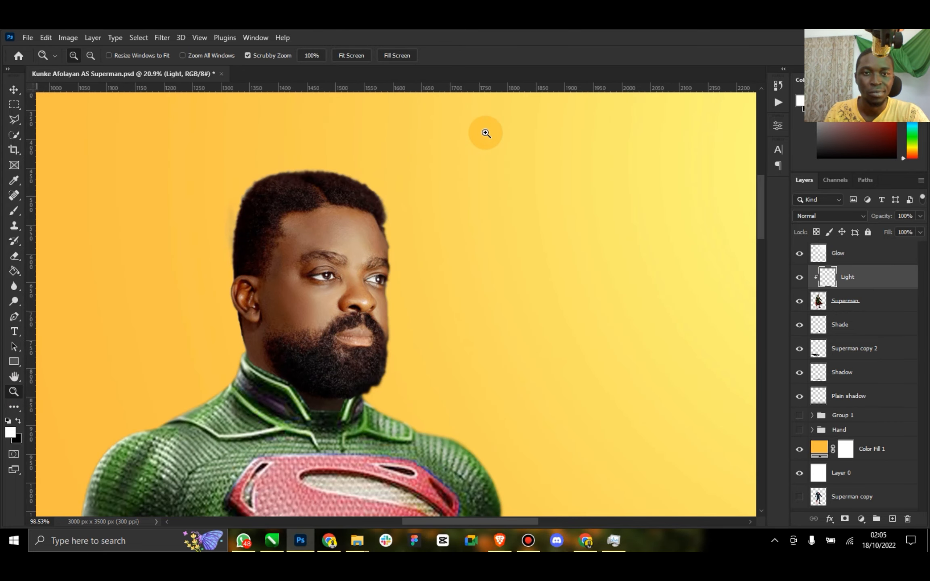
left_click(14, 210)
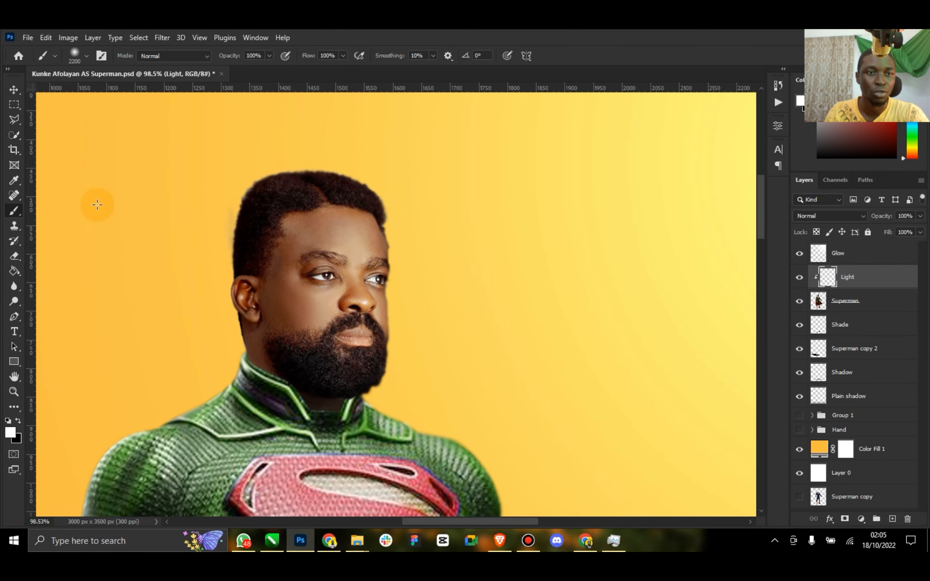
key("bracketleft")
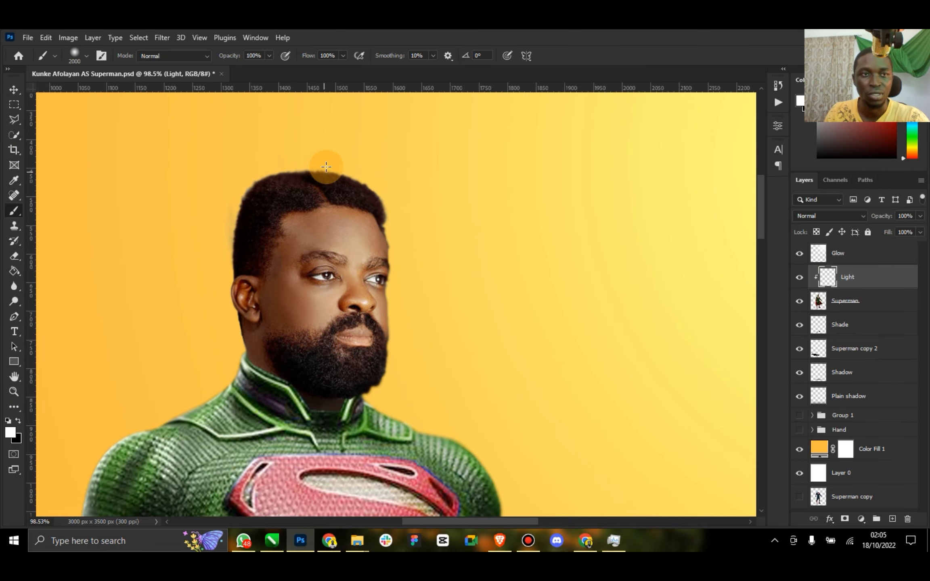
key("bracketleft")
key("bracketleft")
key("bracketleft")
key("bracketleft")
key("bracketleft")
key("bracketleft")
key("bracketleft")
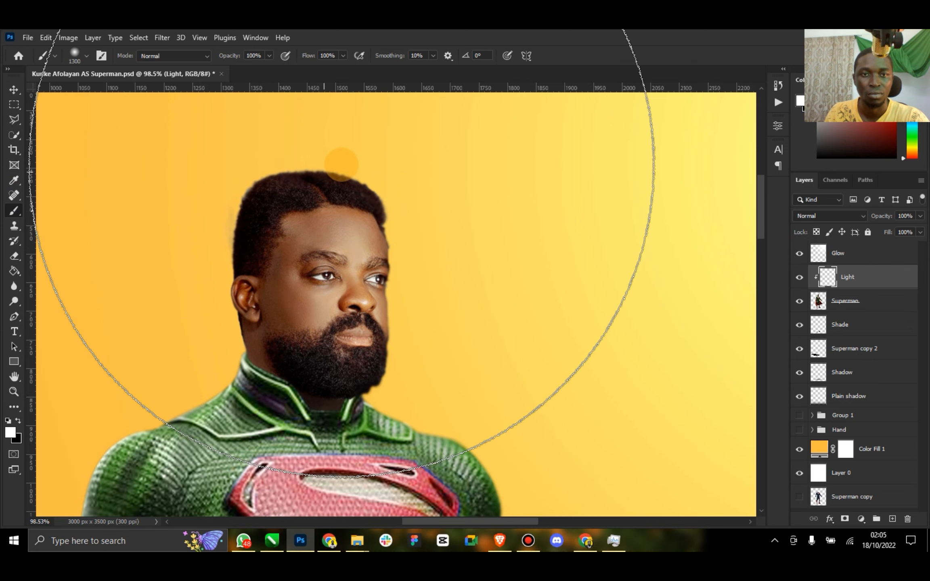
key("bracketleft")
key("bracketleft")
key("bracketleft")
key("bracketleft")
key("bracketleft")
key("bracketleft")
key("bracketleft")
key("bracketleft")
key("bracketleft")
key("bracketleft")
key("bracketleft")
key("bracketleft")
key("bracketleft")
key("bracketleft")
key("bracketleft")
key("bracketleft")
key("bracketleft")
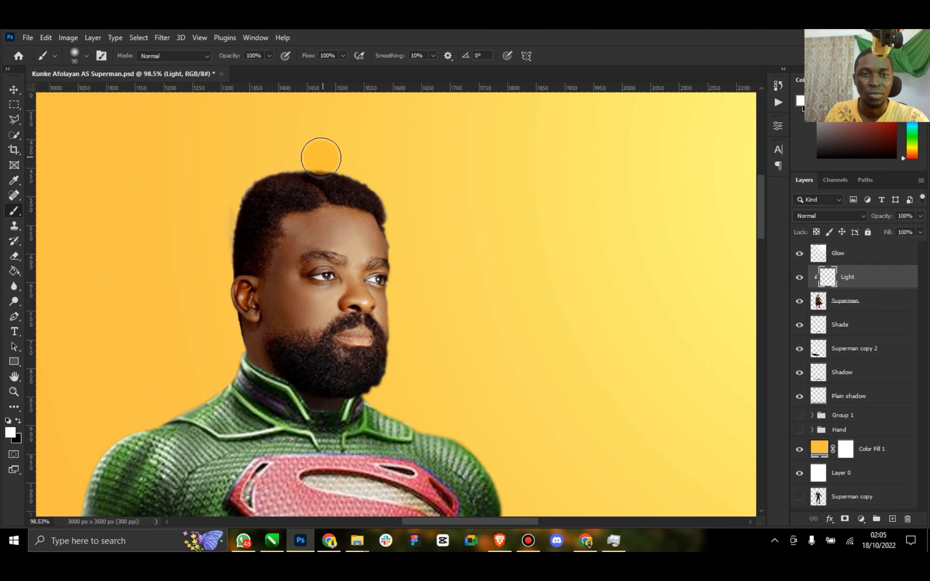
mouse_move(316, 151)
left_mouse_down()
mouse_move(412, 172)
mouse_move(324, 152)
mouse_move(421, 182)
mouse_move(429, 209)
mouse_move(424, 262)
mouse_move(435, 288)
mouse_move(402, 222)
mouse_move(447, 343)
mouse_move(414, 252)
mouse_move(411, 343)
mouse_move(426, 364)
mouse_move(413, 305)
mouse_move(407, 402)
mouse_move(382, 402)
mouse_move(492, 418)
mouse_move(413, 418)
mouse_move(580, 463)
left_mouse_up()
scroll(539, 446, "down", 2)
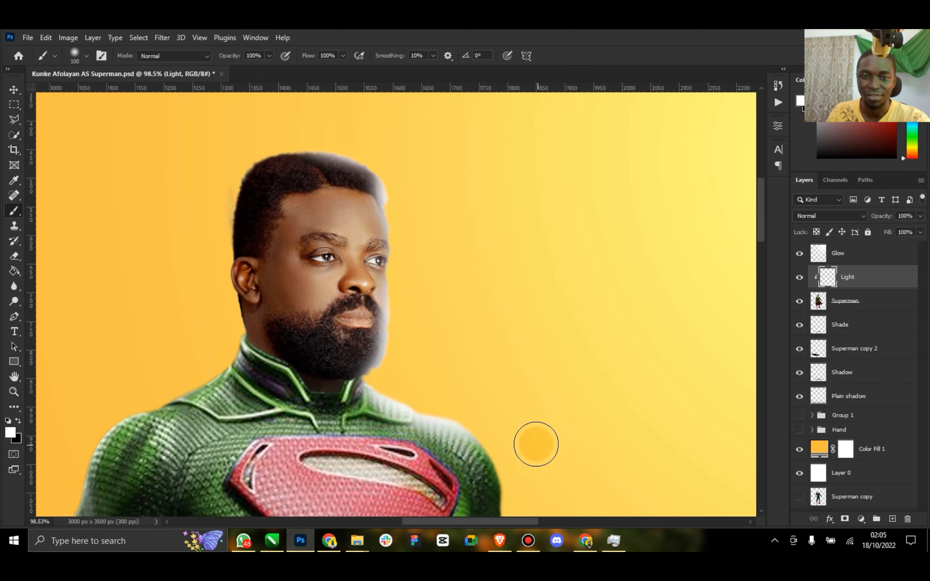
Step: Continue the white rim highlight down the glow-facing upper arm, forearm, wristband and fist
scroll(527, 429, "up", 1)
left_click_drag(762, 218, 741, 268)
mouse_move(512, 133)
left_mouse_down()
mouse_move(614, 321)
mouse_move(533, 204)
mouse_move(565, 247)
mouse_move(549, 264)
mouse_move(605, 365)
left_mouse_up()
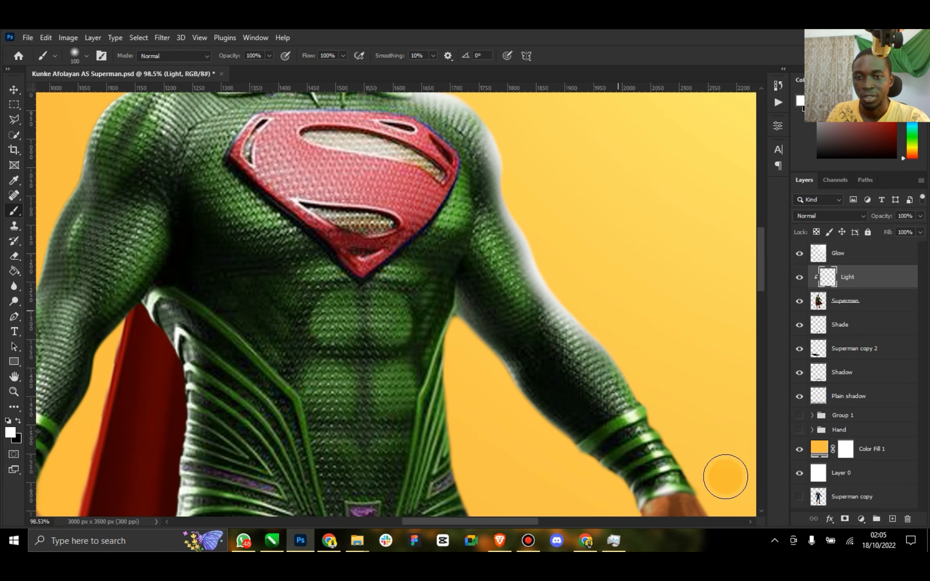
left_click_drag(517, 522, 555, 522)
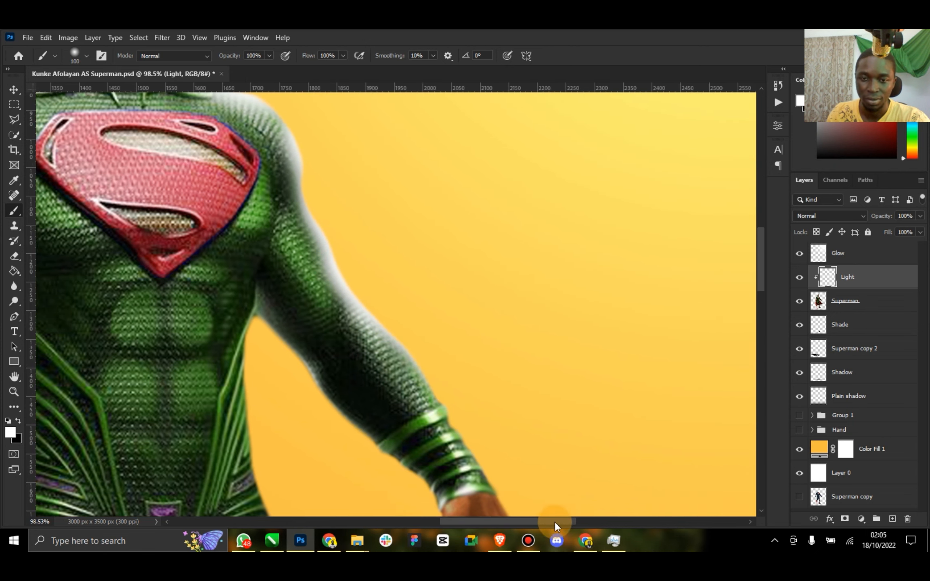
scroll(433, 406, "down", 3)
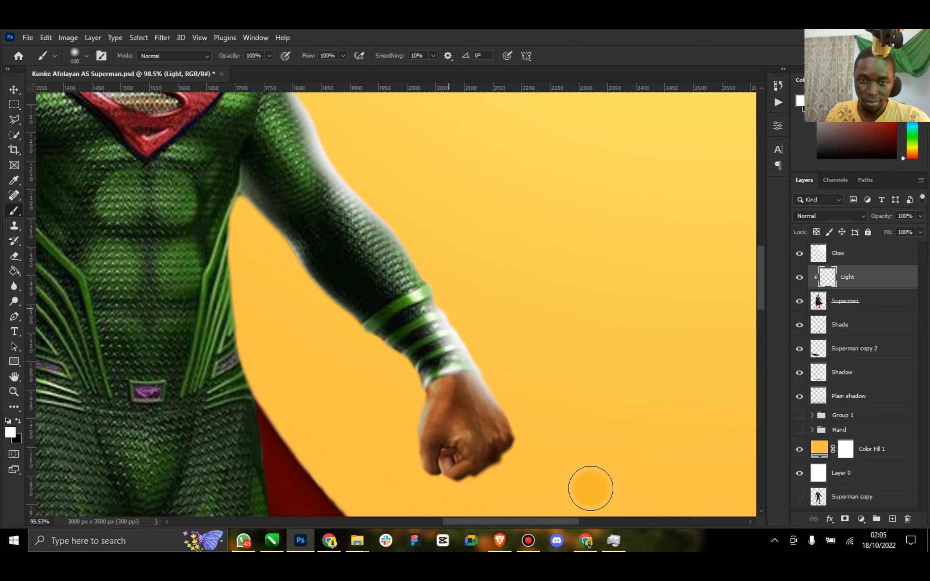
scroll(537, 394, "down", 3)
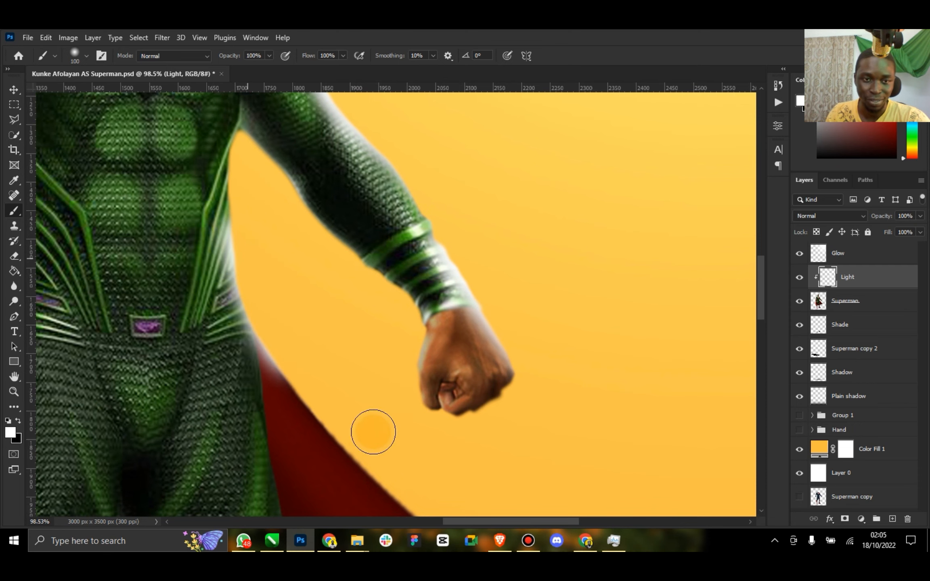
Step: Paint the white rim highlight along the glow-facing edge of the cape, from the waist to its outer tip
scroll(341, 406, "down", 2)
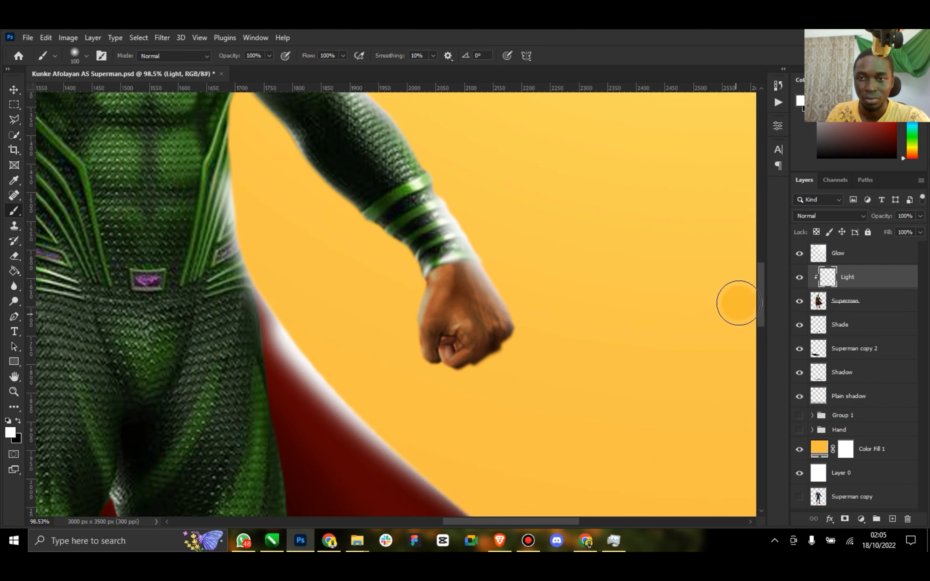
scroll(756, 293, "down", 8)
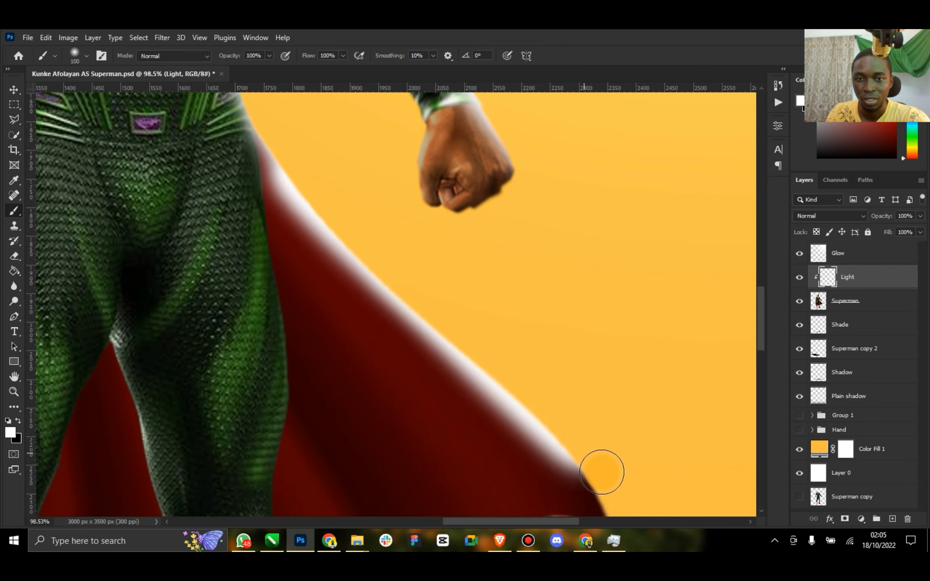
scroll(614, 401, "down", 1)
scroll(615, 400, "down", 1)
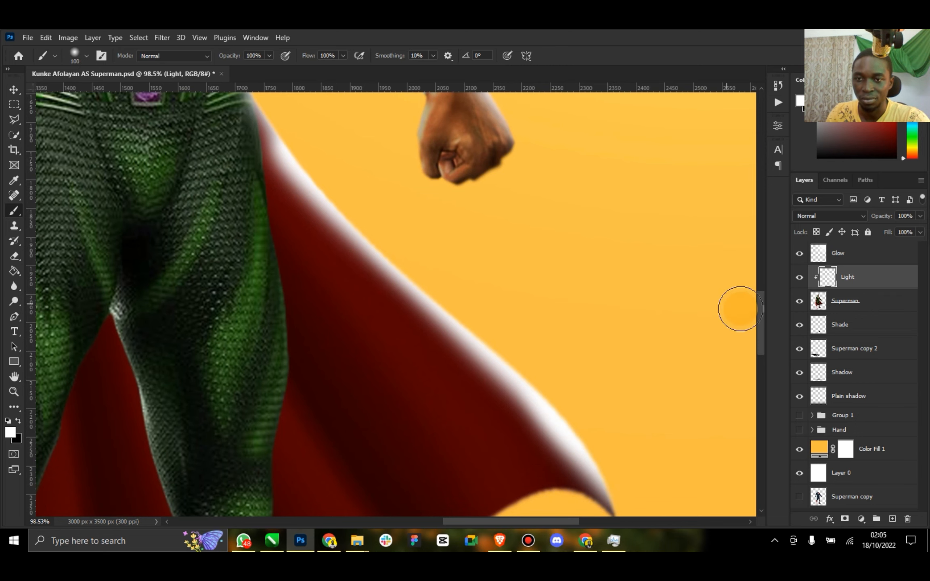
Step: Strengthen the white rim highlight along the face and over the top of the hair
left_click_drag(757, 338, 736, 220)
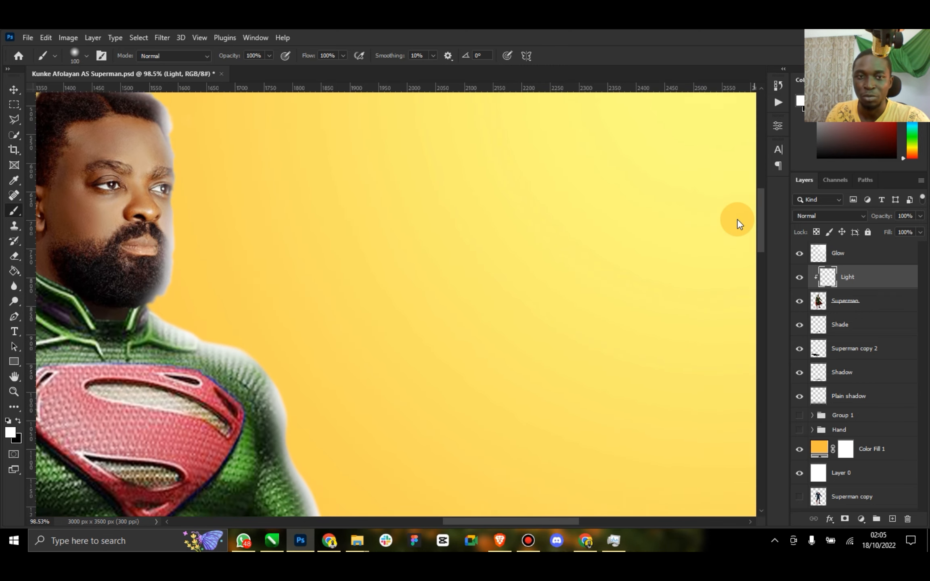
scroll(187, 222, "up", 8)
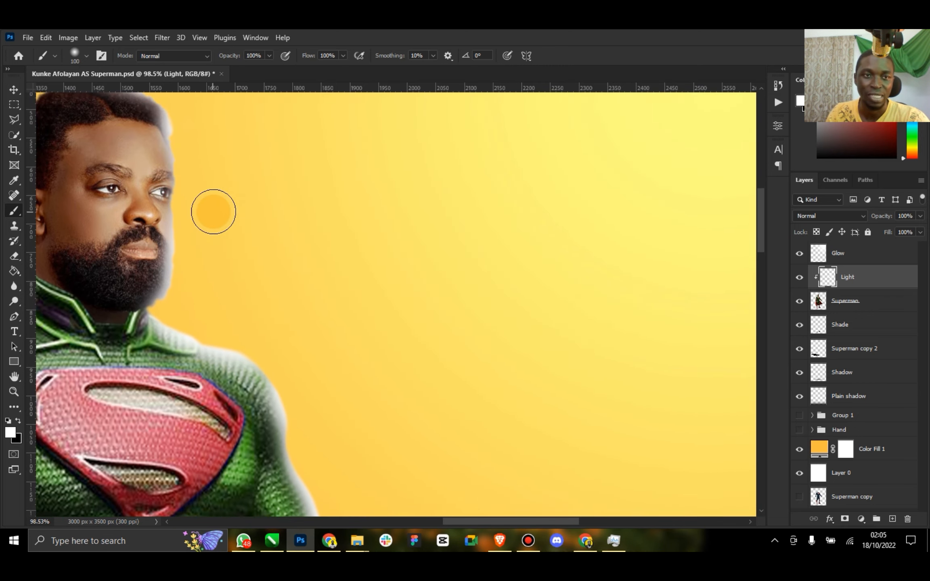
left_click_drag(170, 169, 74, 140)
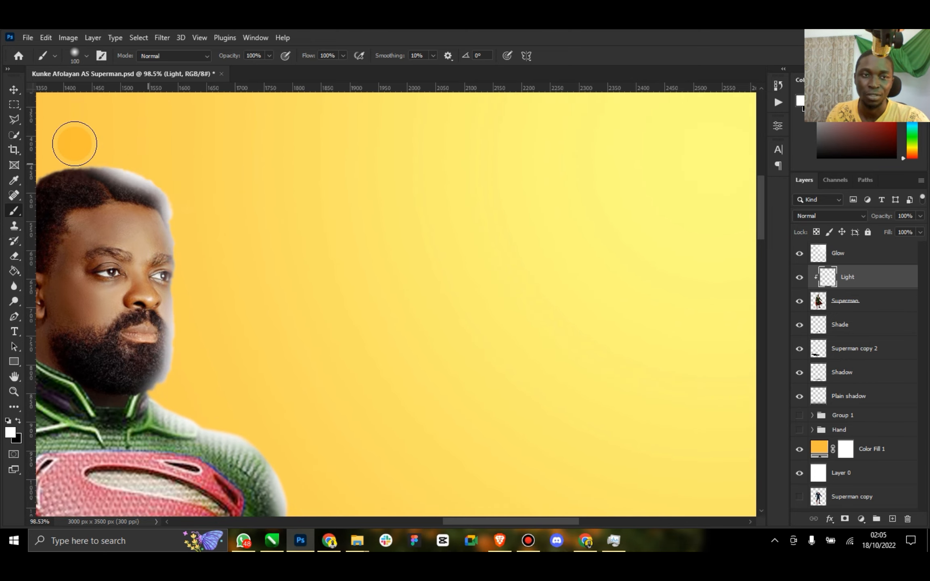
left_click_drag(529, 521, 472, 521)
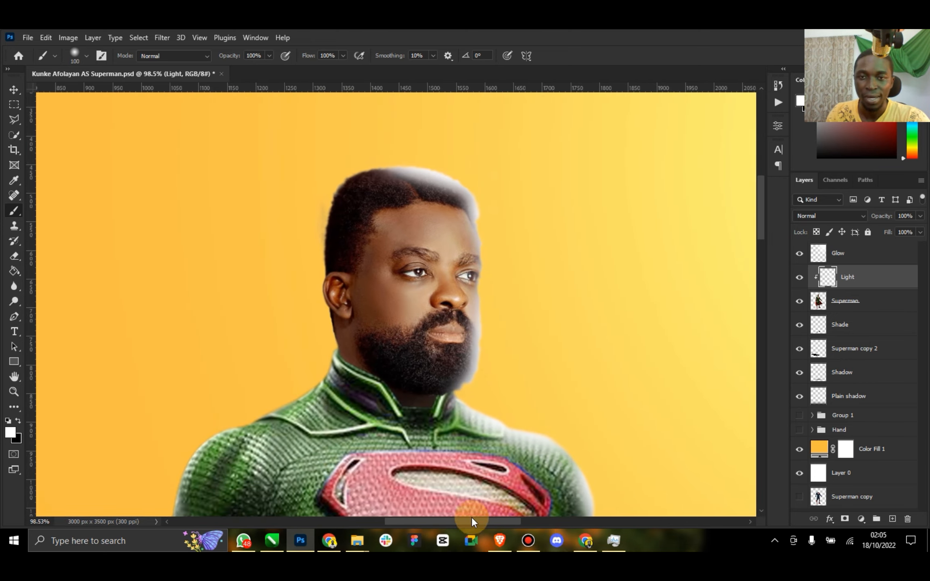
Step: Add a layer named "Shadow" clipped to Superman below Light, and shade the back of the head in black with a 200 px brush
key("alt+bracketleft")
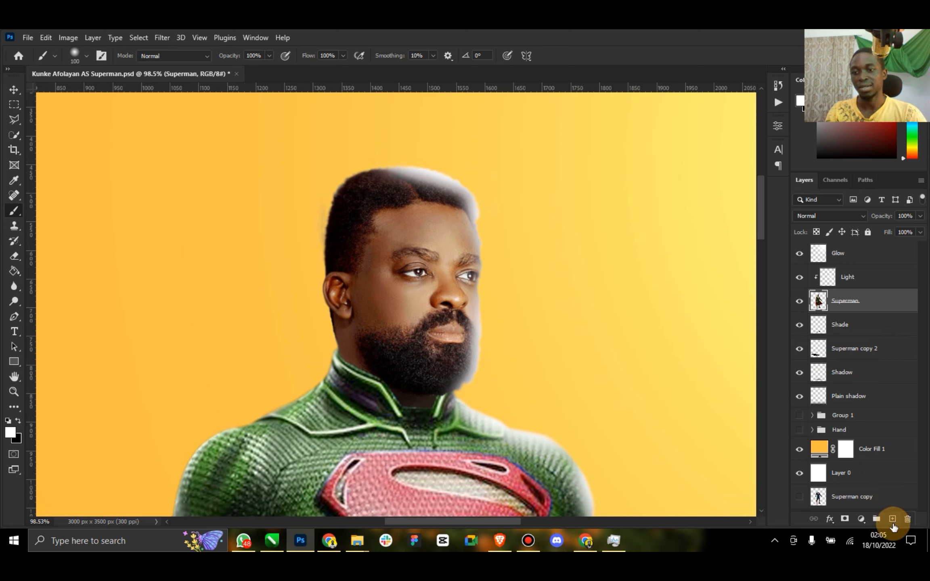
left_click(892, 519)
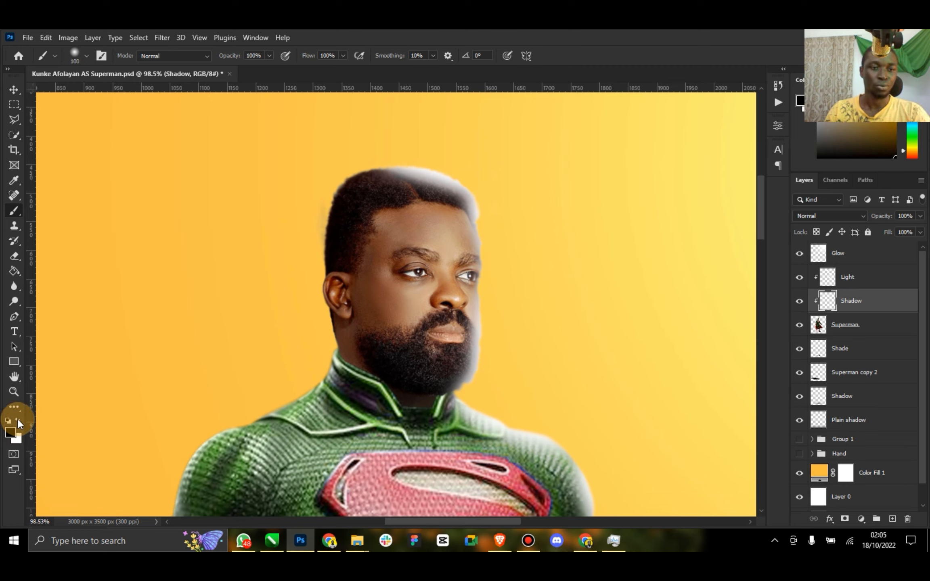
key("bracketright")
key("bracketright")
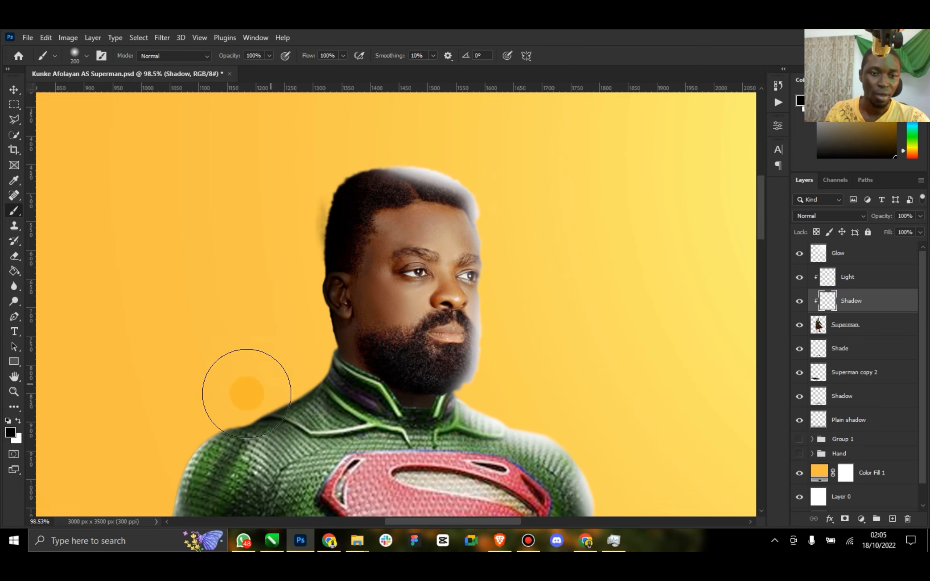
Step: Shade the shoulder, arm and fist on the side away from the glow with a soft 500 px black brush
left_click(14, 391)
left_click_drag(240, 385, 322, 380)
left_click(14, 210)
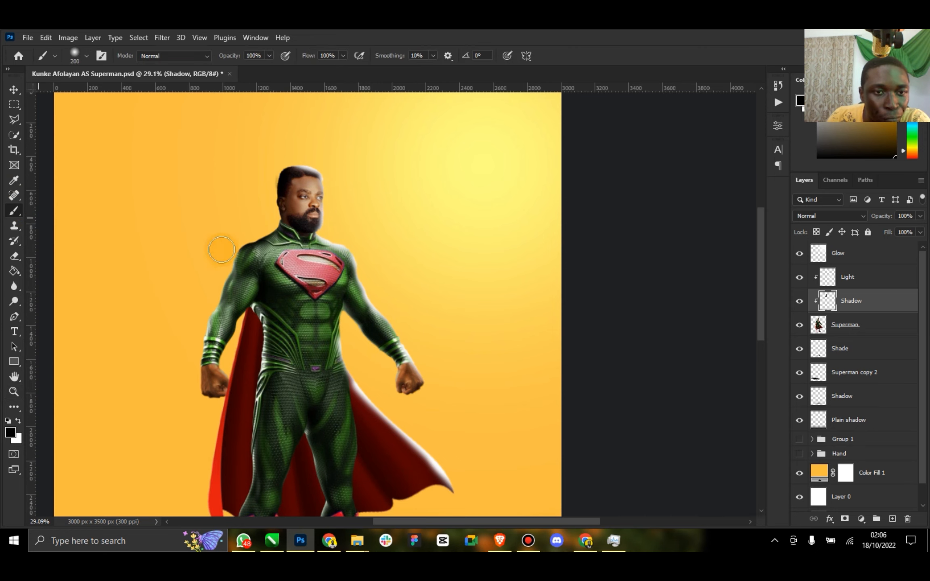
key("bracketright")
key("bracketright")
key("bracketright")
key("bracketright")
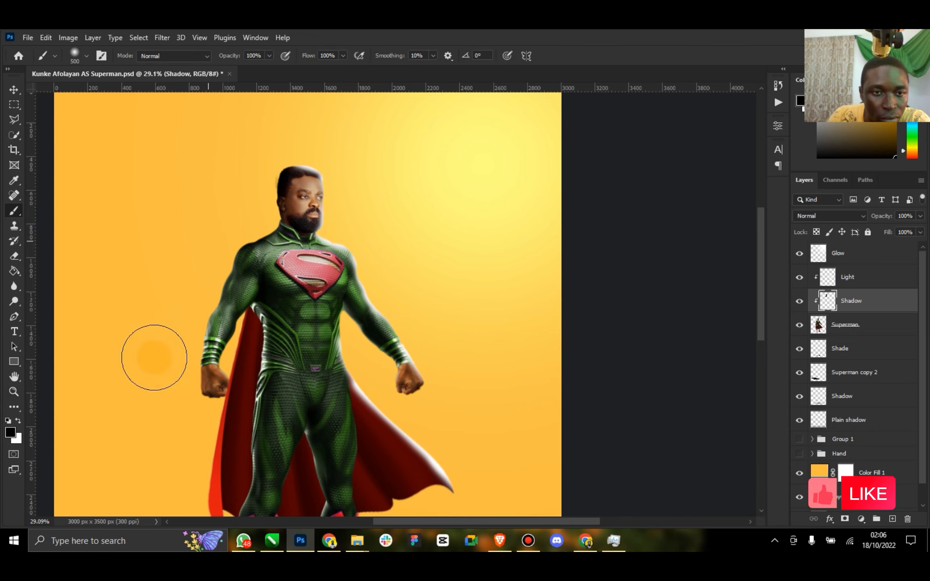
scroll(160, 416, "down", 3)
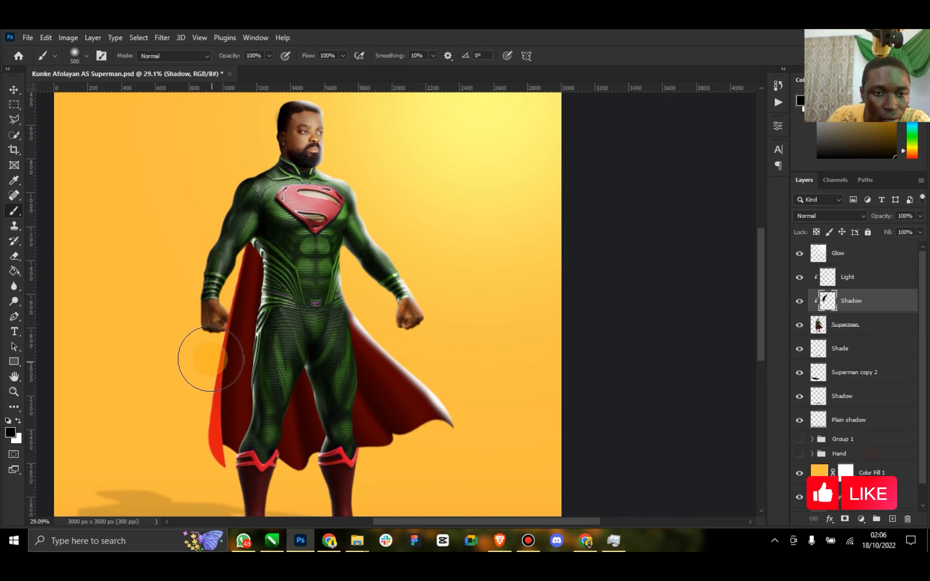
Step: Paint black shading over the cape's shadow-side edge and along the shadow sides of both boots
mouse_move(179, 453)
left_mouse_down()
mouse_move(206, 402)
mouse_move(194, 481)
mouse_move(227, 405)
mouse_move(195, 482)
left_mouse_up()
scroll(192, 440, "down", 3)
scroll(196, 420, "down", 1)
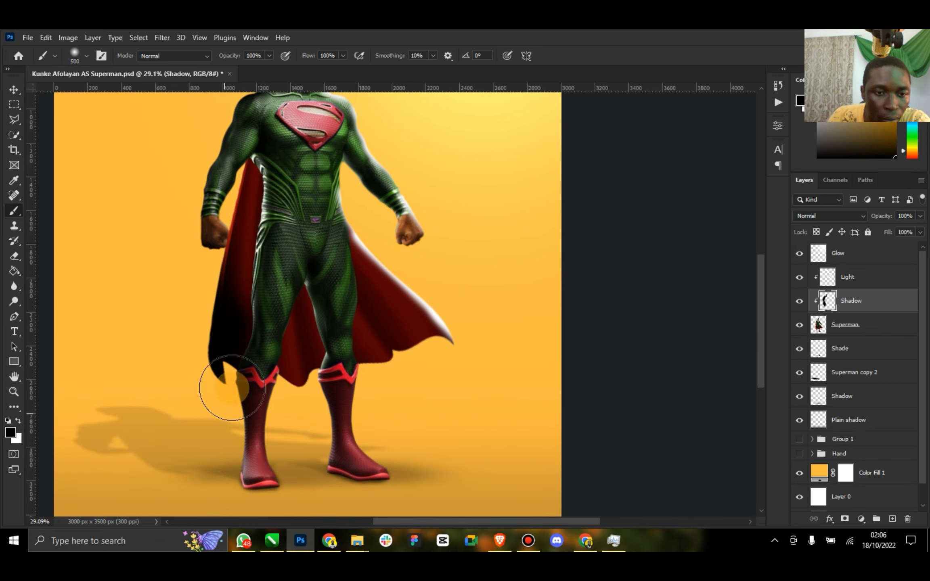
mouse_move(232, 389)
left_mouse_down()
mouse_move(227, 481)
mouse_move(210, 471)
mouse_move(234, 496)
left_mouse_up()
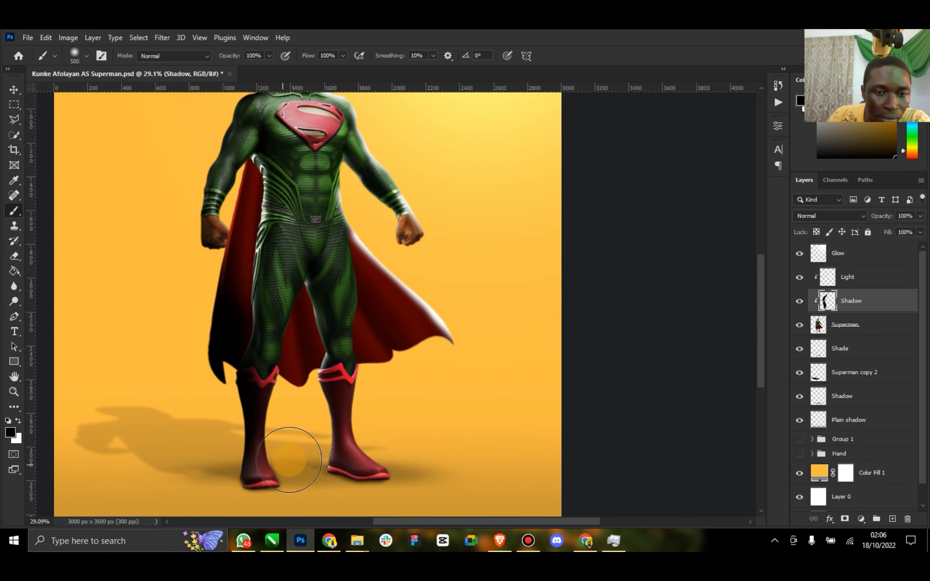
mouse_move(292, 460)
left_mouse_down()
mouse_move(305, 415)
mouse_move(304, 467)
mouse_move(300, 408)
mouse_move(300, 461)
left_mouse_up()
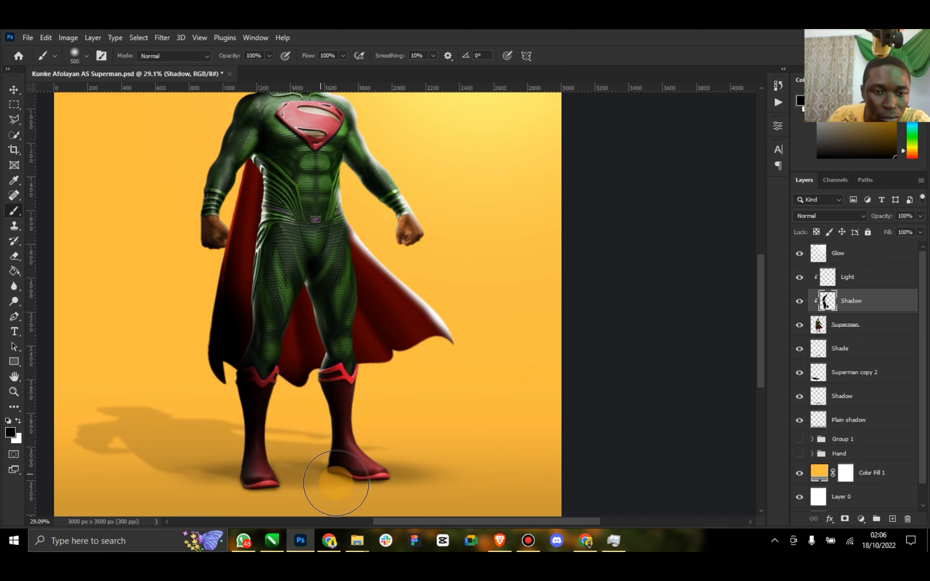
left_click_drag(255, 372, 268, 371)
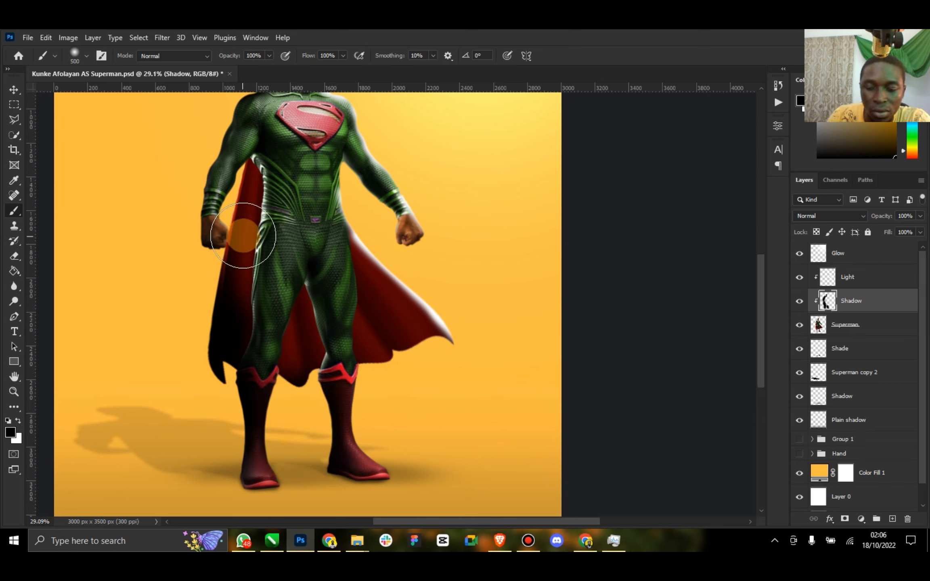
Step: Darken the remaining red of the cape on the shadow side with a smaller black brush, undoing an unwanted stroke
key("bracketleft")
key("bracketleft")
key("bracketleft")
mouse_move(252, 166)
left_mouse_down()
mouse_move(246, 252)
mouse_move(252, 224)
mouse_move(251, 214)
mouse_move(213, 341)
mouse_move(237, 271)
mouse_move(237, 190)
mouse_move(229, 217)
mouse_move(239, 228)
mouse_move(259, 210)
mouse_move(248, 347)
mouse_move(222, 351)
mouse_move(239, 311)
mouse_move(227, 316)
mouse_move(245, 299)
mouse_move(238, 332)
left_mouse_up()
key("ctrl+z")
double_click(14, 376)
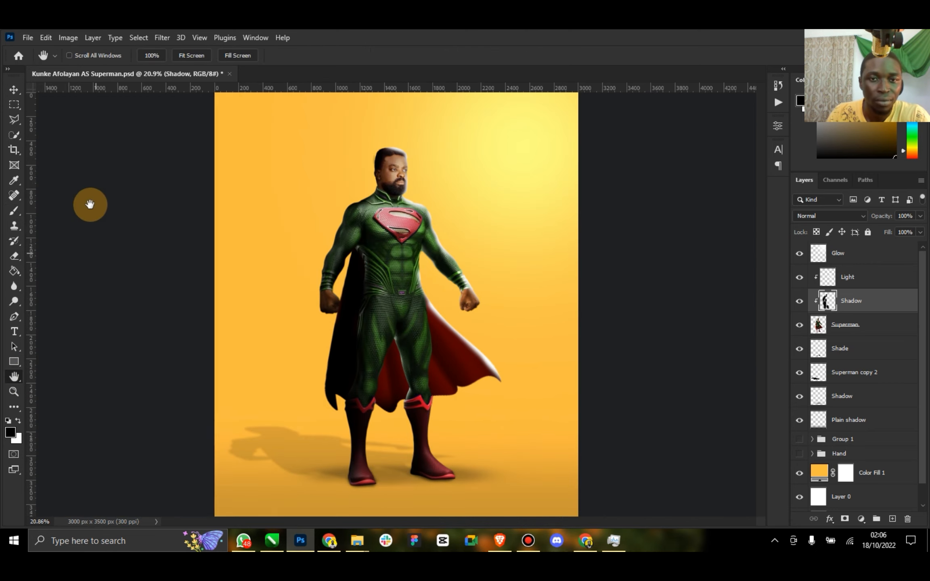
Step: Set the Light layer's blend mode to Overlay and compare the figure with and without it
left_click(12, 92)
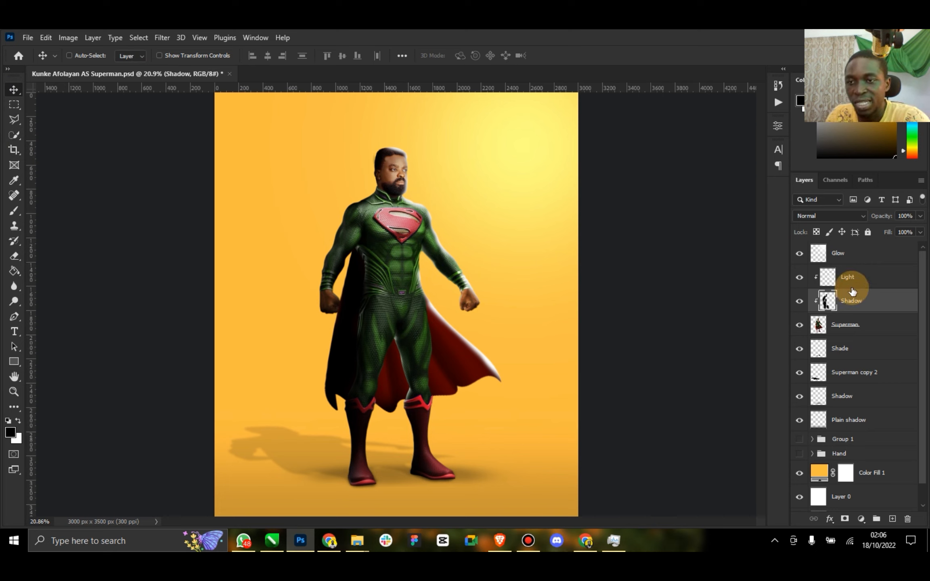
key("alt+bracketright")
left_click(855, 212)
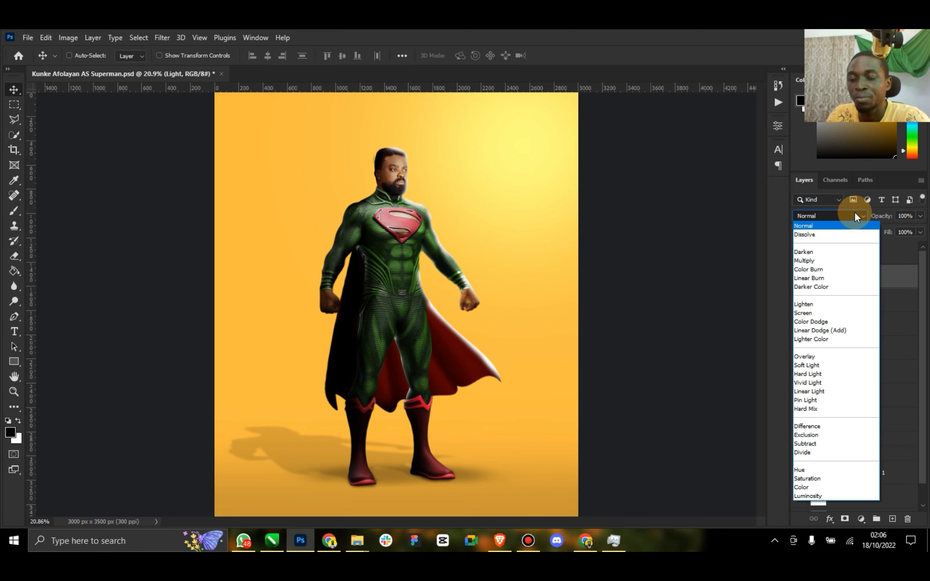
left_click(809, 356)
left_click(799, 277)
left_click(799, 277)
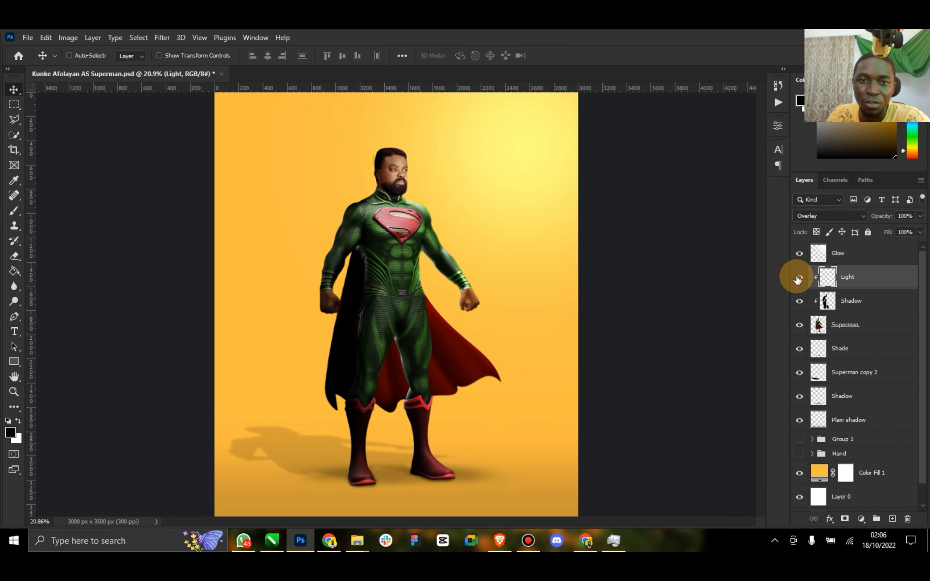
Step: Blend the clipped Shadow layer in Soft Light at 90% opacity and 72% fill, compare it on and off, and save
left_click(860, 311)
left_click(848, 212)
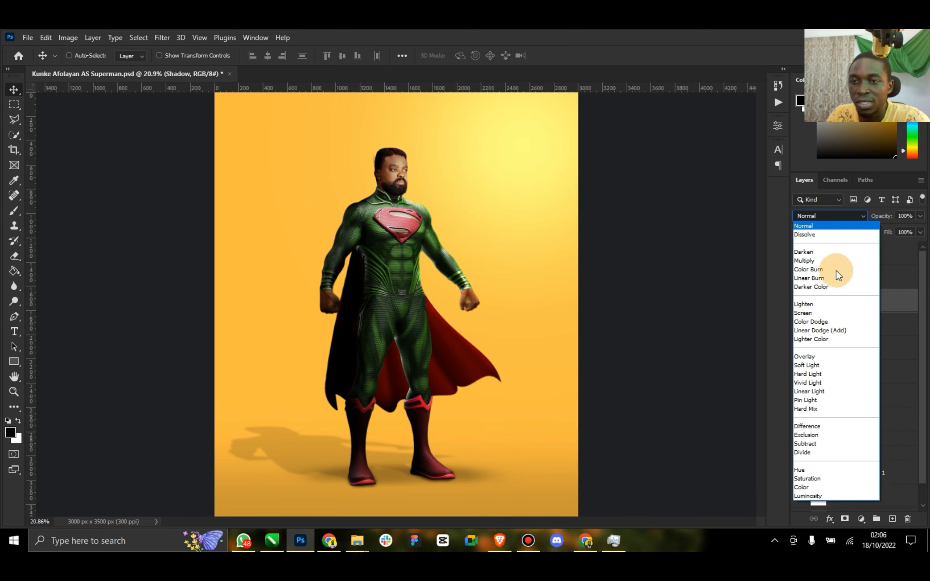
left_click(819, 365)
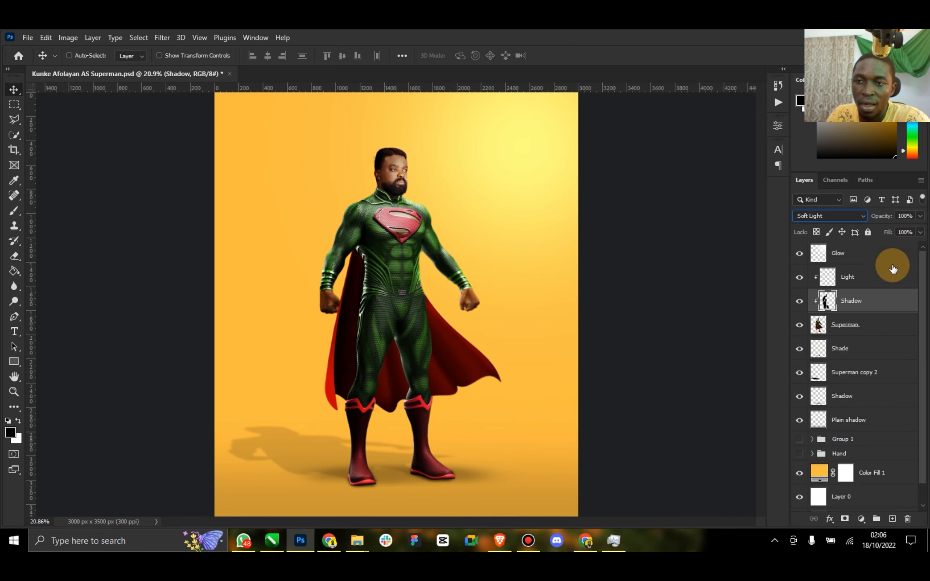
left_click(799, 303)
left_click(799, 302)
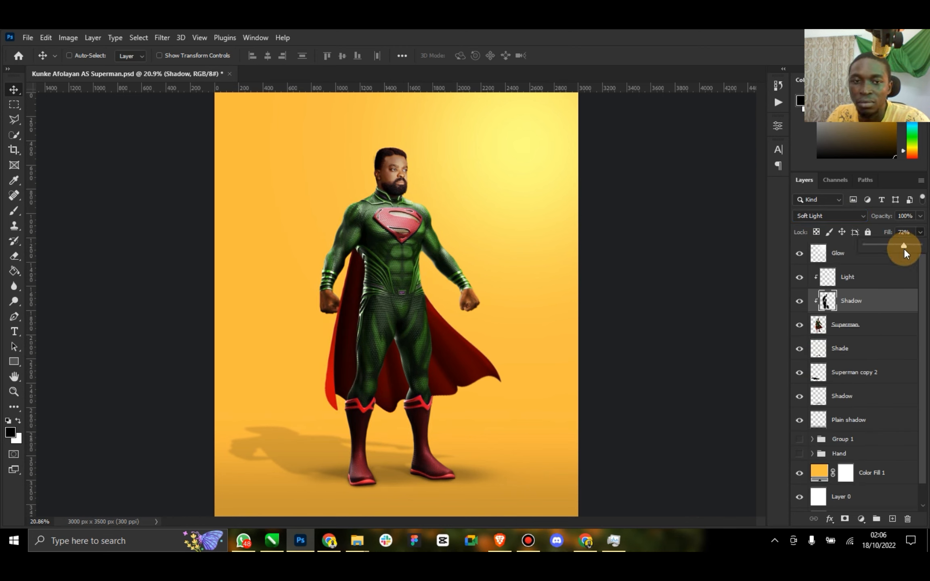
left_click(920, 217)
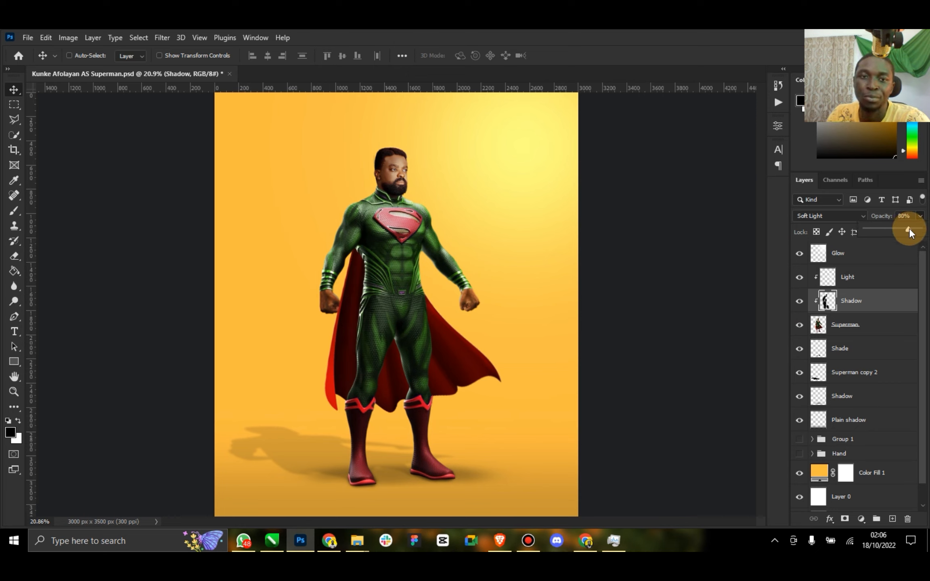
key("ctrl+s")
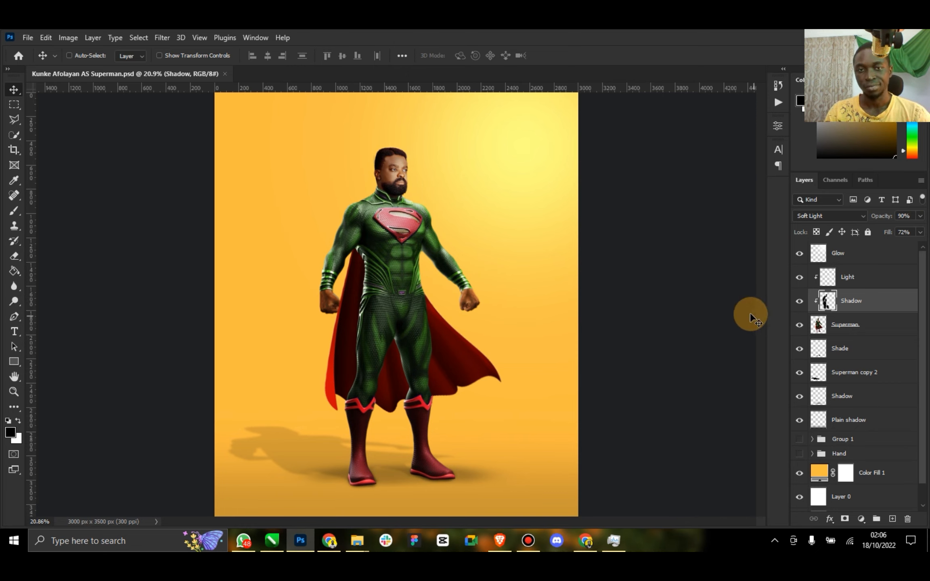
Step: Add a text layer above the Glow layer reading "AN ELZENITHO MANIPULATION" beneath the figure's boots
left_click(871, 254)
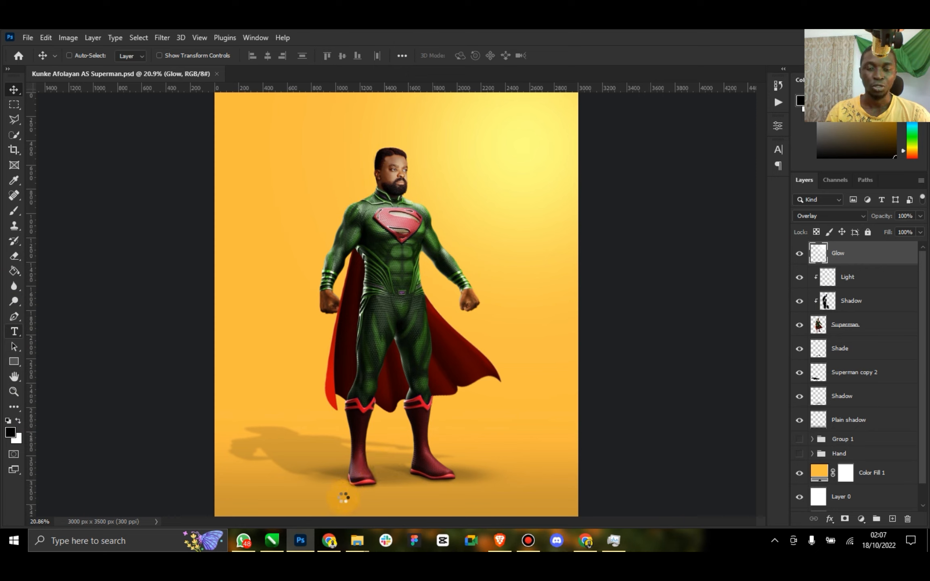
left_click(369, 501)
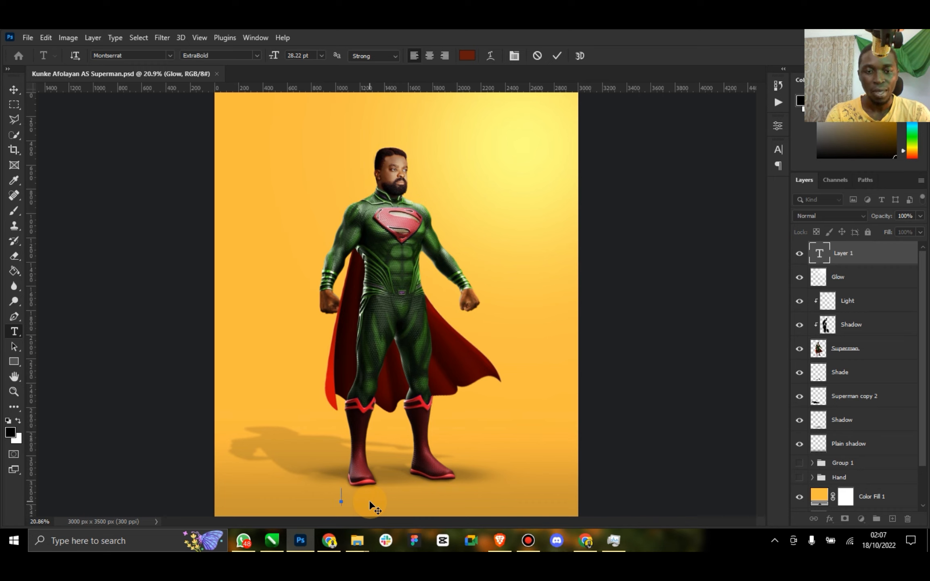
type("AN")
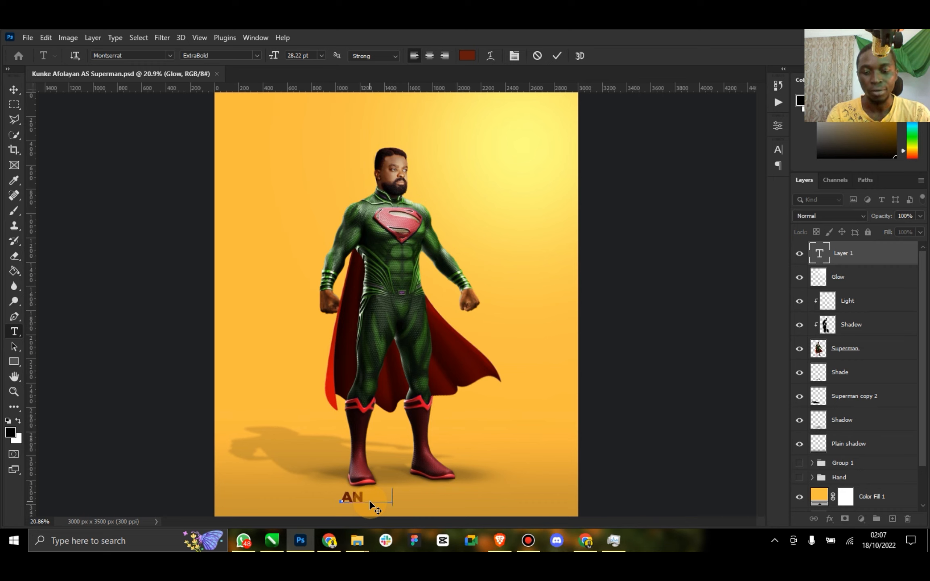
type(" ELZENITHO MANIPULATION")
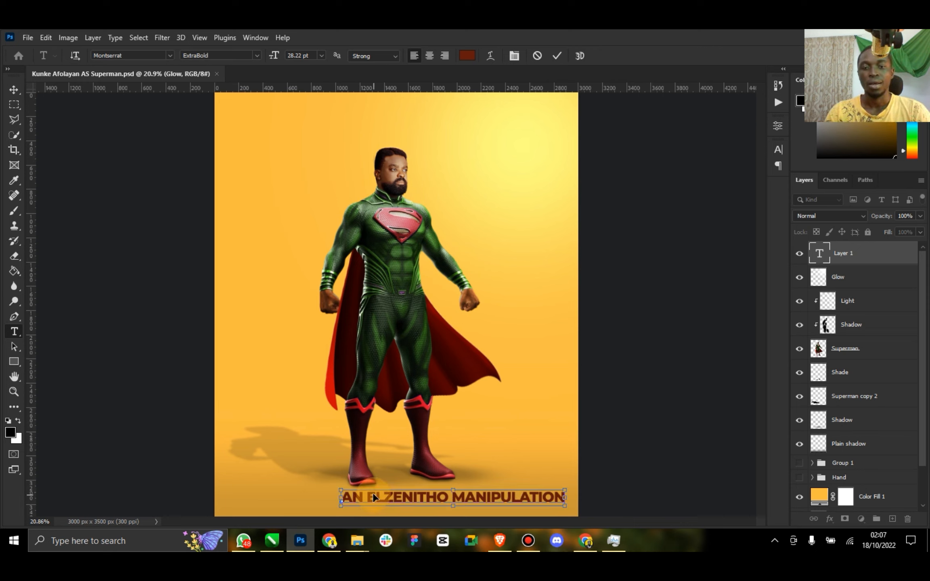
Step: Recolour the whole caption to the dark red #460000 sampled from the cape
key("ctrl+a")
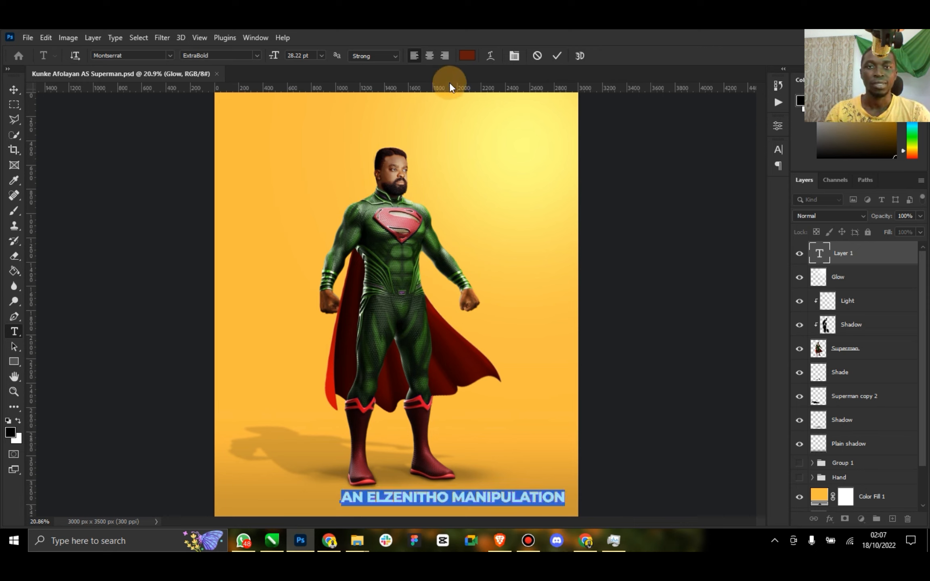
left_click(469, 56)
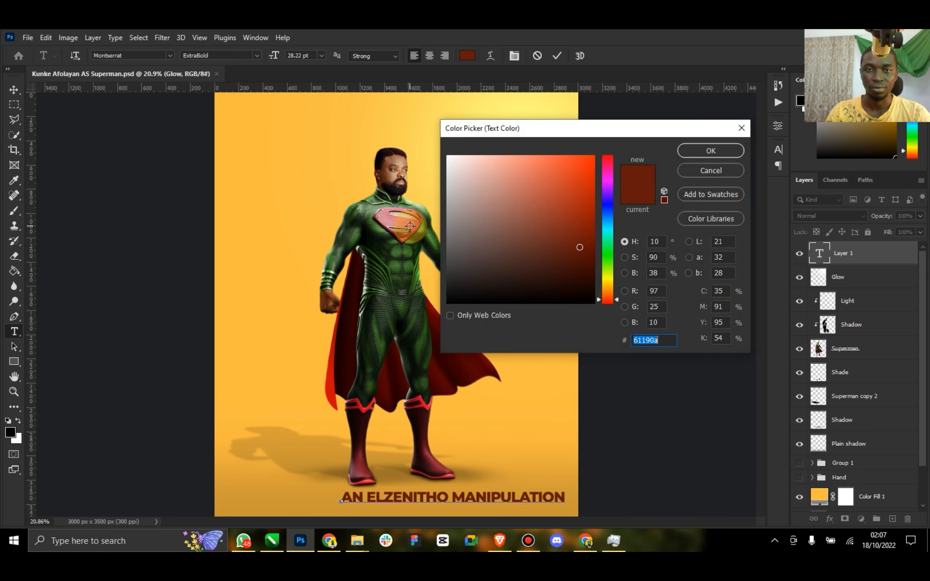
left_click(409, 226)
left_click_drag(410, 226, 438, 371)
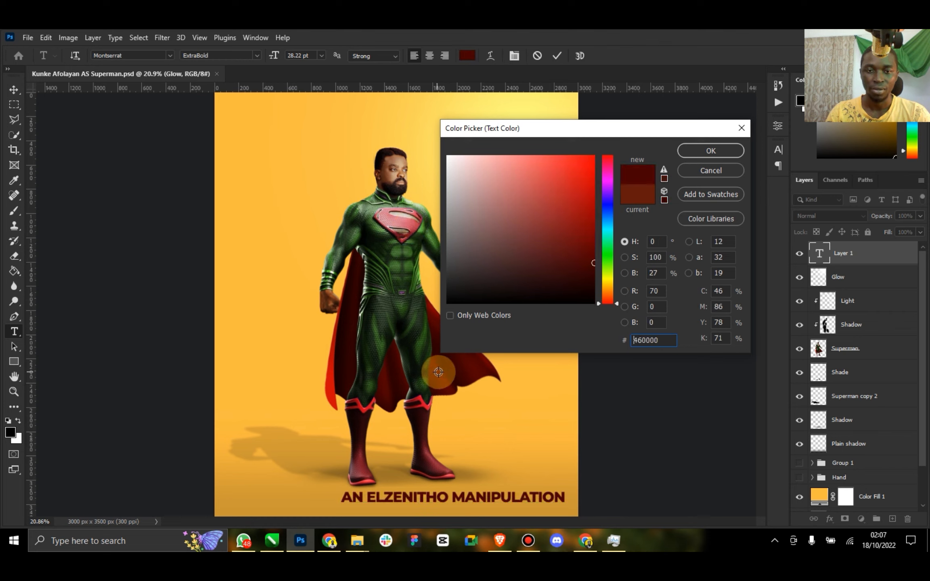
left_click(685, 165)
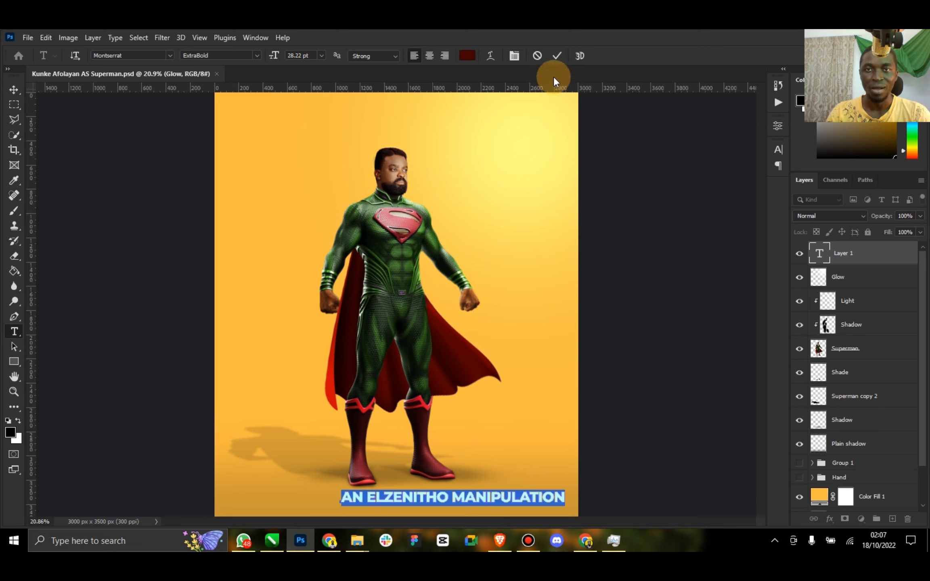
left_click(559, 56)
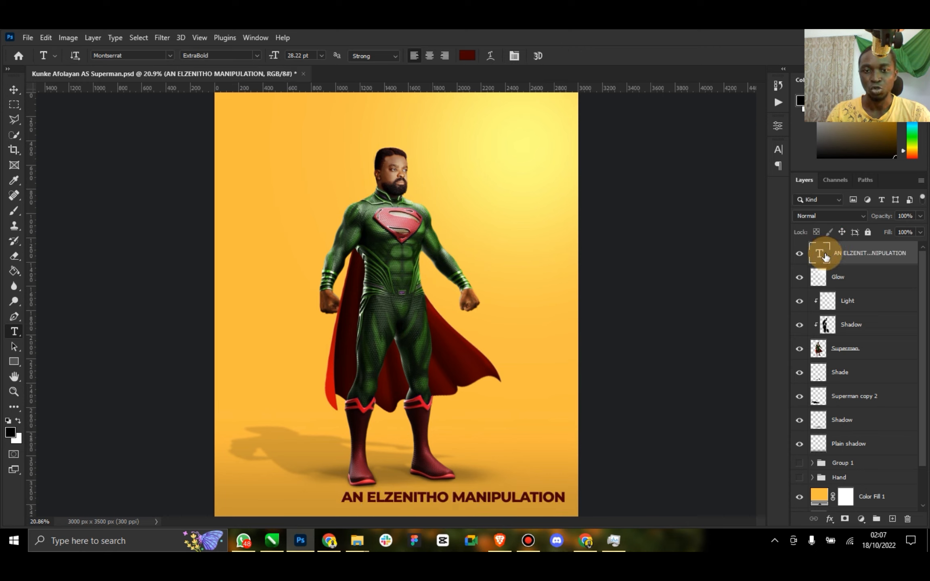
Step: Set the caption's Montserrat font style to Medium
left_click(257, 55)
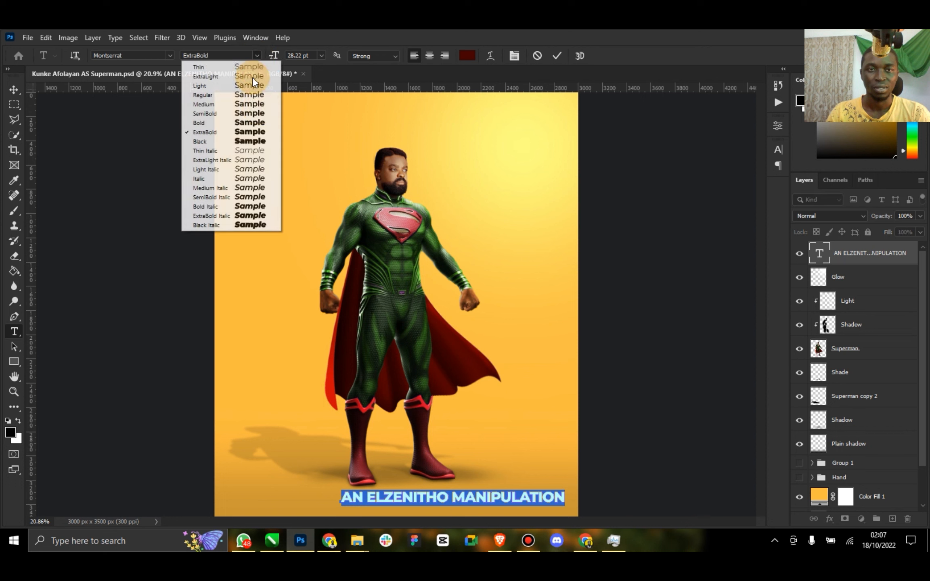
left_click(243, 104)
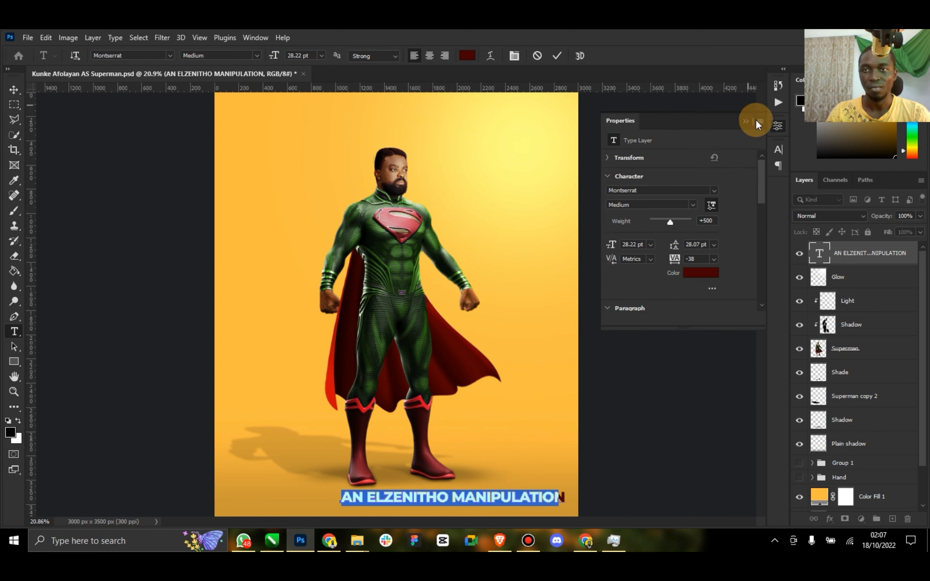
left_click(746, 122)
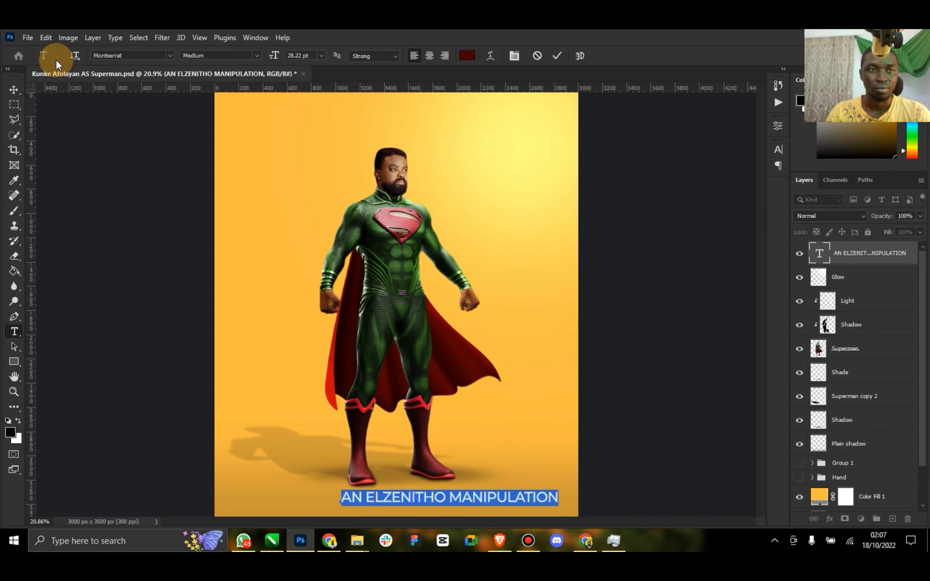
left_click(18, 86)
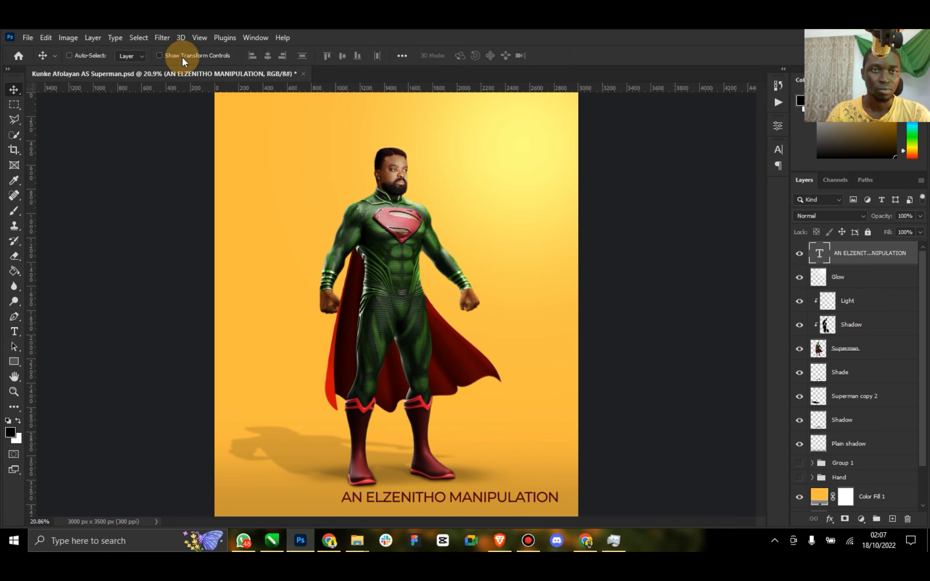
Step: Scale the caption to 50.67% and again to 78.16%, and position it just below the boots
left_click_drag(558, 502, 450, 499)
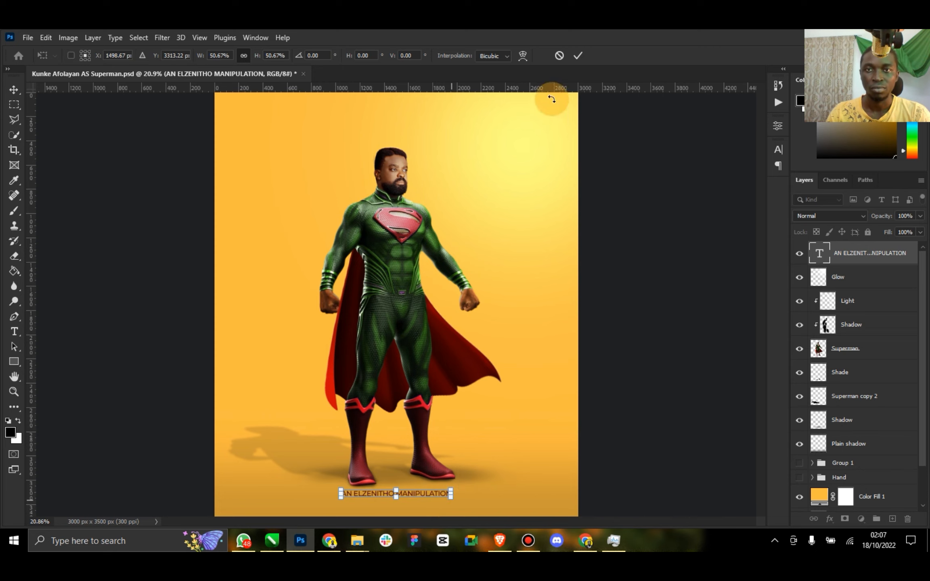
key("Return")
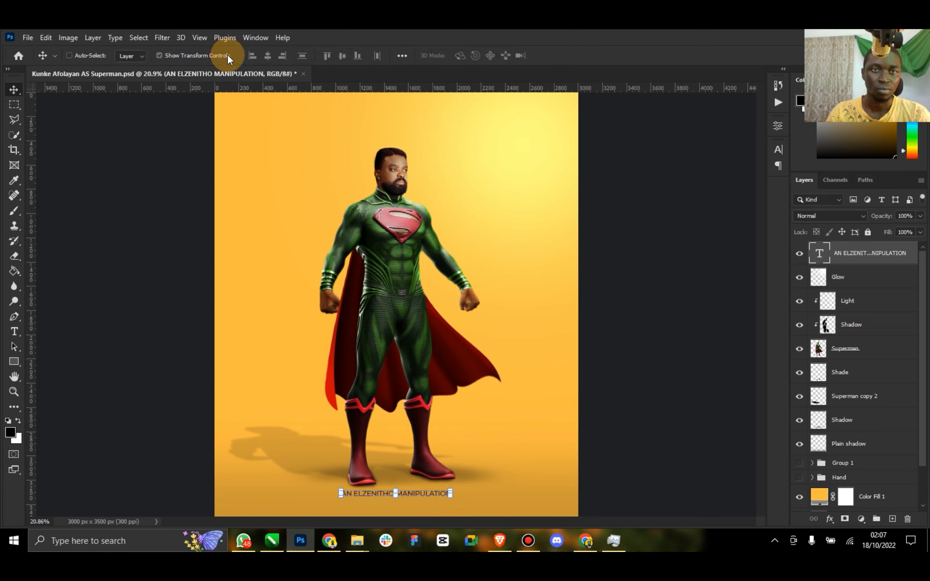
left_click_drag(416, 484, 440, 483)
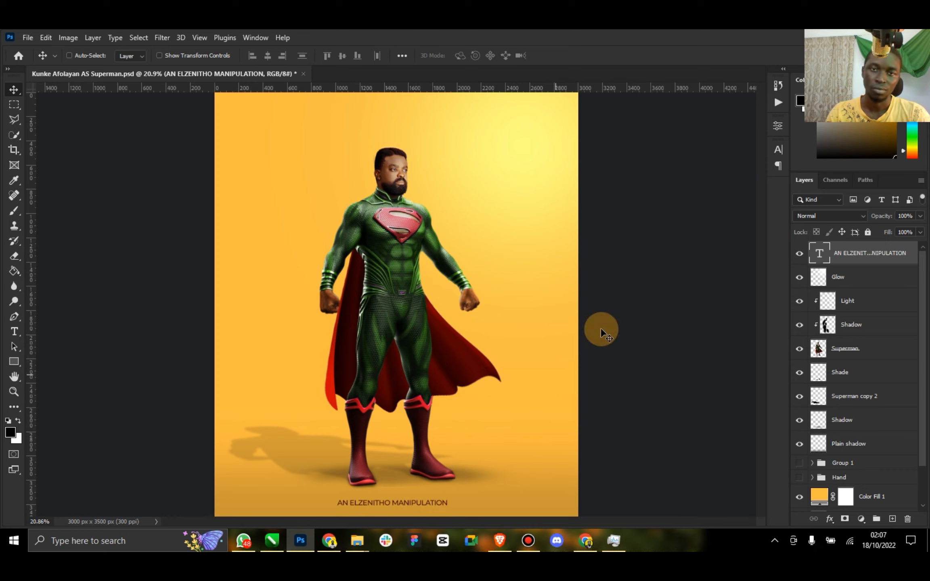
left_click(210, 55)
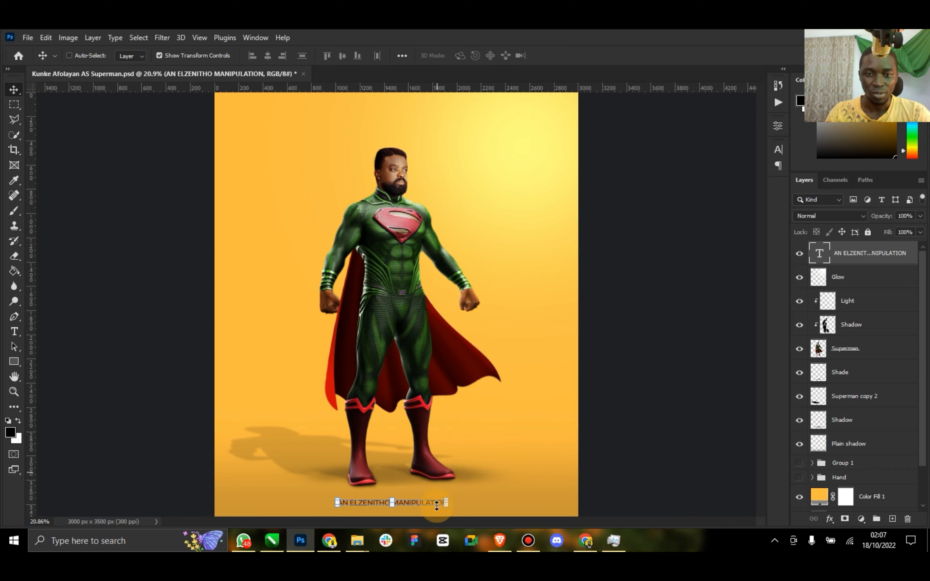
left_click_drag(449, 499, 438, 503)
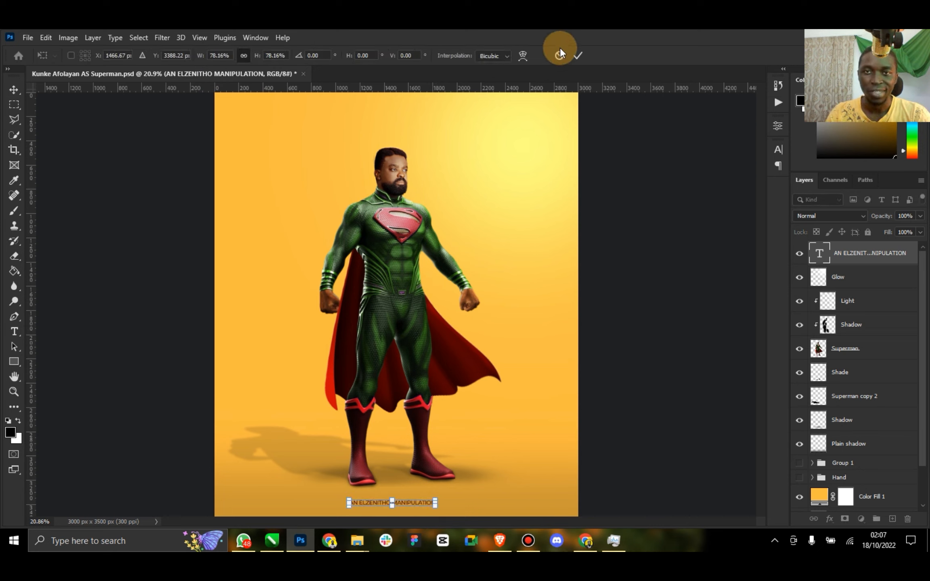
key("Return")
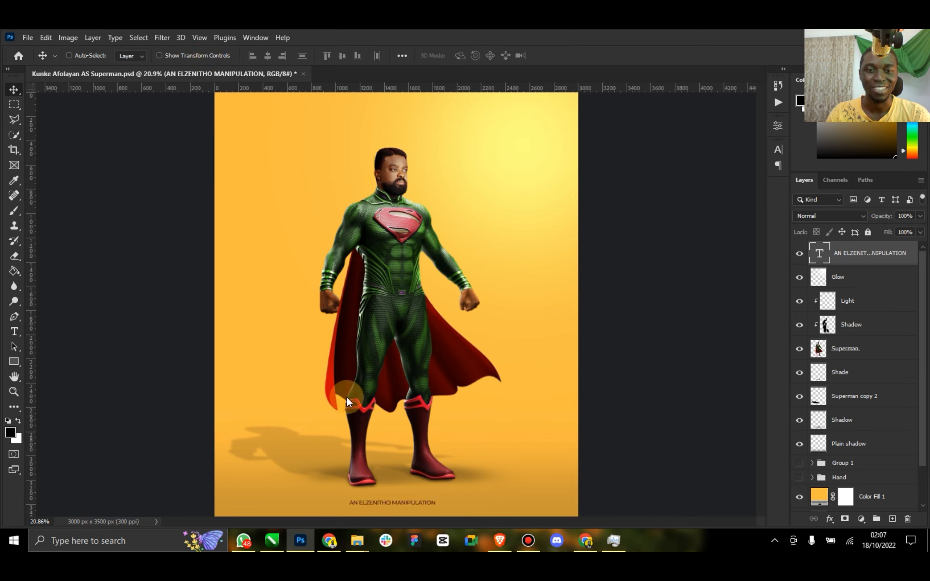
left_click_drag(409, 472, 410, 469)
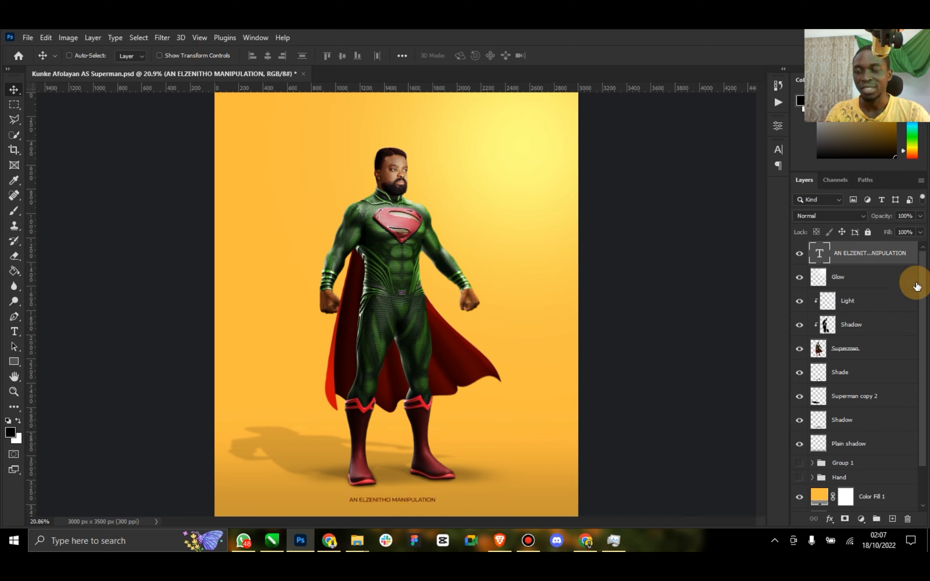
Step: Centre the caption horizontally on the white Layer 0 and save the document
scroll(924, 285, "down", 3)
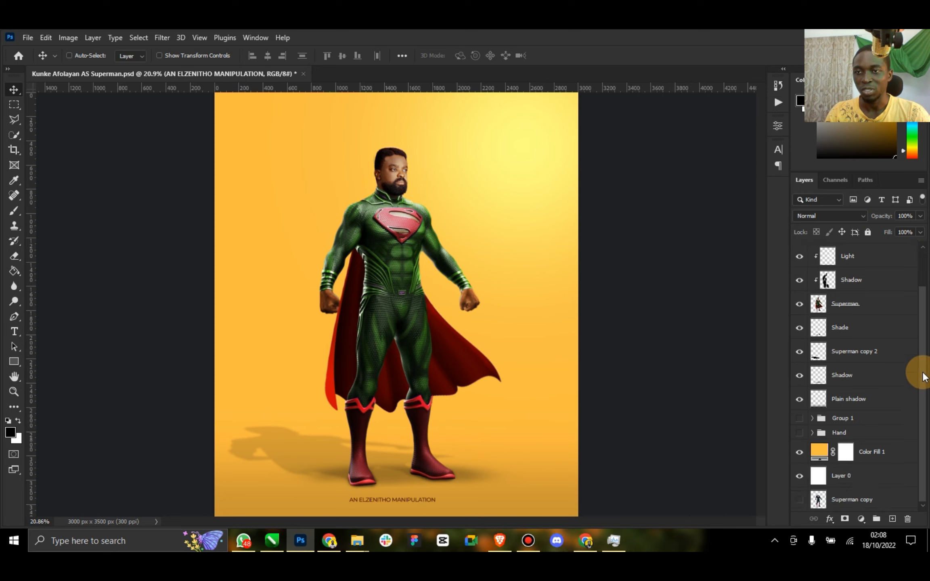
left_click(860, 483)
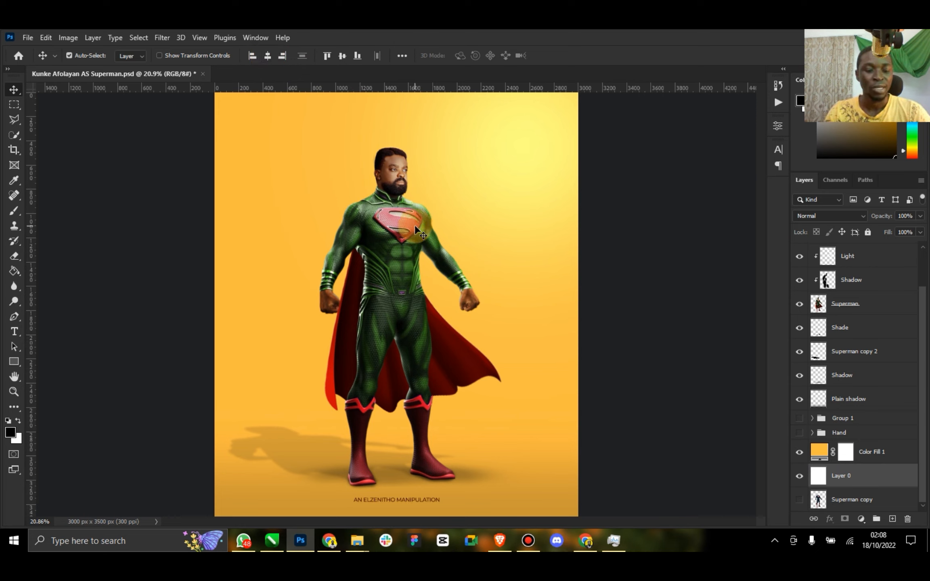
key("ctrl+s")
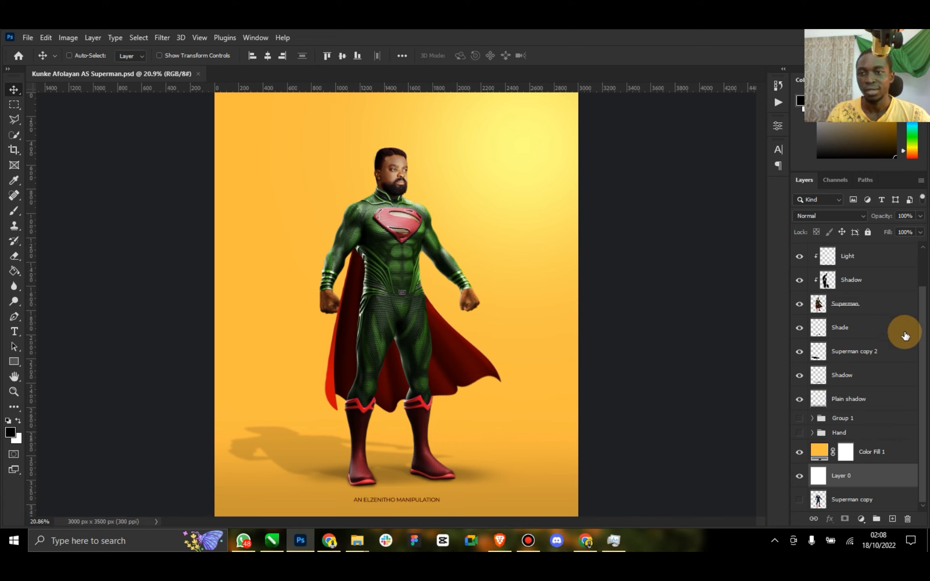
scroll(919, 290, "up", 2)
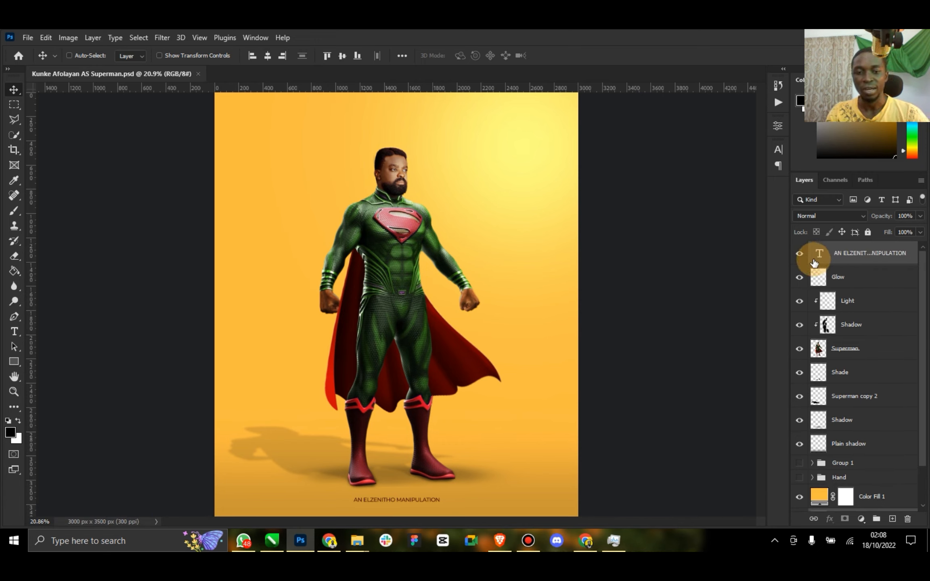
key("ctrl+j")
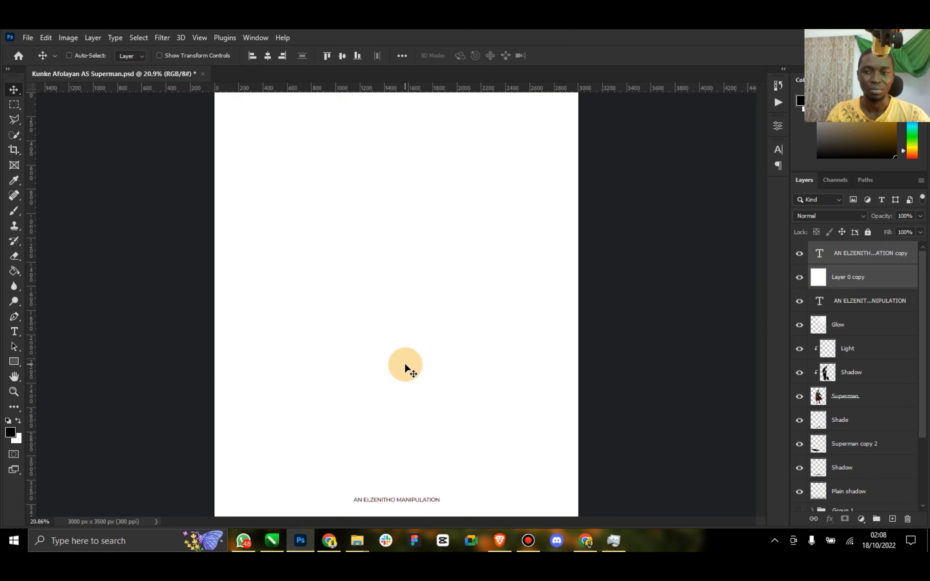
key("Delete")
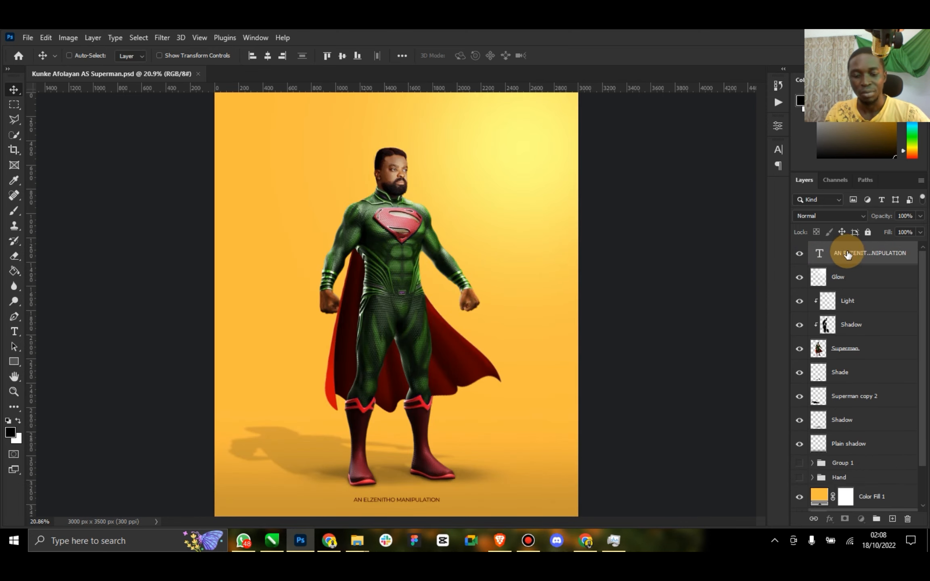
Step: Duplicate the caption, place the copy beside the figure's shoulder and change its text to "KUNLE"
key("ctrl+j")
left_click_drag(416, 495, 492, 198)
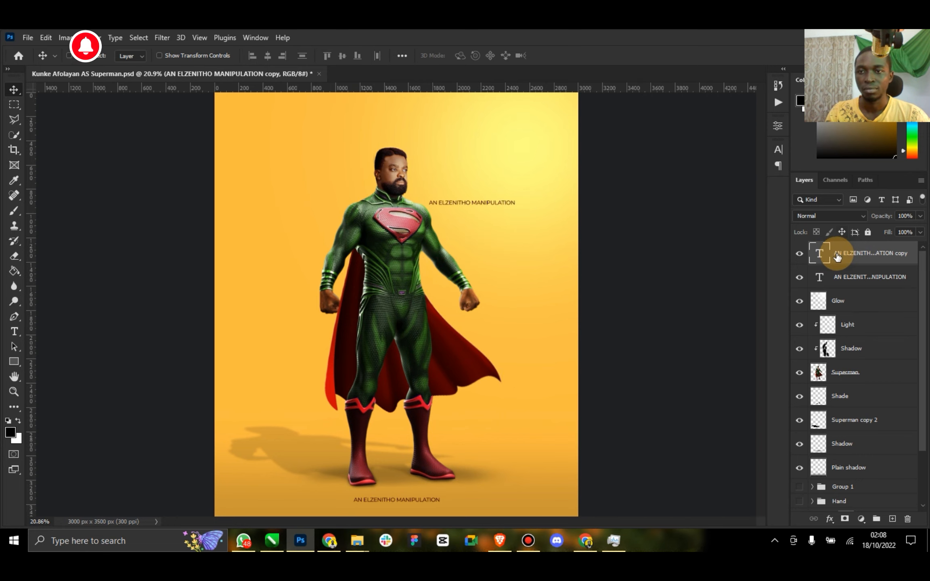
double_click(816, 258)
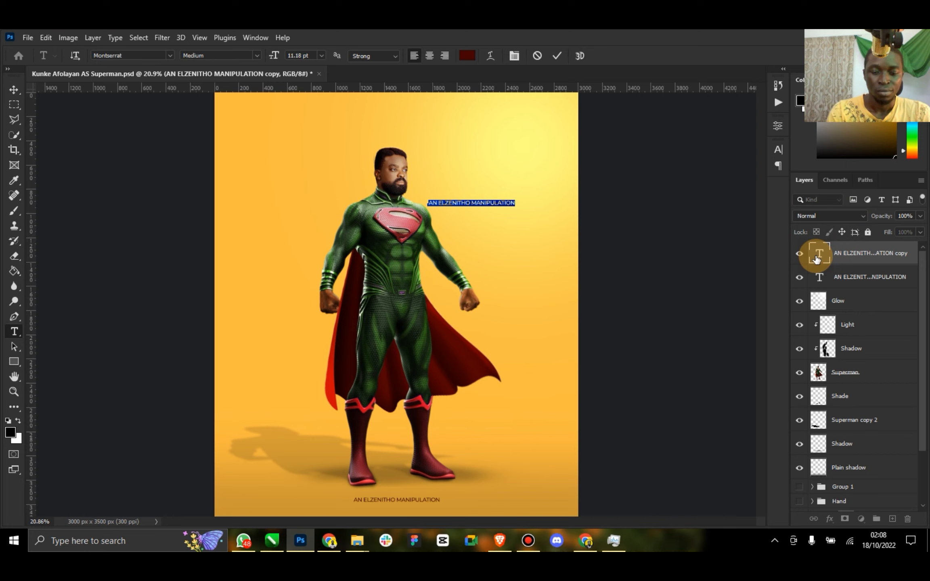
type("KUNLE")
Step: Set the KUNLE text's font style to ExtraBold
key("ctrl+a")
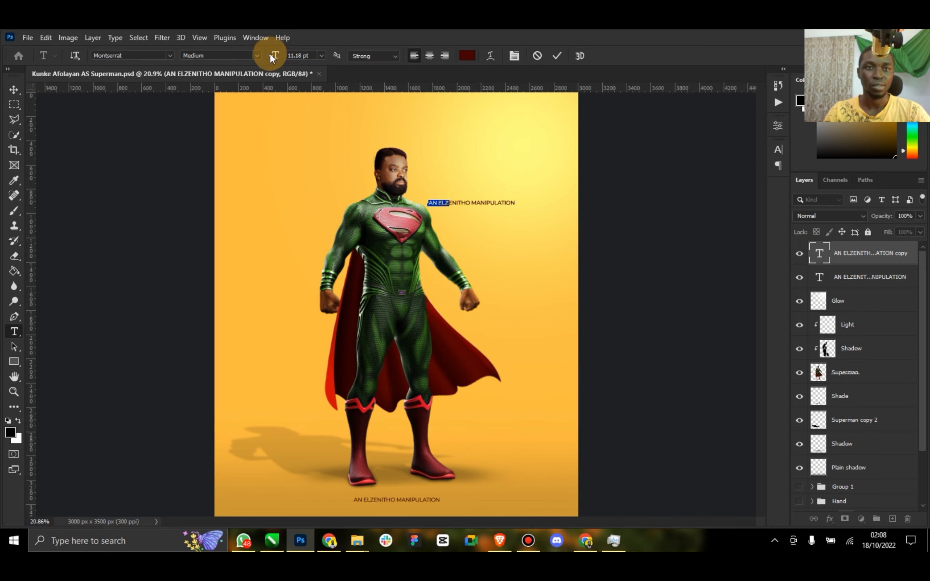
left_click(256, 55)
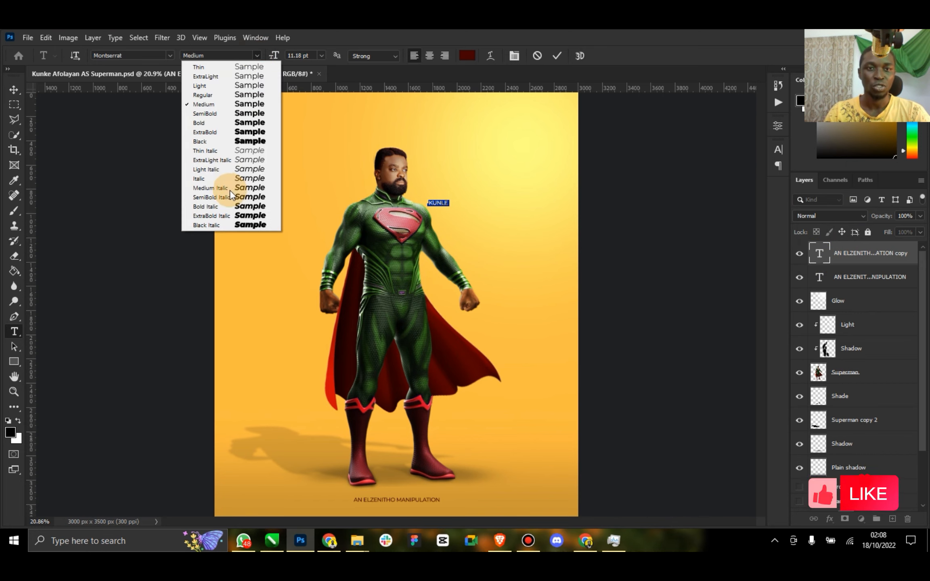
left_click(216, 130)
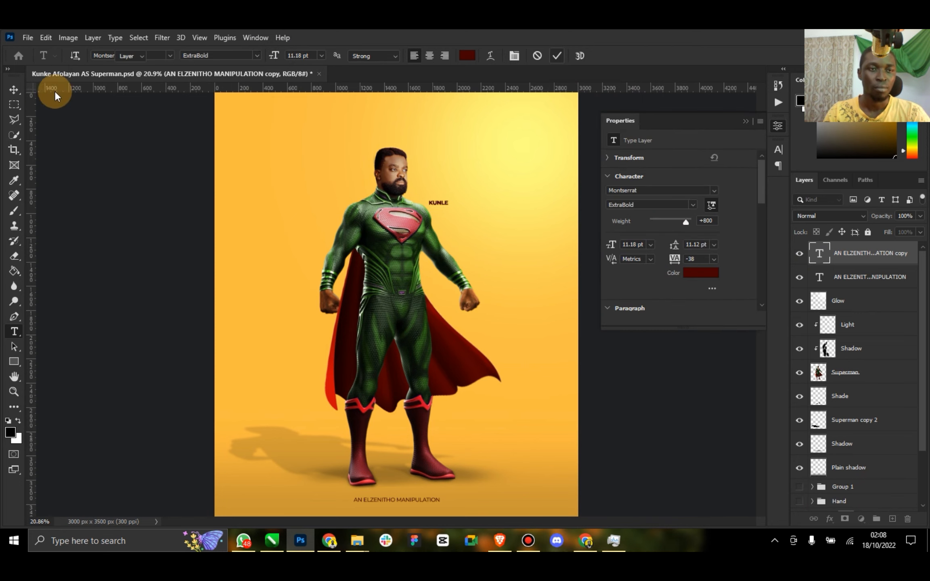
left_click(13, 89)
left_click(744, 121)
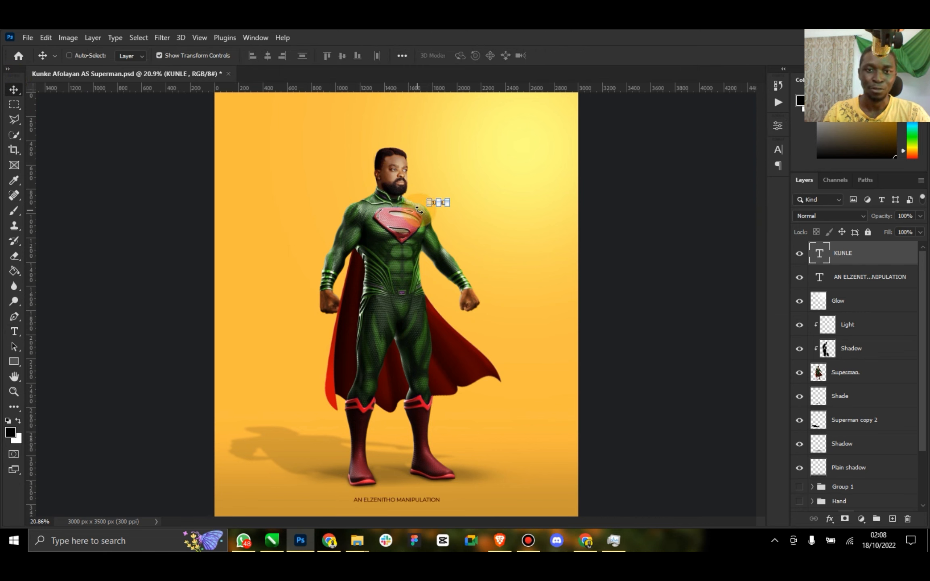
Step: Enlarge the KUNLE title, place it from the canvas edge across the figure's shoulder, and scale it down to 93.85%
left_click_drag(427, 206, 259, 263)
left_click(578, 56)
left_click_drag(376, 175, 322, 194)
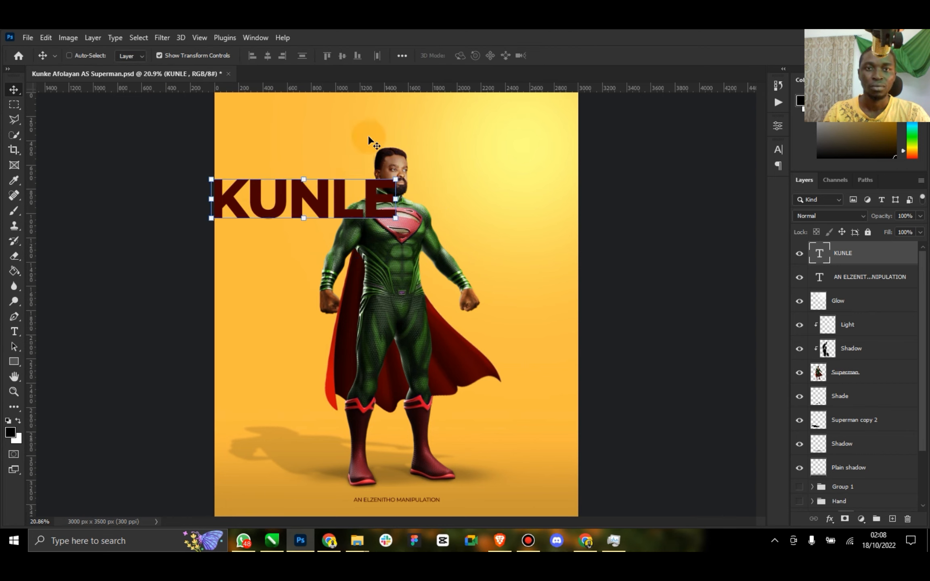
left_click_drag(395, 221, 374, 207)
left_click(13, 90)
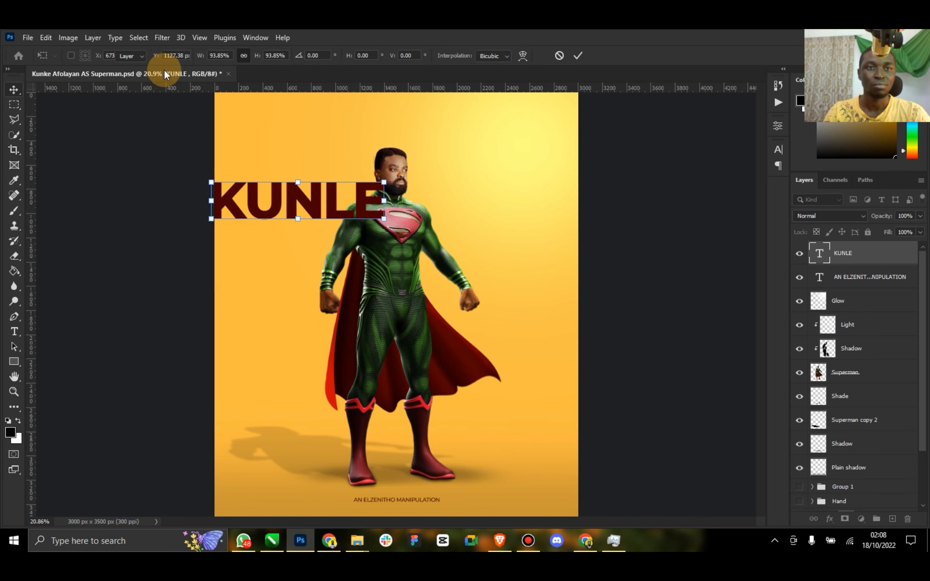
left_click(211, 54)
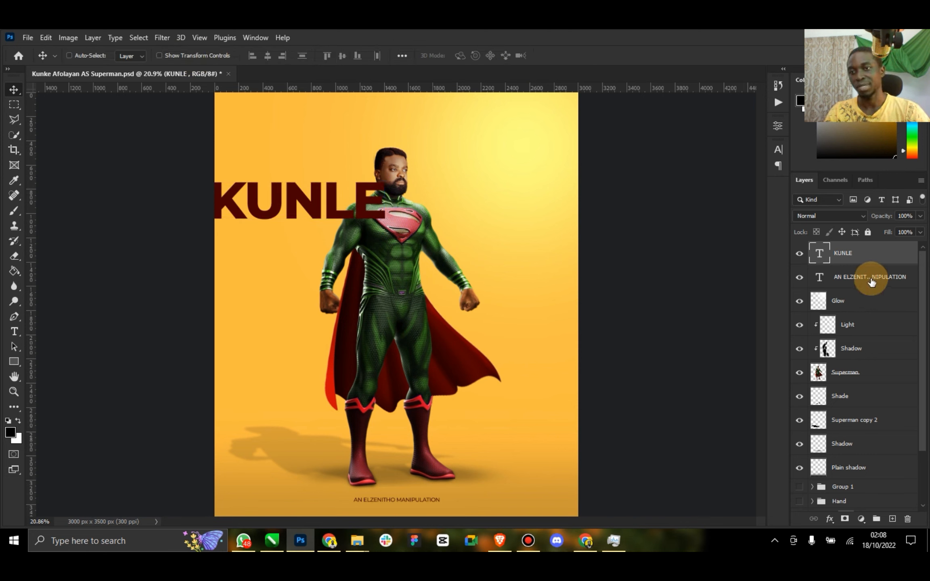